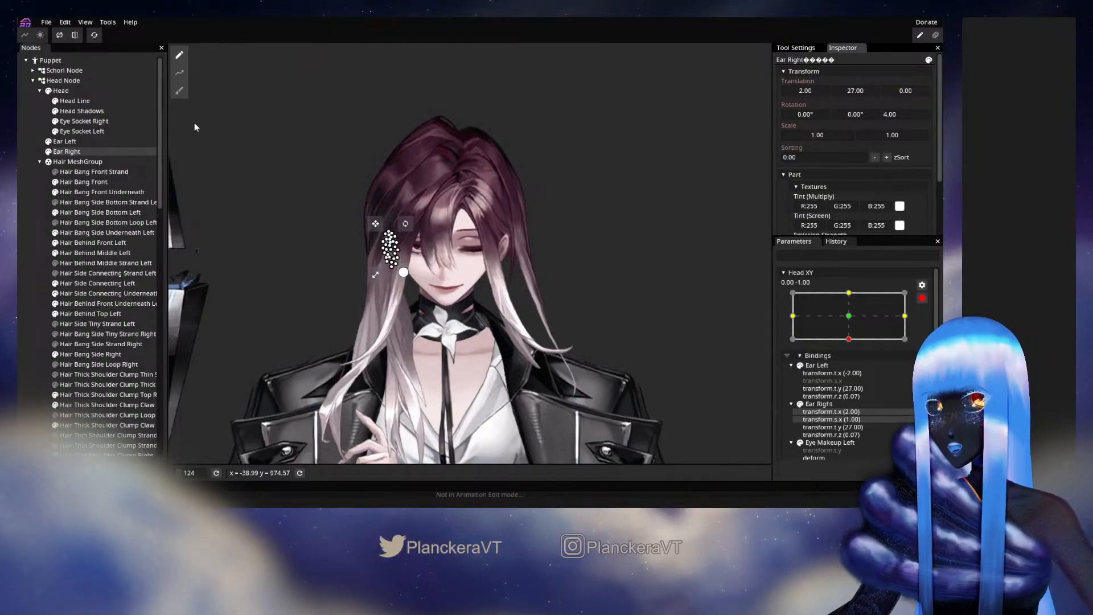
- Set Ear Left's Z rotation to -4° at the Head XY keyframe (0, -1), then preview the head movement
{"action": "left_click", "coordinate": [64, 141]}
{"action": "double_click", "coordinate": [902, 113]}
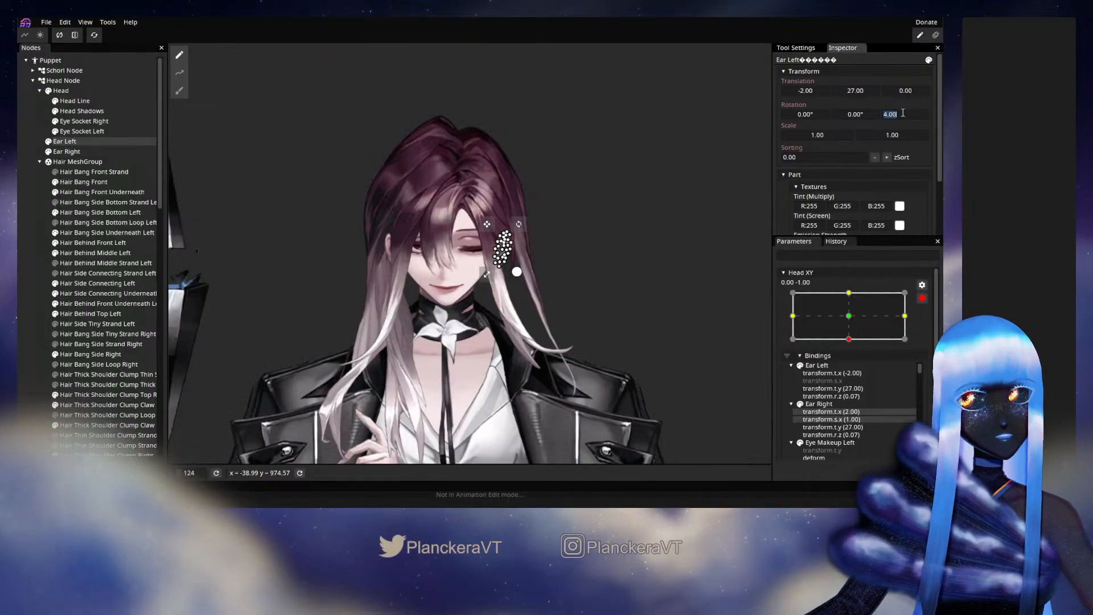
{"action": "left_click", "coordinate": [885, 114]}
{"action": "type", "text": "-"}
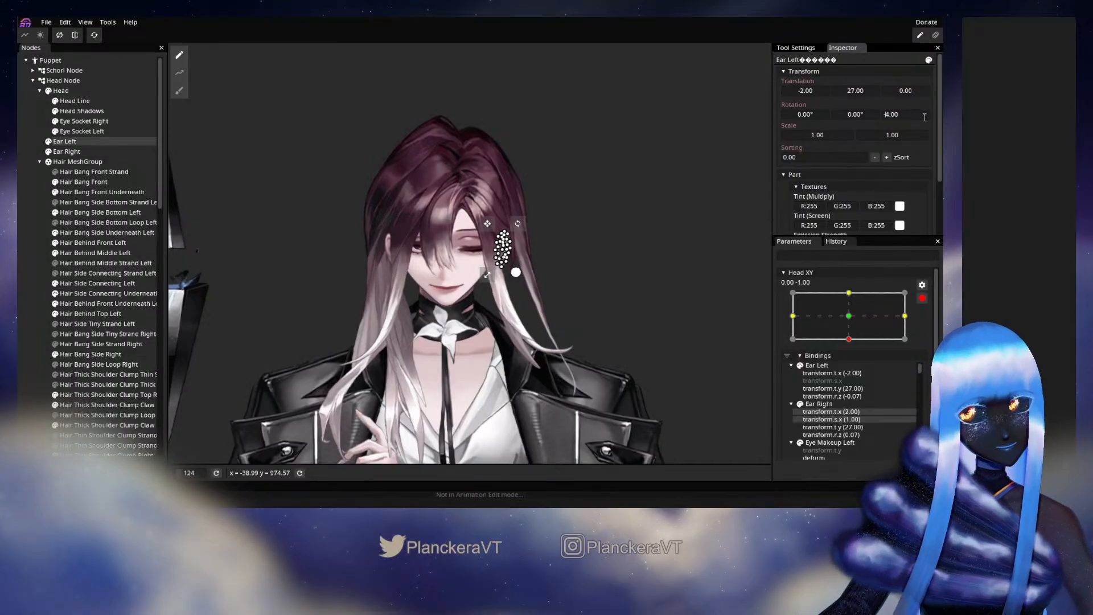
{"action": "left_click", "coordinate": [23, 275]}
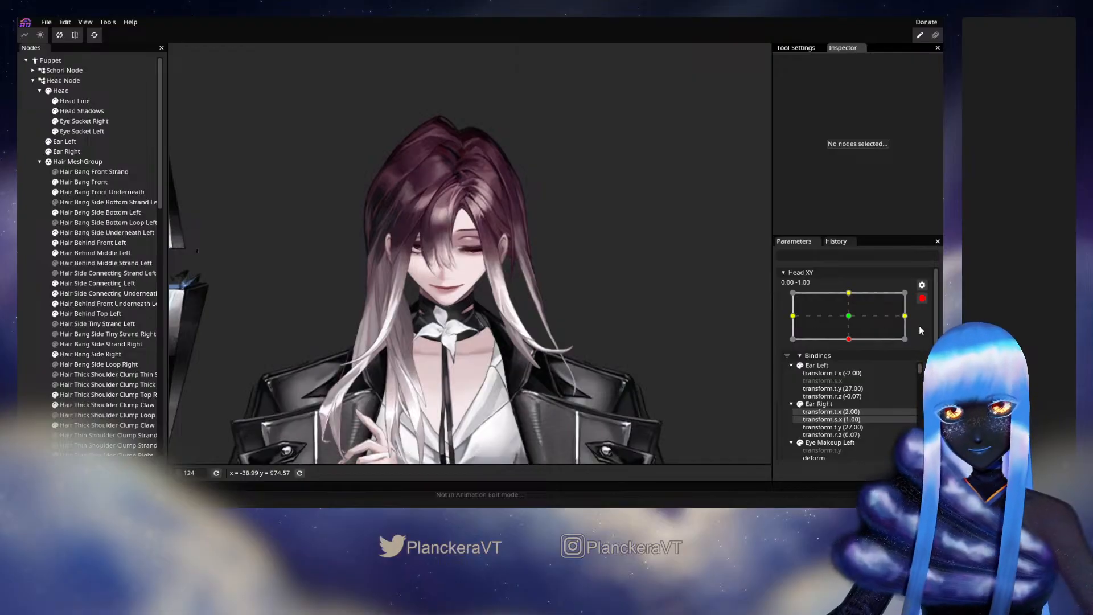
{"action": "left_click", "coordinate": [920, 300]}
{"action": "mouse_move", "coordinate": [852, 371]}
{"action": "left_mouse_down"}
{"action": "mouse_move", "coordinate": [856, 347]}
{"action": "mouse_move", "coordinate": [855, 371]}
{"action": "left_mouse_up"}
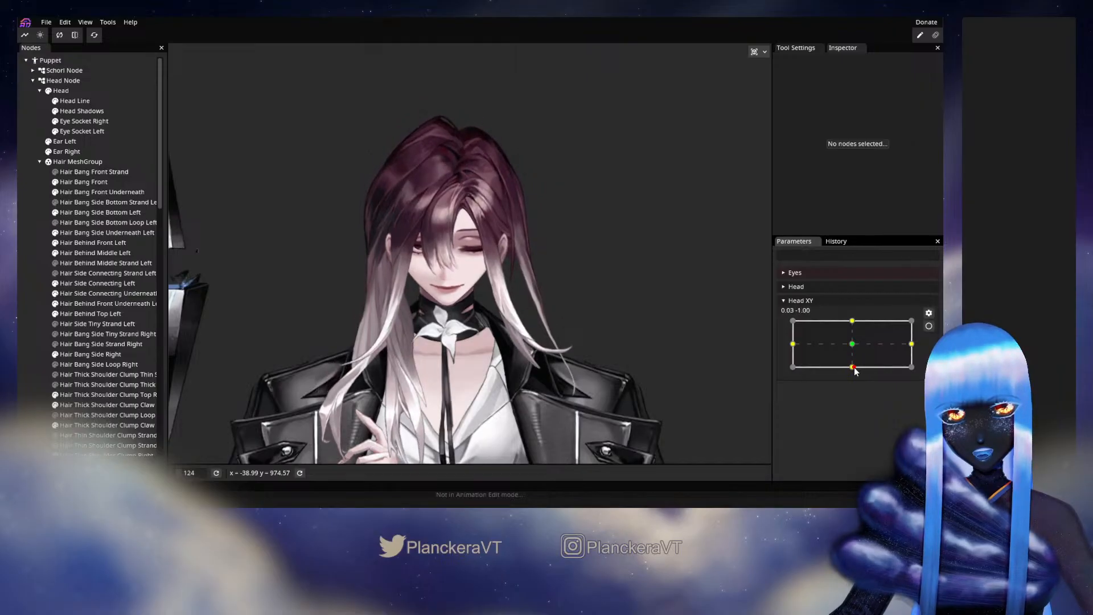
- Set Ear Left's Z rotation to -3° at the Head XY keyframe (0, -1)
{"action": "left_click", "coordinate": [928, 326]}
{"action": "left_click", "coordinate": [96, 140]}
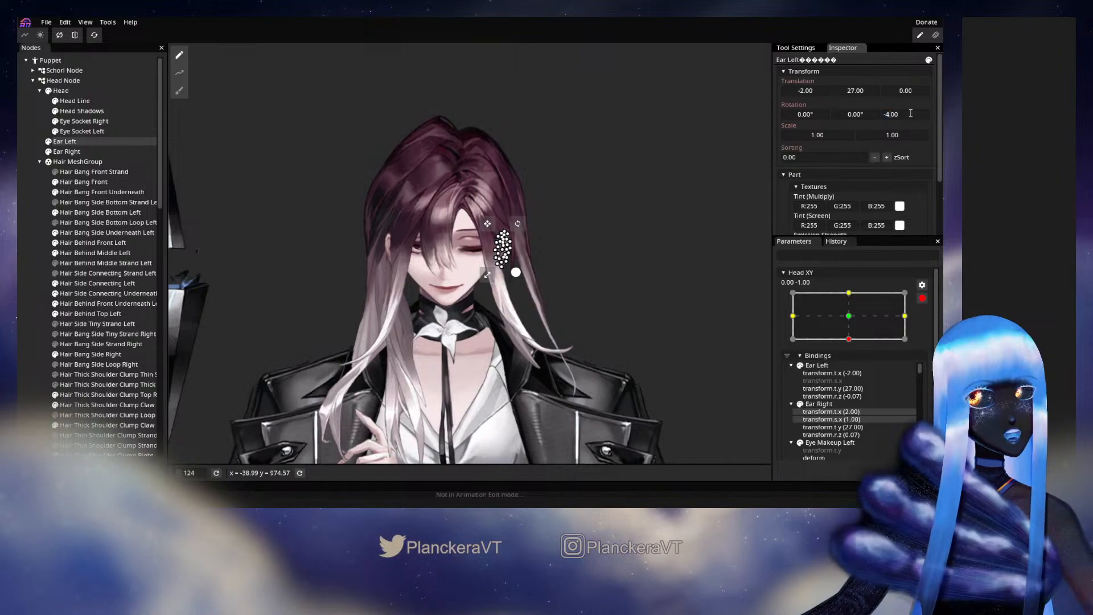
{"action": "key", "text": "BackSpace"}
{"action": "type", "text": "3"}
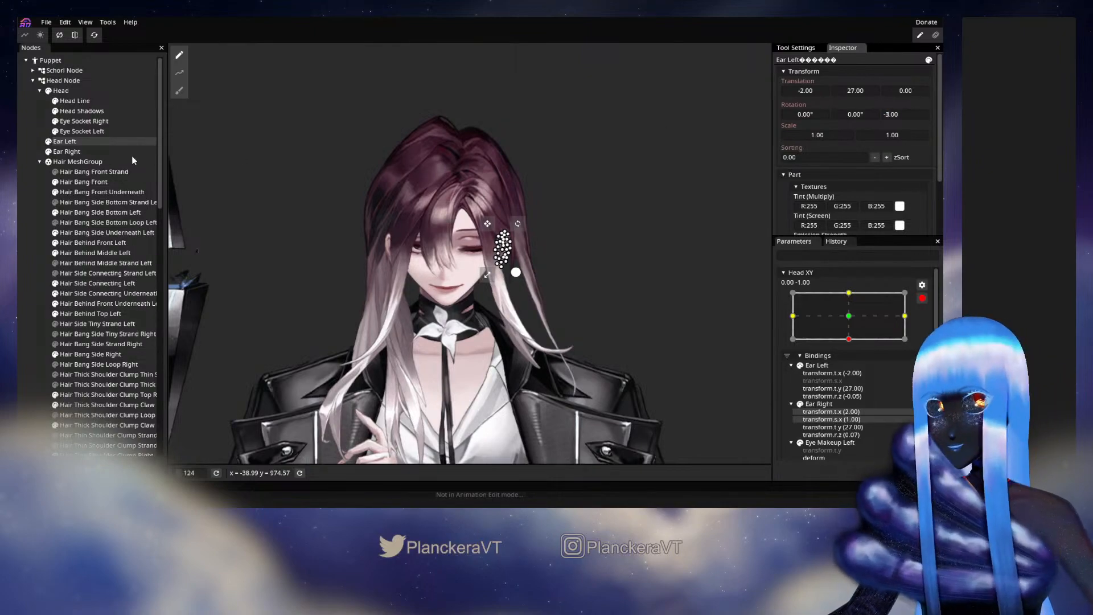
- Set Ear Right's Z rotation to 3° at the same Head XY keyframe and preview the head movement
{"action": "left_click", "coordinate": [86, 152]}
{"action": "double_click", "coordinate": [889, 114]}
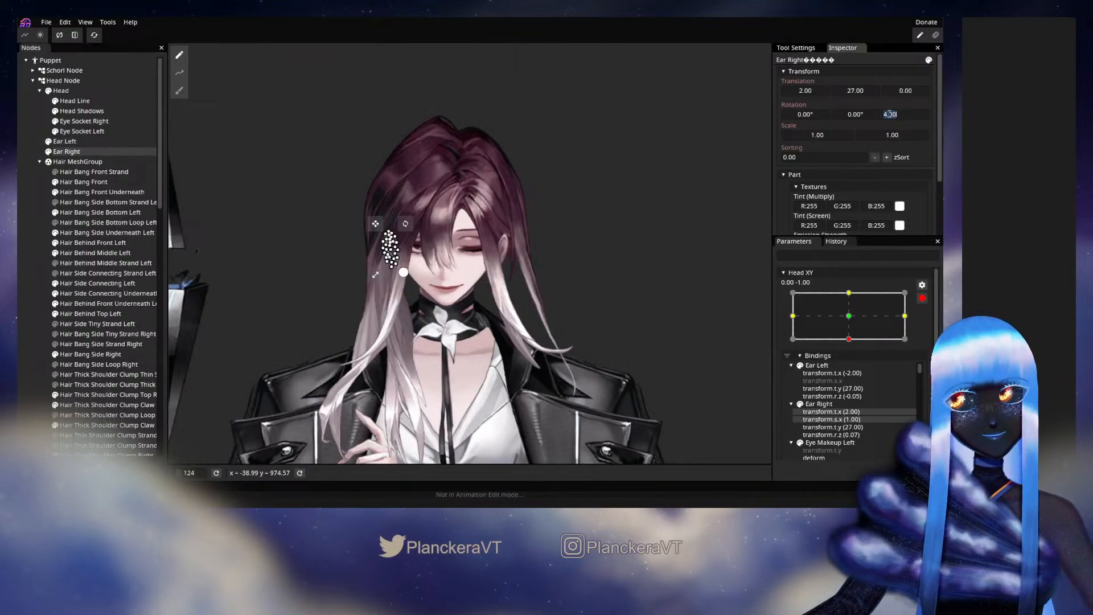
{"action": "key", "text": "BackSpace"}
{"action": "type", "text": "3"}
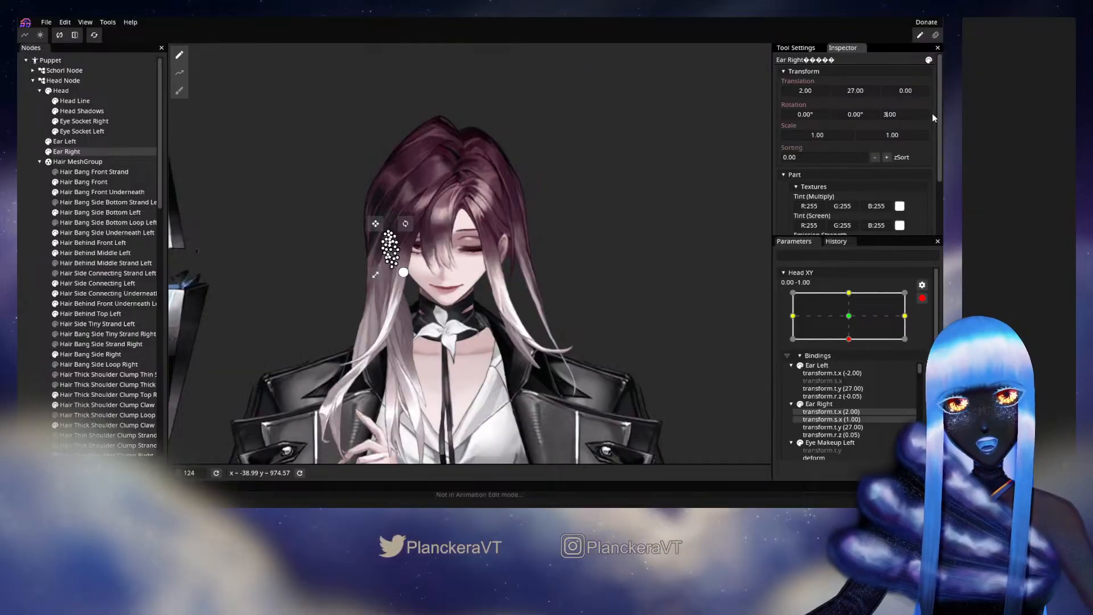
{"action": "left_click", "coordinate": [19, 306]}
{"action": "left_click", "coordinate": [922, 298]}
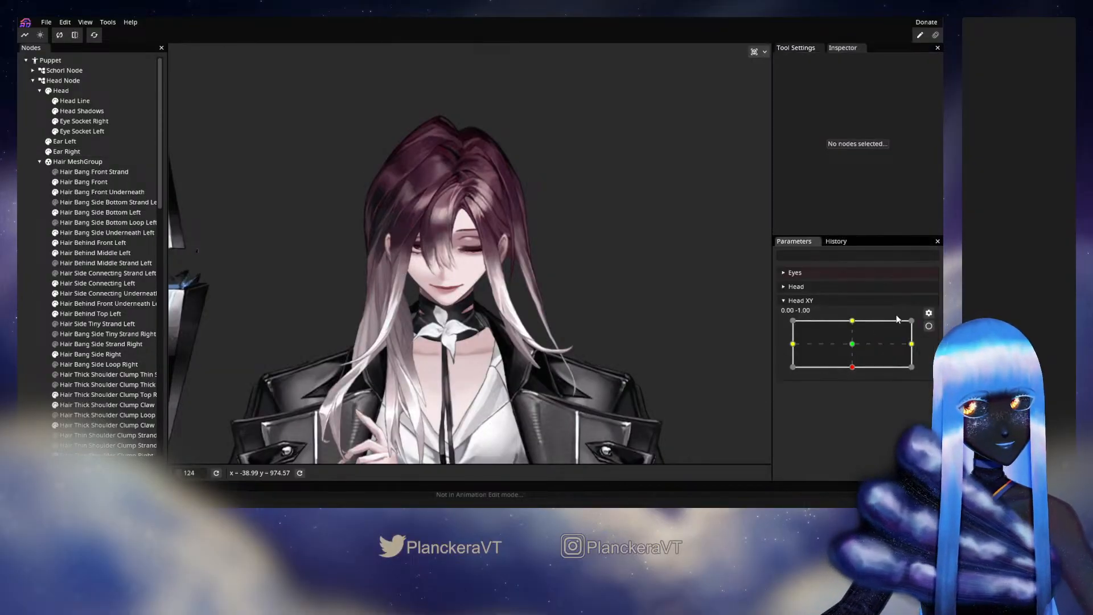
{"action": "mouse_move", "coordinate": [852, 370]}
{"action": "left_mouse_down"}
{"action": "mouse_move", "coordinate": [853, 346]}
{"action": "mouse_move", "coordinate": [851, 367]}
{"action": "left_mouse_up"}
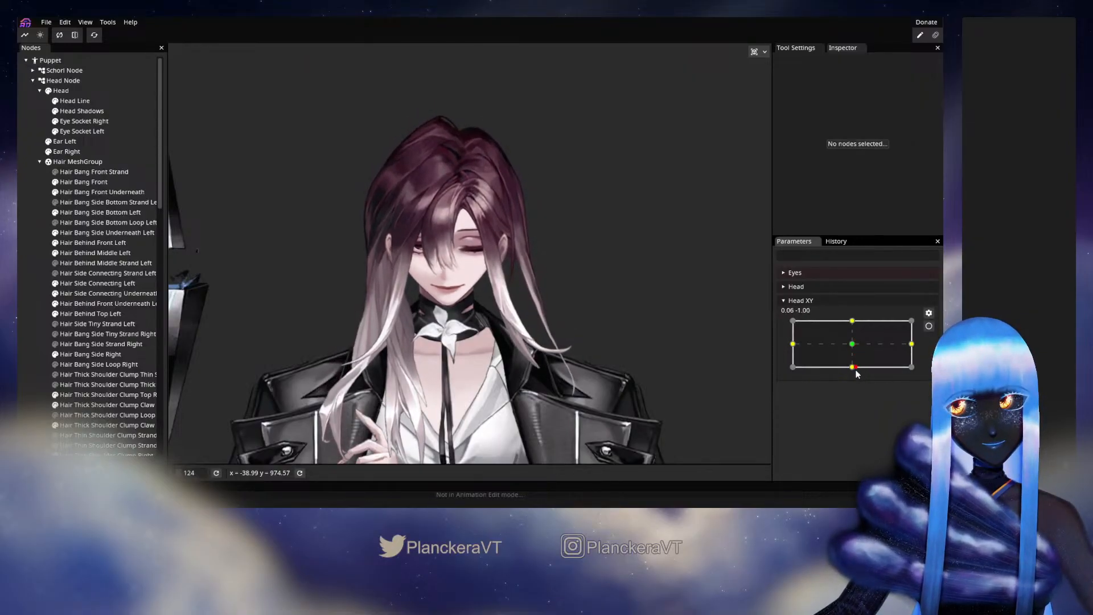
- Set the X translation to -4 for Ear Left and 4 for Ear Right at the downward Head XY keyframe, and preview it
{"action": "left_click", "coordinate": [928, 327]}
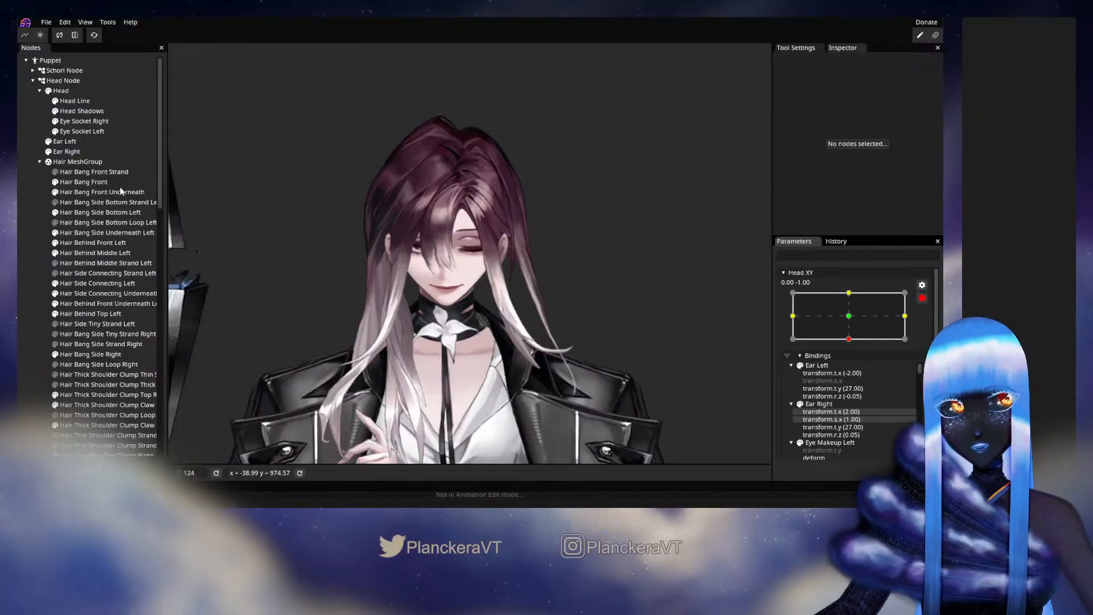
{"action": "left_click", "coordinate": [70, 142]}
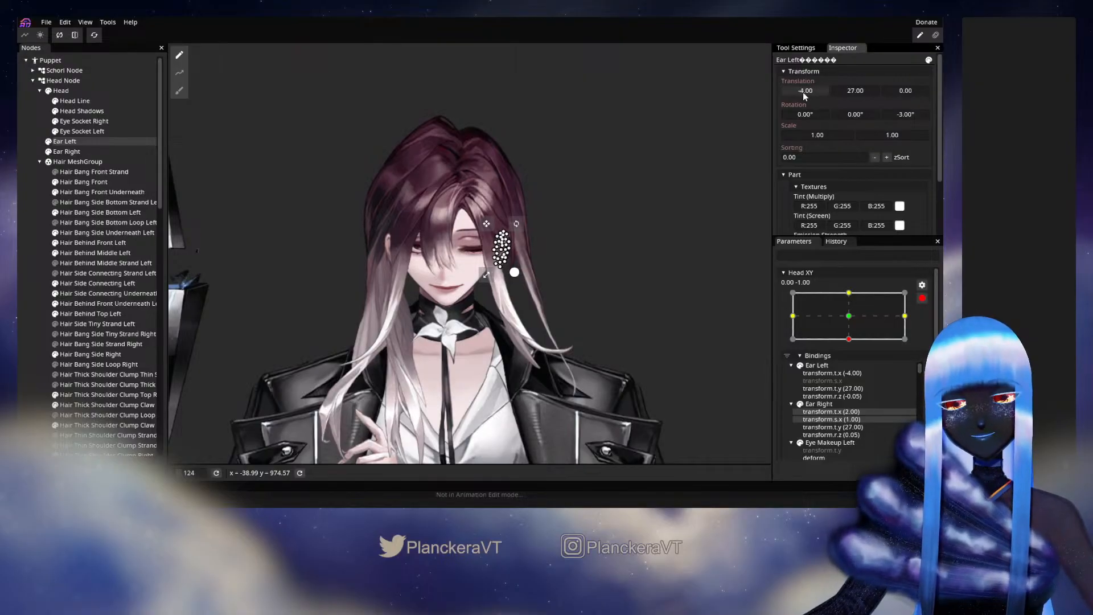
{"action": "left_click", "coordinate": [108, 153]}
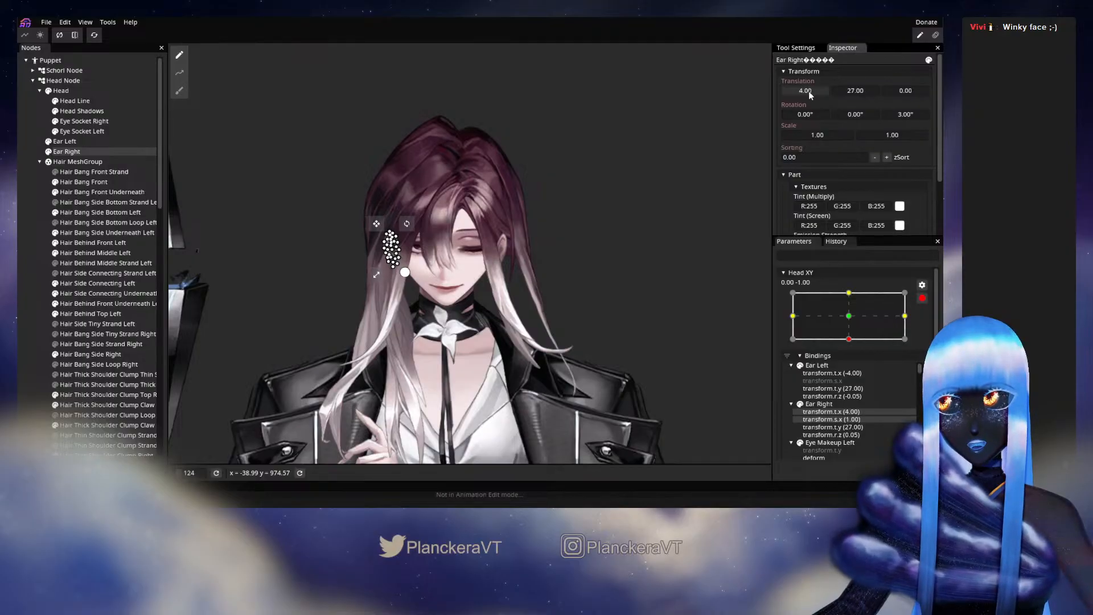
{"action": "left_click", "coordinate": [37, 236]}
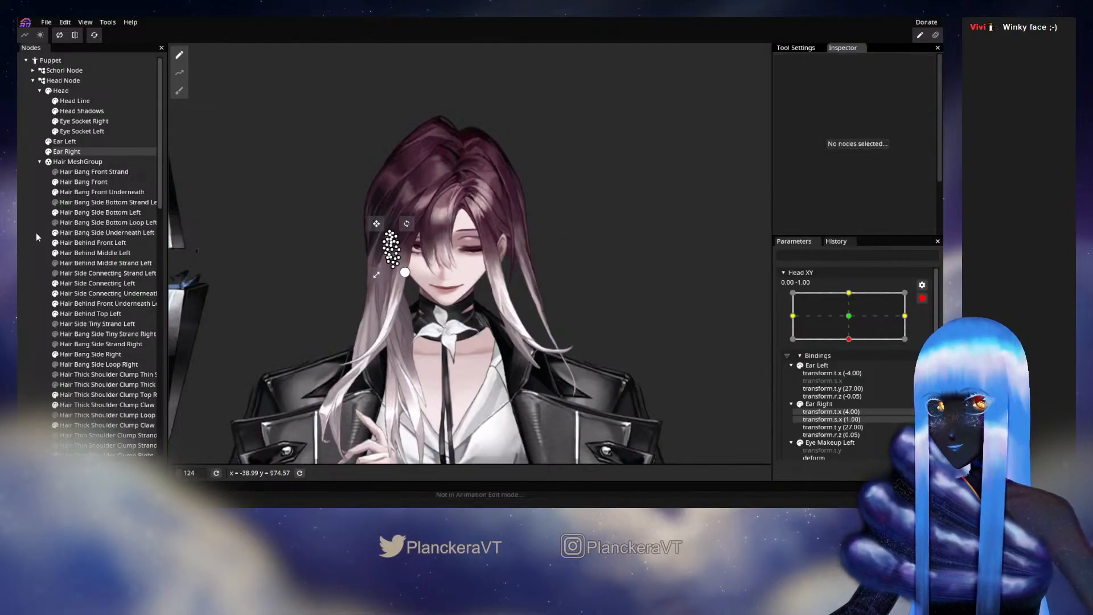
{"action": "left_click", "coordinate": [922, 297]}
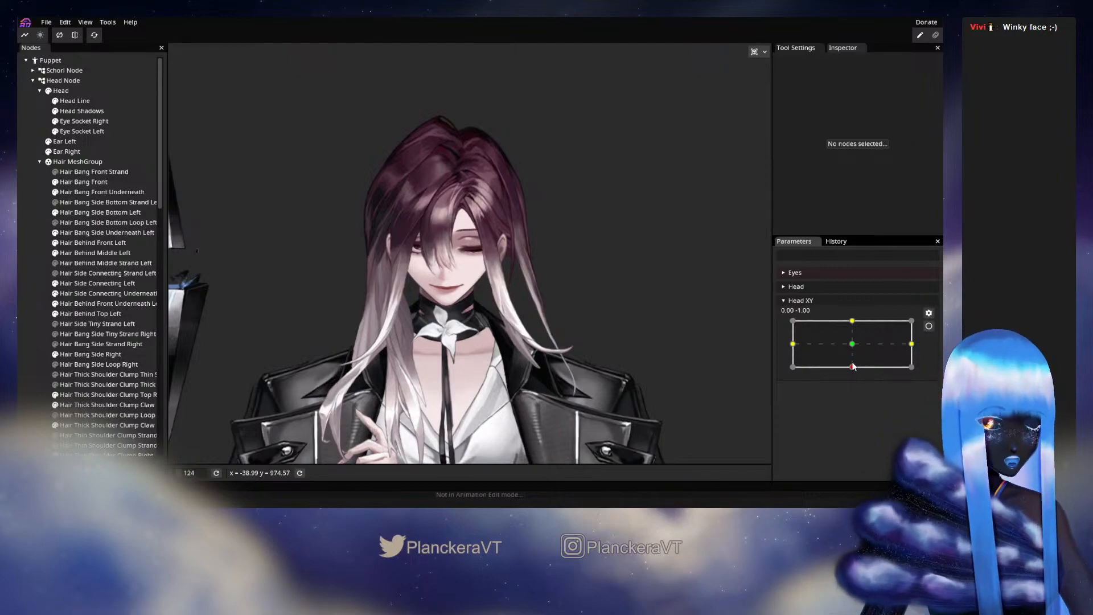
{"action": "mouse_move", "coordinate": [852, 366]}
{"action": "left_mouse_down"}
{"action": "mouse_move", "coordinate": [853, 345]}
{"action": "mouse_move", "coordinate": [853, 367]}
{"action": "left_mouse_up"}
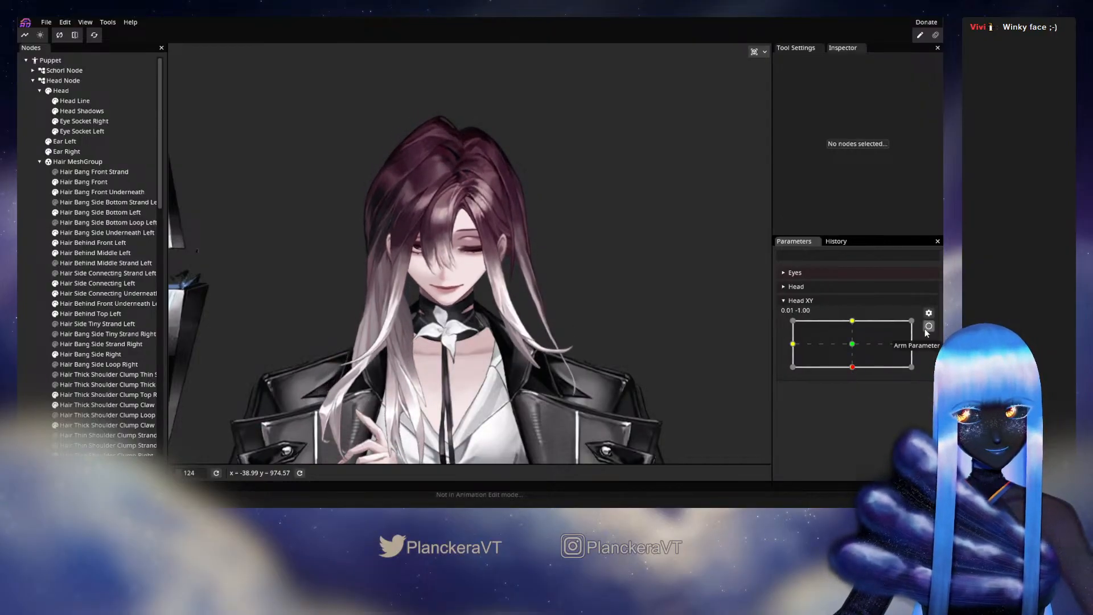
- Set the Y translation of Ear Left and Ear Right to 21 at the downward Head XY keyframe, and preview the motion
{"action": "left_click", "coordinate": [926, 328]}
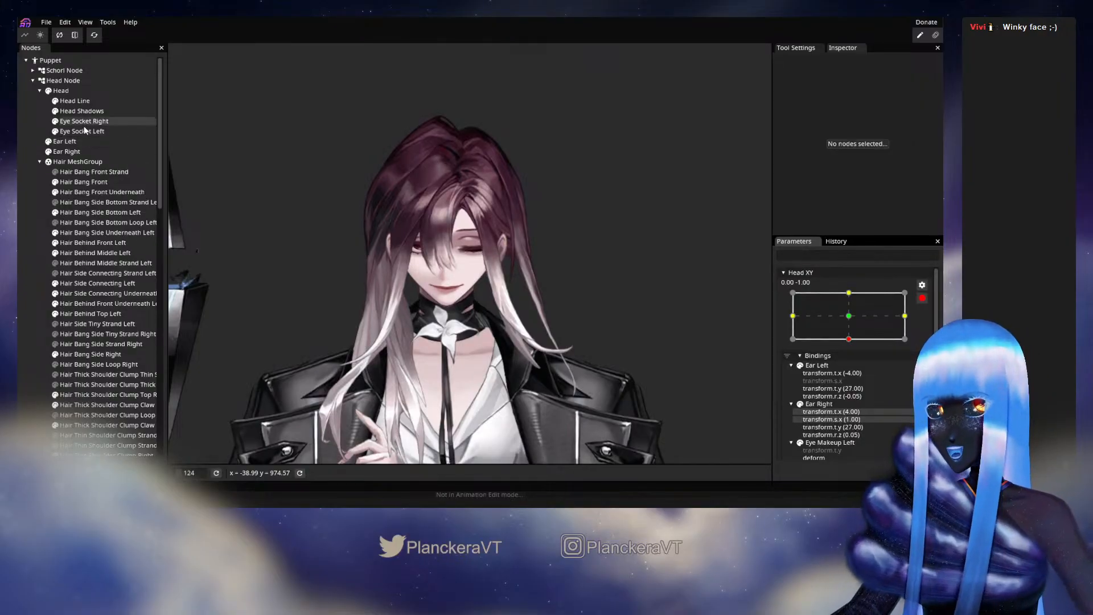
{"action": "left_click", "coordinate": [80, 141]}
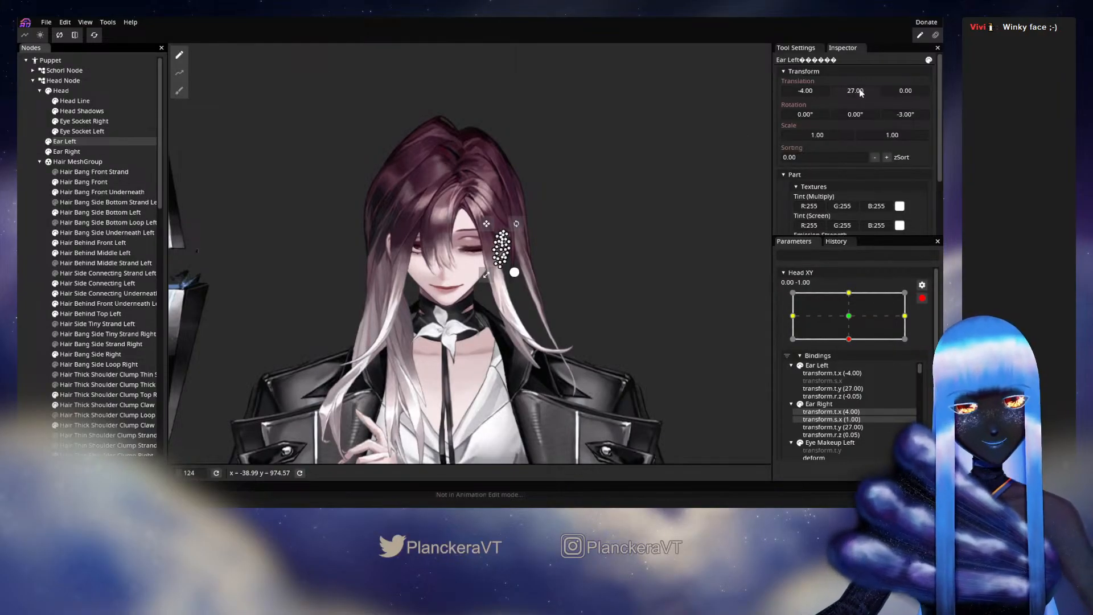
{"action": "left_click_drag", "start_coordinate": [860, 93], "coordinate": [858, 93]}
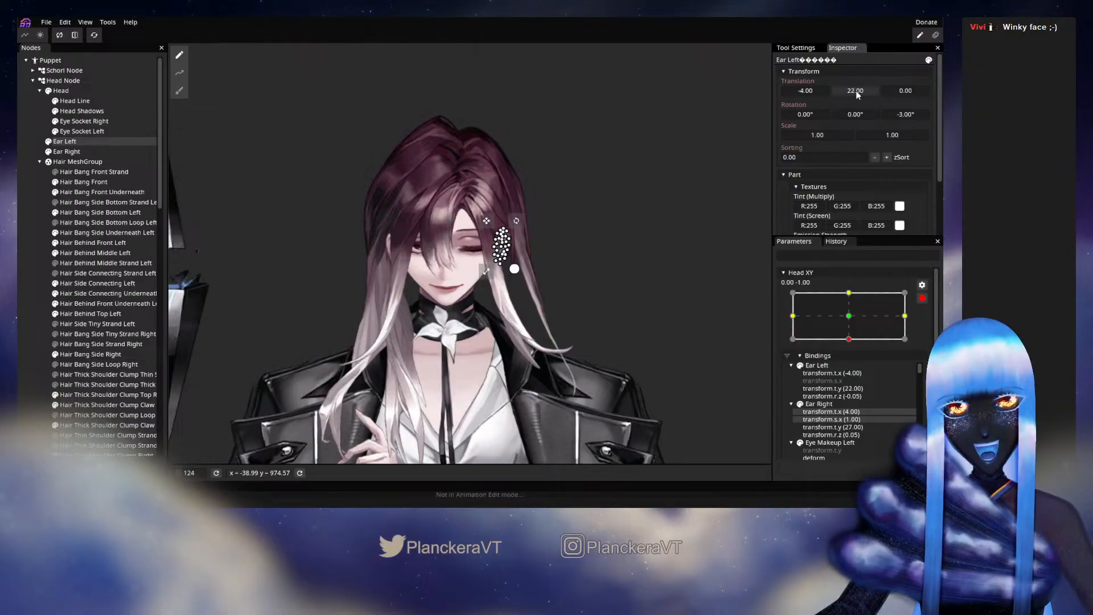
{"action": "left_click", "coordinate": [69, 152]}
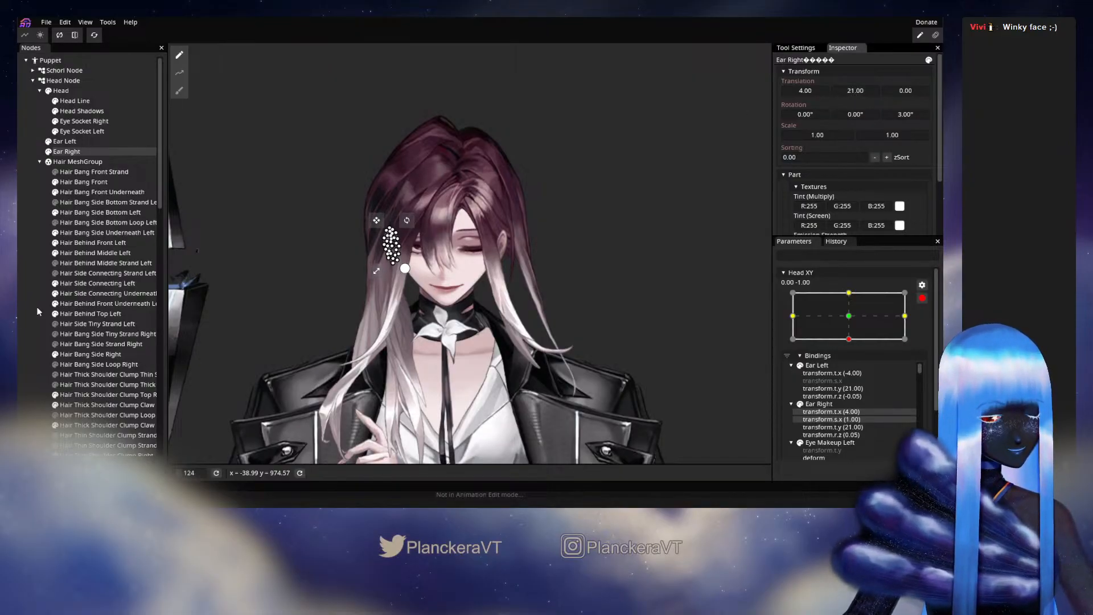
{"action": "left_click", "coordinate": [735, 299]}
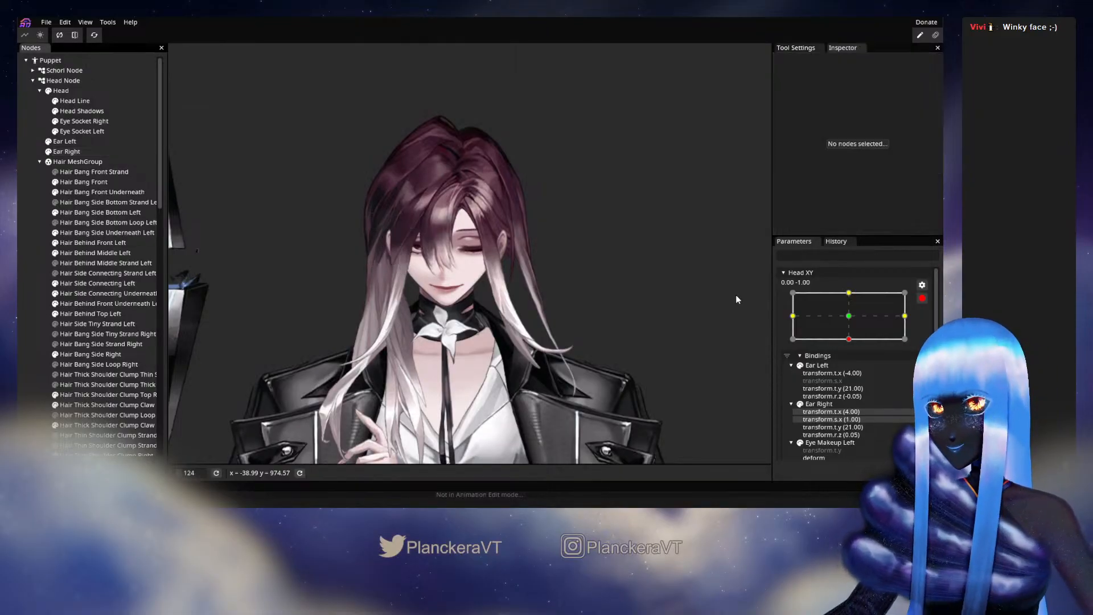
{"action": "left_click", "coordinate": [921, 300]}
{"action": "left_click_drag", "start_coordinate": [852, 373], "coordinate": [857, 347]}
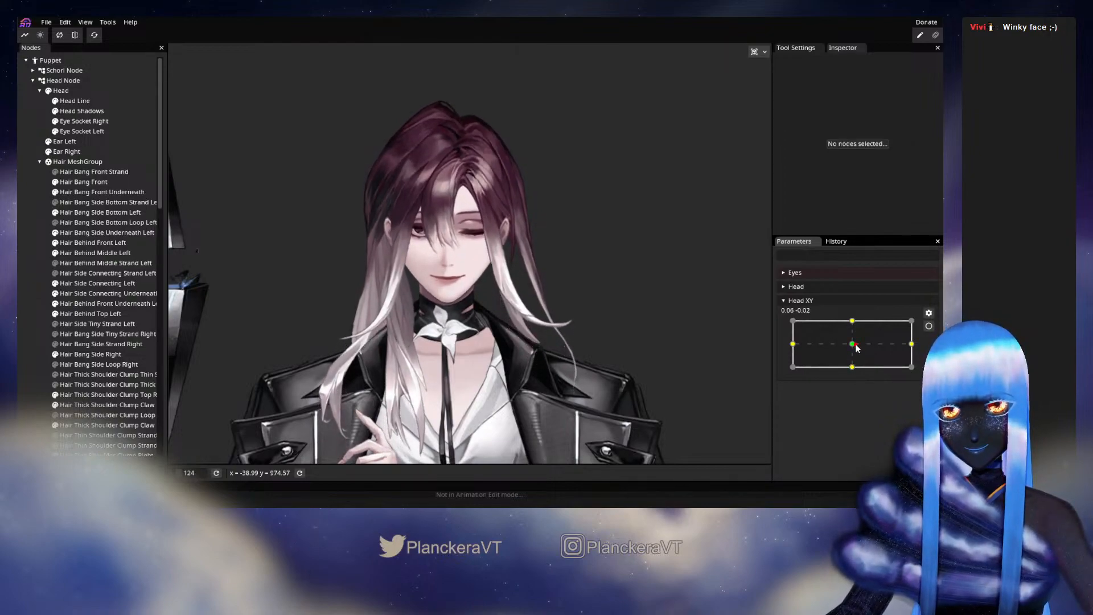
- Set Ear Left's Z rotation to -1° at the Head XY keyframe (0, -1)
{"action": "left_click", "coordinate": [929, 325]}
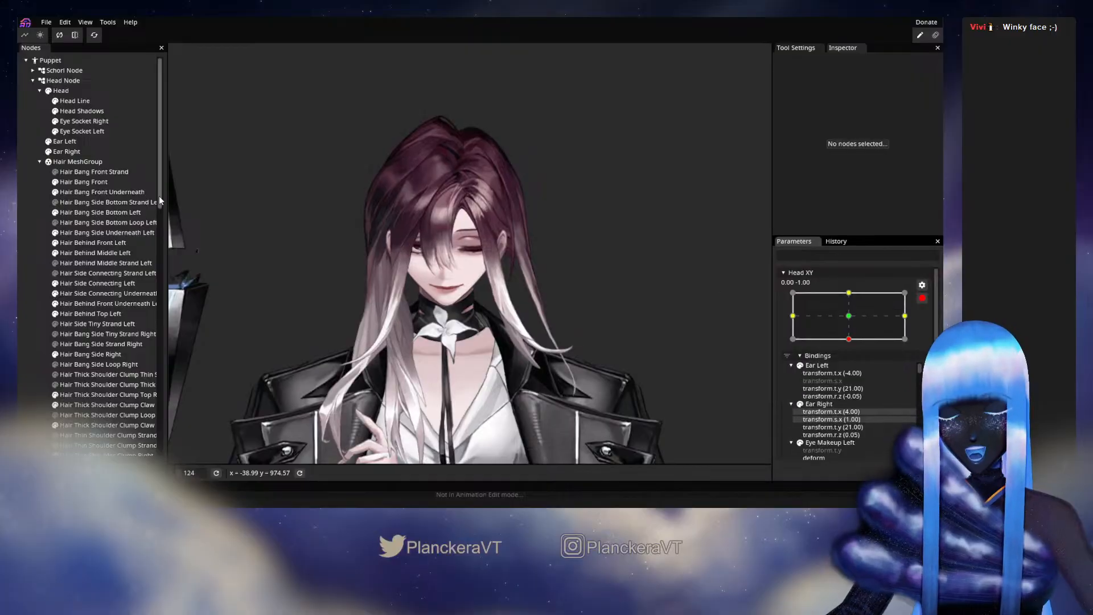
{"action": "left_click", "coordinate": [75, 144]}
{"action": "double_click", "coordinate": [888, 115]}
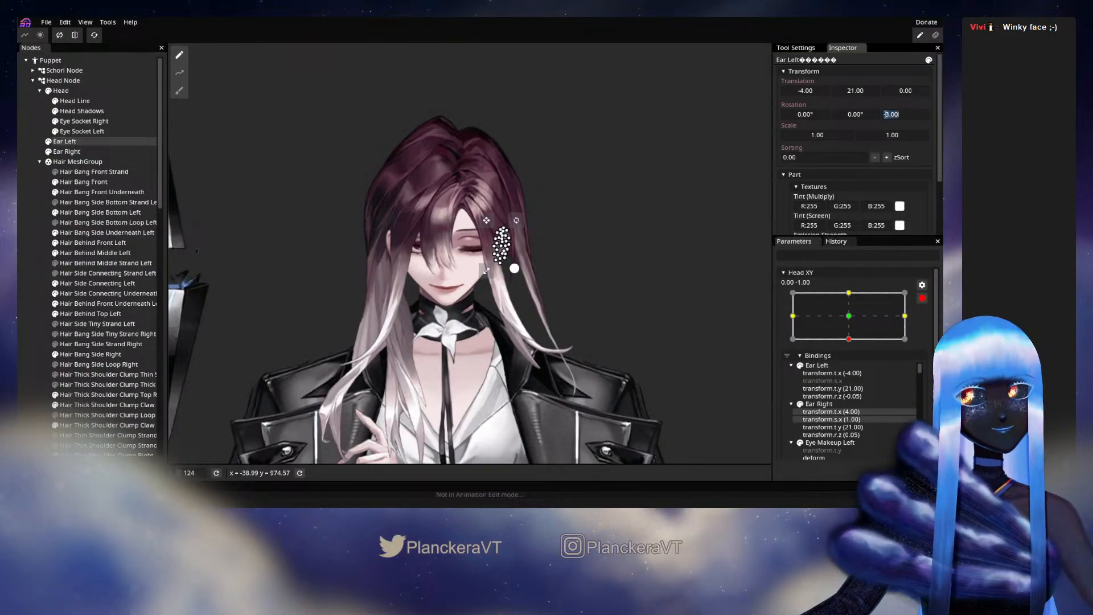
{"action": "type", "text": "1"}
- Set Ear Right's Z rotation to 1° at the same Head XY keyframe and preview the head movement
{"action": "left_click", "coordinate": [67, 151]}
{"action": "double_click", "coordinate": [889, 114]}
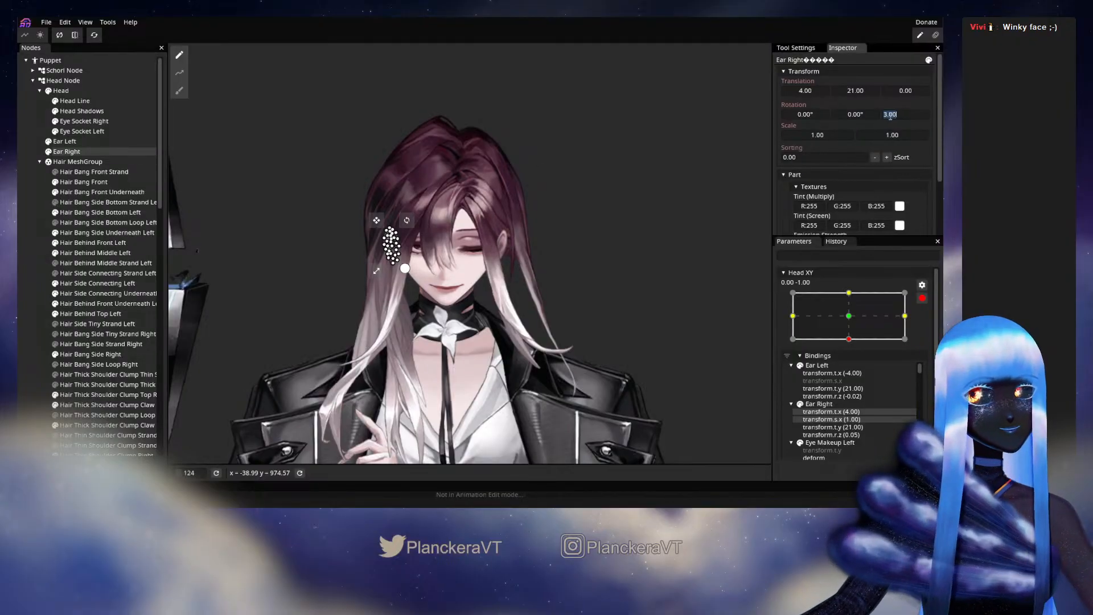
{"action": "key", "text": "BackSpace"}
{"action": "type", "text": "1"}
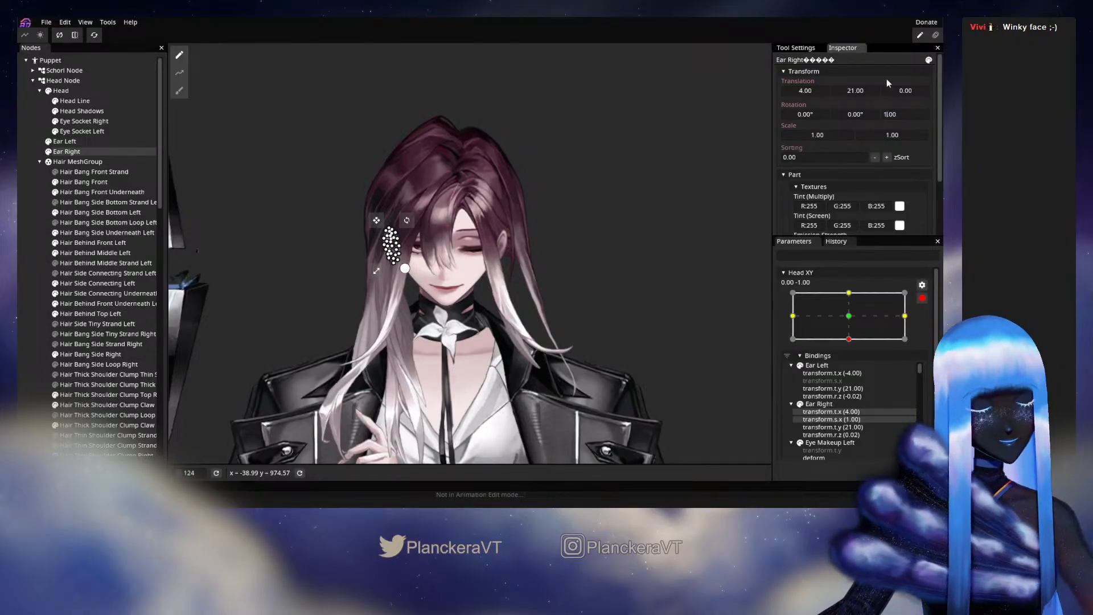
{"action": "left_click", "coordinate": [79, 306]}
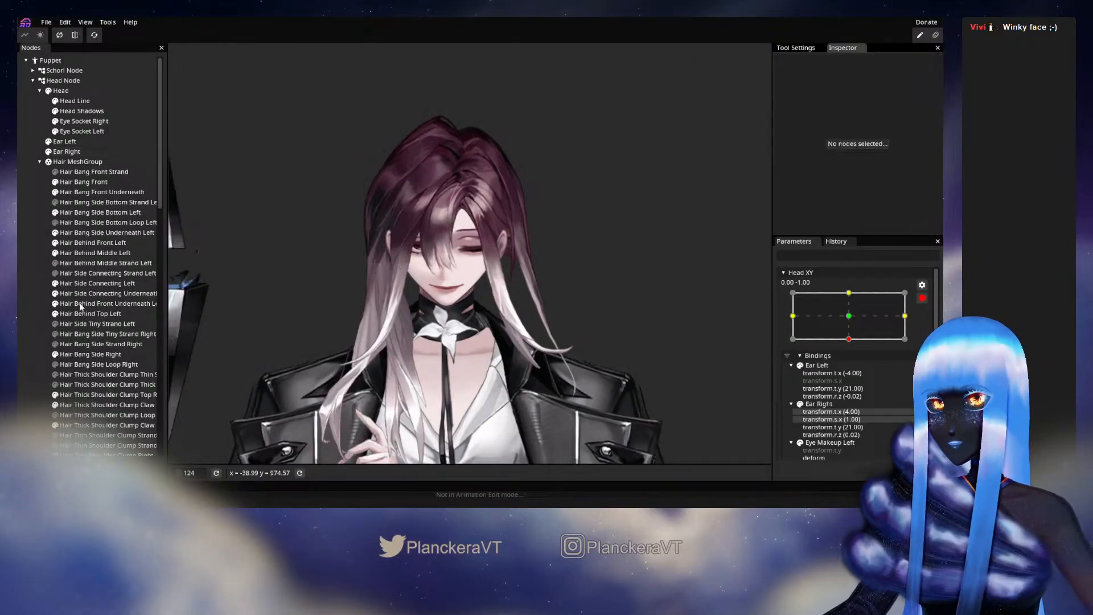
{"action": "left_click", "coordinate": [922, 298]}
{"action": "mouse_move", "coordinate": [852, 368]}
{"action": "left_mouse_down"}
{"action": "mouse_move", "coordinate": [858, 342]}
{"action": "mouse_move", "coordinate": [857, 370]}
{"action": "left_mouse_up"}
- Set the Y translation of Ear Left and Ear Right to 17 at the downward Head XY keyframe, and check the motion back to neutral
{"action": "left_click", "coordinate": [928, 326]}
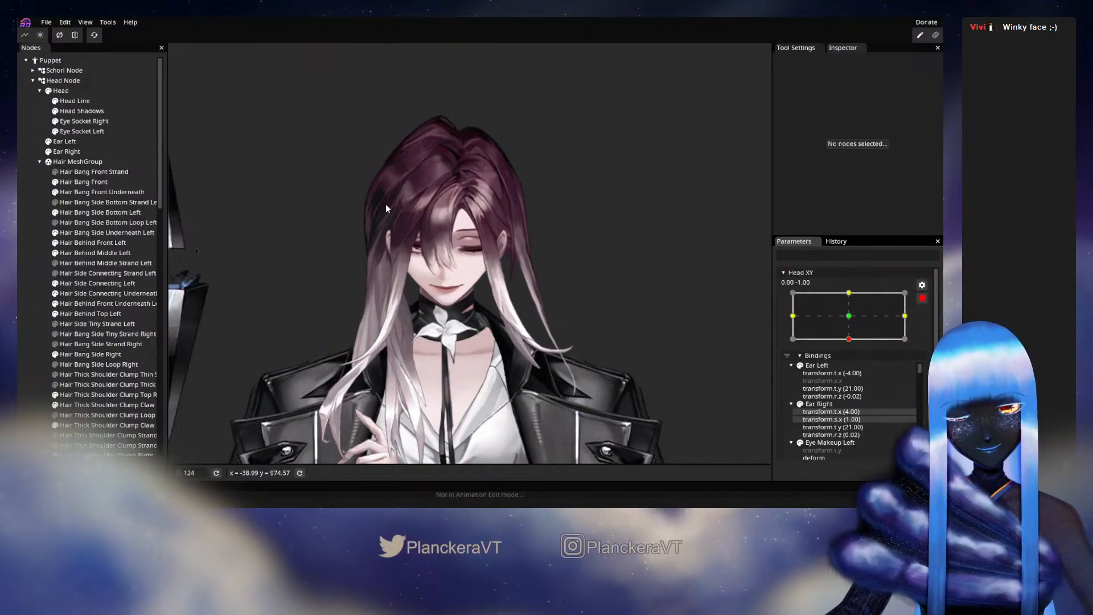
{"action": "left_click", "coordinate": [70, 142]}
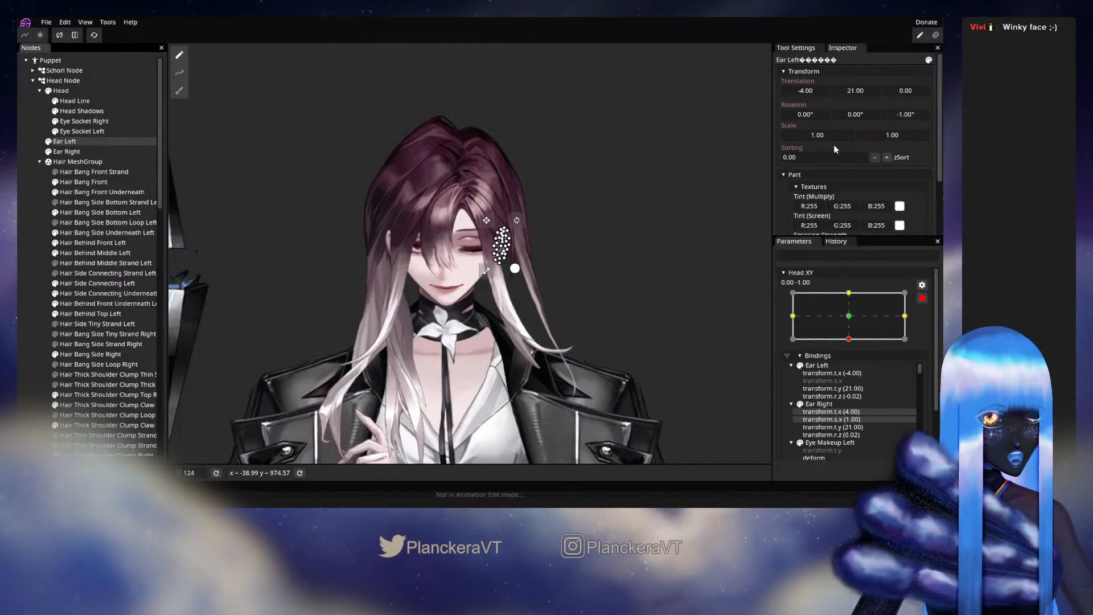
{"action": "left_click", "coordinate": [862, 91]}
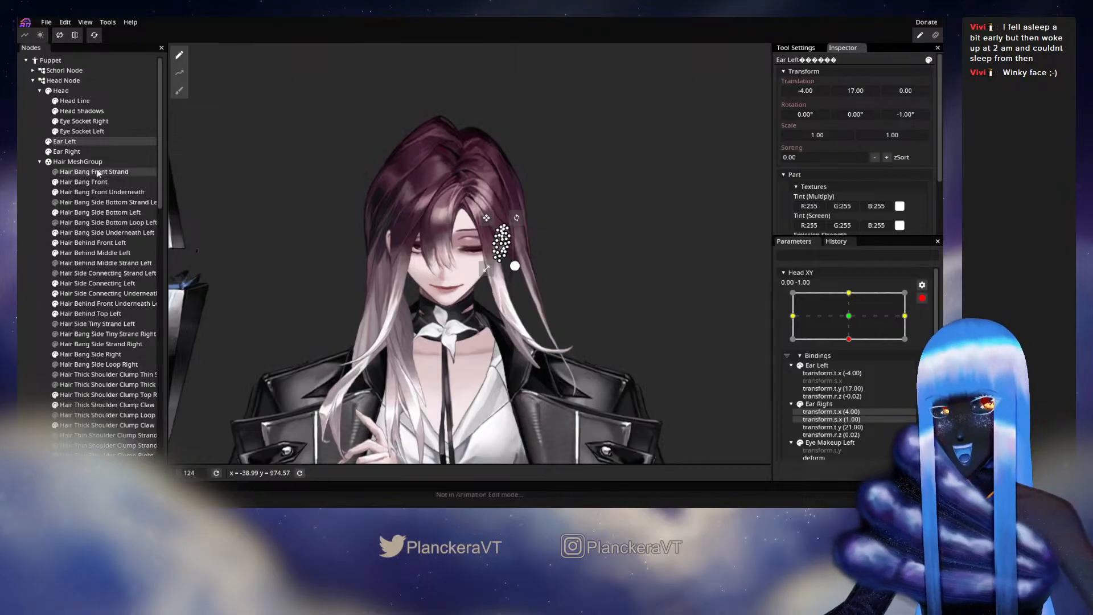
{"action": "left_click", "coordinate": [82, 151]}
{"action": "left_click", "coordinate": [862, 91]}
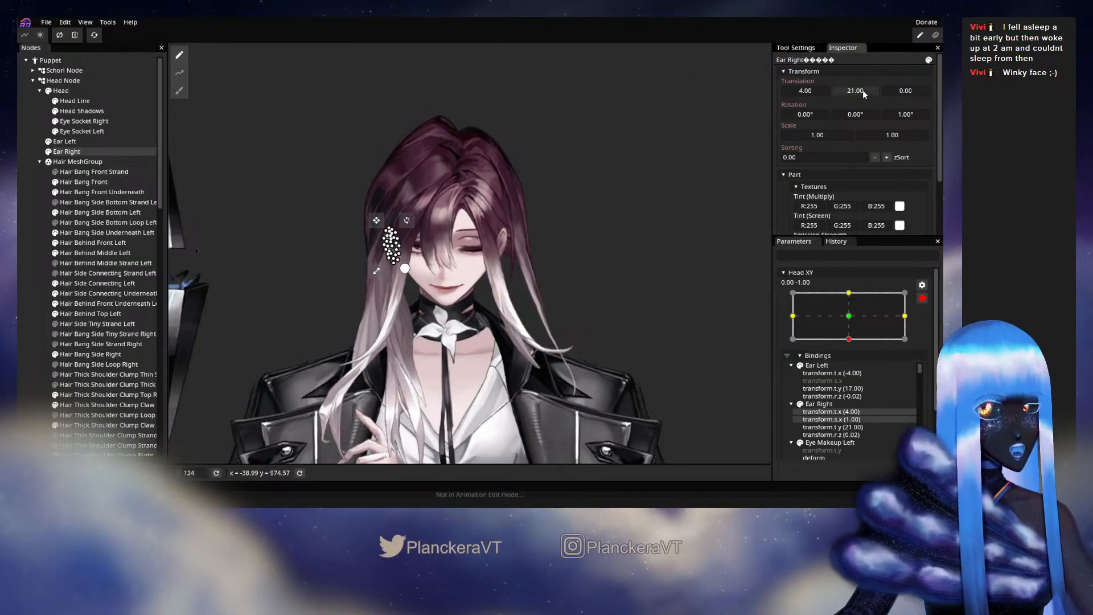
{"action": "left_click_drag", "start_coordinate": [861, 91], "coordinate": [860, 91]}
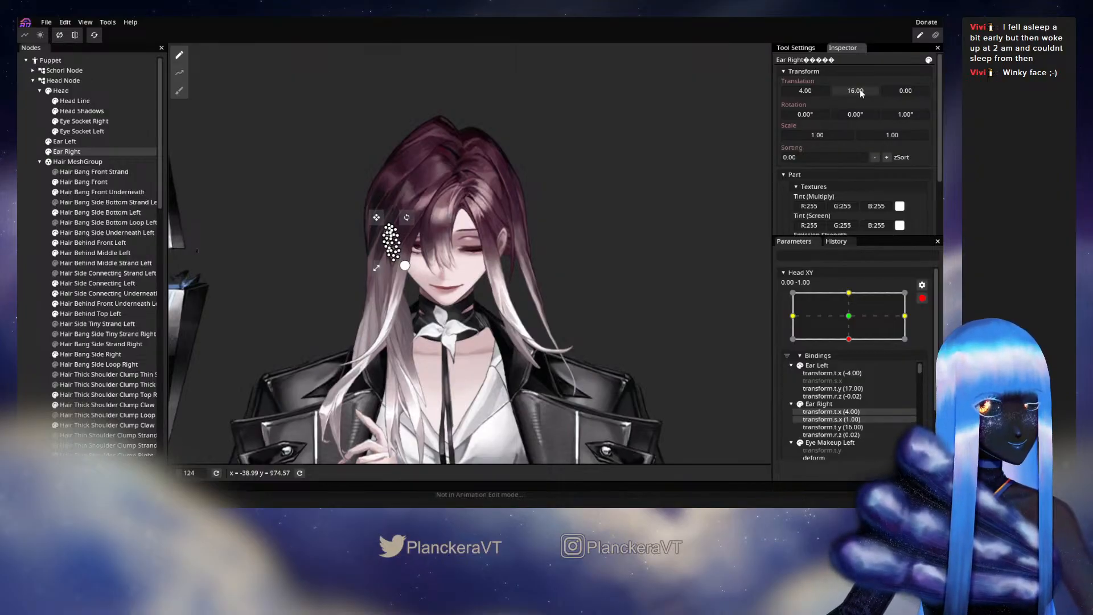
{"action": "left_click", "coordinate": [46, 234]}
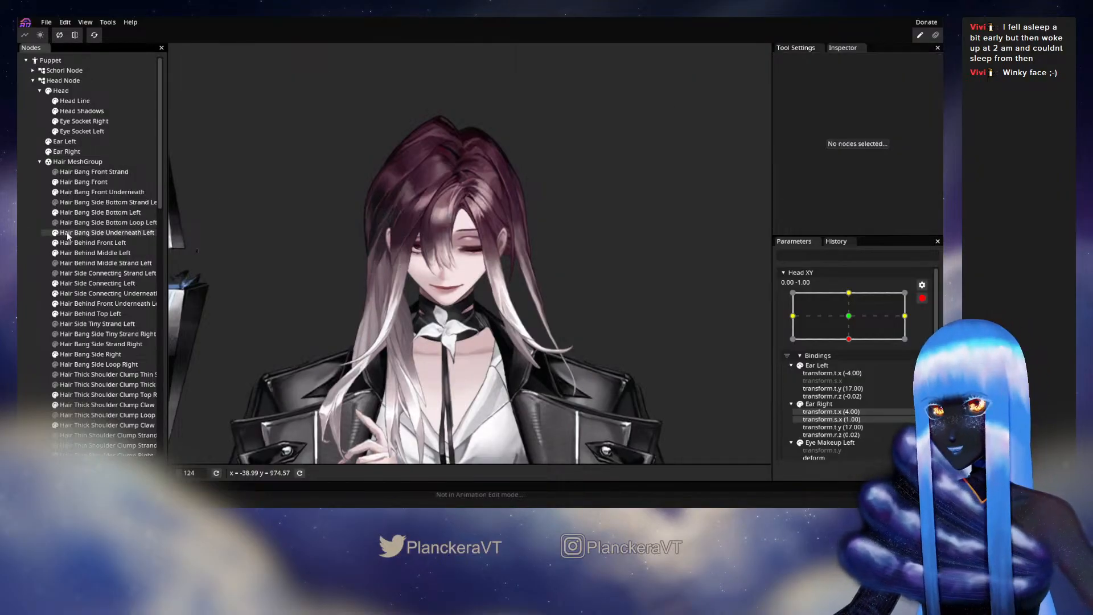
{"action": "left_click", "coordinate": [923, 300]}
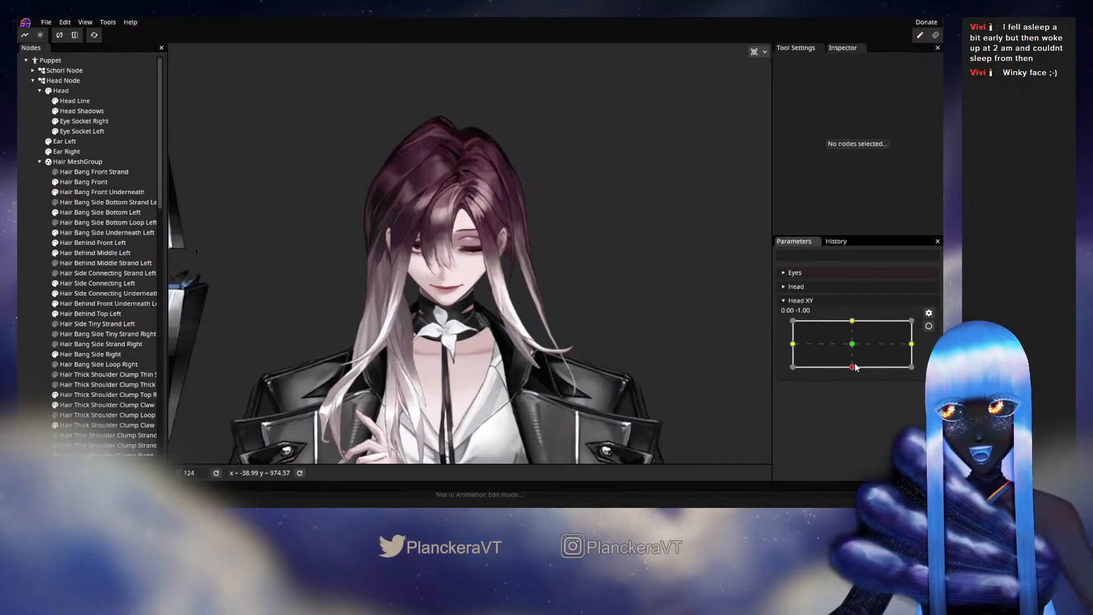
{"action": "left_click_drag", "start_coordinate": [853, 371], "coordinate": [852, 345]}
{"action": "scroll", "coordinate": [449, 260], "scroll_direction": "up", "scroll_amount": 5}
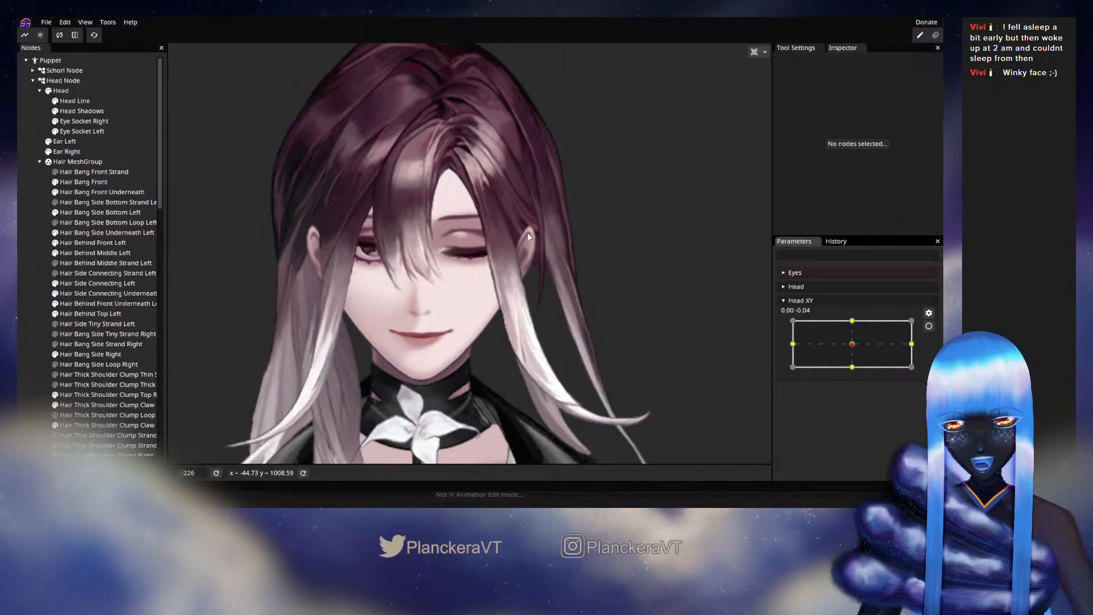
- Set the Y translation of Ear Left and Ear Right to 21 at the Head XY keyframe (0, -1) and preview the head tilt
{"action": "left_click_drag", "start_coordinate": [852, 344], "coordinate": [854, 376]}
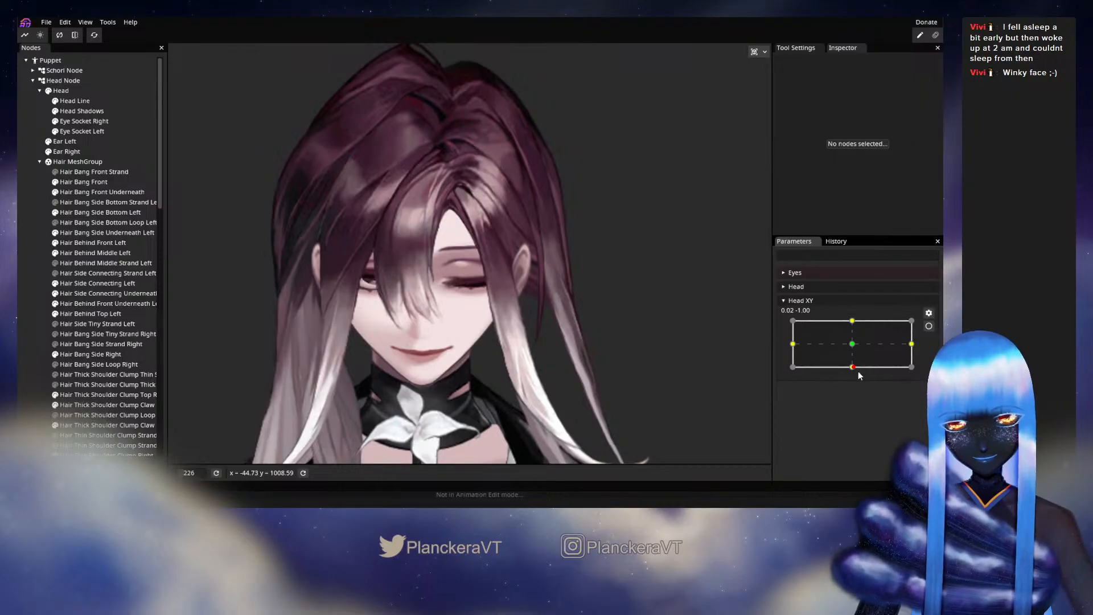
{"action": "left_click", "coordinate": [929, 325]}
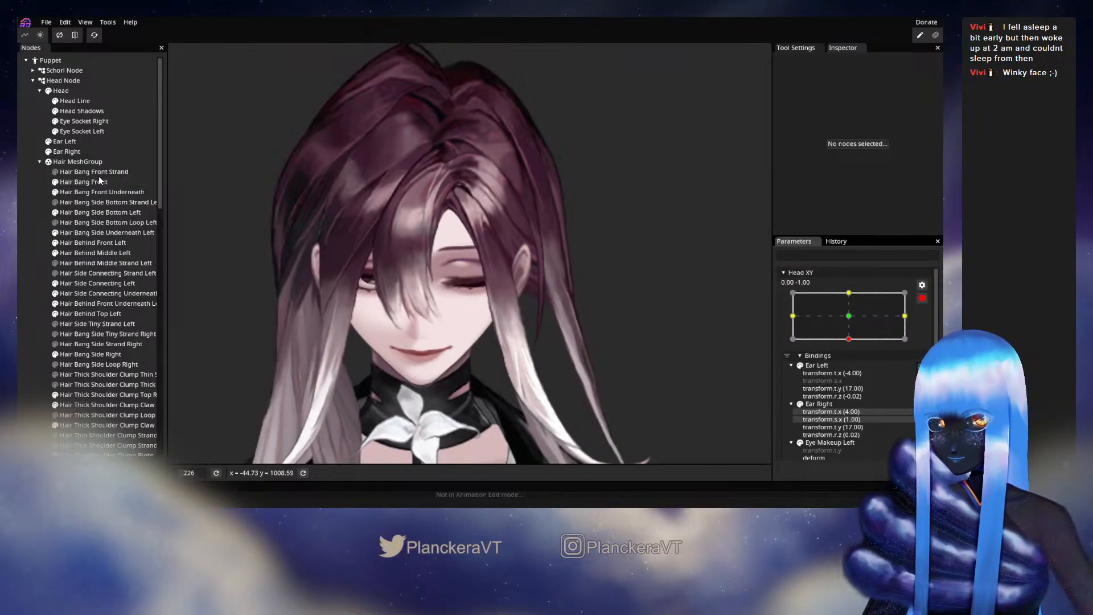
{"action": "left_click", "coordinate": [80, 142]}
{"action": "left_click", "coordinate": [856, 90]}
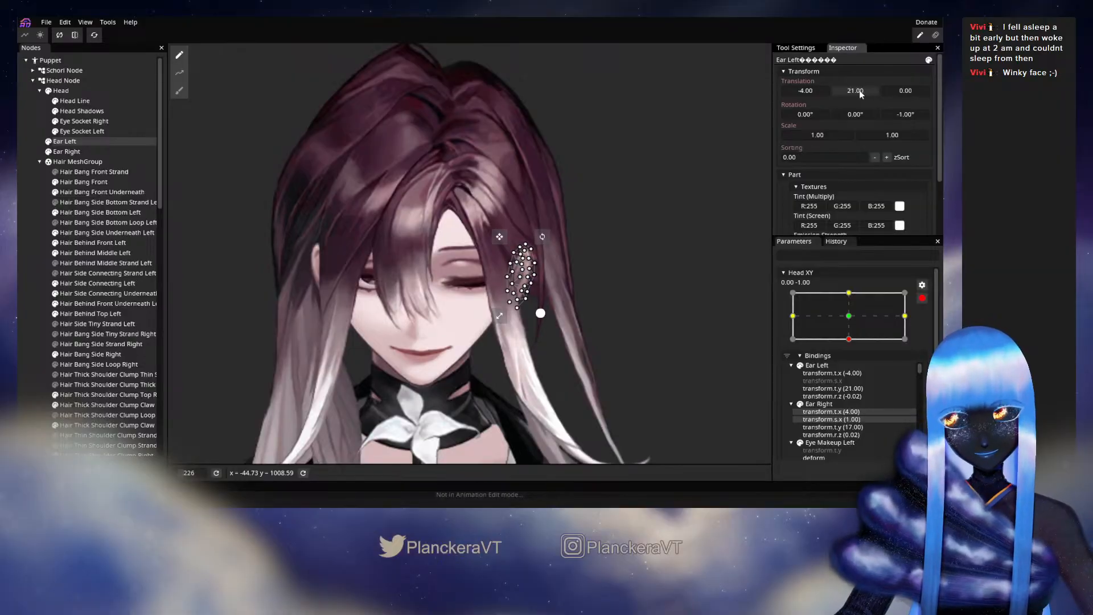
{"action": "left_click", "coordinate": [90, 152]}
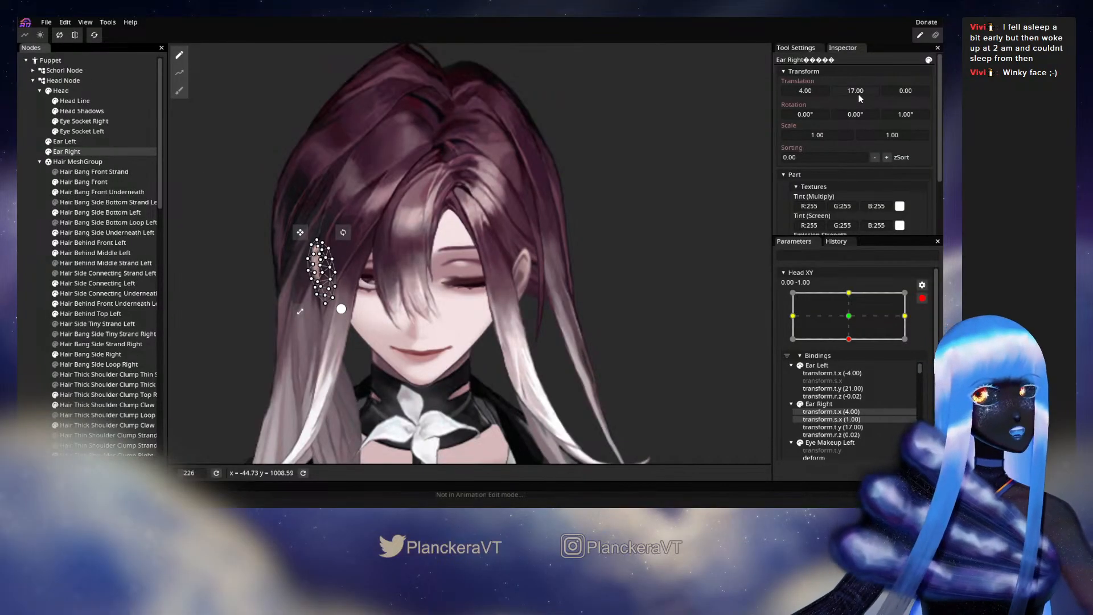
{"action": "left_click_drag", "start_coordinate": [859, 95], "coordinate": [858, 91]}
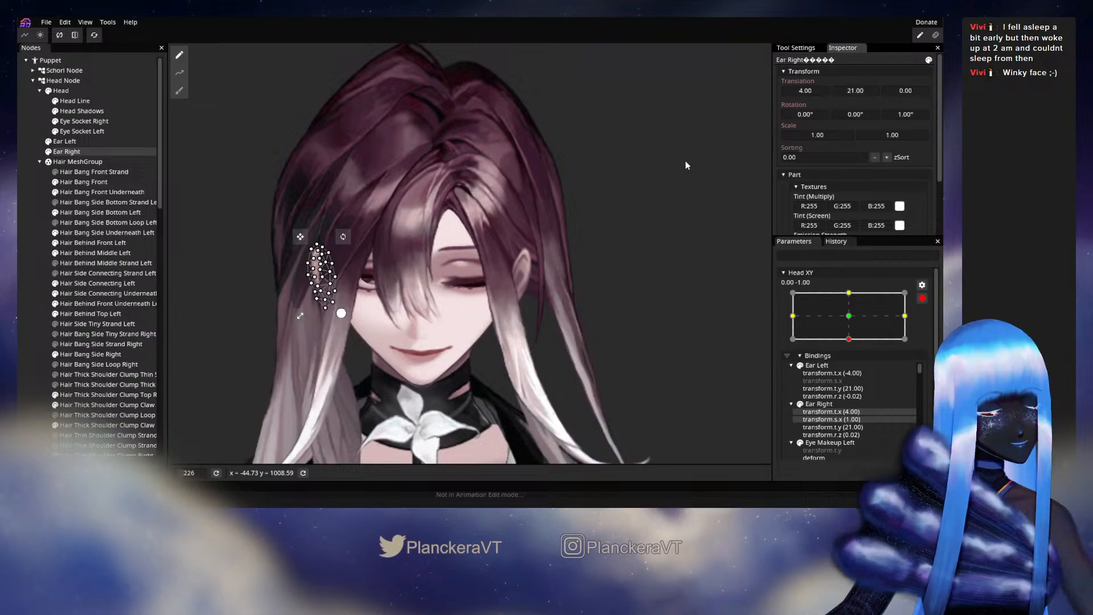
{"action": "left_click", "coordinate": [177, 275]}
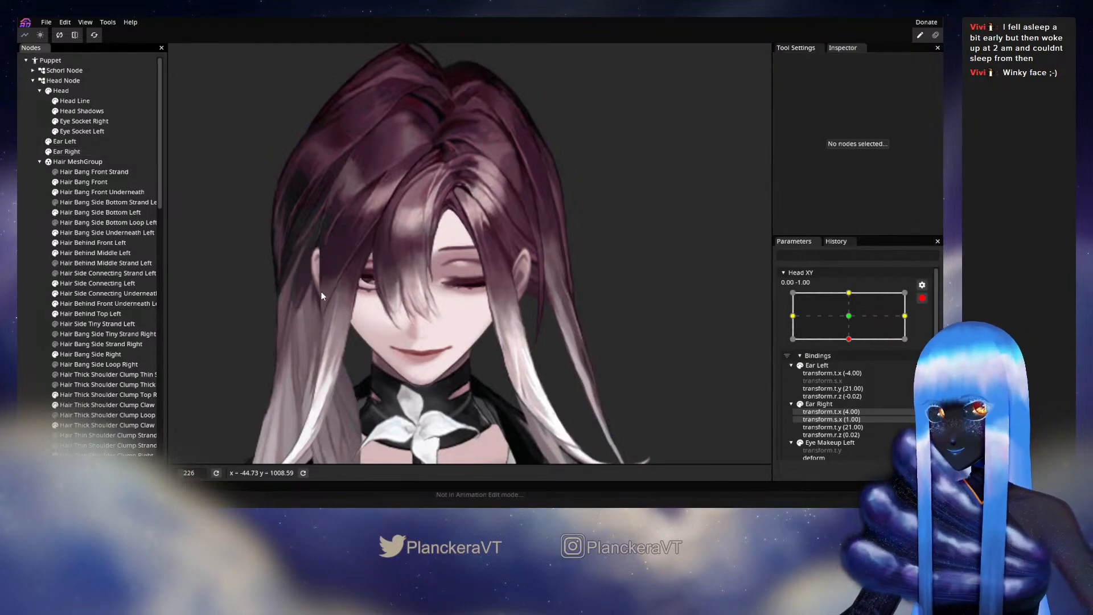
{"action": "mouse_move", "coordinate": [853, 366]}
{"action": "left_mouse_down"}
{"action": "mouse_move", "coordinate": [853, 345]}
{"action": "mouse_move", "coordinate": [856, 372]}
{"action": "left_mouse_up"}
- Set the X translation to -3 for Ear Left and 3 for Ear Right at the downward Head XY keyframe, and preview the motion
{"action": "left_click", "coordinate": [929, 327]}
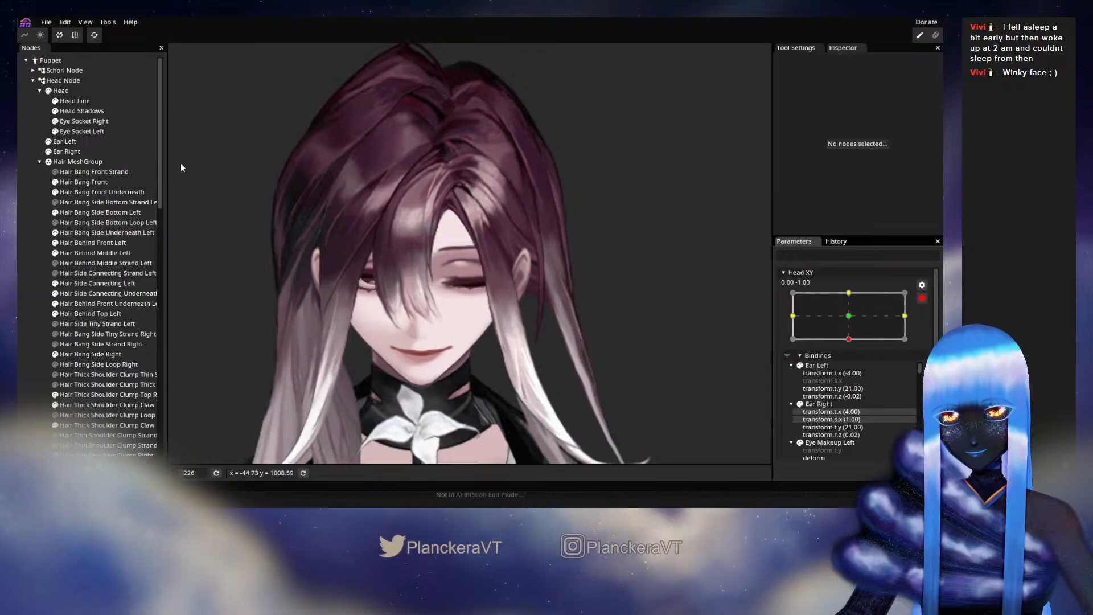
{"action": "left_click", "coordinate": [85, 141]}
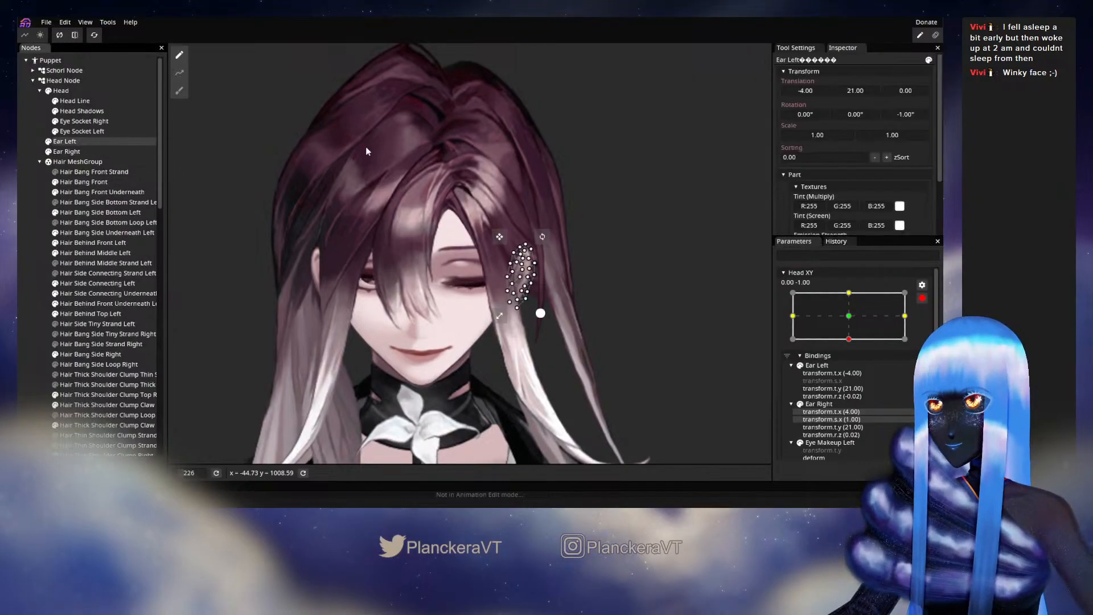
{"action": "left_click", "coordinate": [812, 92]}
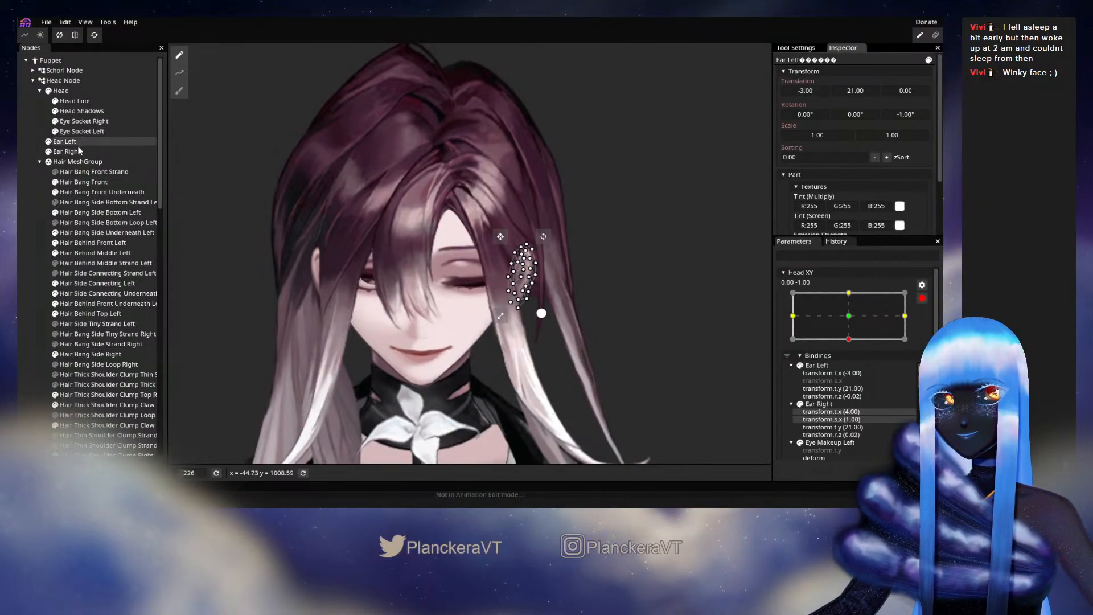
{"action": "left_click", "coordinate": [67, 151]}
{"action": "left_click", "coordinate": [807, 92]}
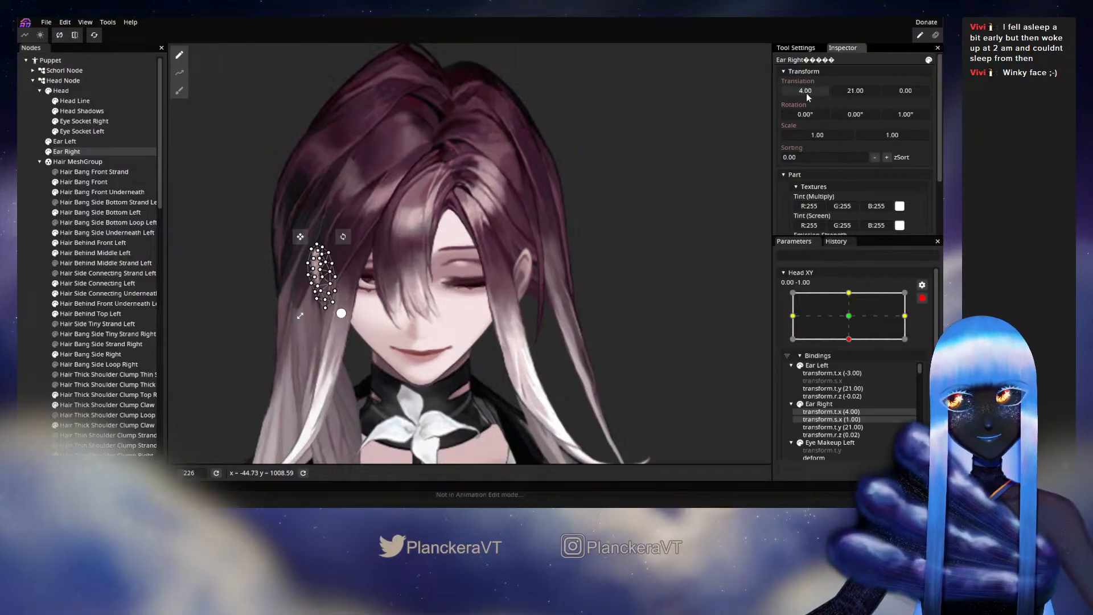
{"action": "left_click", "coordinate": [33, 262]}
{"action": "left_click", "coordinate": [922, 298]}
{"action": "mouse_move", "coordinate": [855, 373]}
{"action": "left_mouse_down"}
{"action": "mouse_move", "coordinate": [852, 347]}
{"action": "mouse_move", "coordinate": [853, 375]}
{"action": "left_mouse_up"}
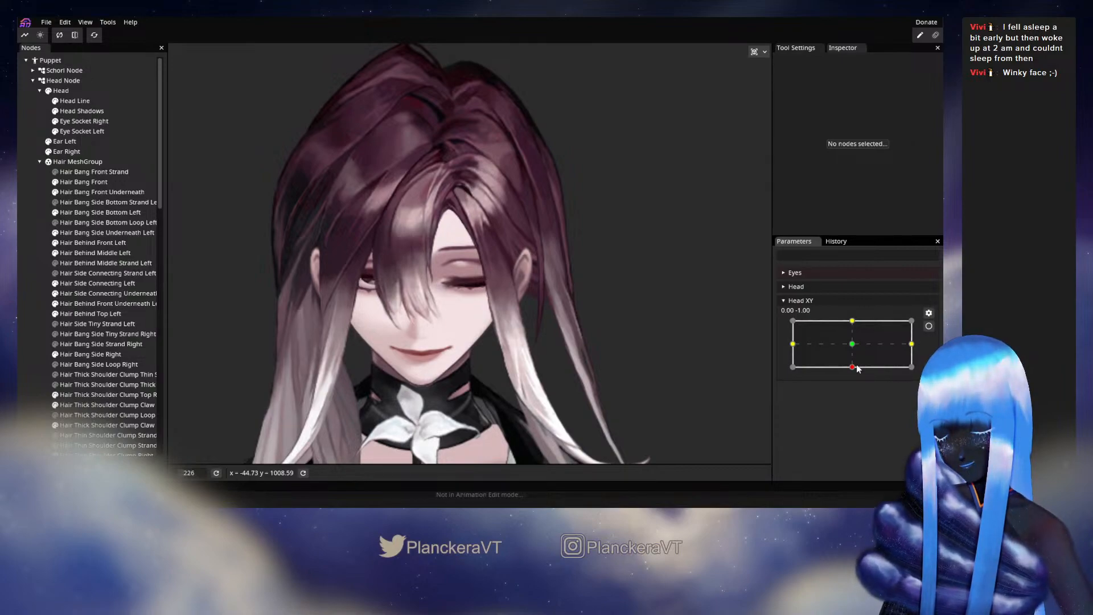
- Try deforming Ear Left's mesh by its vertices at the downward Head XY keyframe, and preview the head tilt
{"action": "left_click", "coordinate": [929, 327]}
{"action": "scroll", "coordinate": [473, 259], "scroll_direction": "up", "scroll_amount": 3}
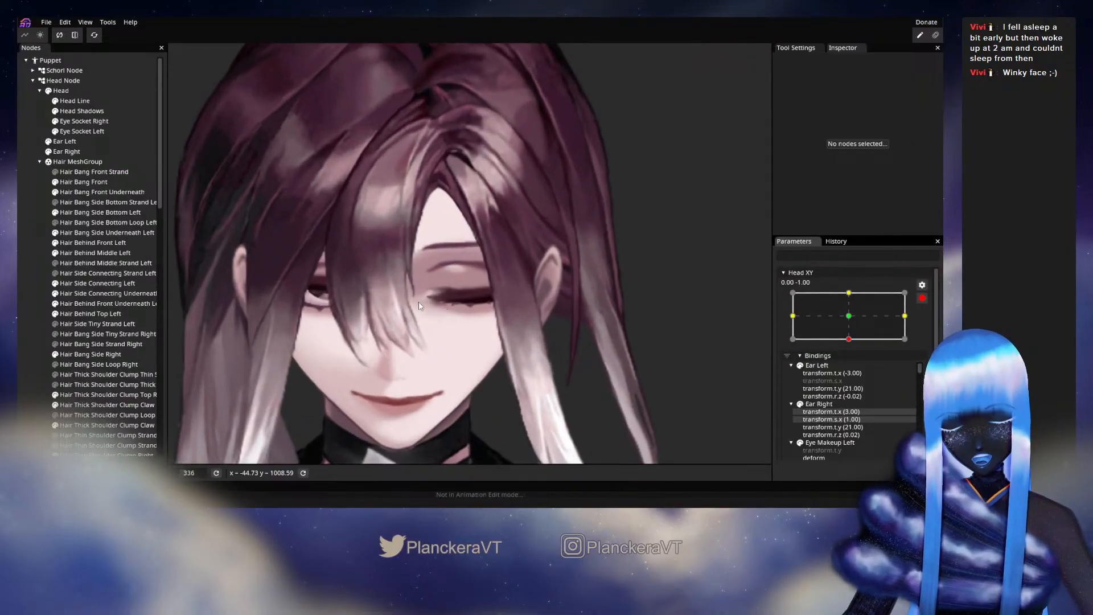
{"action": "left_click", "coordinate": [64, 141]}
{"action": "scroll", "coordinate": [656, 292], "scroll_direction": "up", "scroll_amount": 2}
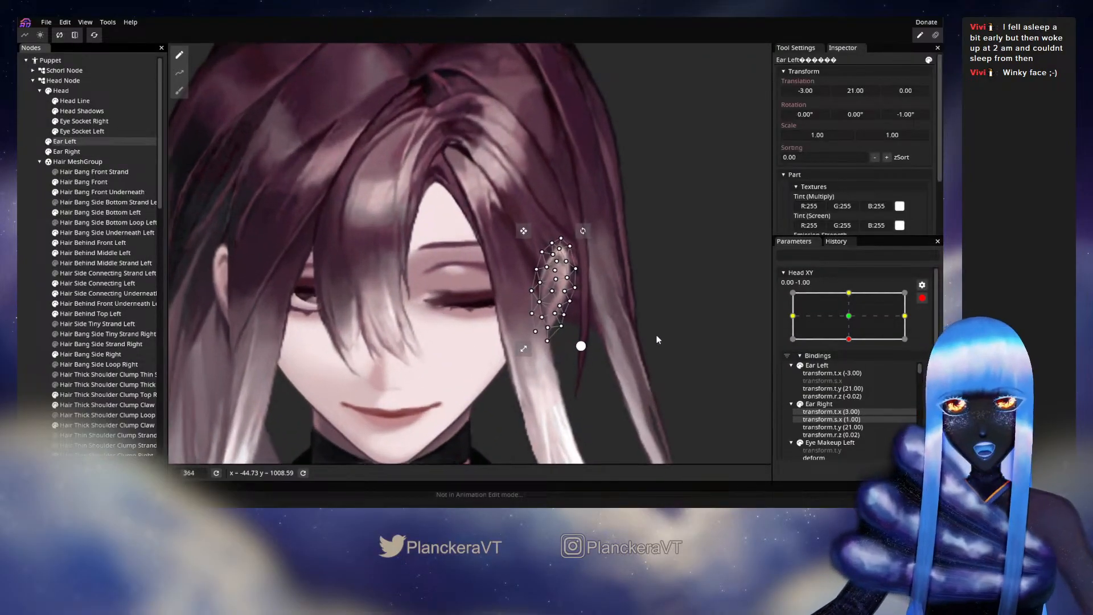
{"action": "scroll", "coordinate": [583, 312], "scroll_direction": "up", "scroll_amount": 4}
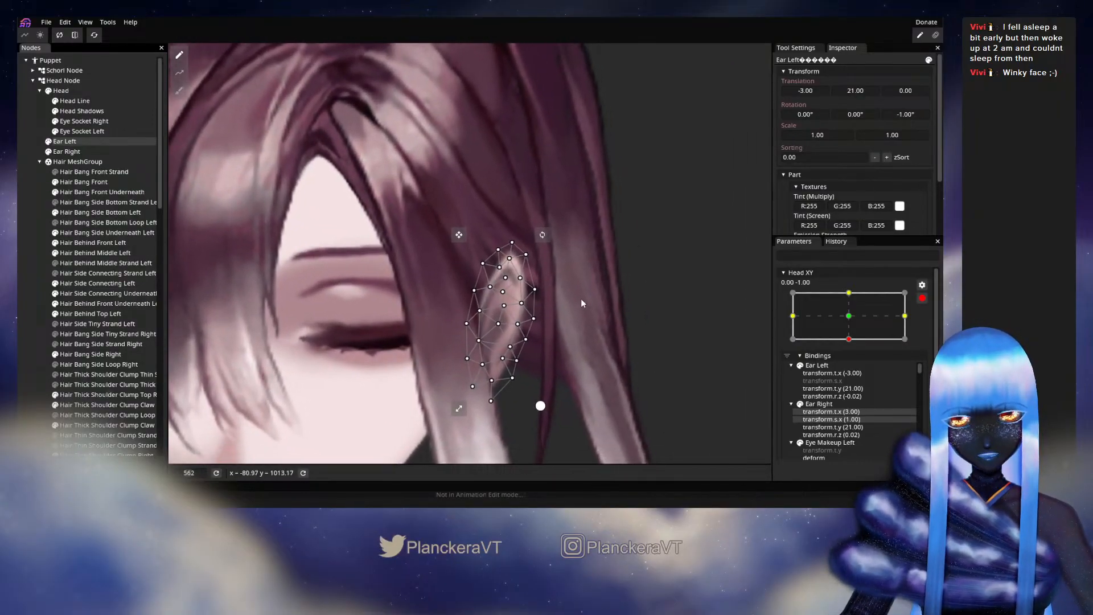
{"action": "scroll", "coordinate": [594, 304], "scroll_direction": "up", "scroll_amount": 1}
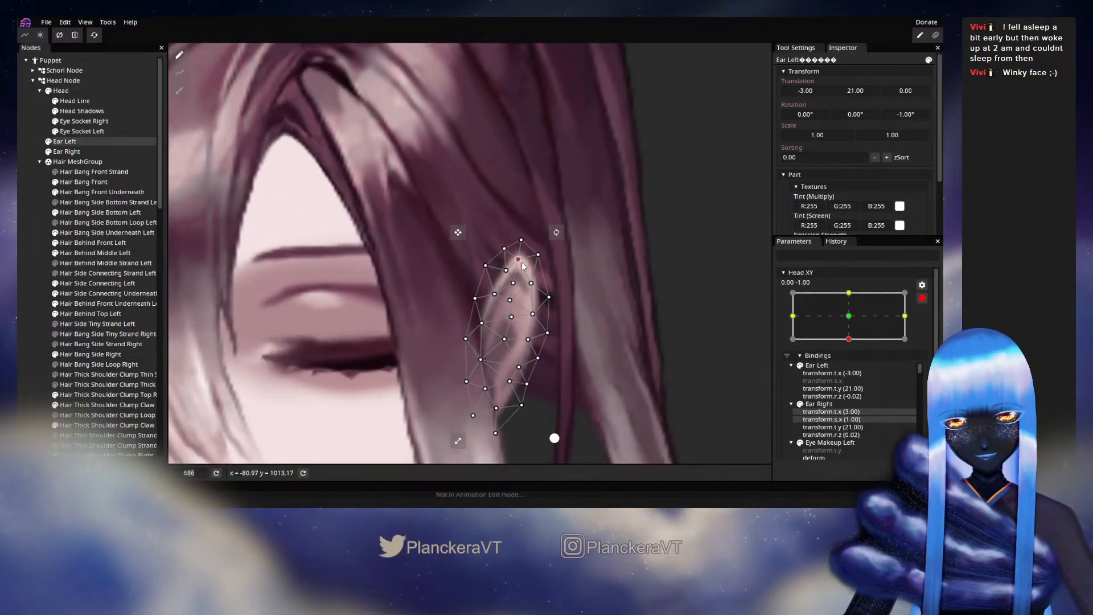
{"action": "left_click", "coordinate": [522, 266]}
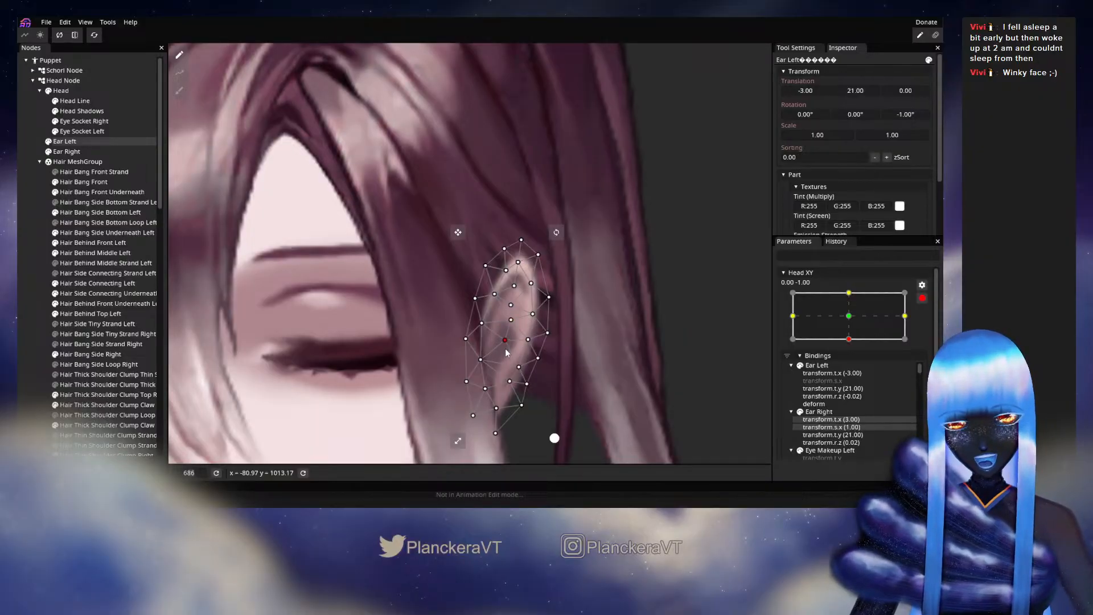
{"action": "left_click", "coordinate": [29, 287]}
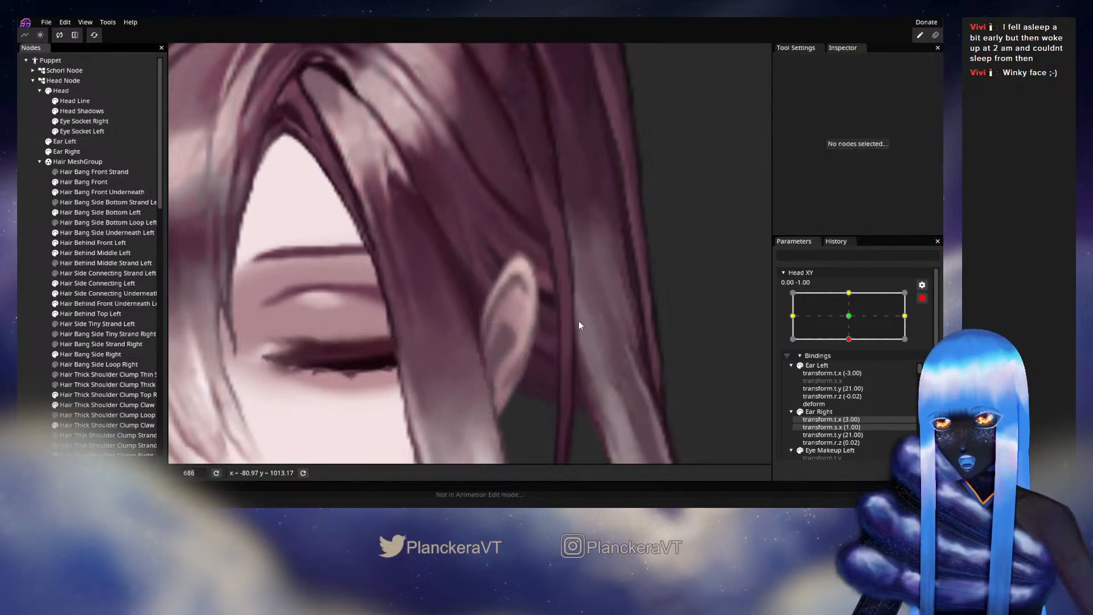
{"action": "scroll", "coordinate": [669, 319], "scroll_direction": "down", "scroll_amount": 4}
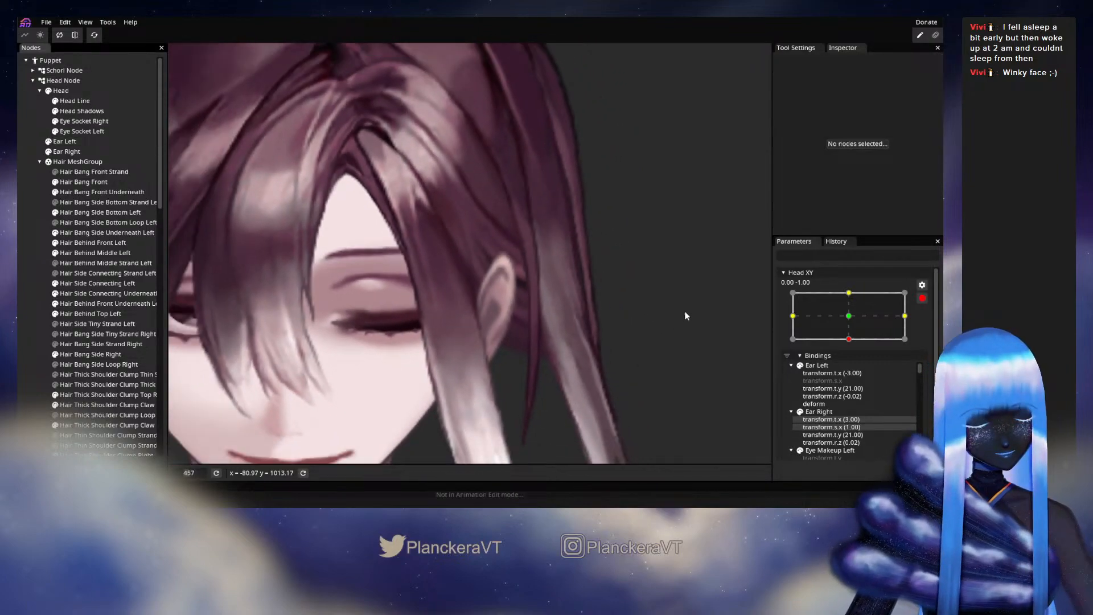
{"action": "left_click", "coordinate": [921, 299]}
{"action": "mouse_move", "coordinate": [854, 370]}
{"action": "left_mouse_down"}
{"action": "mouse_move", "coordinate": [853, 346]}
{"action": "mouse_move", "coordinate": [853, 374]}
{"action": "left_mouse_up"}
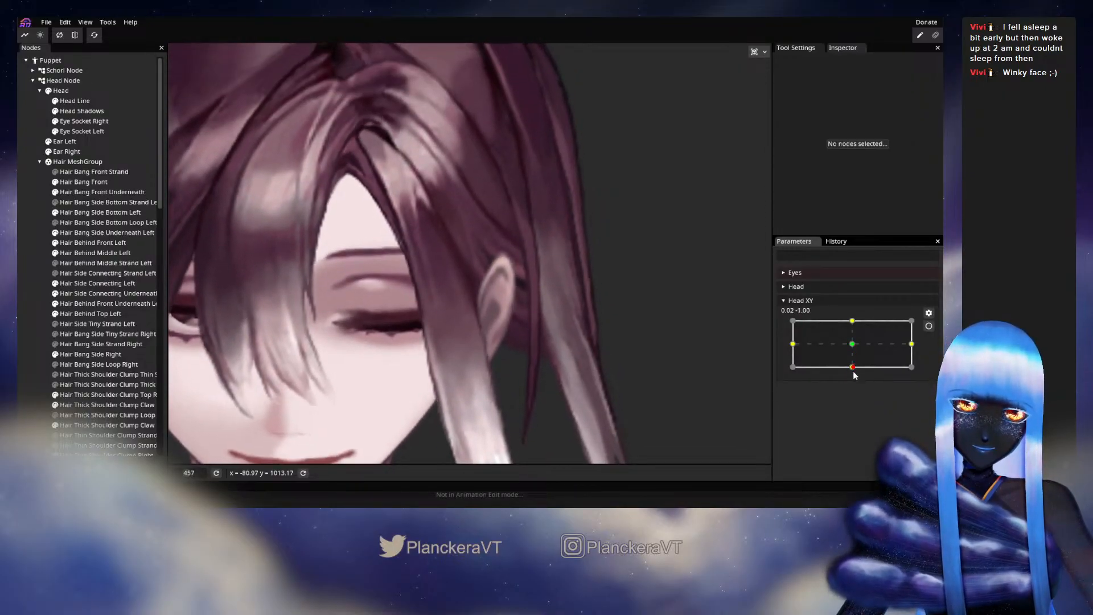
- Hide the Hair MeshGroup to examine how the ears follow the downward head tilt, and check the motion again with the hair shown
{"action": "left_click", "coordinate": [49, 161]}
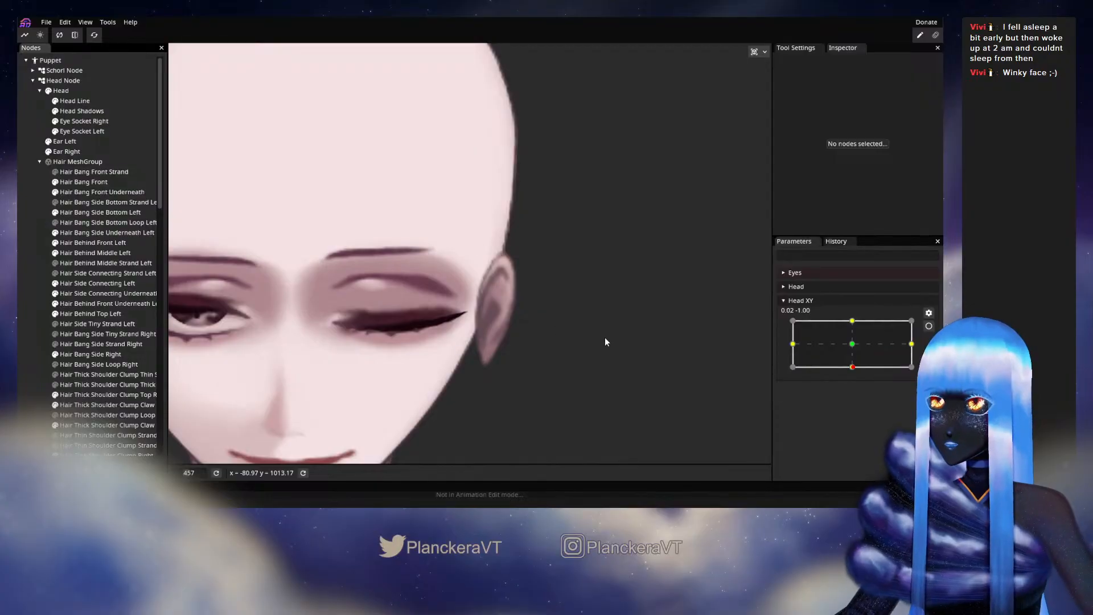
{"action": "scroll", "coordinate": [600, 328], "scroll_direction": "down", "scroll_amount": 2}
{"action": "mouse_move", "coordinate": [852, 367]}
{"action": "left_mouse_down"}
{"action": "mouse_move", "coordinate": [853, 345]}
{"action": "mouse_move", "coordinate": [852, 371]}
{"action": "left_mouse_up"}
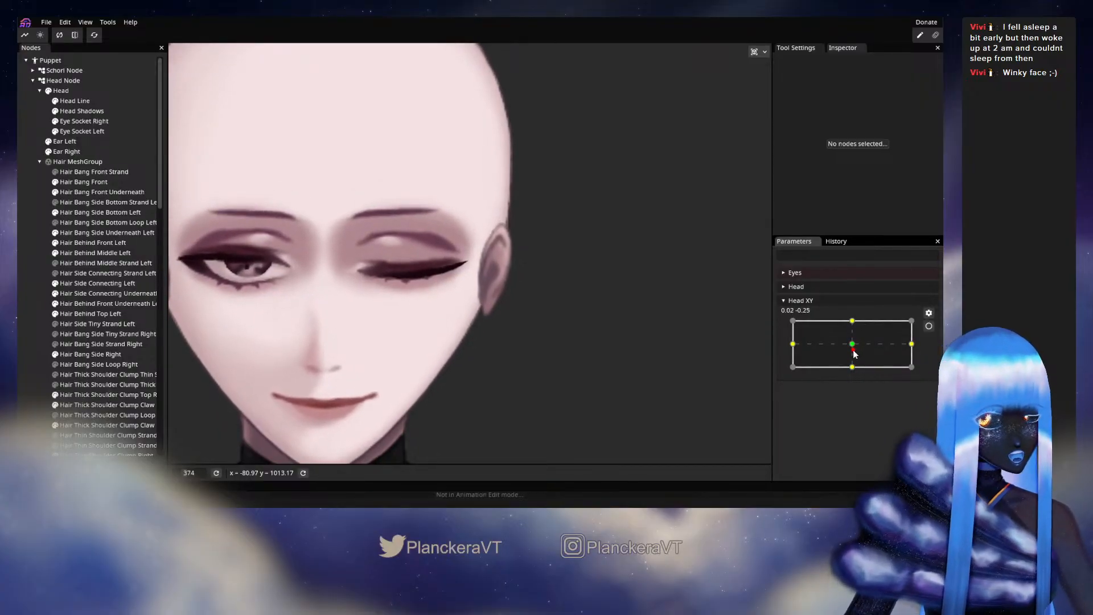
{"action": "left_click_drag", "start_coordinate": [853, 354], "coordinate": [853, 375]}
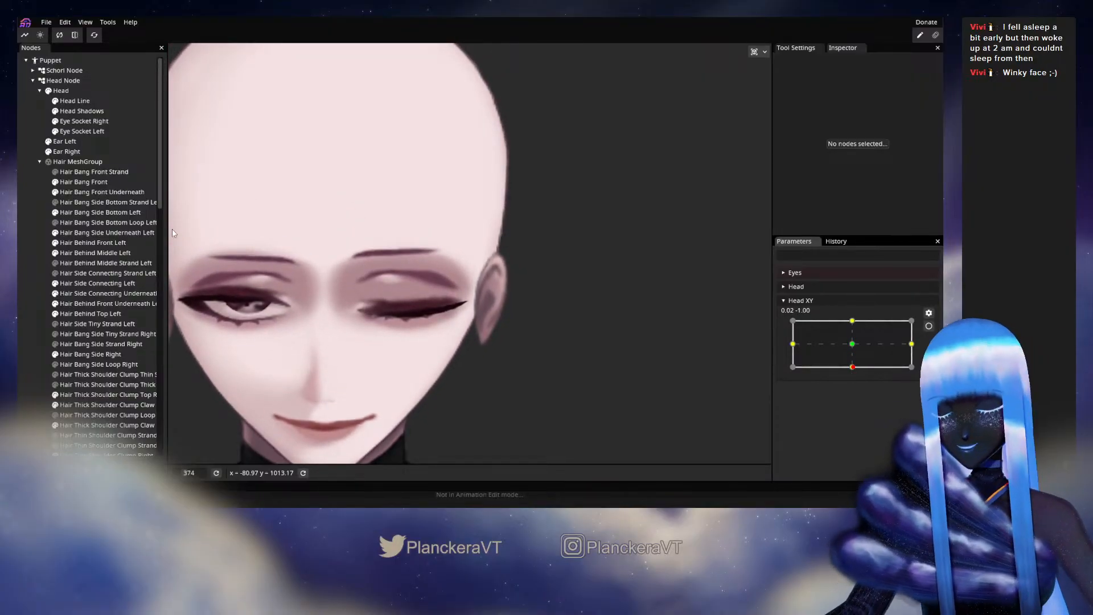
{"action": "left_click", "coordinate": [48, 161]}
{"action": "mouse_move", "coordinate": [852, 367]}
{"action": "left_mouse_down"}
{"action": "mouse_move", "coordinate": [854, 357]}
{"action": "mouse_move", "coordinate": [852, 367]}
{"action": "left_mouse_up"}
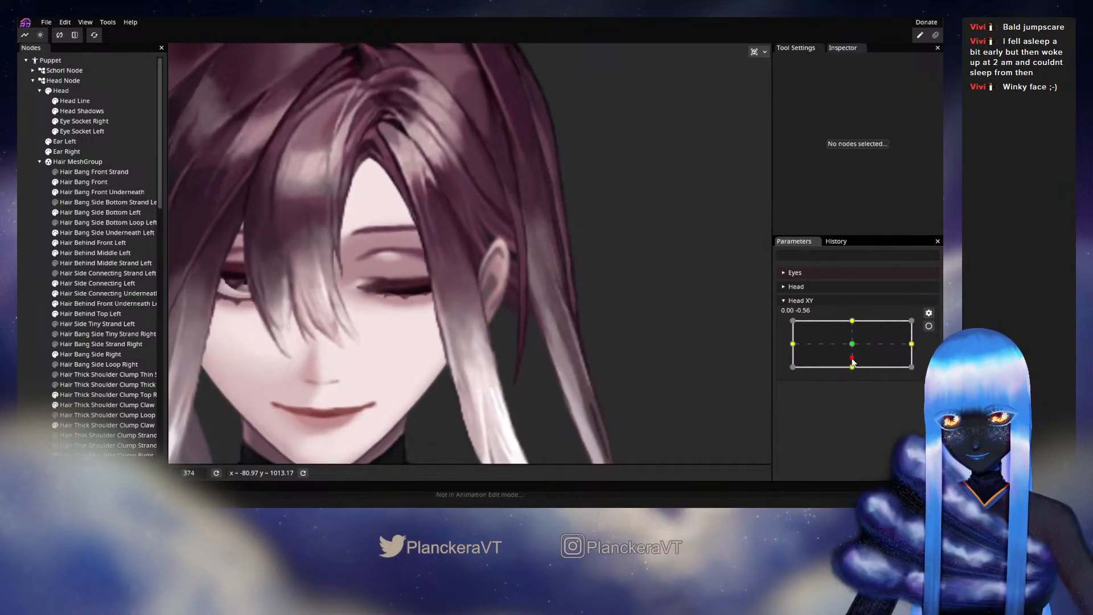
{"action": "scroll", "coordinate": [568, 368], "scroll_direction": "down", "scroll_amount": 2}
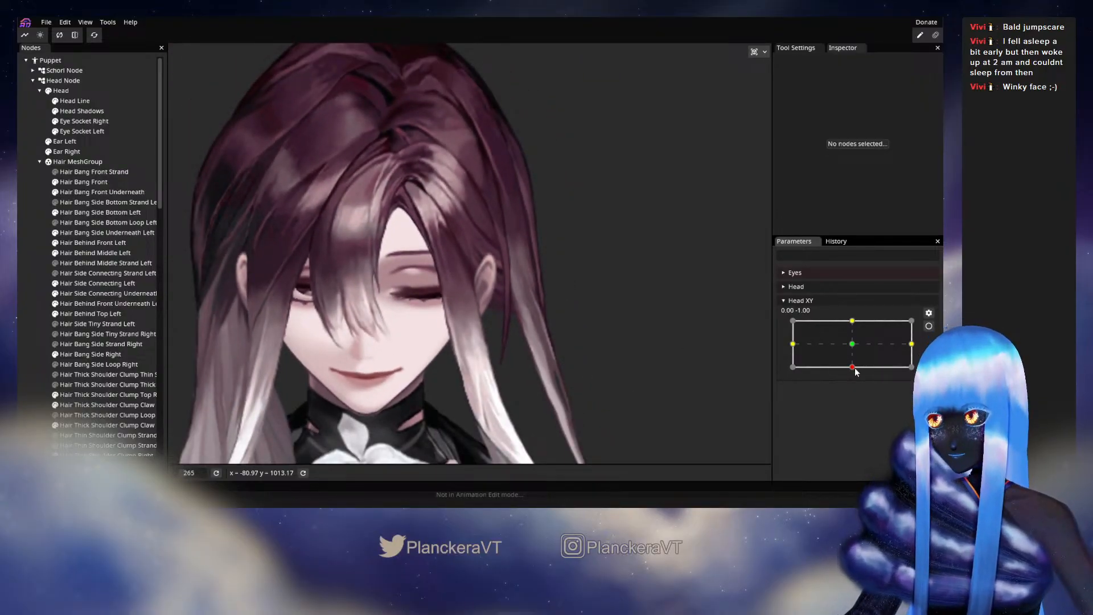
{"action": "mouse_move", "coordinate": [852, 367]}
{"action": "left_mouse_down"}
{"action": "mouse_move", "coordinate": [852, 345]}
{"action": "mouse_move", "coordinate": [853, 369]}
{"action": "left_mouse_up"}
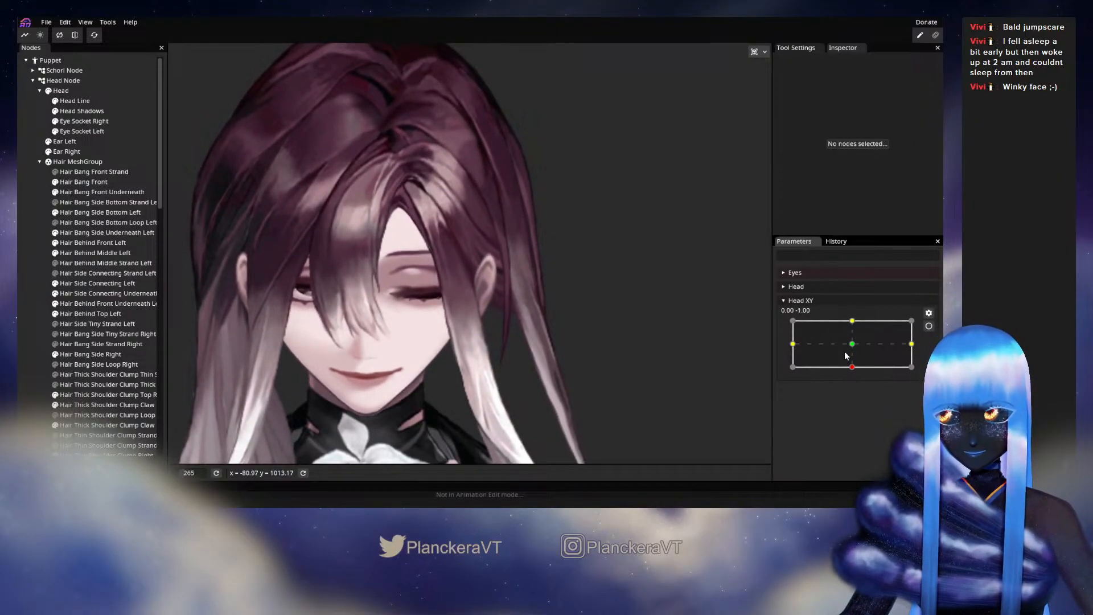
- Remove Ear Left's deform binding from the Head XY parameter and preview the downward tilt
{"action": "left_click", "coordinate": [929, 326]}
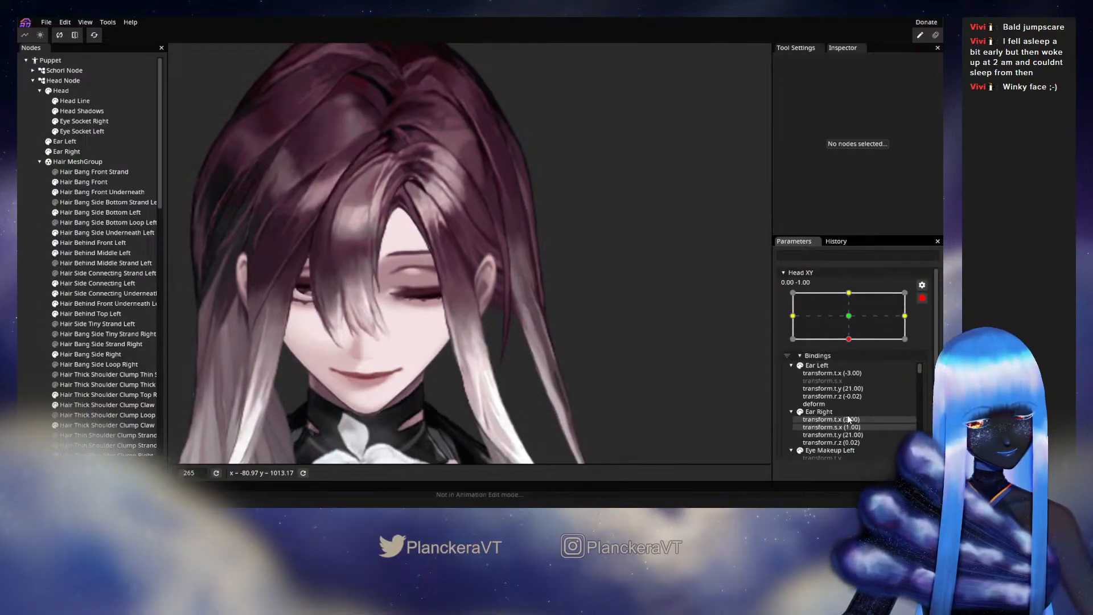
{"action": "right_click", "coordinate": [817, 403]}
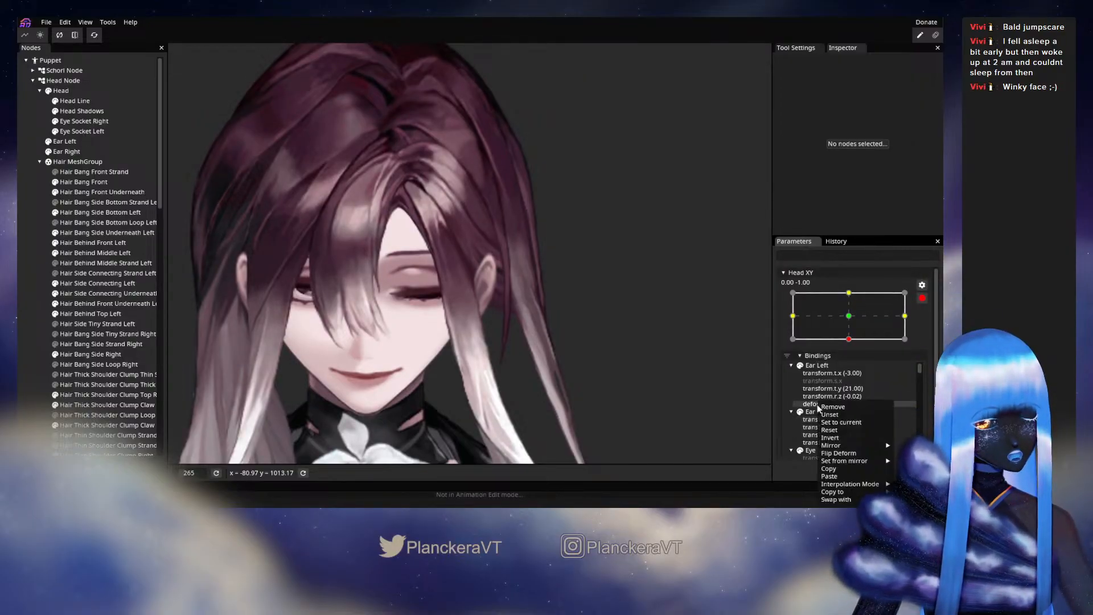
{"action": "left_click", "coordinate": [837, 408]}
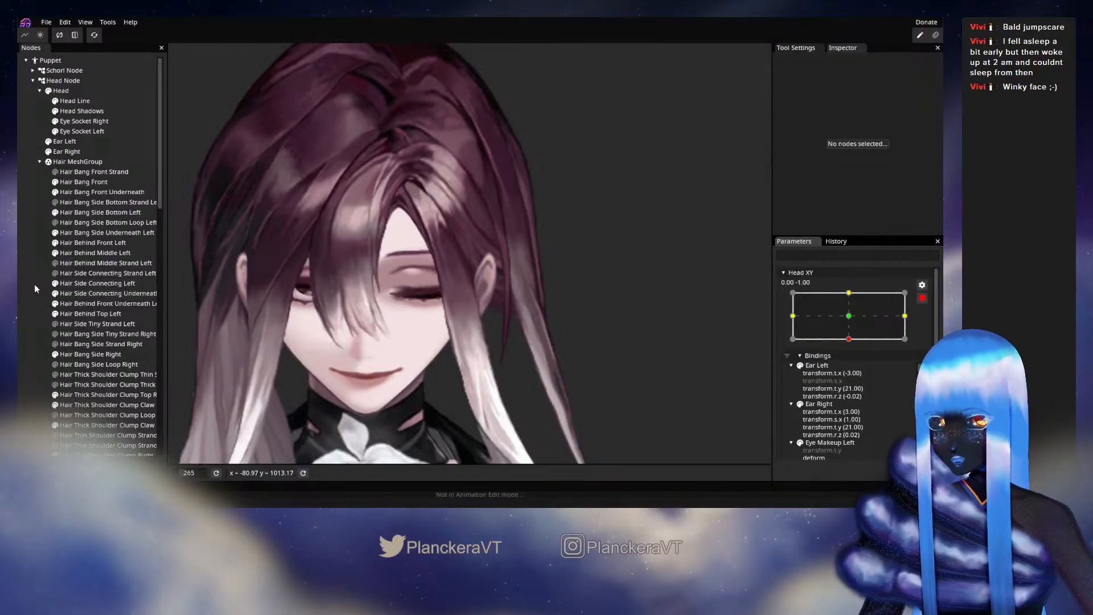
{"action": "left_click", "coordinate": [922, 298]}
{"action": "mouse_move", "coordinate": [854, 373]}
{"action": "left_mouse_down"}
{"action": "mouse_move", "coordinate": [852, 348]}
{"action": "mouse_move", "coordinate": [852, 372]}
{"action": "left_mouse_up"}
- Remove the Z rotation bindings of Ear Left and Ear Right from the Head XY parameter, and preview the downward head tilt
{"action": "left_click", "coordinate": [928, 325]}
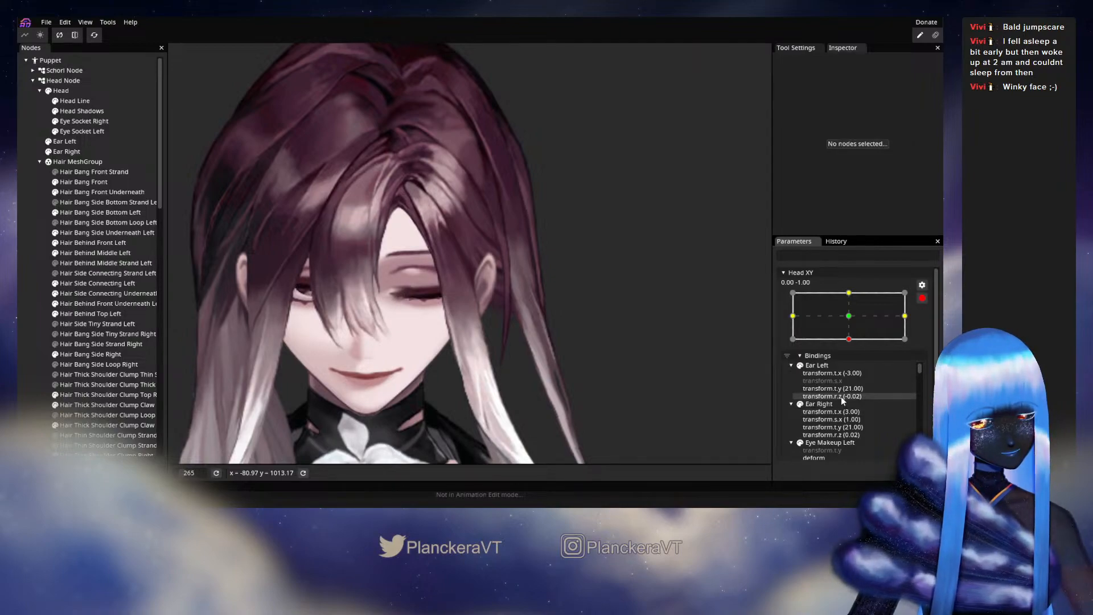
{"action": "left_click", "coordinate": [905, 316]}
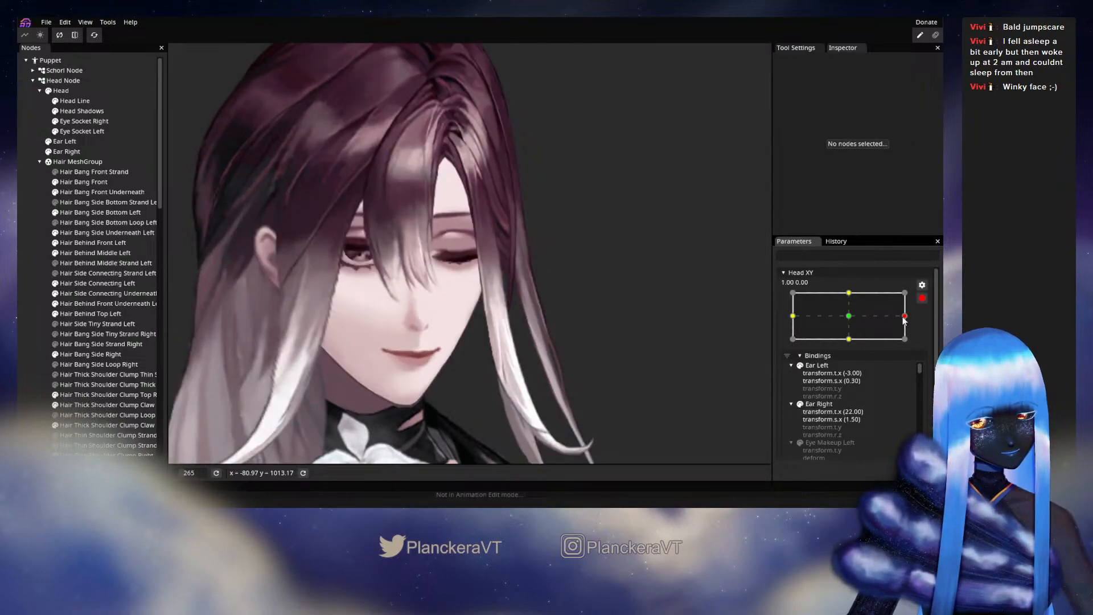
{"action": "left_click", "coordinate": [793, 316]}
{"action": "left_click", "coordinate": [849, 339]}
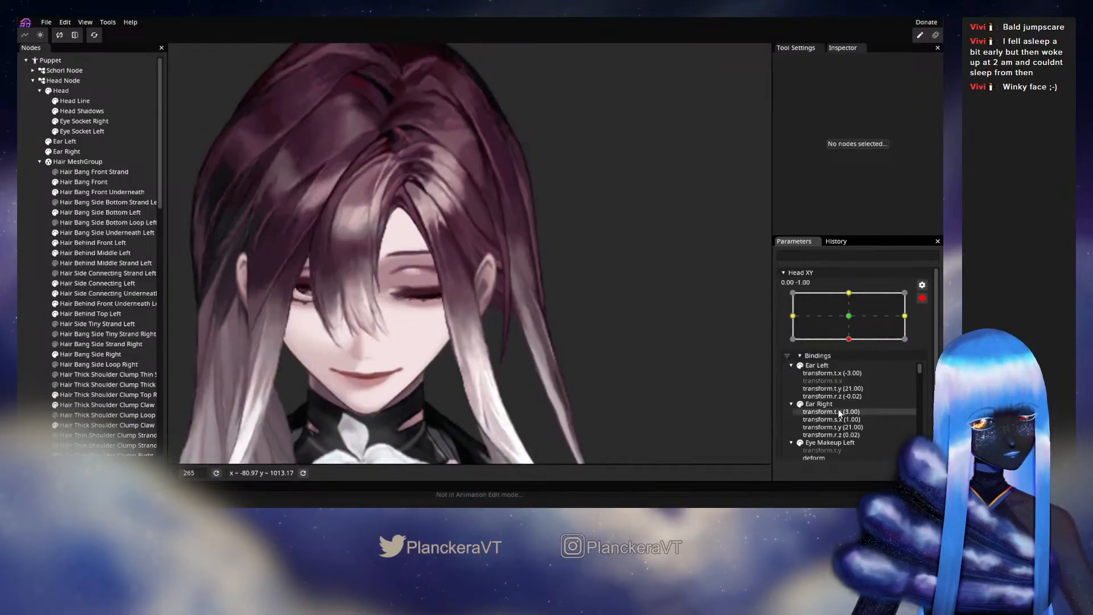
{"action": "right_click", "coordinate": [852, 398]}
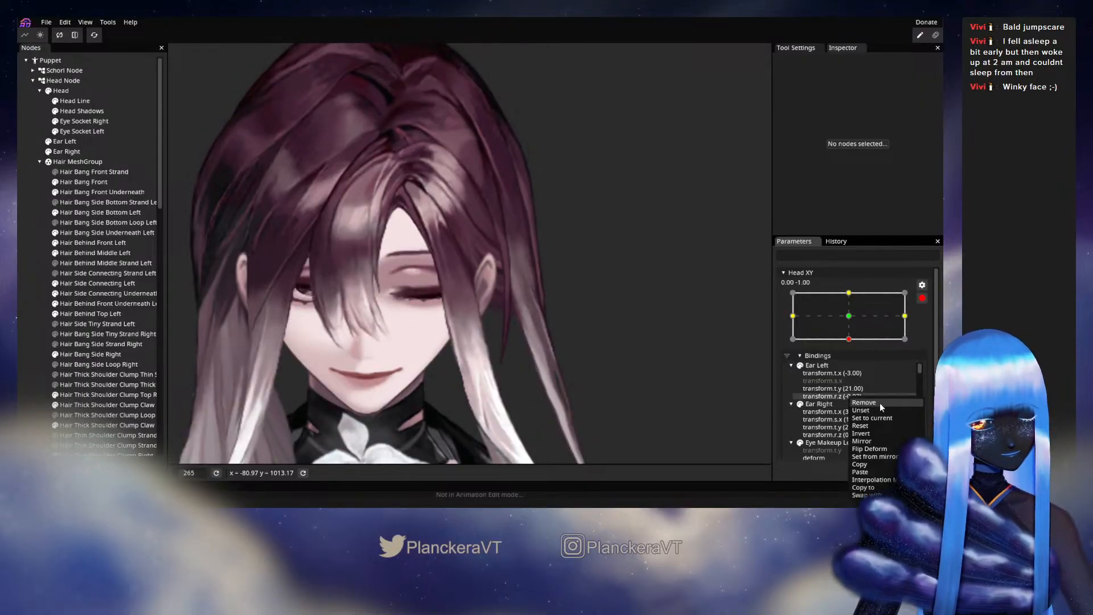
{"action": "left_click", "coordinate": [879, 401]}
{"action": "right_click", "coordinate": [857, 427]}
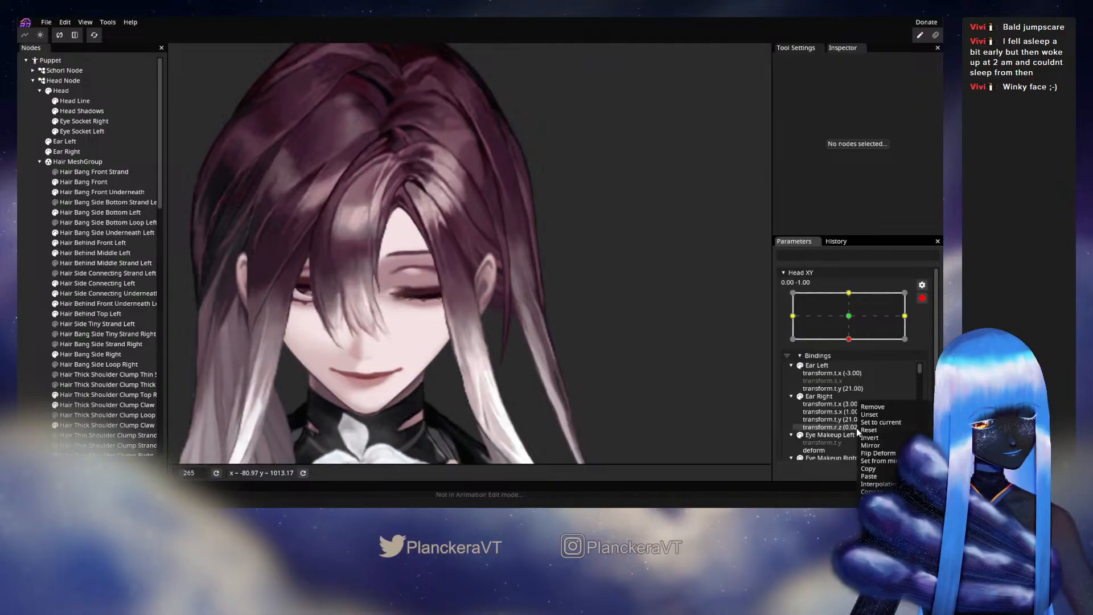
{"action": "left_click", "coordinate": [871, 407]}
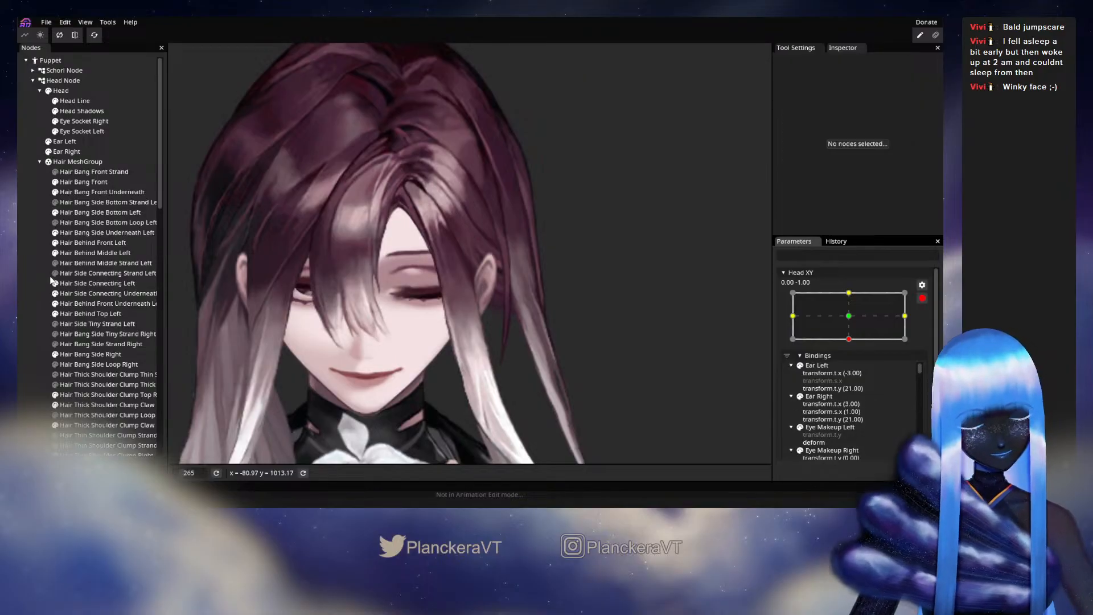
{"action": "left_click", "coordinate": [922, 298]}
{"action": "mouse_move", "coordinate": [852, 368]}
{"action": "left_mouse_down"}
{"action": "mouse_move", "coordinate": [851, 343]}
{"action": "mouse_move", "coordinate": [847, 372]}
{"action": "left_mouse_up"}
{"action": "scroll", "coordinate": [534, 353], "scroll_direction": "down", "scroll_amount": 3}
{"action": "left_click_drag", "start_coordinate": [532, 322], "coordinate": [580, 315]}
{"action": "scroll", "coordinate": [580, 315], "scroll_direction": "up", "scroll_amount": 1}
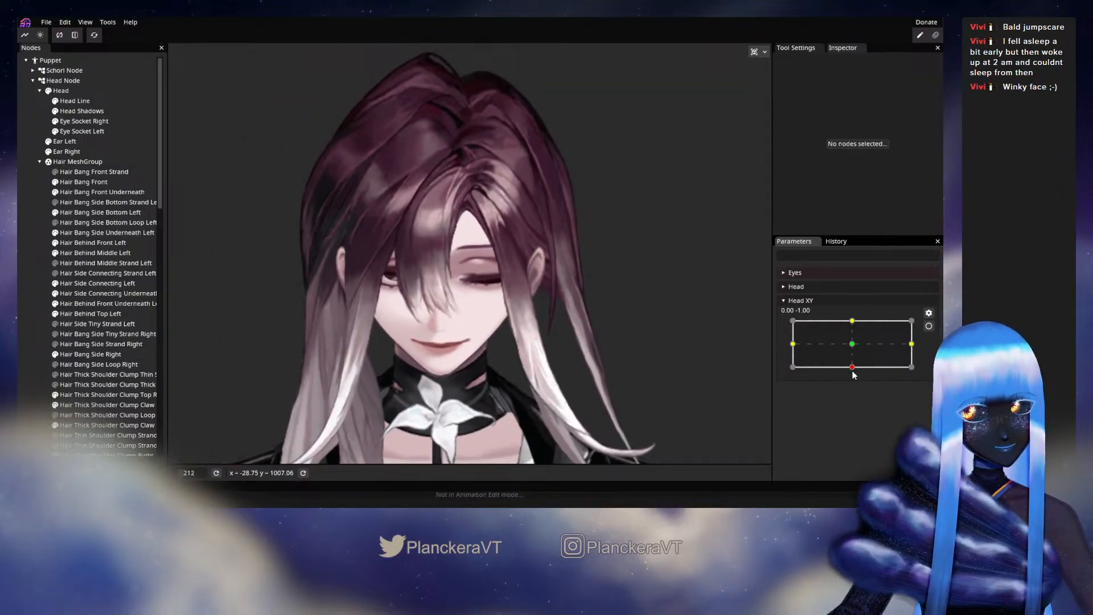
- Set the X translation of Ear Left to -5 and Ear Right to 5 at the downward Head XY keyframe, and preview the tilt
{"action": "mouse_move", "coordinate": [839, 363]}
{"action": "left_mouse_down"}
{"action": "mouse_move", "coordinate": [855, 346]}
{"action": "mouse_move", "coordinate": [852, 371]}
{"action": "left_mouse_up"}
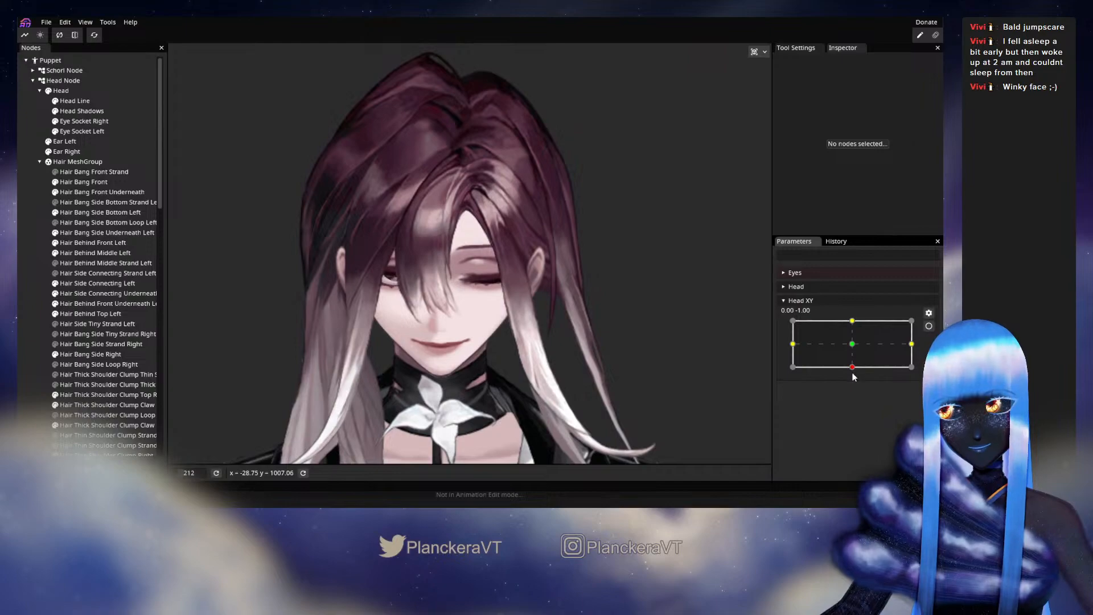
{"action": "left_click", "coordinate": [928, 325]}
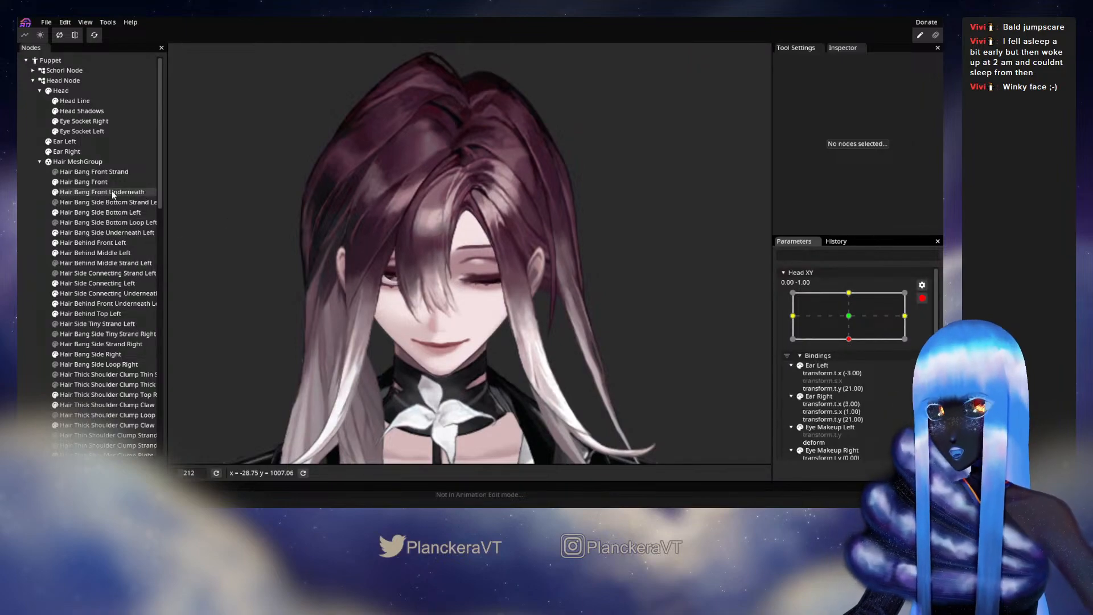
{"action": "left_click", "coordinate": [66, 142]}
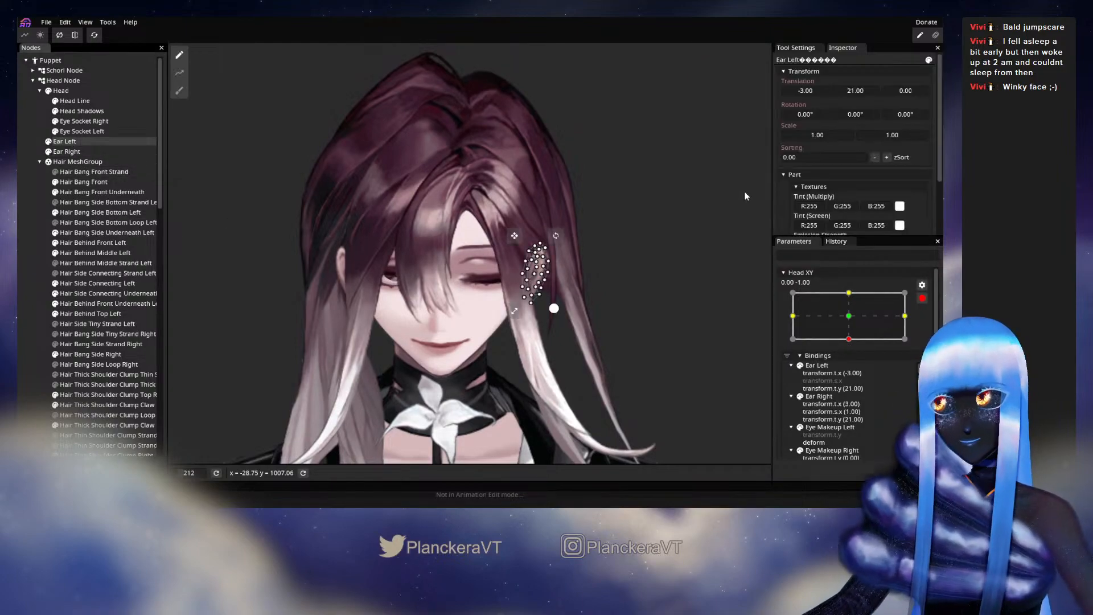
{"action": "left_click", "coordinate": [813, 93]}
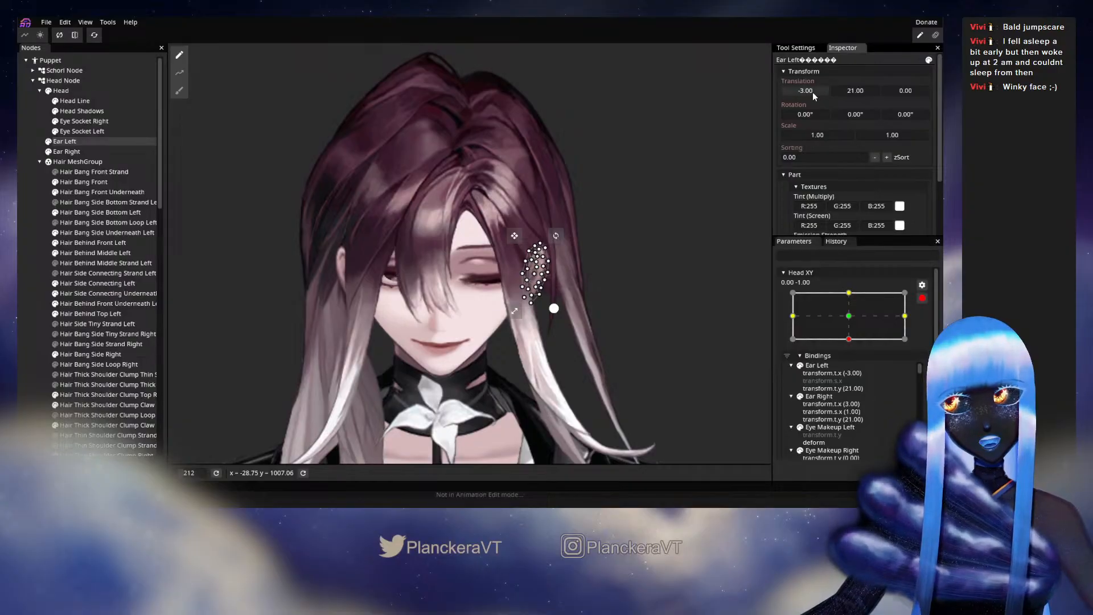
{"action": "left_click_drag", "start_coordinate": [813, 92], "coordinate": [811, 92]}
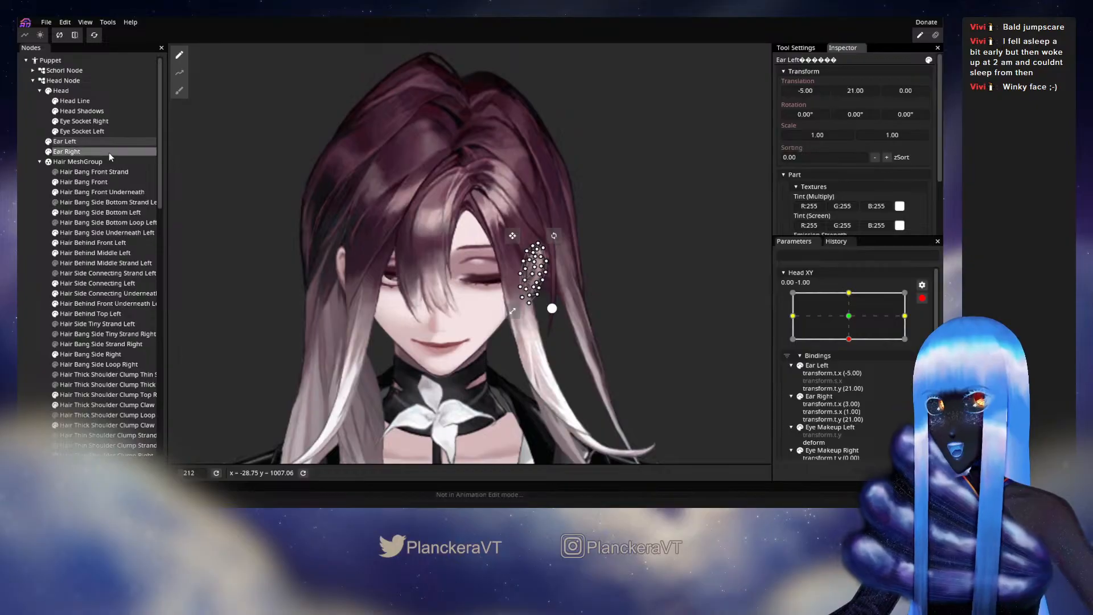
{"action": "left_click", "coordinate": [110, 151]}
{"action": "left_click", "coordinate": [811, 92]}
{"action": "left_click_drag", "start_coordinate": [811, 91], "coordinate": [812, 92]}
{"action": "left_click", "coordinate": [461, 310]}
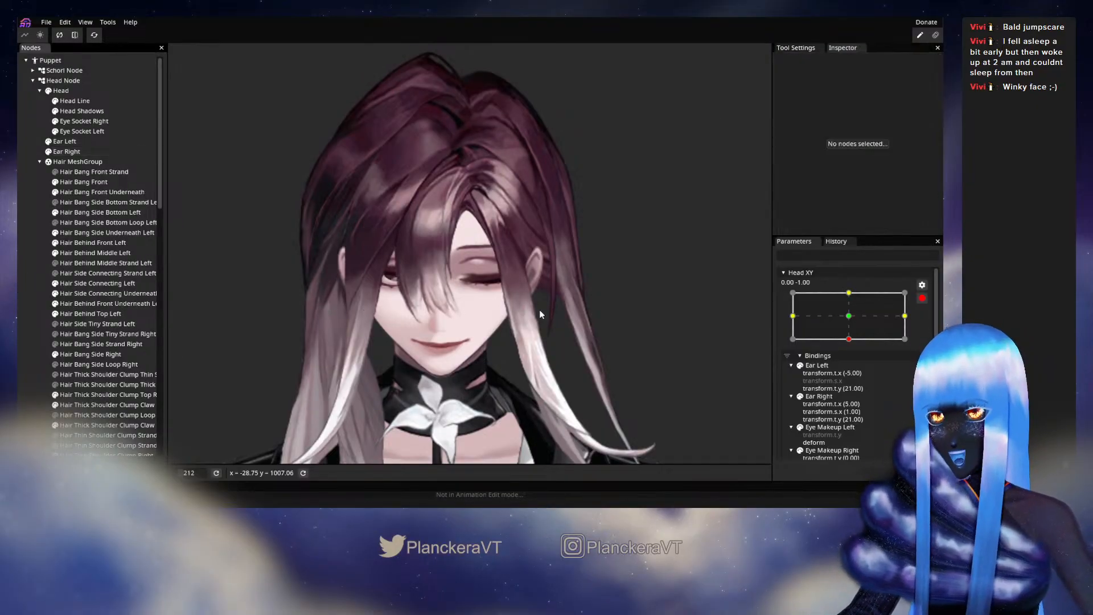
{"action": "left_click", "coordinate": [922, 298]}
{"action": "left_click", "coordinate": [852, 367]}
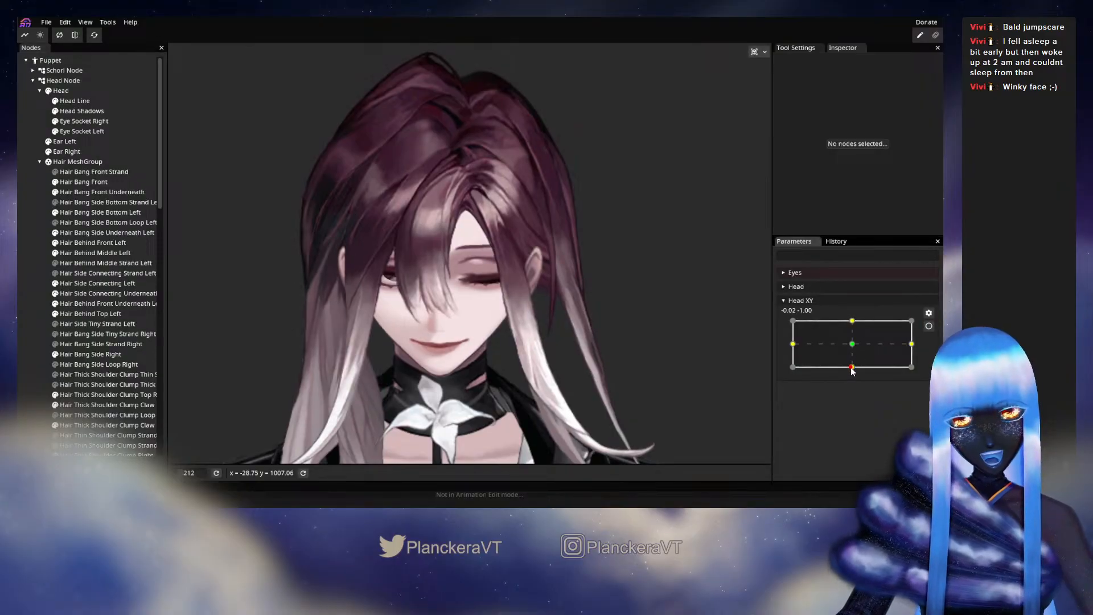
{"action": "mouse_move", "coordinate": [852, 367]}
{"action": "left_mouse_down"}
{"action": "mouse_move", "coordinate": [856, 346]}
{"action": "mouse_move", "coordinate": [852, 373]}
{"action": "left_mouse_up"}
- Set the X translation of Ear Left to -4 and Ear Right to 4 at the downward Head XY keyframe
{"action": "left_click", "coordinate": [925, 328]}
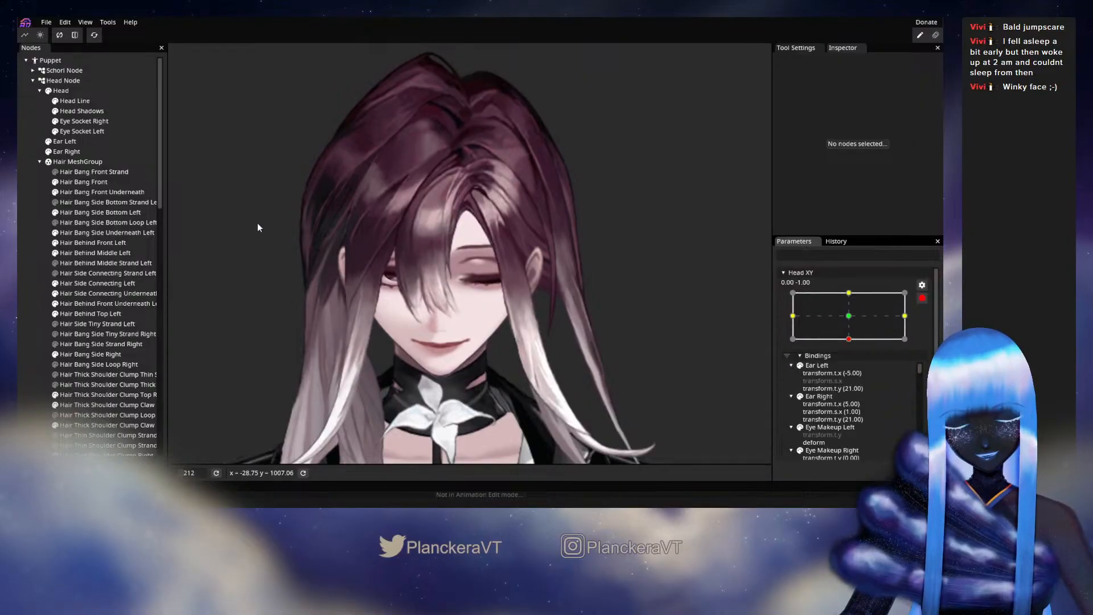
{"action": "left_click", "coordinate": [67, 141]}
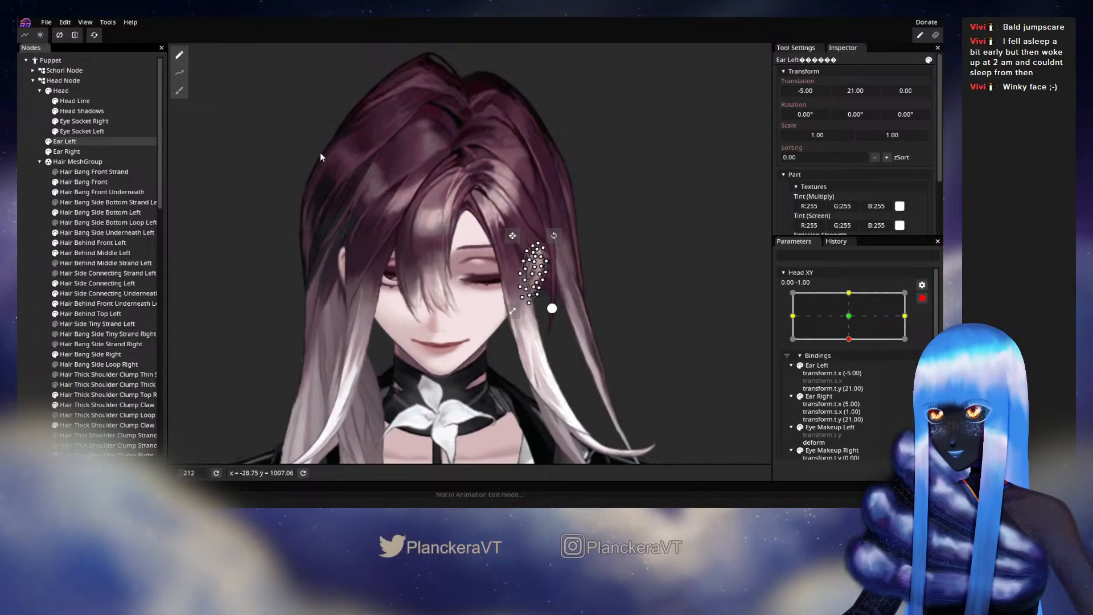
{"action": "left_click", "coordinate": [814, 93]}
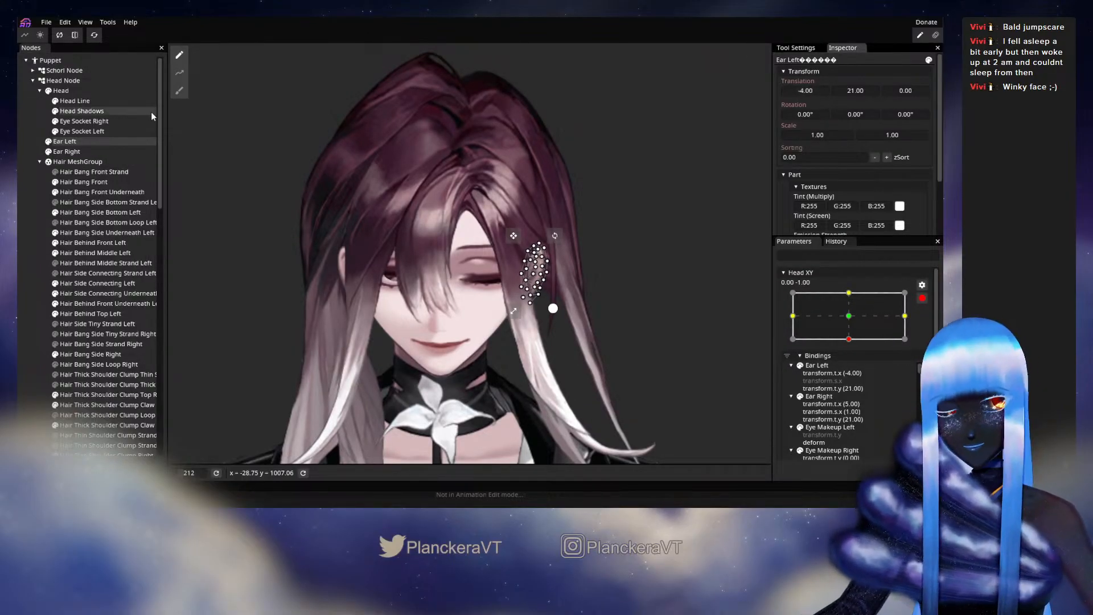
{"action": "left_click", "coordinate": [93, 152]}
{"action": "left_click", "coordinate": [814, 91]}
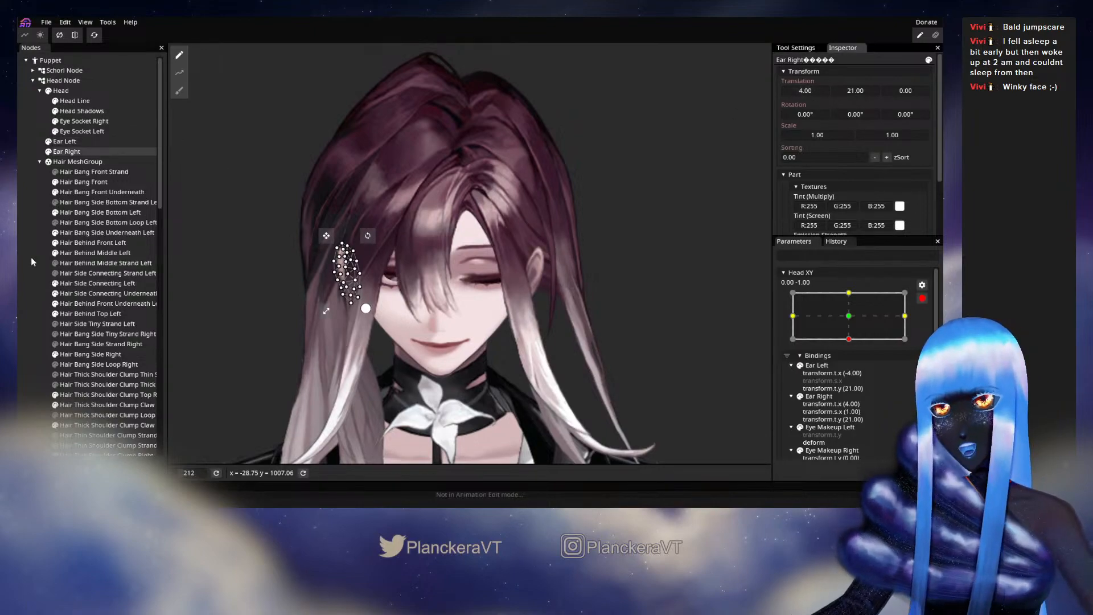
{"action": "left_click", "coordinate": [340, 292]}
{"action": "left_click", "coordinate": [922, 298]}
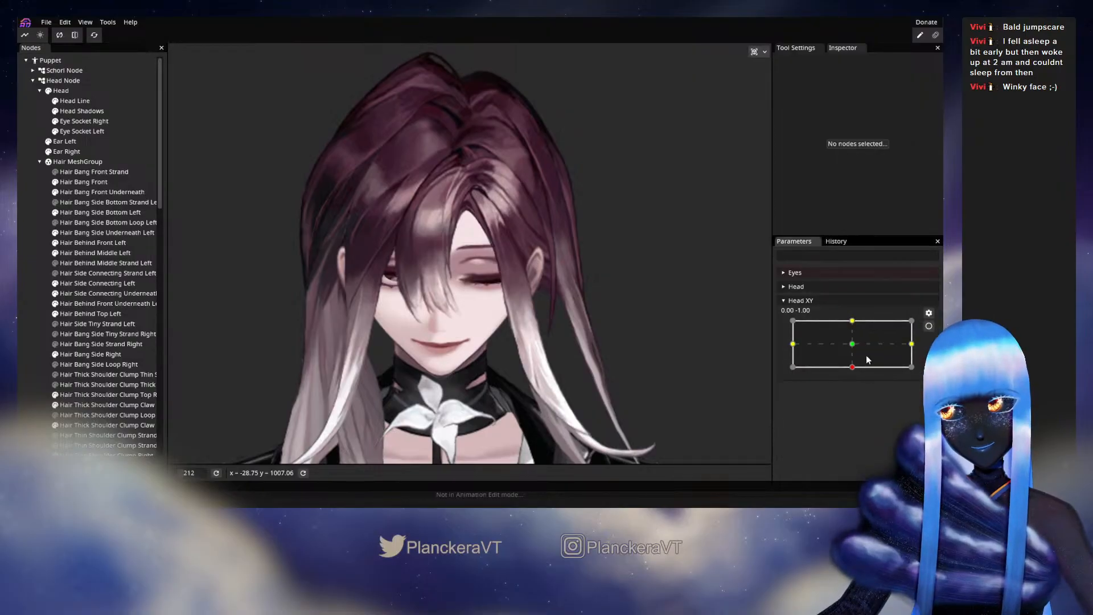
- Move Head XY repeatedly between its centre and downward positions to examine how the ears follow the head tilt
{"action": "left_click_drag", "start_coordinate": [858, 370], "coordinate": [854, 342]}
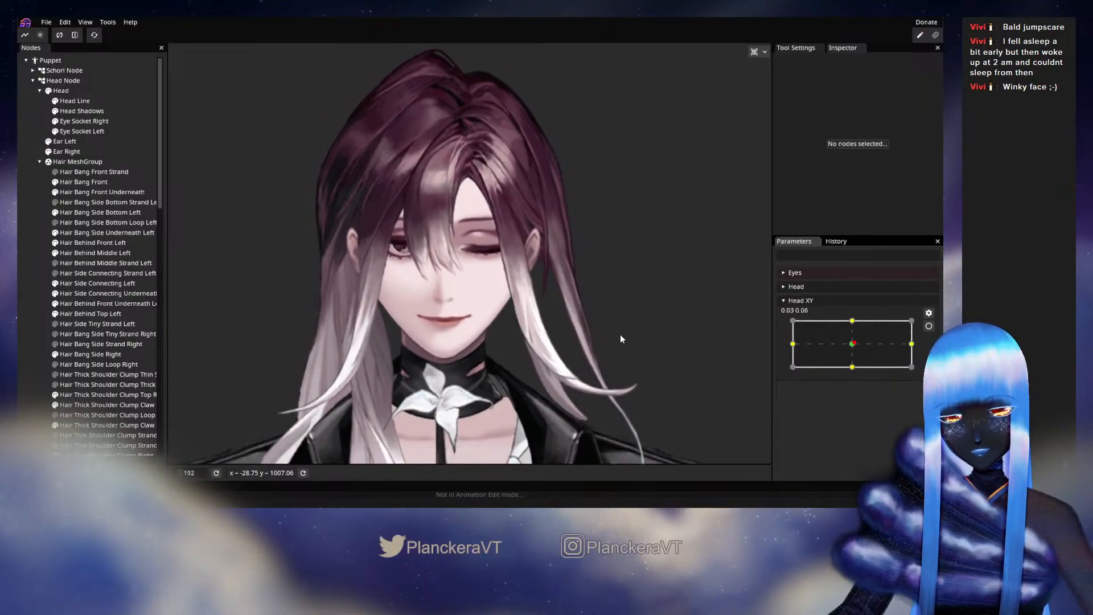
{"action": "scroll", "coordinate": [622, 338], "scroll_direction": "down", "scroll_amount": 3}
{"action": "left_click", "coordinate": [852, 346]}
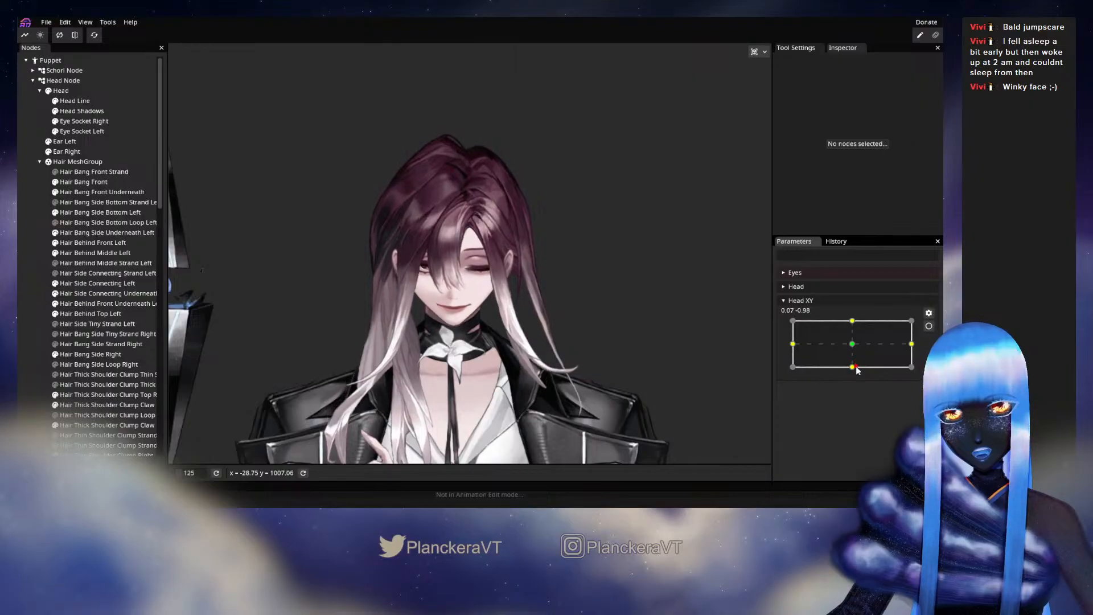
{"action": "mouse_move", "coordinate": [856, 369]}
{"action": "left_mouse_down"}
{"action": "mouse_move", "coordinate": [848, 349]}
{"action": "mouse_move", "coordinate": [852, 375]}
{"action": "left_mouse_up"}
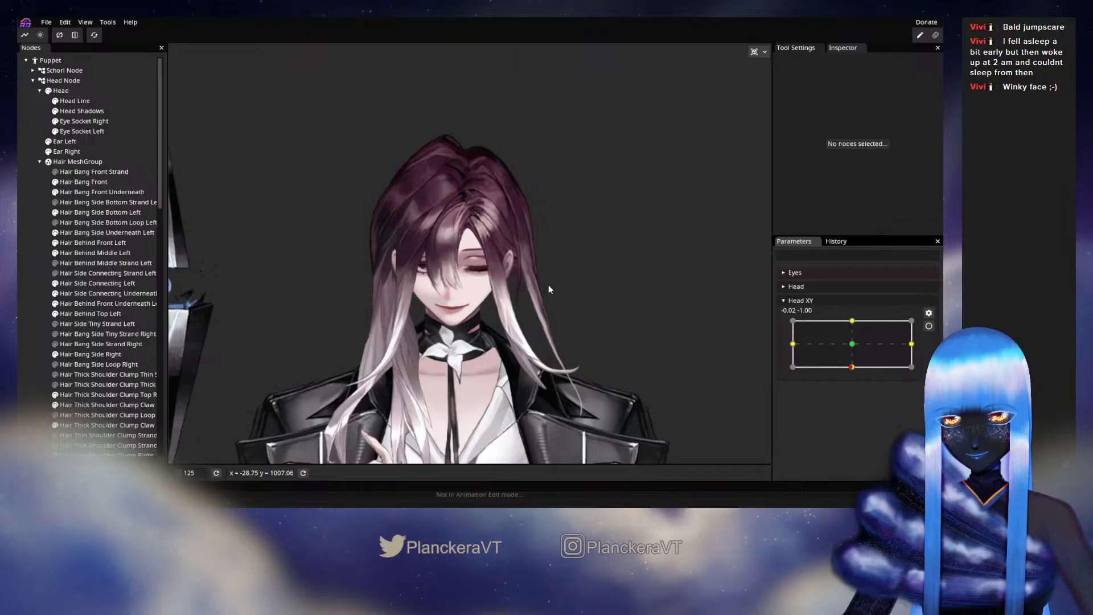
{"action": "left_click_drag", "start_coordinate": [857, 351], "coordinate": [854, 347]}
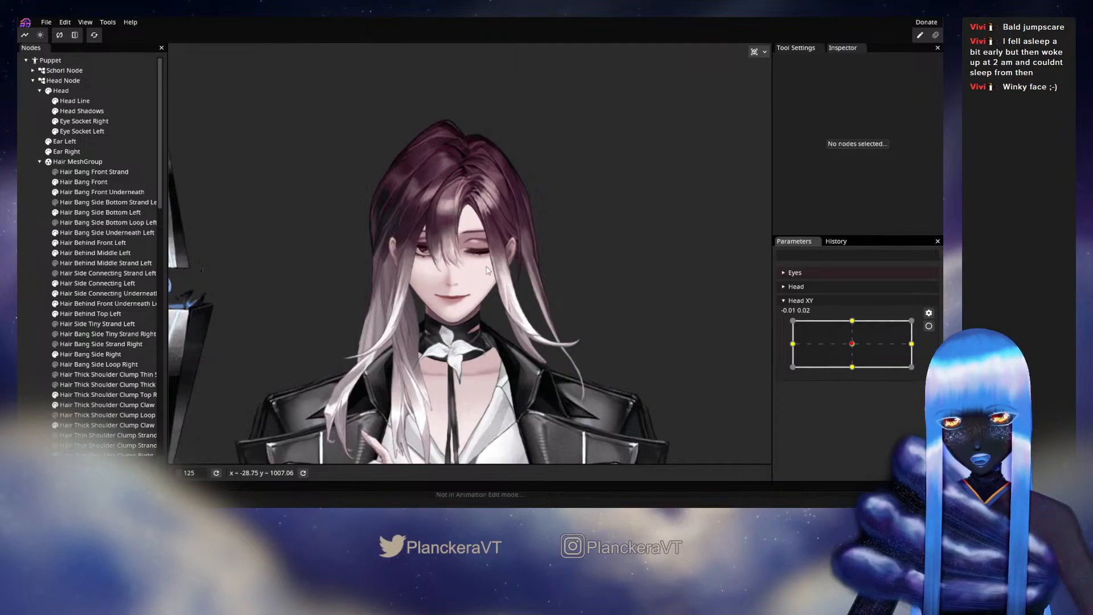
{"action": "left_click_drag", "start_coordinate": [853, 352], "coordinate": [858, 375]}
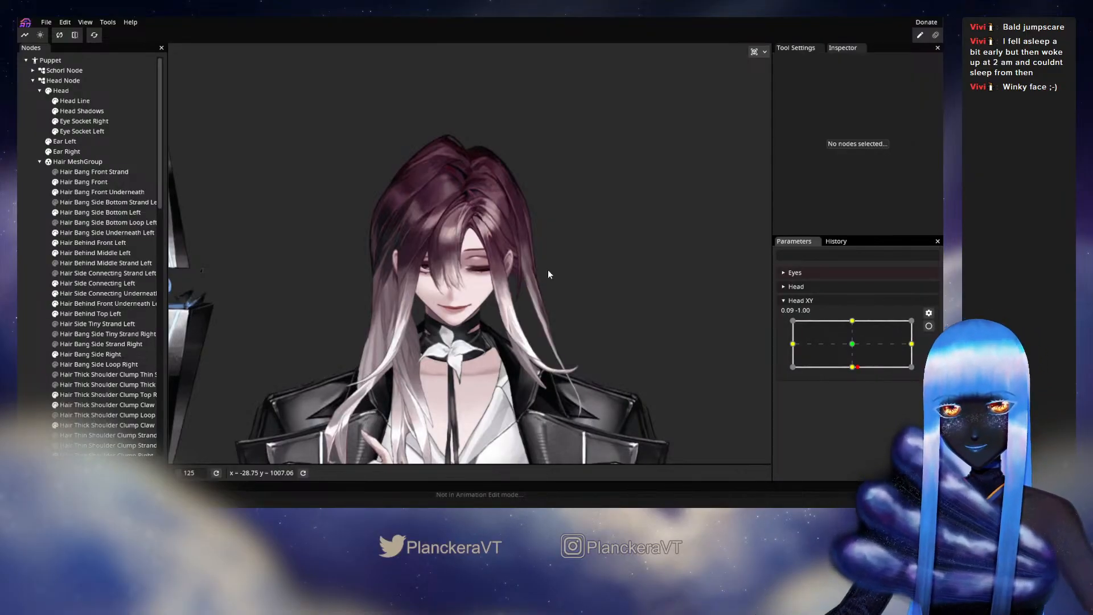
{"action": "mouse_move", "coordinate": [858, 371]}
{"action": "left_mouse_down"}
{"action": "mouse_move", "coordinate": [852, 348]}
{"action": "mouse_move", "coordinate": [853, 371]}
{"action": "left_mouse_up"}
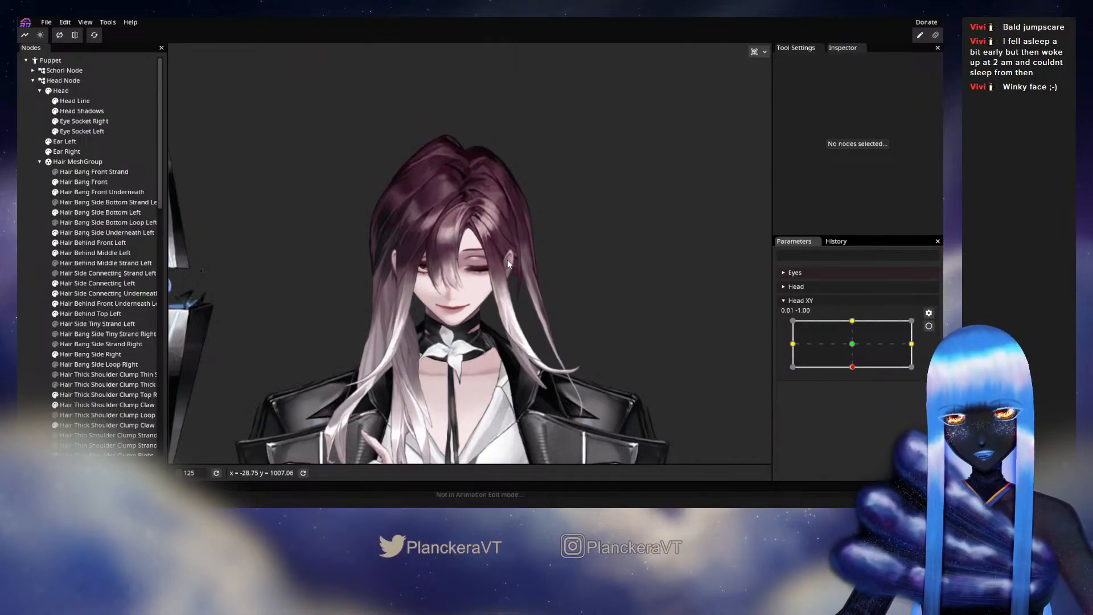
{"action": "mouse_move", "coordinate": [853, 370]}
{"action": "left_mouse_down"}
{"action": "mouse_move", "coordinate": [853, 348]}
{"action": "mouse_move", "coordinate": [855, 371]}
{"action": "left_mouse_up"}
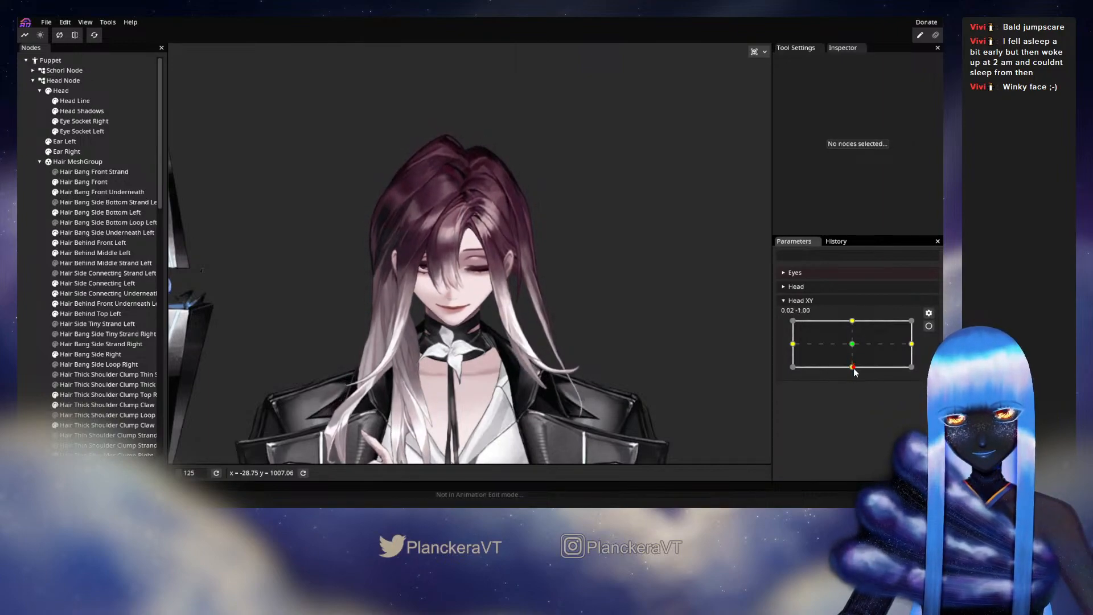
{"action": "left_click", "coordinate": [928, 326]}
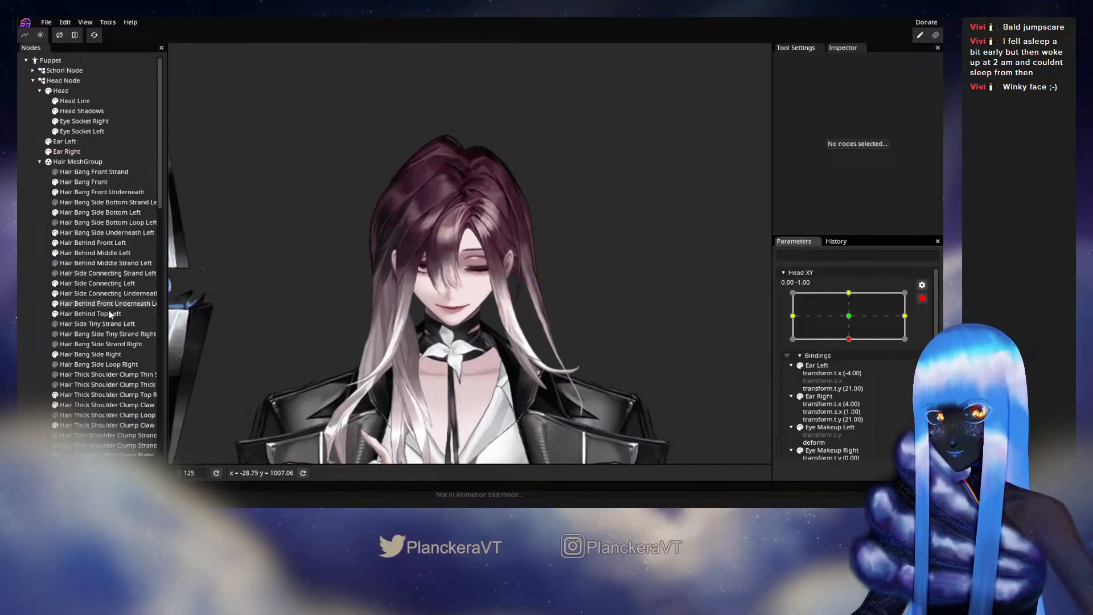
{"action": "left_click", "coordinate": [98, 283]}
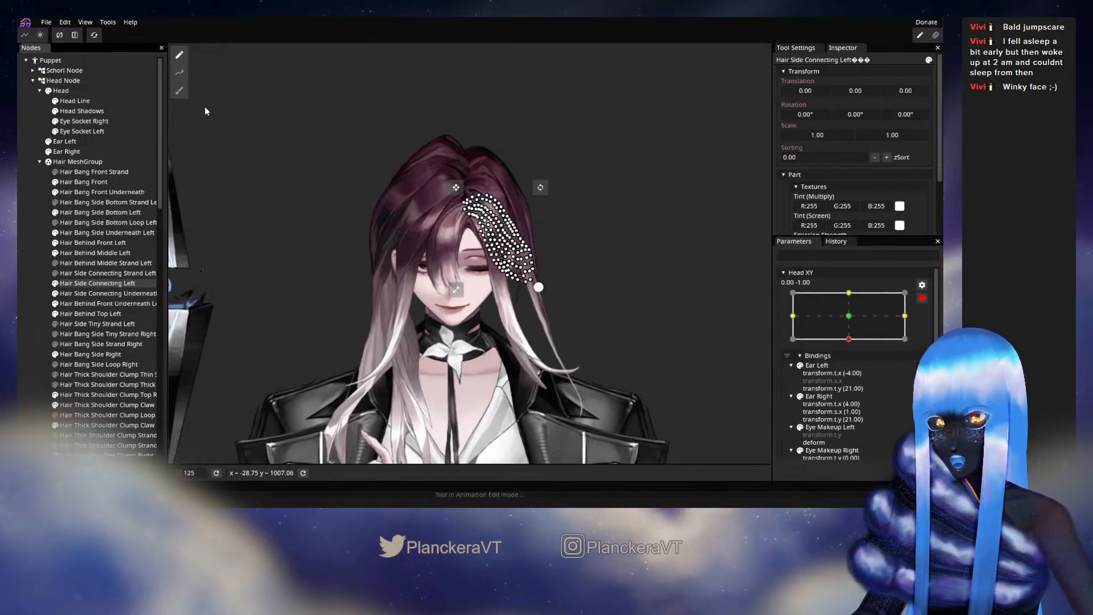
{"action": "scroll", "coordinate": [668, 200], "scroll_direction": "up", "scroll_amount": 4}
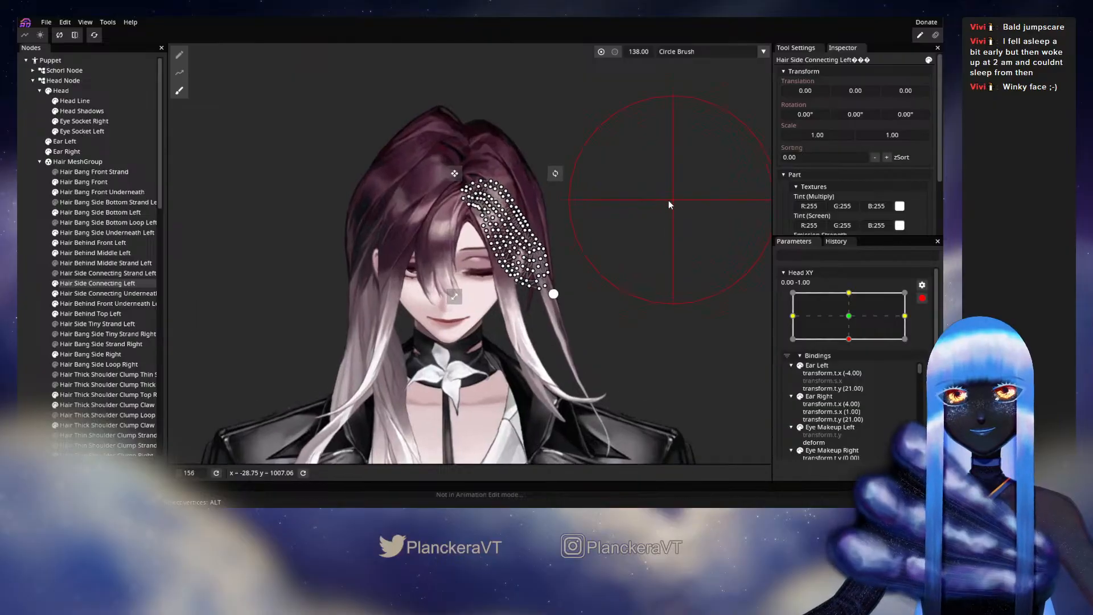
{"action": "scroll", "coordinate": [669, 201], "scroll_direction": "up", "scroll_amount": 4}
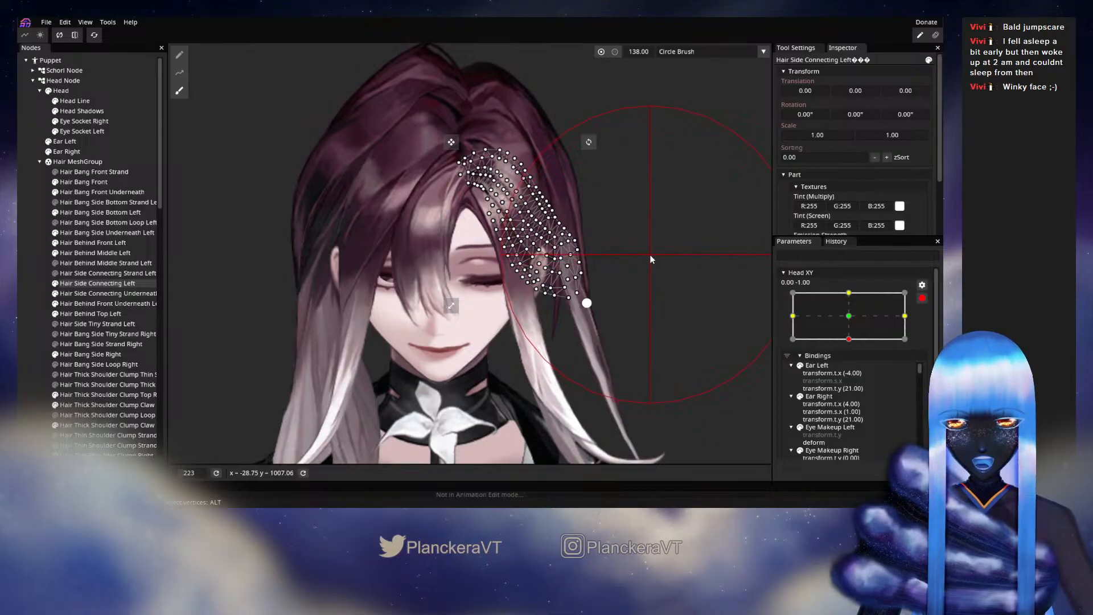
{"action": "left_click", "coordinate": [689, 321]}
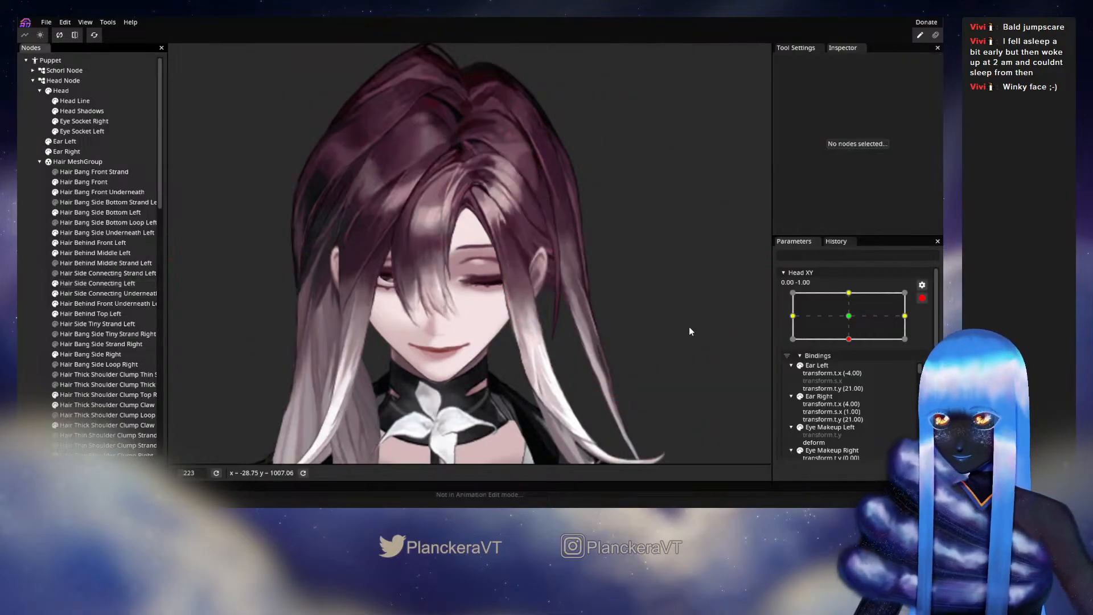
{"action": "scroll", "coordinate": [691, 316], "scroll_direction": "down", "scroll_amount": 3}
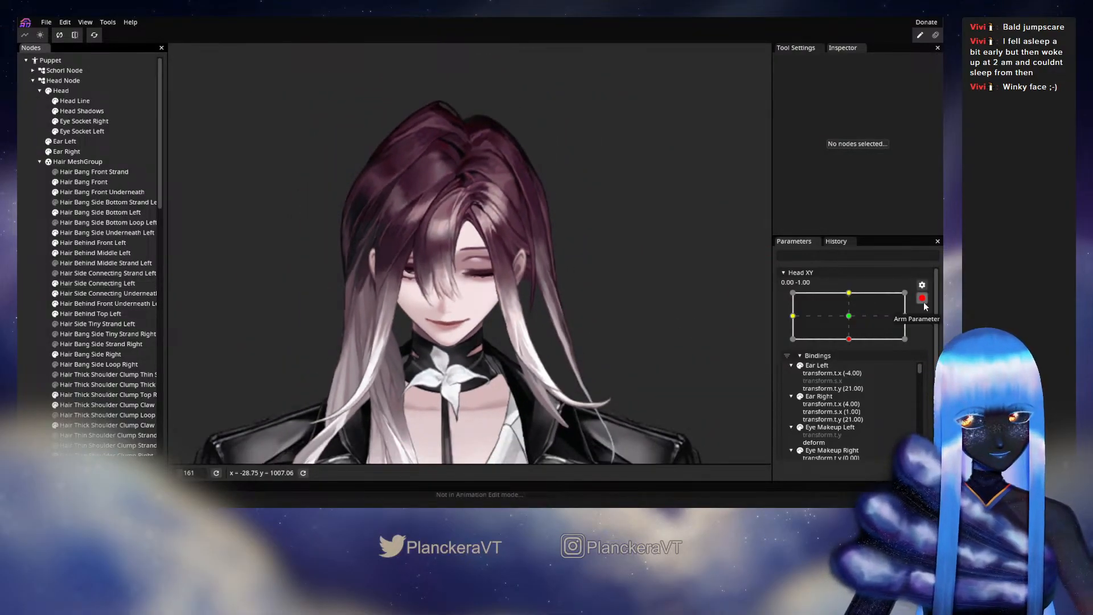
{"action": "left_click", "coordinate": [922, 299]}
{"action": "mouse_move", "coordinate": [862, 366]}
{"action": "left_mouse_down"}
{"action": "mouse_move", "coordinate": [854, 346]}
{"action": "mouse_move", "coordinate": [852, 367]}
{"action": "left_mouse_up"}
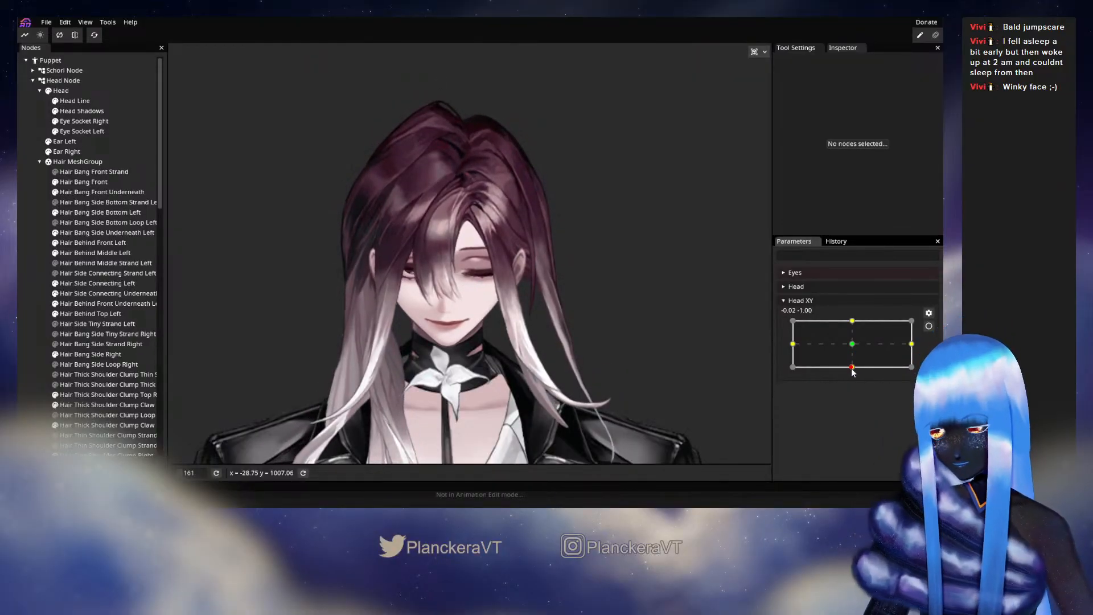
{"action": "mouse_move", "coordinate": [852, 371]}
{"action": "left_mouse_down"}
{"action": "mouse_move", "coordinate": [855, 352]}
{"action": "mouse_move", "coordinate": [853, 369]}
{"action": "left_mouse_up"}
{"action": "left_click", "coordinate": [928, 325]}
{"action": "left_click", "coordinate": [91, 282]}
{"action": "left_click", "coordinate": [179, 91]}
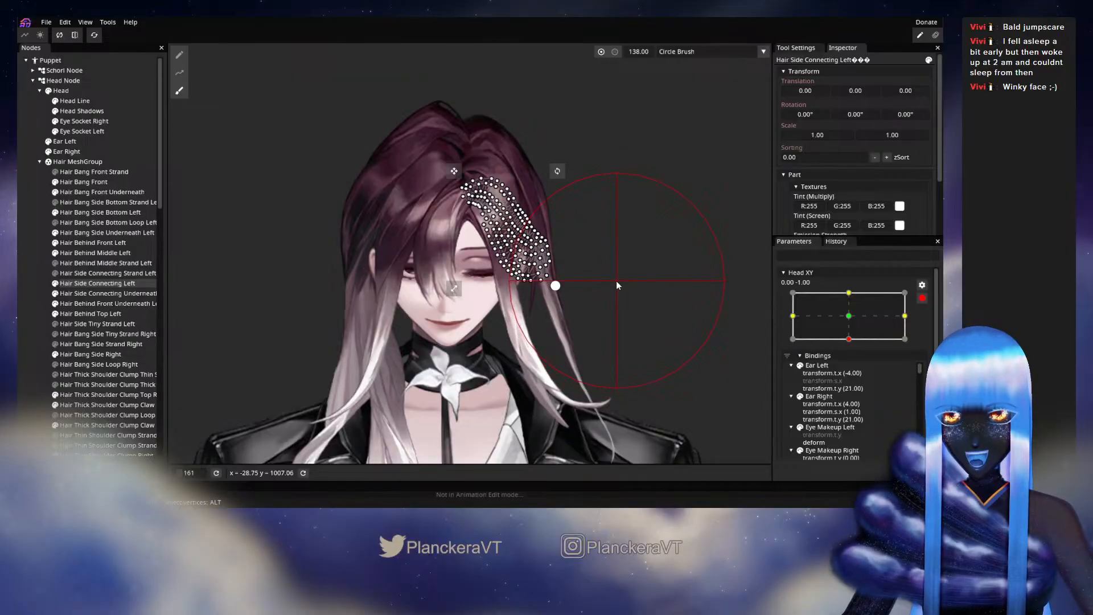
{"action": "left_click", "coordinate": [695, 331]}
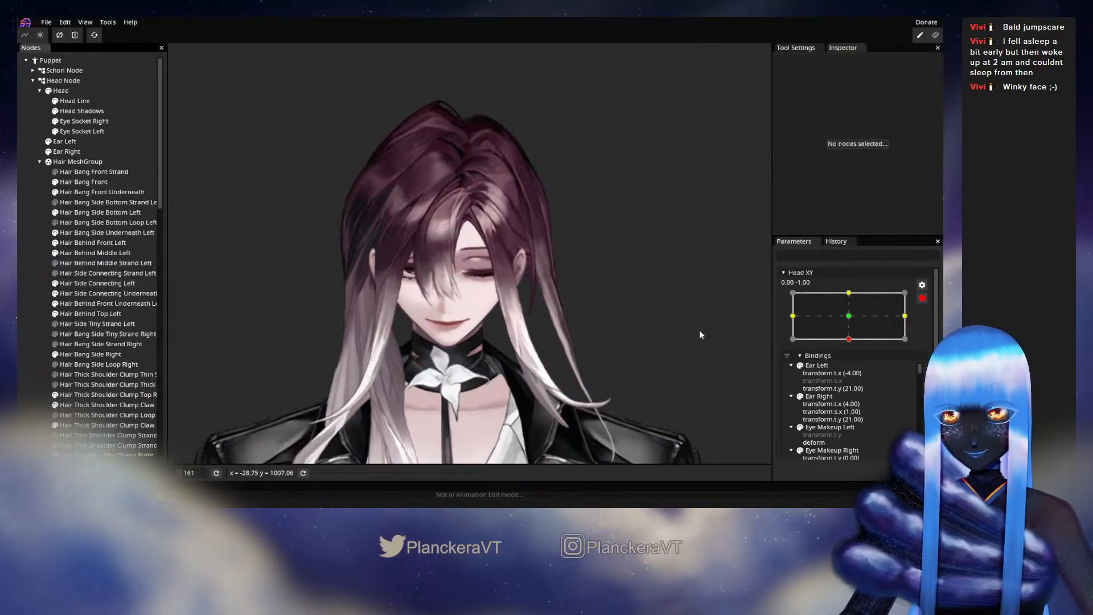
{"action": "left_click", "coordinate": [922, 298]}
{"action": "mouse_move", "coordinate": [855, 370]}
{"action": "left_mouse_down"}
{"action": "mouse_move", "coordinate": [852, 345]}
{"action": "mouse_move", "coordinate": [852, 367]}
{"action": "left_mouse_up"}
- Select Hair Side Connecting Left and reposition its mesh vertices around the upper part of the left ear at the downward Head XY keyframe
{"action": "left_click", "coordinate": [929, 326]}
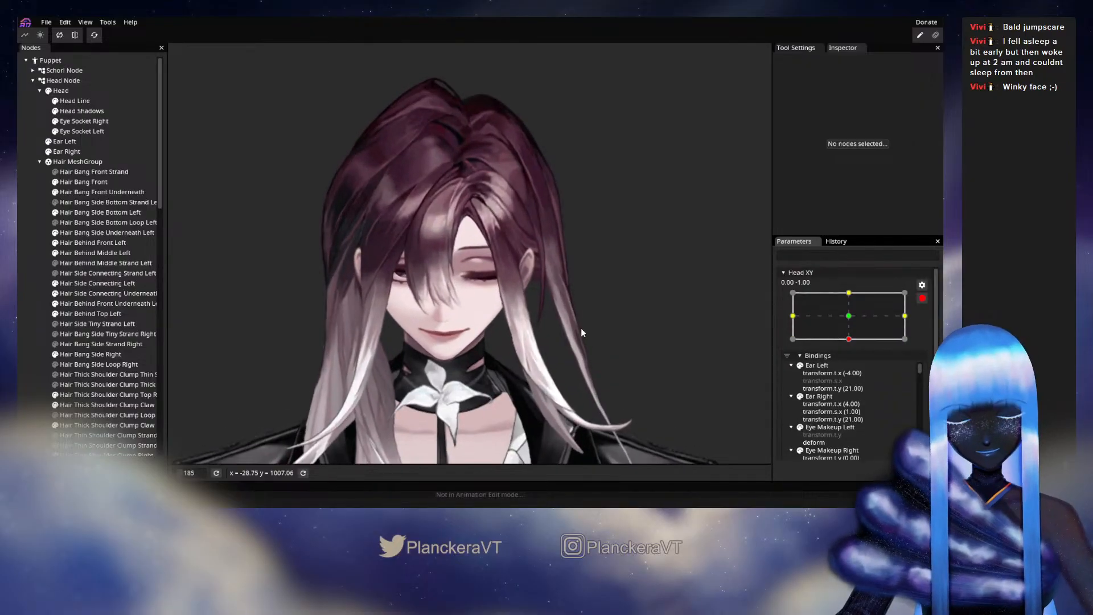
{"action": "scroll", "coordinate": [581, 330], "scroll_direction": "up", "scroll_amount": 8}
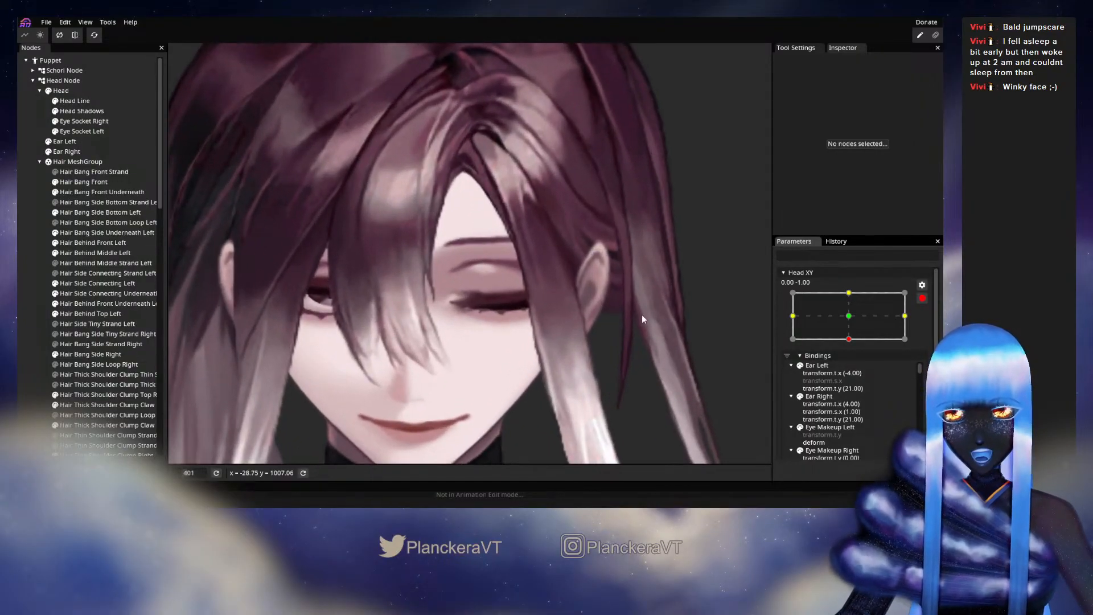
{"action": "left_click", "coordinate": [605, 325]}
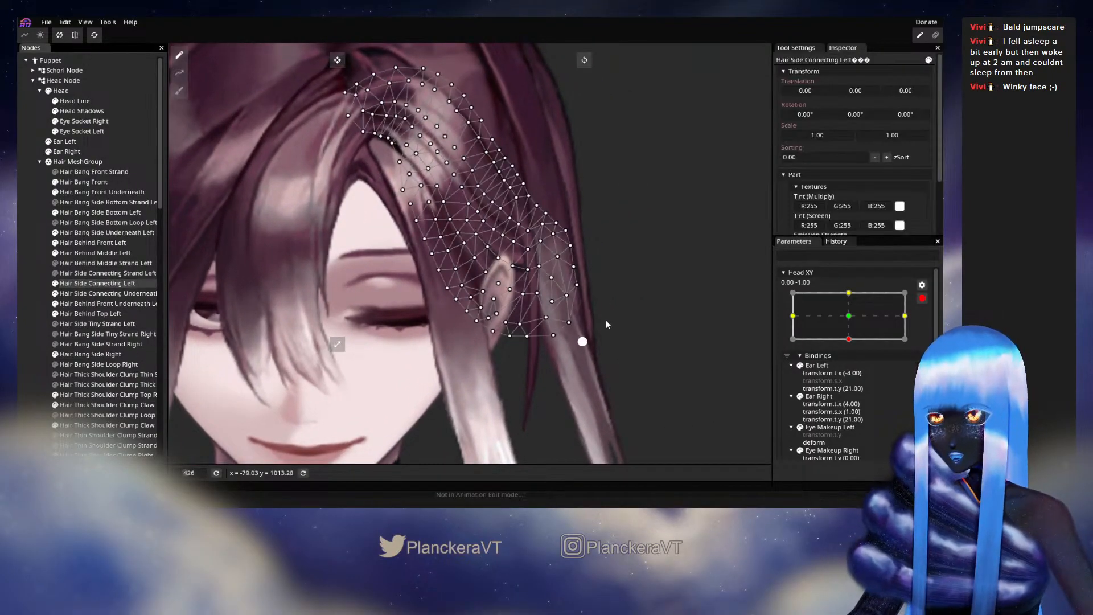
{"action": "scroll", "coordinate": [605, 326], "scroll_direction": "up", "scroll_amount": 4}
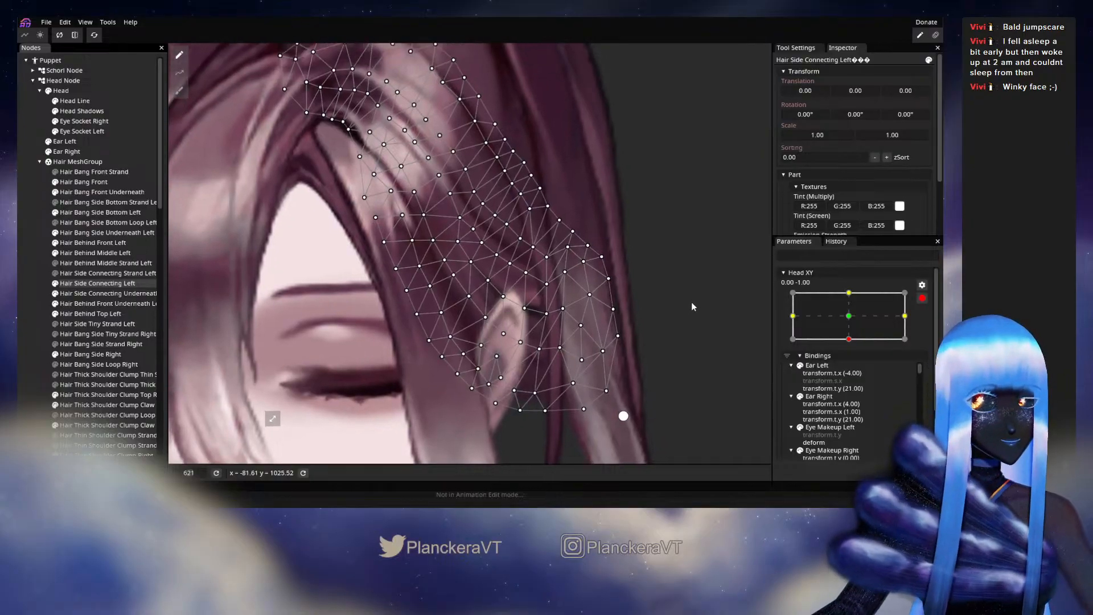
{"action": "scroll", "coordinate": [692, 307], "scroll_direction": "up", "scroll_amount": 2}
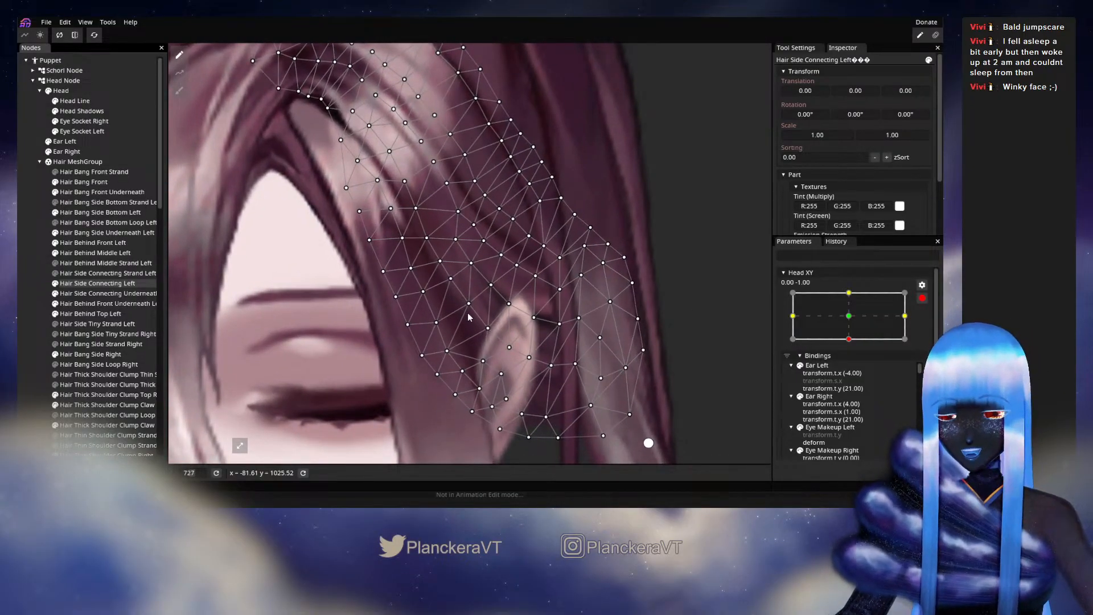
{"action": "left_click_drag", "start_coordinate": [471, 305], "coordinate": [492, 326]}
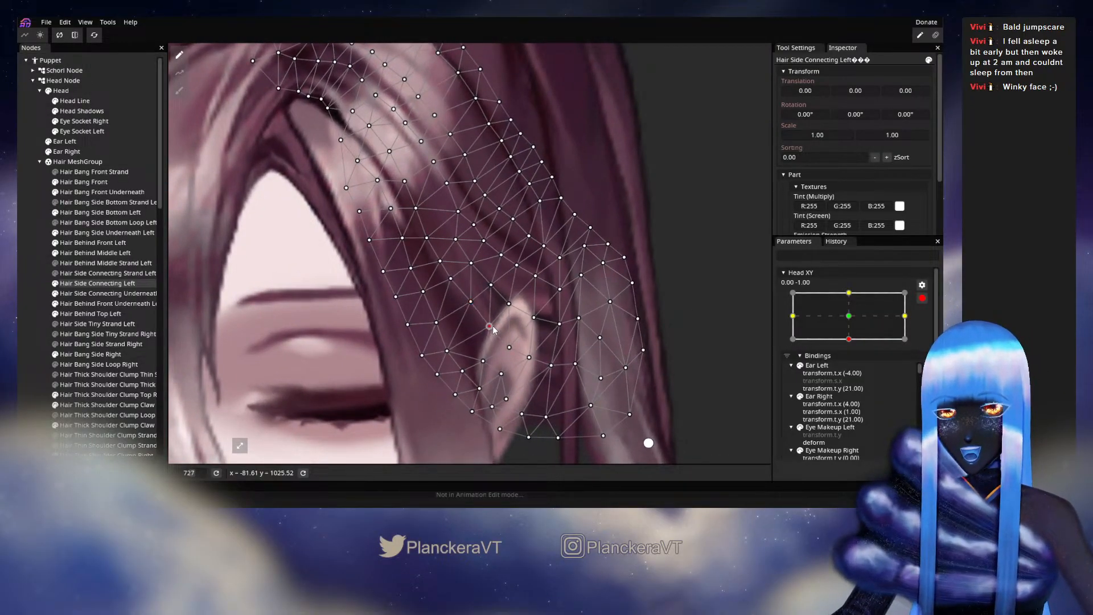
{"action": "left_click", "coordinate": [510, 346]}
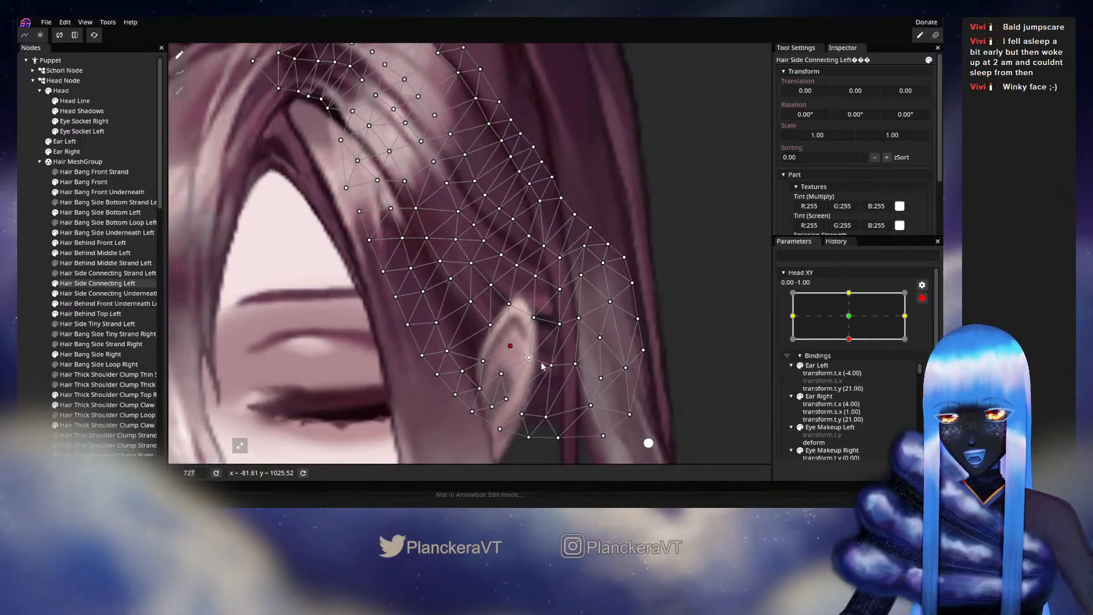
{"action": "left_click_drag", "start_coordinate": [551, 365], "coordinate": [577, 362]}
{"action": "left_click_drag", "start_coordinate": [541, 320], "coordinate": [498, 282]}
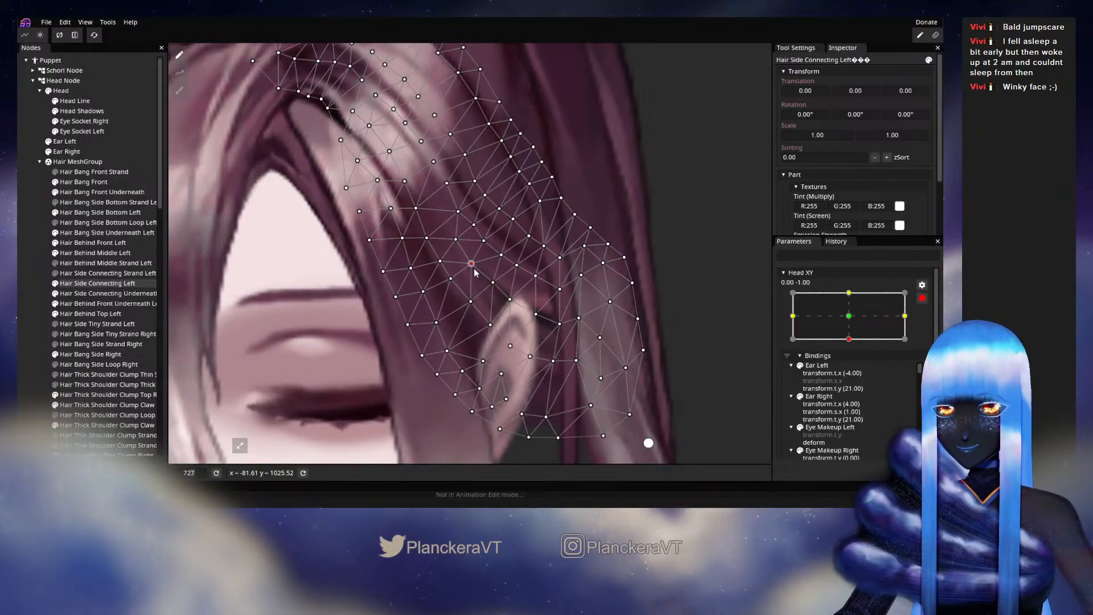
- Shift the Hair Side Connecting Left vertices in the hair above the left ear to smooth the strands
{"action": "left_click_drag", "start_coordinate": [457, 243], "coordinate": [457, 213]}
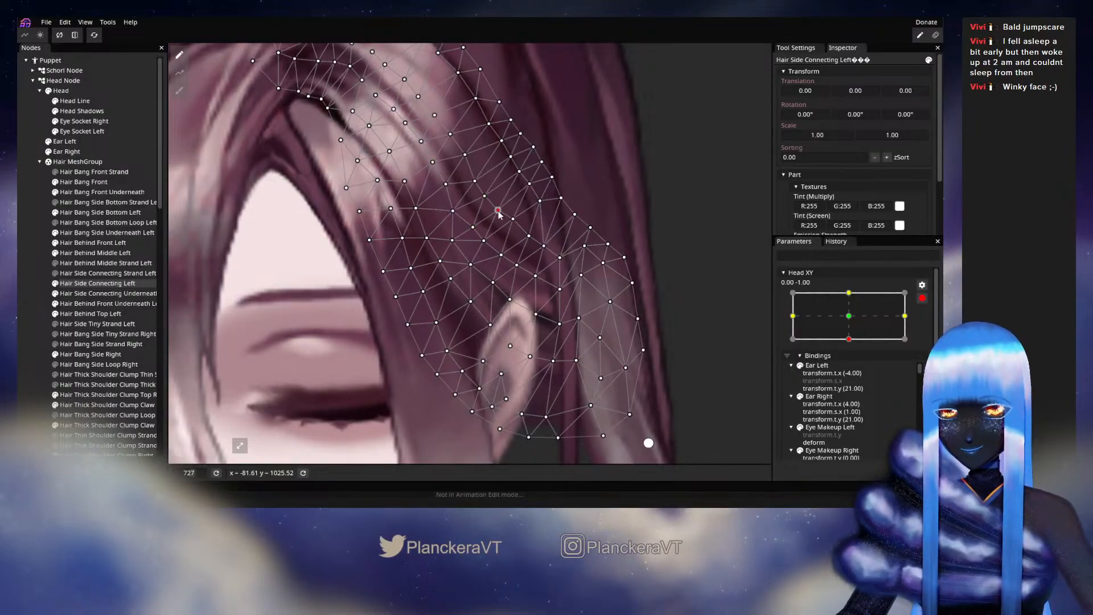
{"action": "left_click_drag", "start_coordinate": [487, 246], "coordinate": [512, 229]}
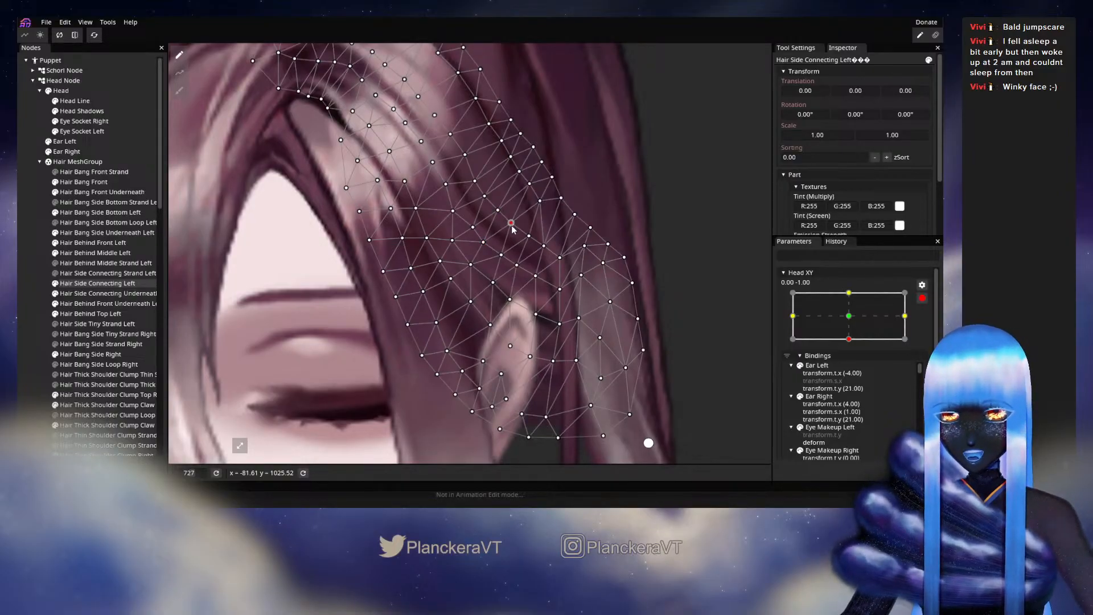
{"action": "left_click", "coordinate": [485, 196]}
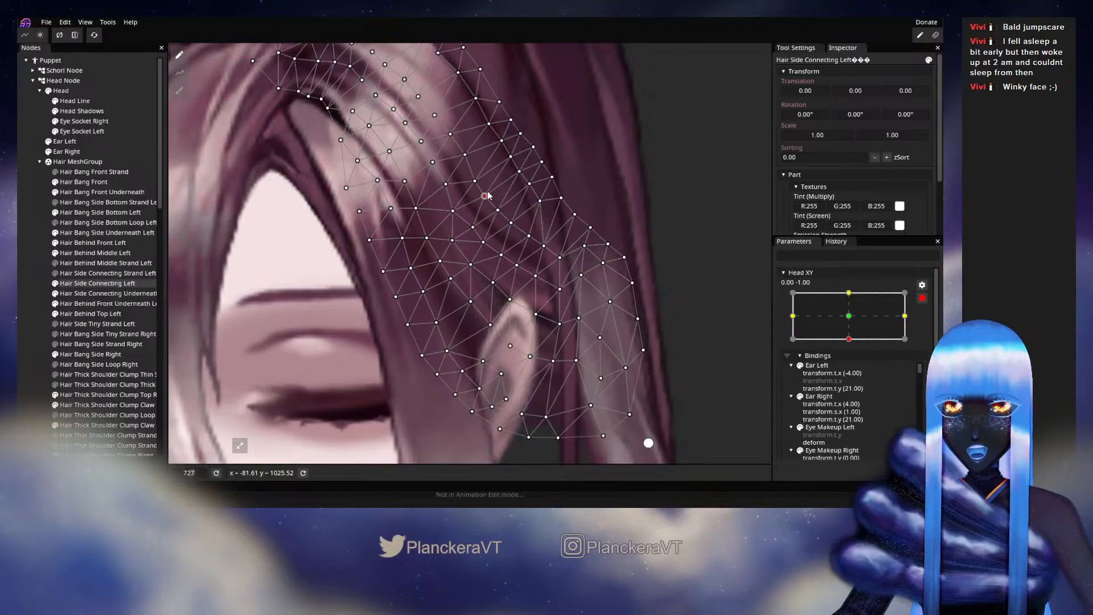
{"action": "left_click", "coordinate": [458, 213]}
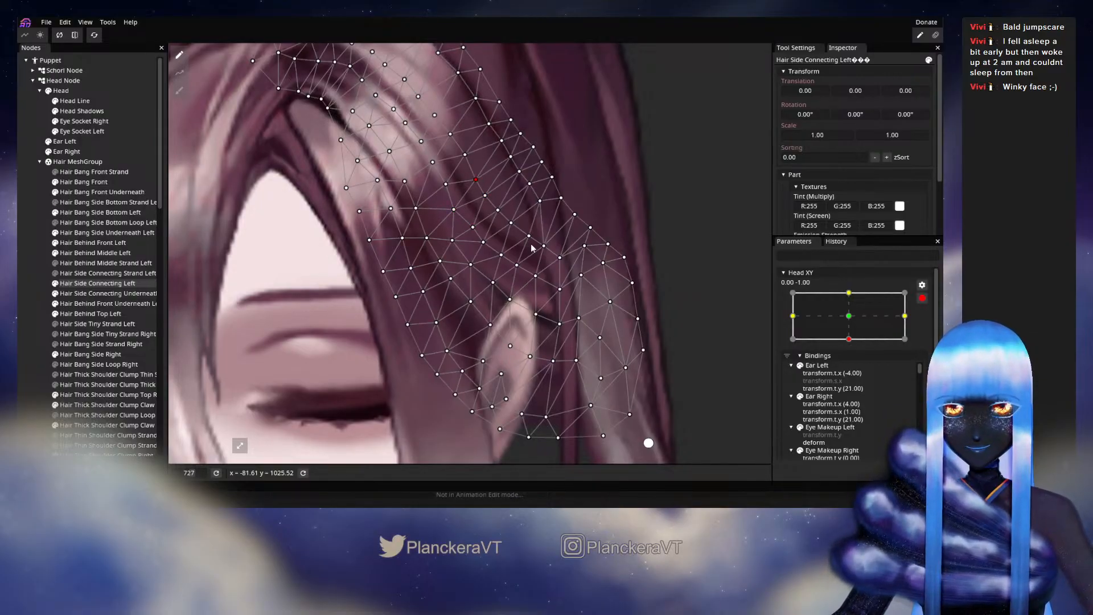
- Nudge the Hair Side Connecting Left vertices just above and behind the left ear to even out the hair
{"action": "left_click_drag", "start_coordinate": [529, 240], "coordinate": [530, 243]}
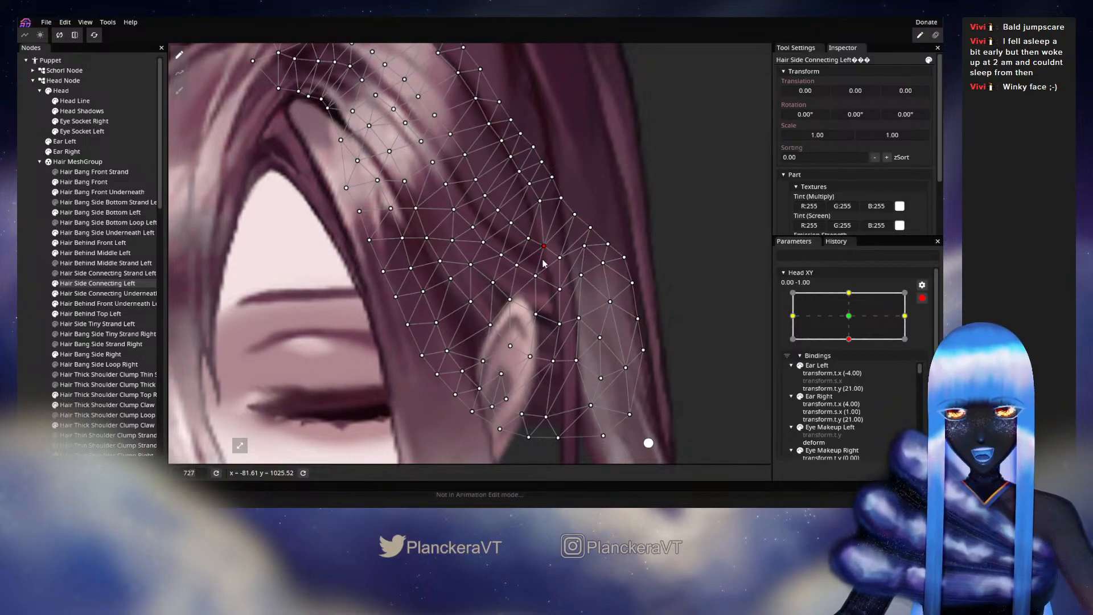
{"action": "left_click_drag", "start_coordinate": [542, 271], "coordinate": [543, 273]}
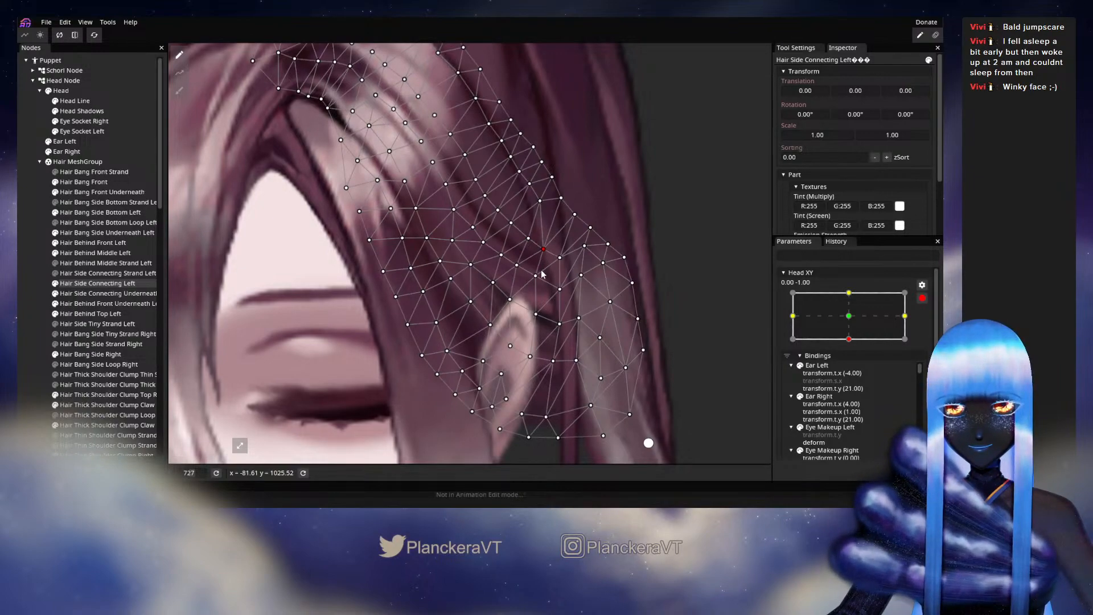
{"action": "left_click", "coordinate": [560, 257]}
{"action": "left_click", "coordinate": [560, 289]}
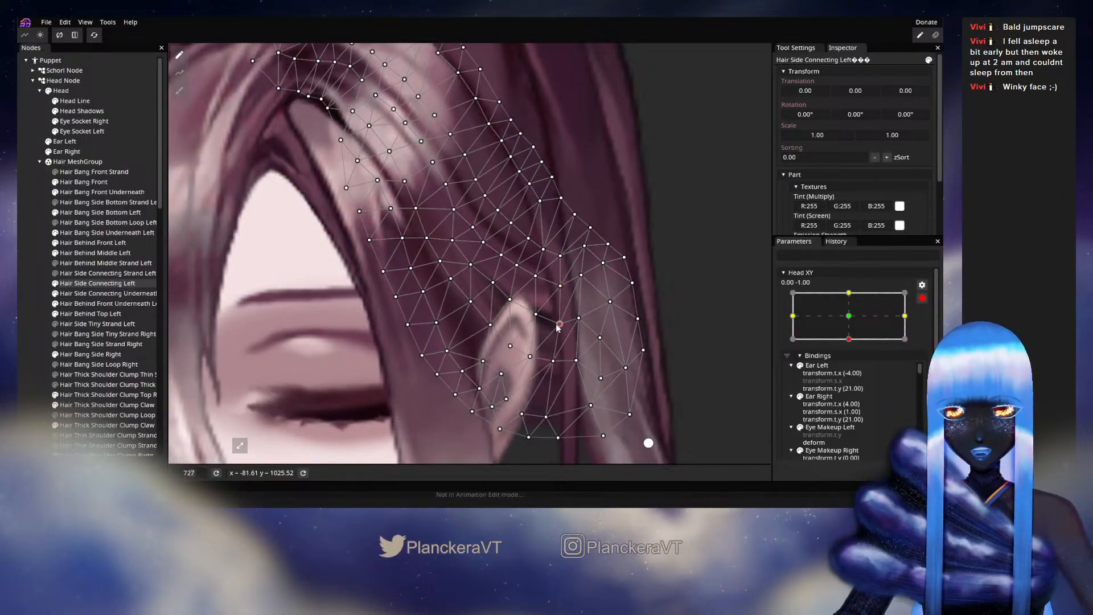
{"action": "left_click_drag", "start_coordinate": [559, 323], "coordinate": [558, 323]}
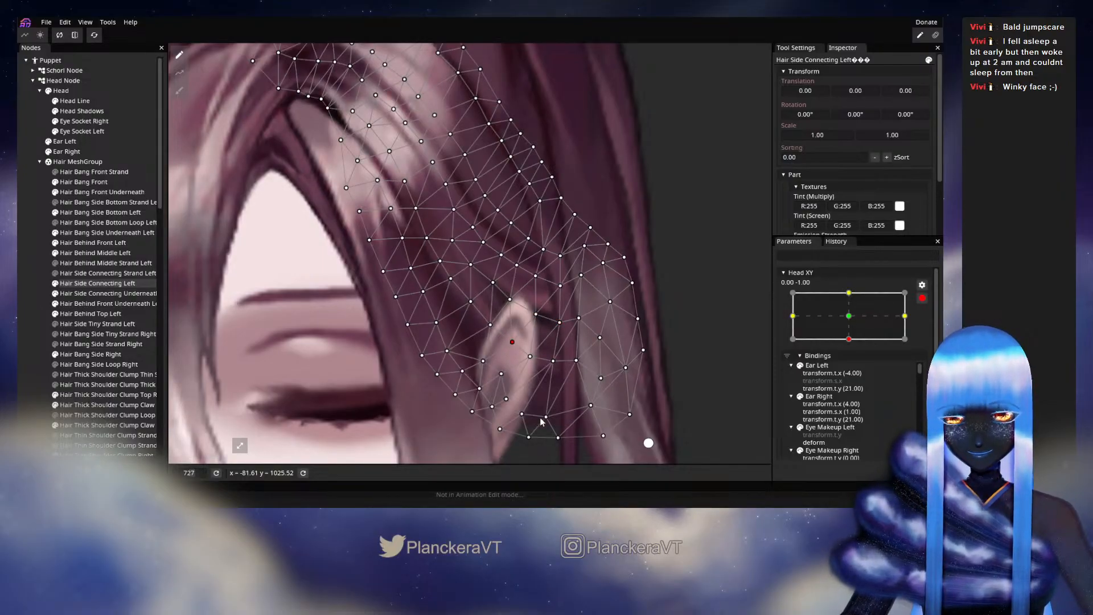
- Adjust the Hair Side Connecting Left vertices along the lower hair edge near the earlobe, and deselect the part to view the result
{"action": "scroll", "coordinate": [541, 428], "scroll_direction": "down", "scroll_amount": 2}
{"action": "left_click_drag", "start_coordinate": [547, 378], "coordinate": [548, 376]}
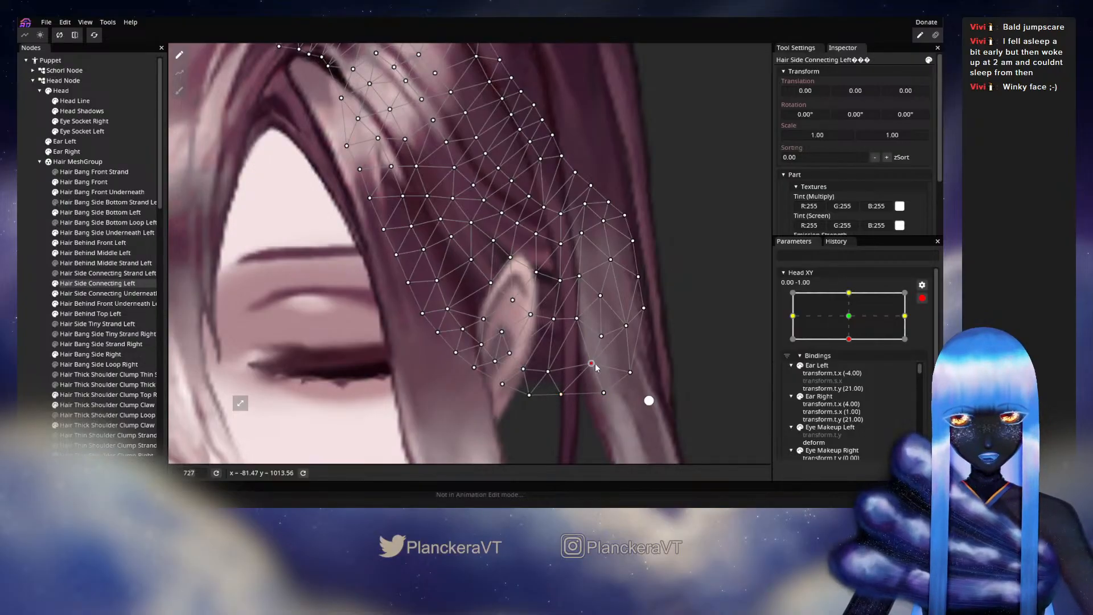
{"action": "left_click", "coordinate": [548, 371]}
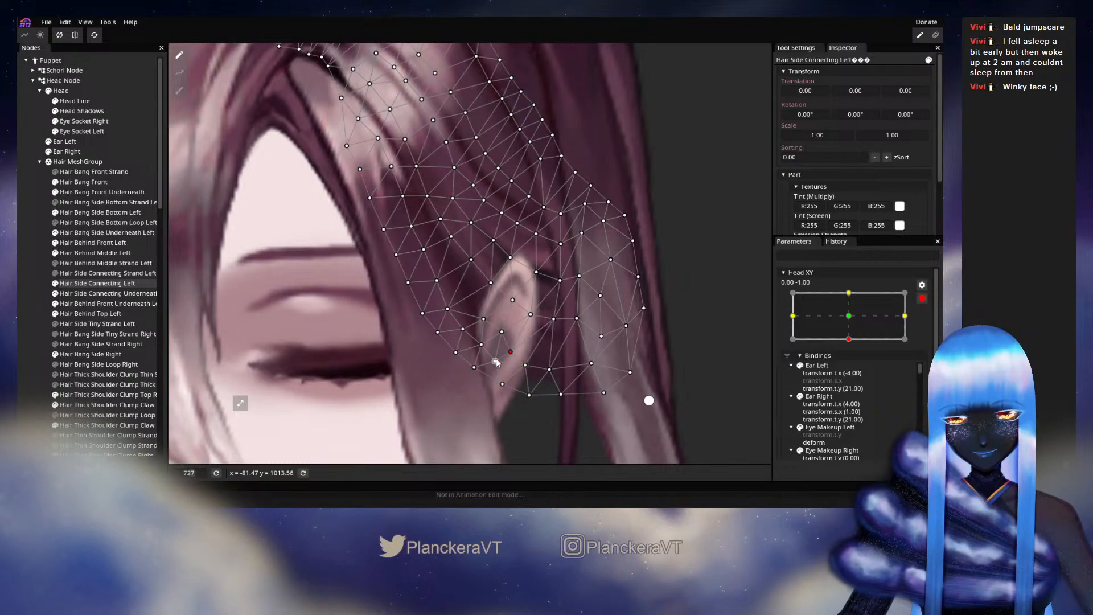
{"action": "scroll", "coordinate": [545, 340], "scroll_direction": "down", "scroll_amount": 6}
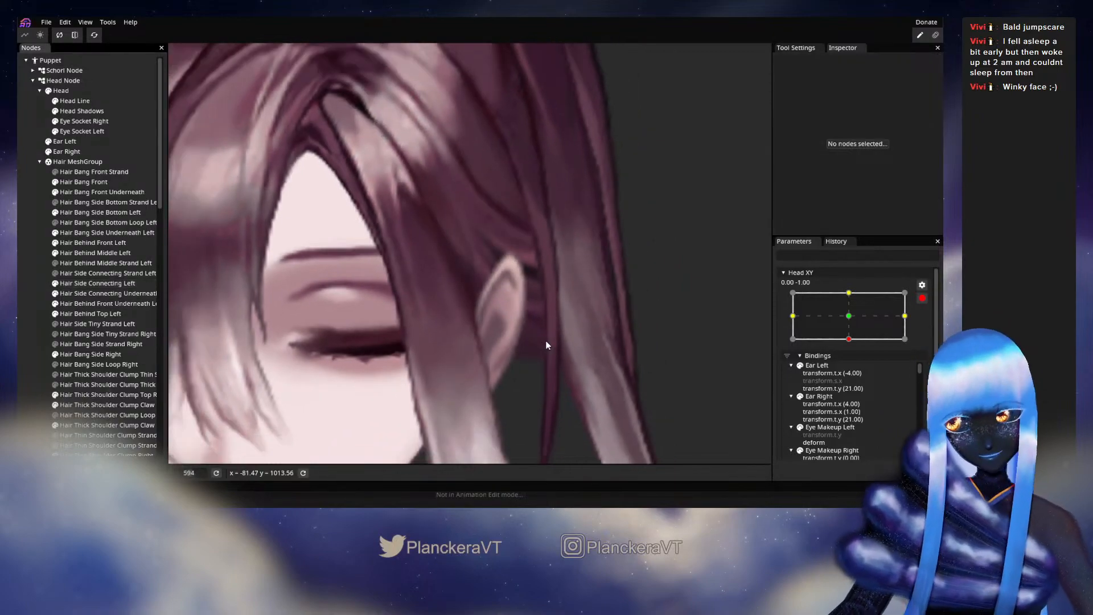
- Reselect Hair Side Connecting Left and reposition its vertices along the front edge of the left ear
{"action": "scroll", "coordinate": [572, 342], "scroll_direction": "up", "scroll_amount": 6}
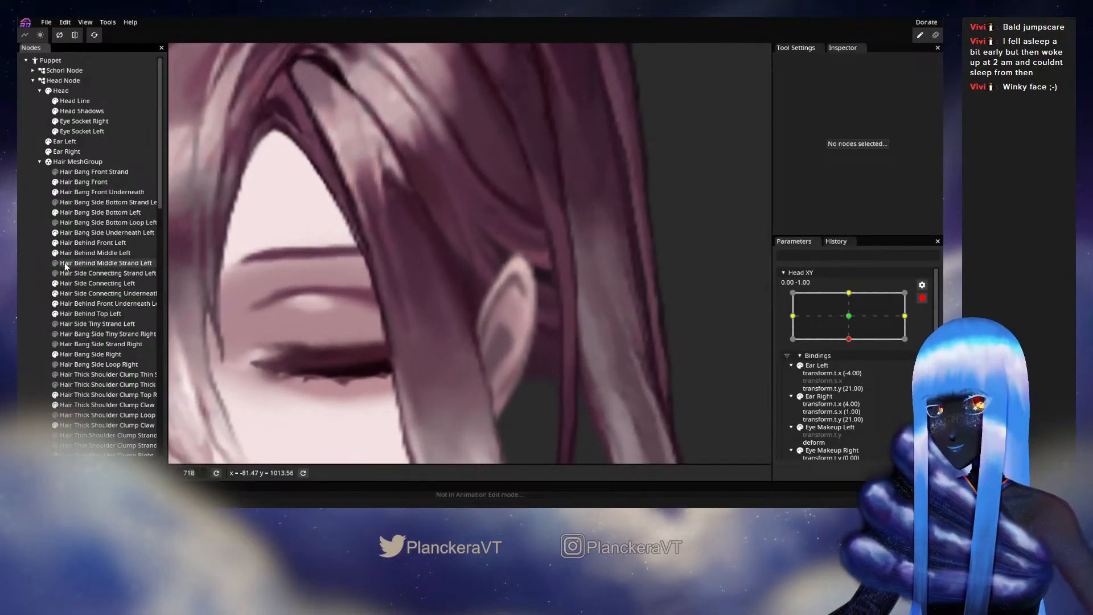
{"action": "left_click", "coordinate": [78, 284]}
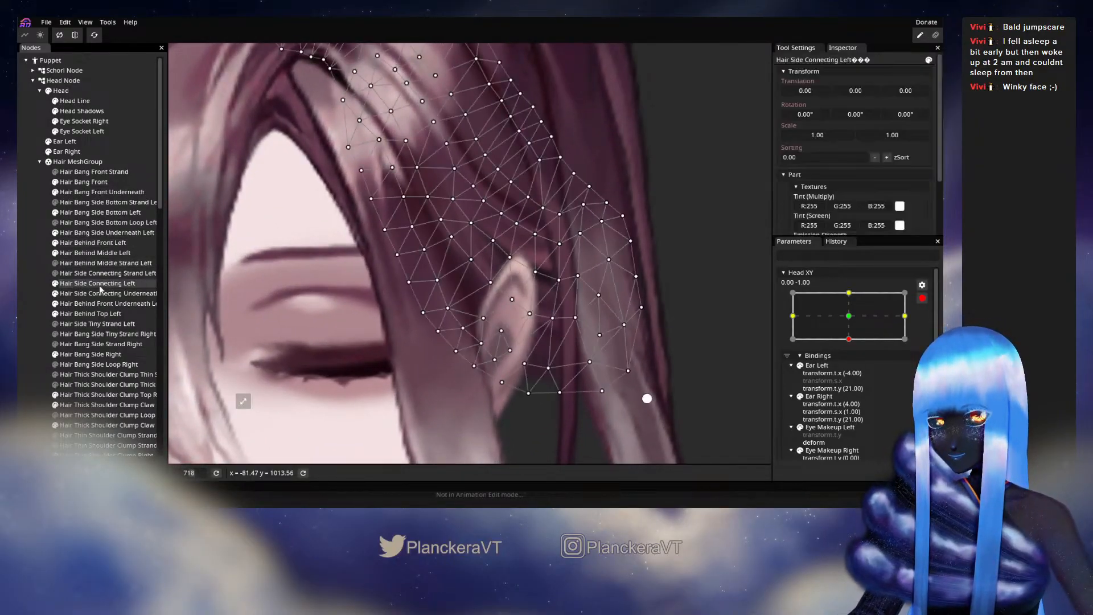
{"action": "scroll", "coordinate": [477, 335], "scroll_direction": "up", "scroll_amount": 2}
{"action": "right_click", "coordinate": [477, 335]}
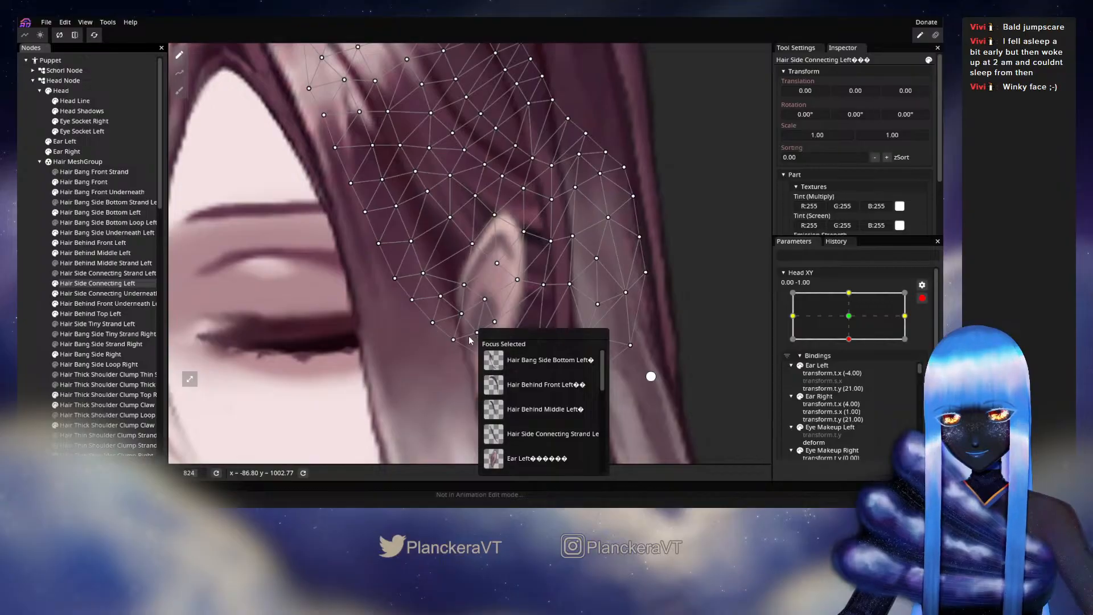
{"action": "left_click", "coordinate": [469, 340]}
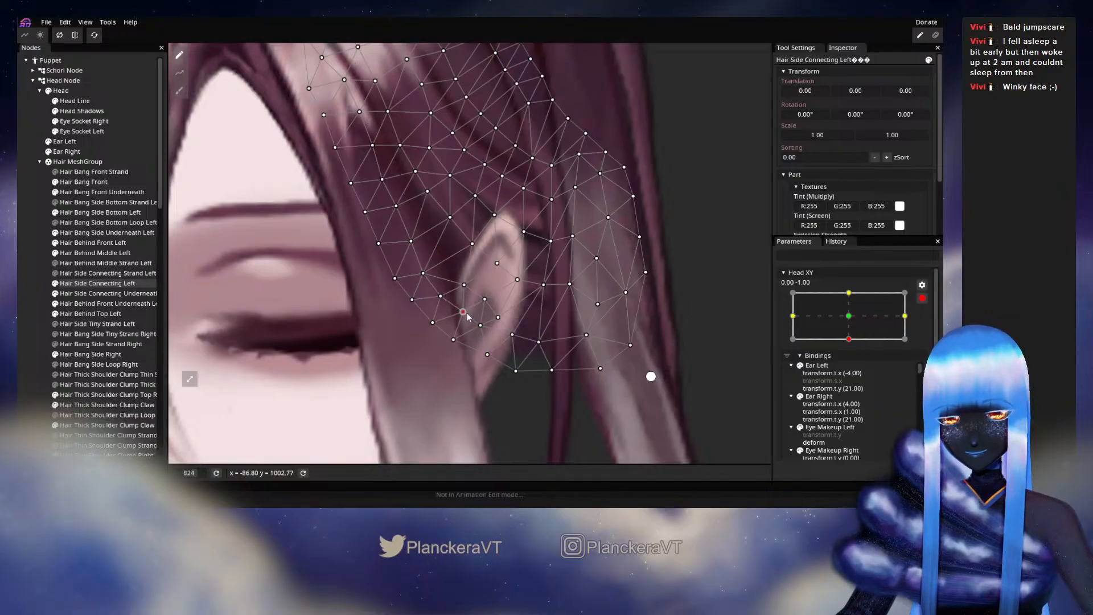
{"action": "left_click_drag", "start_coordinate": [422, 273], "coordinate": [490, 333]}
{"action": "left_click", "coordinate": [445, 272]}
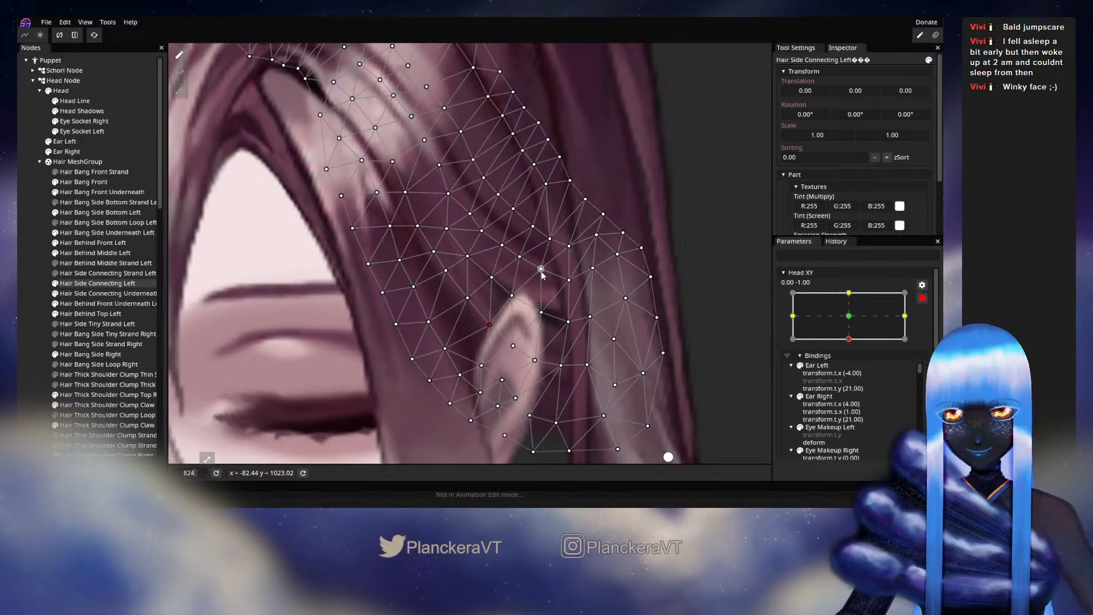
- Refine the Hair Side Connecting Left vertices from above the ear up toward the temple so the hair strands flow smoothly
{"action": "left_click_drag", "start_coordinate": [488, 234], "coordinate": [490, 231]}
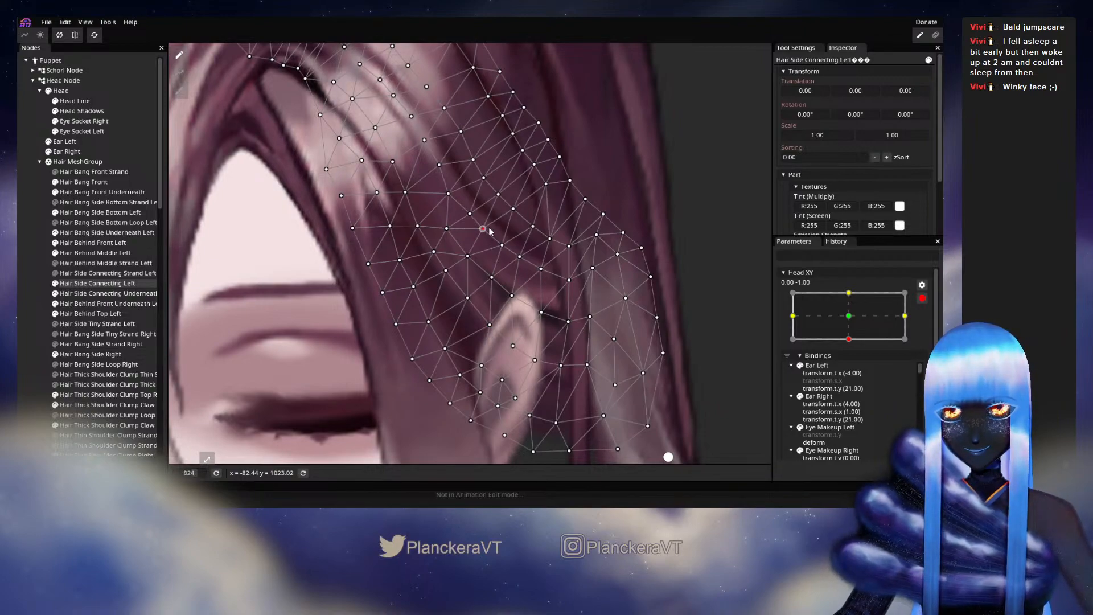
{"action": "left_click_drag", "start_coordinate": [483, 175], "coordinate": [519, 277]}
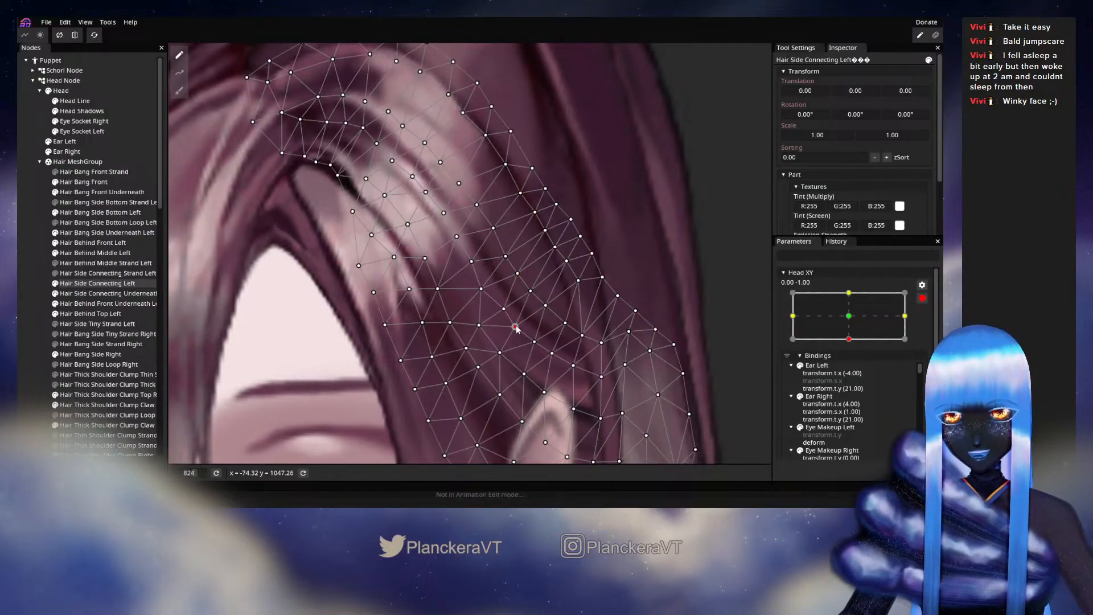
{"action": "left_click_drag", "start_coordinate": [581, 339], "coordinate": [571, 303]}
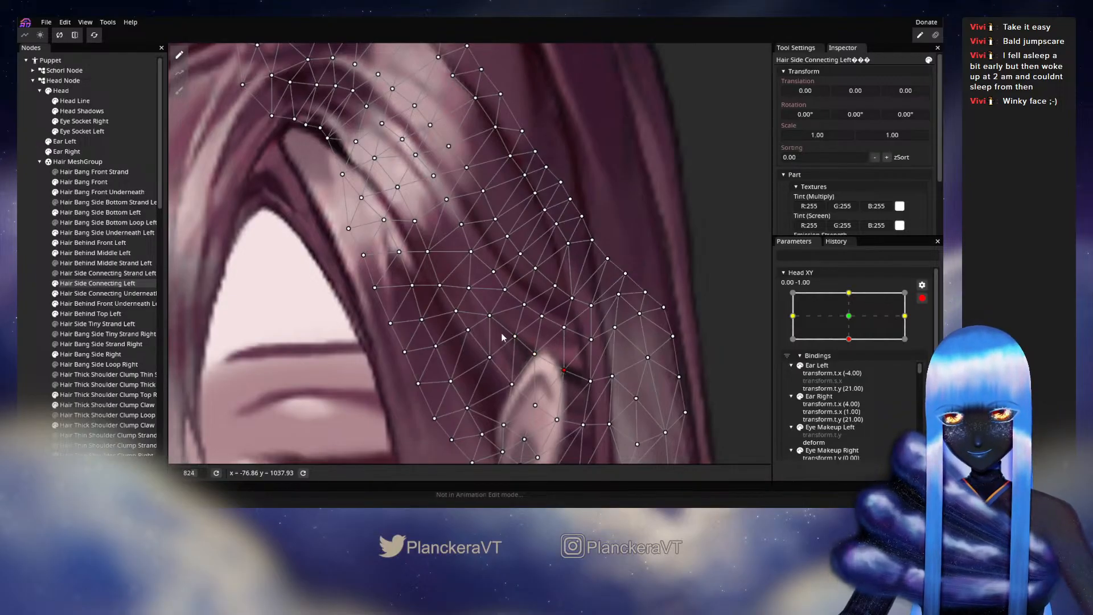
{"action": "left_click_drag", "start_coordinate": [493, 321], "coordinate": [478, 294]}
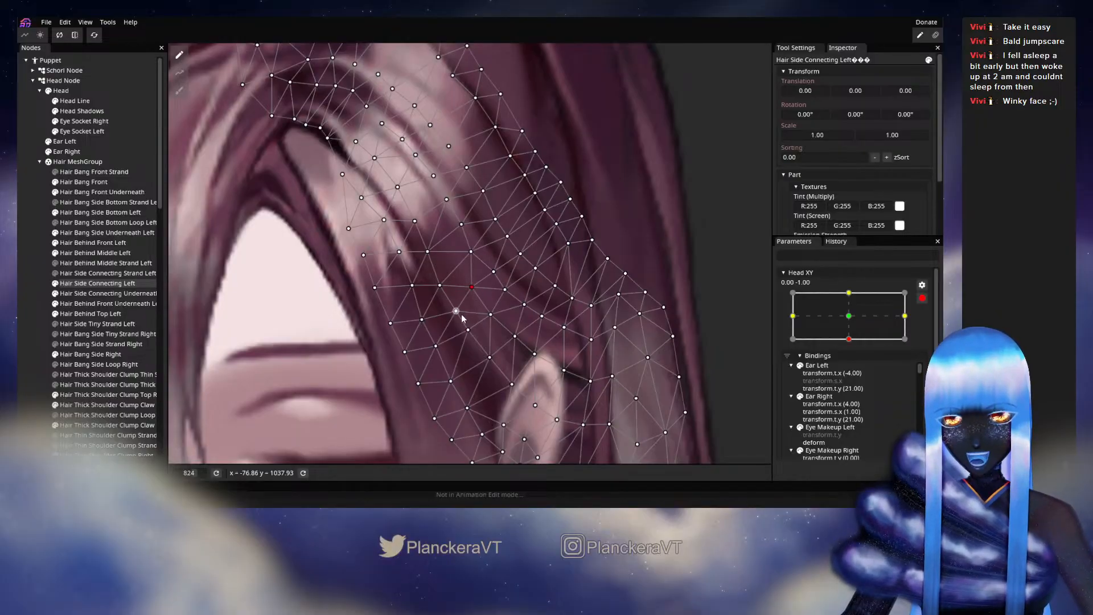
{"action": "left_click_drag", "start_coordinate": [447, 291], "coordinate": [424, 255]}
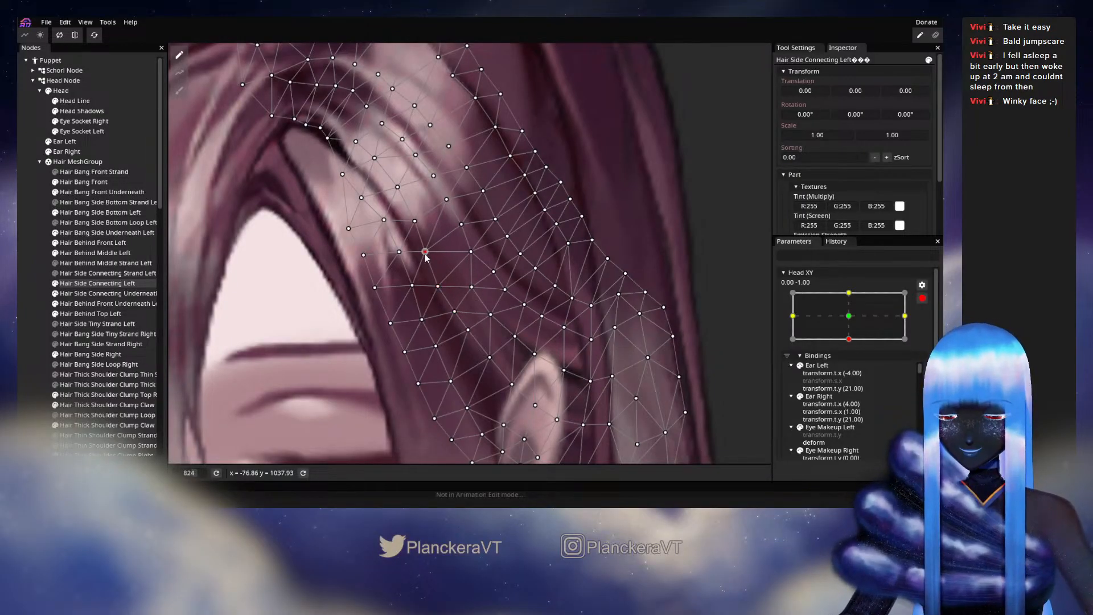
- Adjust the bottom-edge vertices of Hair Side Connecting Left behind the earlobe, and save the model
{"action": "left_click_drag", "start_coordinate": [583, 389], "coordinate": [557, 316]}
{"action": "left_click_drag", "start_coordinate": [569, 360], "coordinate": [570, 344]}
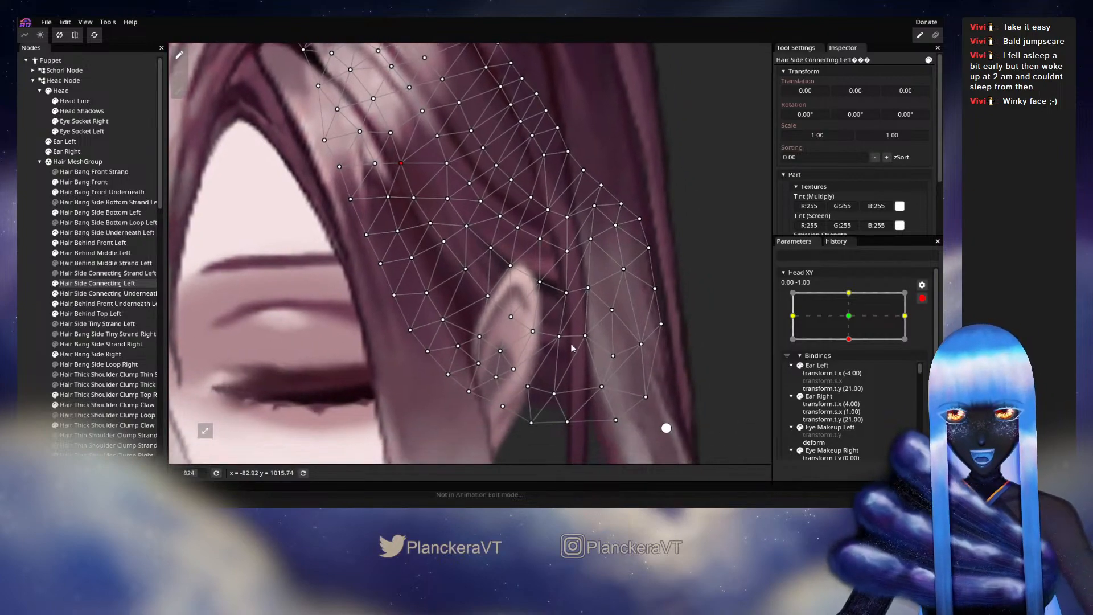
{"action": "left_click_drag", "start_coordinate": [557, 394], "coordinate": [564, 380]}
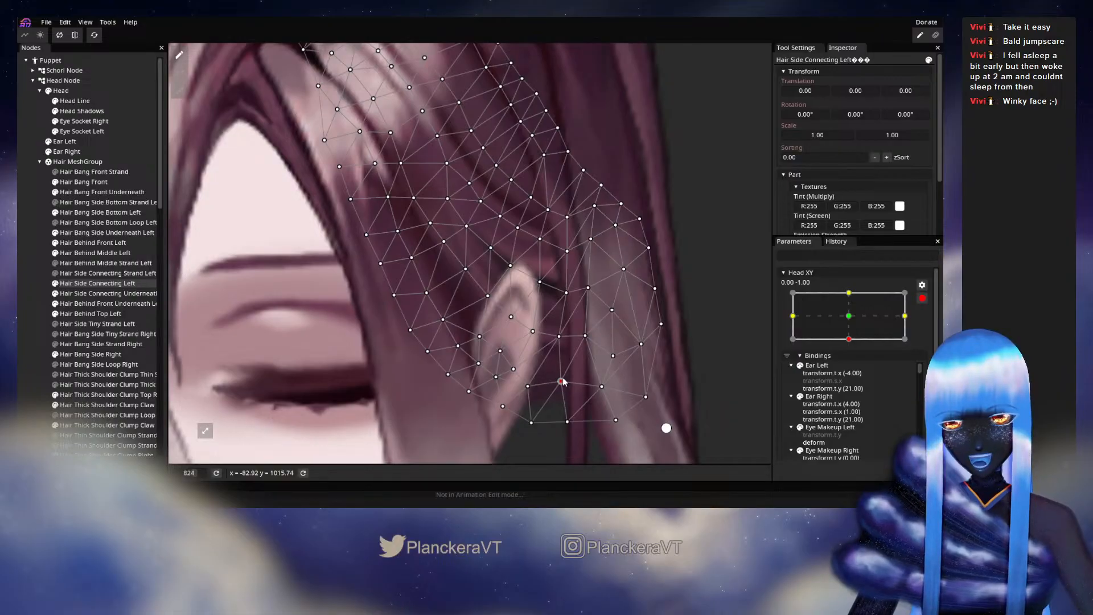
{"action": "key", "text": "ctrl+s"}
{"action": "left_click_drag", "start_coordinate": [562, 388], "coordinate": [566, 392]}
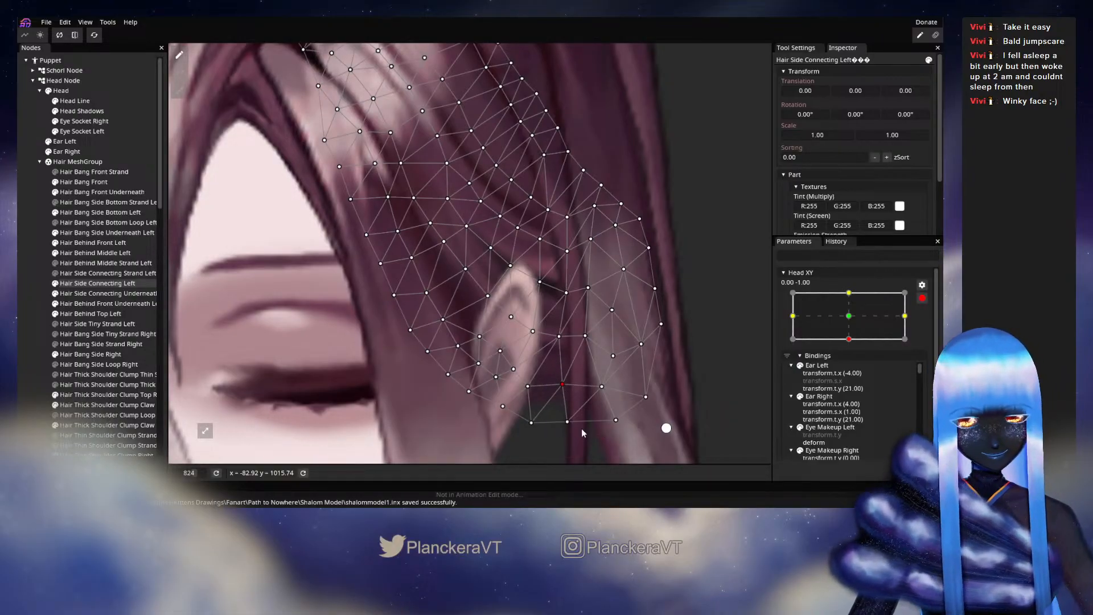
{"action": "left_click_drag", "start_coordinate": [615, 419], "coordinate": [615, 413]}
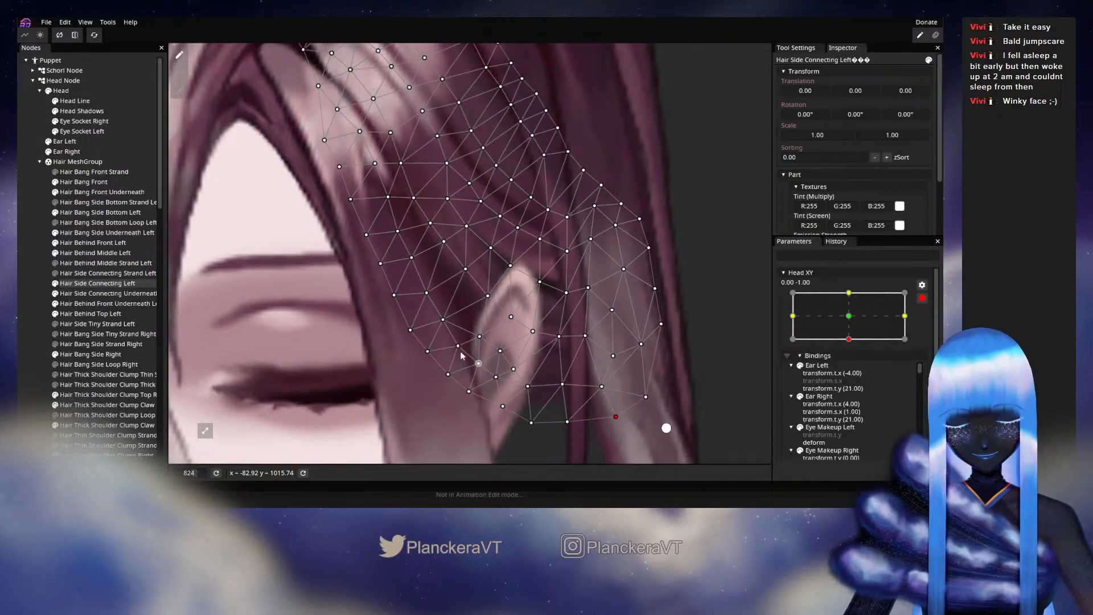
- Nudge the Hair Side Connecting Left mesh in front of the left ear with a size 16 Circle Brush, and deselect the part
{"action": "left_click", "coordinate": [179, 91]}
{"action": "mouse_move", "coordinate": [510, 297]}
{"action": "left_mouse_down"}
{"action": "mouse_move", "coordinate": [260, 364]}
{"action": "mouse_move", "coordinate": [598, 252]}
{"action": "left_mouse_up"}
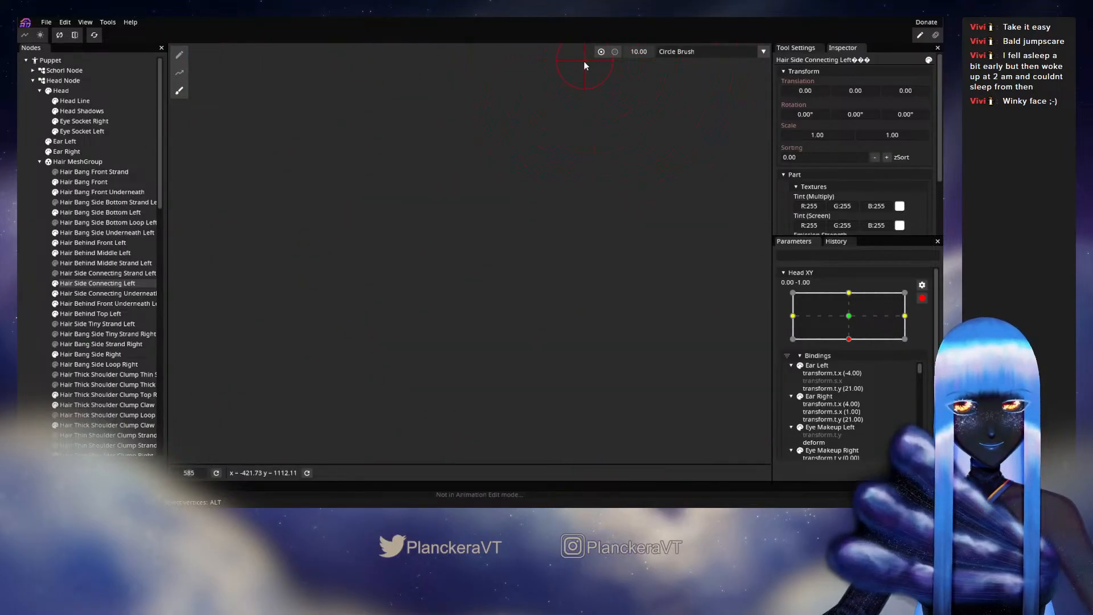
{"action": "left_click_drag", "start_coordinate": [637, 51], "coordinate": [647, 52]}
{"action": "left_click_drag", "start_coordinate": [464, 296], "coordinate": [664, 237]}
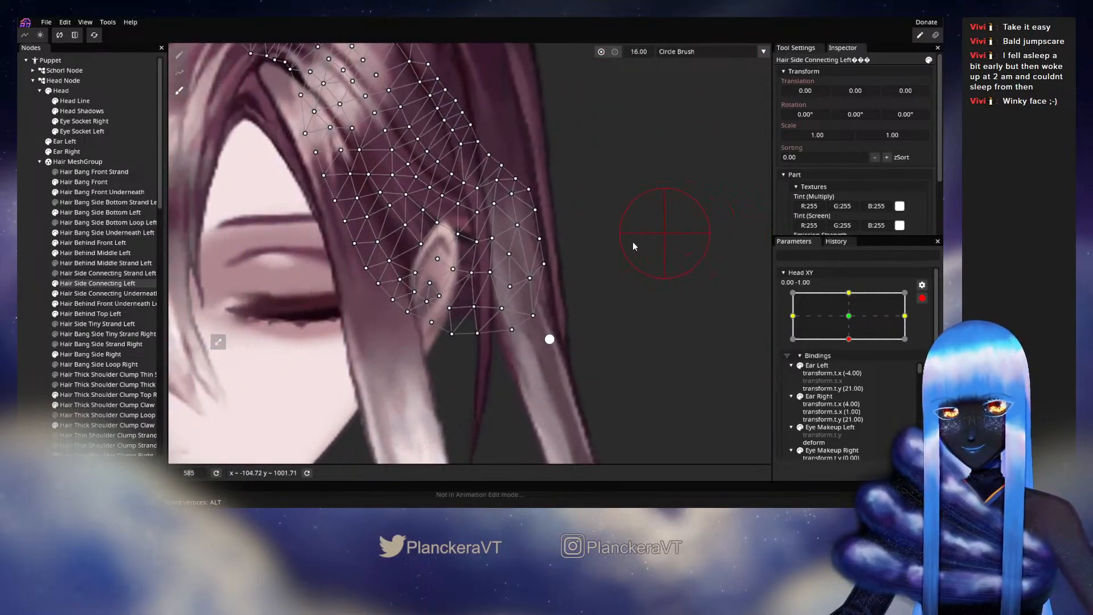
{"action": "scroll", "coordinate": [494, 403], "scroll_direction": "up", "scroll_amount": 5}
{"action": "mouse_move", "coordinate": [502, 390]}
{"action": "left_mouse_down"}
{"action": "mouse_move", "coordinate": [512, 415]}
{"action": "mouse_move", "coordinate": [515, 404]}
{"action": "mouse_move", "coordinate": [462, 376]}
{"action": "mouse_move", "coordinate": [454, 343]}
{"action": "mouse_move", "coordinate": [432, 323]}
{"action": "left_mouse_up"}
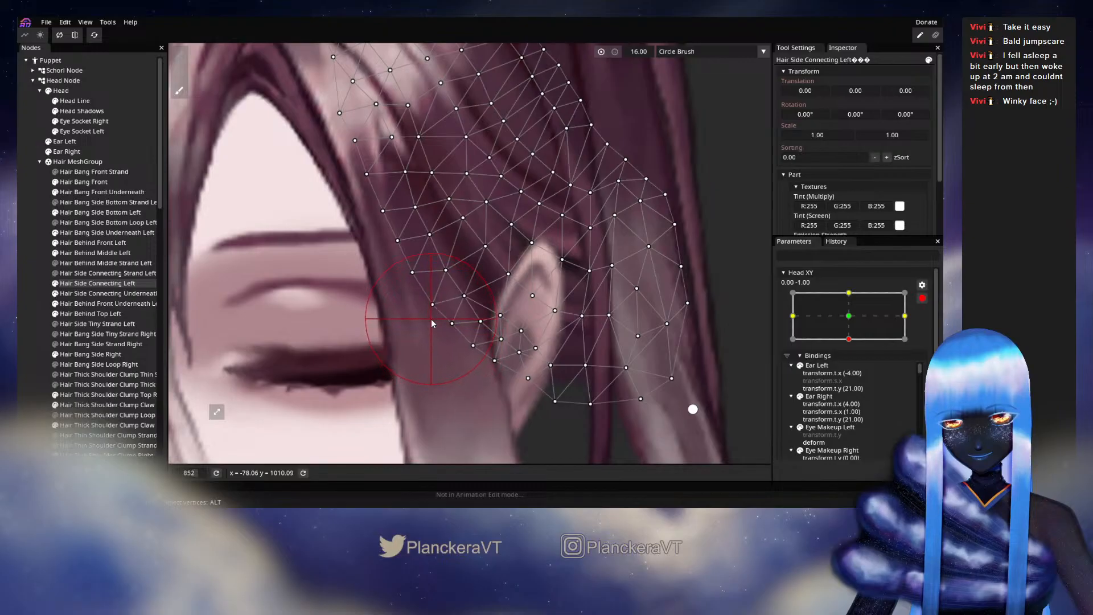
{"action": "left_click", "coordinate": [24, 288]}
- Stop editing the Head XY keypoint, test the motion around the downward tilt, and resume editing at 0.00, -1.00
{"action": "scroll", "coordinate": [526, 350], "scroll_direction": "down", "scroll_amount": 5}
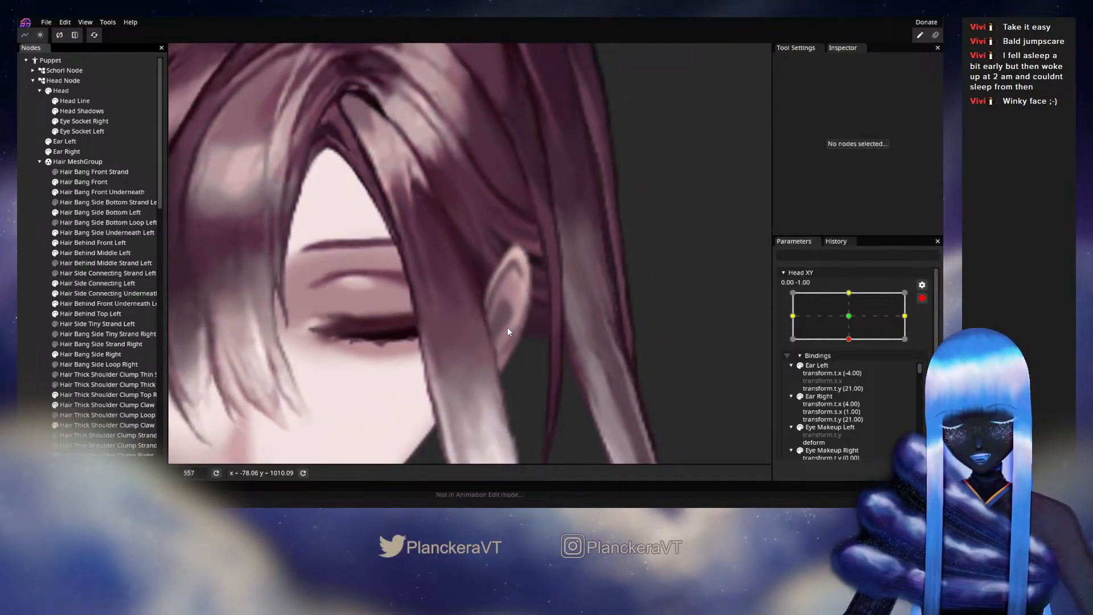
{"action": "scroll", "coordinate": [507, 329], "scroll_direction": "down", "scroll_amount": 2}
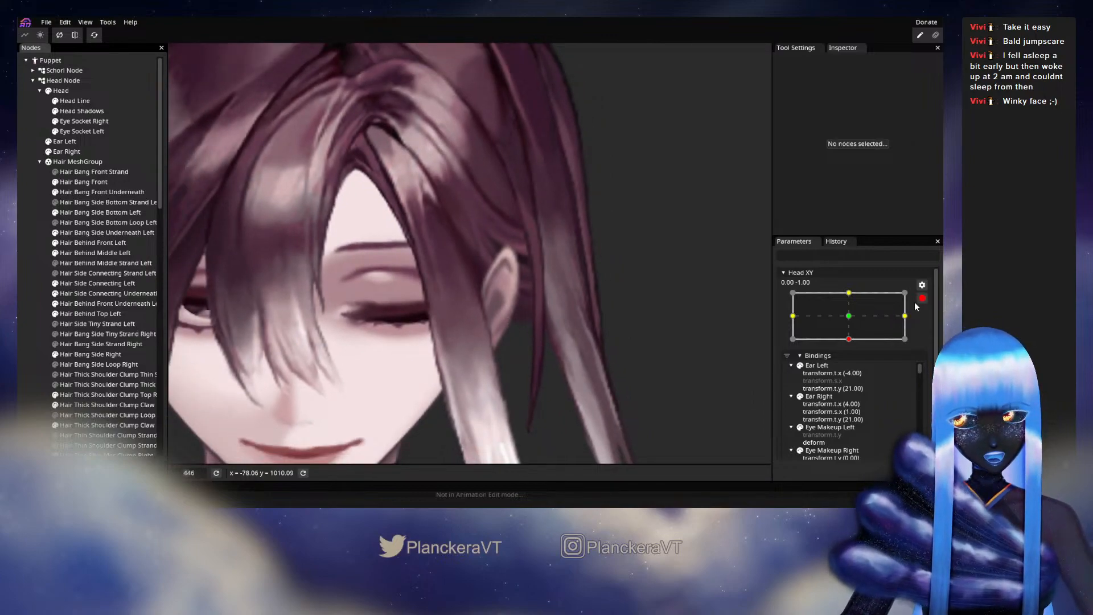
{"action": "left_click", "coordinate": [922, 302]}
{"action": "scroll", "coordinate": [580, 339], "scroll_direction": "down", "scroll_amount": 1}
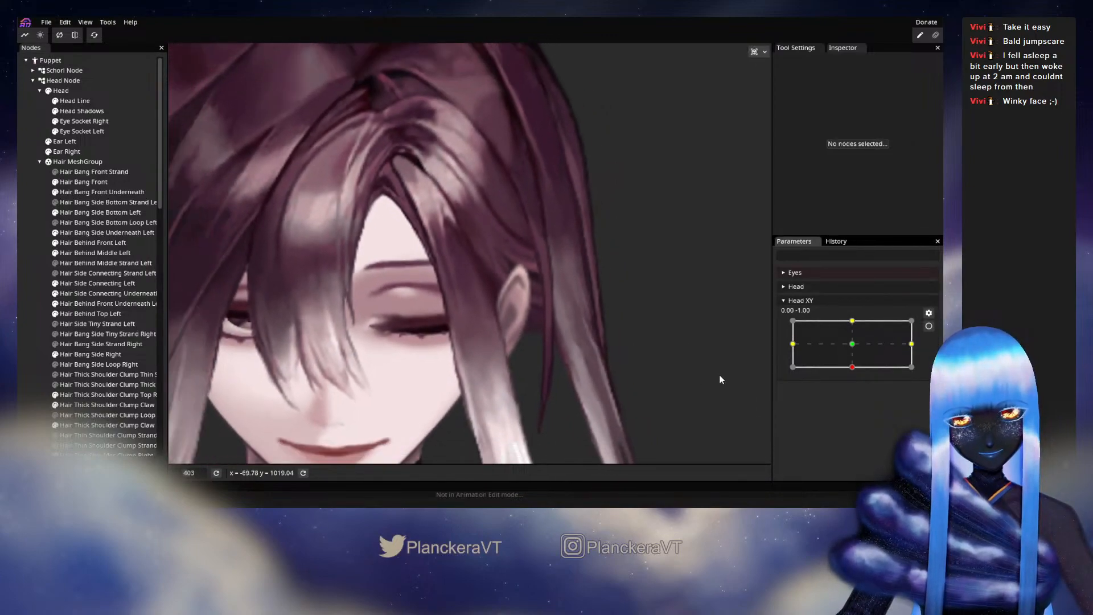
{"action": "mouse_move", "coordinate": [852, 367]}
{"action": "left_mouse_down"}
{"action": "mouse_move", "coordinate": [851, 341]}
{"action": "mouse_move", "coordinate": [852, 367]}
{"action": "left_mouse_up"}
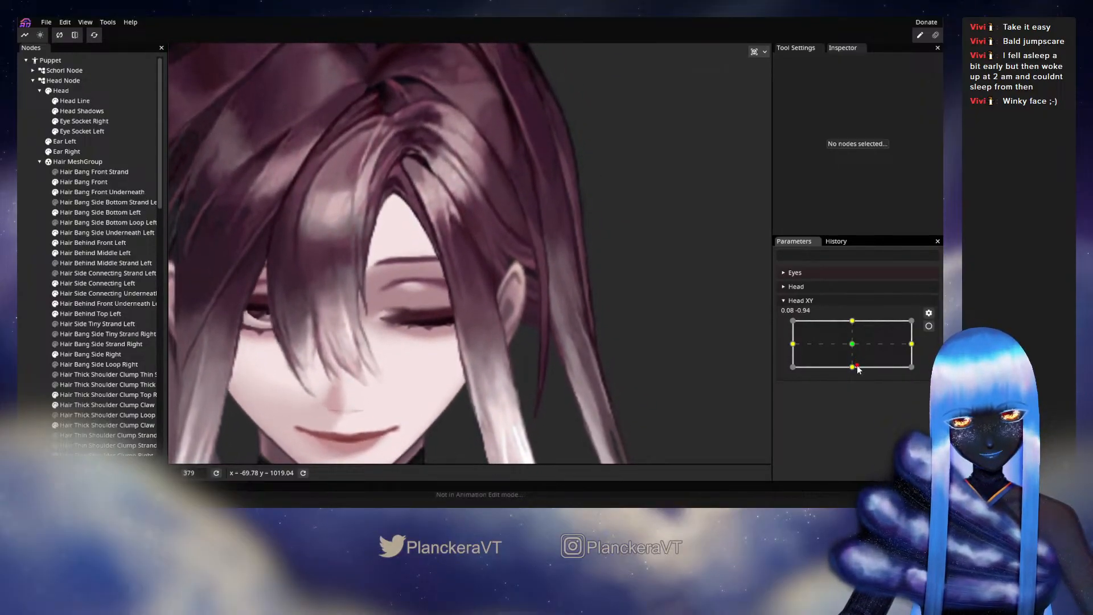
{"action": "left_click", "coordinate": [928, 326]}
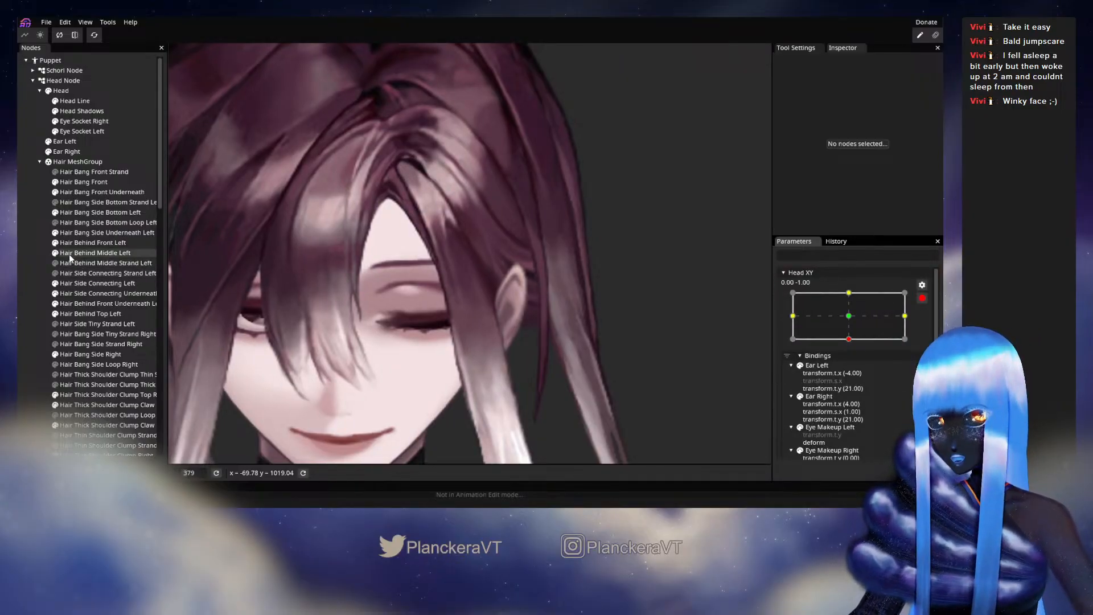
- Push the Hair Side Connecting Left mesh behind the left ear outward with a size 54 Circle Brush, and deselect the part
{"action": "left_click", "coordinate": [74, 284]}
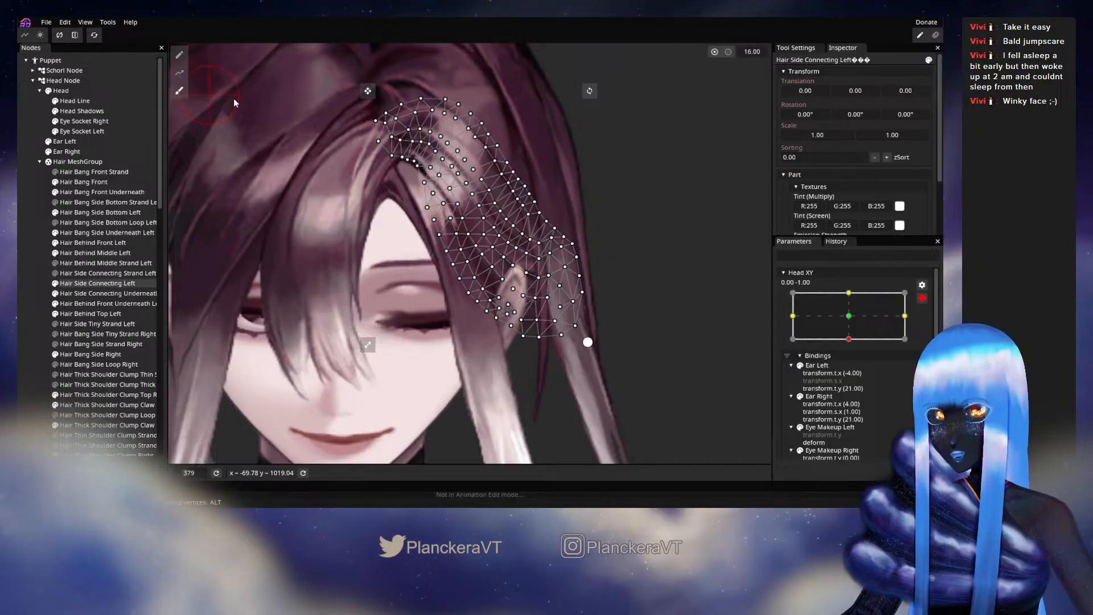
{"action": "left_click", "coordinate": [179, 91]}
{"action": "left_click_drag", "start_coordinate": [641, 53], "coordinate": [665, 56]}
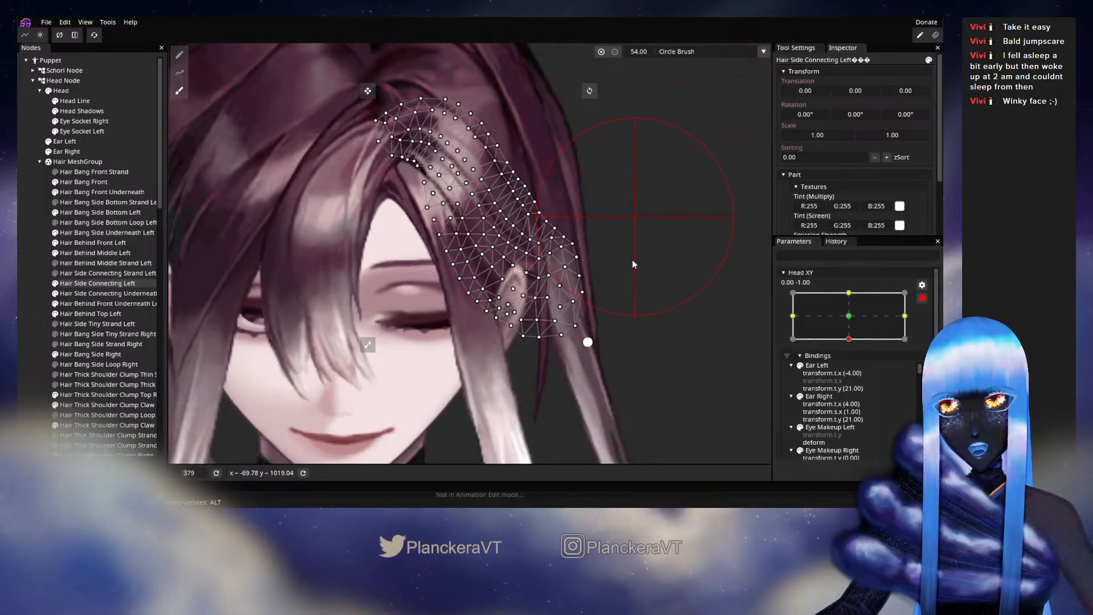
{"action": "left_click_drag", "start_coordinate": [568, 286], "coordinate": [577, 283]}
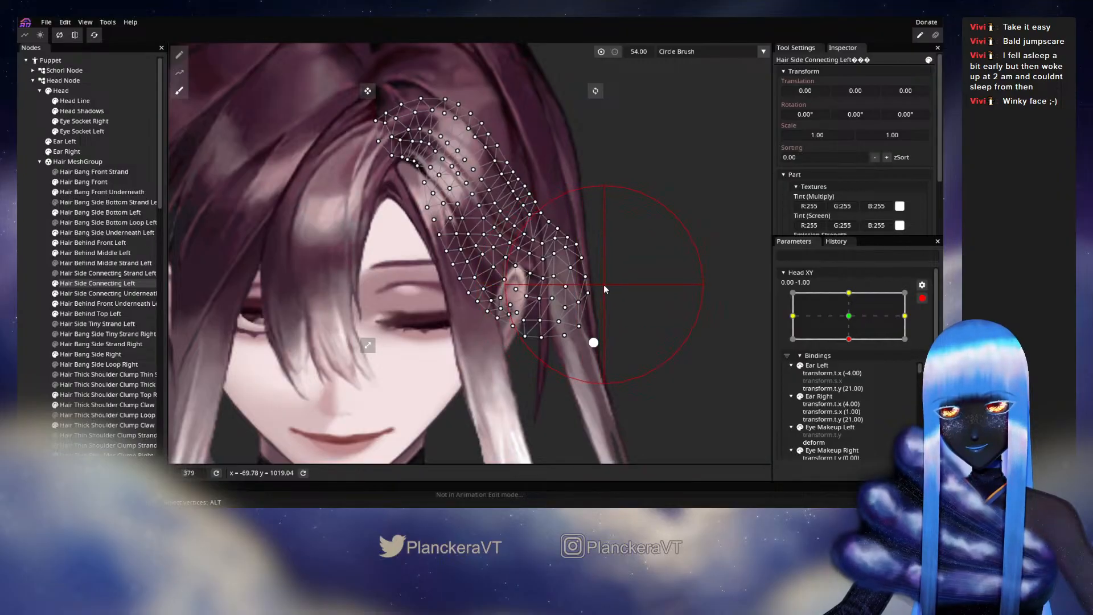
{"action": "mouse_move", "coordinate": [664, 276]}
{"action": "left_mouse_down"}
{"action": "mouse_move", "coordinate": [601, 276]}
{"action": "mouse_move", "coordinate": [631, 276]}
{"action": "left_mouse_up"}
{"action": "left_click", "coordinate": [97, 283]}
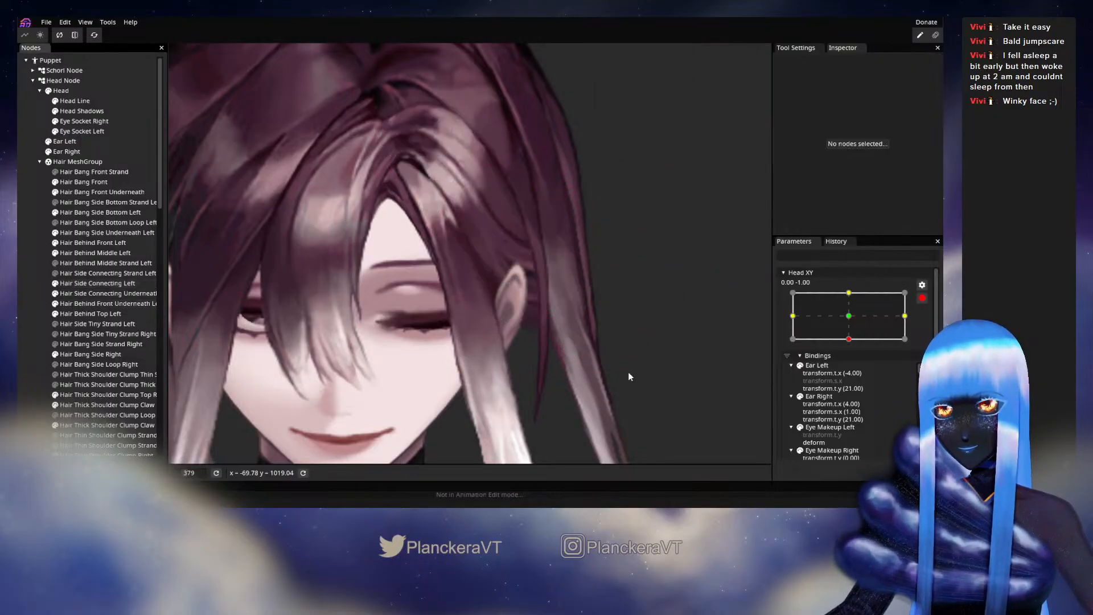
- Preview the widened hair behind the ear by moving Head XY around the downward tilt, and rearm the parameter
{"action": "left_click", "coordinate": [922, 298]}
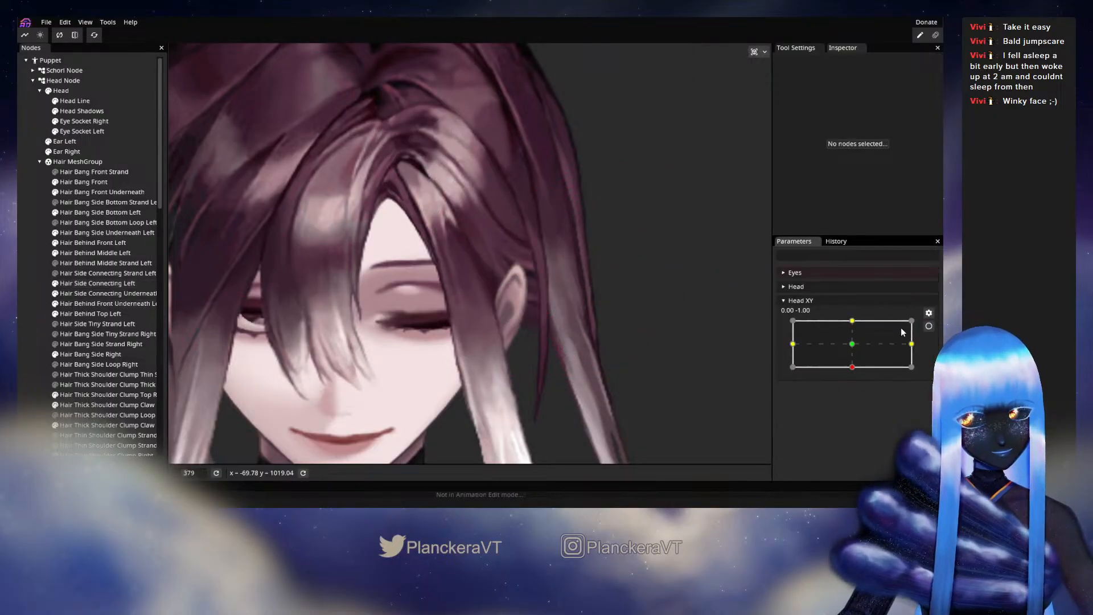
{"action": "mouse_move", "coordinate": [857, 370]}
{"action": "left_mouse_down"}
{"action": "mouse_move", "coordinate": [857, 340]}
{"action": "mouse_move", "coordinate": [859, 362]}
{"action": "left_mouse_up"}
{"action": "left_click", "coordinate": [928, 326]}
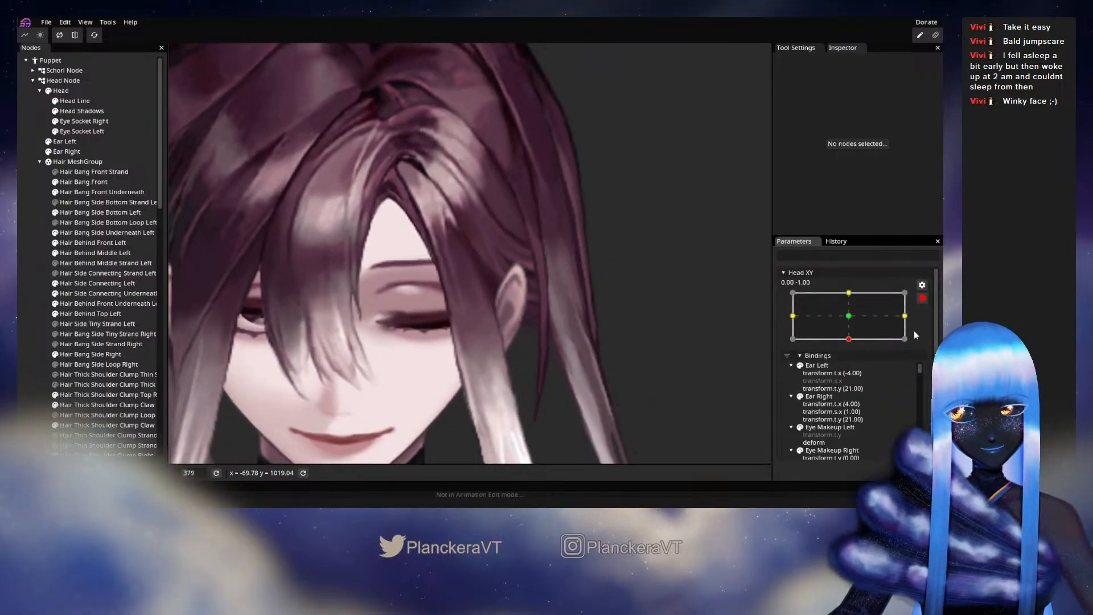
- Reposition Hair Side Connecting Left vertices behind the left ear, at the lower edge and on the ear's front, then deselect the part
{"action": "scroll", "coordinate": [583, 291], "scroll_direction": "up", "scroll_amount": 5}
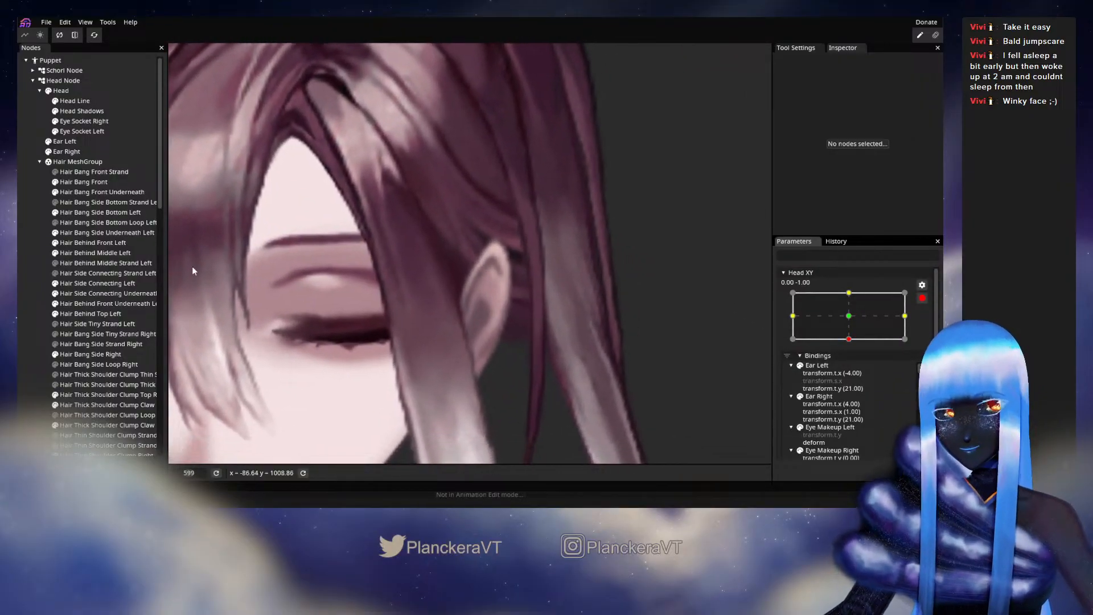
{"action": "left_click", "coordinate": [97, 283]}
{"action": "scroll", "coordinate": [527, 290], "scroll_direction": "up", "scroll_amount": 2}
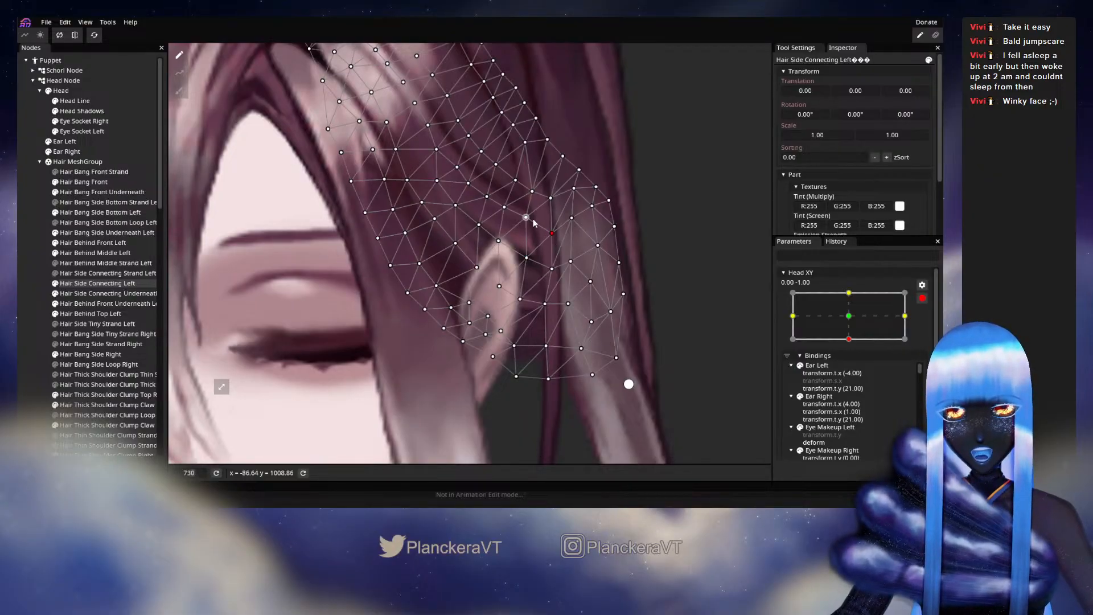
{"action": "left_click_drag", "start_coordinate": [530, 224], "coordinate": [529, 226]}
{"action": "left_click_drag", "start_coordinate": [545, 305], "coordinate": [546, 312]}
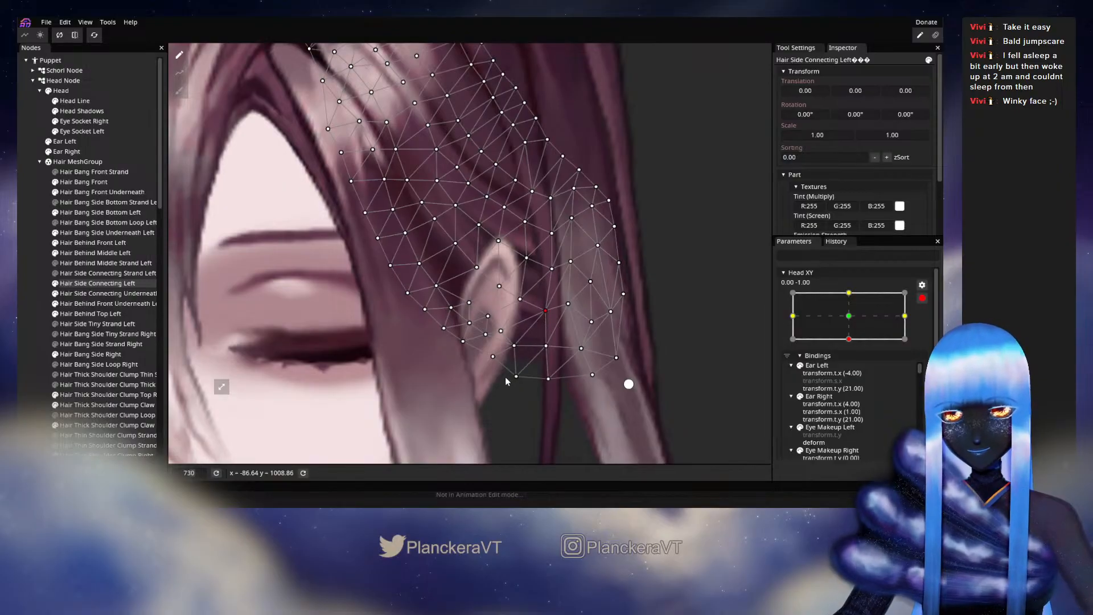
{"action": "left_click_drag", "start_coordinate": [514, 345], "coordinate": [519, 370]}
{"action": "left_click_drag", "start_coordinate": [470, 303], "coordinate": [470, 300]}
{"action": "left_click", "coordinate": [67, 283]}
- Check how the hair follows the ear by moving Head XY near its downward keypoint, and return to keypoint editing
{"action": "scroll", "coordinate": [612, 320], "scroll_direction": "down", "scroll_amount": 1}
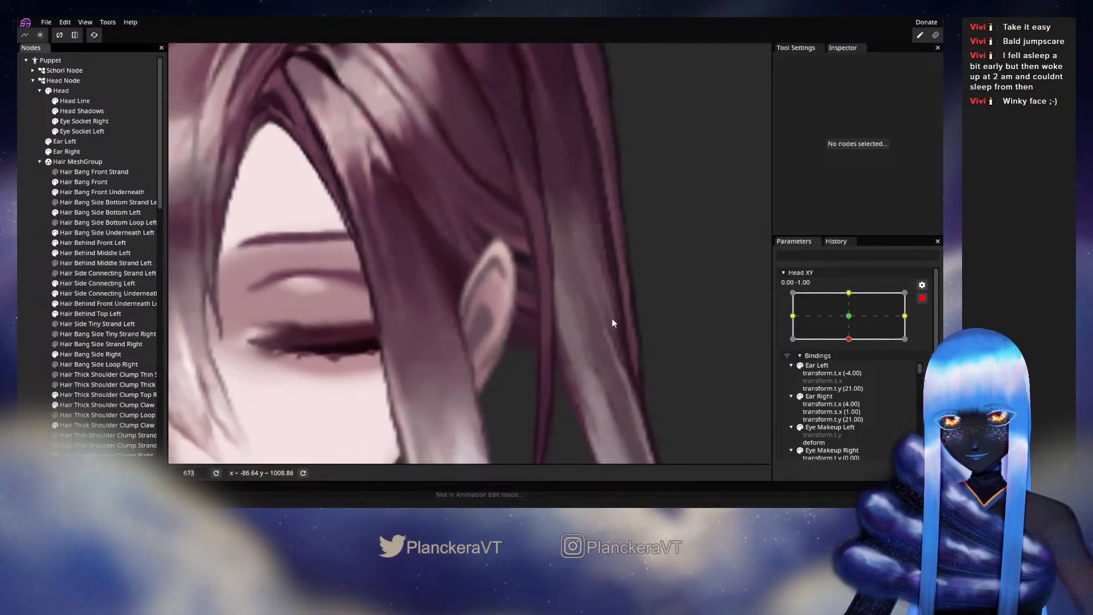
{"action": "scroll", "coordinate": [612, 323], "scroll_direction": "down", "scroll_amount": 3}
{"action": "left_click", "coordinate": [922, 297]}
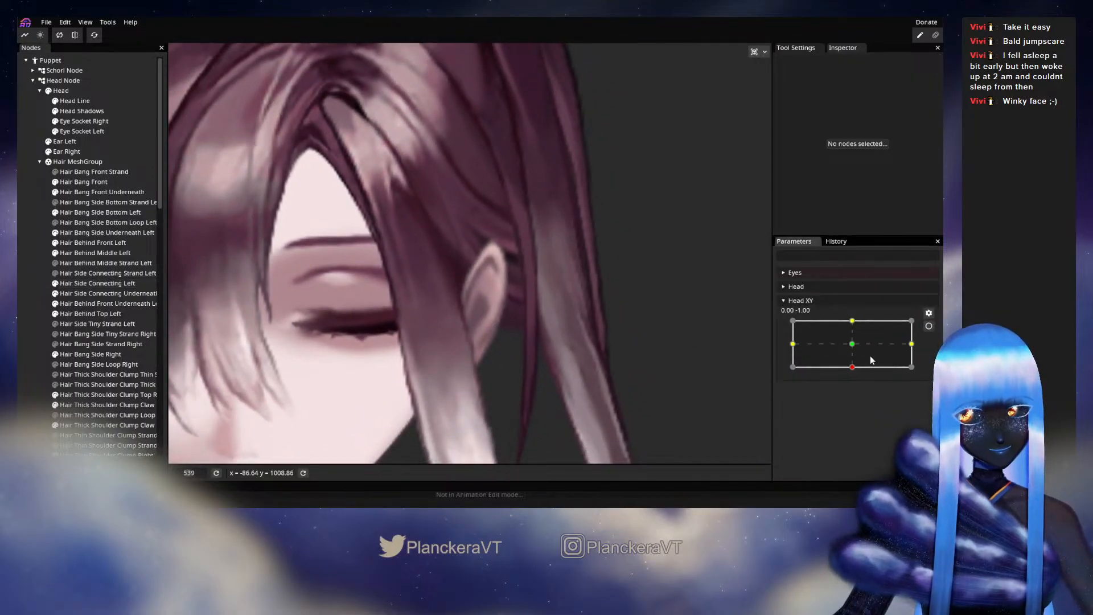
{"action": "mouse_move", "coordinate": [855, 367]}
{"action": "left_mouse_down"}
{"action": "mouse_move", "coordinate": [852, 346]}
{"action": "mouse_move", "coordinate": [852, 367]}
{"action": "left_mouse_up"}
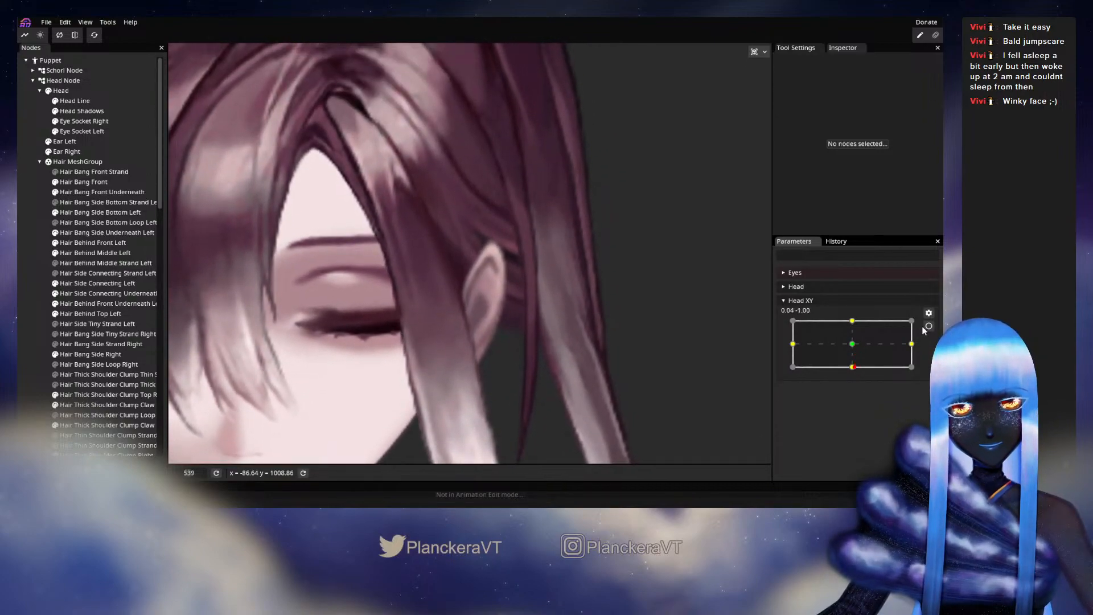
{"action": "left_click", "coordinate": [927, 326]}
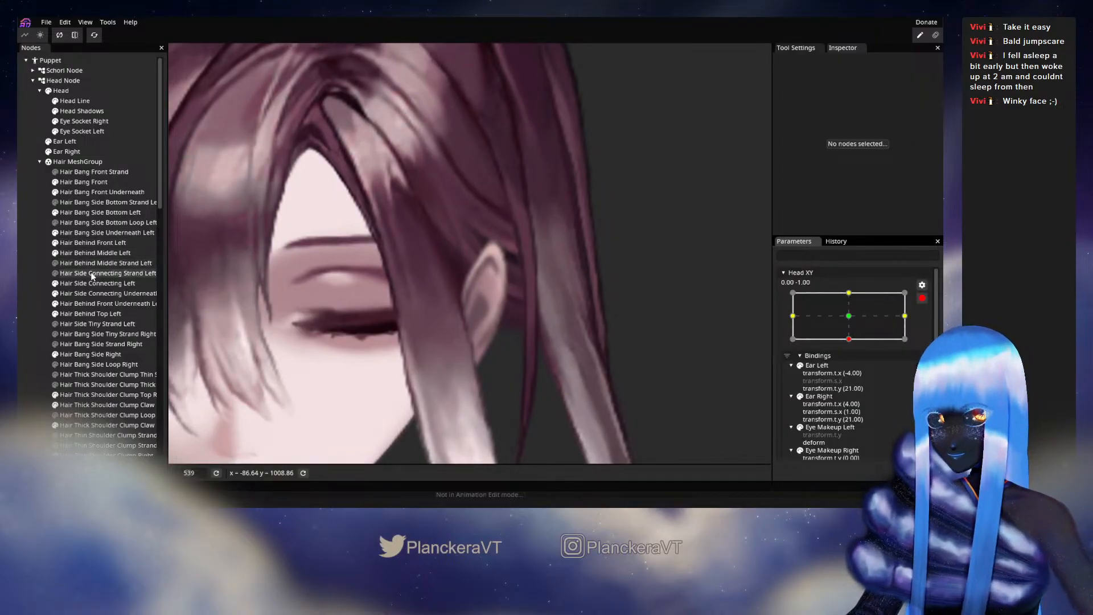
- Adjust the Hair Side Connecting Left vertices at the temple, above the left ear and just behind it, and deselect the part
{"action": "left_click", "coordinate": [83, 284]}
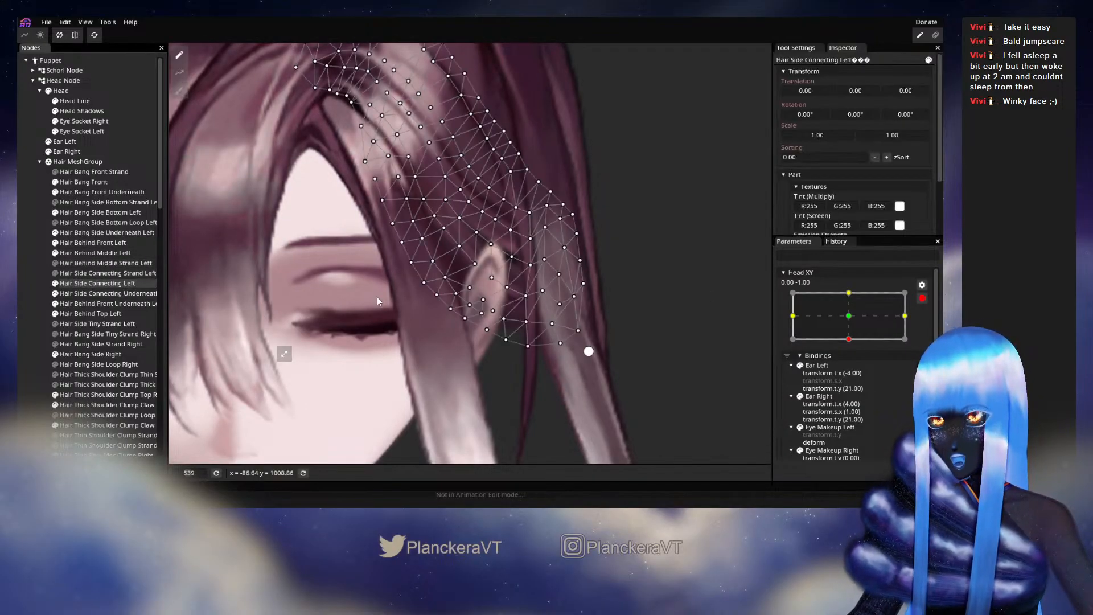
{"action": "scroll", "coordinate": [449, 247], "scroll_direction": "up", "scroll_amount": 2}
{"action": "left_click_drag", "start_coordinate": [449, 245], "coordinate": [470, 264]}
{"action": "mouse_move", "coordinate": [437, 222]}
{"action": "left_mouse_down"}
{"action": "mouse_move", "coordinate": [454, 208]}
{"action": "mouse_move", "coordinate": [437, 187]}
{"action": "mouse_move", "coordinate": [424, 207]}
{"action": "left_mouse_up"}
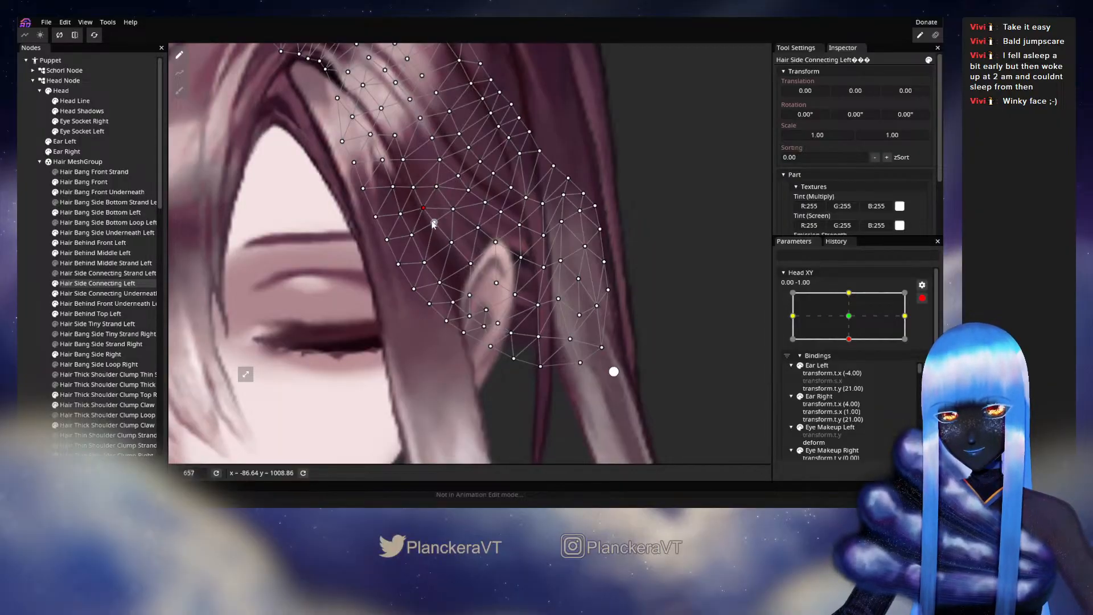
{"action": "left_click_drag", "start_coordinate": [470, 264], "coordinate": [446, 215]}
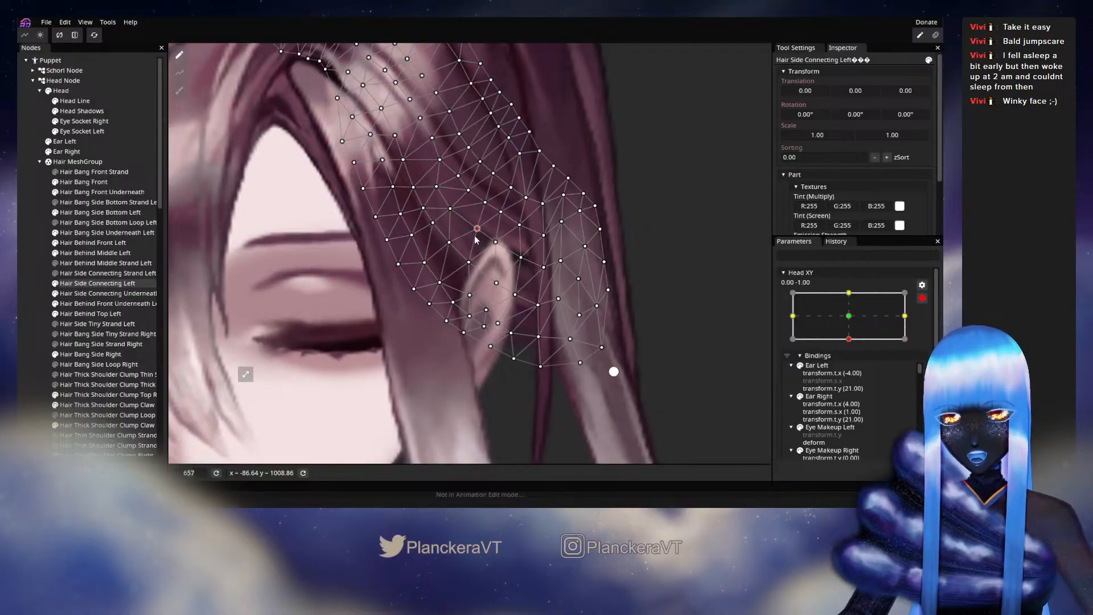
{"action": "left_click", "coordinate": [492, 244]}
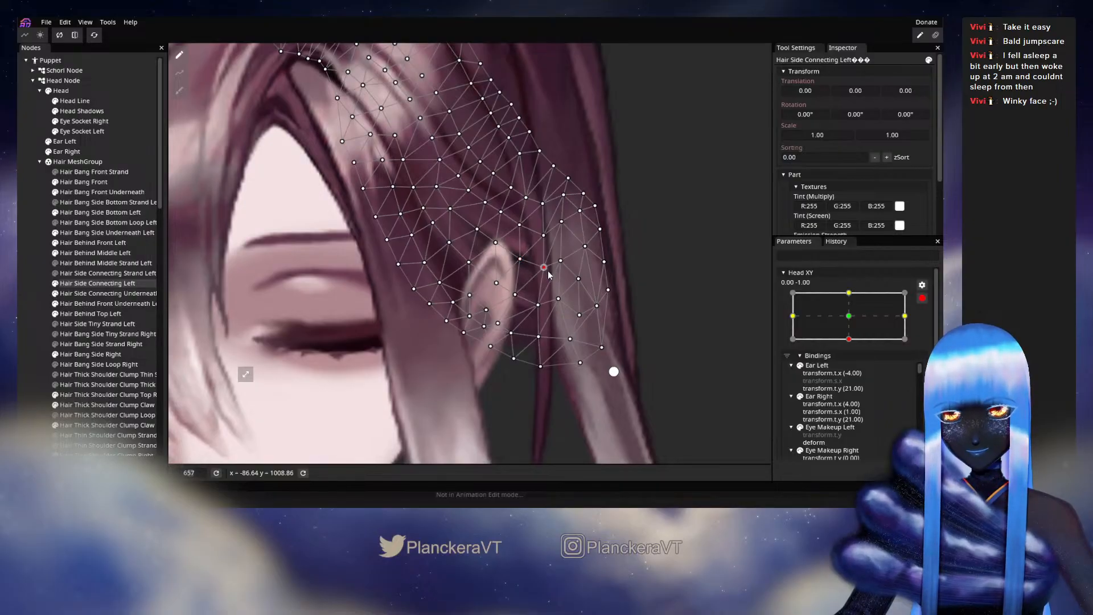
{"action": "left_click_drag", "start_coordinate": [546, 240], "coordinate": [546, 246]}
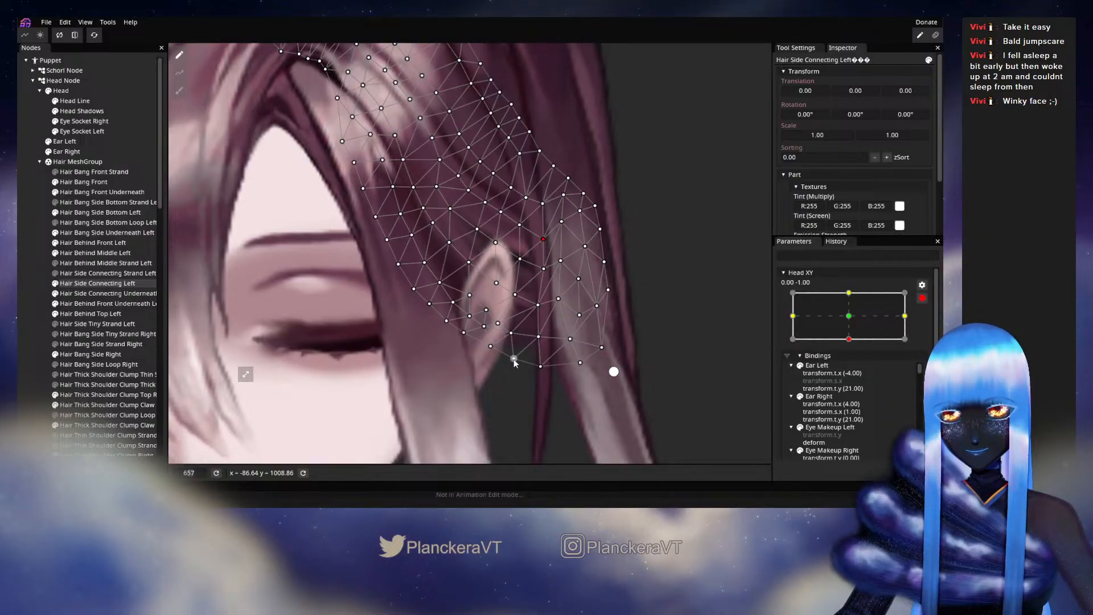
{"action": "left_click", "coordinate": [18, 308]}
- Test the temple and ear hair with small Head XY movements around the downward tilt, and rearm the parameter
{"action": "scroll", "coordinate": [537, 342], "scroll_direction": "down", "scroll_amount": 3}
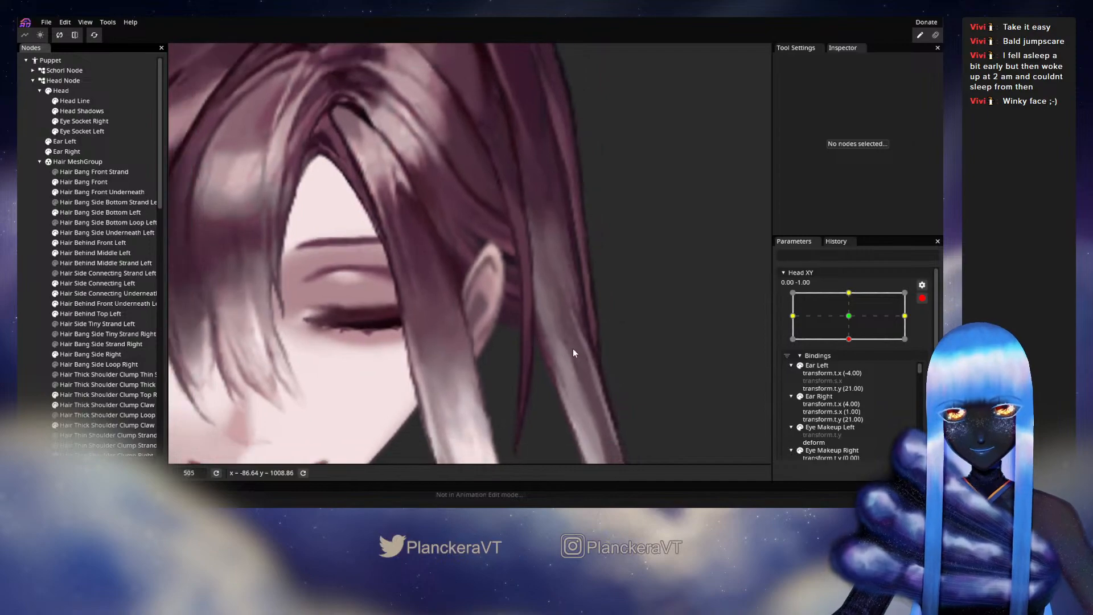
{"action": "left_click", "coordinate": [921, 298]}
{"action": "mouse_move", "coordinate": [854, 368]}
{"action": "left_mouse_down"}
{"action": "mouse_move", "coordinate": [853, 341]}
{"action": "mouse_move", "coordinate": [853, 370]}
{"action": "left_mouse_up"}
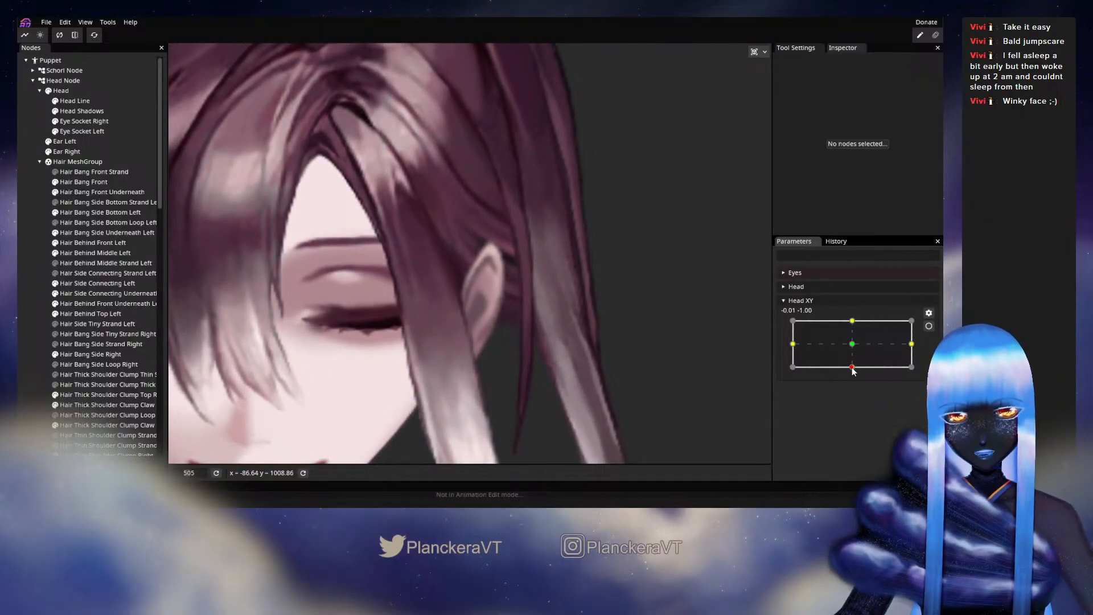
{"action": "left_click", "coordinate": [929, 326]}
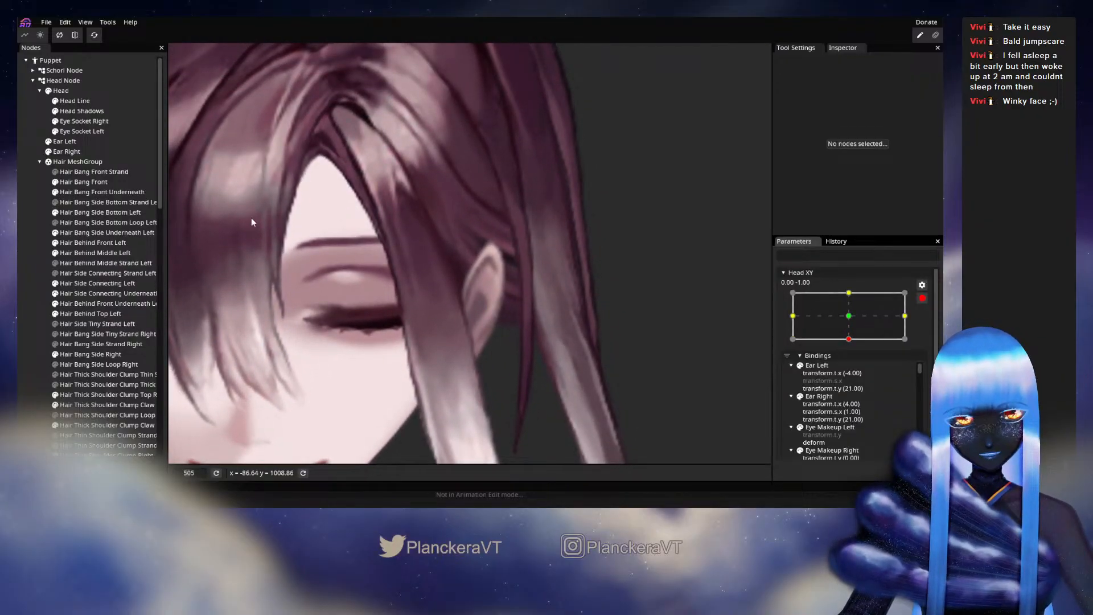
- Refine the Hair Side Connecting Left vertices from the temple to the lower edge behind the left ear, and deselect the part
{"action": "left_click", "coordinate": [91, 283]}
{"action": "scroll", "coordinate": [450, 250], "scroll_direction": "up", "scroll_amount": 3}
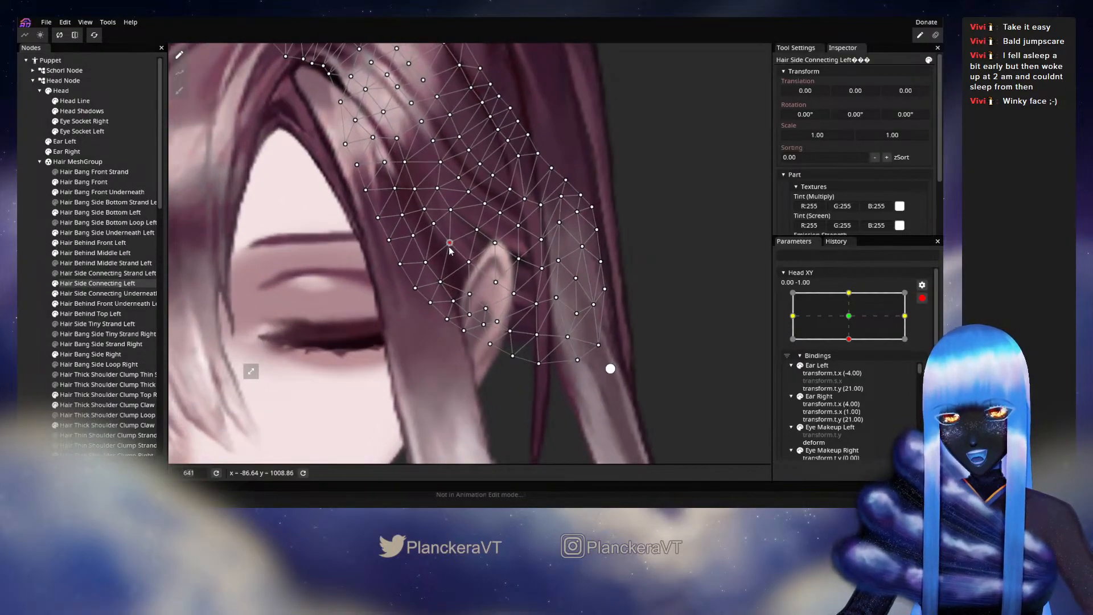
{"action": "left_click_drag", "start_coordinate": [451, 244], "coordinate": [455, 212]}
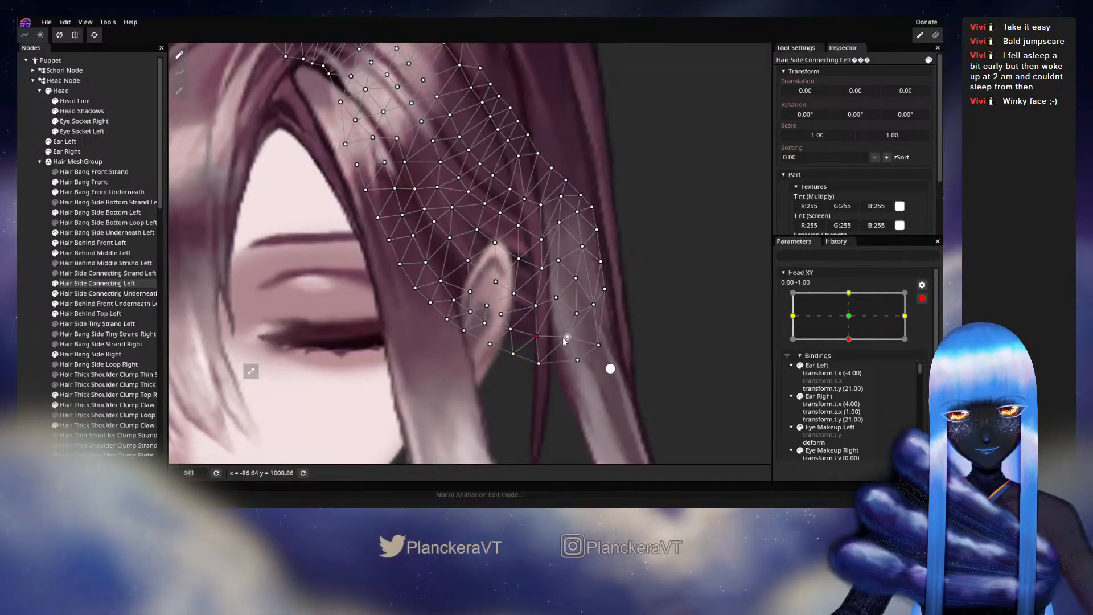
{"action": "left_click", "coordinate": [28, 305]}
- Preview the refined side hair on the face while moving Head XY around the downward tilt, and resume keypoint editing
{"action": "scroll", "coordinate": [582, 367], "scroll_direction": "down", "scroll_amount": 5}
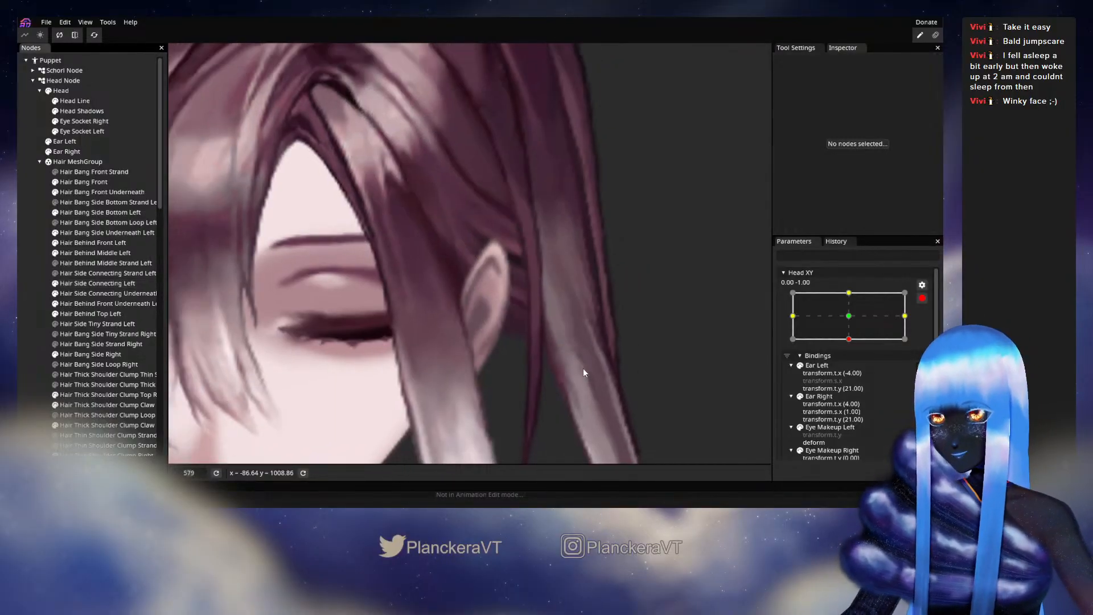
{"action": "left_click", "coordinate": [922, 298]}
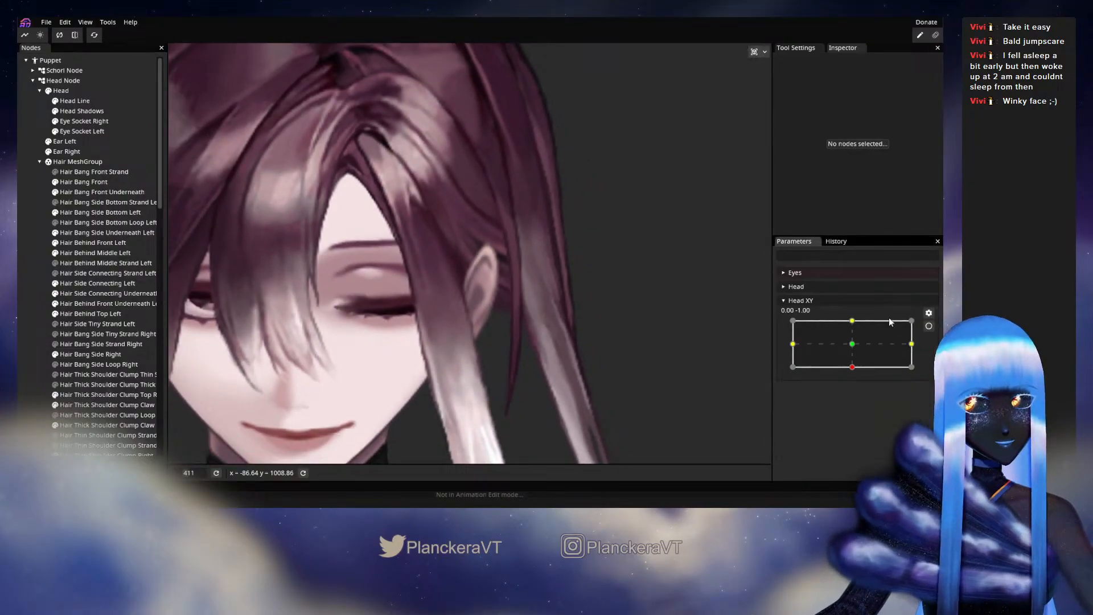
{"action": "mouse_move", "coordinate": [854, 371]}
{"action": "left_mouse_down"}
{"action": "mouse_move", "coordinate": [854, 349]}
{"action": "mouse_move", "coordinate": [851, 367]}
{"action": "left_mouse_up"}
{"action": "left_click", "coordinate": [928, 325]}
- Adjust the Hair Side Connecting Left vertices just above the left ear's tip, and deselect the part
{"action": "scroll", "coordinate": [646, 325], "scroll_direction": "up", "scroll_amount": 5}
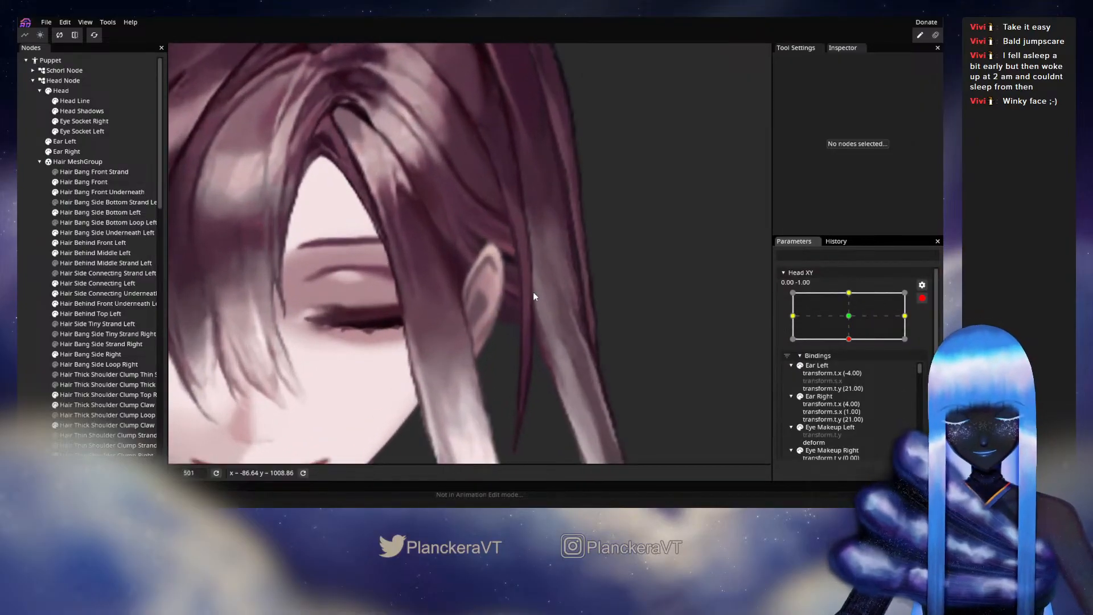
{"action": "left_click", "coordinate": [84, 283]}
{"action": "scroll", "coordinate": [515, 284], "scroll_direction": "up", "scroll_amount": 3}
{"action": "left_click_drag", "start_coordinate": [506, 244], "coordinate": [506, 252]}
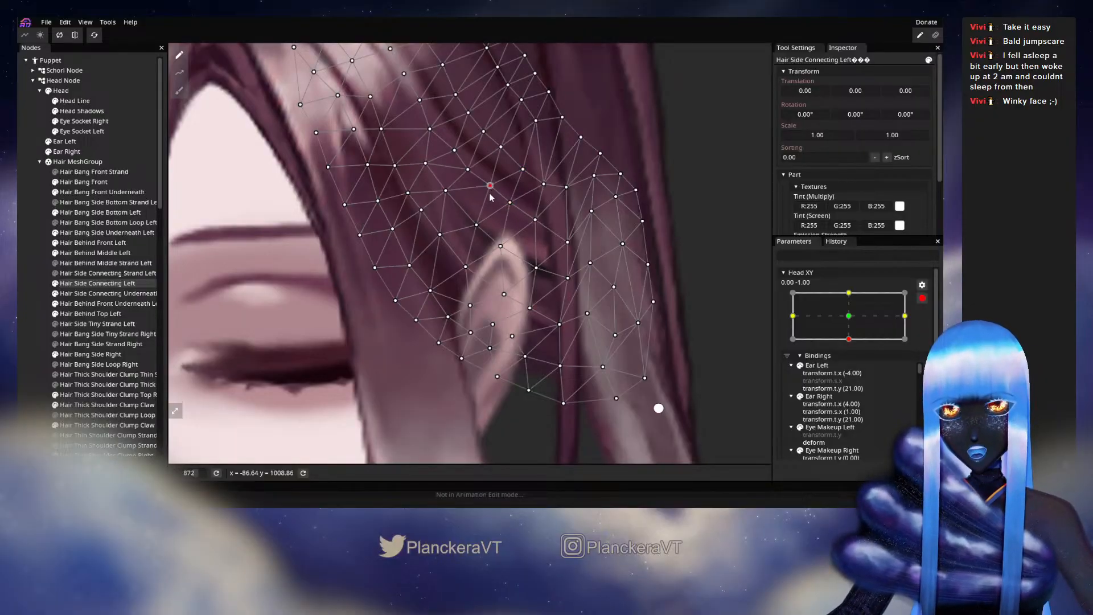
{"action": "left_click", "coordinate": [543, 264]}
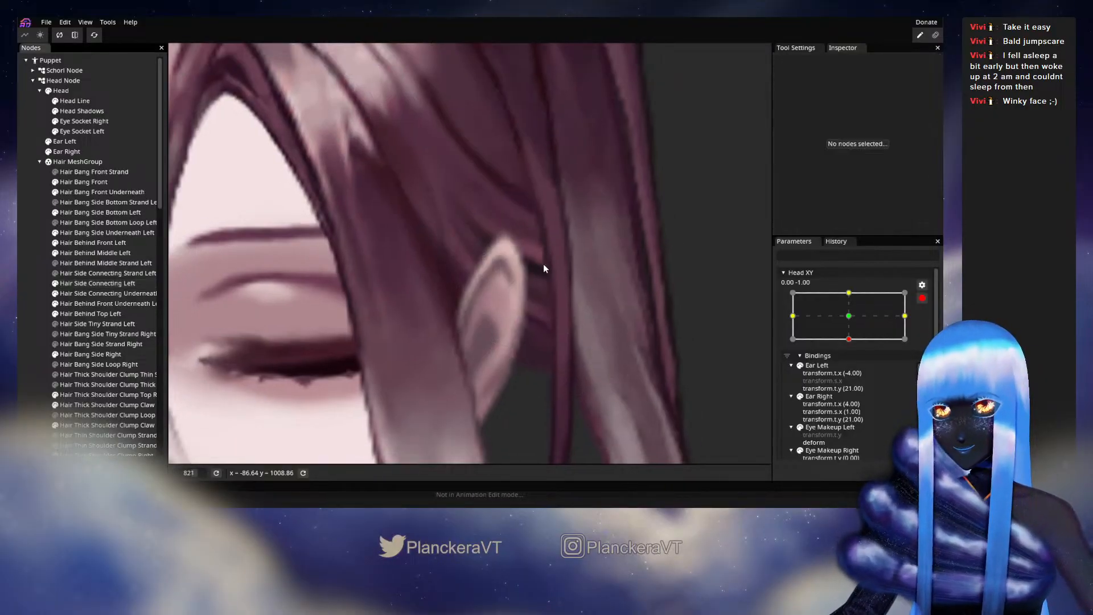
{"action": "scroll", "coordinate": [581, 292], "scroll_direction": "down", "scroll_amount": 5}
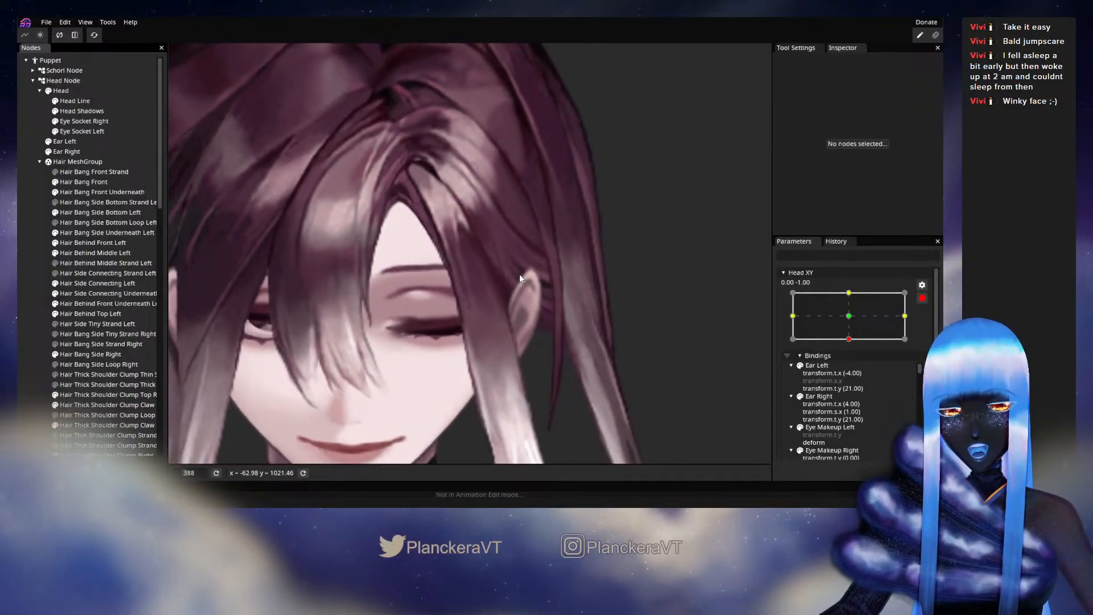
- Check the hair above the left ear with slight Head XY movements around the downward tilt, and rearm the parameter
{"action": "left_click", "coordinate": [922, 298]}
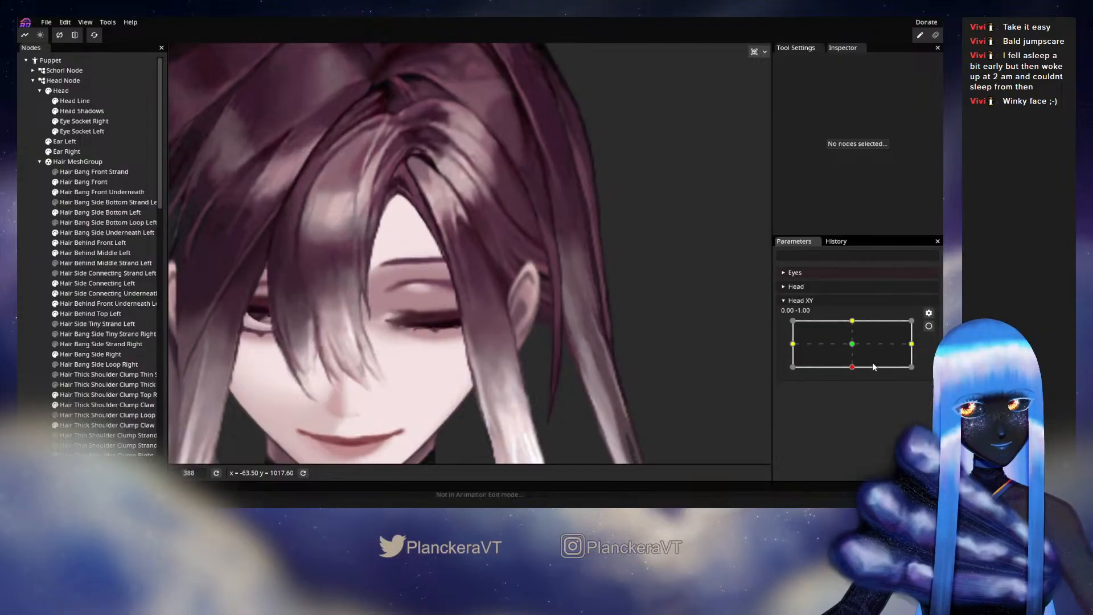
{"action": "left_click", "coordinate": [852, 367]}
{"action": "mouse_move", "coordinate": [852, 368]}
{"action": "left_mouse_down"}
{"action": "mouse_move", "coordinate": [852, 348]}
{"action": "mouse_move", "coordinate": [852, 371]}
{"action": "left_mouse_up"}
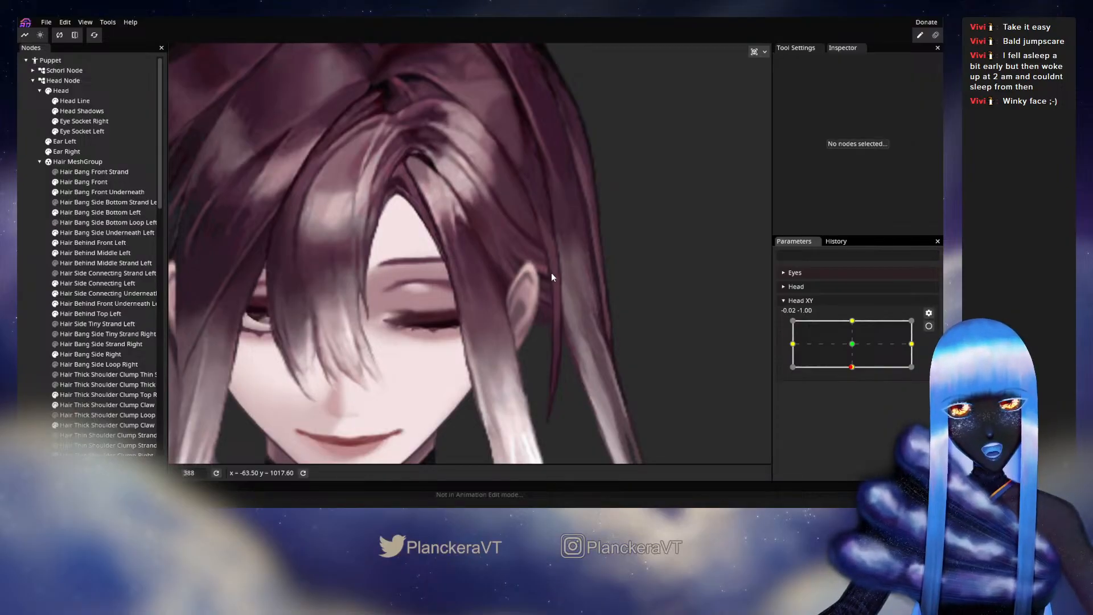
{"action": "left_click", "coordinate": [928, 326]}
{"action": "scroll", "coordinate": [580, 323], "scroll_direction": "up", "scroll_amount": 3}
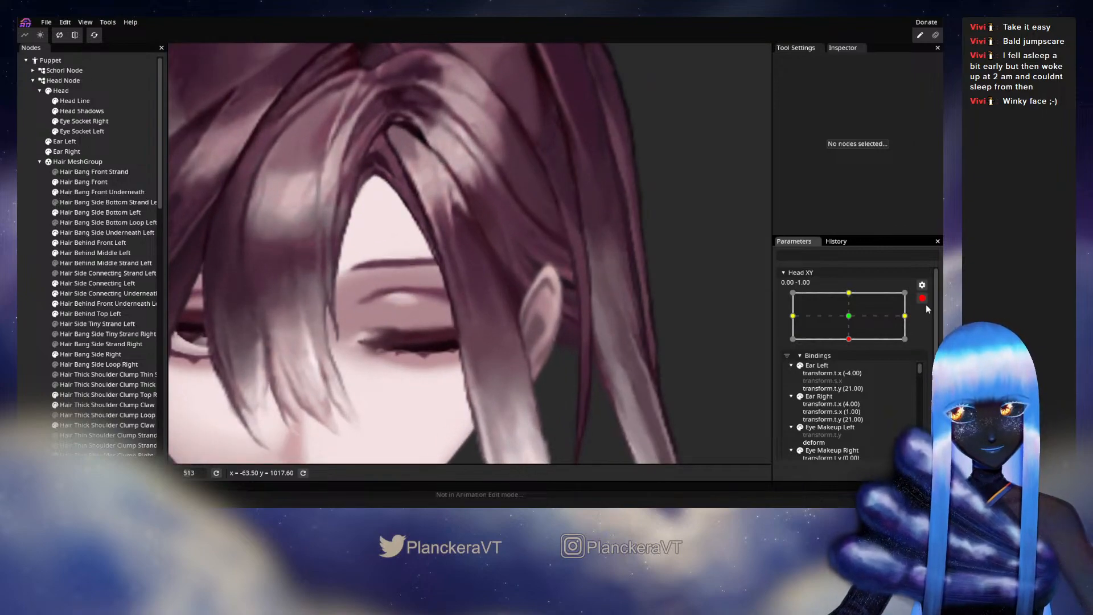
{"action": "left_click", "coordinate": [922, 297]}
{"action": "scroll", "coordinate": [591, 327], "scroll_direction": "down", "scroll_amount": 1}
{"action": "mouse_move", "coordinate": [852, 366]}
{"action": "left_mouse_down"}
{"action": "mouse_move", "coordinate": [852, 343]}
{"action": "mouse_move", "coordinate": [853, 367]}
{"action": "left_mouse_up"}
{"action": "left_click", "coordinate": [928, 326]}
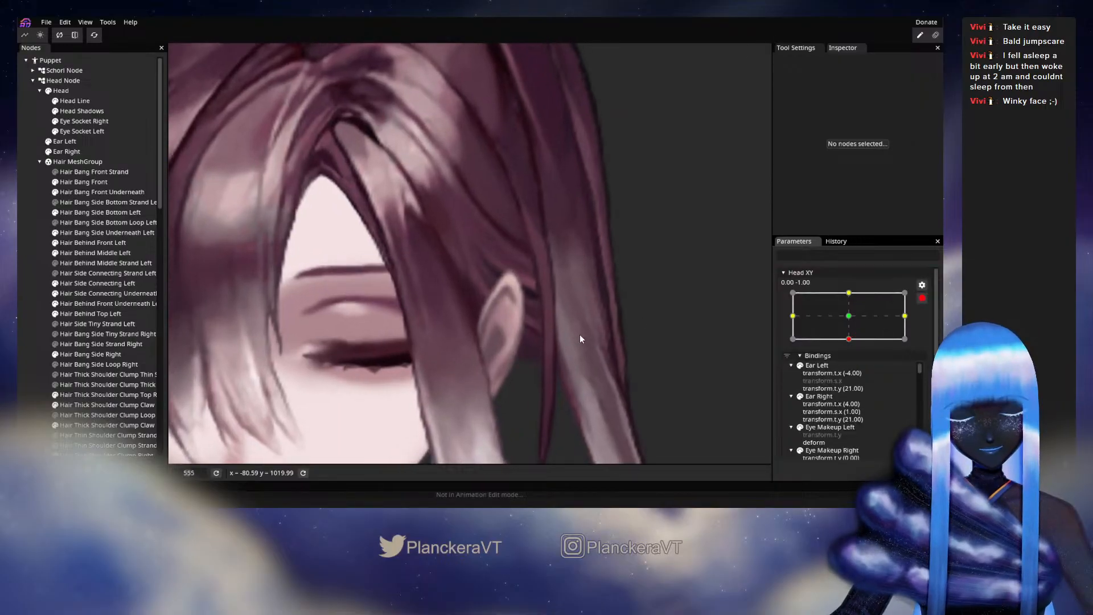
- Lower a Hair Side Connecting Left vertex just behind the left ear and test it at the downward Head XY tilt
{"action": "left_click", "coordinate": [476, 288]}
{"action": "scroll", "coordinate": [492, 281], "scroll_direction": "up", "scroll_amount": 2}
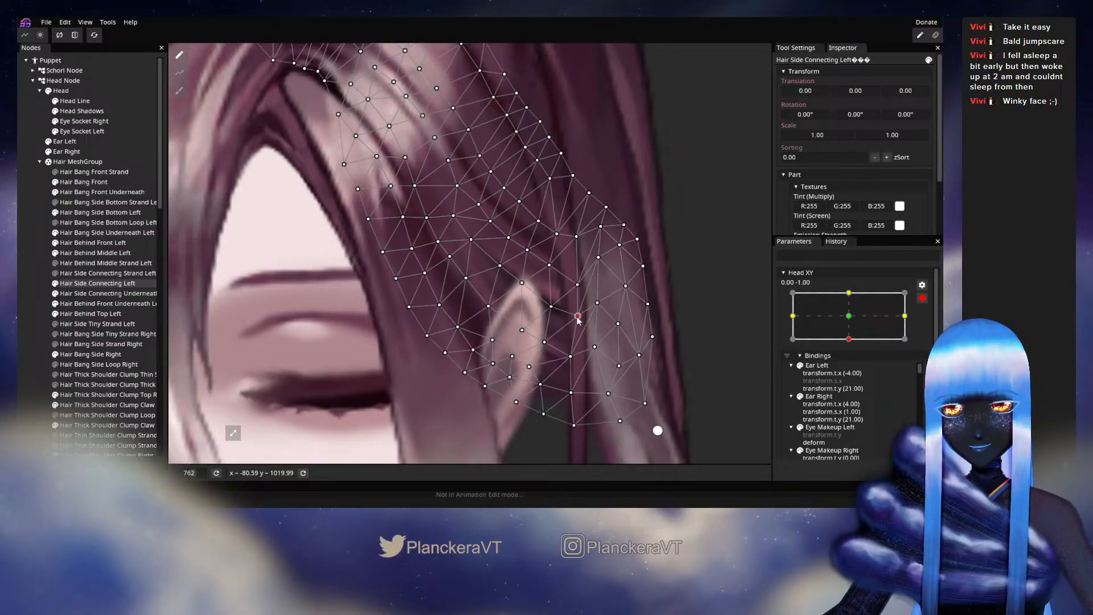
{"action": "left_click_drag", "start_coordinate": [578, 312], "coordinate": [577, 321]}
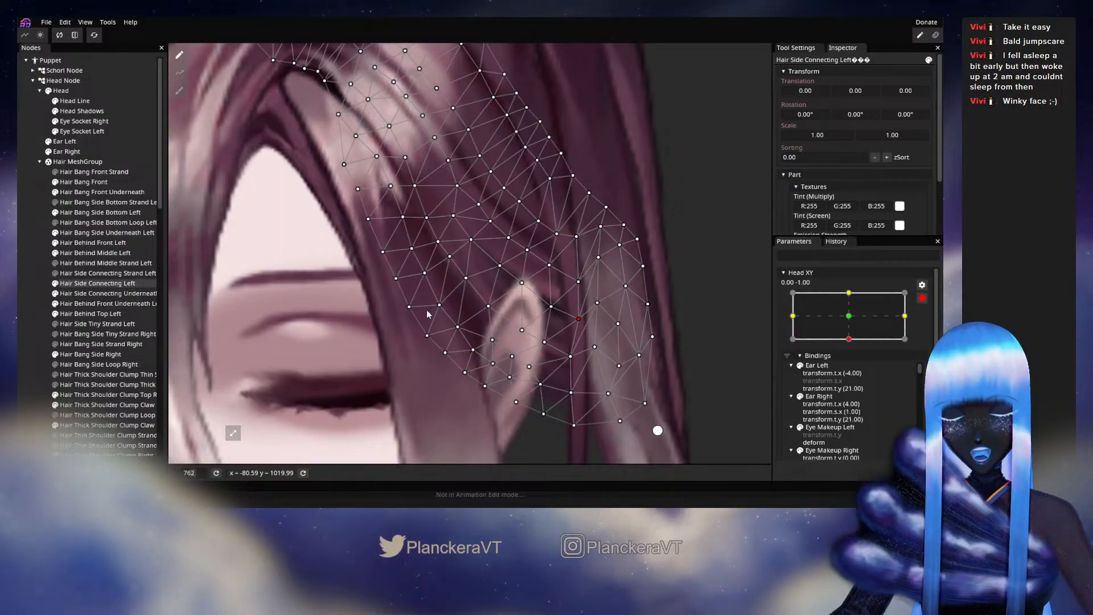
{"action": "left_click", "coordinate": [922, 301]}
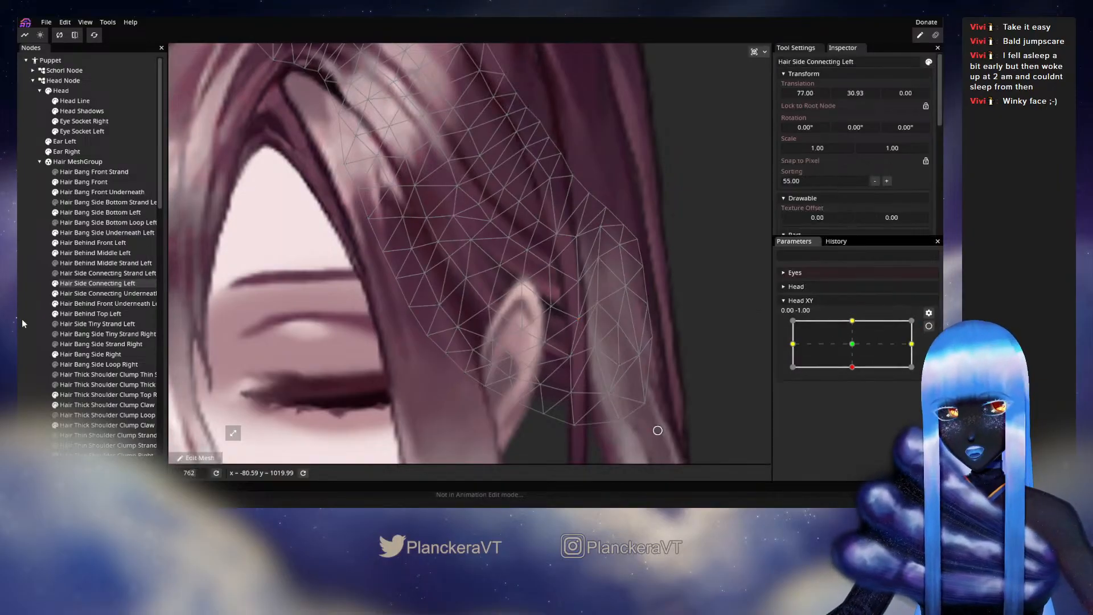
{"action": "left_click_drag", "start_coordinate": [853, 367], "coordinate": [854, 372]}
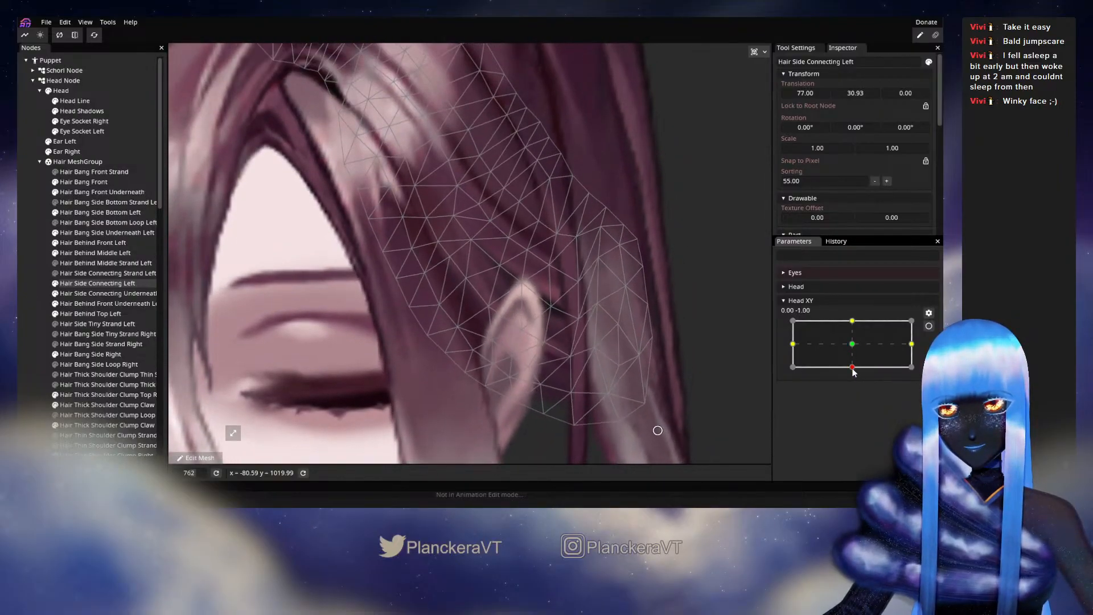
{"action": "left_click", "coordinate": [928, 326]}
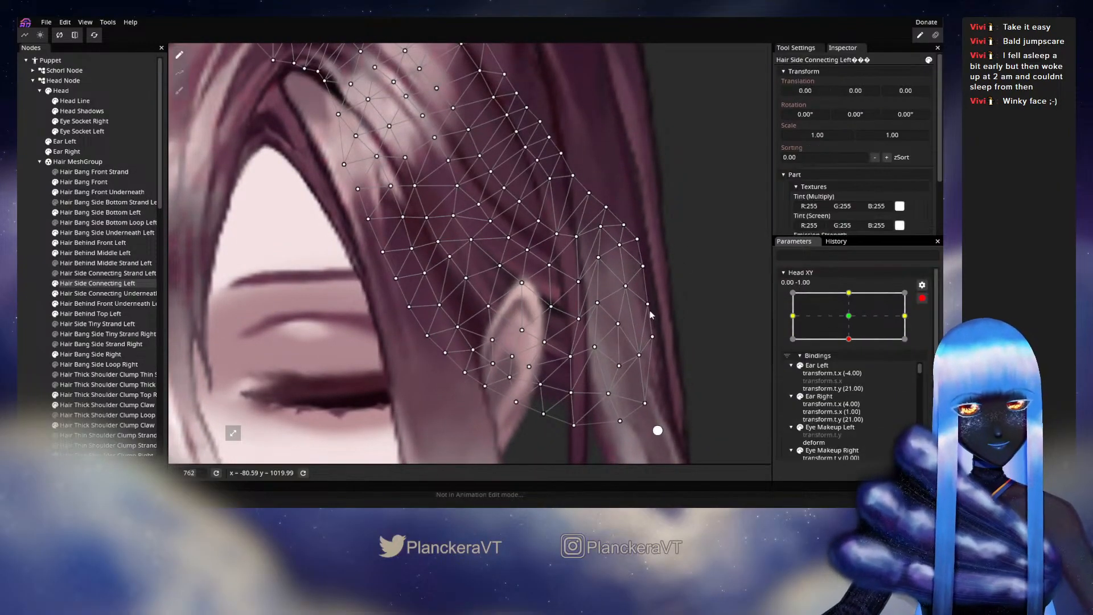
- Push the outer Hair Side Connecting Left vertices behind the left ear downward with a size 54 Circle Brush, and deselect the part
{"action": "left_click", "coordinate": [179, 91]}
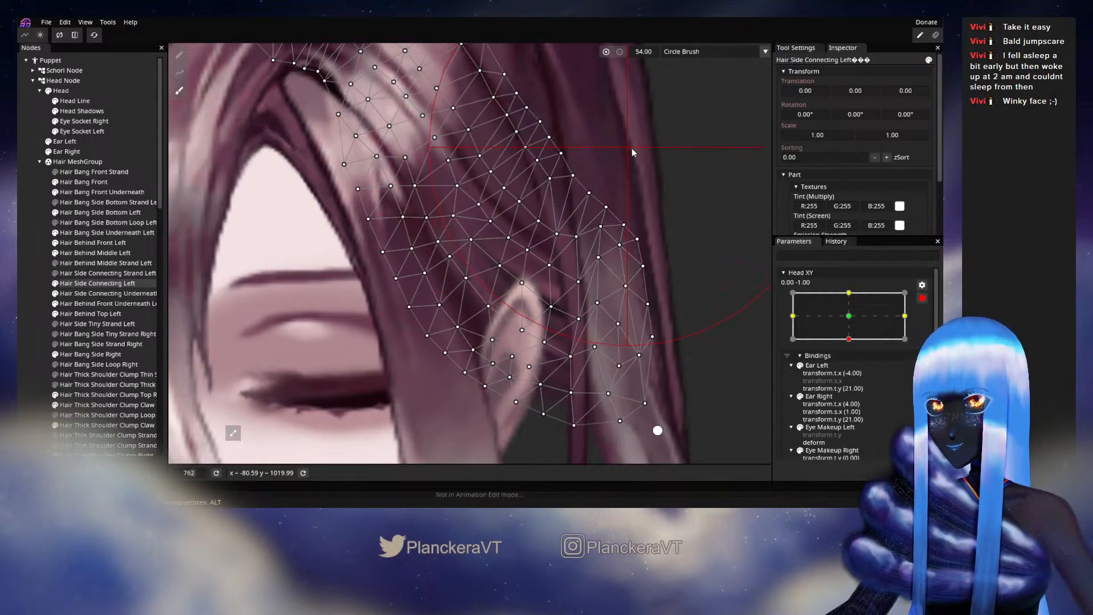
{"action": "mouse_move", "coordinate": [621, 213]}
{"action": "left_mouse_down"}
{"action": "mouse_move", "coordinate": [594, 233]}
{"action": "mouse_move", "coordinate": [620, 226]}
{"action": "mouse_move", "coordinate": [626, 300]}
{"action": "mouse_move", "coordinate": [615, 210]}
{"action": "mouse_move", "coordinate": [612, 296]}
{"action": "left_mouse_up"}
{"action": "left_click_drag", "start_coordinate": [614, 254], "coordinate": [614, 293]}
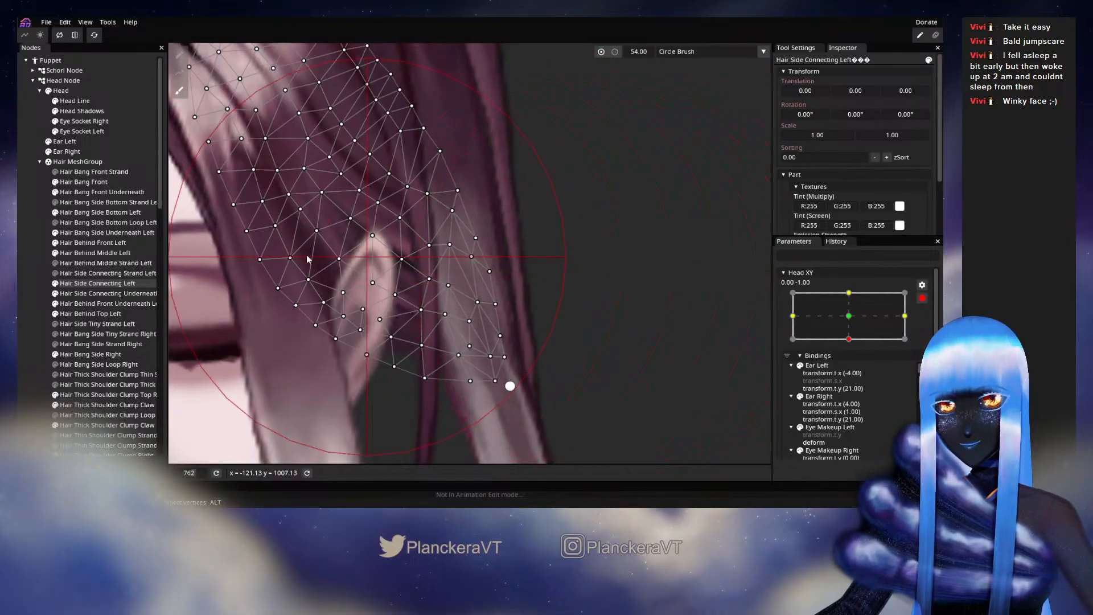
{"action": "left_click", "coordinate": [29, 232]}
{"action": "left_click_drag", "start_coordinate": [516, 290], "coordinate": [618, 298]}
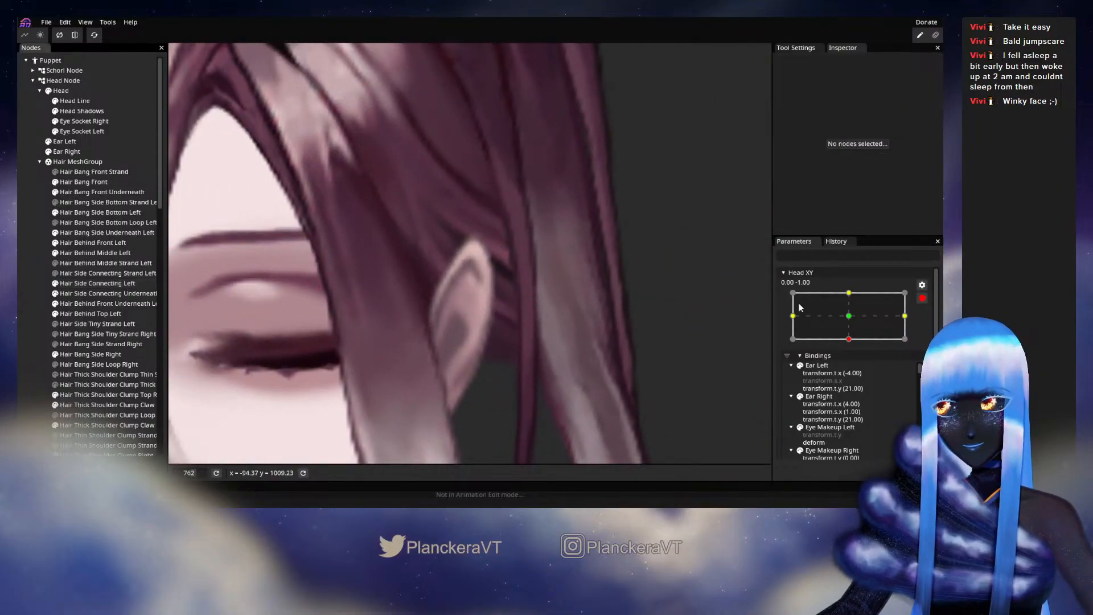
- Examine the Hair Side Connecting Left mesh around the ear while moving Head XY between near-neutral and the full downward tilt
{"action": "left_click", "coordinate": [921, 298]}
{"action": "left_click", "coordinate": [98, 282]}
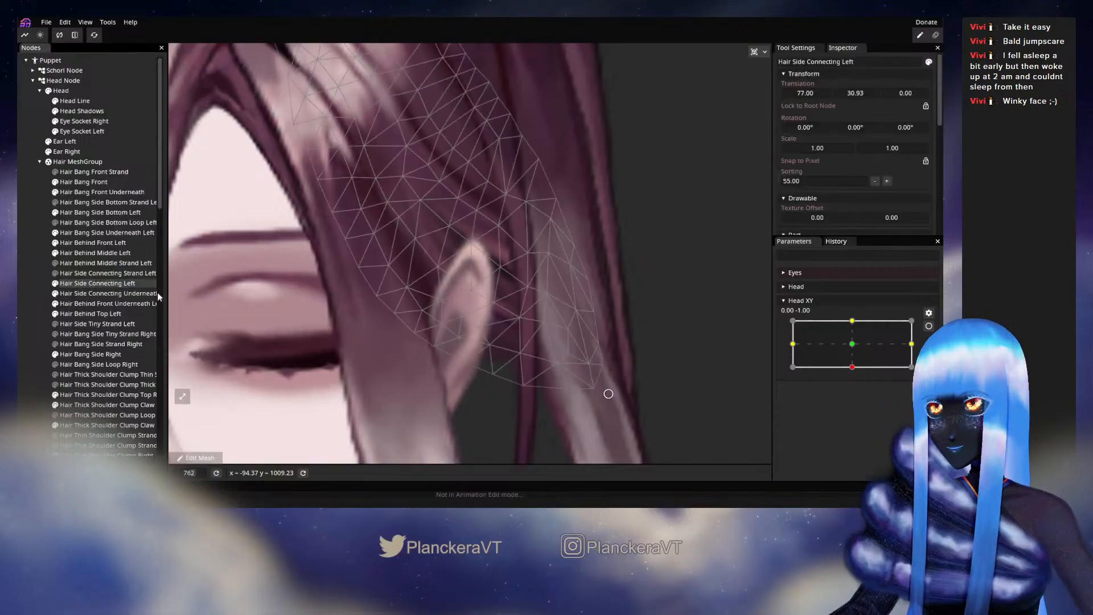
{"action": "left_click_drag", "start_coordinate": [852, 367], "coordinate": [853, 350]}
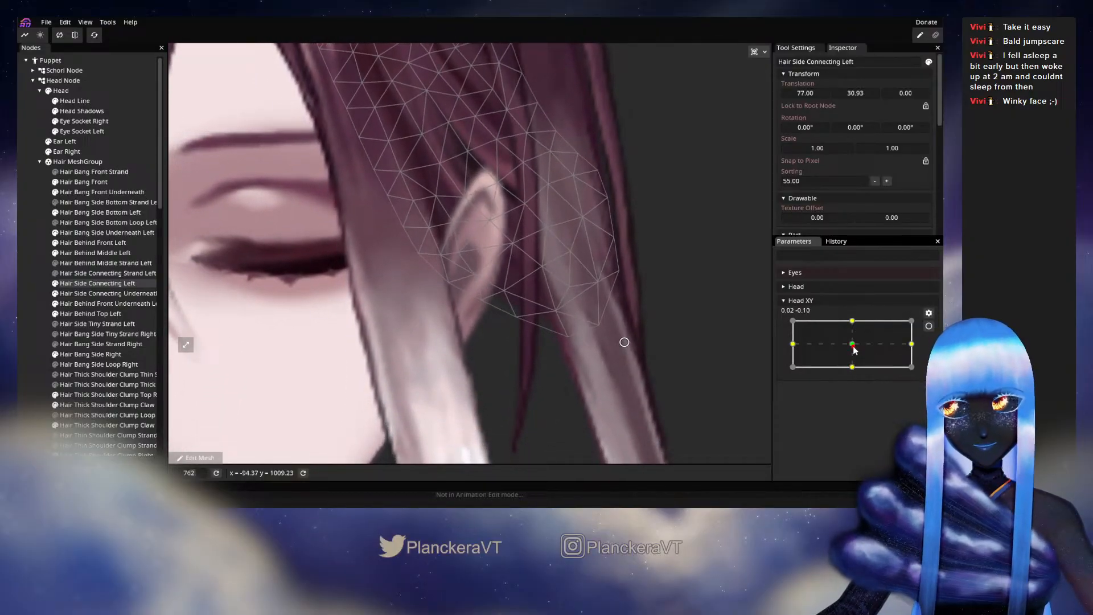
{"action": "left_click_drag", "start_coordinate": [854, 350], "coordinate": [850, 370]}
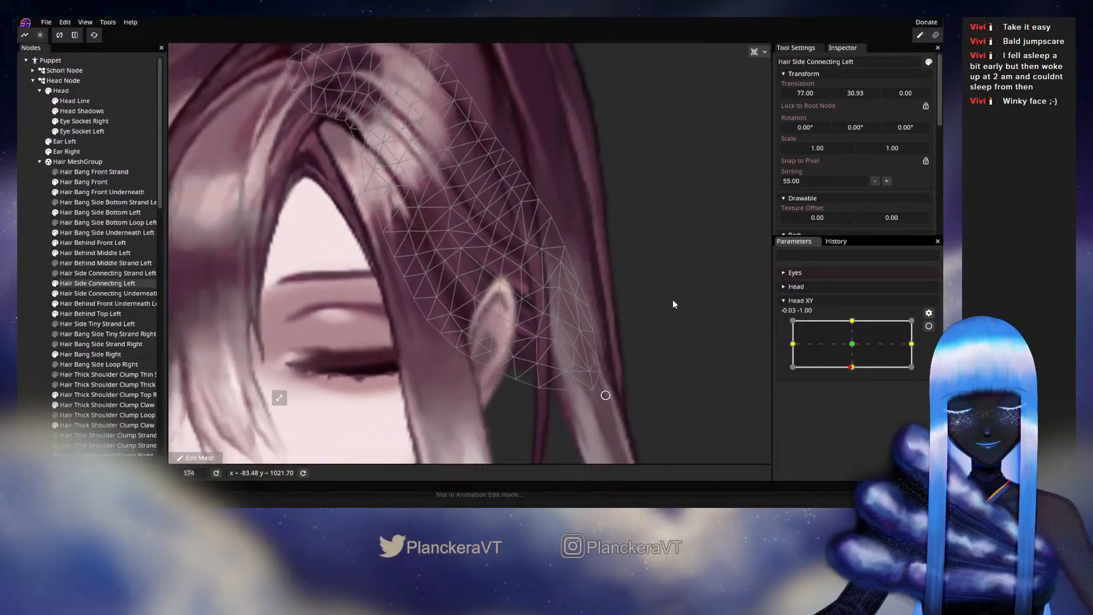
{"action": "left_click_drag", "start_coordinate": [850, 370], "coordinate": [852, 357]}
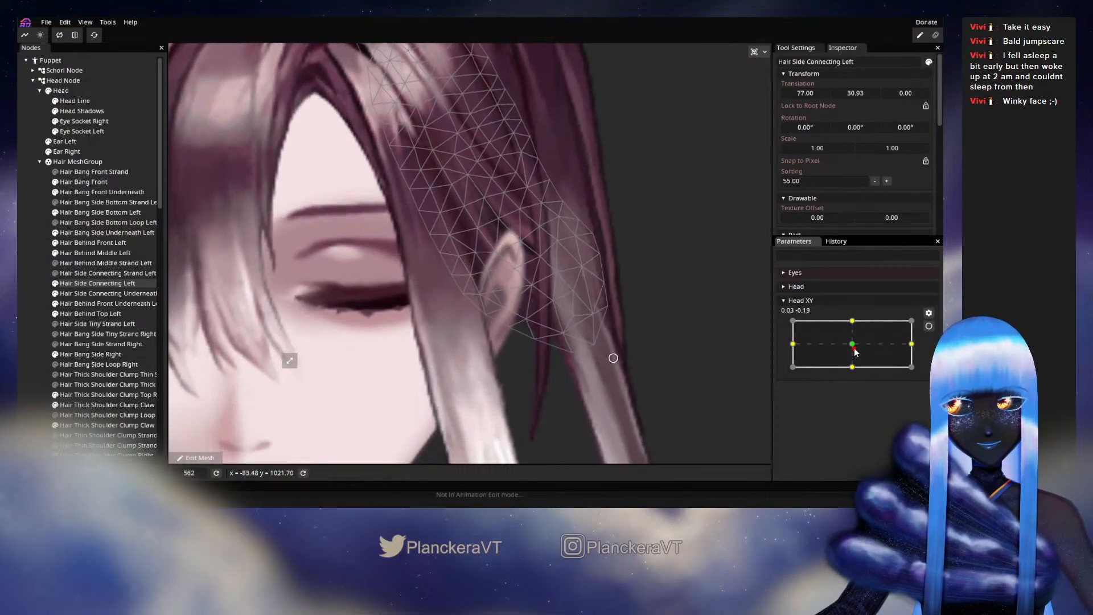
{"action": "left_click_drag", "start_coordinate": [852, 357], "coordinate": [849, 372]}
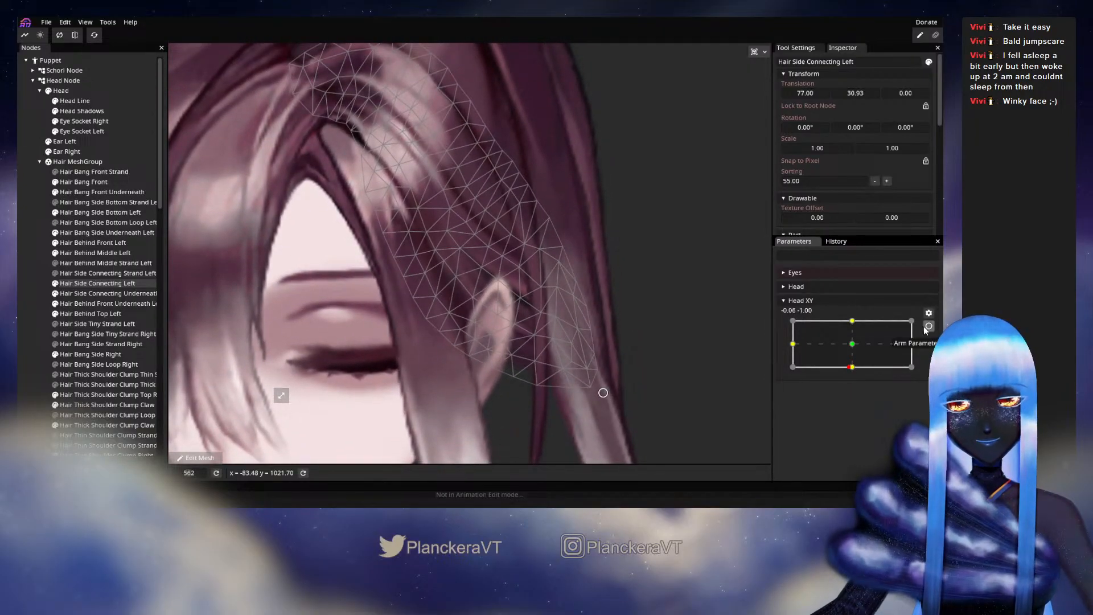
{"action": "scroll", "coordinate": [661, 335], "scroll_direction": "up", "scroll_amount": 3}
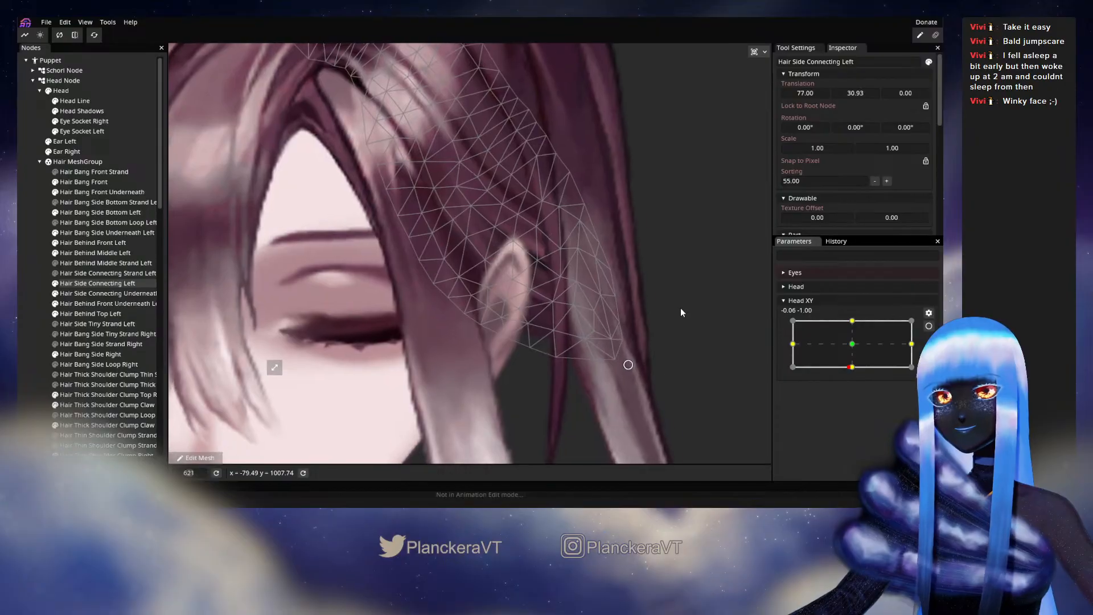
{"action": "scroll", "coordinate": [681, 313], "scroll_direction": "up", "scroll_amount": 1}
{"action": "scroll", "coordinate": [701, 336], "scroll_direction": "down", "scroll_amount": 2}
{"action": "scroll", "coordinate": [701, 348], "scroll_direction": "down", "scroll_amount": 1}
{"action": "left_click_drag", "start_coordinate": [698, 317], "coordinate": [700, 367]}
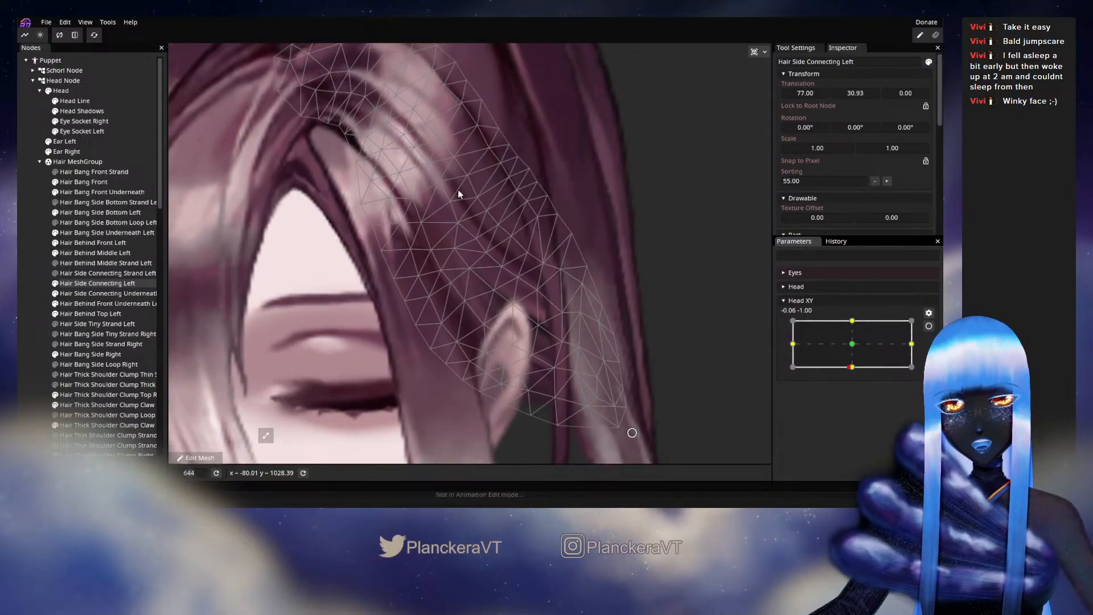
{"action": "mouse_move", "coordinate": [861, 368]}
{"action": "left_mouse_down"}
{"action": "mouse_move", "coordinate": [852, 348]}
{"action": "mouse_move", "coordinate": [852, 375]}
{"action": "mouse_move", "coordinate": [851, 345]}
{"action": "mouse_move", "coordinate": [849, 374]}
{"action": "left_mouse_up"}
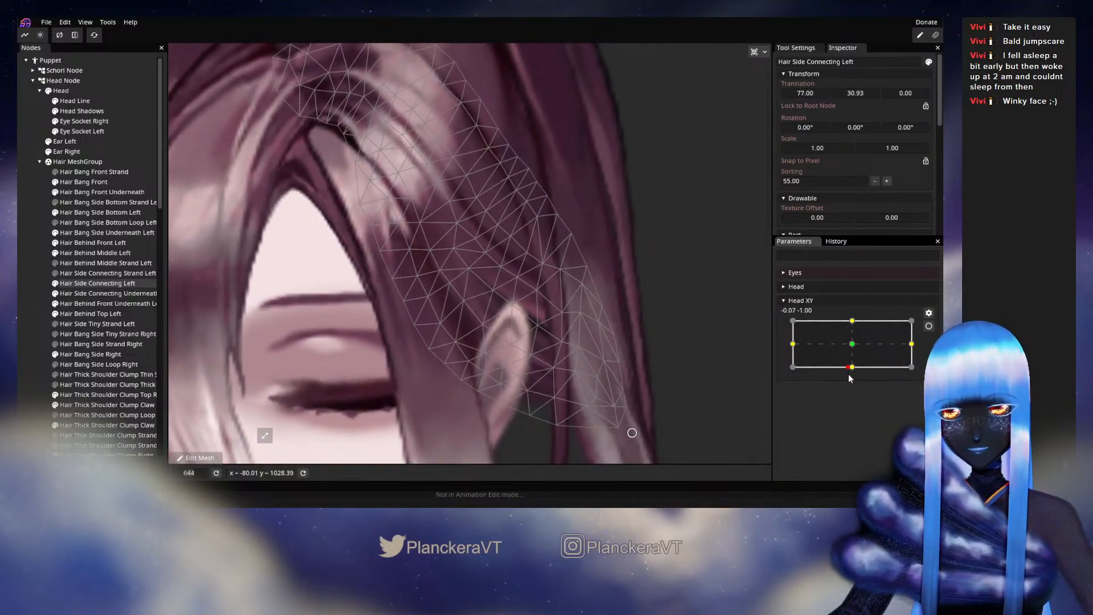
- Rearm Head XY and adjust the Hair Side Connecting Left vertices at the left ear's tip and just behind it
{"action": "left_click", "coordinate": [928, 325]}
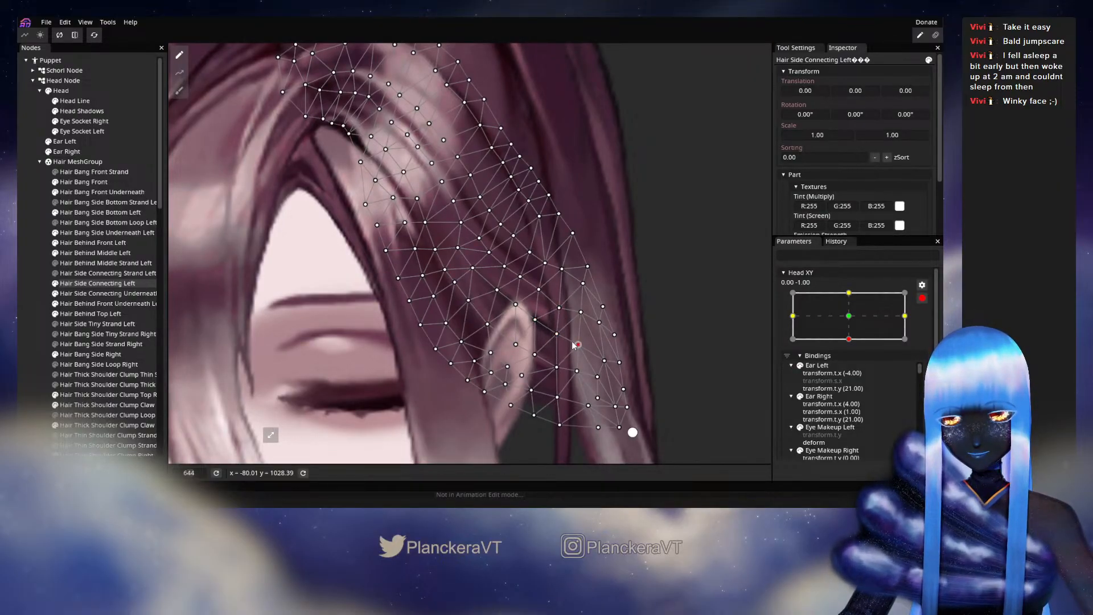
{"action": "left_click_drag", "start_coordinate": [515, 305], "coordinate": [512, 302]}
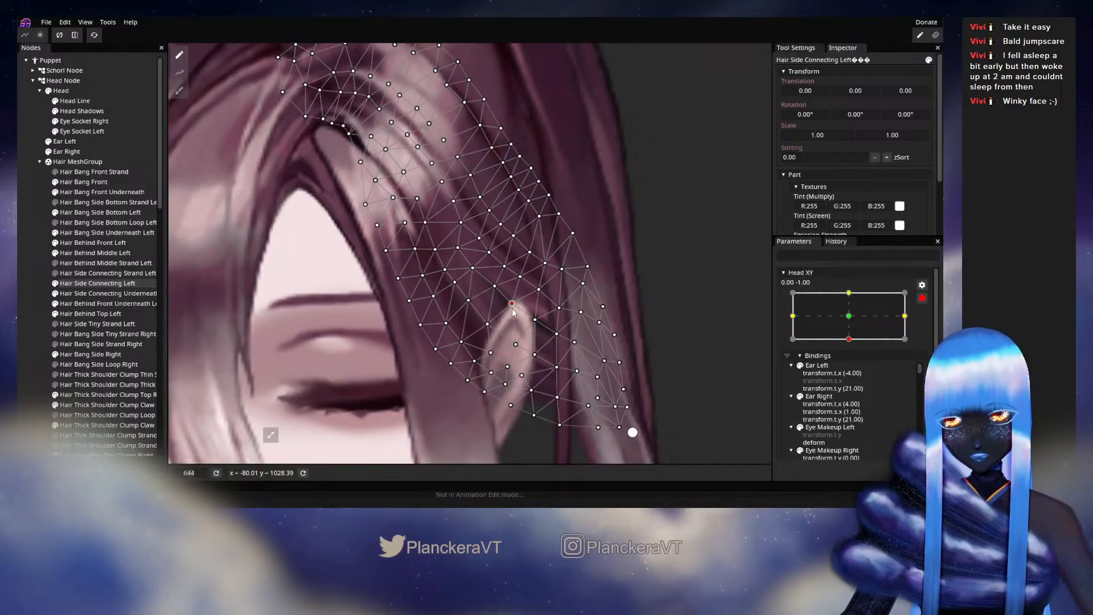
{"action": "left_click", "coordinate": [535, 321]}
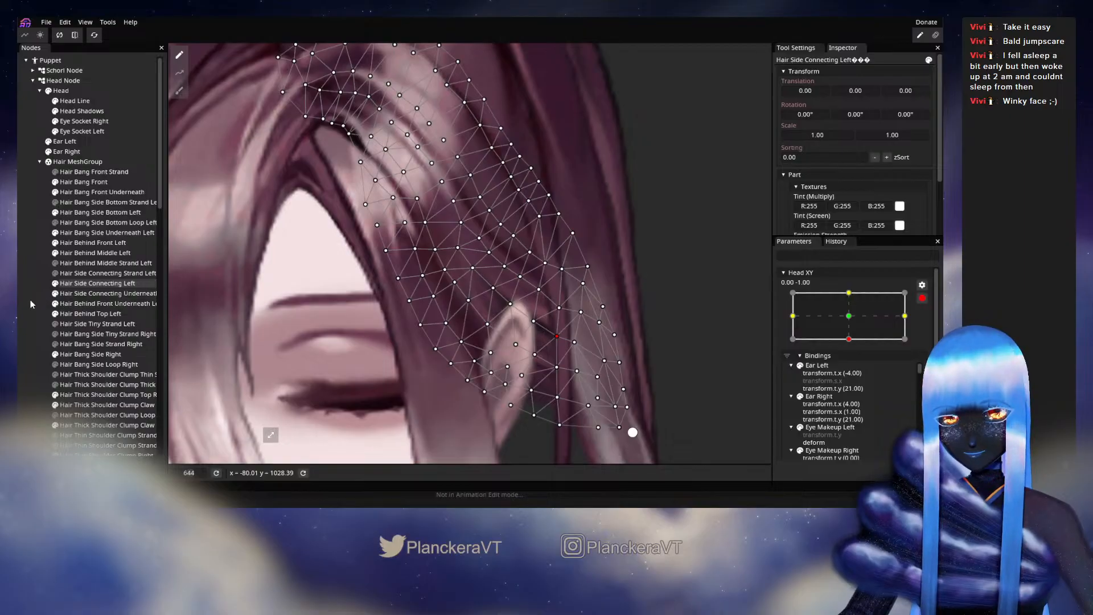
- Disarm Head XY and preview the ear-tip hair from the downward tilt to near-neutral and back
{"action": "left_click", "coordinate": [922, 297]}
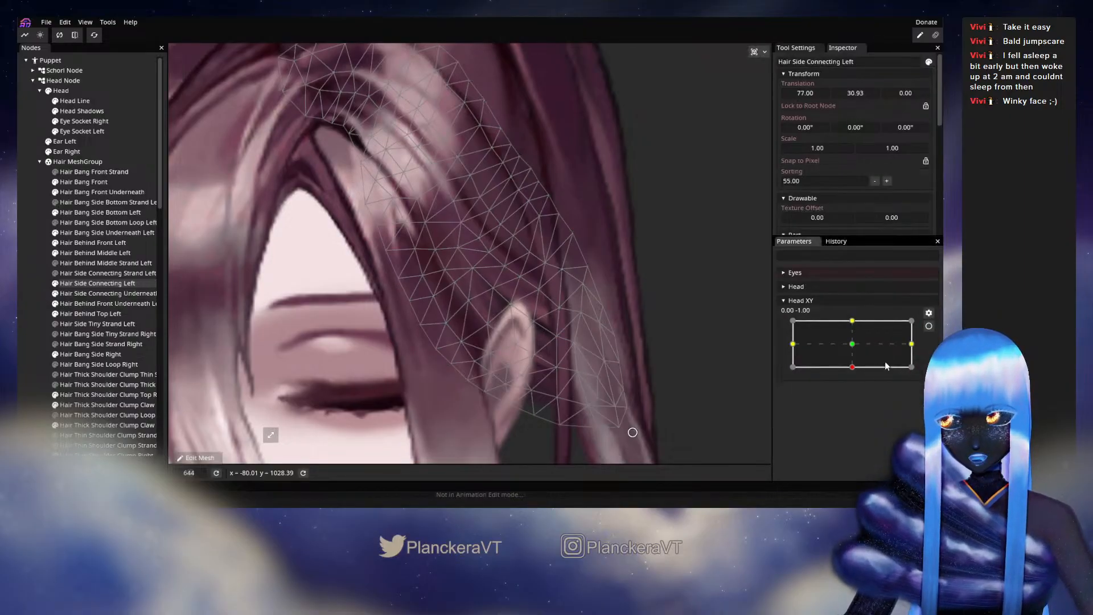
{"action": "left_click_drag", "start_coordinate": [852, 370], "coordinate": [853, 349]}
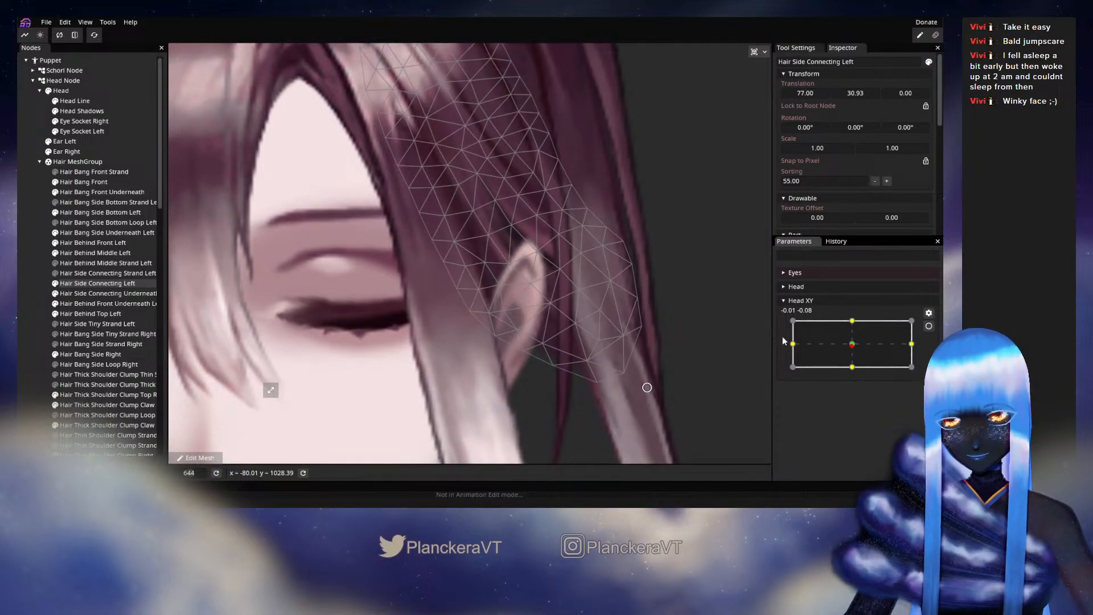
{"action": "left_click_drag", "start_coordinate": [853, 349], "coordinate": [852, 369]}
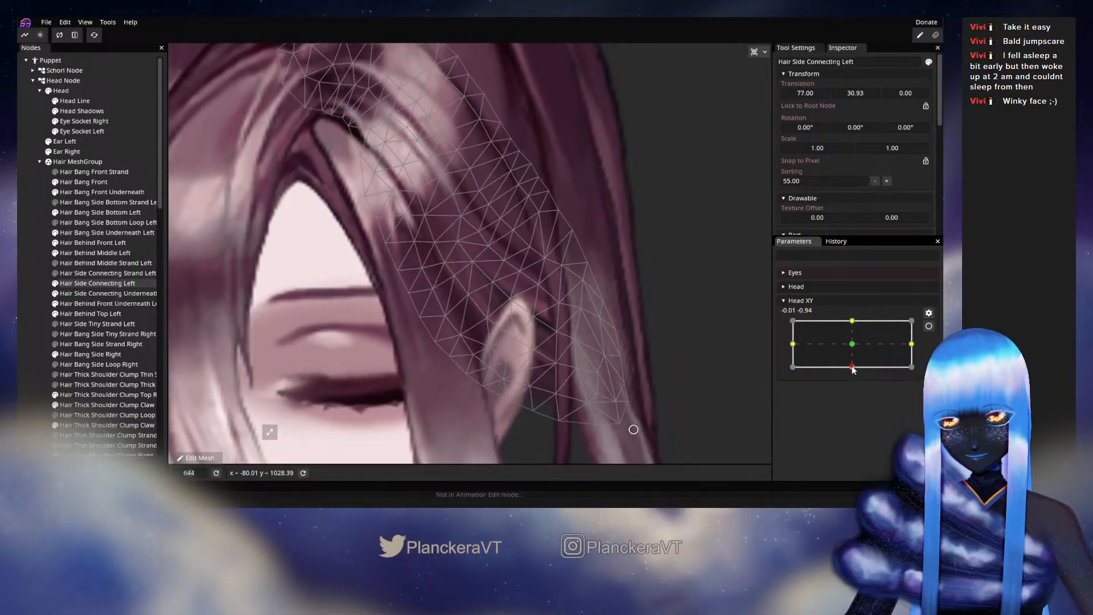
- Rearm Head XY at the full downward tilt and adjust the Hair Side Connecting Left vertices in front of and behind the left ear
{"action": "left_click", "coordinate": [928, 327]}
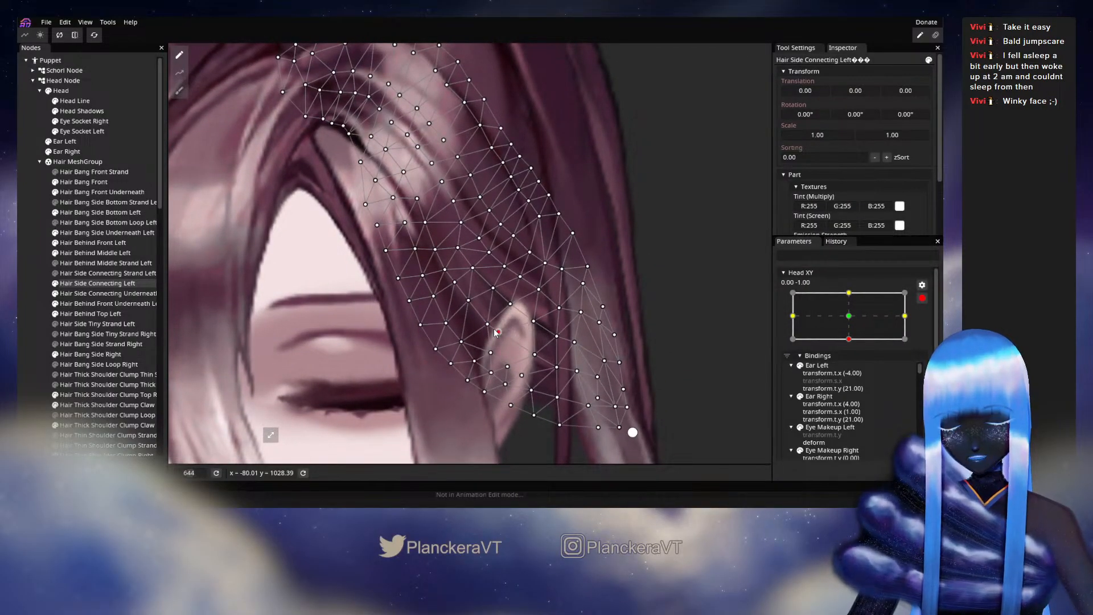
{"action": "left_click_drag", "start_coordinate": [489, 329], "coordinate": [466, 266]}
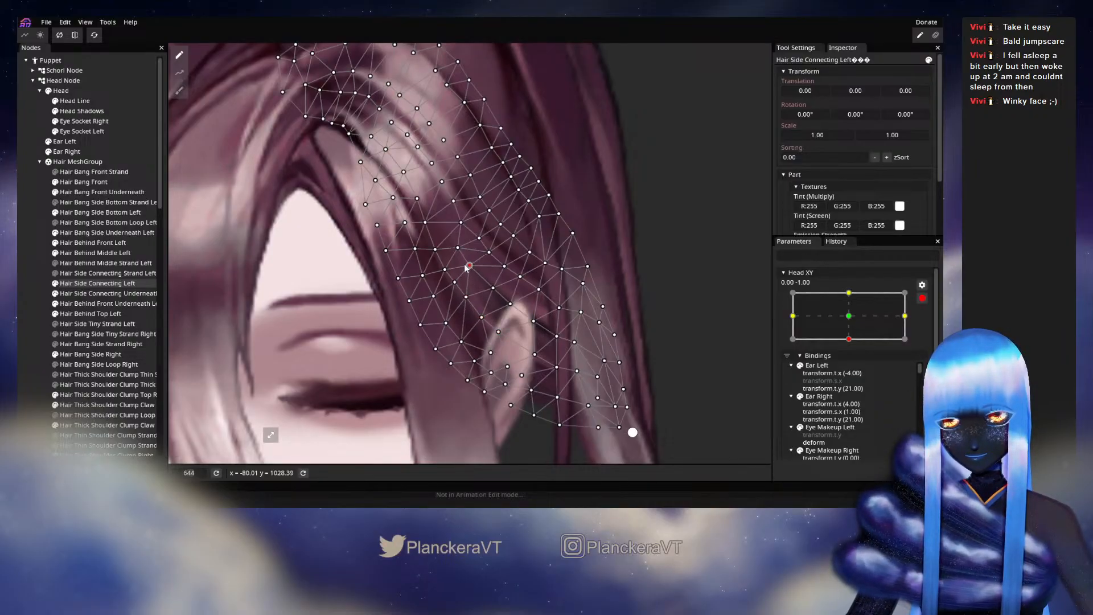
{"action": "left_click_drag", "start_coordinate": [450, 329], "coordinate": [445, 322]}
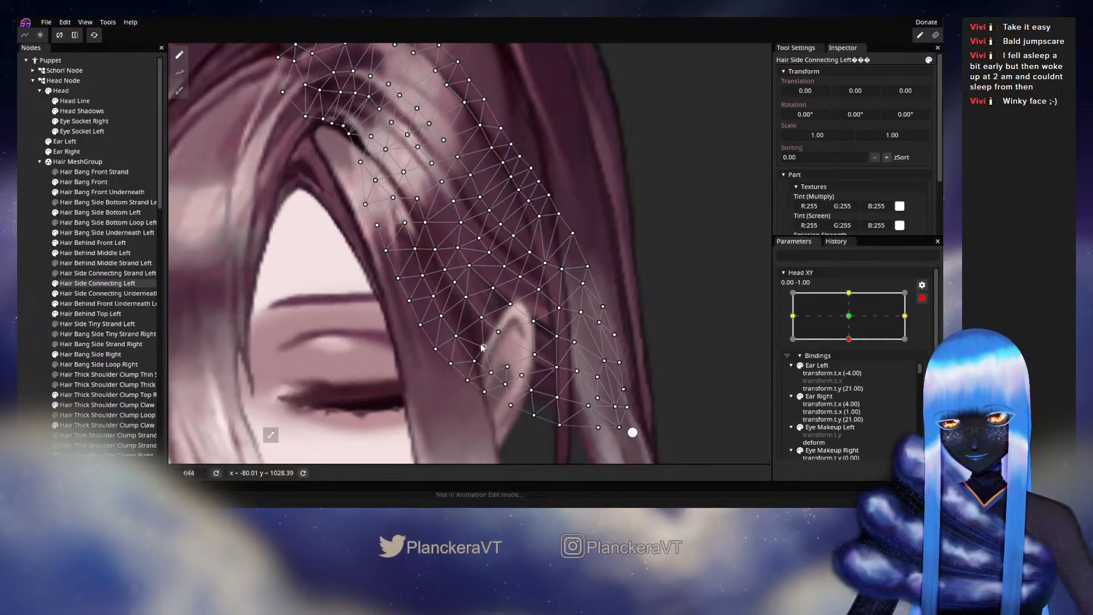
{"action": "left_click_drag", "start_coordinate": [491, 373], "coordinate": [554, 375]}
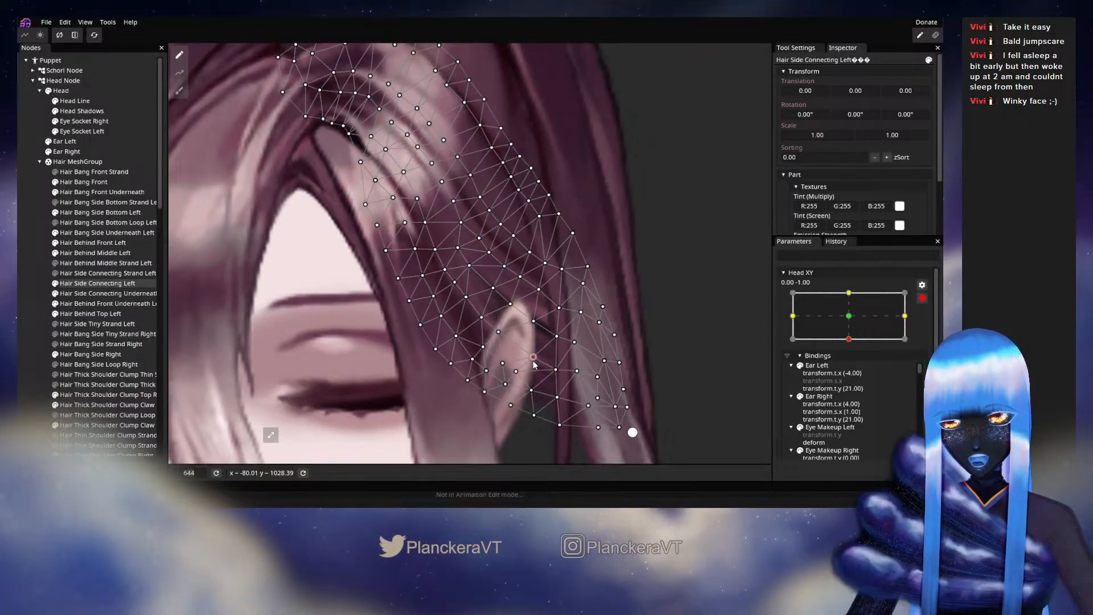
{"action": "left_click_drag", "start_coordinate": [529, 389], "coordinate": [528, 396]}
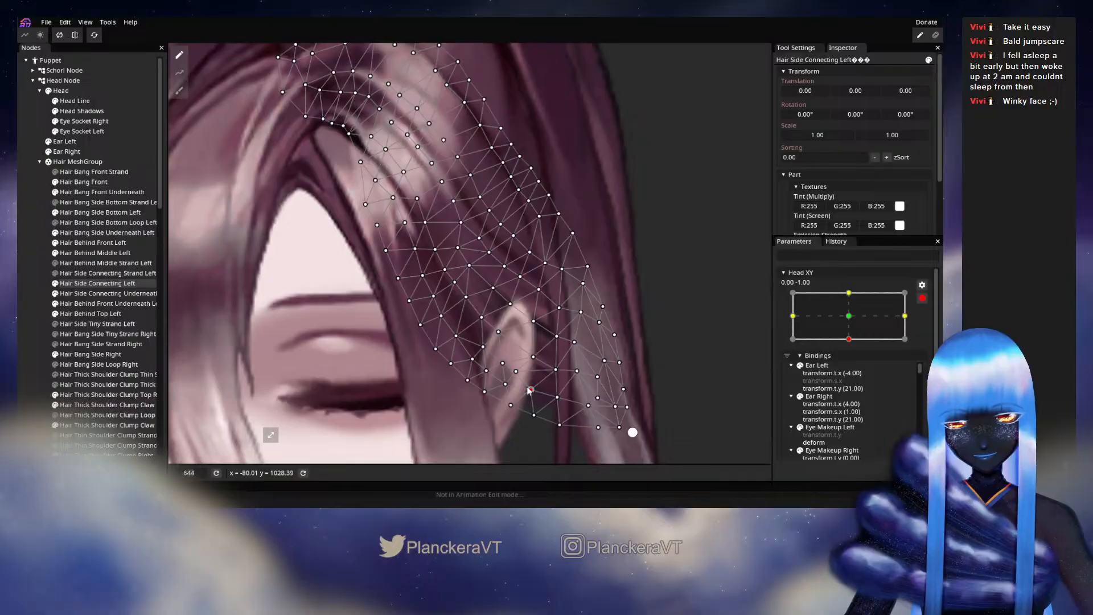
- Deselect the part, disarm Head XY and preview the hair around the left ear between the downward tilt and near-neutral
{"action": "left_click", "coordinate": [36, 345]}
{"action": "left_click", "coordinate": [922, 300]}
{"action": "mouse_move", "coordinate": [851, 367]}
{"action": "left_mouse_down"}
{"action": "mouse_move", "coordinate": [851, 344]}
{"action": "mouse_move", "coordinate": [850, 367]}
{"action": "left_mouse_up"}
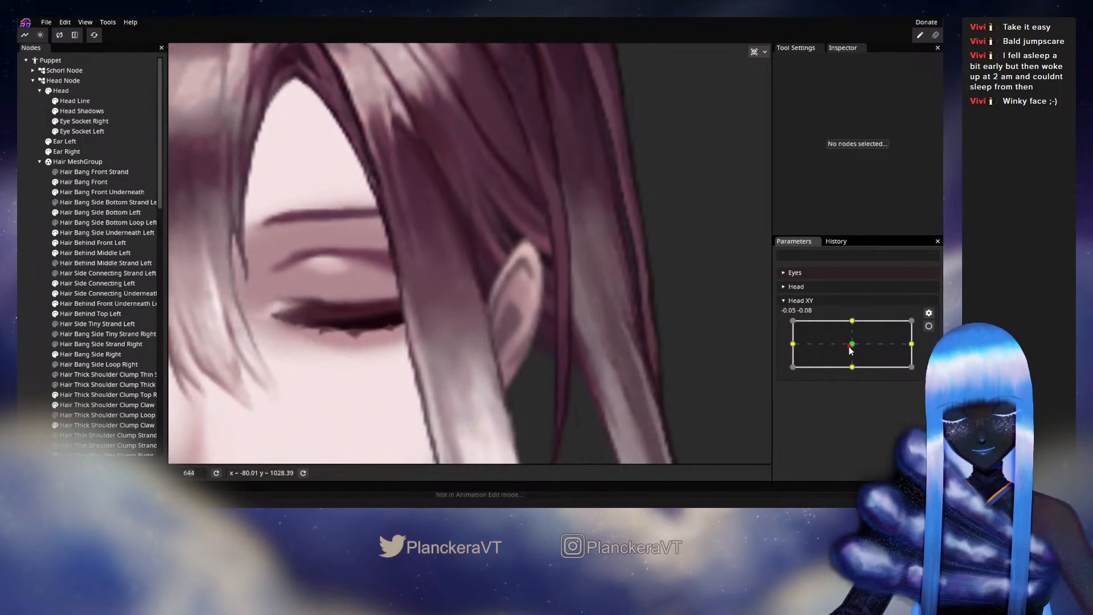
- Rearm Head XY, adjust the Hair Side Connecting Left vertices above and in front of the left ear, and preview the disarmed tilt
{"action": "left_click", "coordinate": [928, 328]}
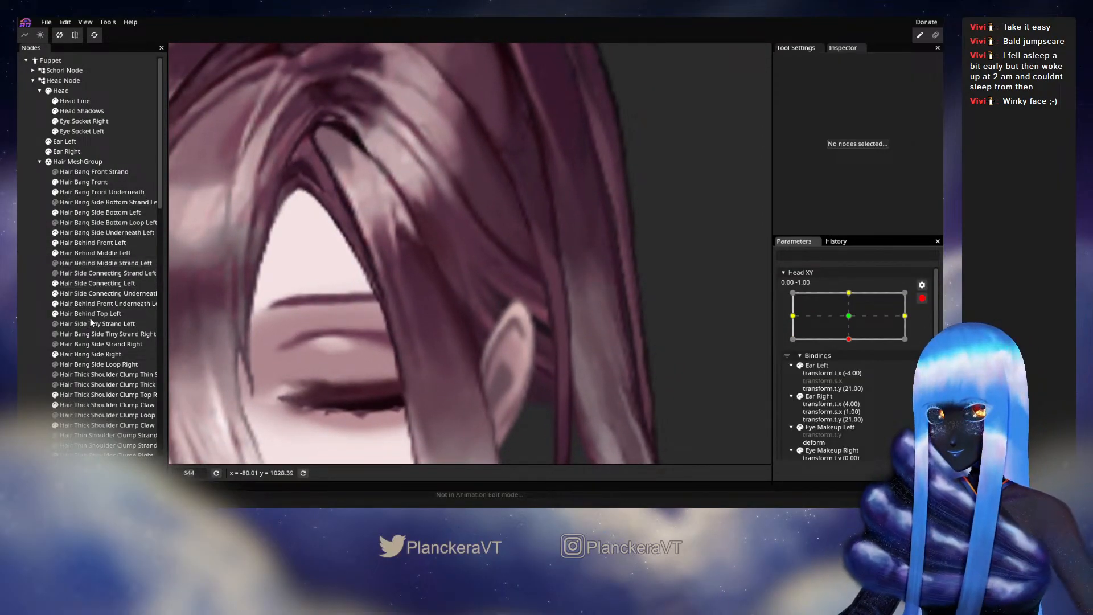
{"action": "left_click", "coordinate": [96, 283]}
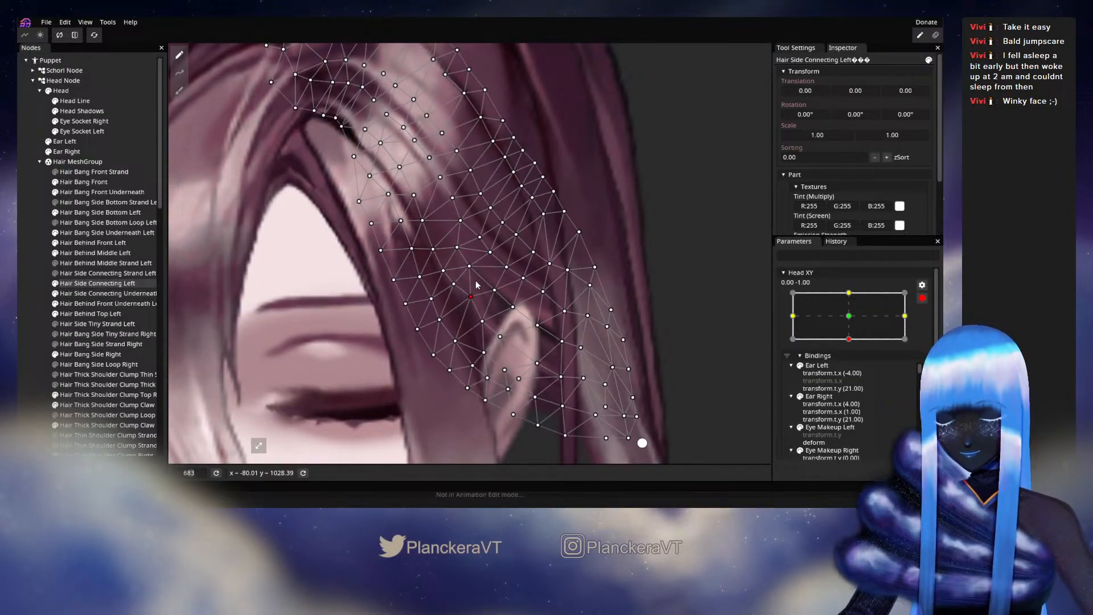
{"action": "left_click_drag", "start_coordinate": [477, 273], "coordinate": [481, 271]}
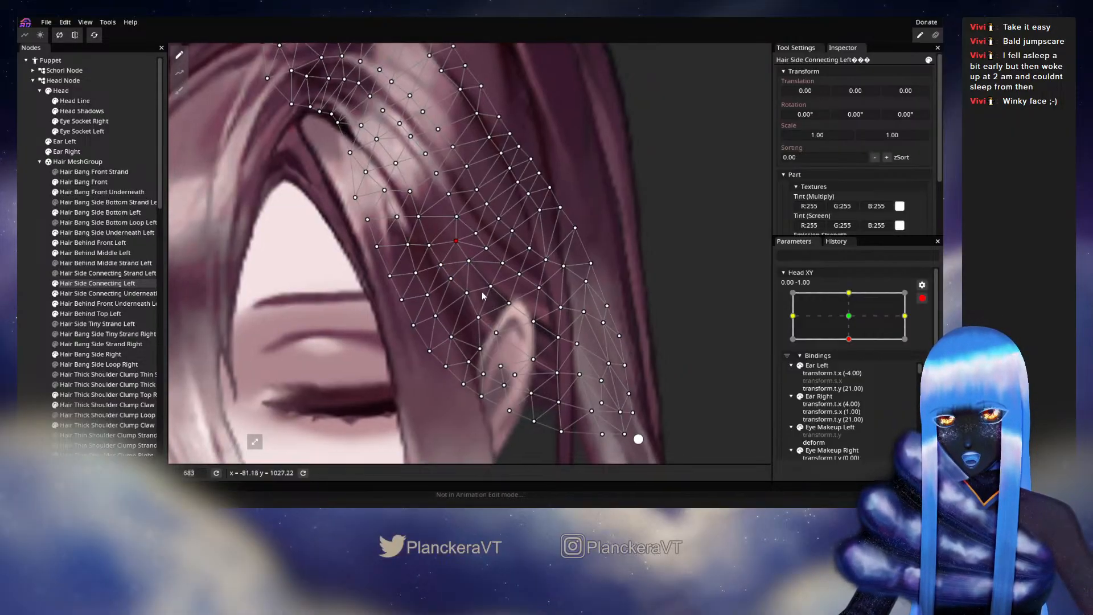
{"action": "left_click_drag", "start_coordinate": [445, 300], "coordinate": [447, 297]}
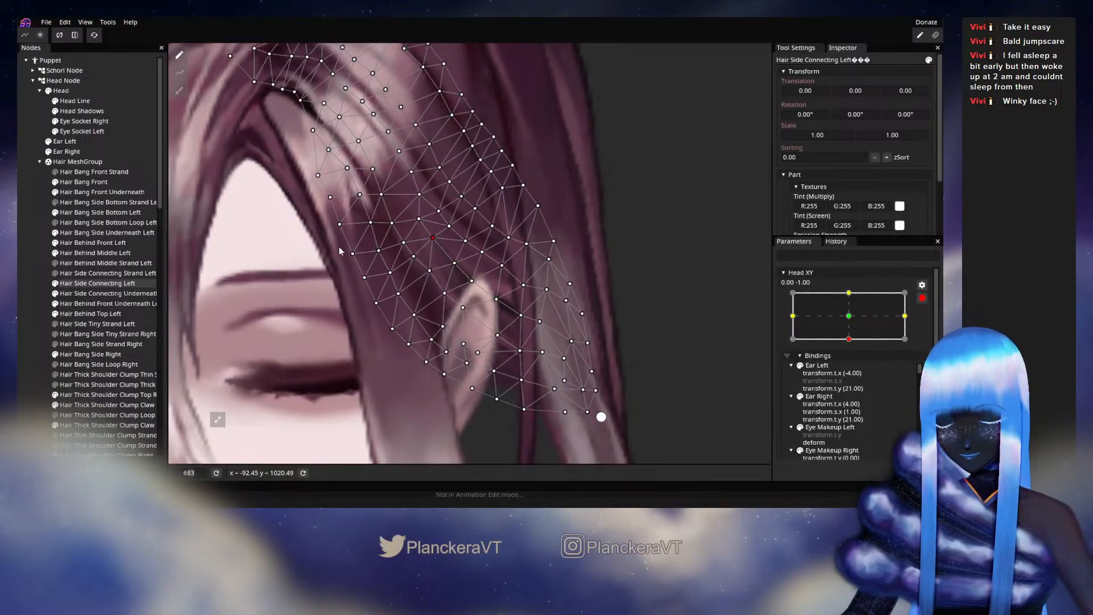
{"action": "left_click", "coordinate": [922, 297]}
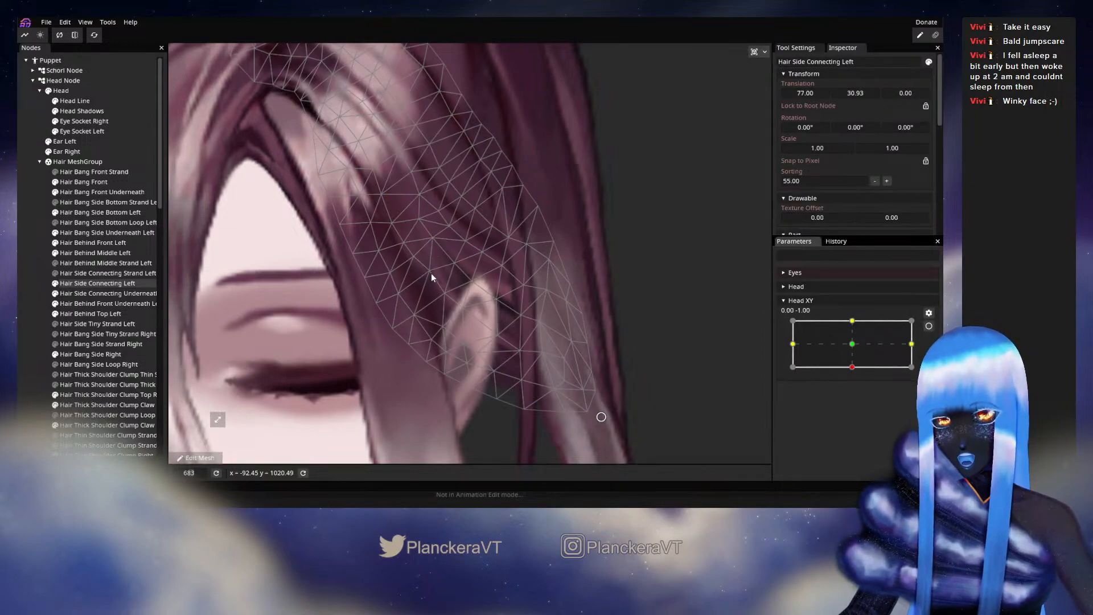
{"action": "mouse_move", "coordinate": [857, 370]}
{"action": "left_mouse_down"}
{"action": "mouse_move", "coordinate": [847, 344]}
{"action": "mouse_move", "coordinate": [854, 371]}
{"action": "left_mouse_up"}
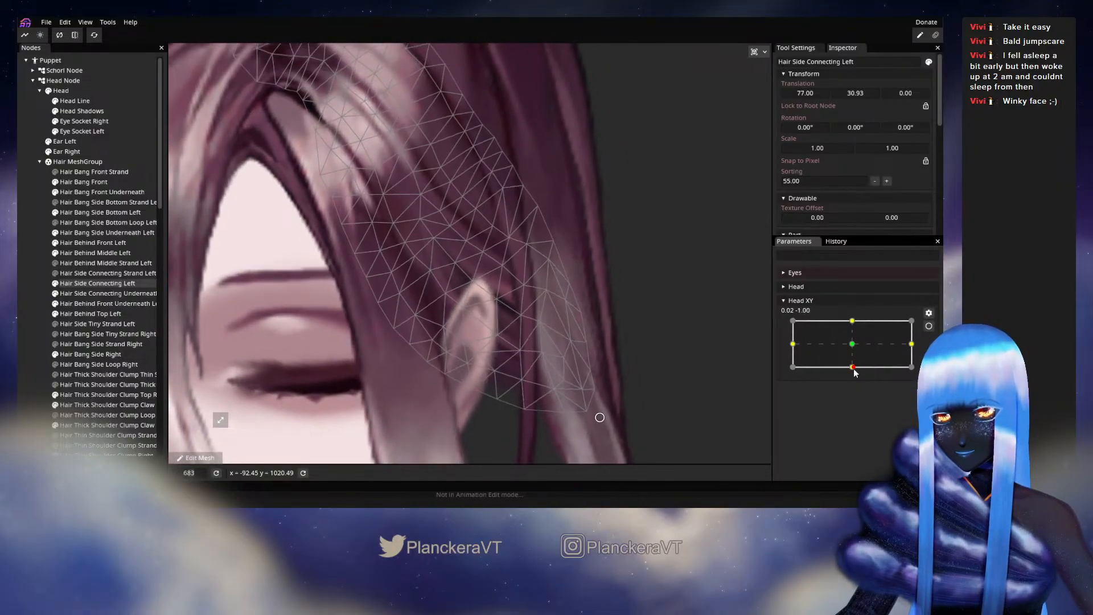
- Rearm Head XY, nudge the hair vertex diagonally above the left ear's tip, and preview the disarmed tilt with a slight sideways turn
{"action": "left_click", "coordinate": [928, 328]}
{"action": "left_click", "coordinate": [439, 211]}
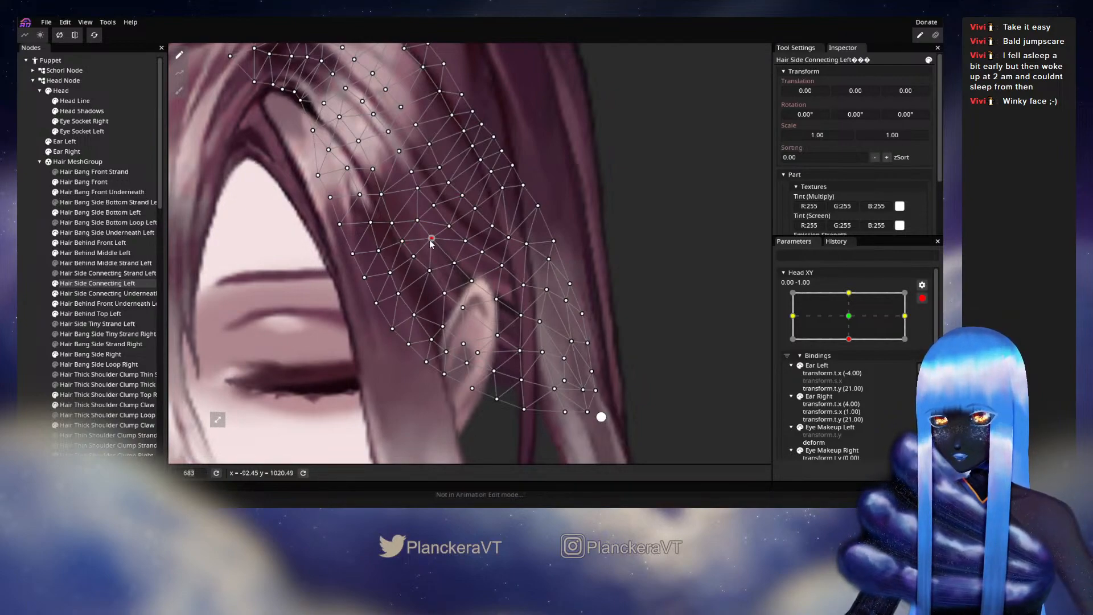
{"action": "left_click", "coordinate": [922, 298]}
{"action": "left_click_drag", "start_coordinate": [855, 366], "coordinate": [849, 356]}
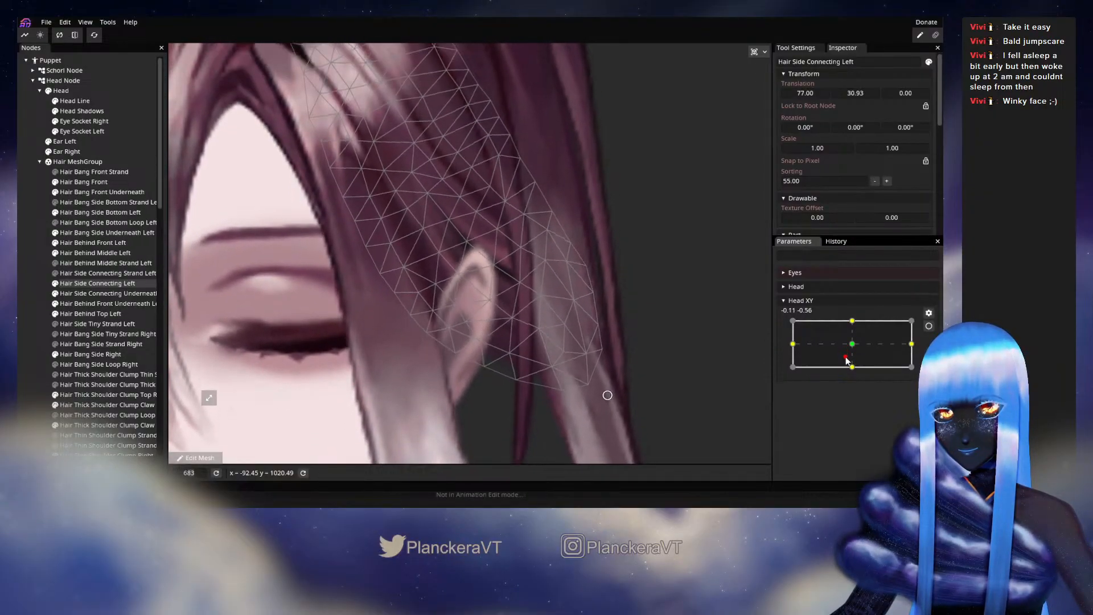
{"action": "mouse_move", "coordinate": [846, 366]}
{"action": "left_mouse_down"}
{"action": "mouse_move", "coordinate": [846, 342]}
{"action": "mouse_move", "coordinate": [841, 370]}
{"action": "left_mouse_up"}
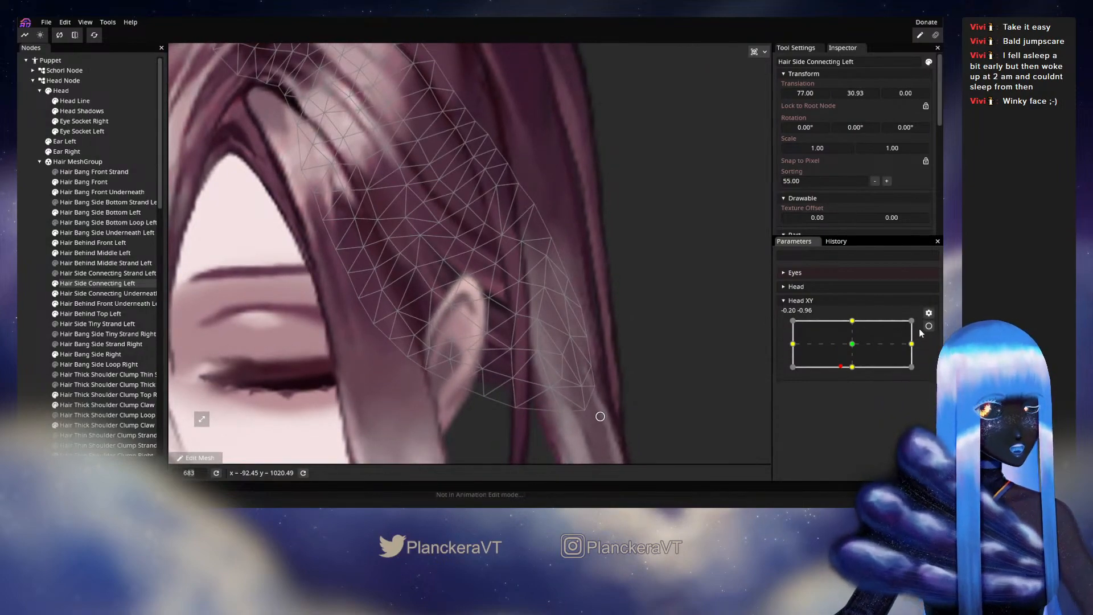
{"action": "left_click", "coordinate": [928, 326]}
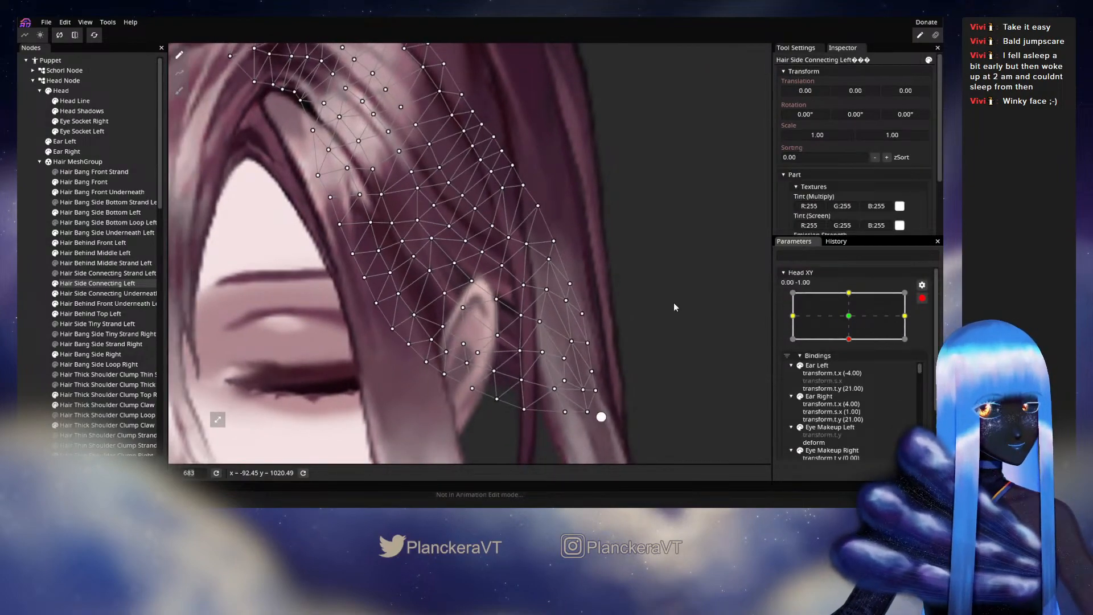
{"action": "left_click", "coordinate": [180, 92]}
{"action": "left_click_drag", "start_coordinate": [459, 467], "coordinate": [458, 375]}
{"action": "left_click_drag", "start_coordinate": [429, 411], "coordinate": [391, 384]}
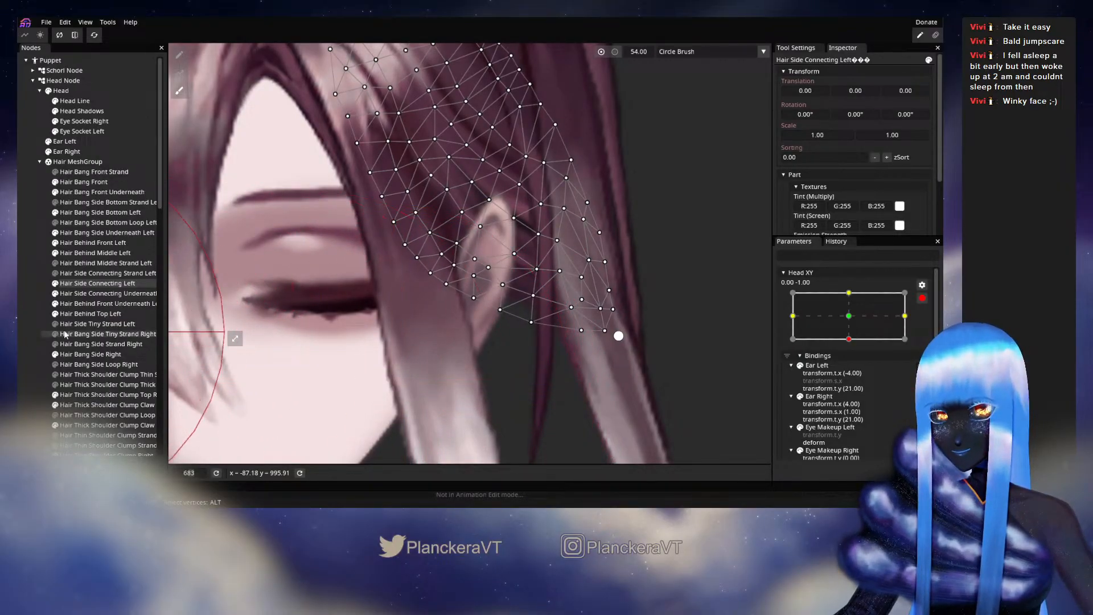
{"action": "left_click", "coordinate": [922, 298]}
- Rearm Head XY at the full downward tilt and move the Hair Side Connecting Left vertices around the ear's tip and along the front hair edge
{"action": "left_click_drag", "start_coordinate": [646, 294], "coordinate": [643, 323]}
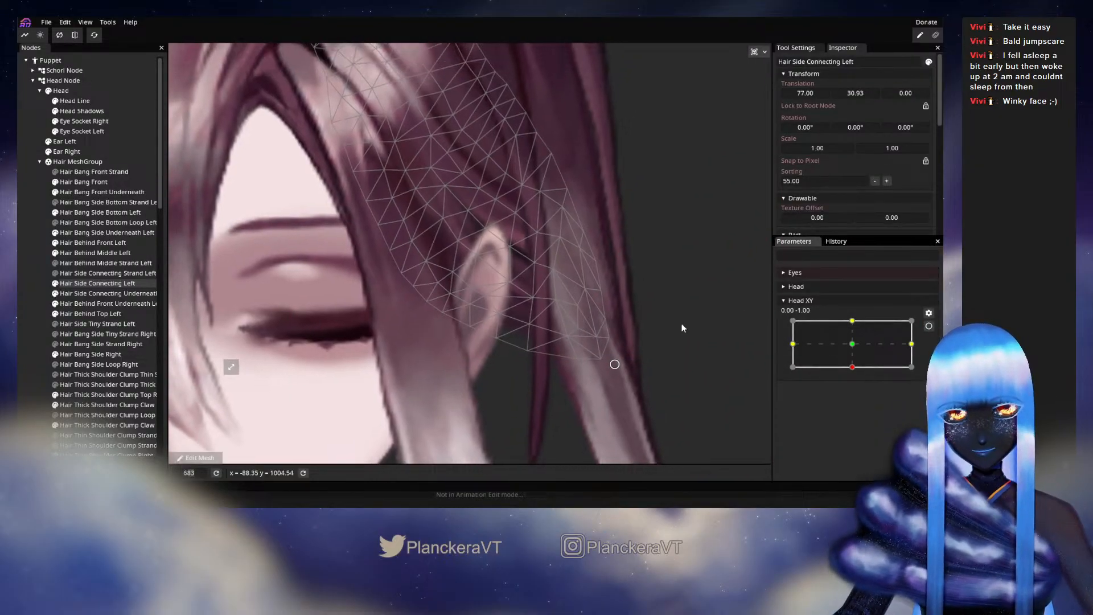
{"action": "mouse_move", "coordinate": [852, 367]}
{"action": "left_mouse_down"}
{"action": "mouse_move", "coordinate": [844, 344]}
{"action": "mouse_move", "coordinate": [855, 369]}
{"action": "left_mouse_up"}
{"action": "left_click", "coordinate": [929, 325]}
{"action": "left_click_drag", "start_coordinate": [468, 211], "coordinate": [508, 245]}
{"action": "left_click_drag", "start_coordinate": [443, 217], "coordinate": [457, 239]}
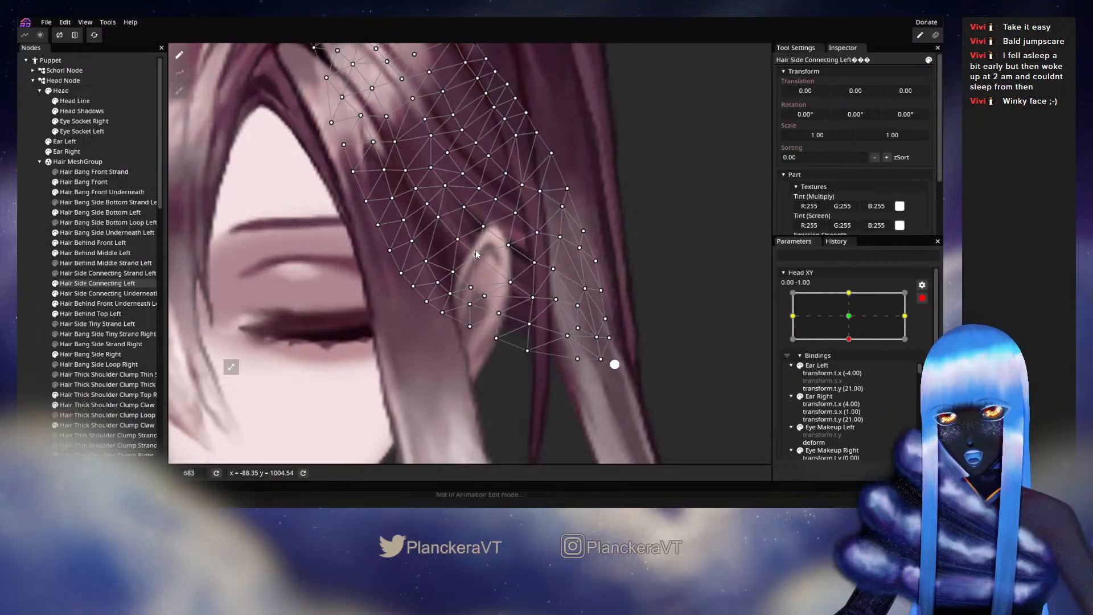
{"action": "left_click_drag", "start_coordinate": [484, 296], "coordinate": [458, 327]}
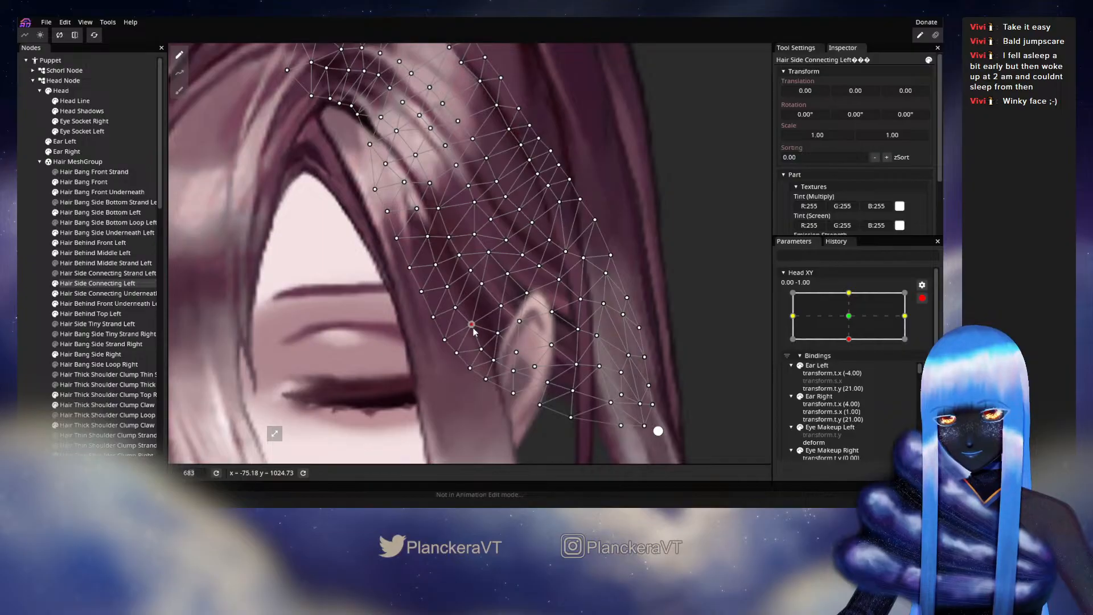
{"action": "left_click_drag", "start_coordinate": [449, 290], "coordinate": [436, 263]}
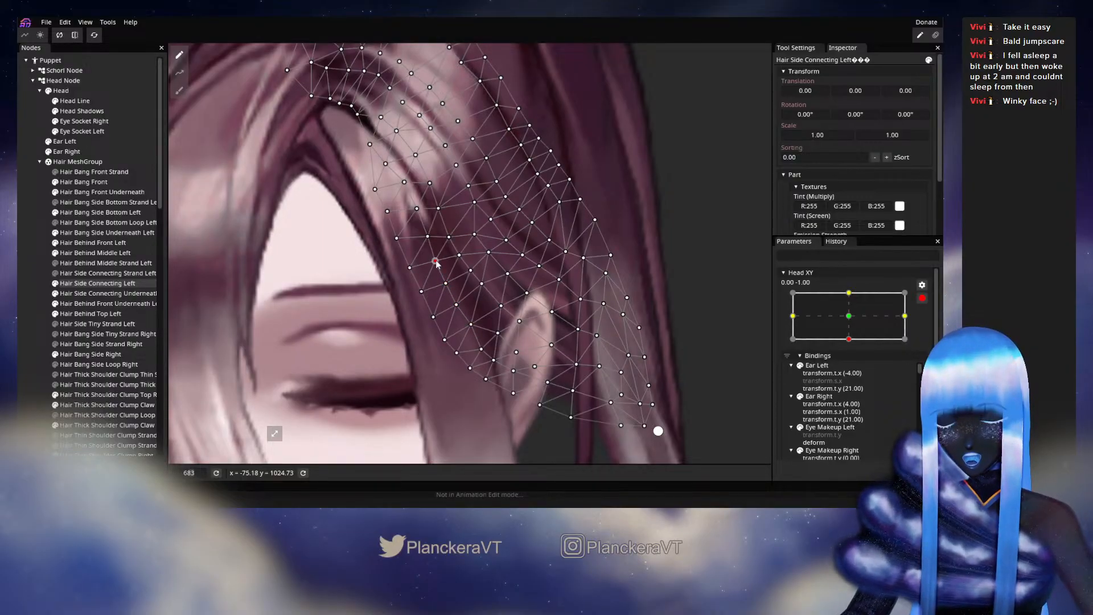
{"action": "left_click_drag", "start_coordinate": [540, 295], "coordinate": [510, 298]}
- Deselect Hair Side Connecting Left, disarm Head XY and check the reshaped hair in front of the ear through the downward tilt
{"action": "left_click", "coordinate": [31, 290]}
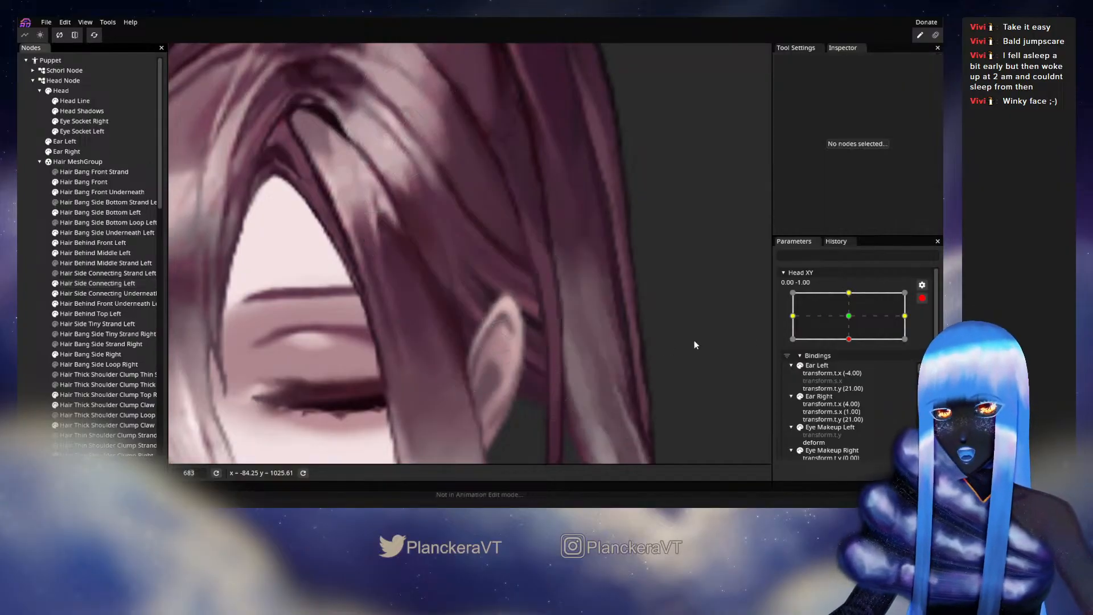
{"action": "left_click", "coordinate": [922, 298]}
{"action": "mouse_move", "coordinate": [852, 366]}
{"action": "left_mouse_down"}
{"action": "mouse_move", "coordinate": [853, 346]}
{"action": "mouse_move", "coordinate": [850, 367]}
{"action": "left_mouse_up"}
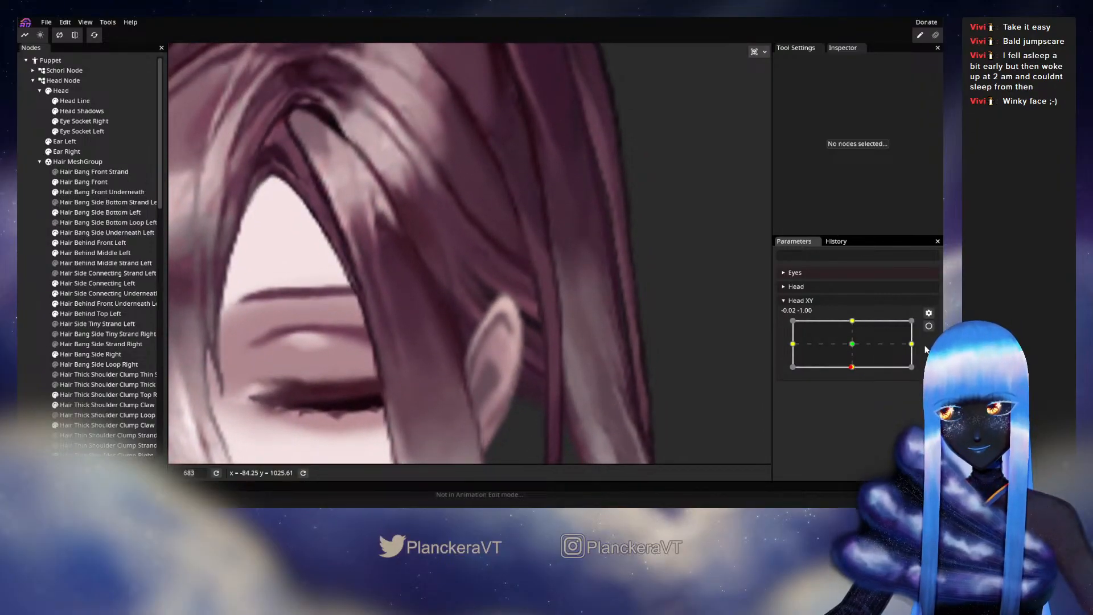
- Rearm Head XY, reselect Hair Side Connecting Left and fine-tune the vertices just above and in front of the left ear's tip
{"action": "left_click", "coordinate": [928, 326]}
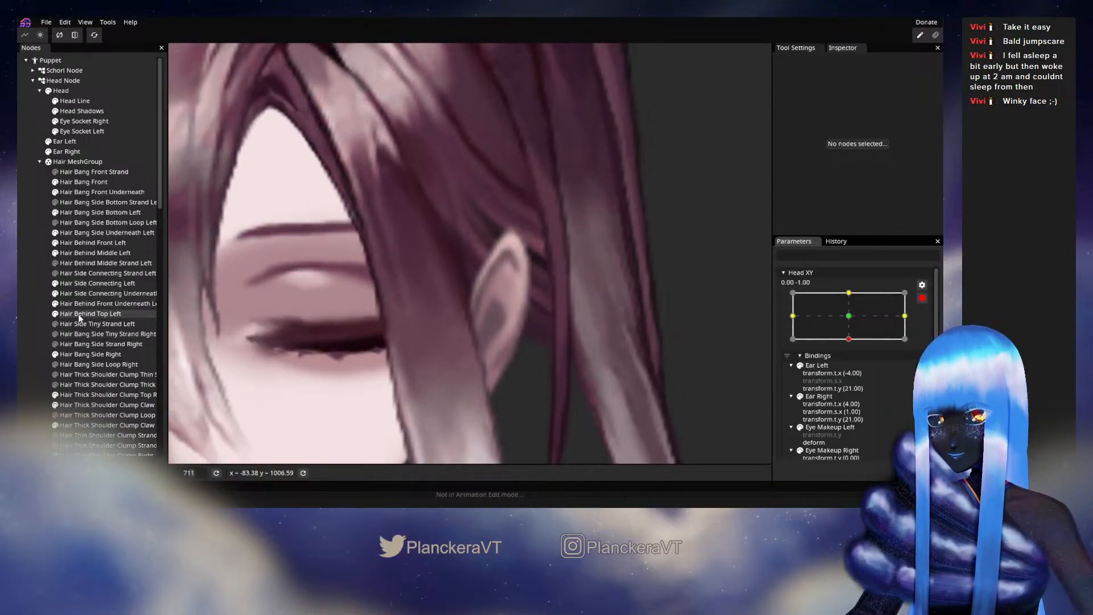
{"action": "left_click", "coordinate": [97, 283]}
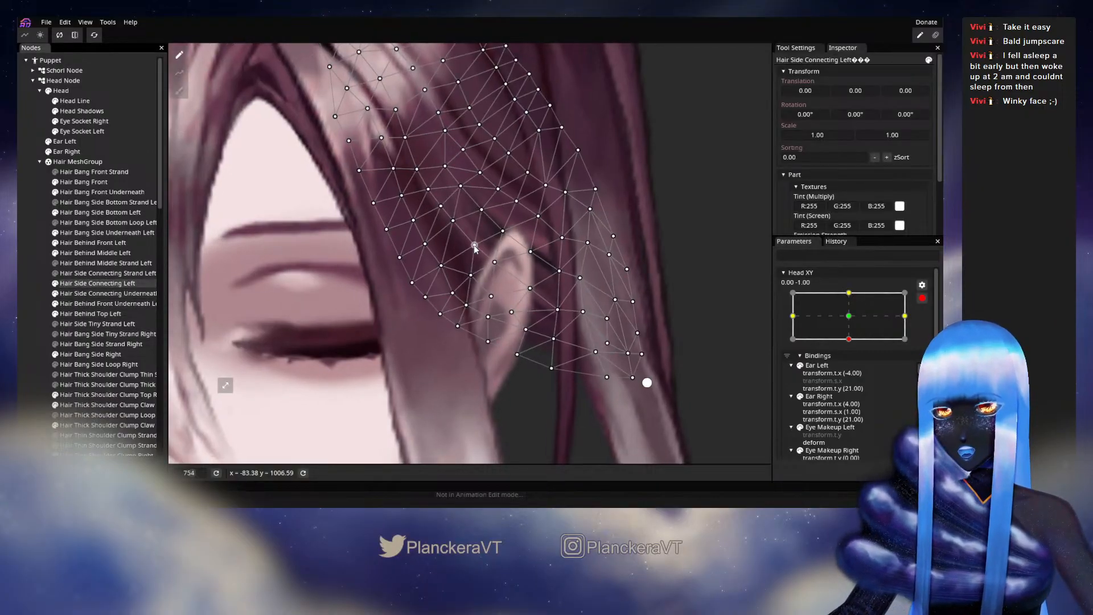
{"action": "left_click", "coordinate": [475, 246]}
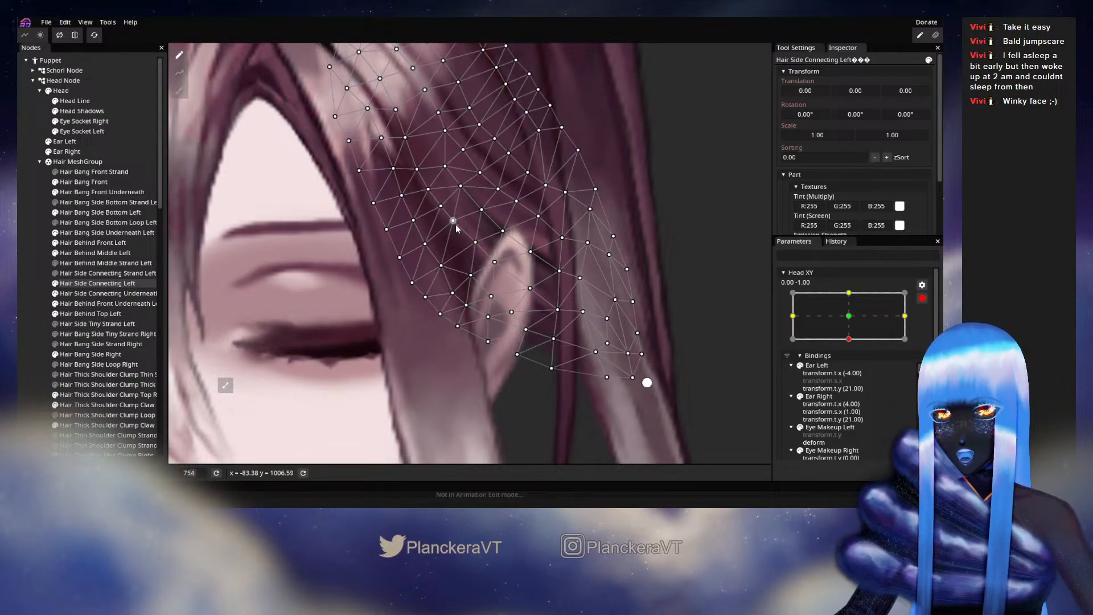
{"action": "left_click_drag", "start_coordinate": [457, 227], "coordinate": [461, 225]}
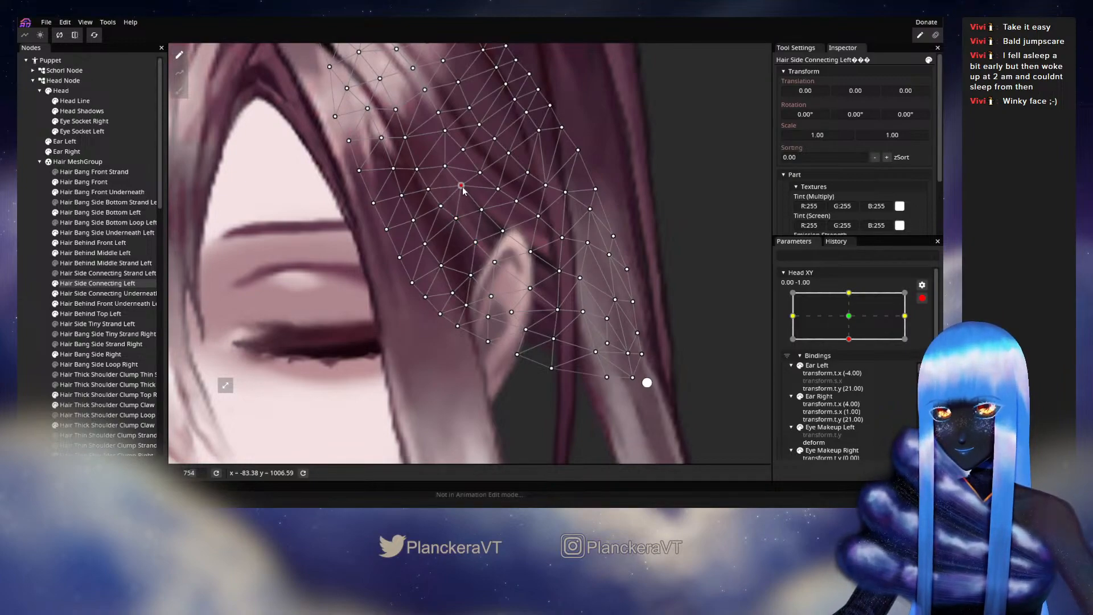
{"action": "left_click", "coordinate": [473, 246]}
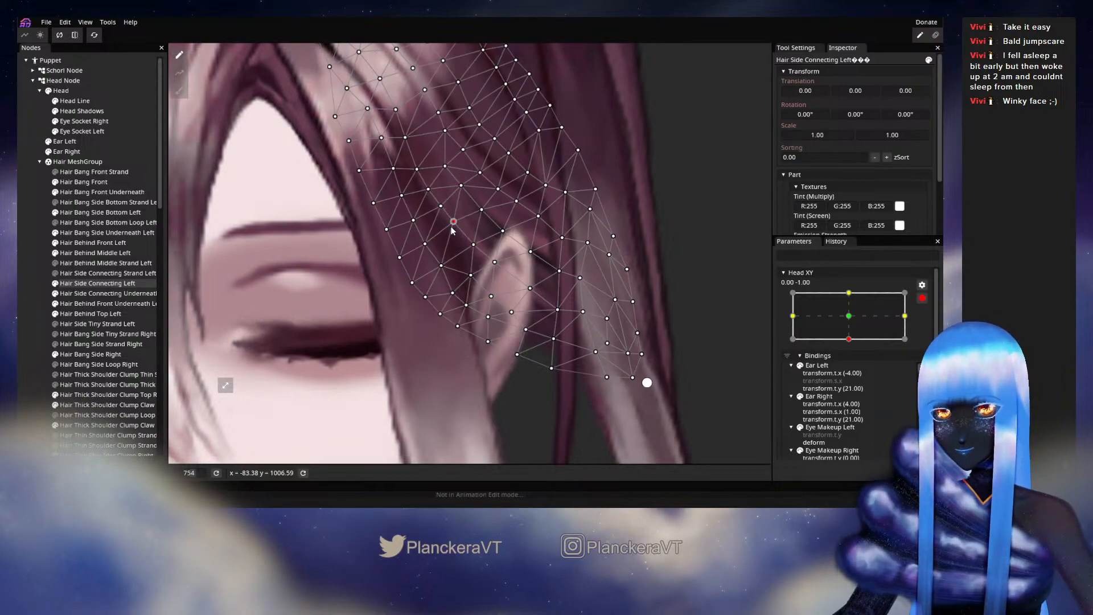
- Reposition the Hair Side Connecting Left vertices along the back of the left ear and refine those above its tip
{"action": "left_click_drag", "start_coordinate": [529, 289], "coordinate": [556, 313]}
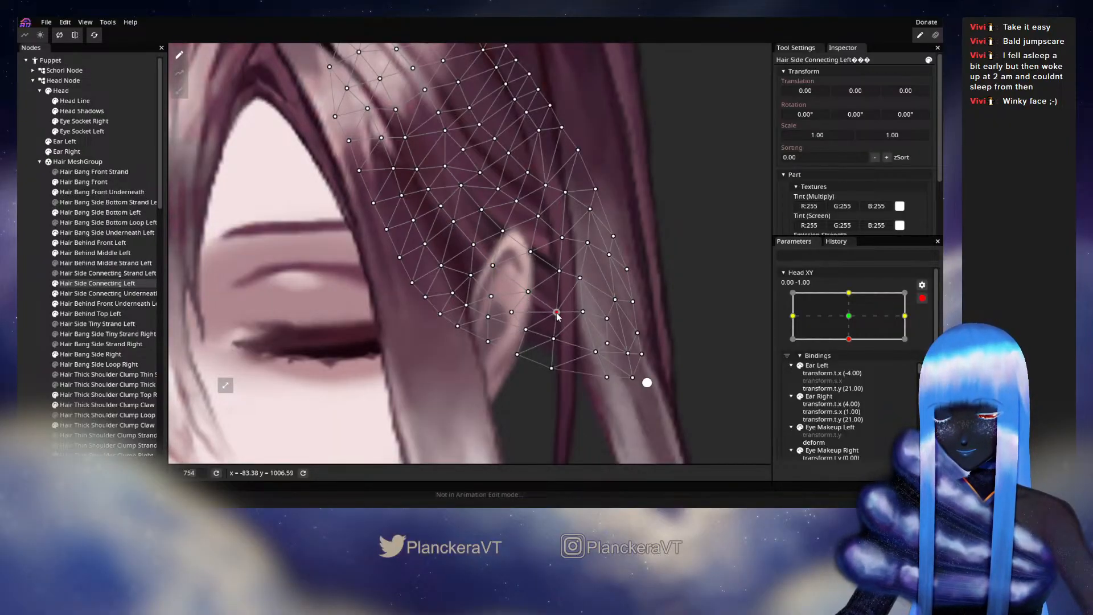
{"action": "left_click_drag", "start_coordinate": [560, 270], "coordinate": [559, 275]}
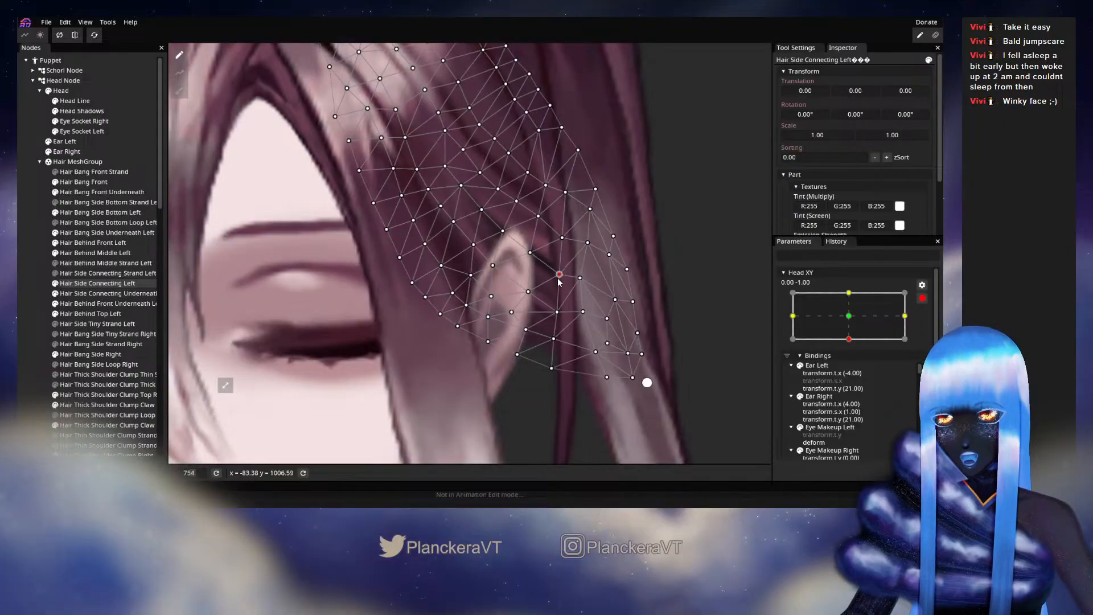
{"action": "left_click_drag", "start_coordinate": [481, 210], "coordinate": [458, 187]}
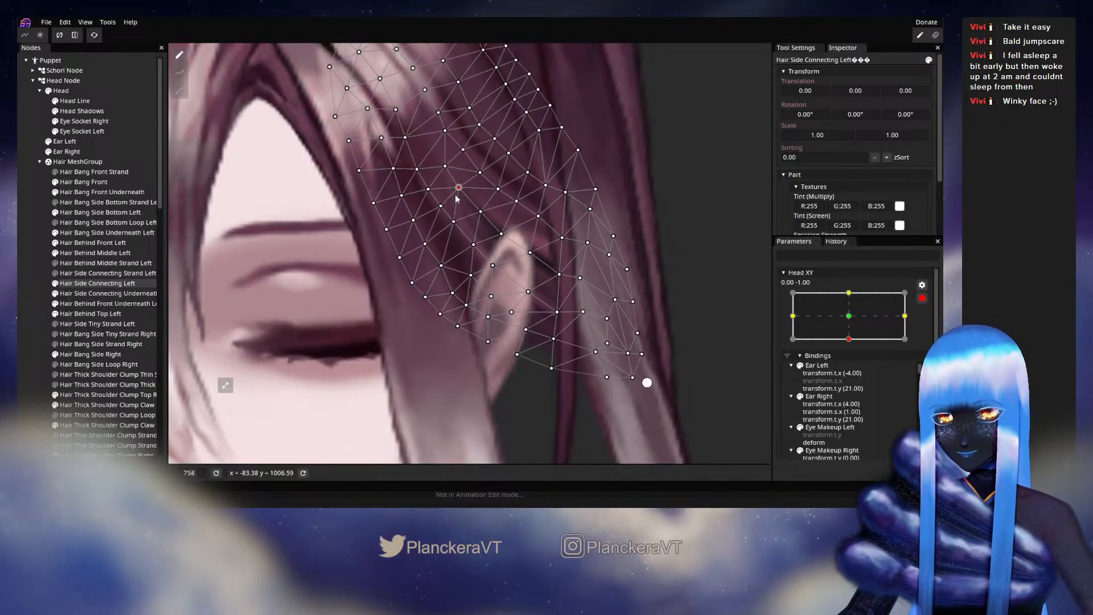
{"action": "left_click_drag", "start_coordinate": [526, 223], "coordinate": [518, 243]}
{"action": "scroll", "coordinate": [518, 243], "scroll_direction": "down", "scroll_amount": 3}
{"action": "left_click", "coordinate": [539, 289]}
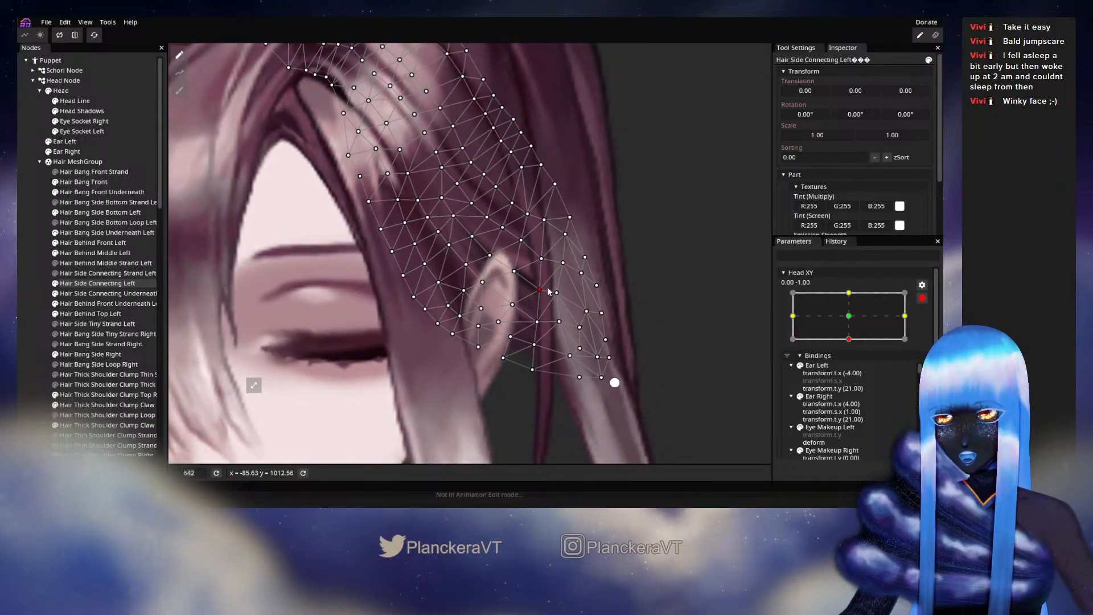
- Deselect Hair Side Connecting Left and disarm Head XY with the wider face in view
{"action": "left_click", "coordinate": [43, 284]}
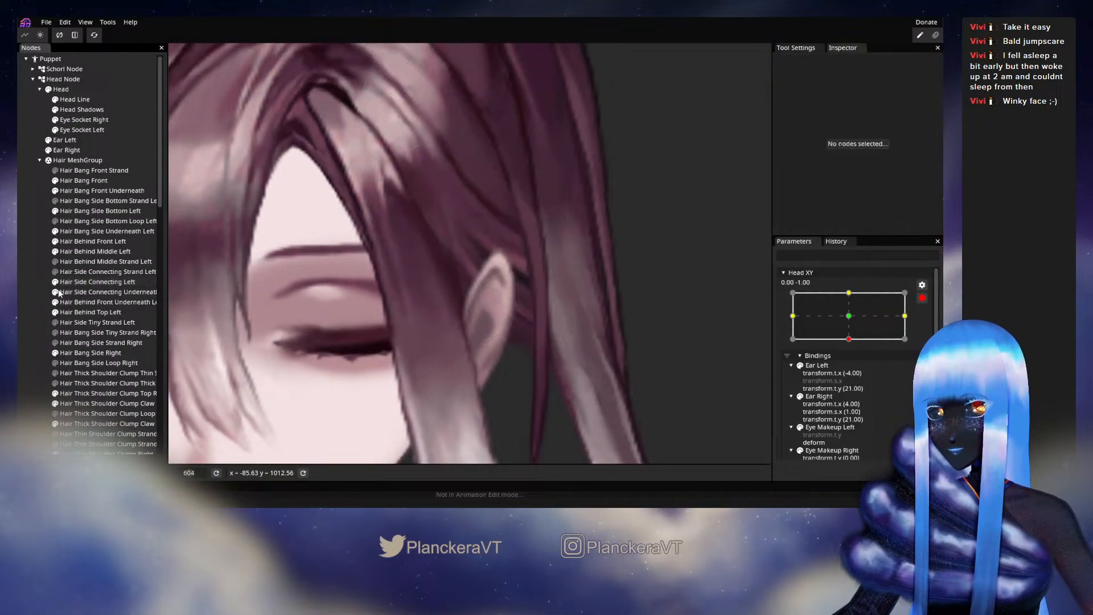
{"action": "scroll", "coordinate": [612, 351], "scroll_direction": "down", "scroll_amount": 2}
{"action": "scroll", "coordinate": [612, 350], "scroll_direction": "down", "scroll_amount": 3}
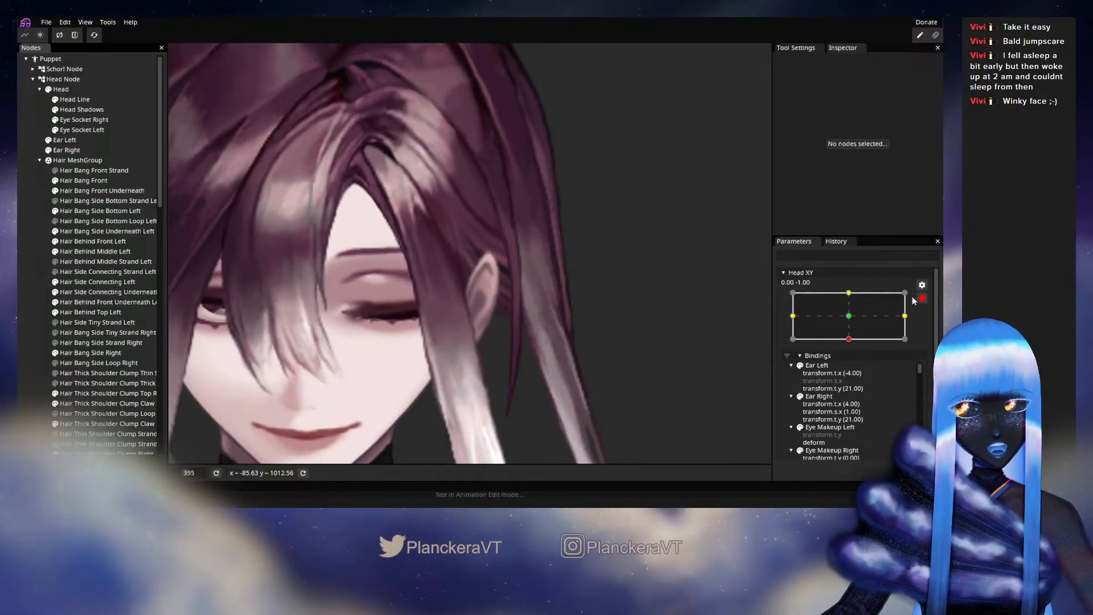
{"action": "left_click", "coordinate": [922, 299]}
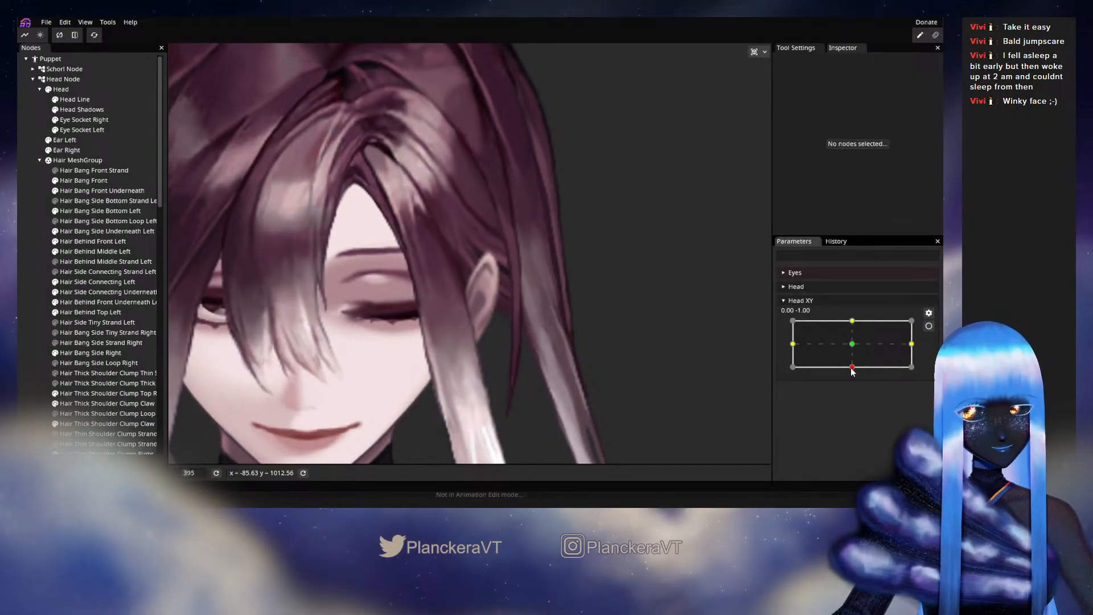
- Preview the reshaped hair through the downward Head XY tilt, return to 0.00, -1.00 and rearm the parameter
{"action": "left_click_drag", "start_coordinate": [852, 369], "coordinate": [851, 357]}
{"action": "left_click_drag", "start_coordinate": [852, 349], "coordinate": [853, 373]}
{"action": "left_click", "coordinate": [929, 327]}
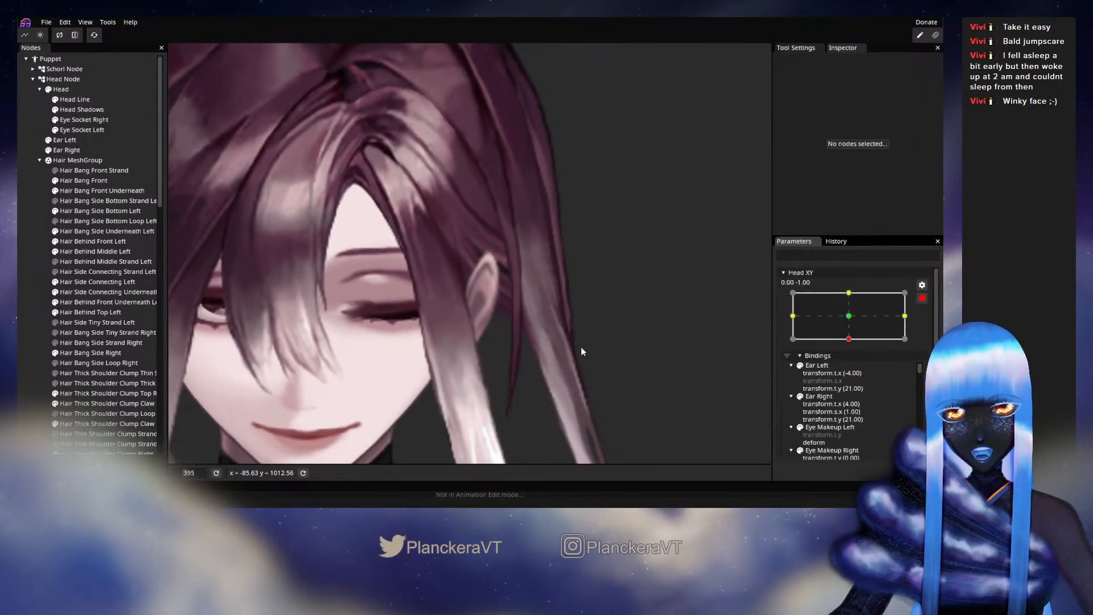
- Reselect Hair Side Connecting Left and nudge the vertices at the front edge of the left ear's upper part
{"action": "scroll", "coordinate": [587, 341], "scroll_direction": "up", "scroll_amount": 5}
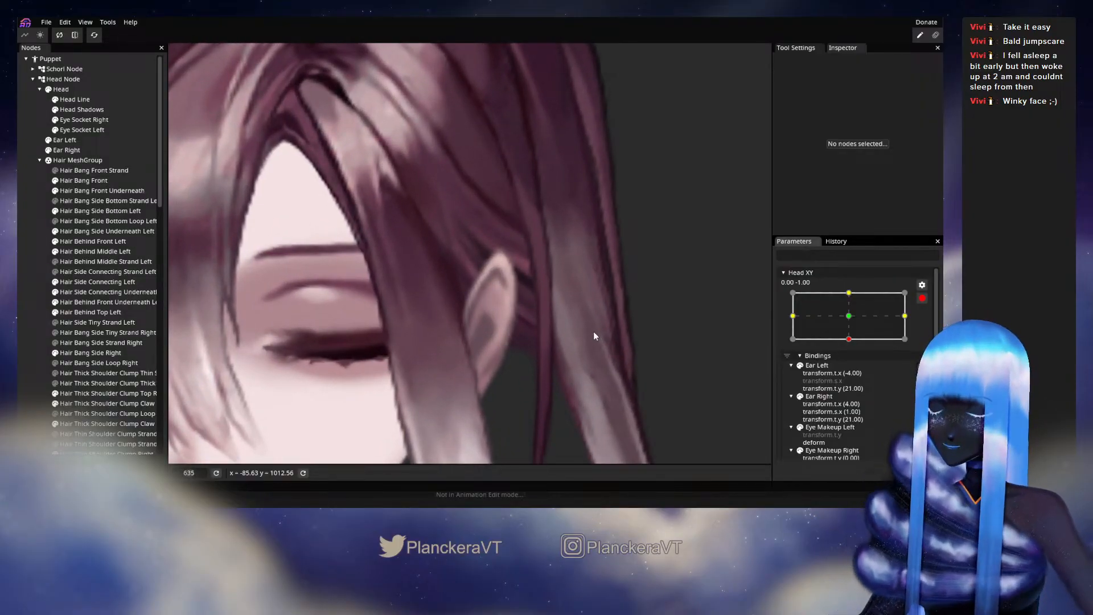
{"action": "left_click", "coordinate": [109, 281]}
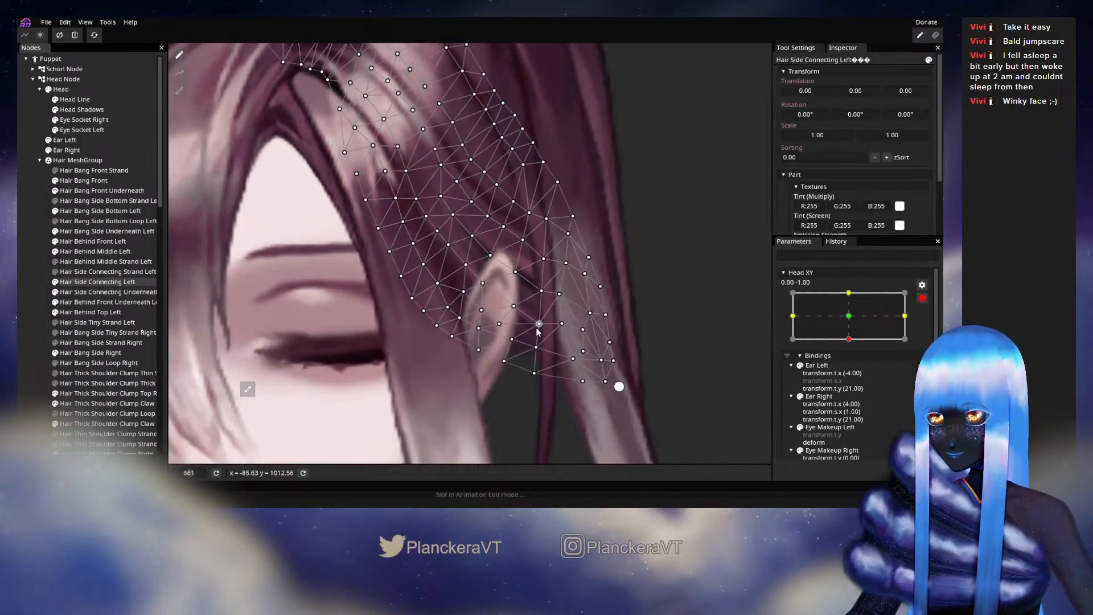
{"action": "scroll", "coordinate": [535, 280], "scroll_direction": "up", "scroll_amount": 3}
{"action": "left_click", "coordinate": [485, 289]}
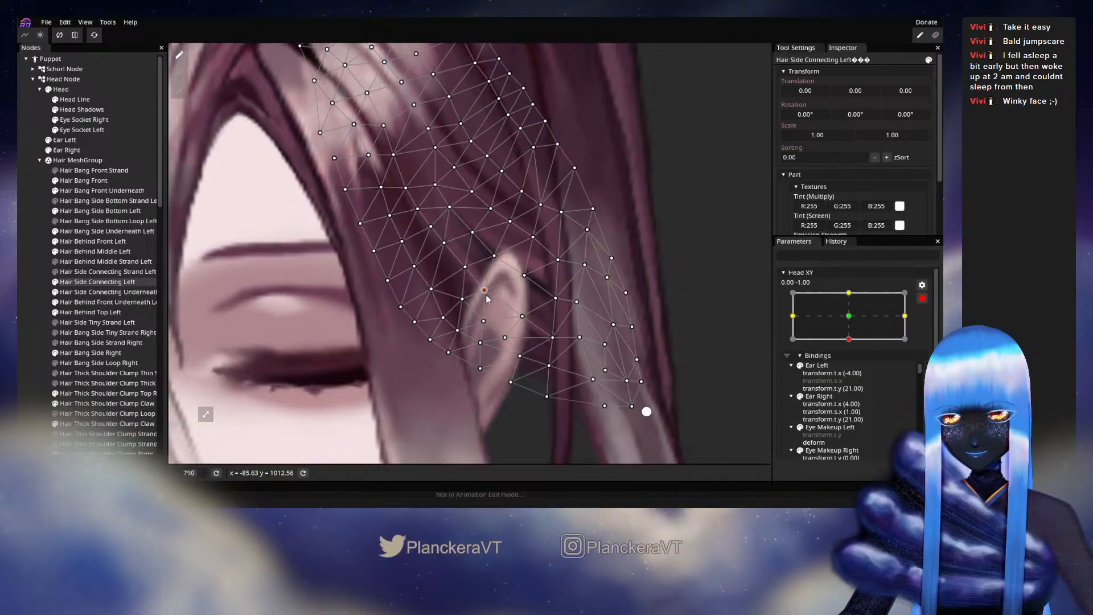
{"action": "left_click_drag", "start_coordinate": [465, 268], "coordinate": [463, 271]}
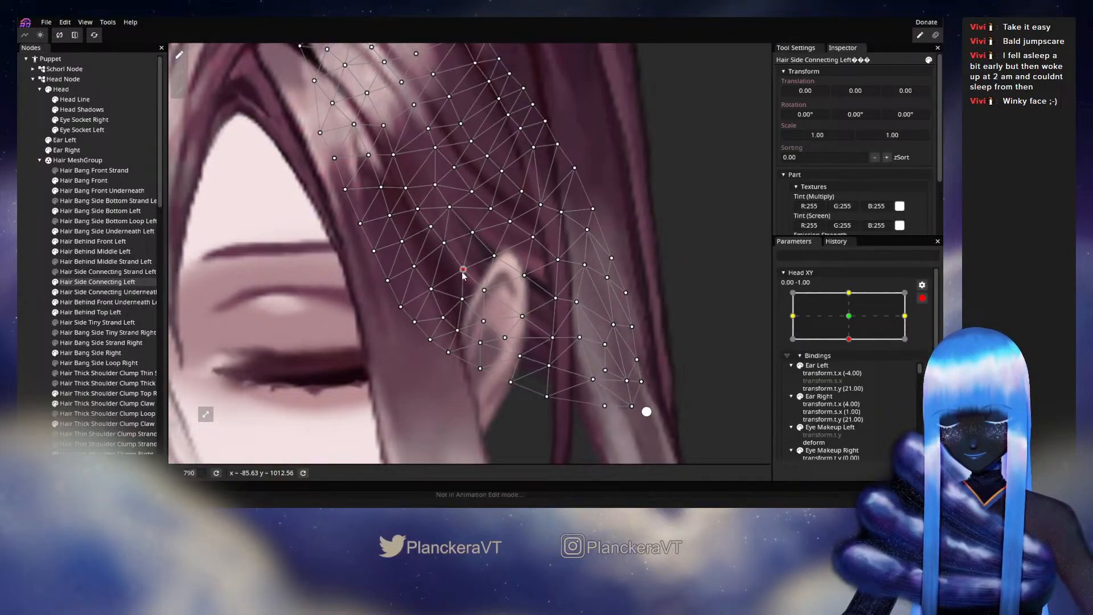
- Adjust the Hair Side Connecting Left vertices directly behind the left ear, from its middle up to tip height
{"action": "left_click_drag", "start_coordinate": [559, 304], "coordinate": [561, 299]}
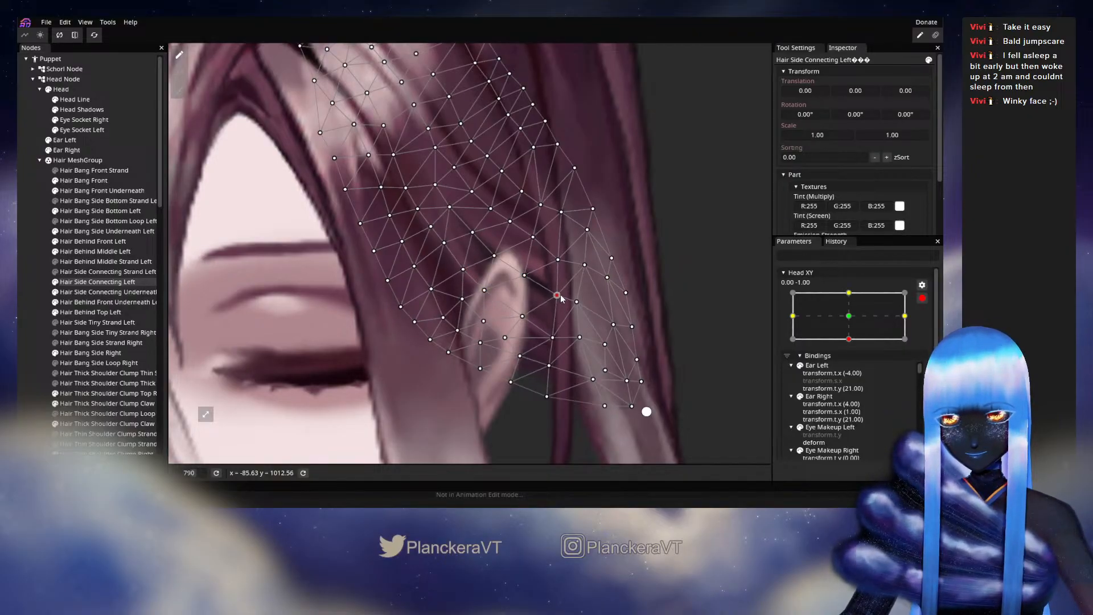
{"action": "left_click", "coordinate": [553, 337]}
{"action": "left_click_drag", "start_coordinate": [553, 337], "coordinate": [554, 336]}
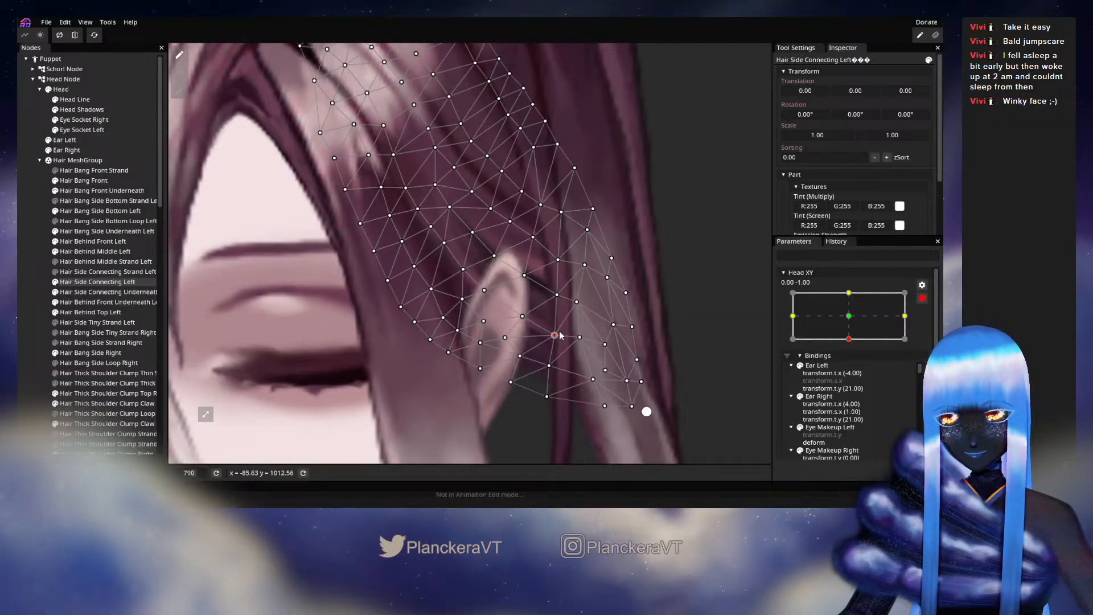
{"action": "left_click", "coordinate": [580, 338]}
{"action": "left_click_drag", "start_coordinate": [558, 260], "coordinate": [558, 264]}
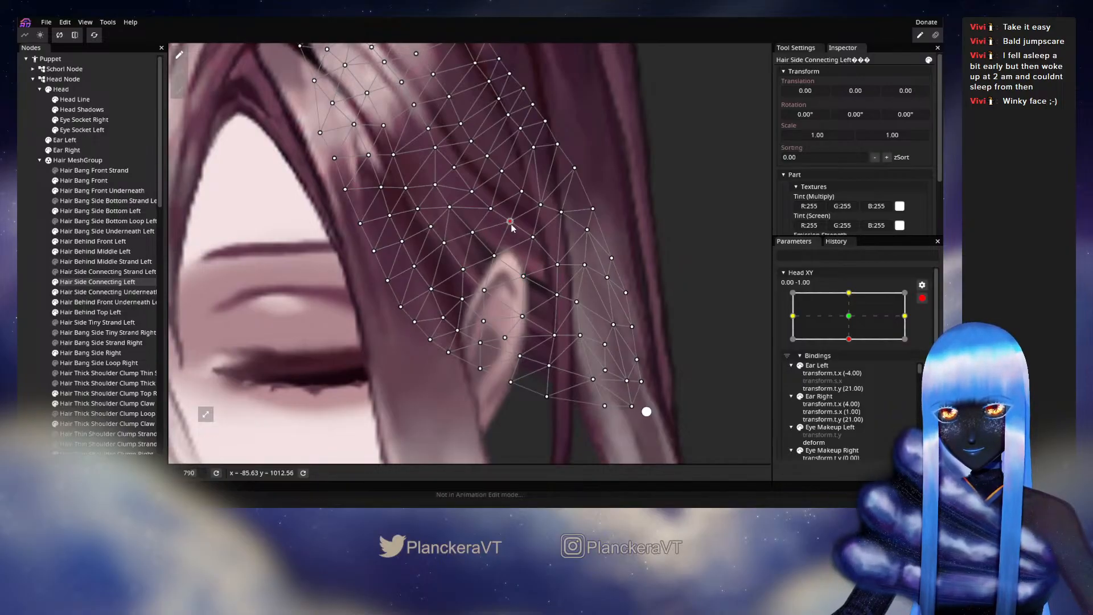
- Smooth the hair strands above and behind the left ear by repositioning the Hair Side Connecting Left vertices along them
{"action": "left_click_drag", "start_coordinate": [491, 208], "coordinate": [469, 188]}
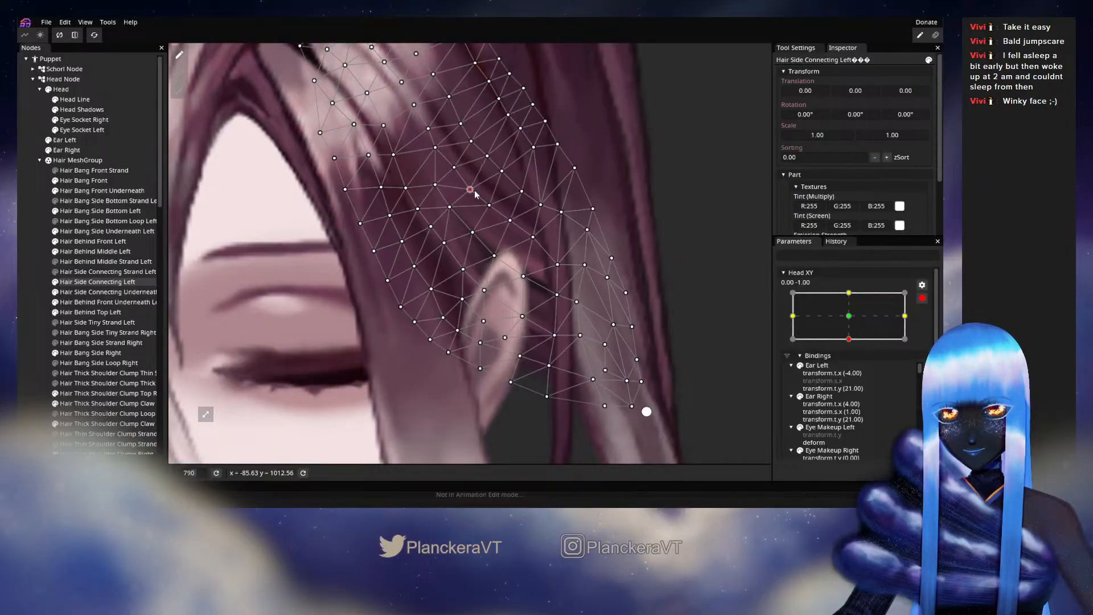
{"action": "left_click_drag", "start_coordinate": [557, 265], "coordinate": [559, 263]}
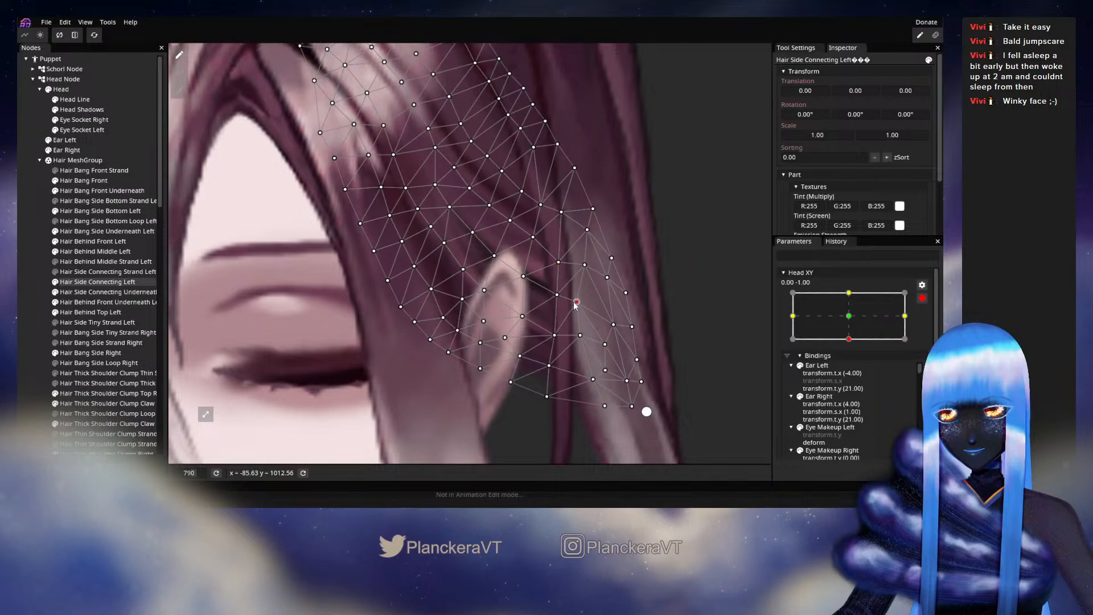
{"action": "left_click", "coordinate": [580, 336]}
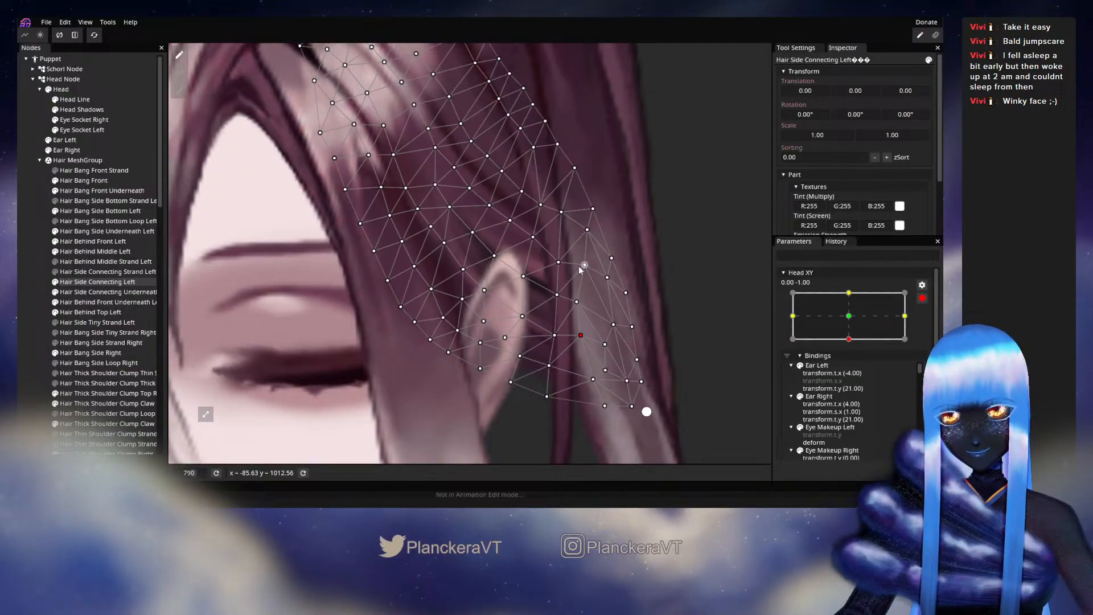
{"action": "left_click", "coordinate": [558, 261]}
{"action": "left_click", "coordinate": [534, 237]}
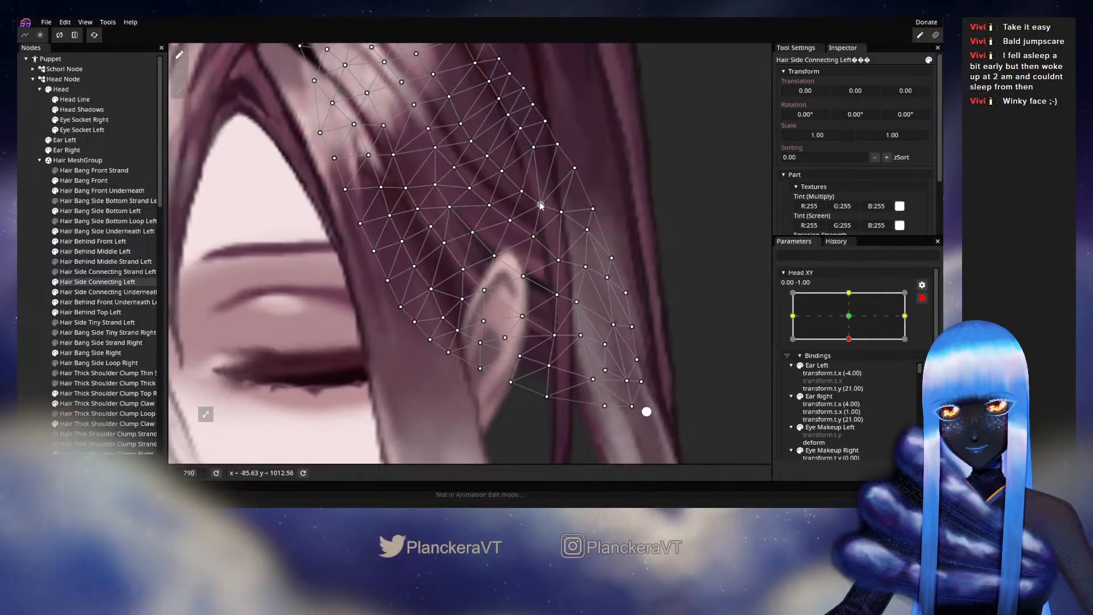
{"action": "left_click", "coordinate": [522, 190]}
{"action": "left_click", "coordinate": [502, 170]}
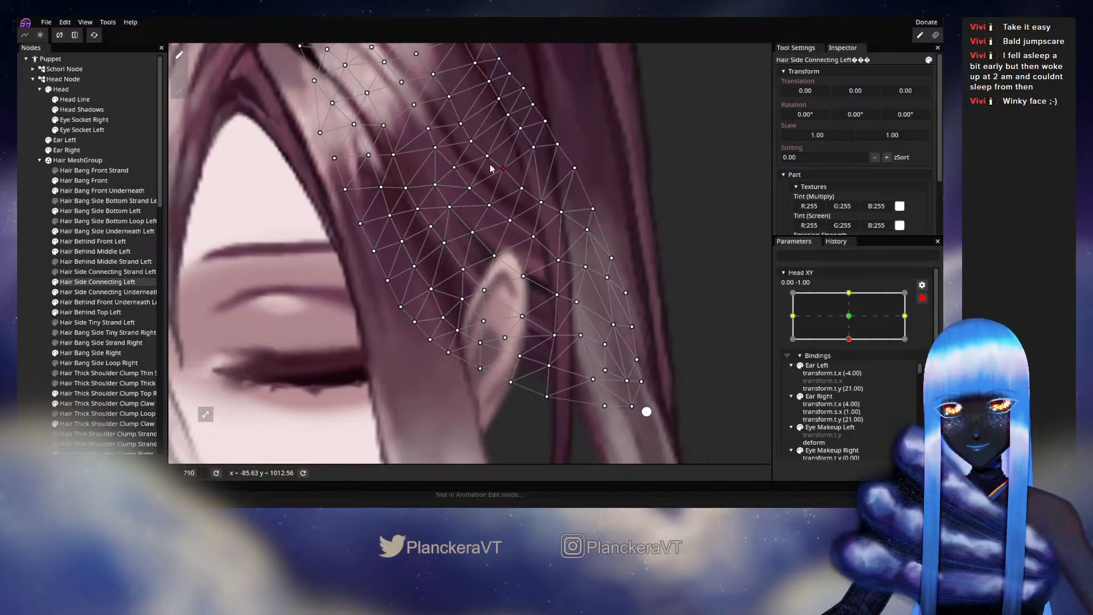
- Fine-tune the vertices at the left ear's tip, along the strands above it and just behind the ear
{"action": "left_click", "coordinate": [468, 189]}
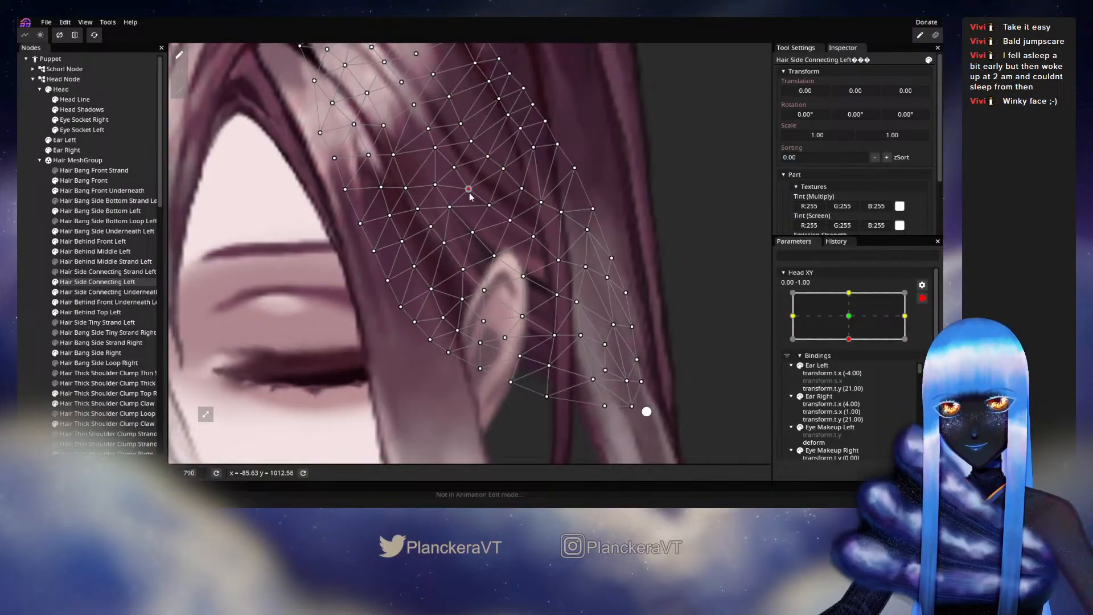
{"action": "left_click", "coordinate": [453, 167]}
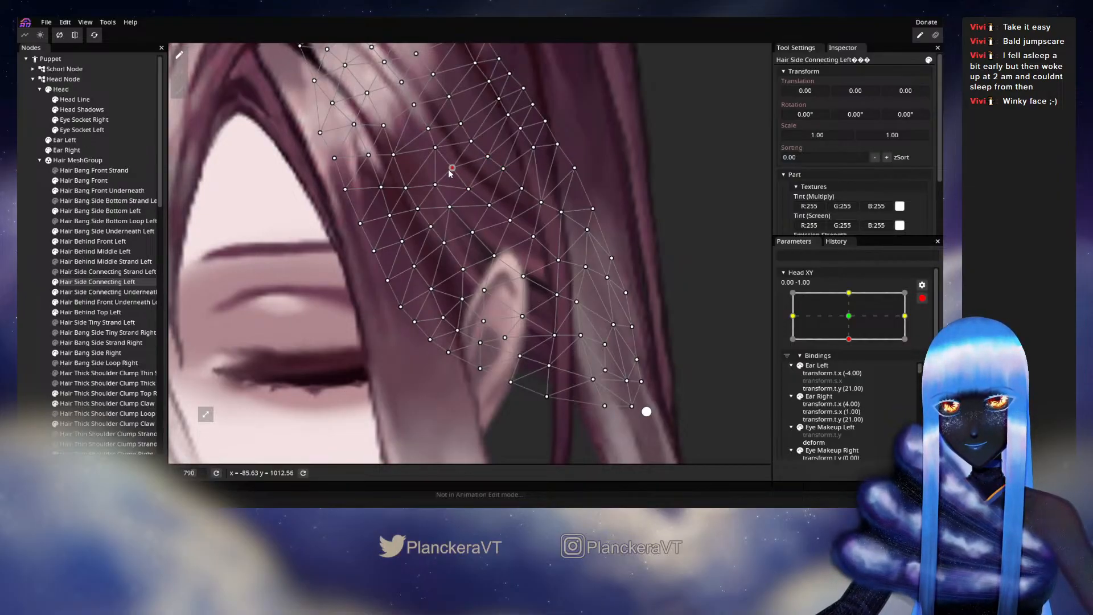
{"action": "left_click", "coordinate": [495, 255]}
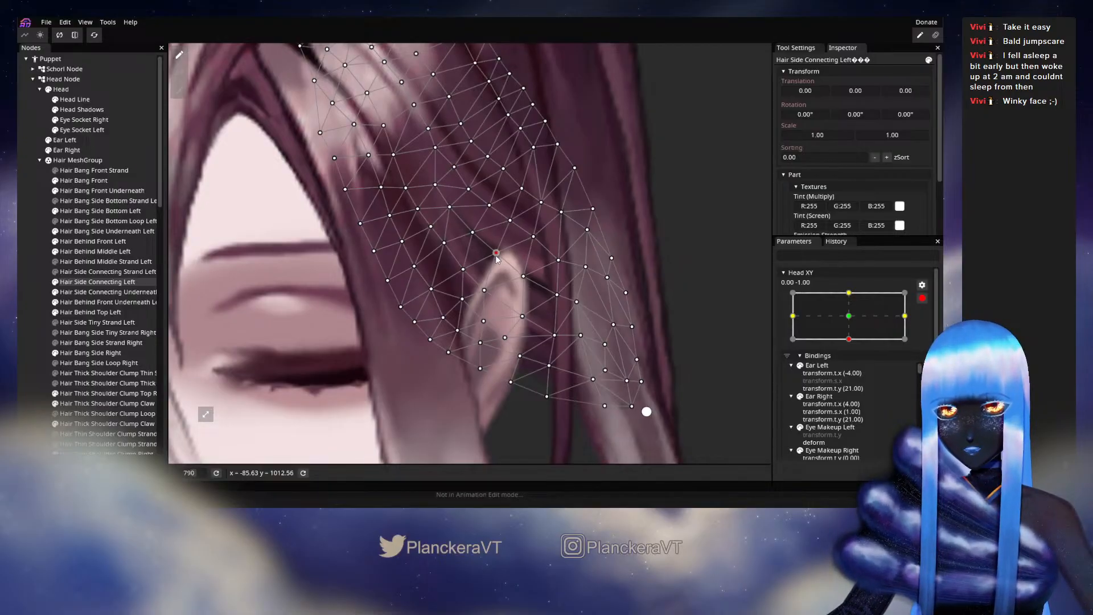
{"action": "left_click", "coordinate": [473, 230]}
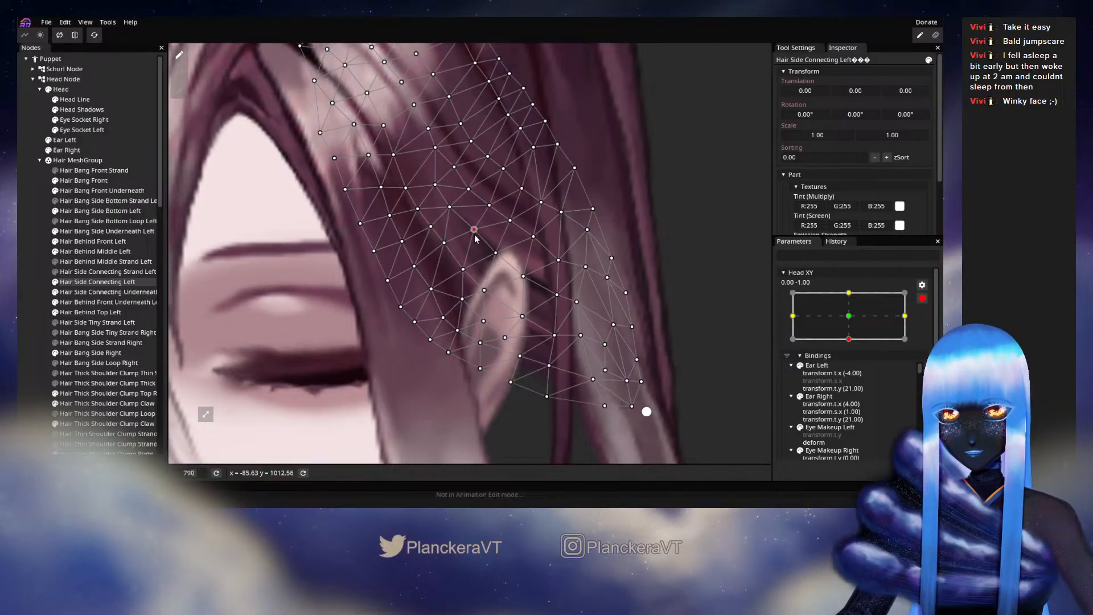
{"action": "left_click", "coordinate": [556, 295]}
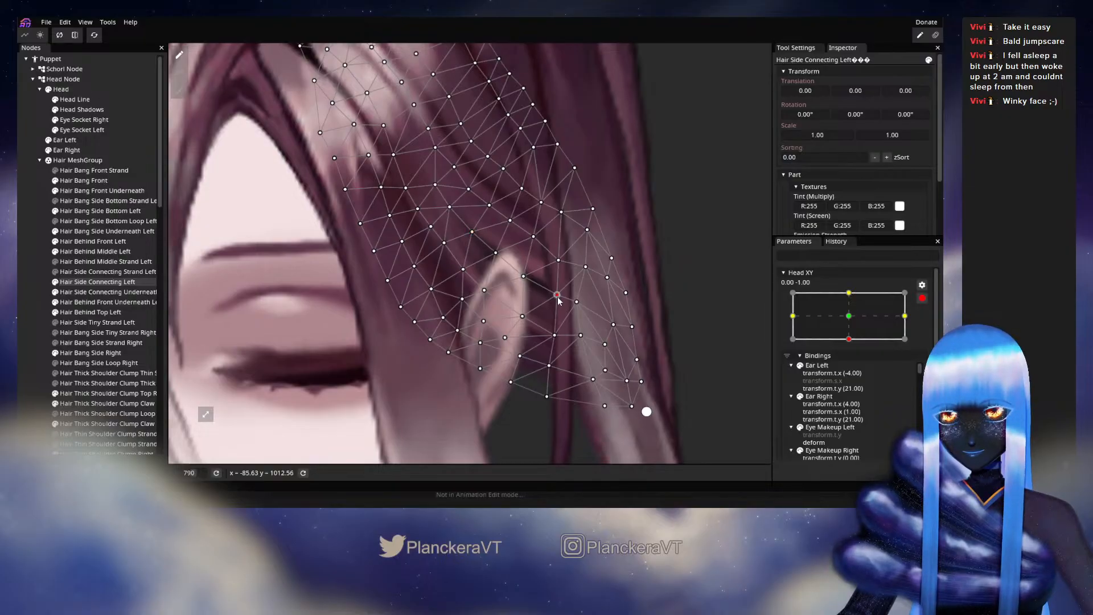
- Deselect Hair Side Connecting Left, disarm Head XY and check the hair around the left ear at the downward tilt
{"action": "left_click", "coordinate": [589, 349]}
{"action": "scroll", "coordinate": [589, 349], "scroll_direction": "down", "scroll_amount": 3}
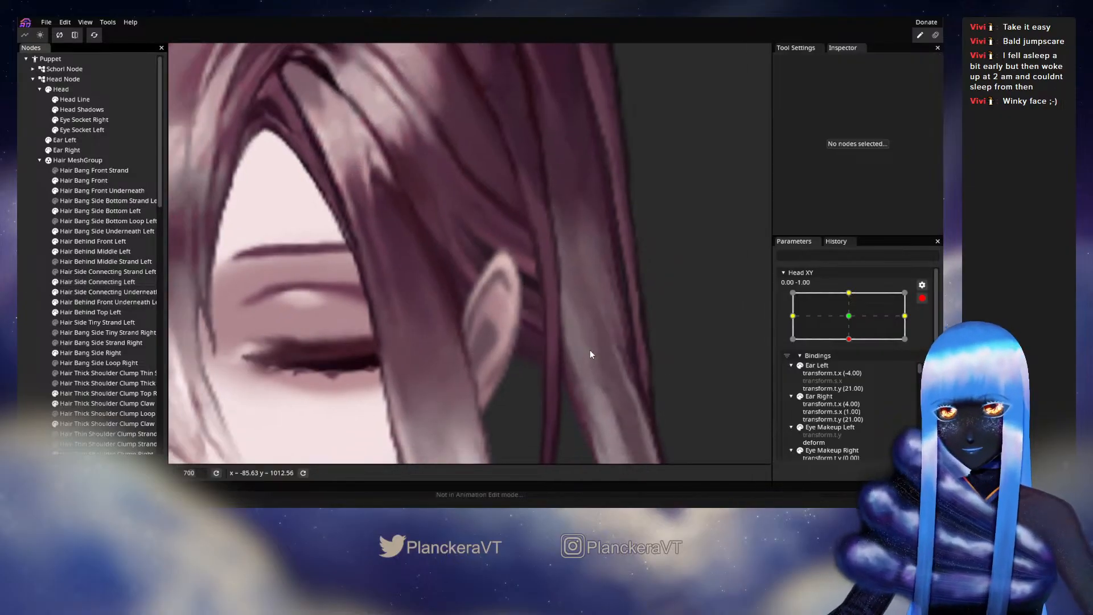
{"action": "left_click", "coordinate": [922, 298]}
{"action": "left_click", "coordinate": [854, 367]}
{"action": "mouse_move", "coordinate": [853, 367]}
{"action": "left_mouse_down"}
{"action": "mouse_move", "coordinate": [851, 341]}
{"action": "mouse_move", "coordinate": [852, 368]}
{"action": "left_mouse_up"}
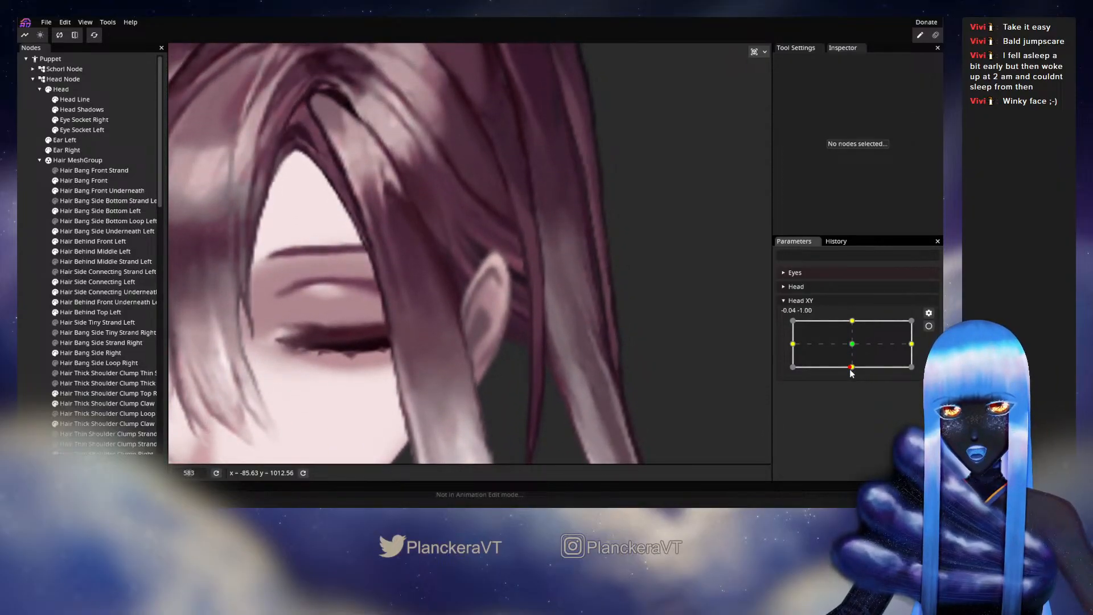
- Rearm Head XY at 0.00, -1.00, reselect Hair Side Connecting Left and refine the vertices around the left ear's tip and behind it
{"action": "left_click", "coordinate": [929, 326]}
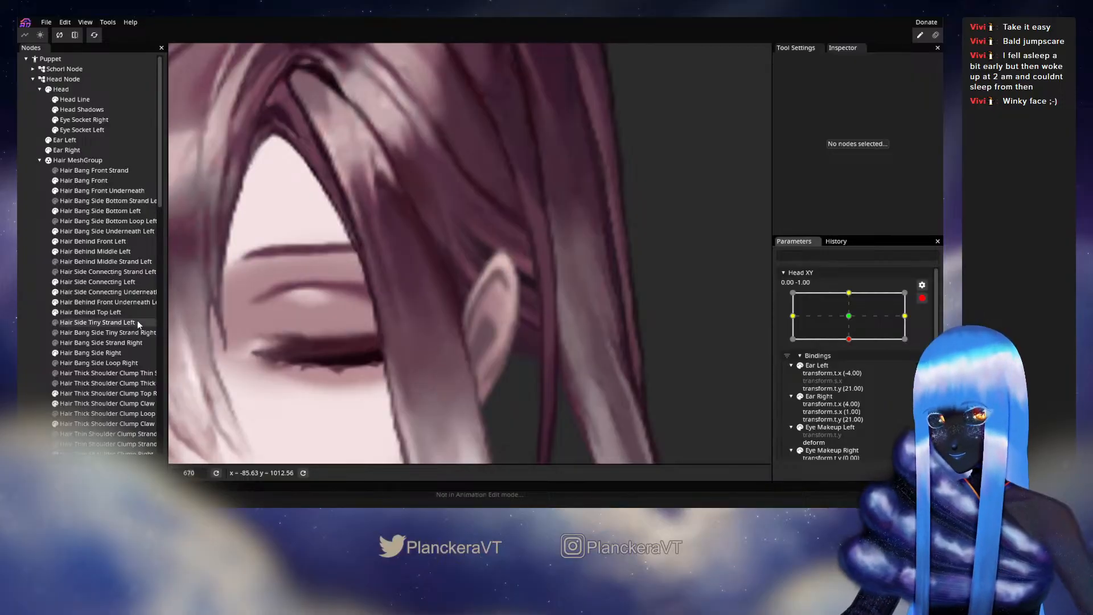
{"action": "left_click", "coordinate": [97, 282]}
{"action": "scroll", "coordinate": [529, 331], "scroll_direction": "up", "scroll_amount": 3}
{"action": "scroll", "coordinate": [529, 332], "scroll_direction": "up", "scroll_amount": 1}
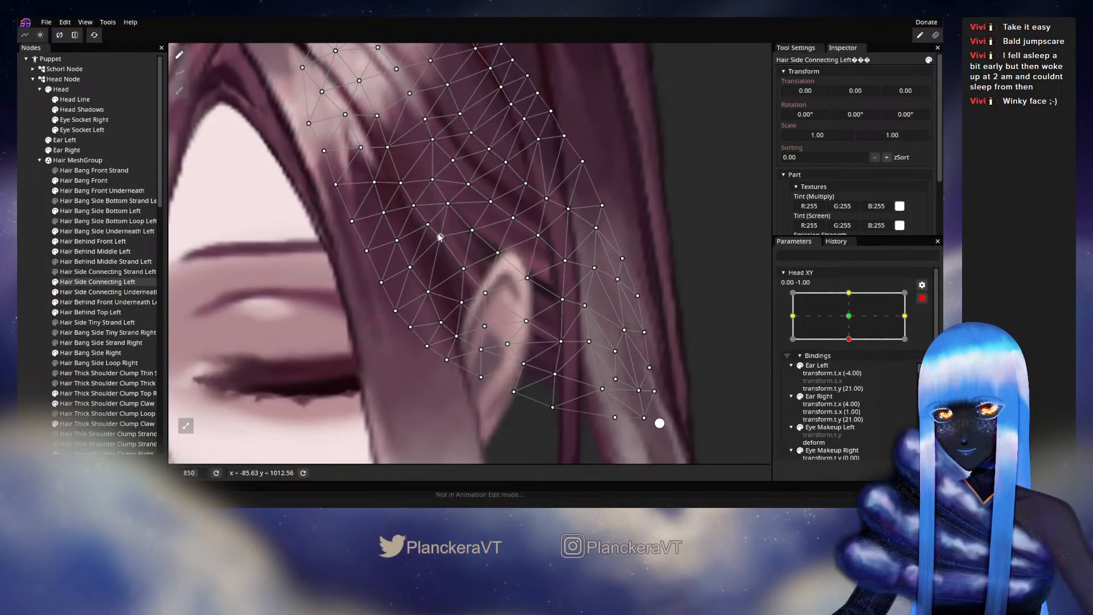
{"action": "left_click", "coordinate": [448, 203]}
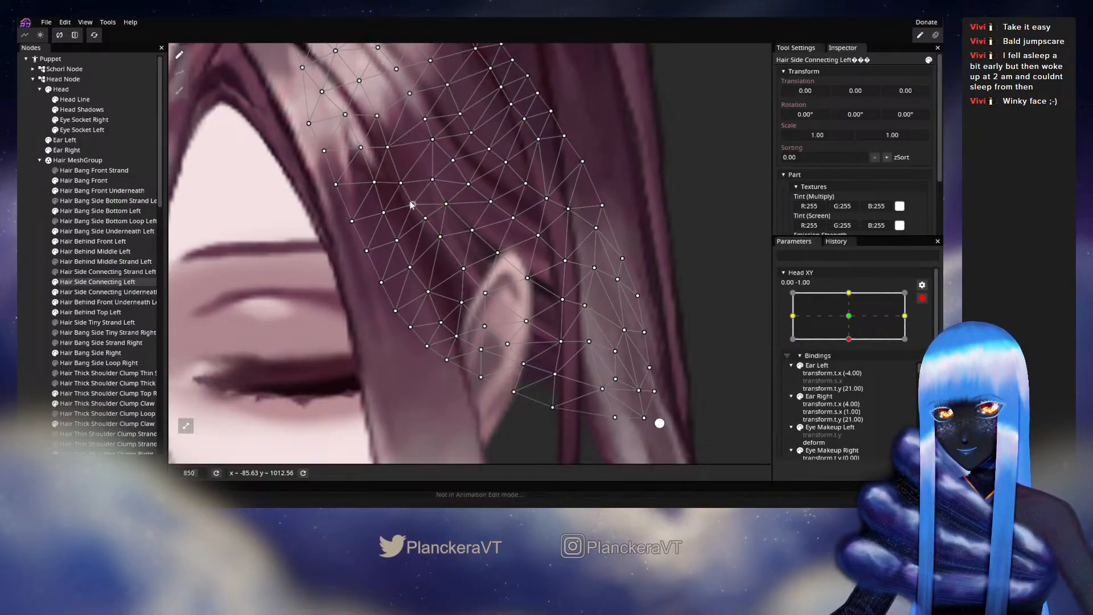
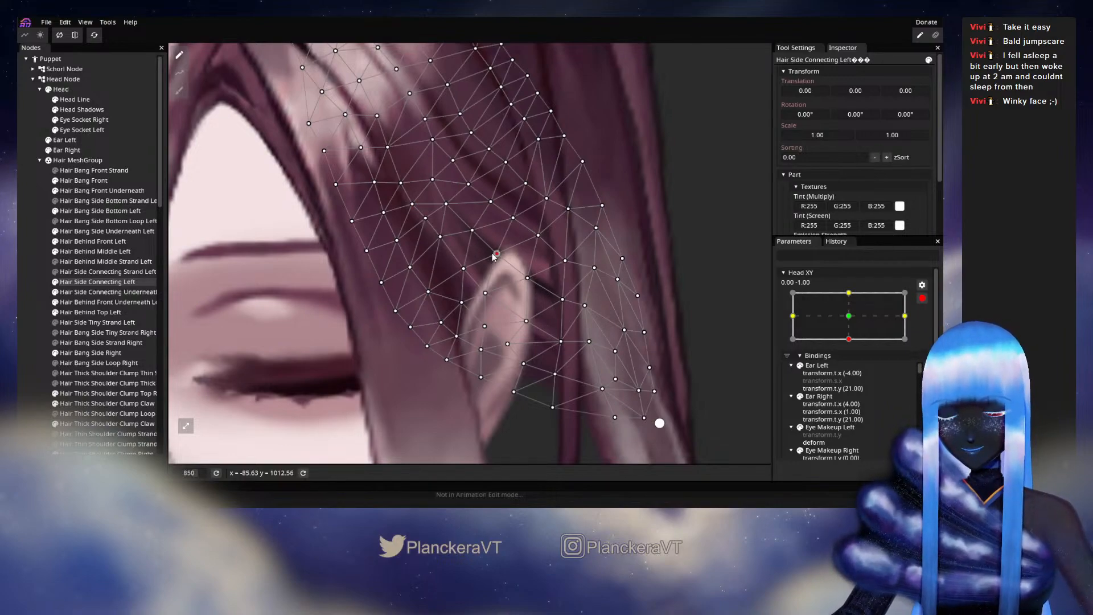
{"action": "left_click", "coordinate": [472, 230]}
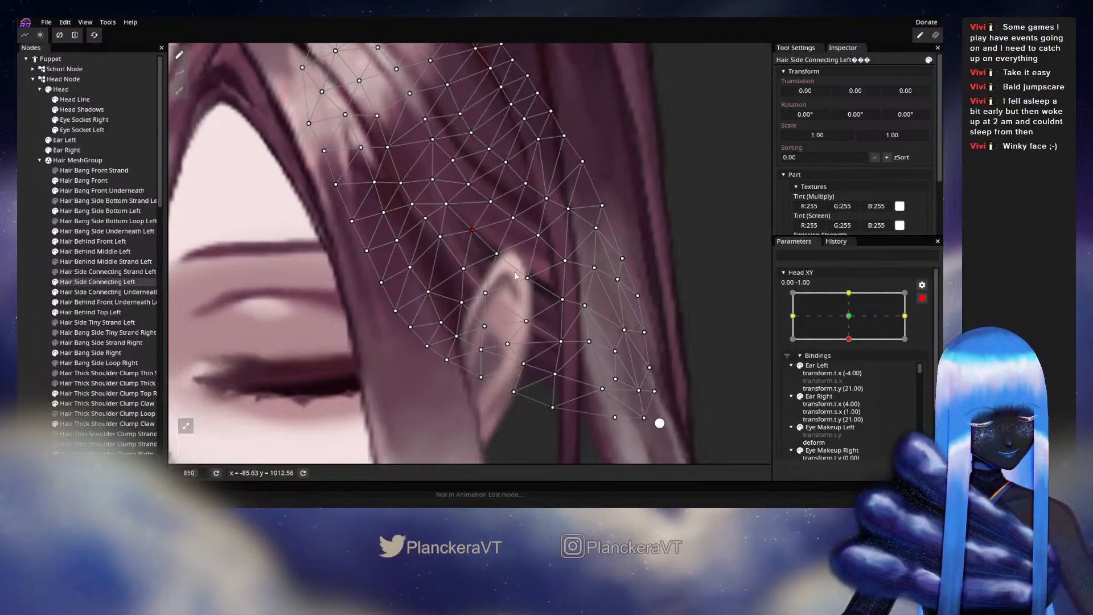
{"action": "left_click", "coordinate": [562, 301]}
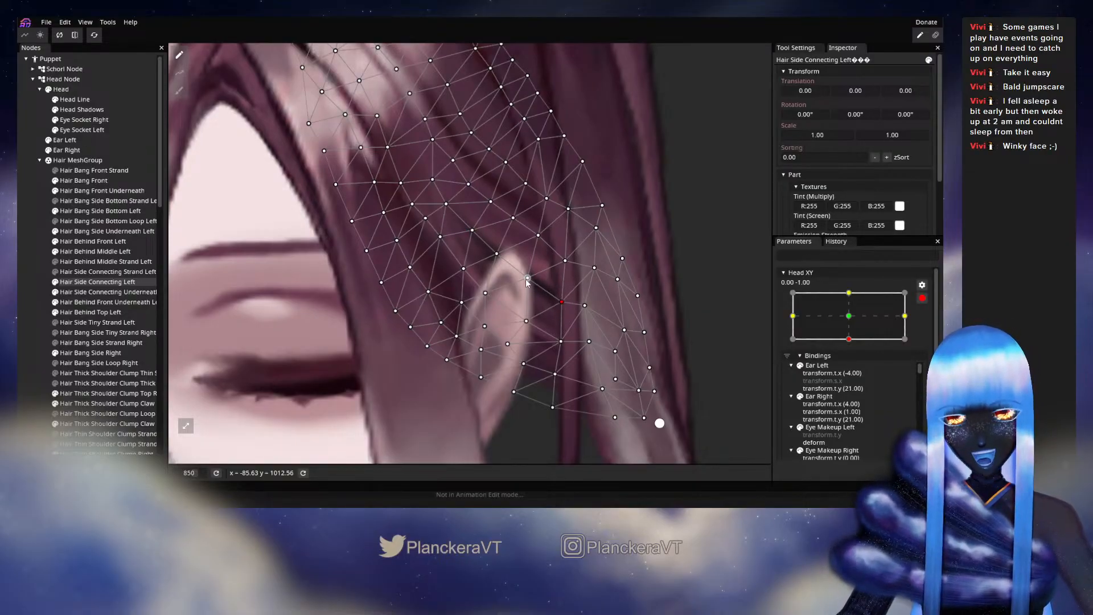
{"action": "left_click_drag", "start_coordinate": [525, 287], "coordinate": [524, 288]}
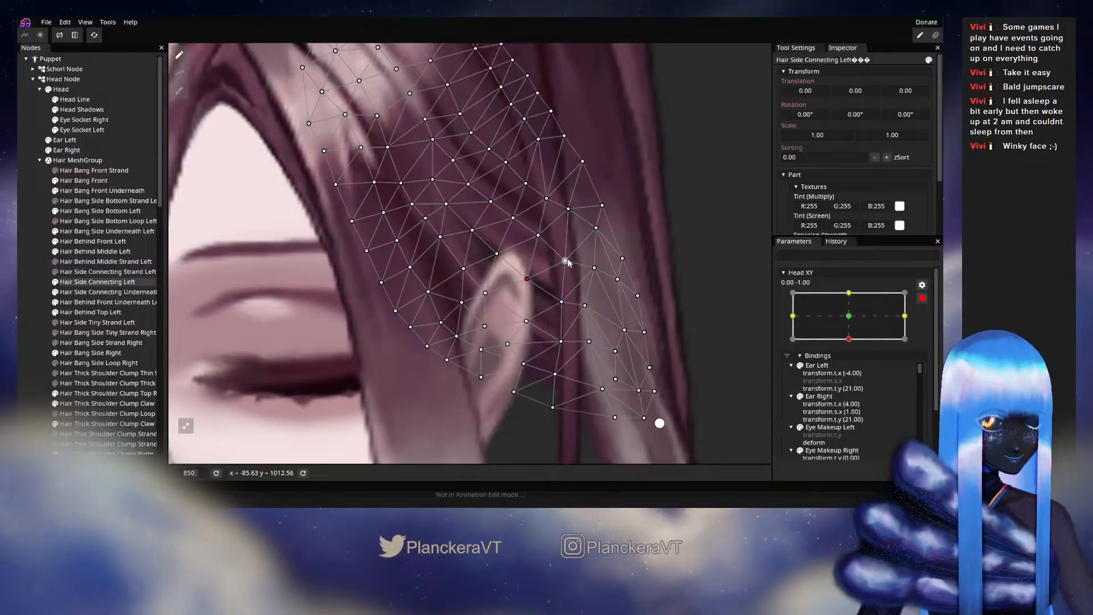
{"action": "left_click_drag", "start_coordinate": [568, 260], "coordinate": [571, 265]}
{"action": "left_click", "coordinate": [538, 235]}
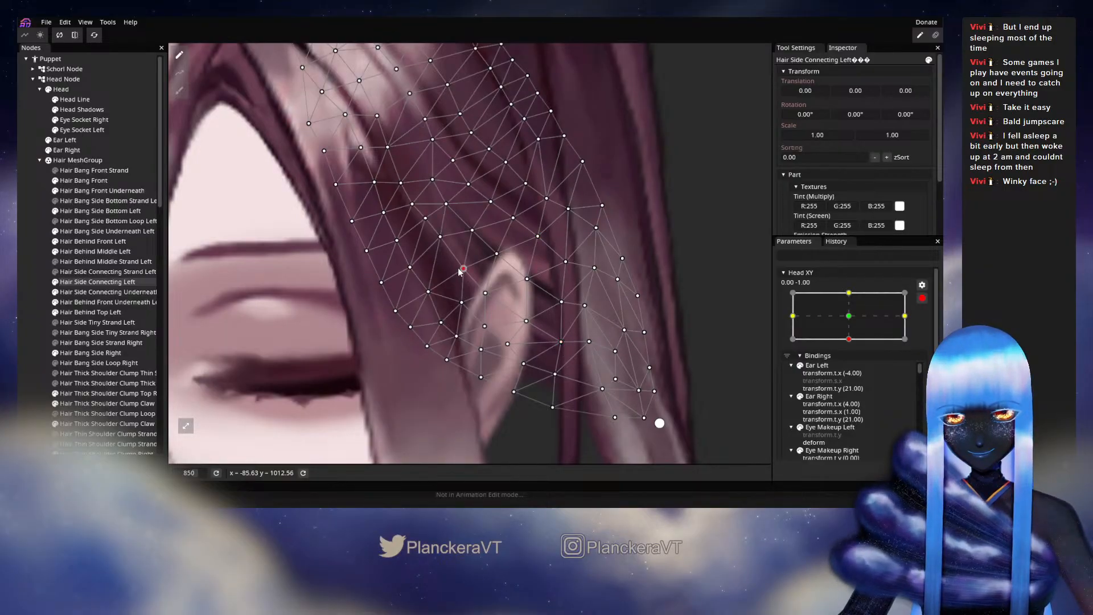
- Reposition the Hair Side Connecting Left vertices along the dark strand running above and in front of the left ear
{"action": "left_click", "coordinate": [439, 237]}
{"action": "left_click", "coordinate": [426, 219]}
{"action": "left_click_drag", "start_coordinate": [422, 221], "coordinate": [420, 221]}
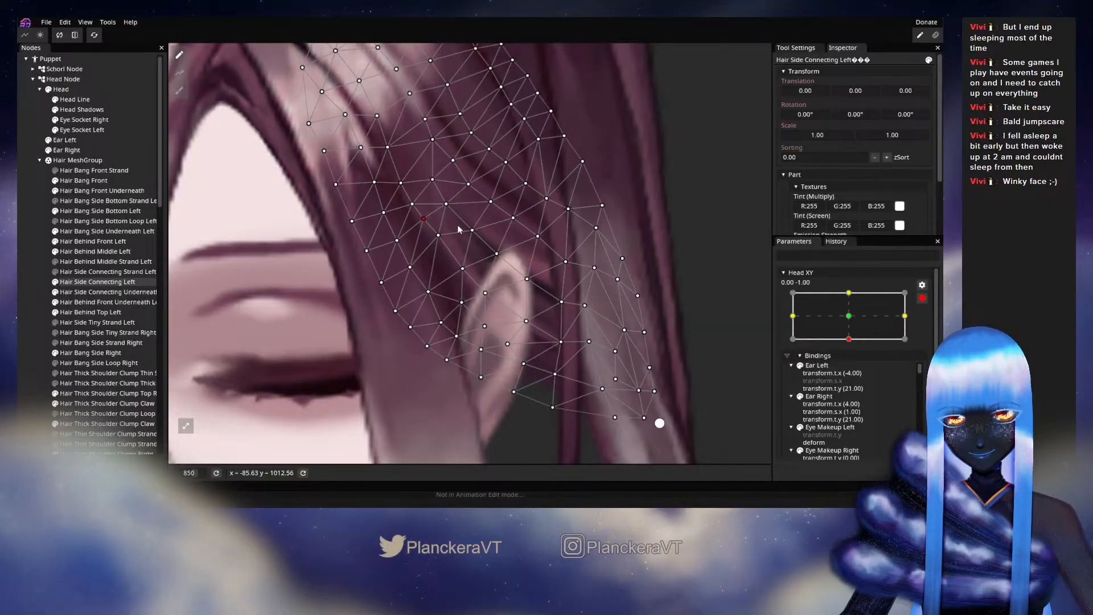
{"action": "left_click", "coordinate": [437, 234]}
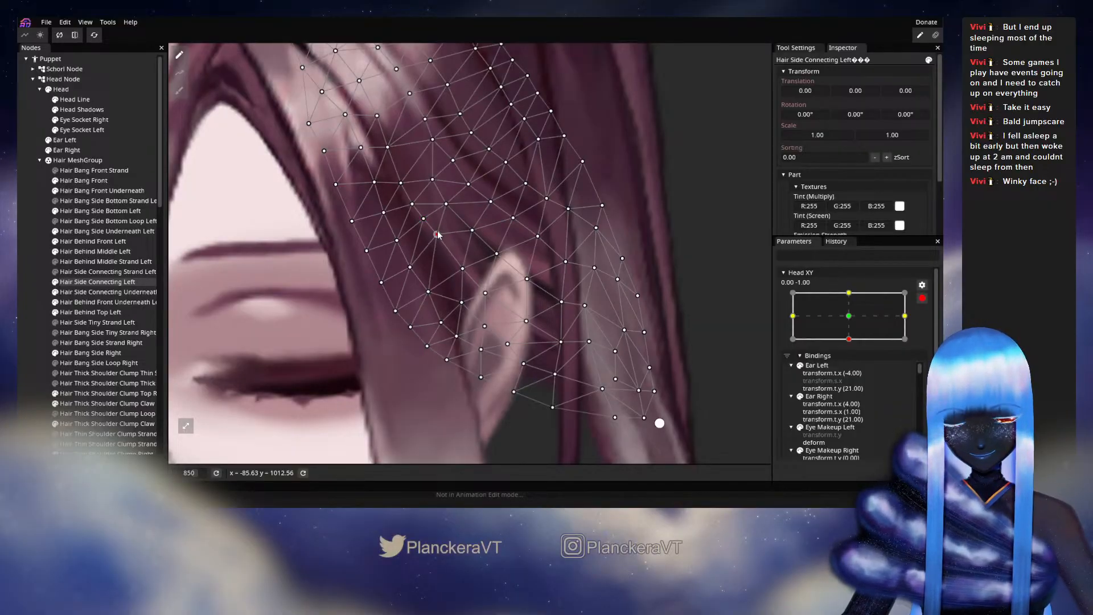
{"action": "left_click", "coordinate": [446, 203]}
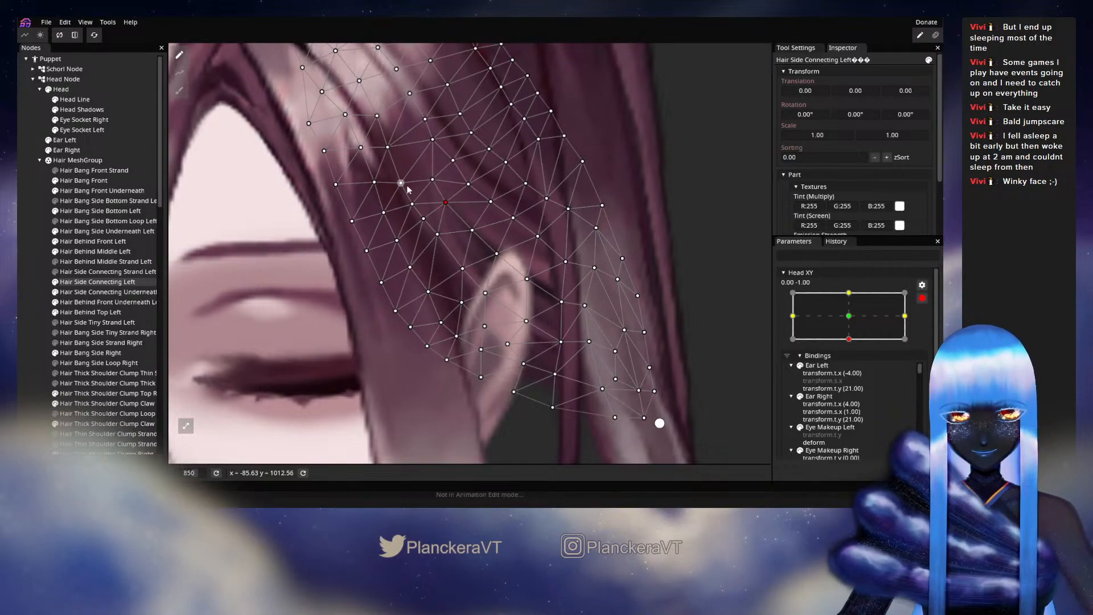
{"action": "left_click_drag", "start_coordinate": [431, 180], "coordinate": [448, 203]}
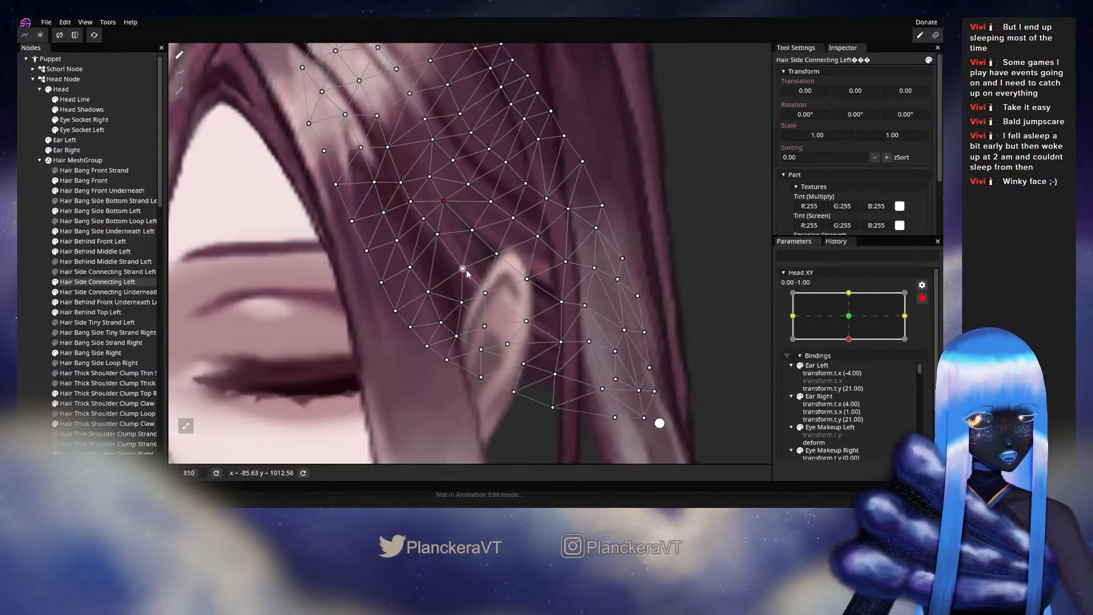
- Nudge the Hair Side Connecting Left vertices beside the front edge of the left ear slightly upward
{"action": "left_click_drag", "start_coordinate": [465, 271], "coordinate": [464, 269]}
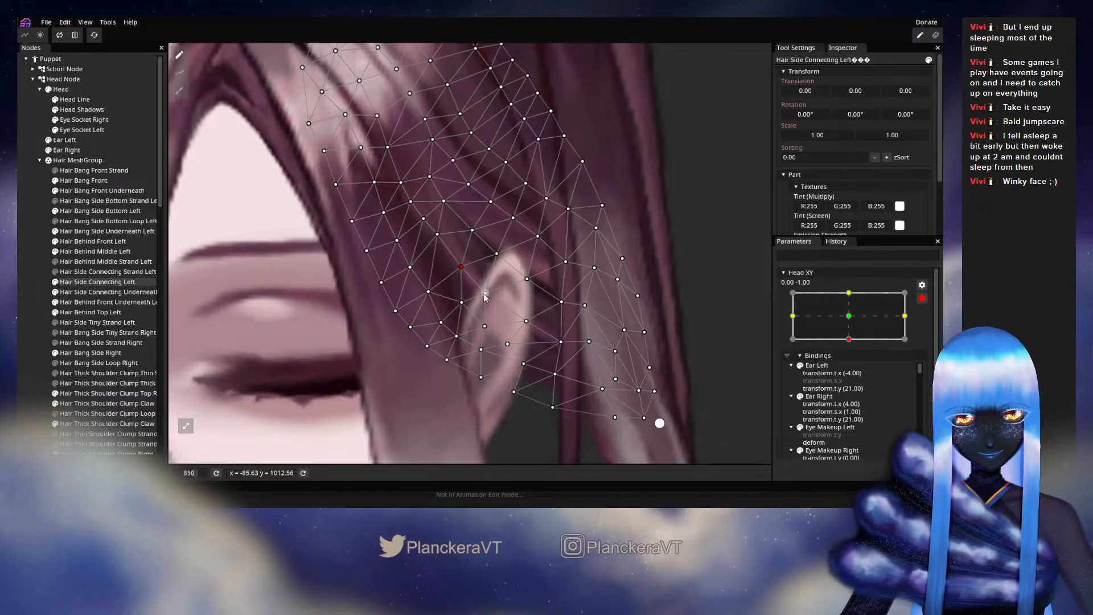
{"action": "left_click_drag", "start_coordinate": [460, 309], "coordinate": [460, 307]}
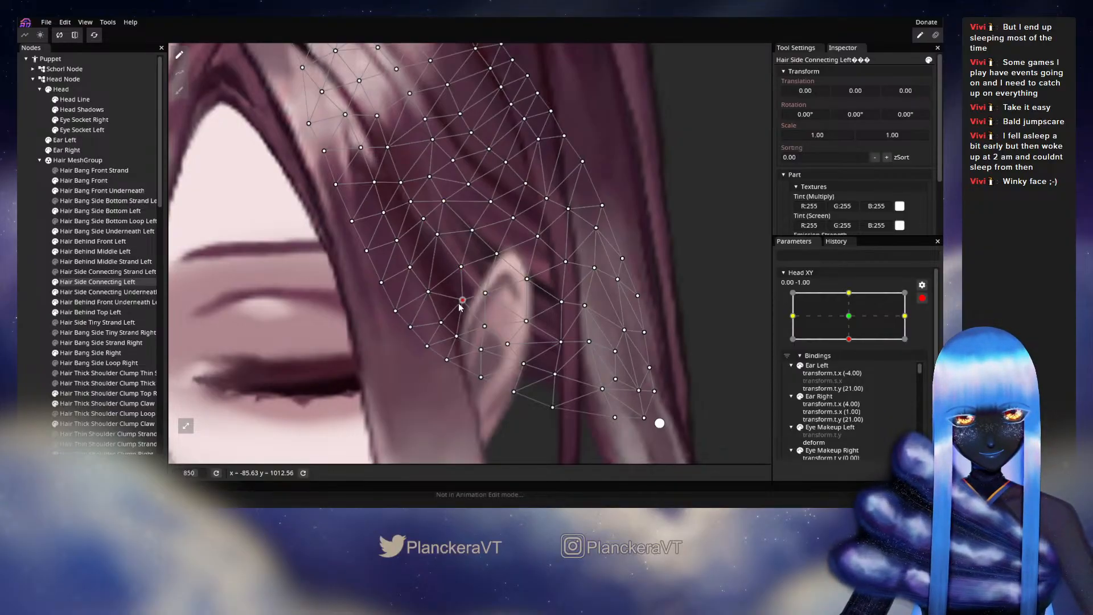
{"action": "left_click", "coordinate": [428, 293]}
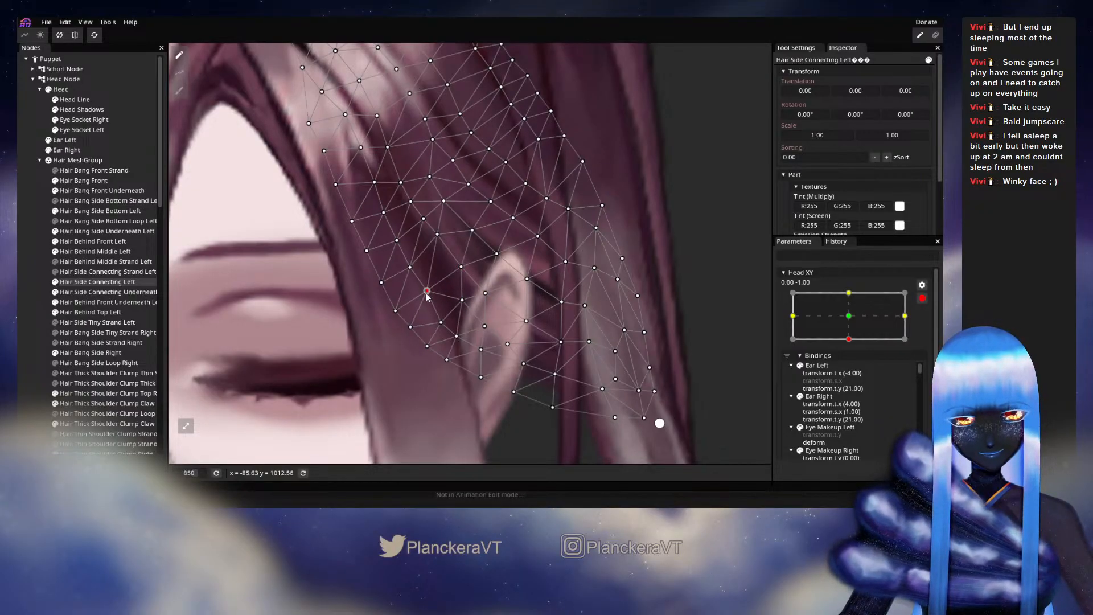
- Fine-tune the Hair Side Connecting Left vertices over the left ear, behind its rear edge and at its tip
{"action": "left_click_drag", "start_coordinate": [522, 328], "coordinate": [519, 330]}
{"action": "left_click", "coordinate": [507, 352]}
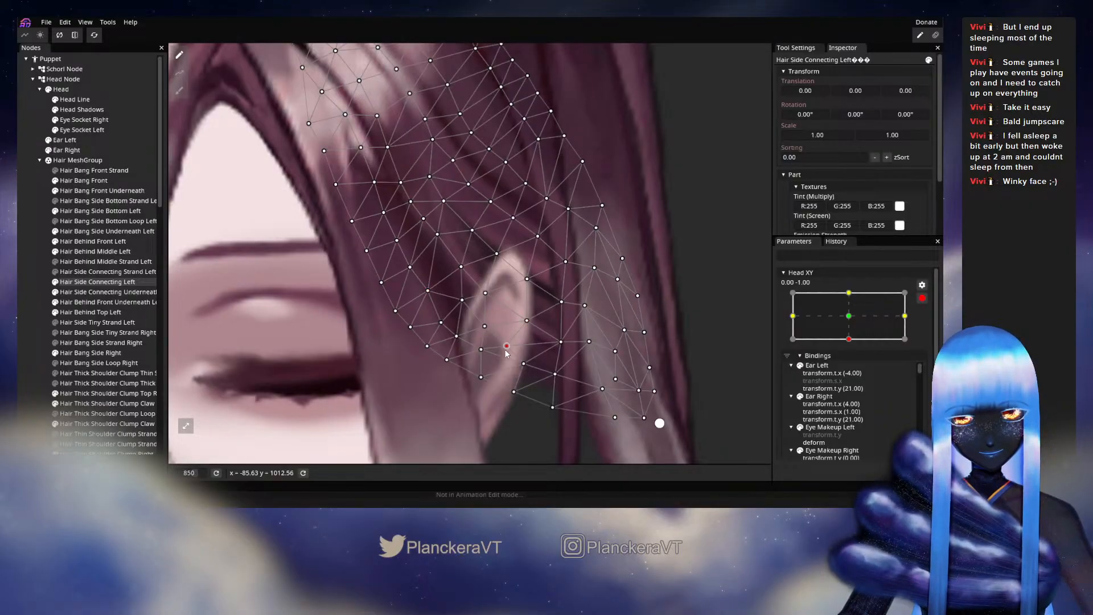
{"action": "left_click", "coordinate": [564, 342]}
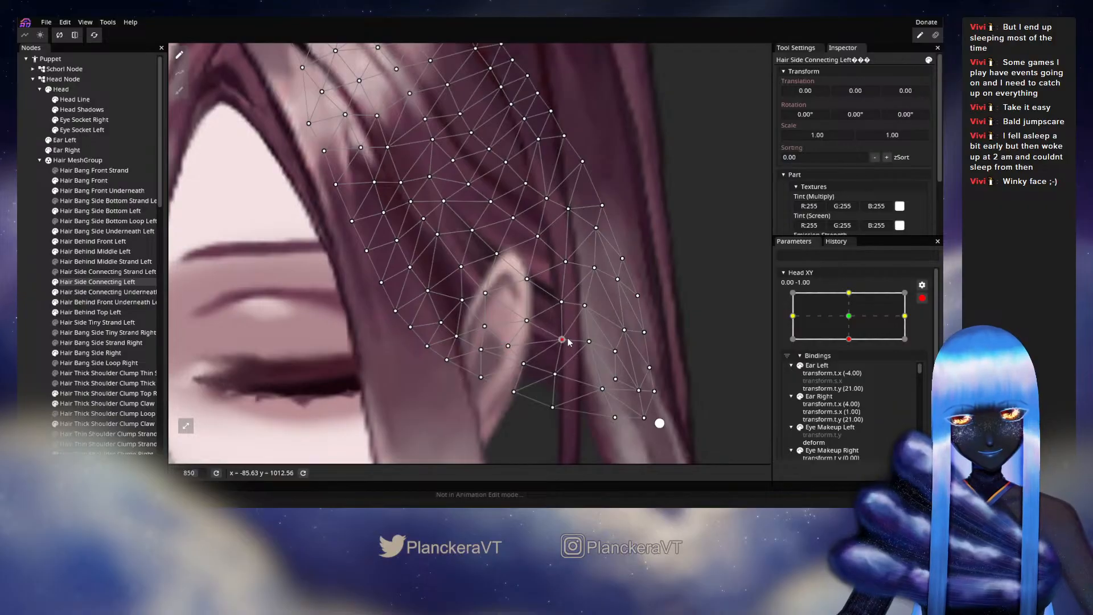
{"action": "left_click", "coordinate": [526, 323]}
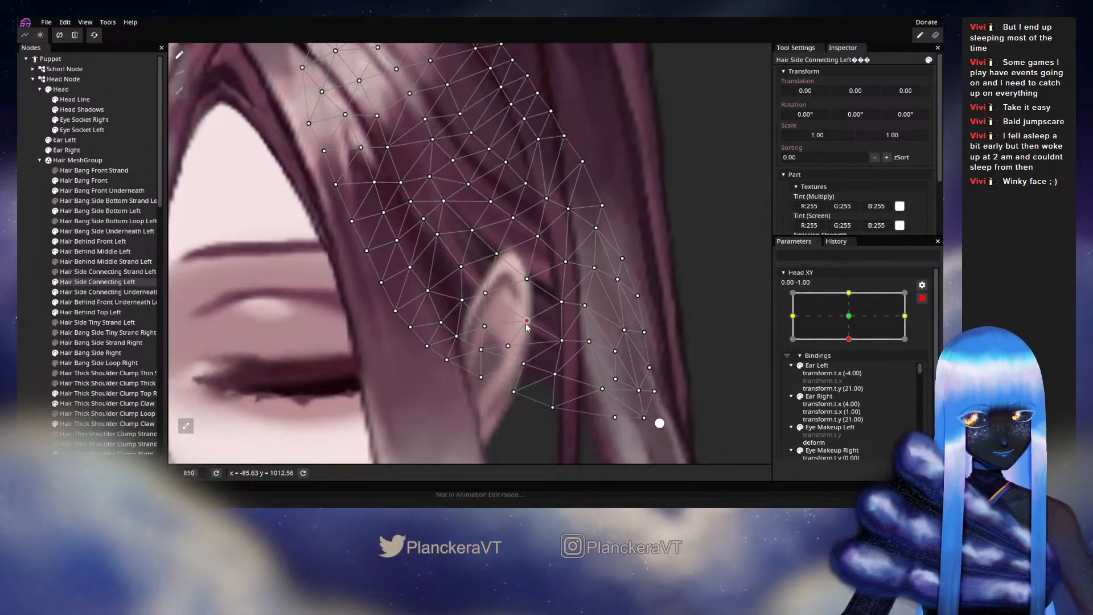
{"action": "left_click", "coordinate": [561, 304]}
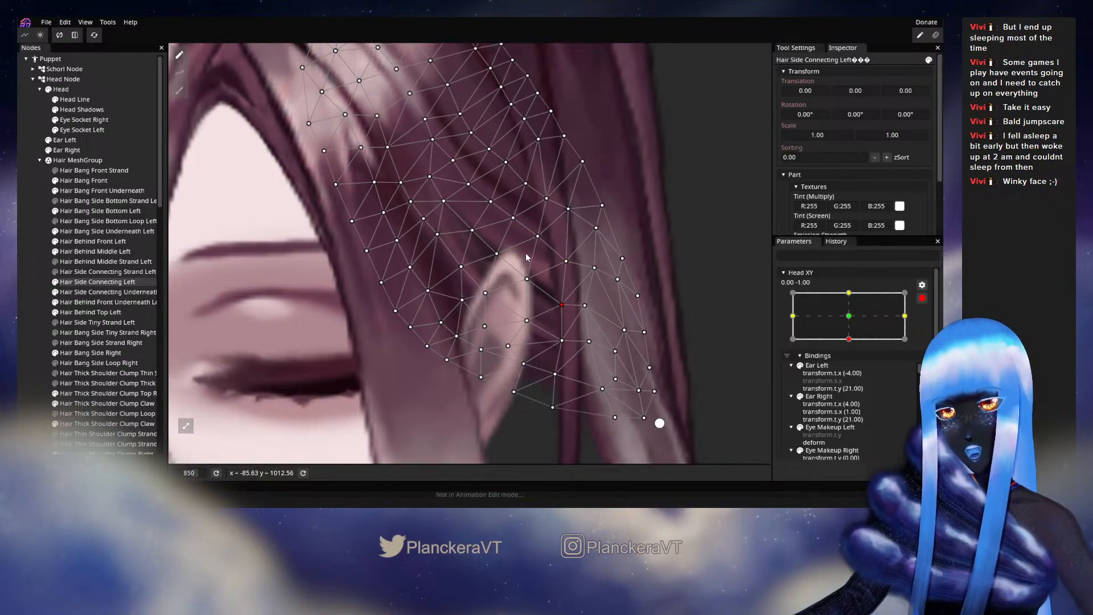
{"action": "left_click", "coordinate": [497, 252]}
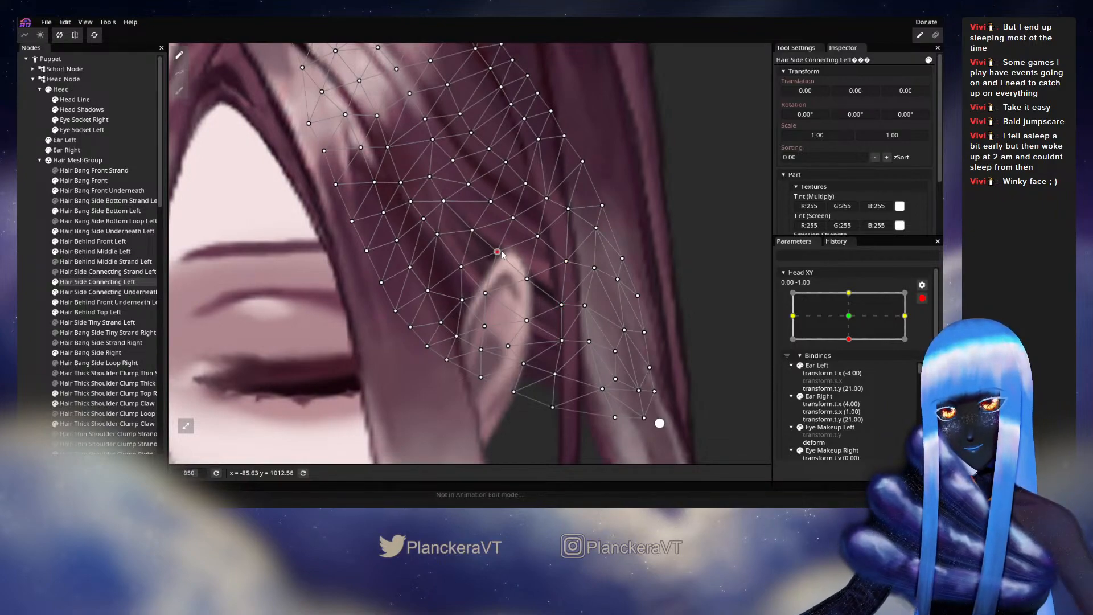
- Deselect Hair Side Connecting Left, disarm Head XY and vary it near 0.00, -1.00 to check the hair around the left ear
{"action": "left_click", "coordinate": [717, 309]}
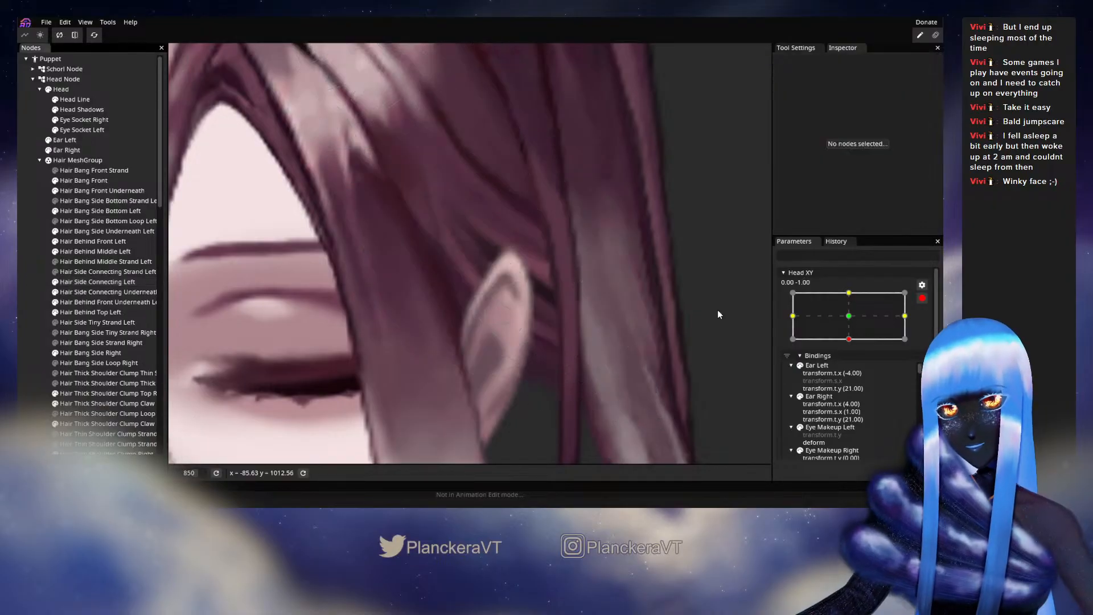
{"action": "left_click", "coordinate": [922, 300]}
{"action": "left_click", "coordinate": [852, 366]}
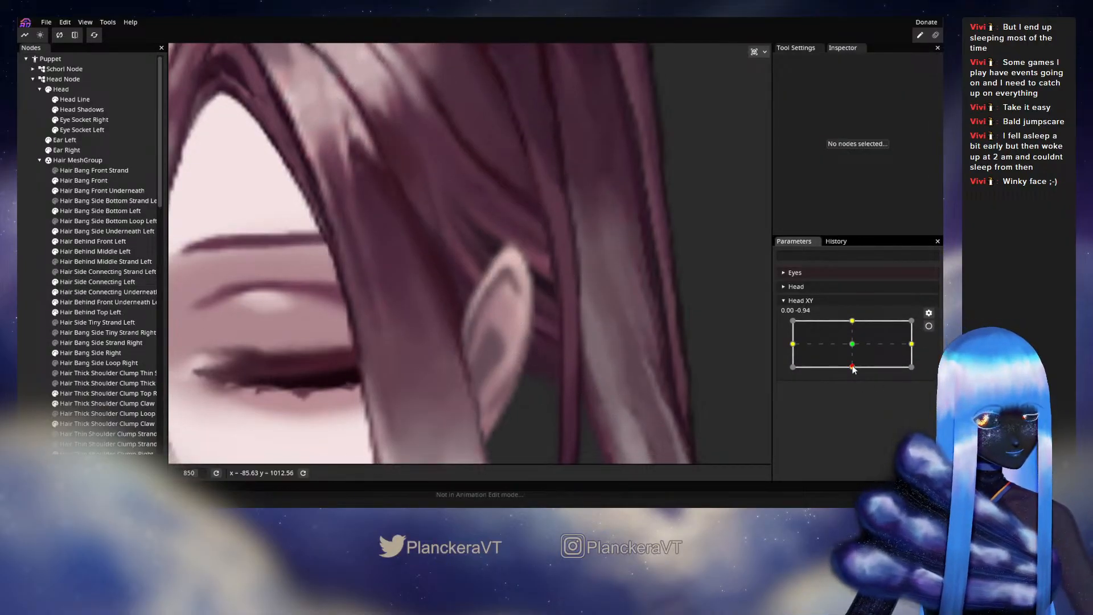
{"action": "left_click", "coordinate": [853, 370]}
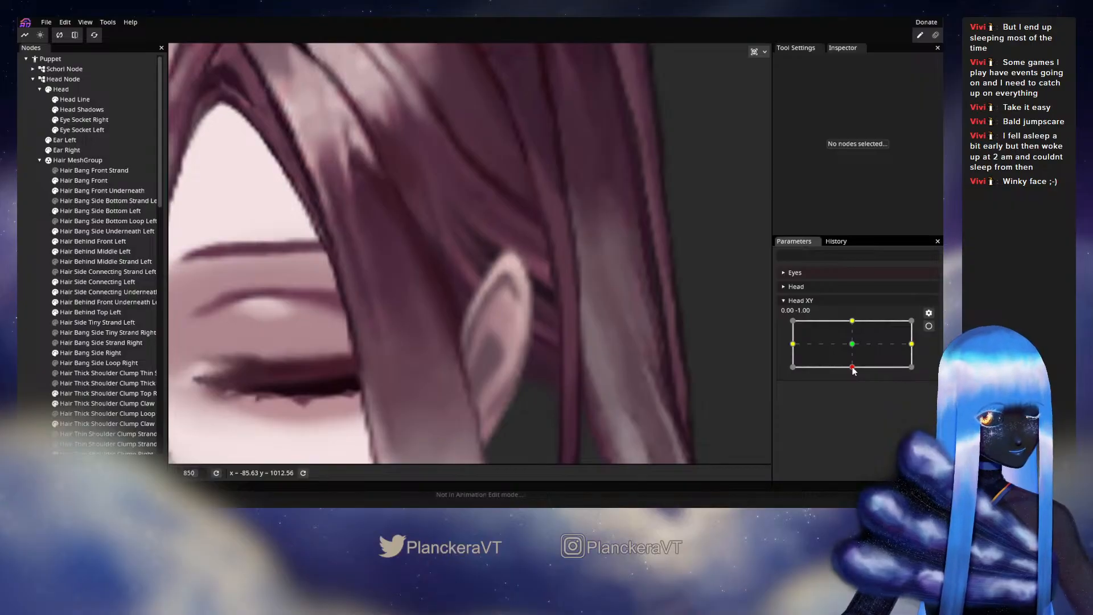
{"action": "mouse_move", "coordinate": [853, 368]}
{"action": "left_mouse_down"}
{"action": "mouse_move", "coordinate": [852, 345]}
{"action": "mouse_move", "coordinate": [852, 370]}
{"action": "left_mouse_up"}
- Rearm Head XY at 0.00, -1.00, reselect Hair Side Connecting Left and shift the vertices around the left ear's tip slightly toward the face
{"action": "left_click", "coordinate": [929, 326]}
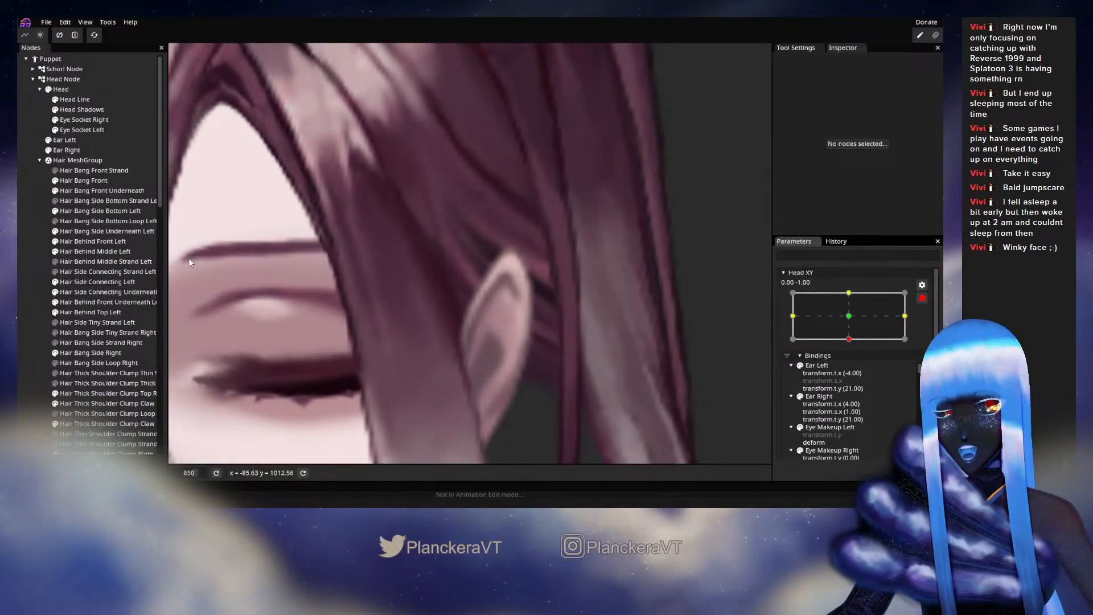
{"action": "left_click", "coordinate": [97, 281]}
{"action": "left_click_drag", "start_coordinate": [524, 277], "coordinate": [459, 264]}
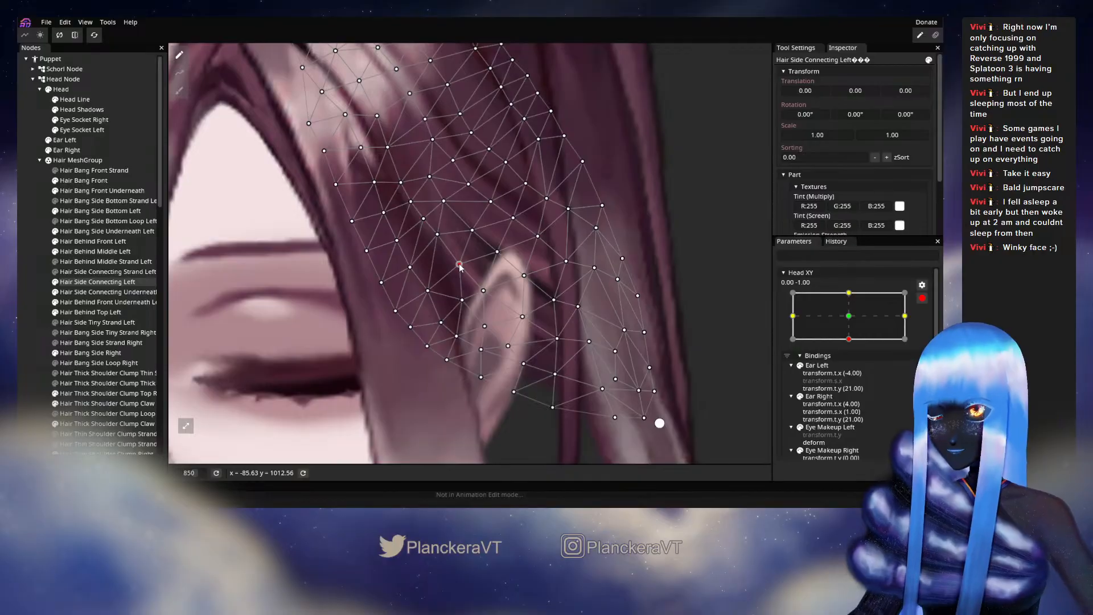
{"action": "left_click", "coordinate": [470, 228]}
{"action": "left_click", "coordinate": [496, 251]}
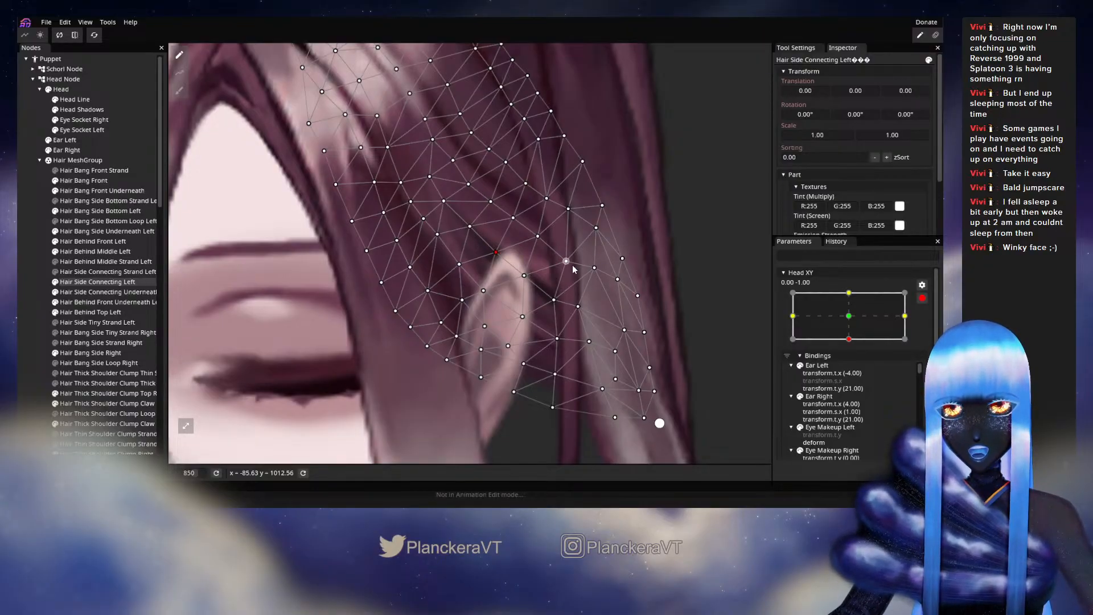
- Deselect the hair mesh, disarm Head XY and check the strands at the left ear's tip around the downward tilt
{"action": "left_click", "coordinate": [49, 304]}
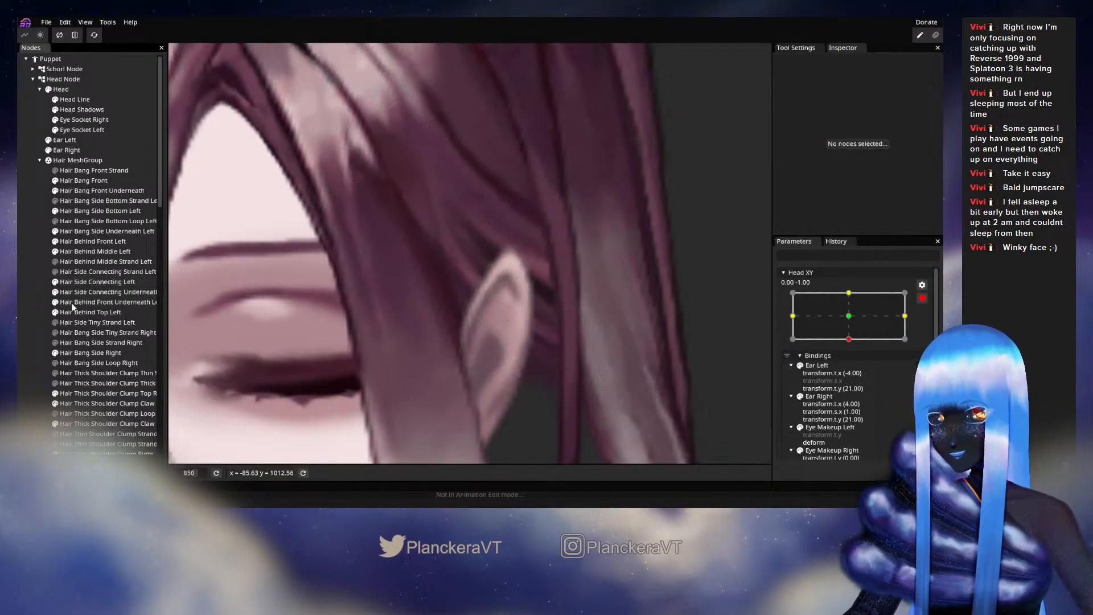
{"action": "left_click", "coordinate": [921, 298]}
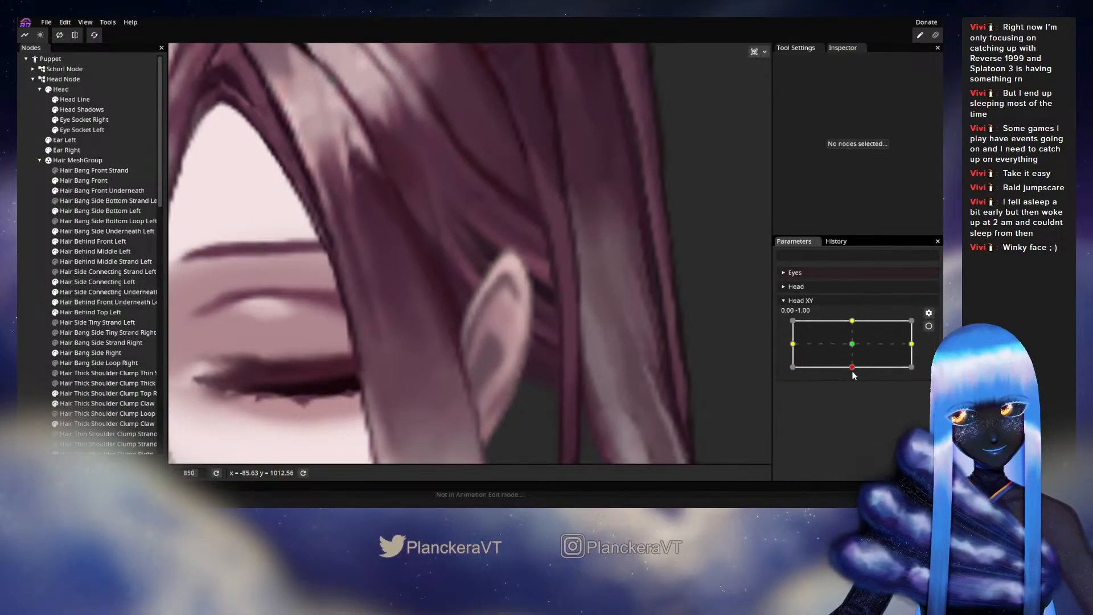
{"action": "left_click", "coordinate": [852, 366]}
{"action": "mouse_move", "coordinate": [852, 367]}
{"action": "left_mouse_down"}
{"action": "mouse_move", "coordinate": [852, 348]}
{"action": "mouse_move", "coordinate": [852, 367]}
{"action": "left_mouse_up"}
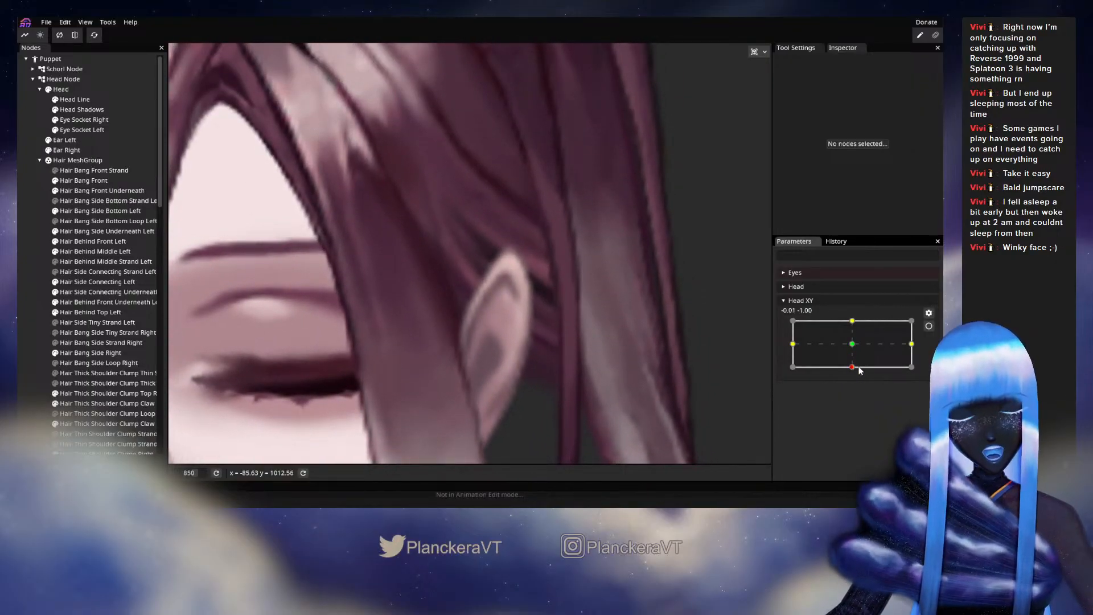
- Rearm Head XY at 0.00, -1.00, reselect Hair Side Connecting Left and nudge the vertices along the left ear's front edge toward the face
{"action": "left_click", "coordinate": [927, 326]}
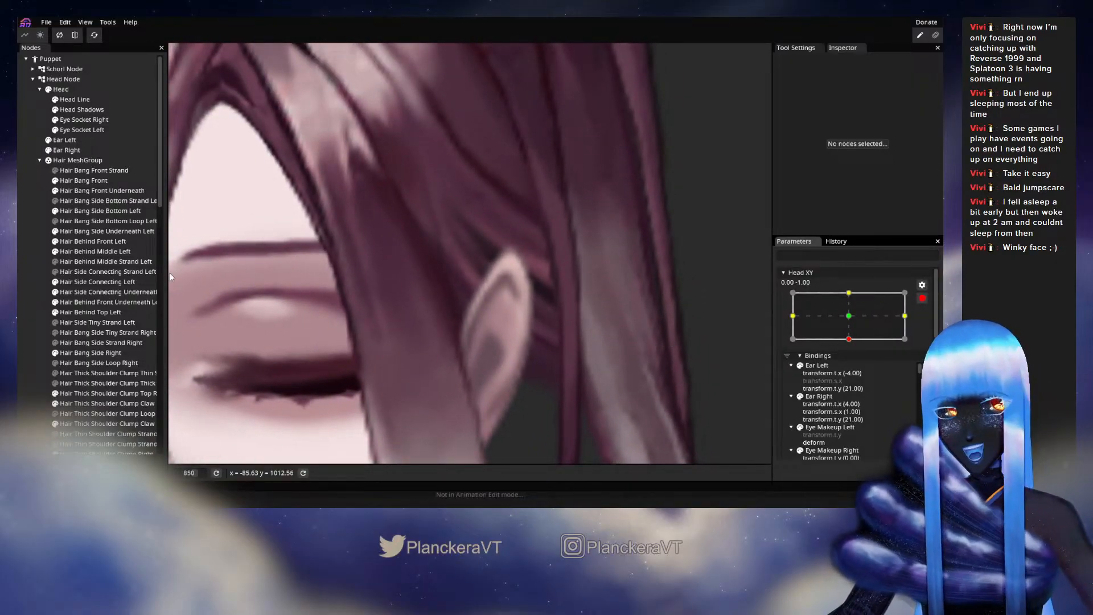
{"action": "left_click", "coordinate": [91, 282]}
{"action": "left_click", "coordinate": [484, 291]}
{"action": "left_click", "coordinate": [459, 265]}
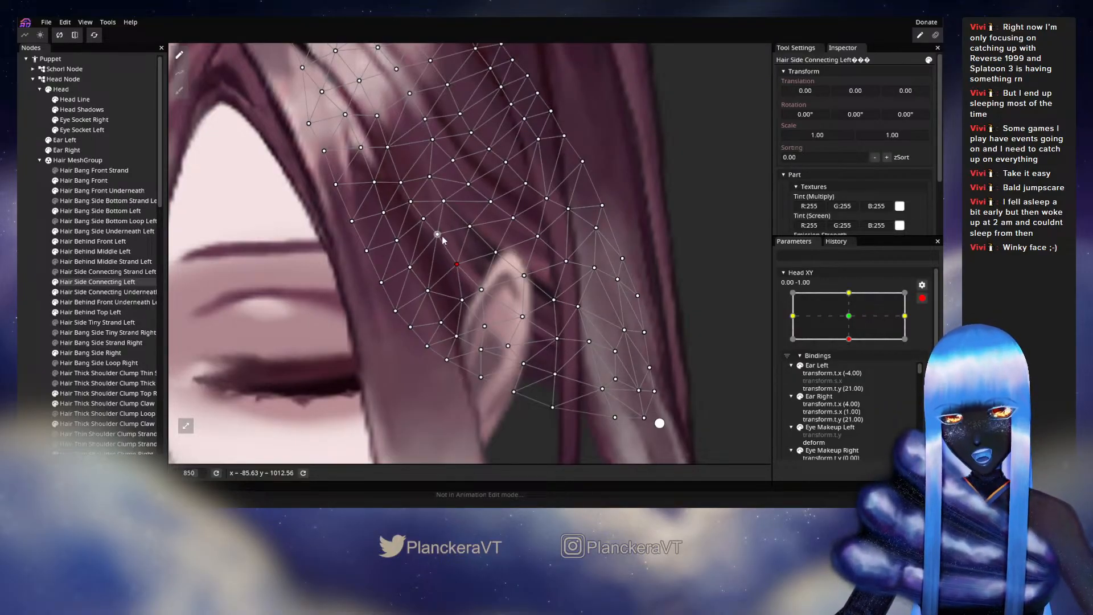
{"action": "left_click_drag", "start_coordinate": [422, 223], "coordinate": [413, 219]}
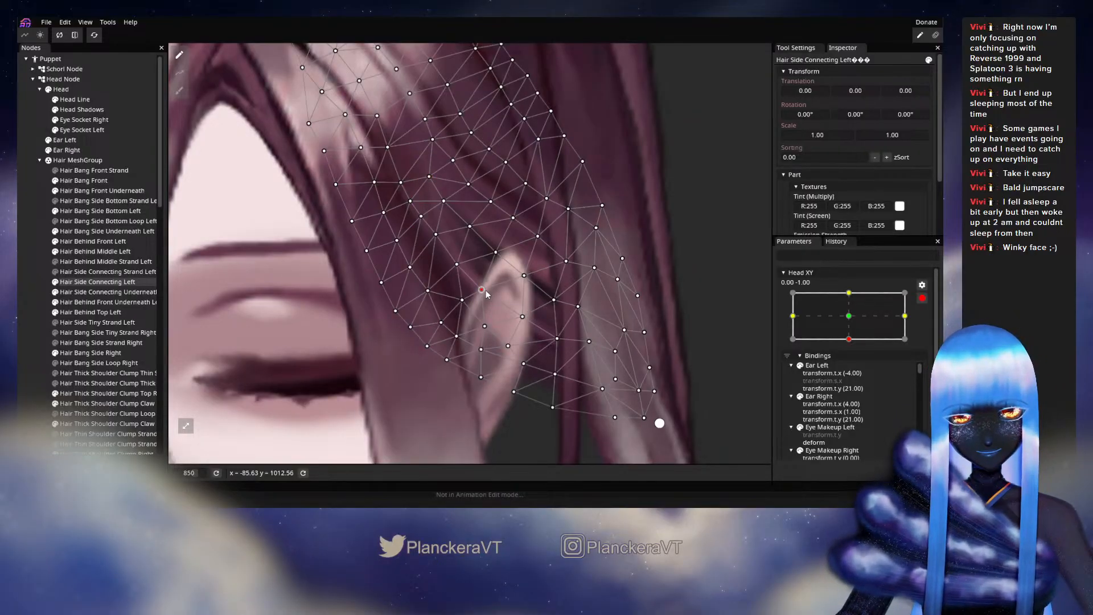
{"action": "left_click_drag", "start_coordinate": [461, 303], "coordinate": [458, 300]}
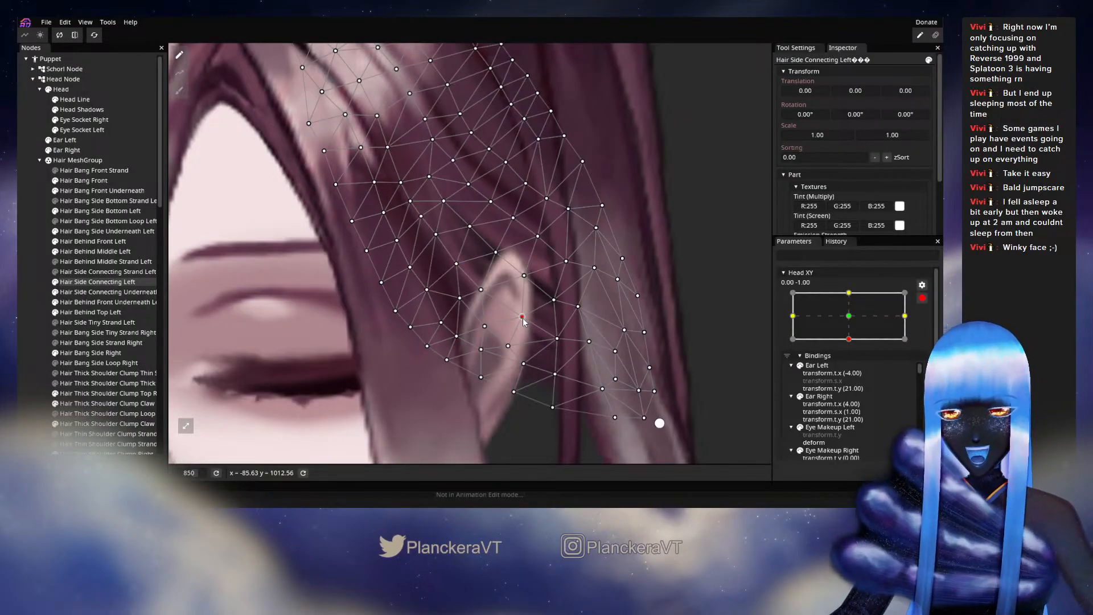
- Deselect the mesh, disarm Head XY and check the hair in front of the left ear near the downward tilt
{"action": "left_click", "coordinate": [172, 300]}
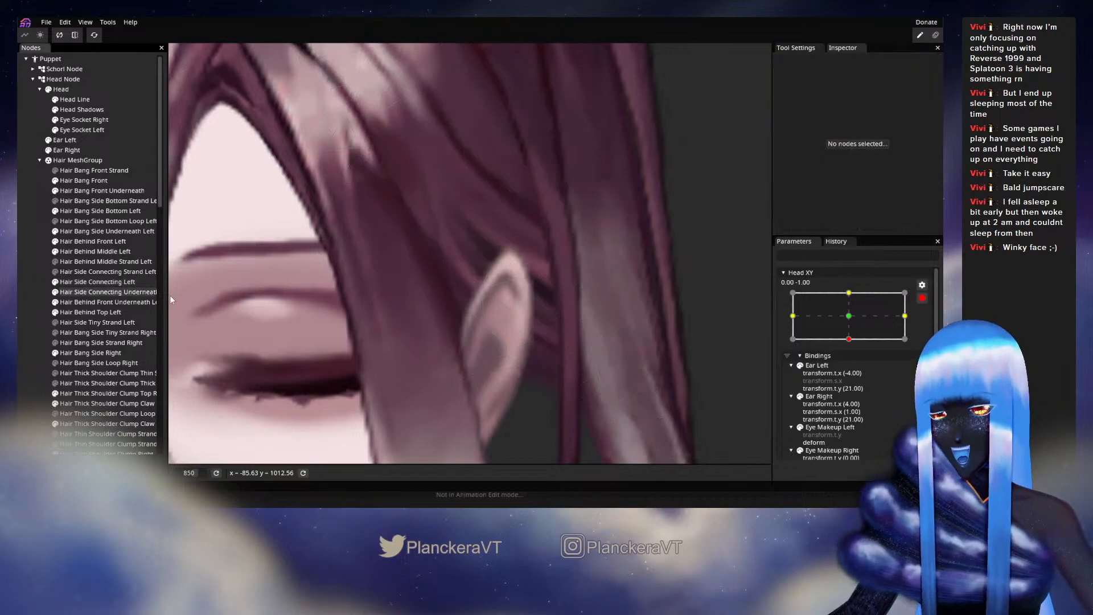
{"action": "left_click", "coordinate": [922, 298]}
{"action": "mouse_move", "coordinate": [853, 370]}
{"action": "left_mouse_down"}
{"action": "mouse_move", "coordinate": [853, 349]}
{"action": "mouse_move", "coordinate": [852, 368]}
{"action": "left_mouse_up"}
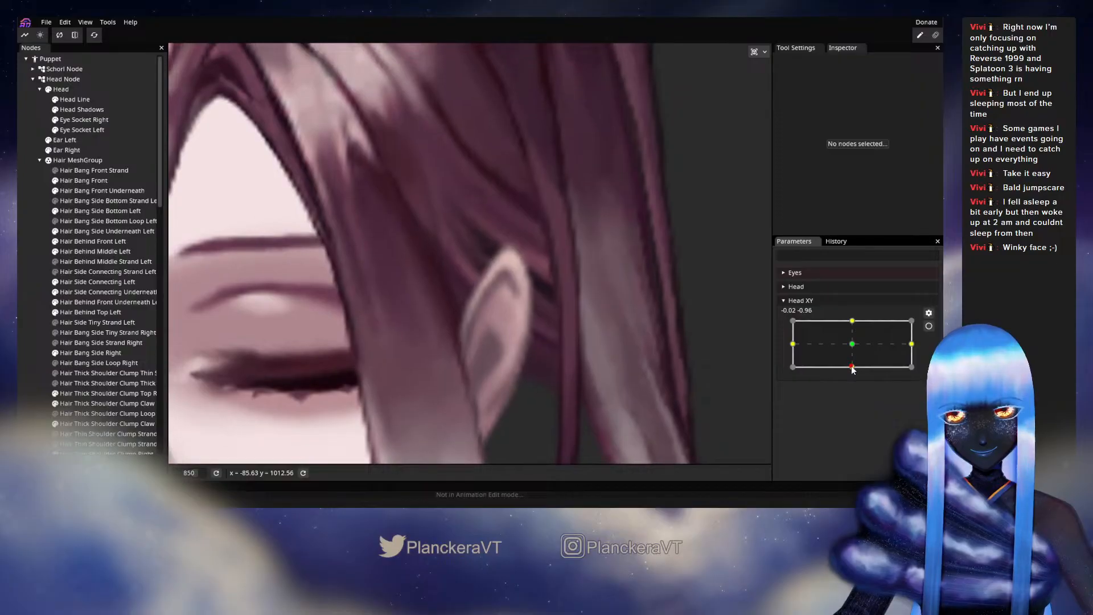
- Rearm Head XY at 0.00, -1.00, reselect Hair Side Connecting Left and reposition the vertices over the lower left ear and behind it
{"action": "left_click", "coordinate": [929, 326]}
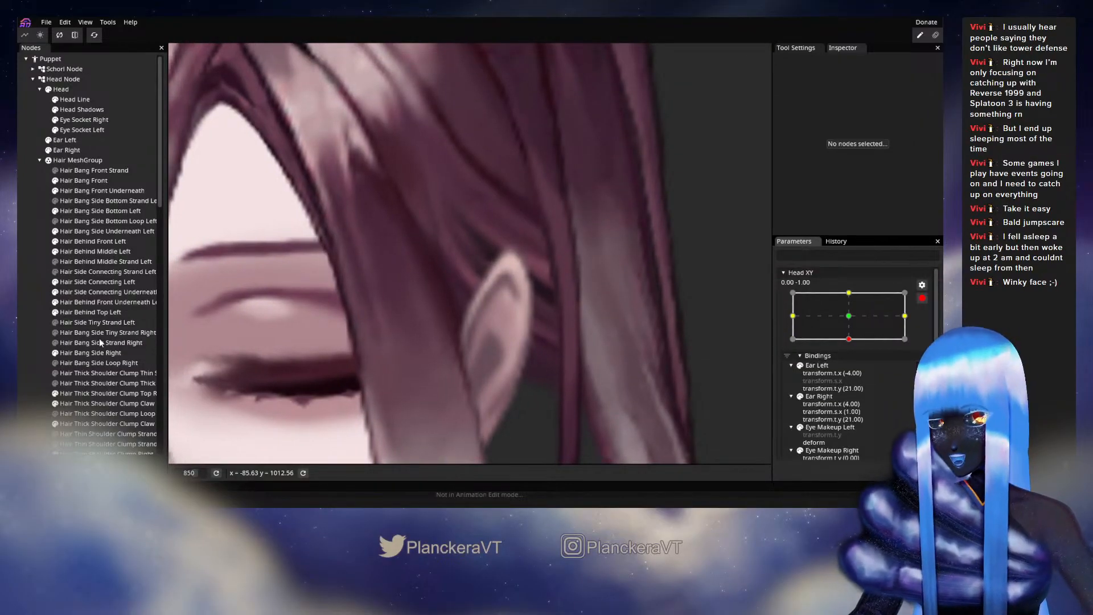
{"action": "left_click", "coordinate": [99, 281]}
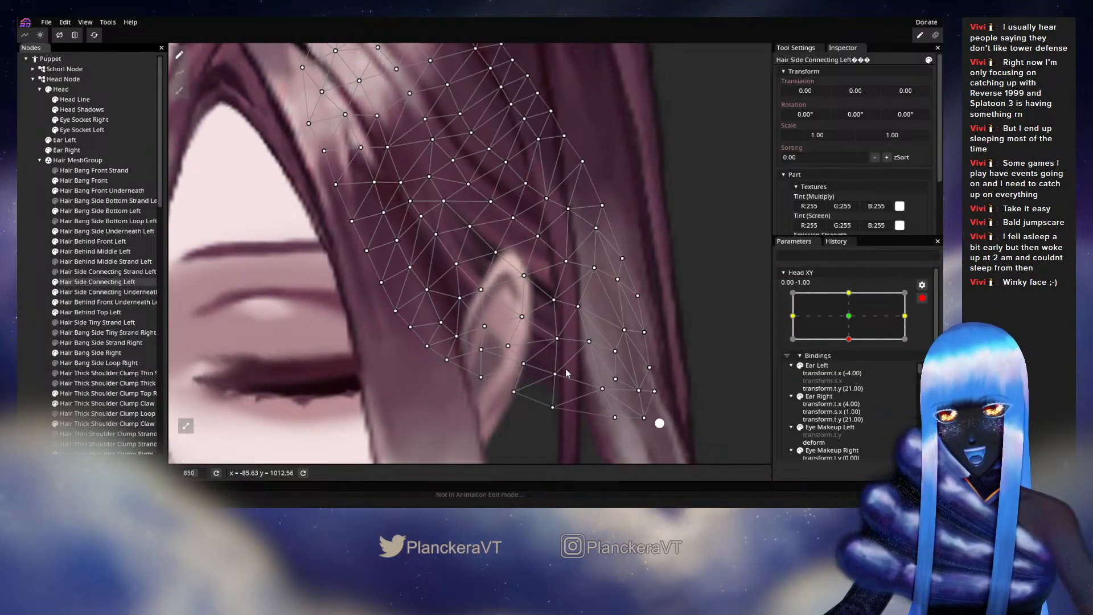
{"action": "left_click_drag", "start_coordinate": [554, 374], "coordinate": [509, 363]}
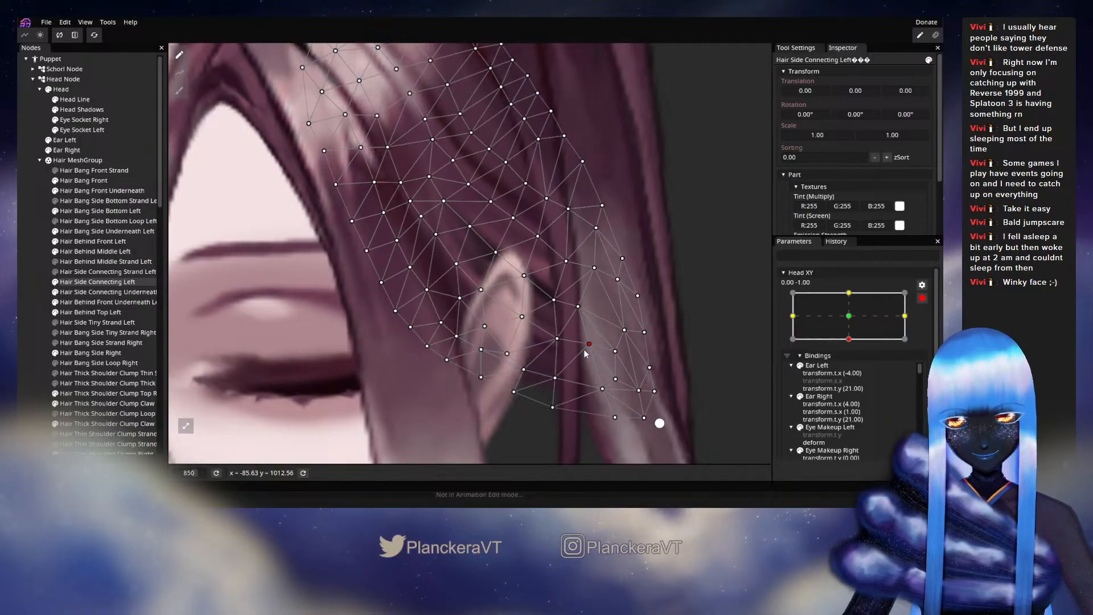
{"action": "left_click_drag", "start_coordinate": [586, 353], "coordinate": [585, 357]}
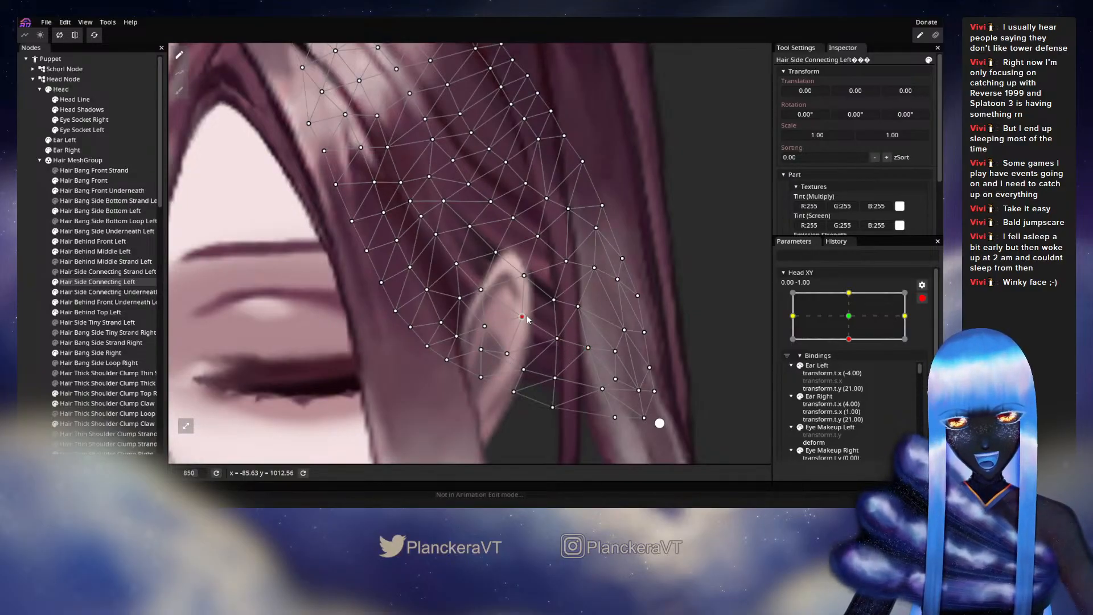
{"action": "left_click_drag", "start_coordinate": [561, 342], "coordinate": [562, 340]}
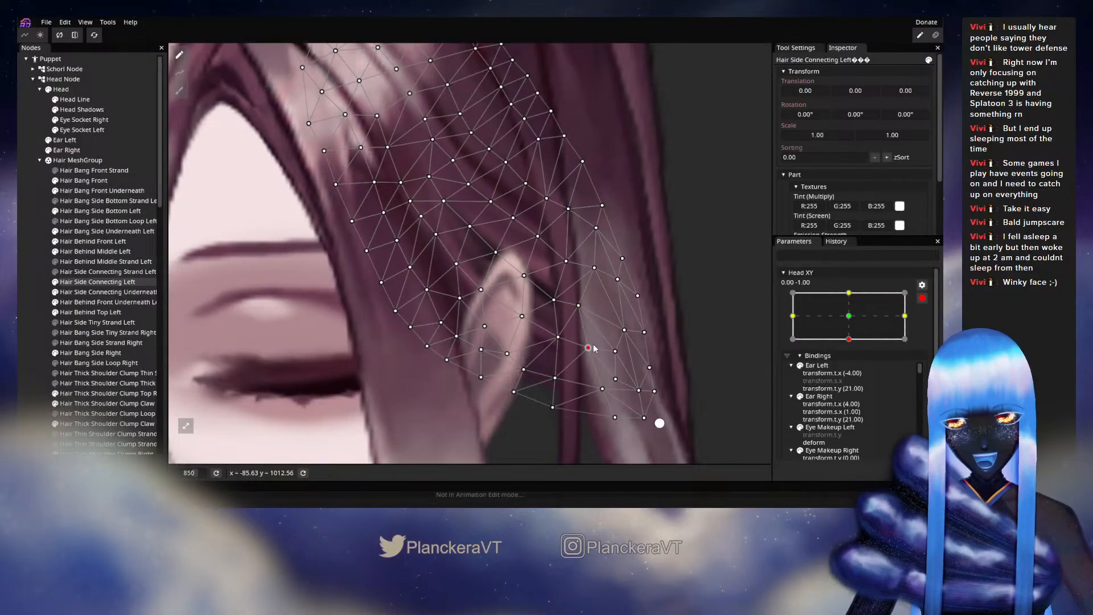
{"action": "left_click_drag", "start_coordinate": [477, 357], "coordinate": [474, 362]}
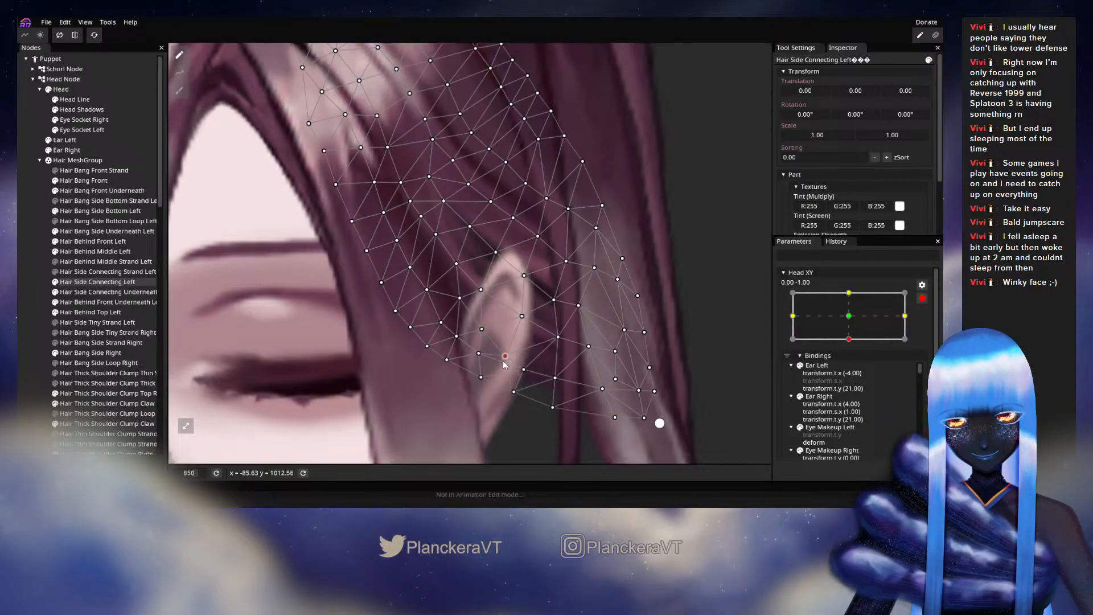
{"action": "left_click_drag", "start_coordinate": [557, 381], "coordinate": [563, 408]}
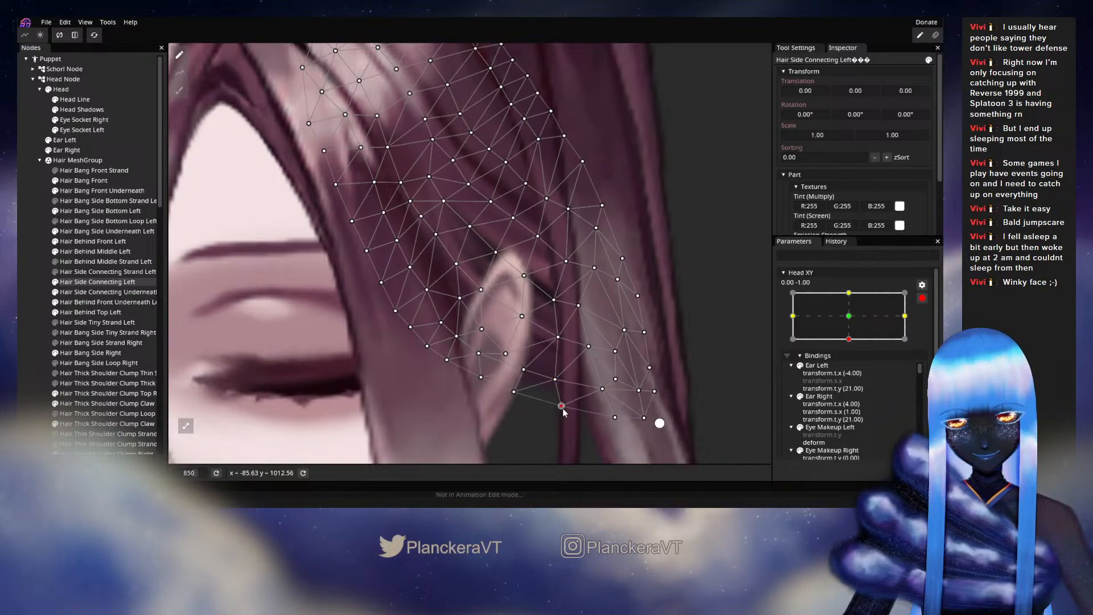
{"action": "left_click", "coordinate": [491, 380]}
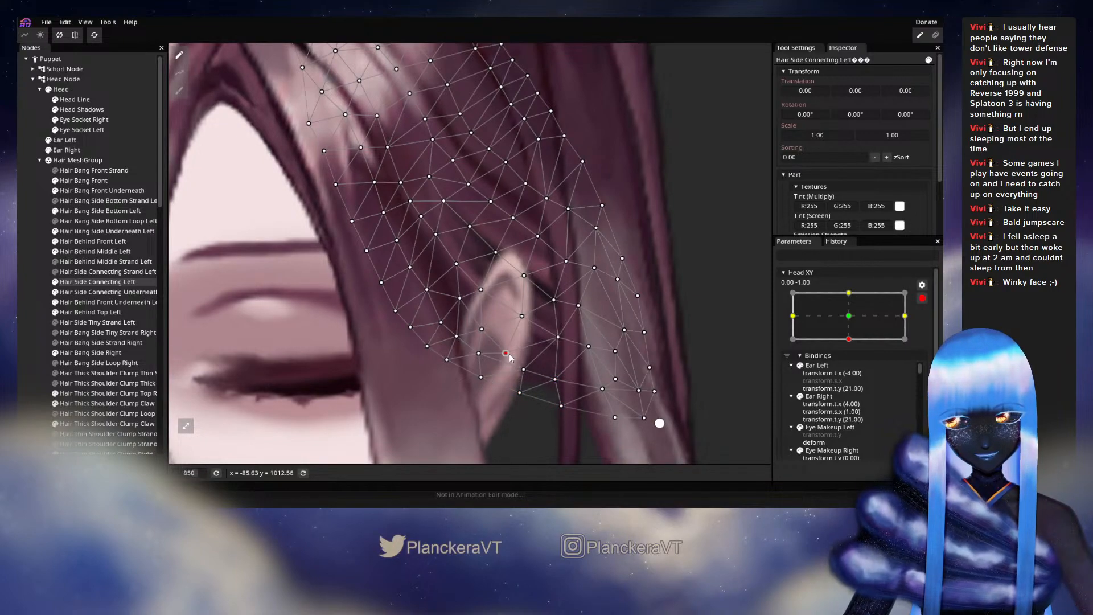
- Deselect Hair Side Connecting Left, disarm Head XY and check the hair behind the lower left ear while shifting the downward tilt slightly sideways
{"action": "left_click", "coordinate": [749, 379]}
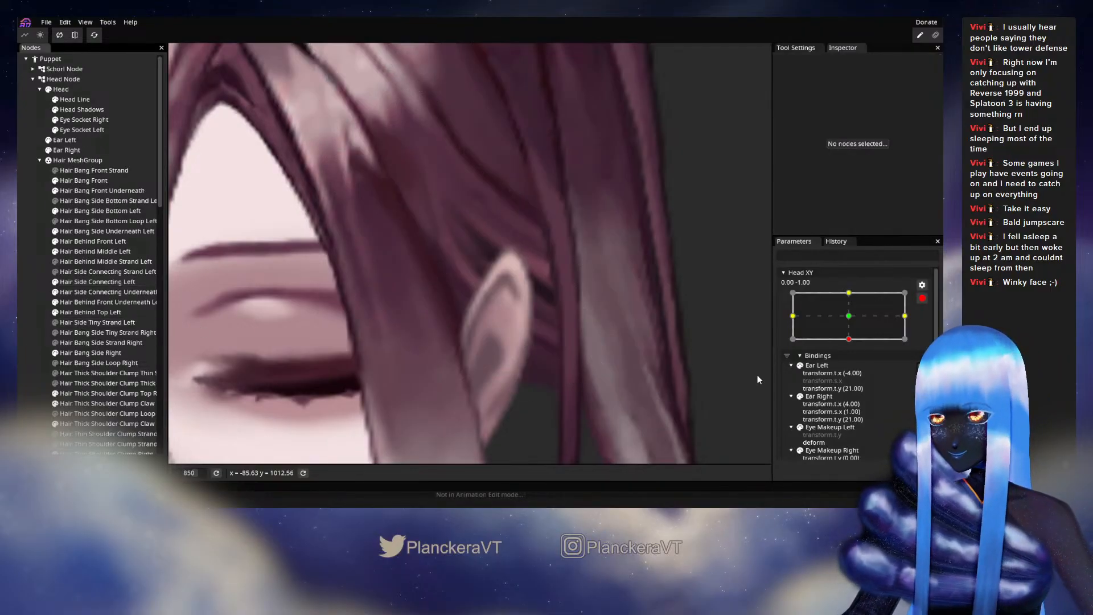
{"action": "left_click", "coordinate": [853, 366]}
{"action": "mouse_move", "coordinate": [853, 368]}
{"action": "left_mouse_down"}
{"action": "mouse_move", "coordinate": [852, 349]}
{"action": "mouse_move", "coordinate": [856, 371]}
{"action": "left_mouse_up"}
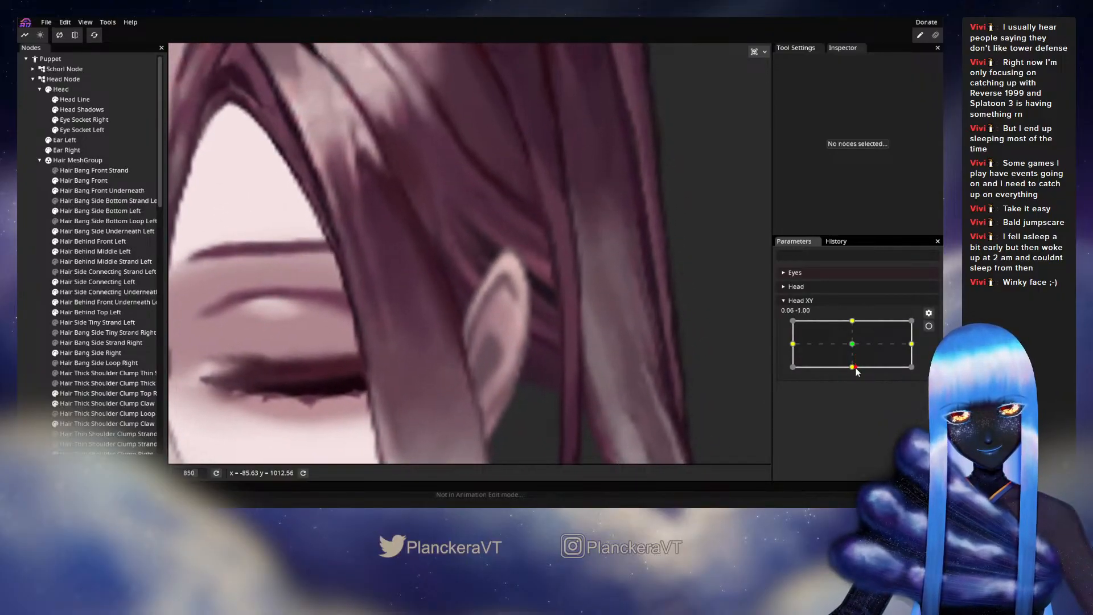
- Rearm Head XY at 0.00, -1.00, reselect Hair Side Connecting Left and move its lower-edge vertices across the left ear farther back
{"action": "left_click", "coordinate": [929, 327]}
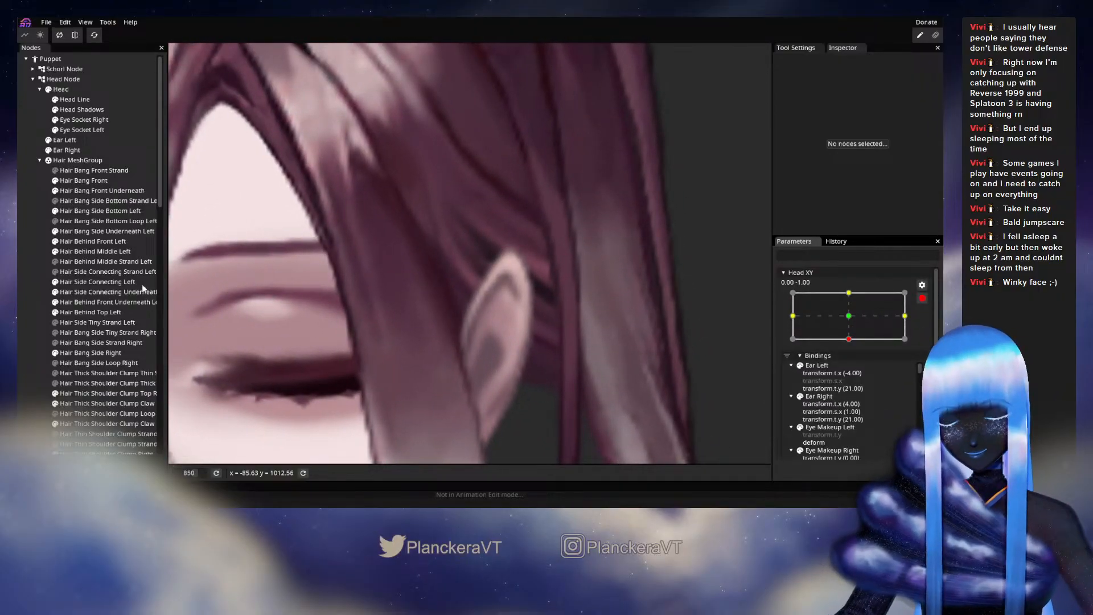
{"action": "left_click", "coordinate": [82, 283]}
{"action": "scroll", "coordinate": [497, 277], "scroll_direction": "up", "scroll_amount": 1}
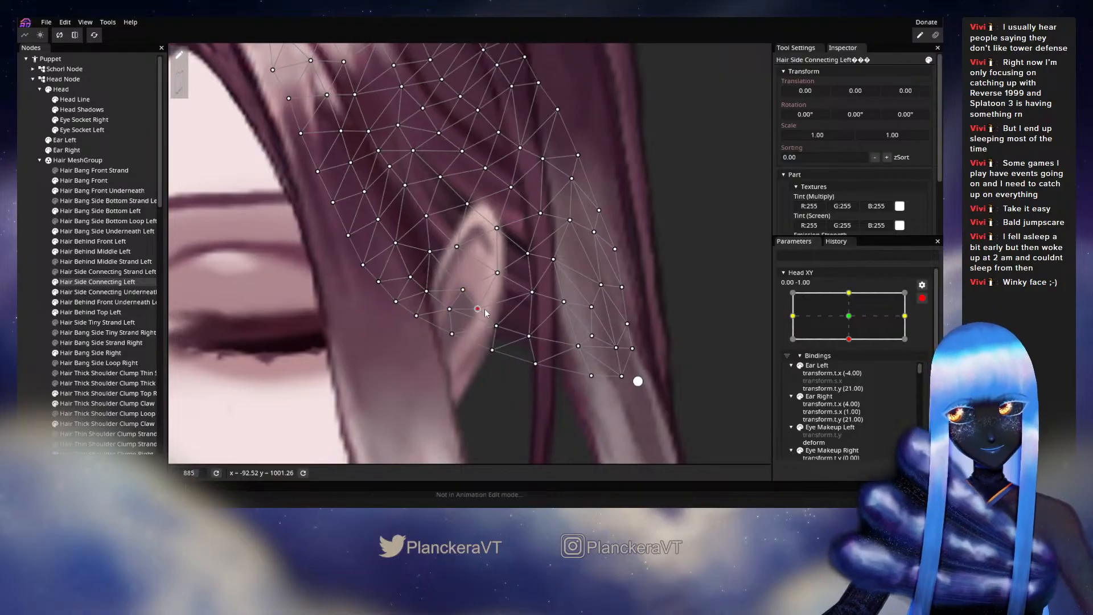
{"action": "left_click_drag", "start_coordinate": [484, 308], "coordinate": [470, 344]}
{"action": "mouse_move", "coordinate": [420, 320]}
{"action": "left_mouse_down"}
{"action": "mouse_move", "coordinate": [428, 323]}
{"action": "mouse_move", "coordinate": [401, 304]}
{"action": "mouse_move", "coordinate": [407, 311]}
{"action": "left_mouse_up"}
{"action": "left_click_drag", "start_coordinate": [538, 366], "coordinate": [535, 338]}
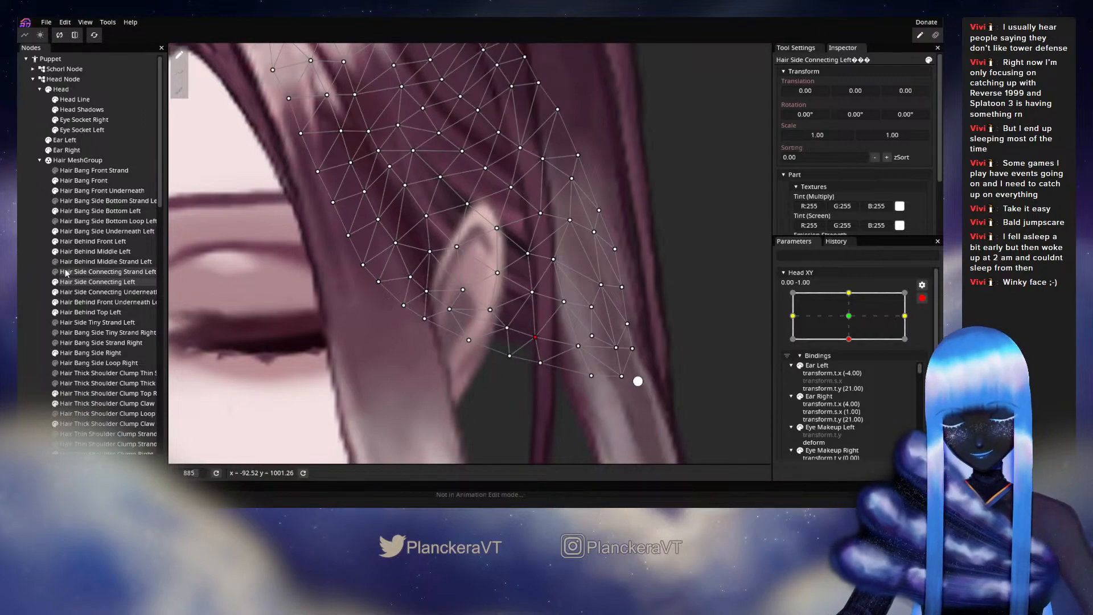
- Deselect the mesh, disarm Head XY and check the whole left side hair while tilting the head down from near neutral
{"action": "left_click", "coordinate": [28, 268]}
{"action": "scroll", "coordinate": [588, 347], "scroll_direction": "down", "scroll_amount": 3}
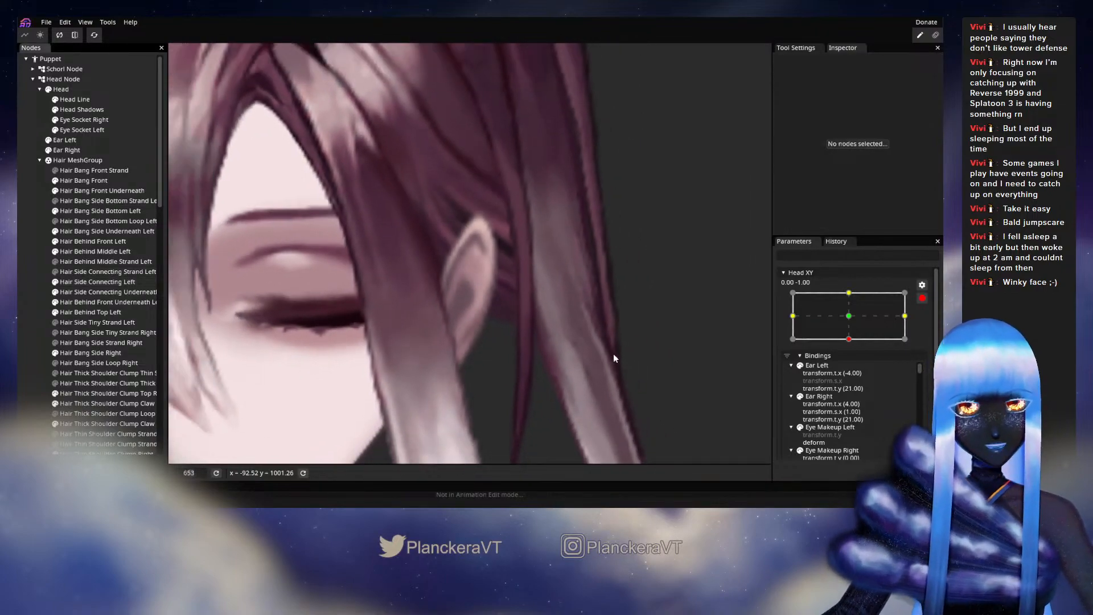
{"action": "scroll", "coordinate": [613, 353], "scroll_direction": "down", "scroll_amount": 2}
{"action": "left_click", "coordinate": [922, 298]}
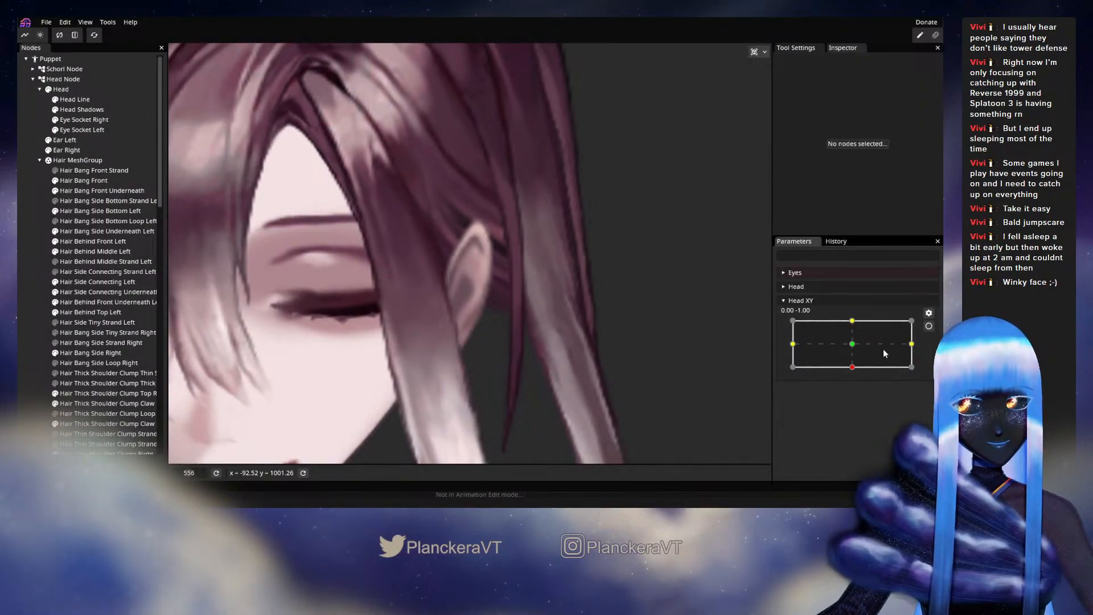
{"action": "left_click", "coordinate": [849, 349]}
{"action": "left_click_drag", "start_coordinate": [850, 351], "coordinate": [853, 370]}
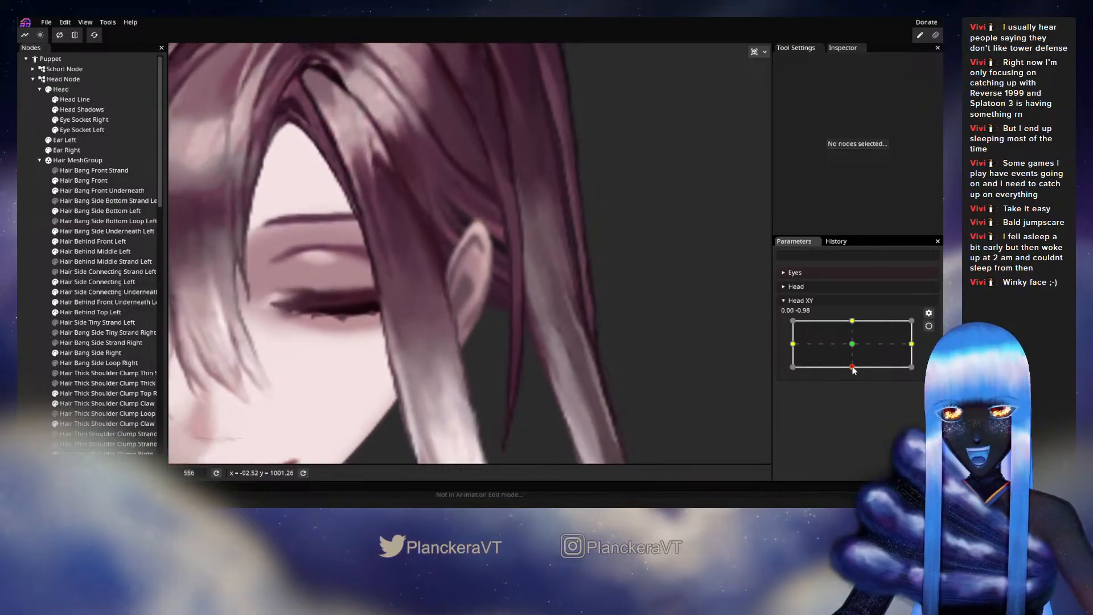
- Rearm Head XY at 0.00, -1.00, reselect Hair Side Connecting Left and readjust the vertices behind, over and in front of the left ear
{"action": "left_click", "coordinate": [929, 327]}
{"action": "scroll", "coordinate": [516, 319], "scroll_direction": "up", "scroll_amount": 3}
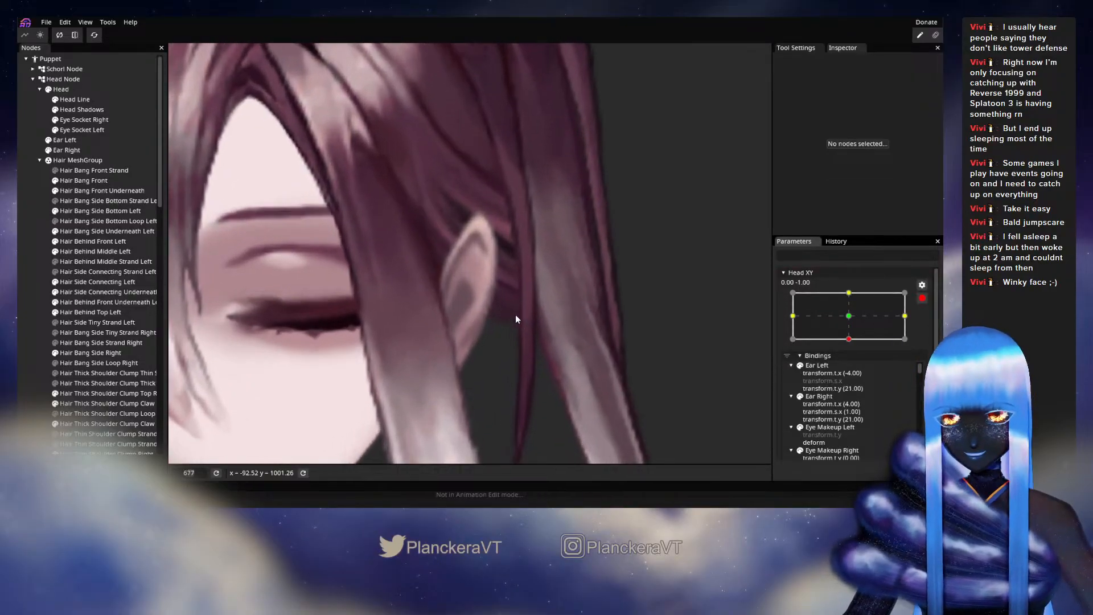
{"action": "scroll", "coordinate": [516, 319], "scroll_direction": "up", "scroll_amount": 1}
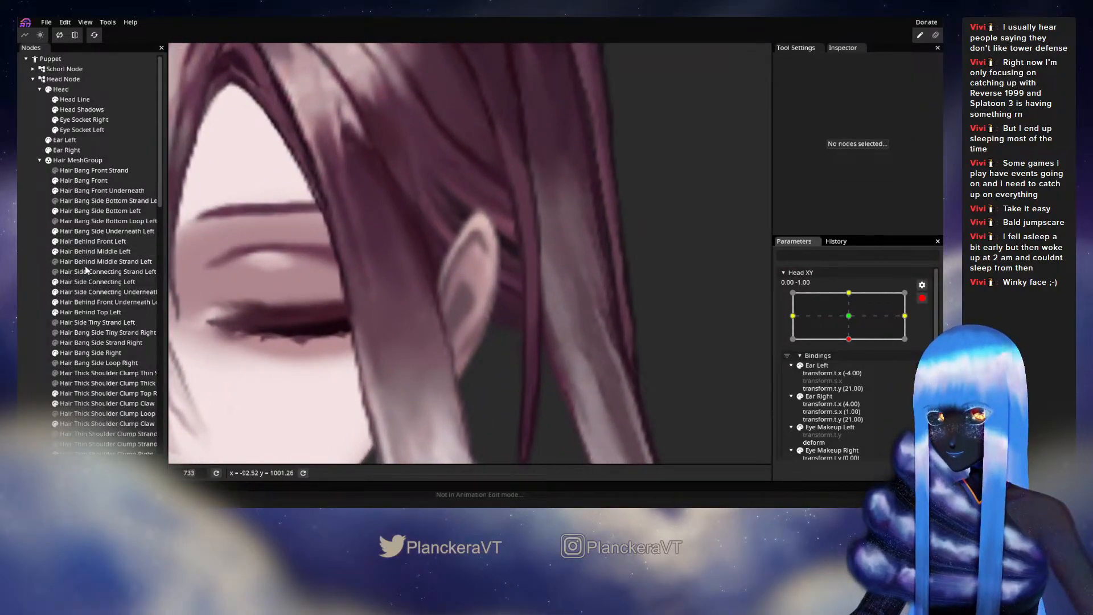
{"action": "left_click", "coordinate": [84, 281]}
{"action": "scroll", "coordinate": [500, 279], "scroll_direction": "up", "scroll_amount": 3}
{"action": "left_click_drag", "start_coordinate": [498, 273], "coordinate": [563, 311]}
{"action": "left_click_drag", "start_coordinate": [497, 315], "coordinate": [457, 299]}
{"action": "left_click_drag", "start_coordinate": [427, 252], "coordinate": [419, 262]}
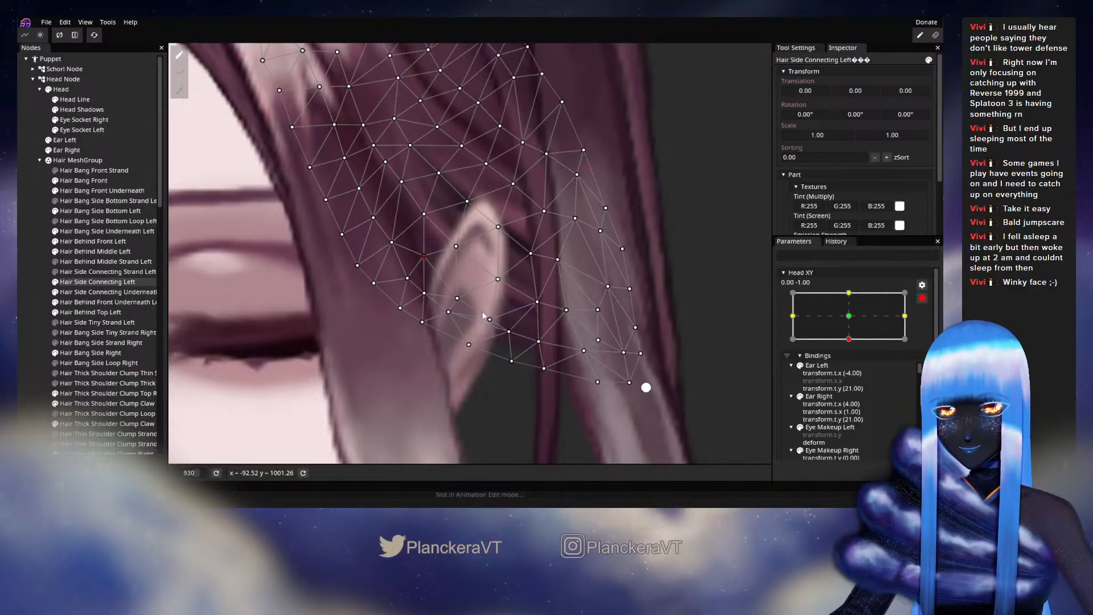
- Adjust a lower mesh vertex of Hair Side Connecting Left just below the ear and deselect the part
{"action": "left_click", "coordinate": [508, 332]}
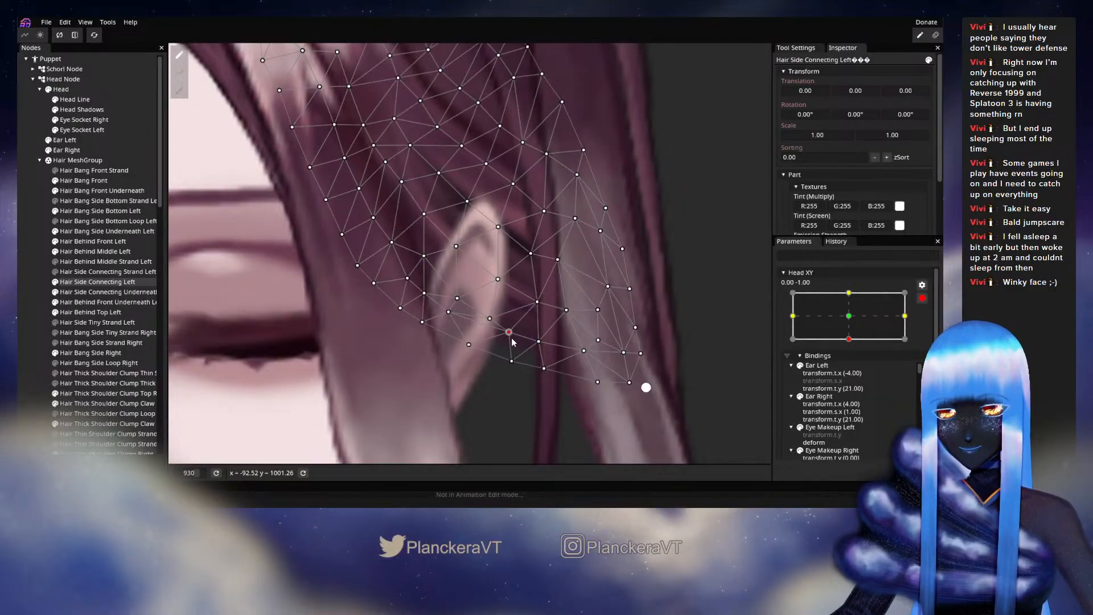
{"action": "left_click", "coordinate": [25, 276]}
{"action": "scroll", "coordinate": [630, 357], "scroll_direction": "down", "scroll_amount": 1}
{"action": "scroll", "coordinate": [629, 352], "scroll_direction": "down", "scroll_amount": 3}
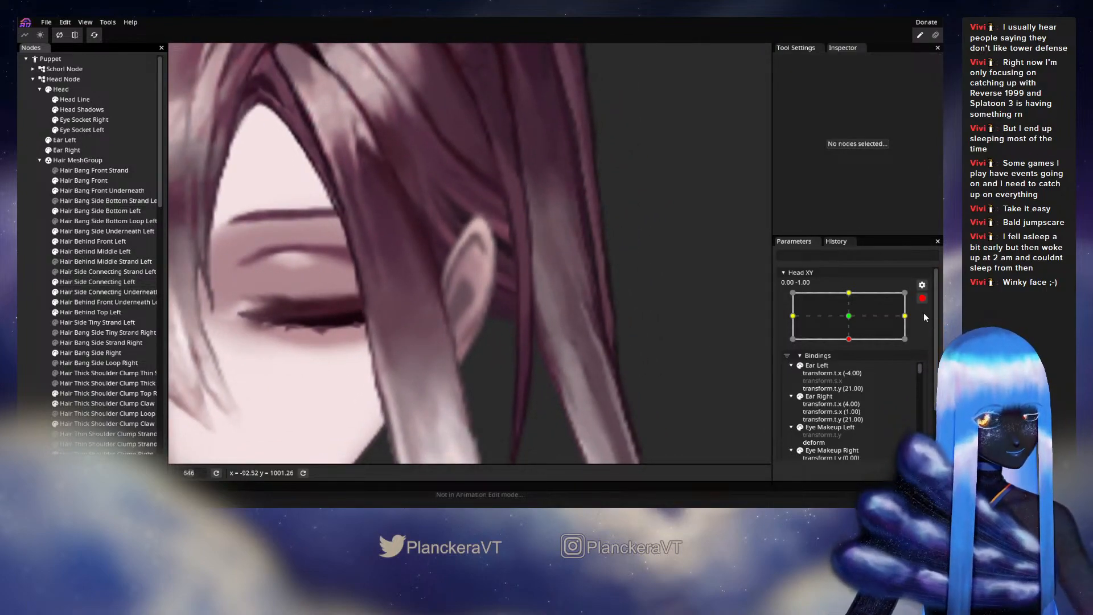
- Disarm Head XY, scrub it around the head-down keypoint to check the hair behind the ear, and re-arm it at 0.00 -1.00
{"action": "left_click", "coordinate": [921, 298]}
{"action": "mouse_move", "coordinate": [852, 367]}
{"action": "left_mouse_down"}
{"action": "mouse_move", "coordinate": [852, 342]}
{"action": "mouse_move", "coordinate": [852, 366]}
{"action": "left_mouse_up"}
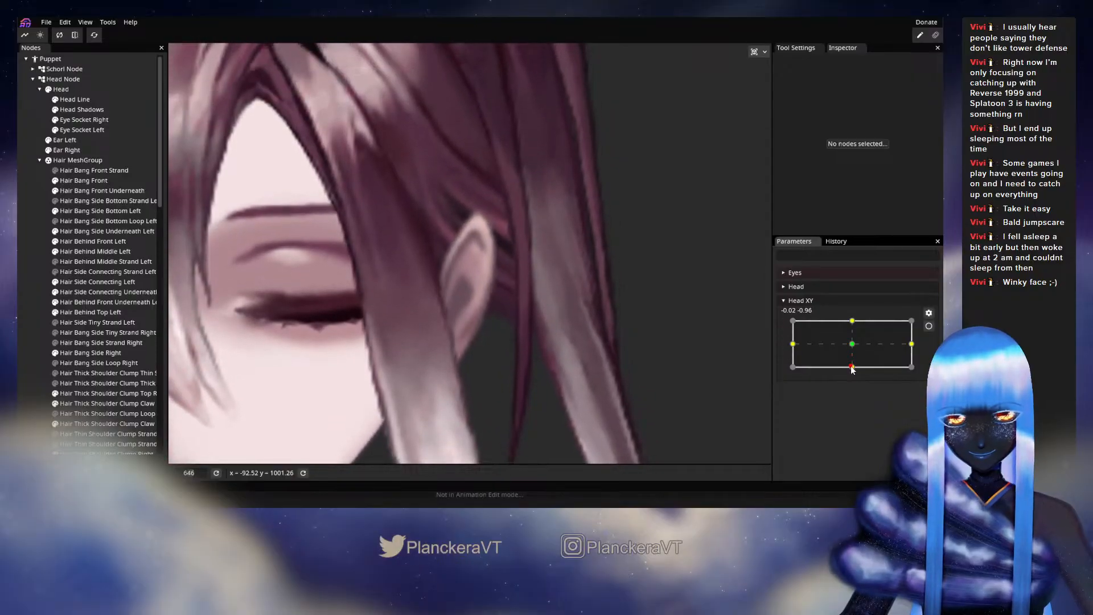
{"action": "left_click", "coordinate": [925, 328]}
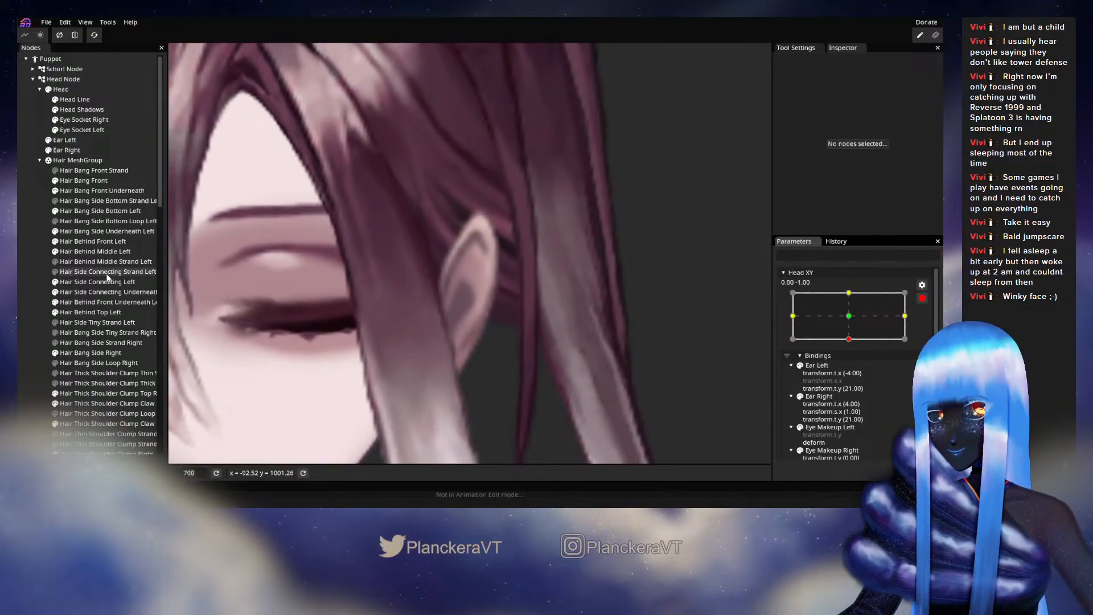
- Save the project and nudge the Hair Side Connecting Left mesh vertices in front of the ear and along the lower outer edge
{"action": "left_click", "coordinate": [92, 281]}
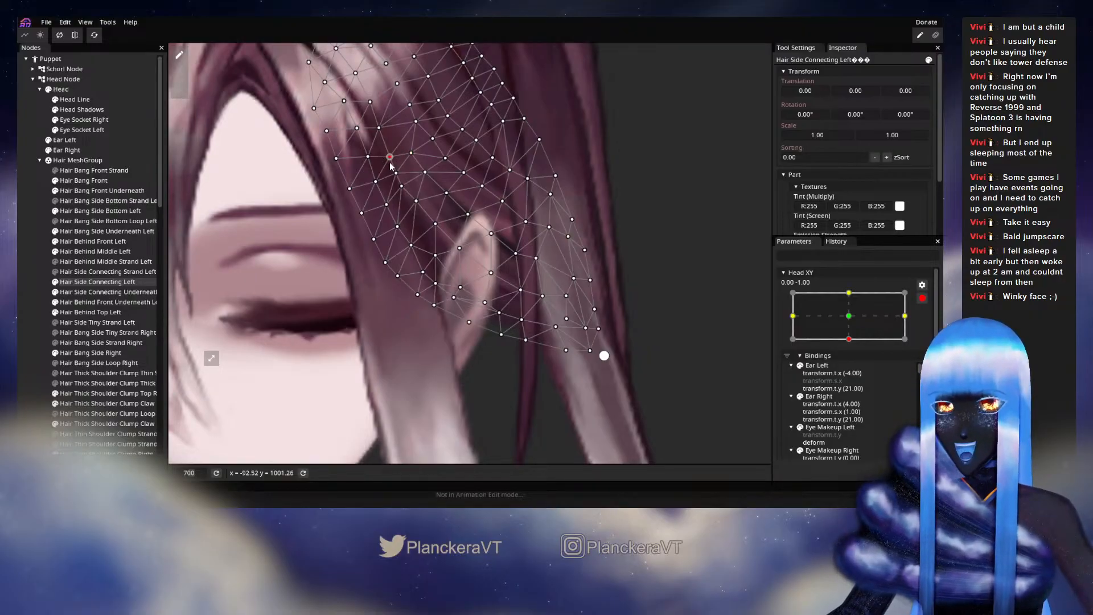
{"action": "key", "text": "ctrl+s"}
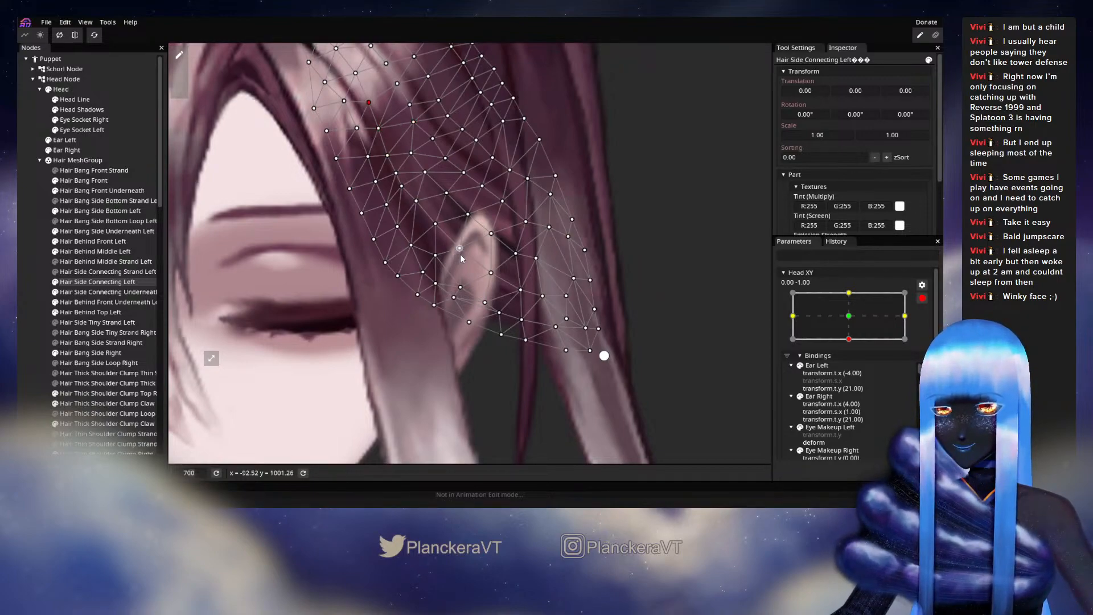
{"action": "left_click_drag", "start_coordinate": [436, 228], "coordinate": [434, 230]}
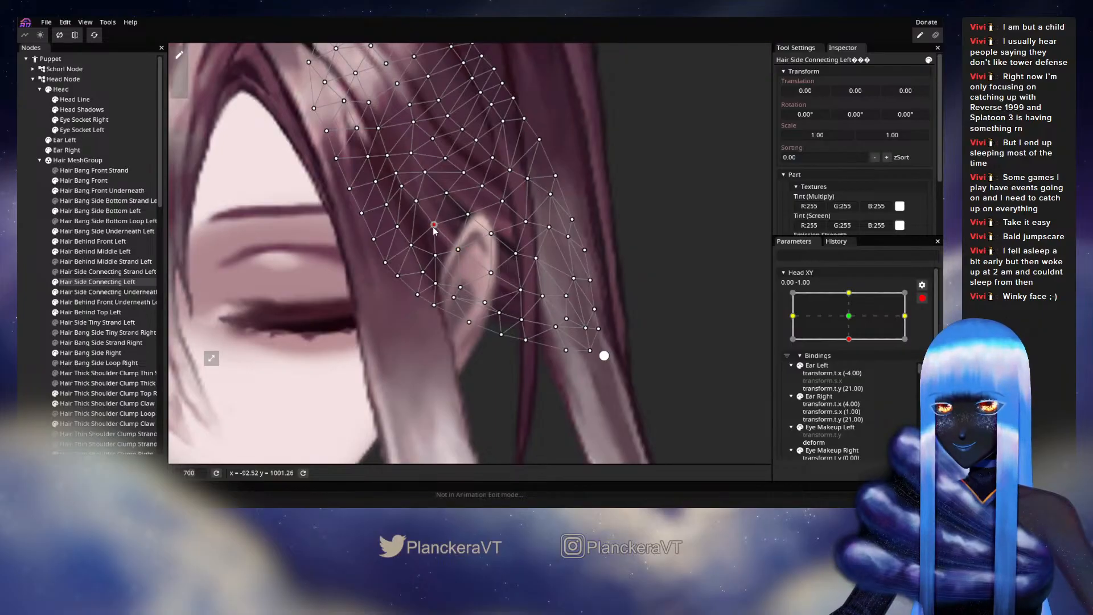
{"action": "mouse_move", "coordinate": [503, 296]}
{"action": "left_mouse_down"}
{"action": "mouse_move", "coordinate": [499, 269]}
{"action": "mouse_move", "coordinate": [496, 293]}
{"action": "left_mouse_up"}
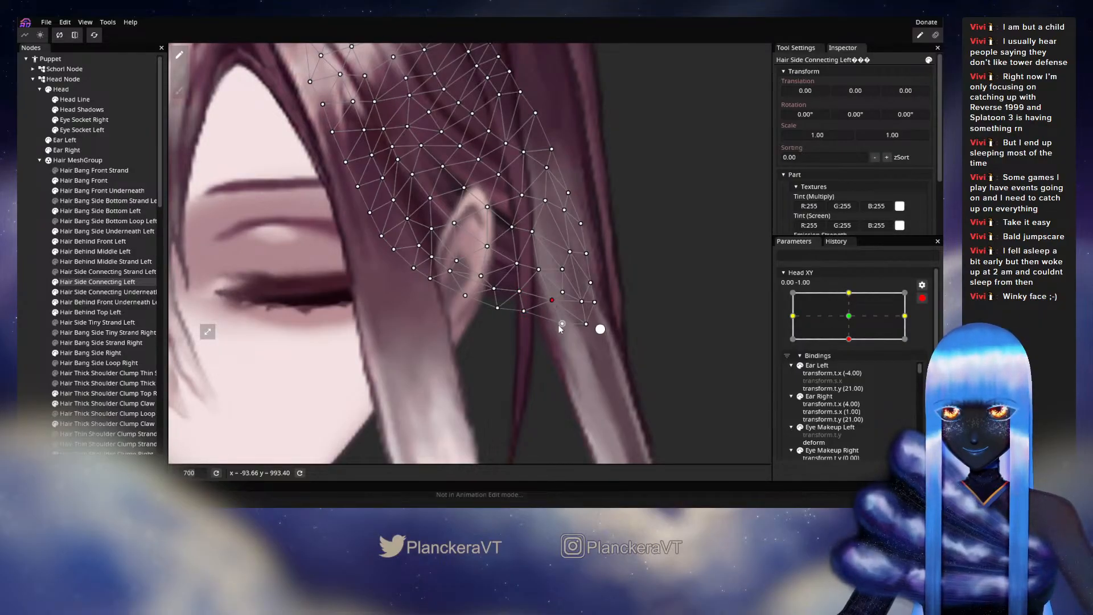
{"action": "left_click_drag", "start_coordinate": [581, 324], "coordinate": [589, 317]}
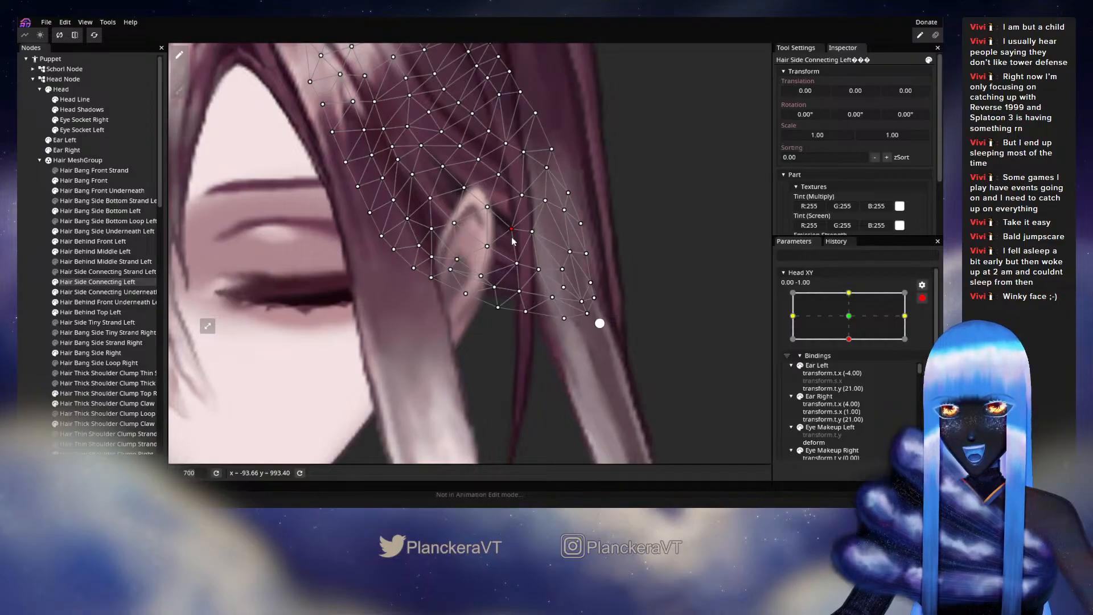
- Reposition the Hair Side Connecting Left vertices around the ear's upper tip and inside the ear, and deselect the part
{"action": "left_click", "coordinate": [487, 209]}
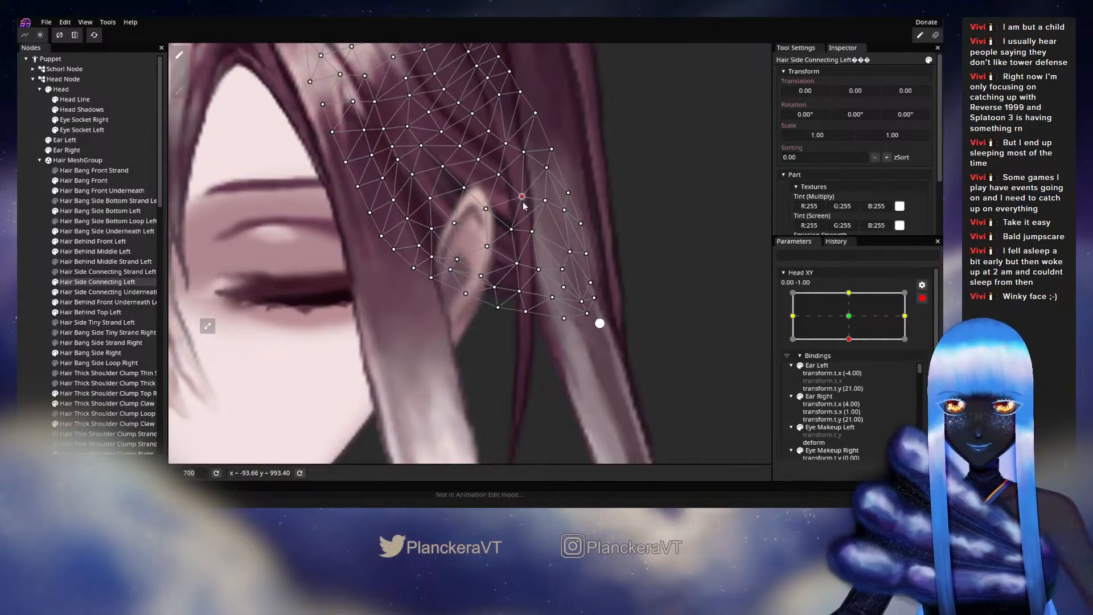
{"action": "left_click", "coordinate": [463, 189]}
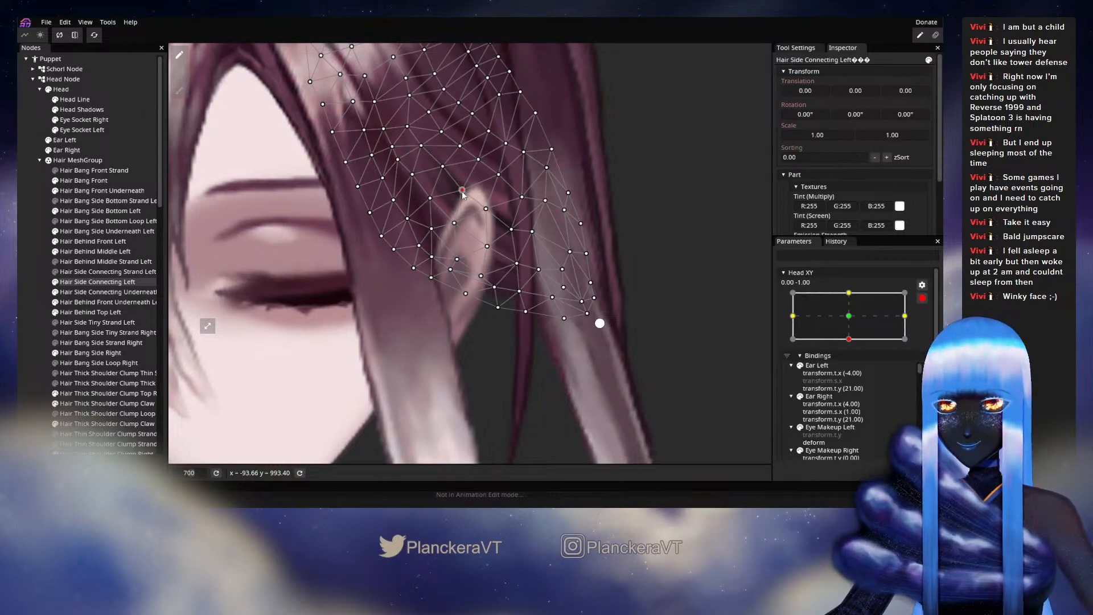
{"action": "left_click", "coordinate": [441, 167]}
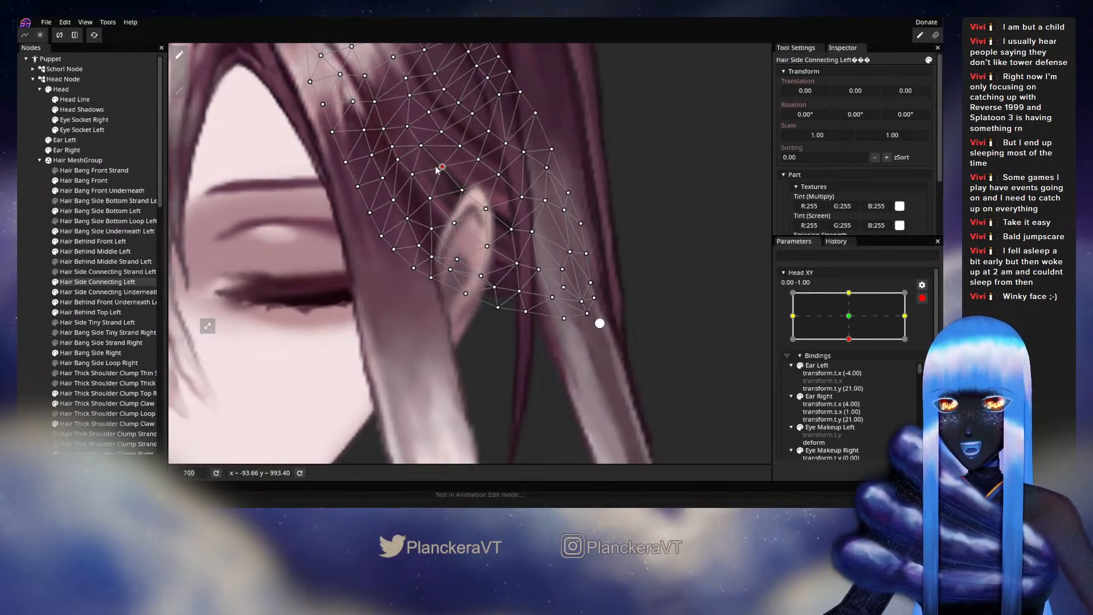
{"action": "left_click", "coordinate": [456, 261]}
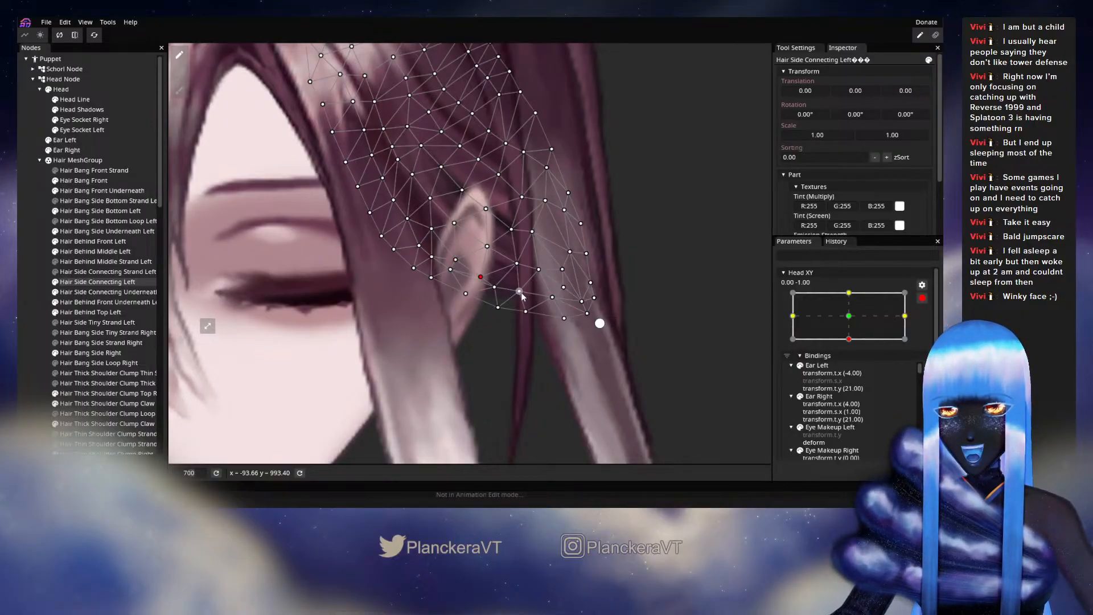
{"action": "key", "text": "Escape"}
- Preview the hair deformation around the ear by scrubbing disarmed Head XY near its head-down keypoint, and re-arm the parameter
{"action": "scroll", "coordinate": [623, 321], "scroll_direction": "down", "scroll_amount": 2}
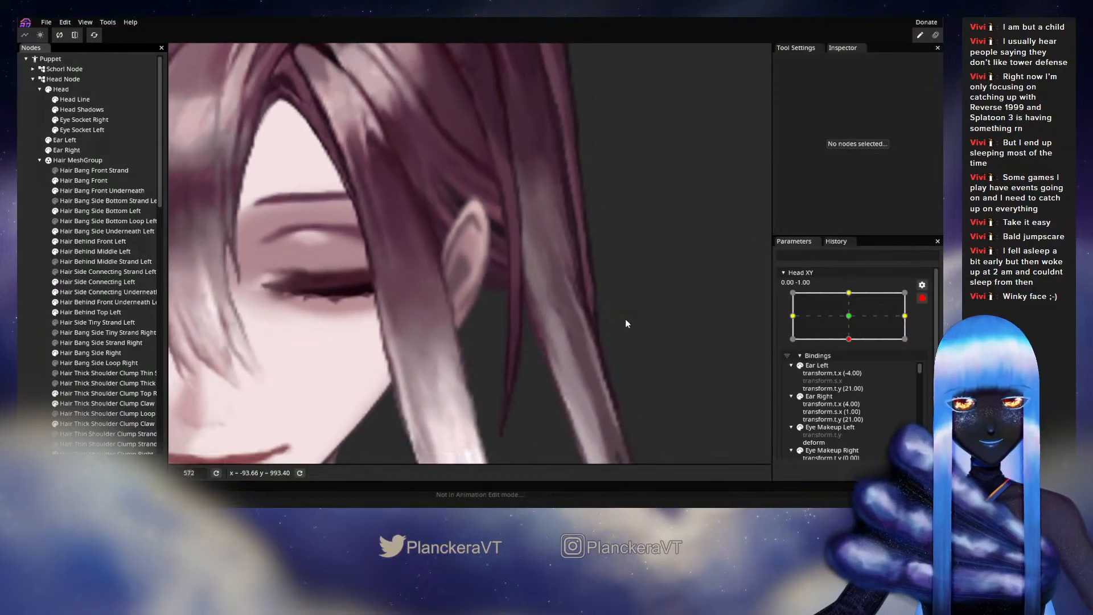
{"action": "scroll", "coordinate": [625, 322], "scroll_direction": "down", "scroll_amount": 2}
{"action": "left_click", "coordinate": [922, 297]}
{"action": "mouse_move", "coordinate": [852, 367]}
{"action": "left_mouse_down"}
{"action": "mouse_move", "coordinate": [851, 356]}
{"action": "mouse_move", "coordinate": [851, 368]}
{"action": "left_mouse_up"}
{"action": "left_click", "coordinate": [928, 326]}
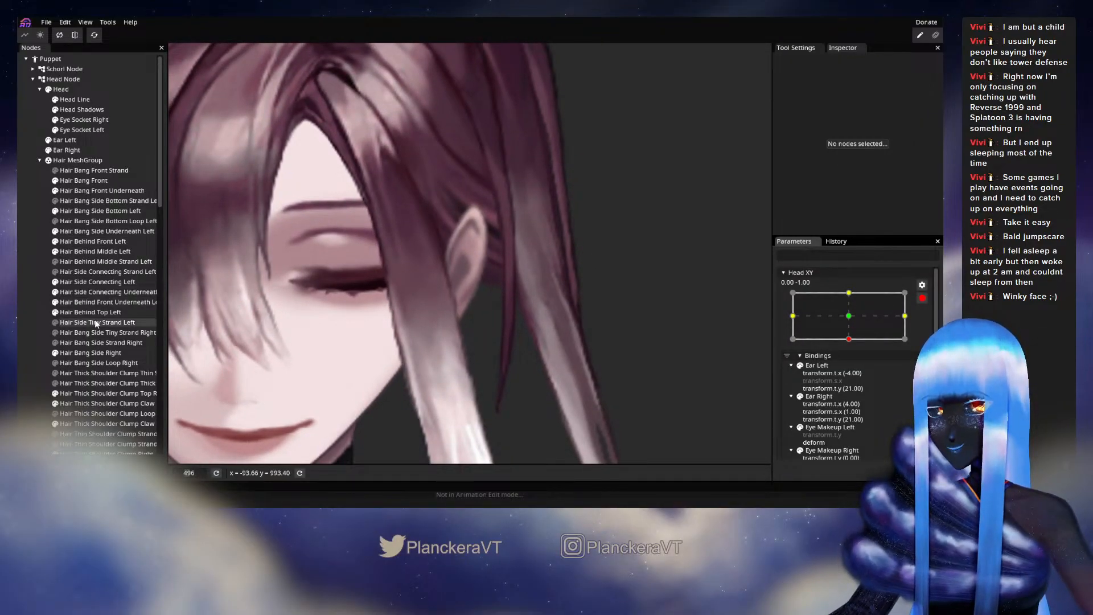
- Reshape the Hair Side Connecting Left mesh around the front and lower part of the ear by shifting its vertices slightly
{"action": "left_click", "coordinate": [81, 281]}
{"action": "scroll", "coordinate": [426, 312], "scroll_direction": "up", "scroll_amount": 5}
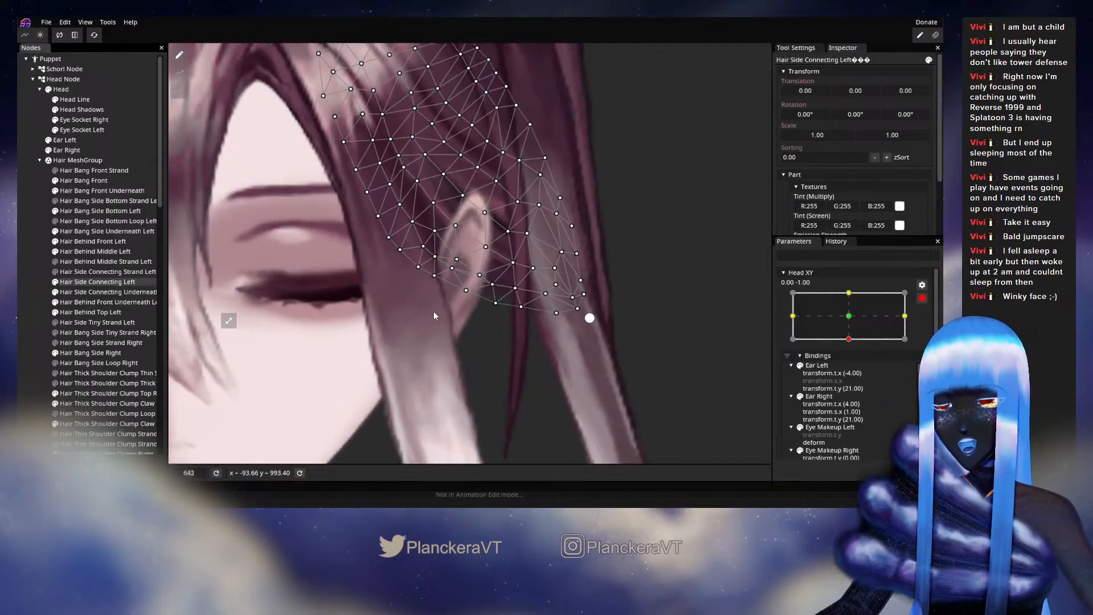
{"action": "left_click_drag", "start_coordinate": [426, 257], "coordinate": [432, 252]}
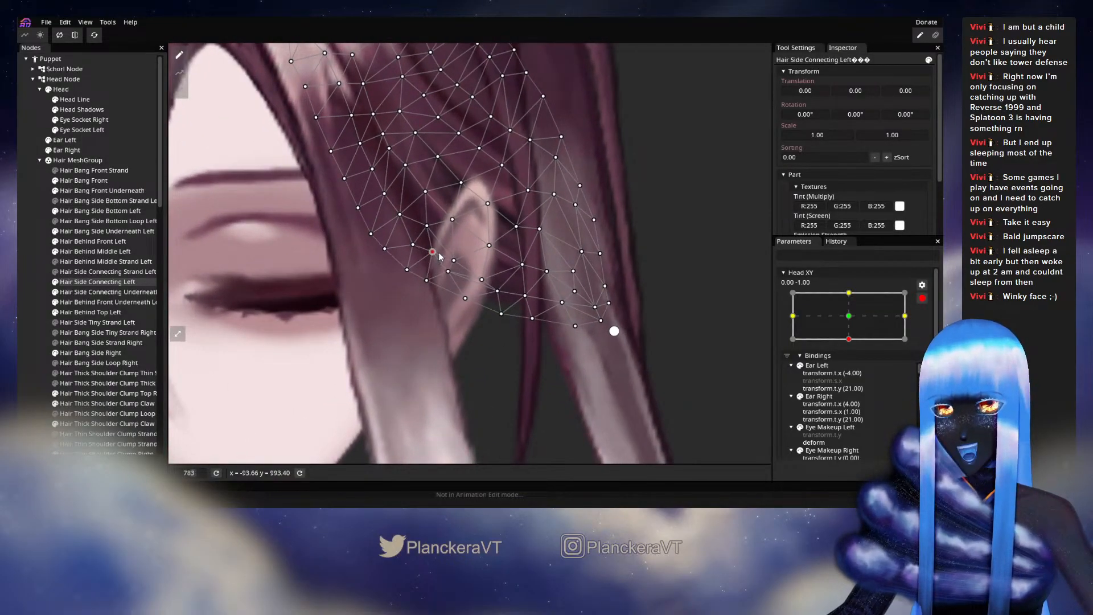
{"action": "left_click", "coordinate": [449, 271]}
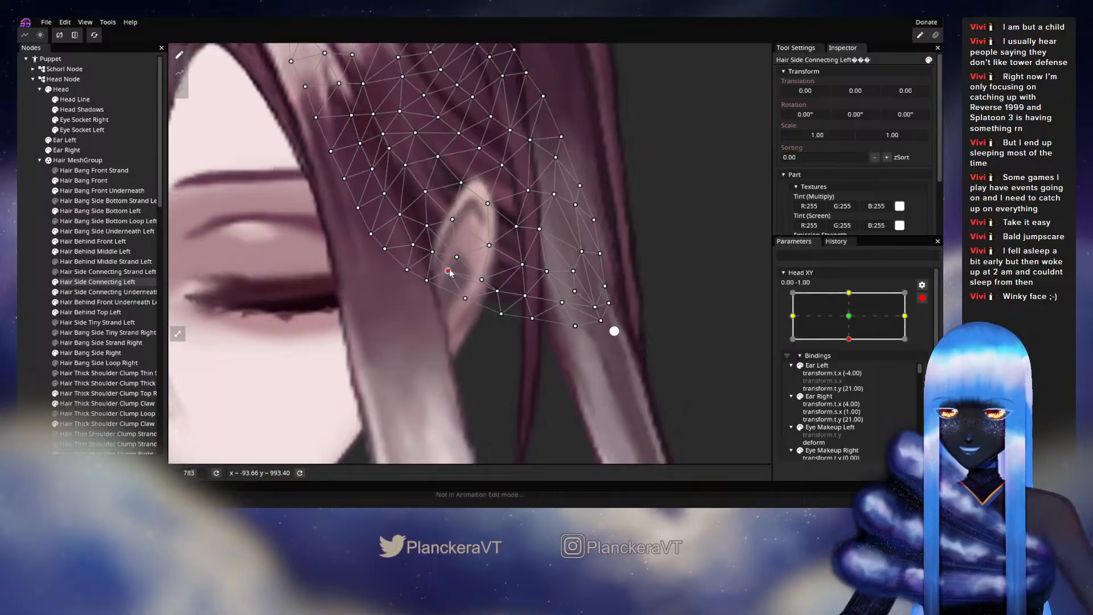
{"action": "left_click_drag", "start_coordinate": [466, 296], "coordinate": [466, 292]}
- Refine the mesh's lower border below the ear and toward the face, and deselect Hair Side Connecting Left
{"action": "left_click", "coordinate": [501, 313]}
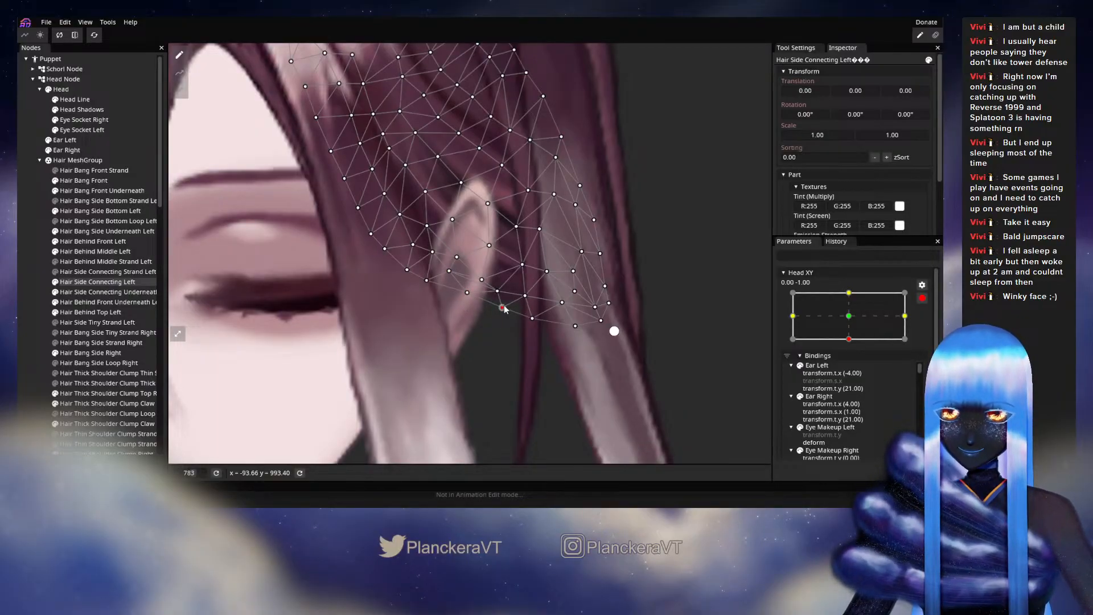
{"action": "left_click", "coordinate": [532, 318]}
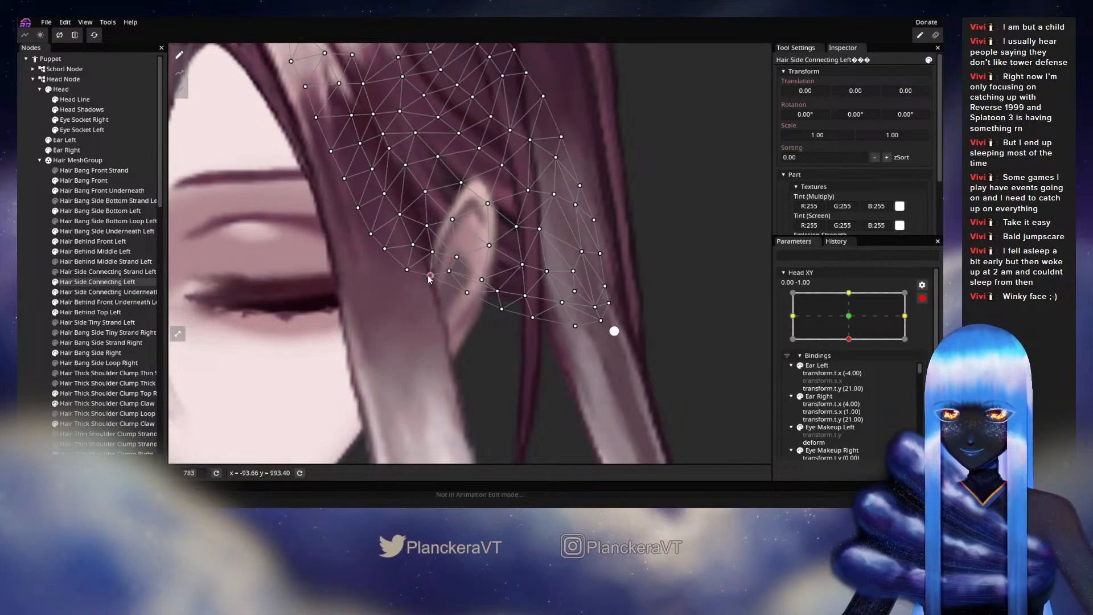
{"action": "left_click", "coordinate": [432, 251]}
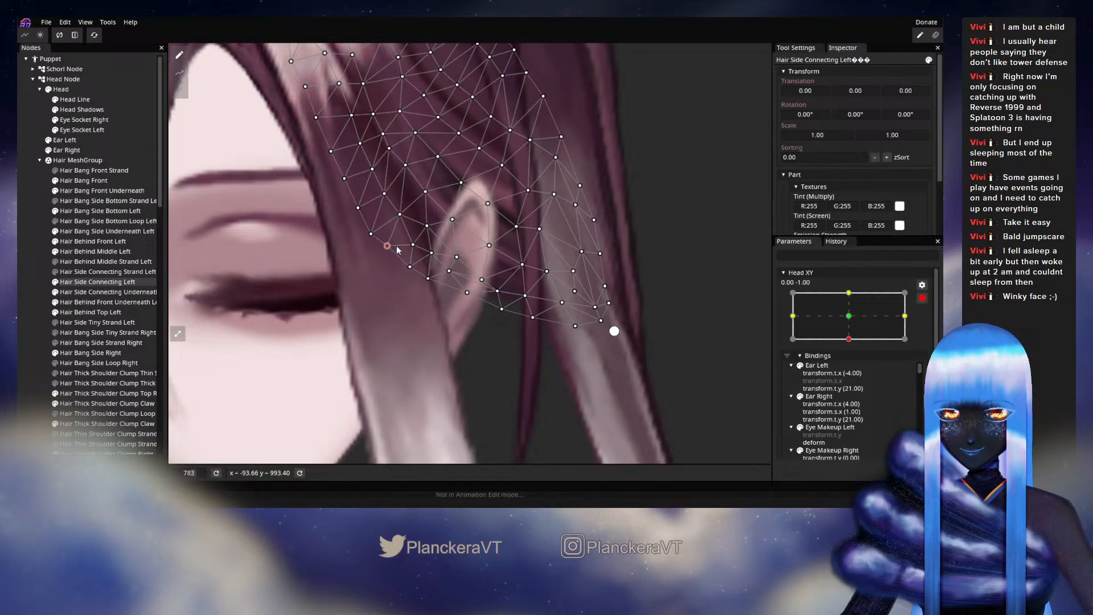
{"action": "left_click_drag", "start_coordinate": [493, 303], "coordinate": [473, 312]}
{"action": "left_click", "coordinate": [35, 256]}
- Check how the hair follows the ear by moving disarmed Head XY around the head-down position, and re-arm it at 0.00 -1.00
{"action": "scroll", "coordinate": [521, 334], "scroll_direction": "down", "scroll_amount": 3}
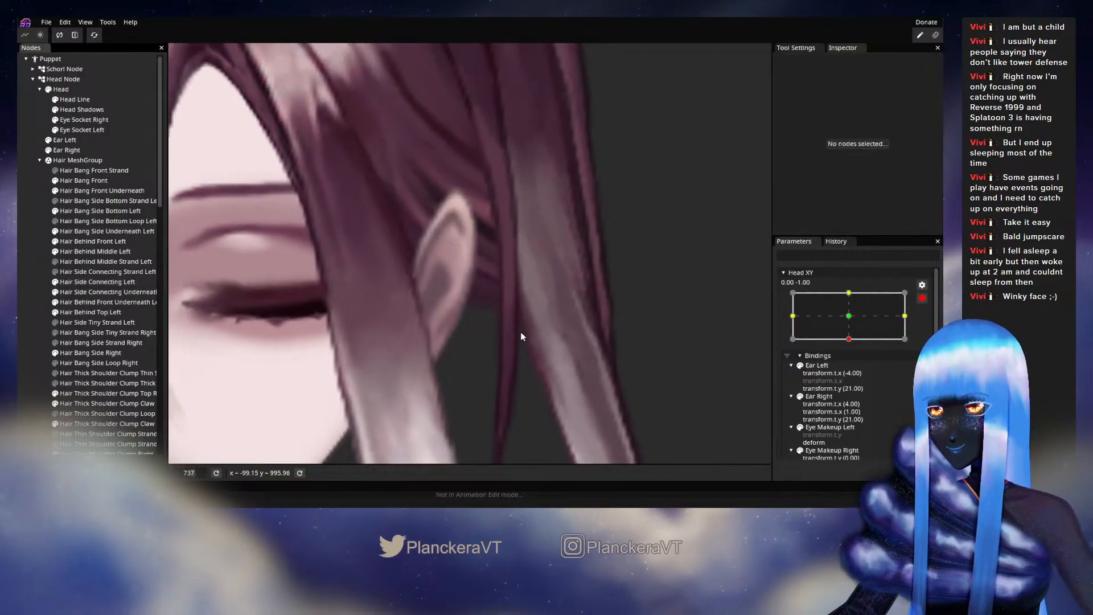
{"action": "scroll", "coordinate": [536, 334], "scroll_direction": "down", "scroll_amount": 1}
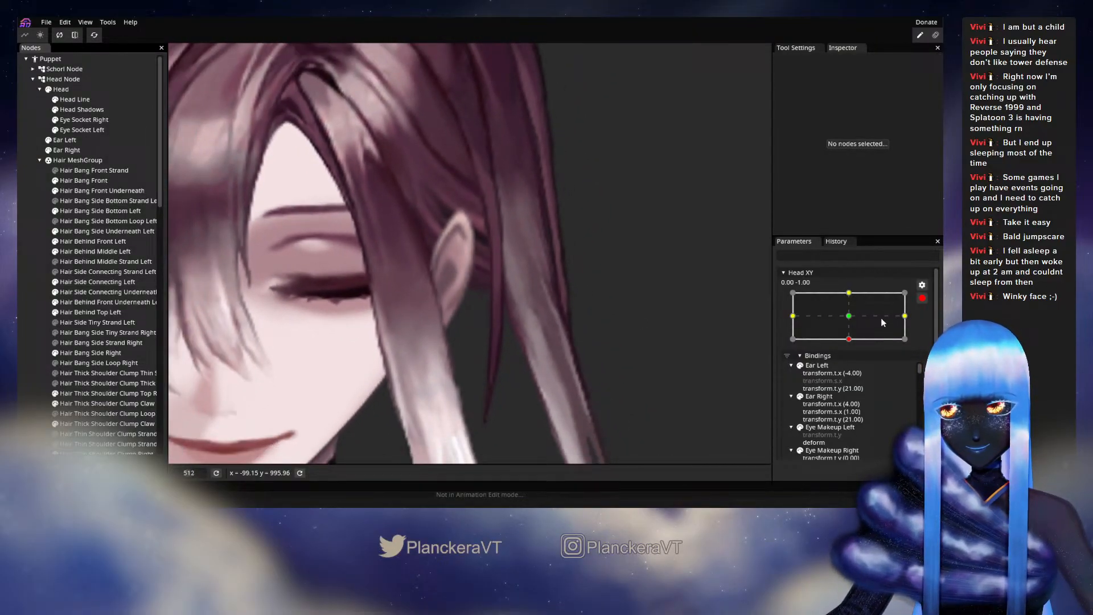
{"action": "left_click", "coordinate": [922, 297]}
{"action": "mouse_move", "coordinate": [852, 369]}
{"action": "left_mouse_down"}
{"action": "mouse_move", "coordinate": [852, 348]}
{"action": "mouse_move", "coordinate": [852, 375]}
{"action": "left_mouse_up"}
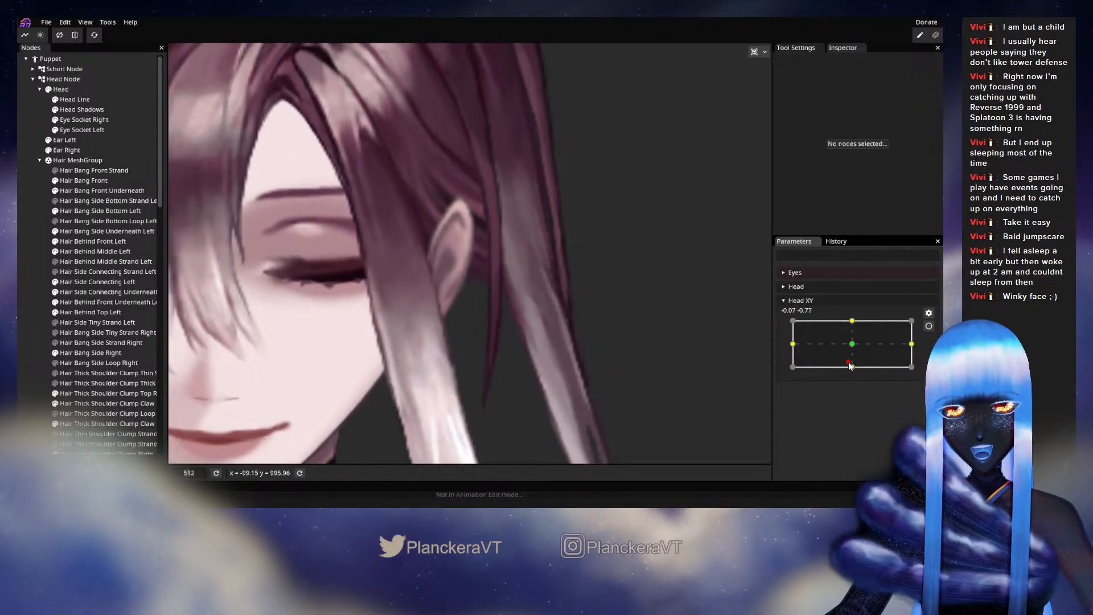
{"action": "left_click", "coordinate": [927, 326]}
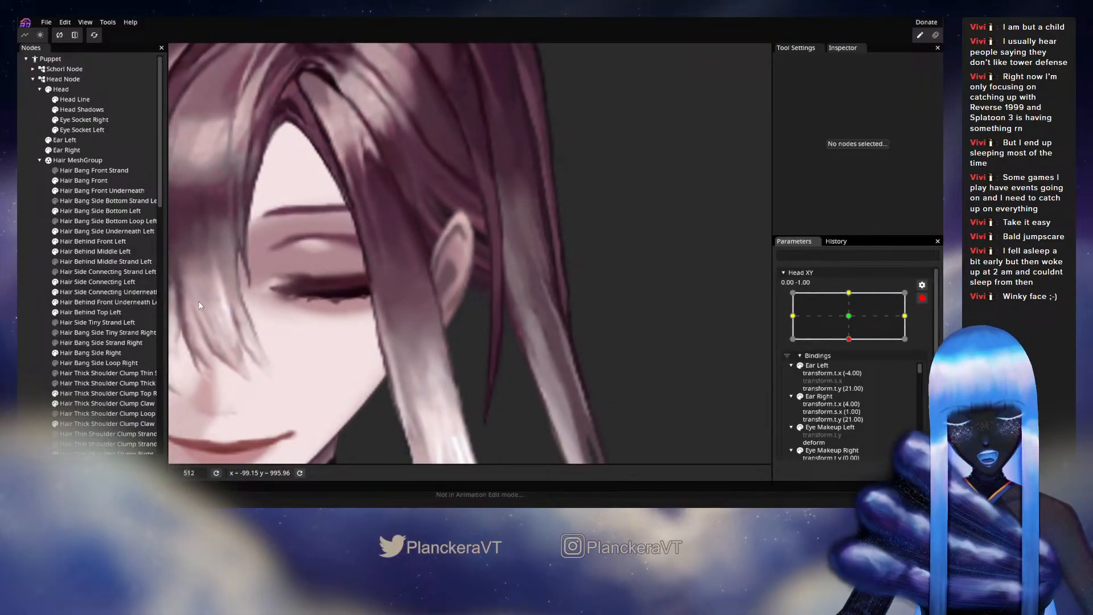
- Pull the bottom-edge vertices of Hair Side Connecting Left slightly lower behind the ear and deselect the part
{"action": "left_click", "coordinate": [101, 282]}
{"action": "scroll", "coordinate": [503, 359], "scroll_direction": "up", "scroll_amount": 4}
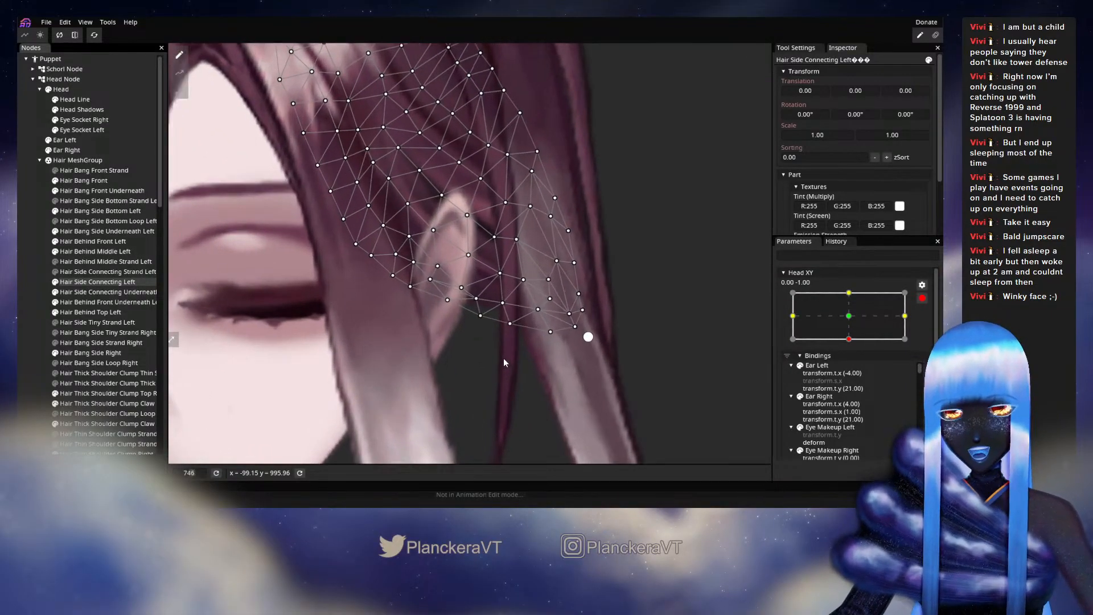
{"action": "left_click_drag", "start_coordinate": [476, 330], "coordinate": [538, 315]}
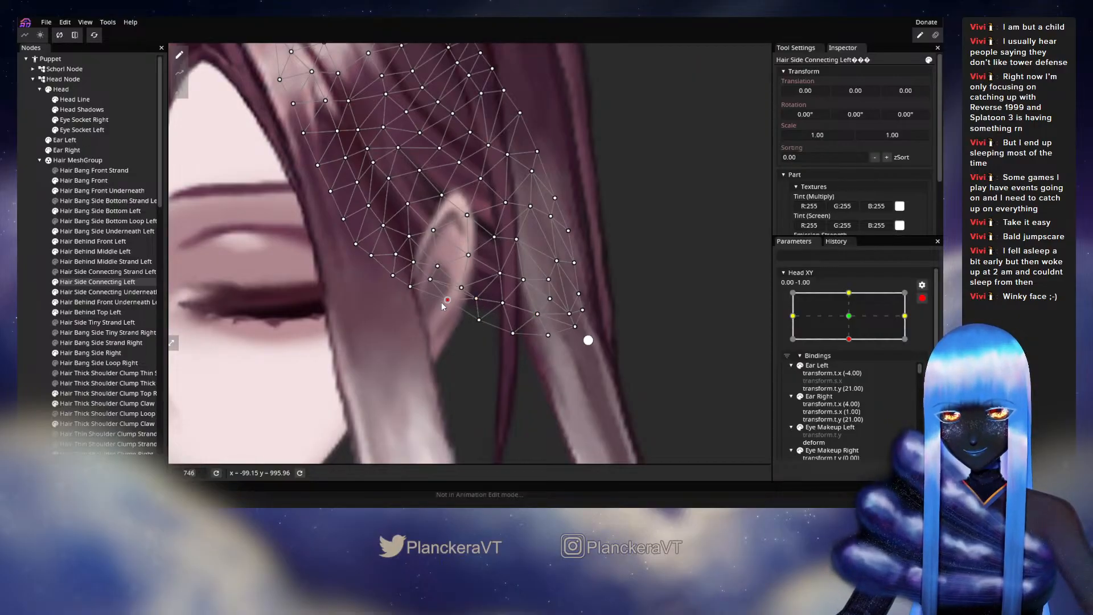
{"action": "left_click", "coordinate": [498, 333]}
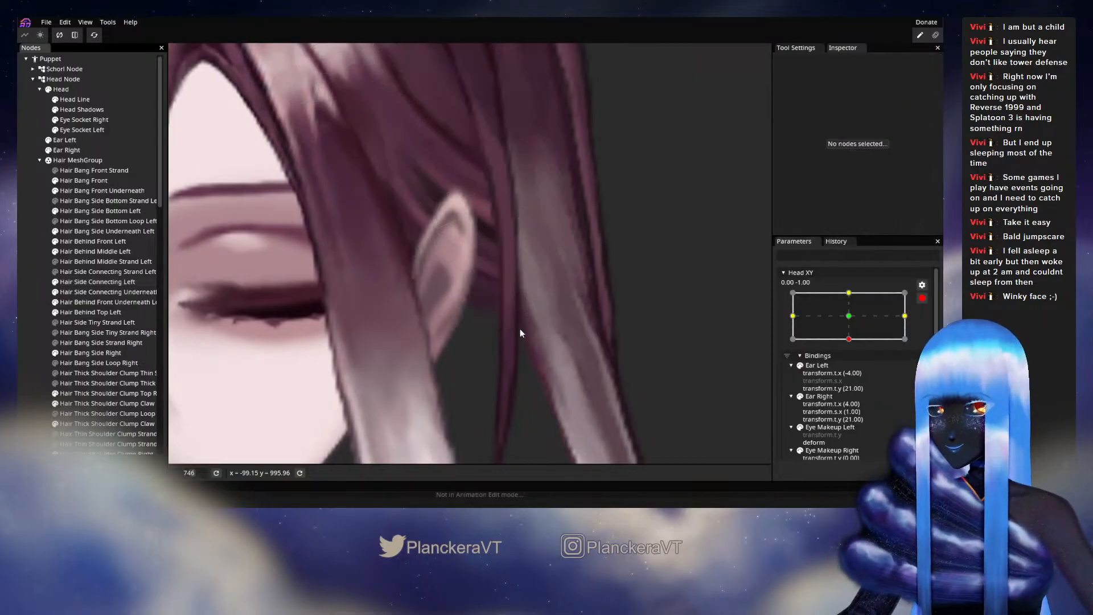
- Test the lowered hair edge by scrubbing disarmed Head XY between neutral and head-down, and re-arm it at 0.00 -1.00
{"action": "scroll", "coordinate": [569, 342], "scroll_direction": "down", "scroll_amount": 4}
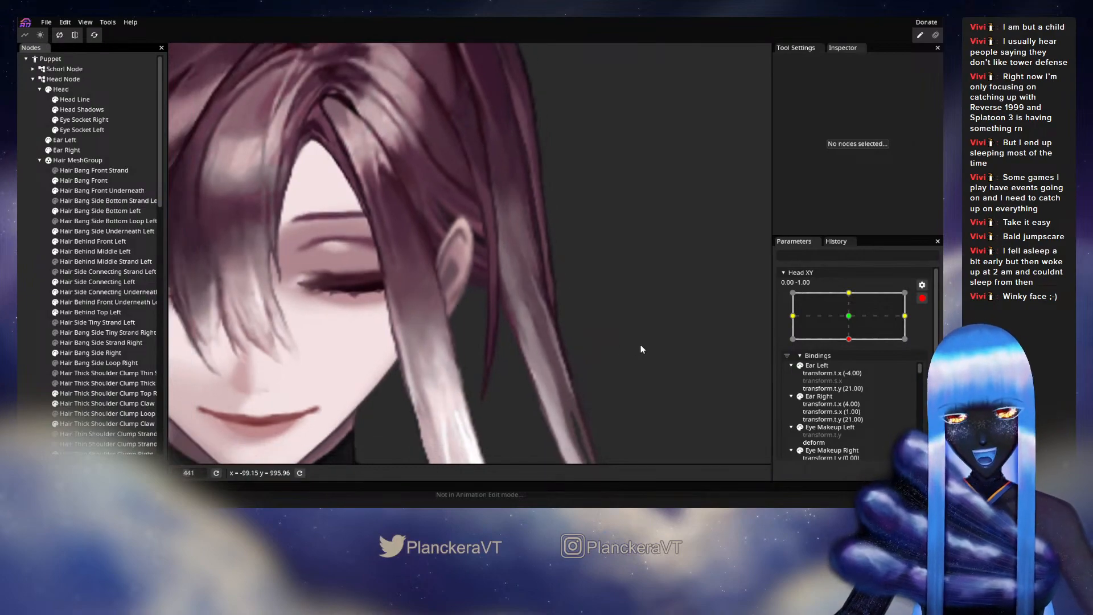
{"action": "left_click", "coordinate": [921, 297]}
{"action": "left_click_drag", "start_coordinate": [852, 367], "coordinate": [852, 351]}
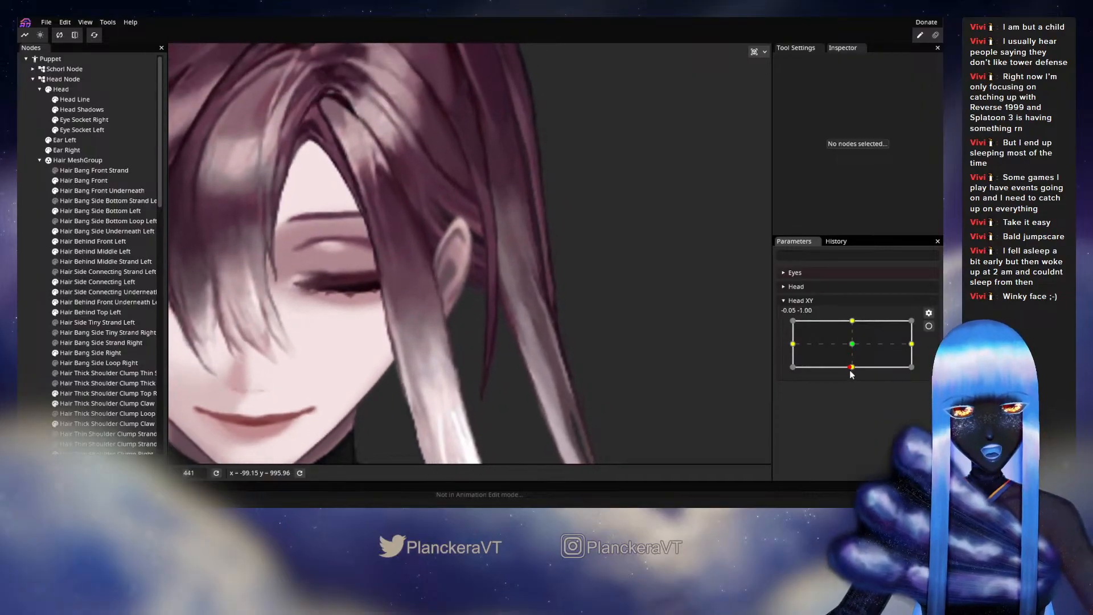
{"action": "left_click", "coordinate": [928, 325]}
- Fine-tune the Hair Side Connecting Left mesh vertices inside the lower ear and in the hair directly behind it
{"action": "scroll", "coordinate": [490, 298], "scroll_direction": "up", "scroll_amount": 4}
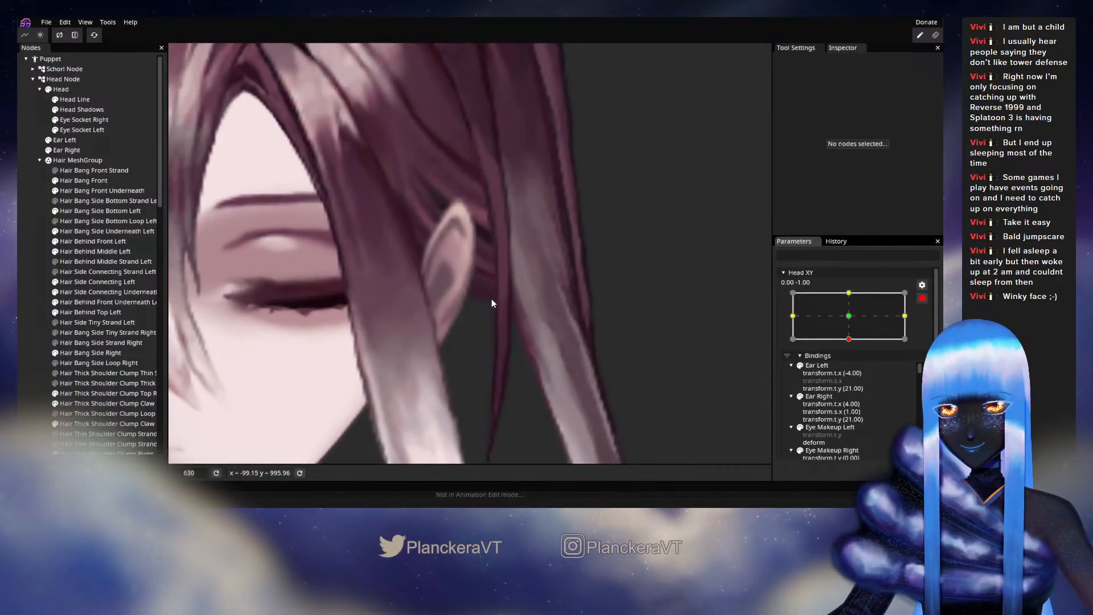
{"action": "left_click", "coordinate": [89, 281]}
{"action": "scroll", "coordinate": [510, 280], "scroll_direction": "up", "scroll_amount": 2}
{"action": "left_click_drag", "start_coordinate": [510, 277], "coordinate": [536, 295]}
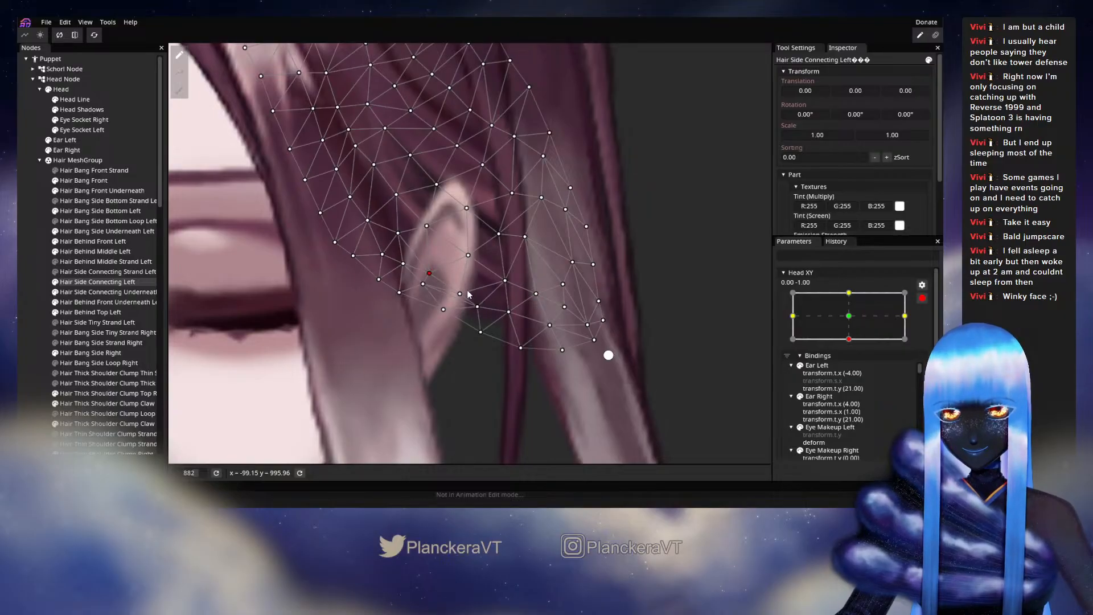
{"action": "left_click", "coordinate": [422, 284]}
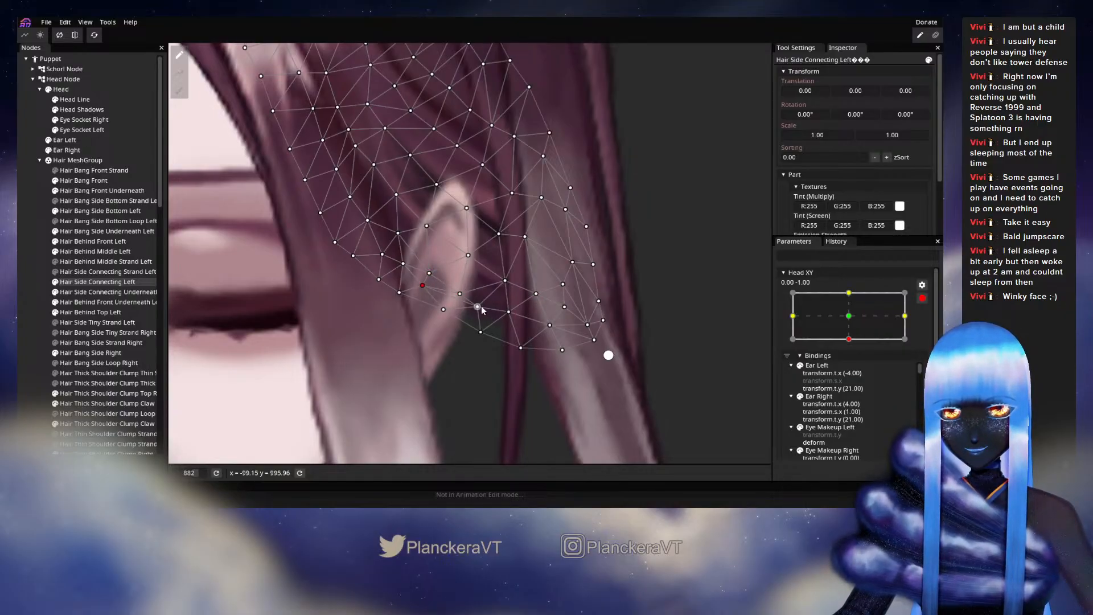
{"action": "left_click_drag", "start_coordinate": [508, 312], "coordinate": [512, 316]}
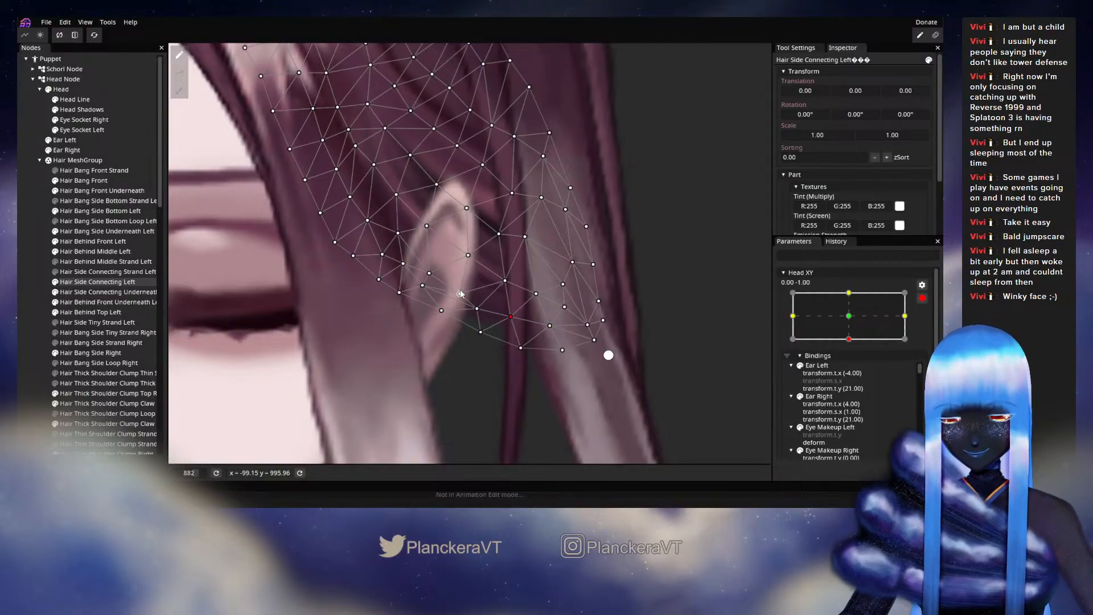
{"action": "left_click", "coordinate": [507, 283]}
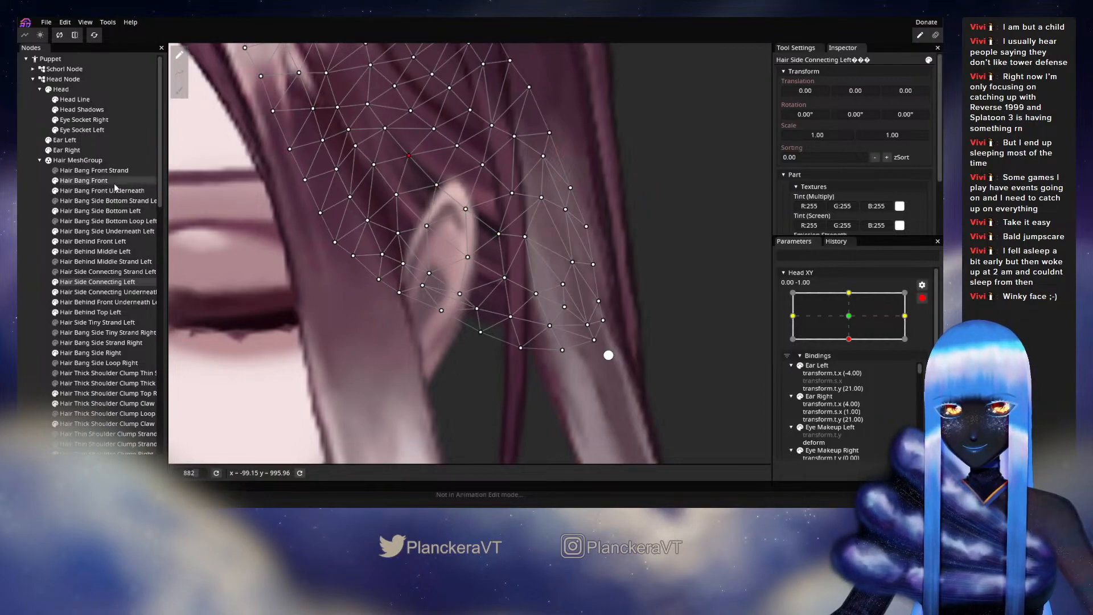
- Deselect the part, preview the ear and hair by moving disarmed Head XY around head-down, and re-arm it at 0.00 -1.00
{"action": "left_click", "coordinate": [114, 261]}
{"action": "scroll", "coordinate": [538, 344], "scroll_direction": "down", "scroll_amount": 5}
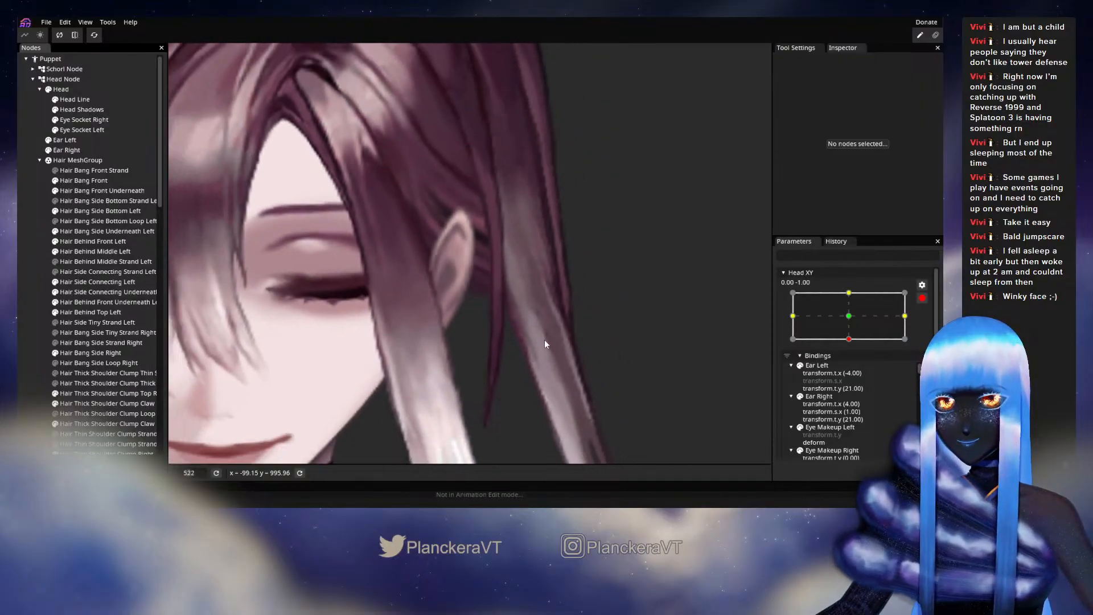
{"action": "scroll", "coordinate": [544, 341], "scroll_direction": "down", "scroll_amount": 2}
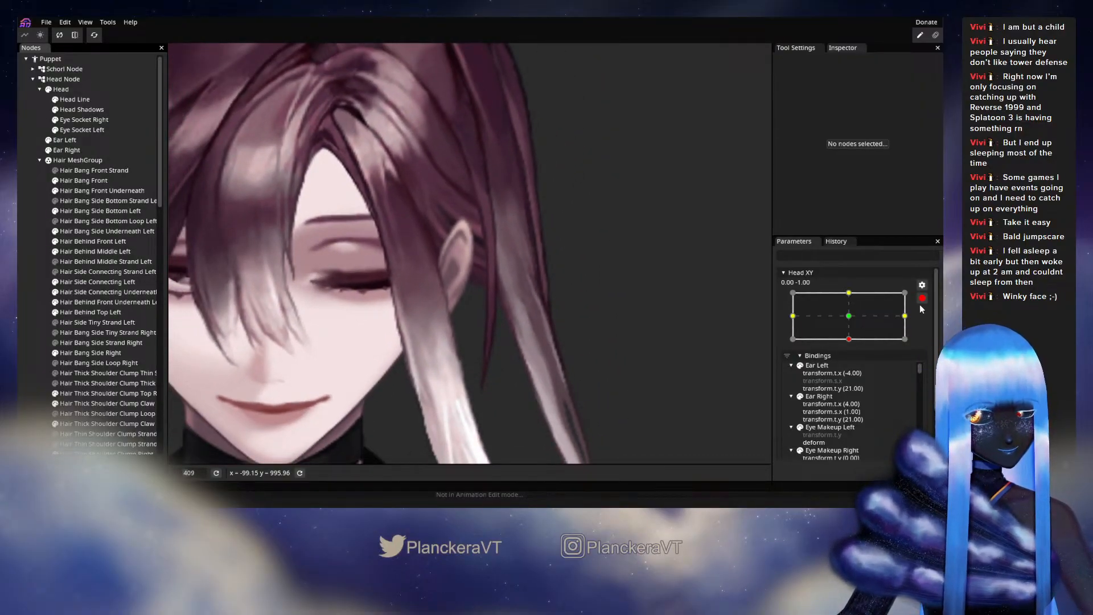
{"action": "left_click", "coordinate": [922, 298]}
{"action": "mouse_move", "coordinate": [851, 371]}
{"action": "left_mouse_down"}
{"action": "mouse_move", "coordinate": [852, 351]}
{"action": "mouse_move", "coordinate": [851, 366]}
{"action": "left_mouse_up"}
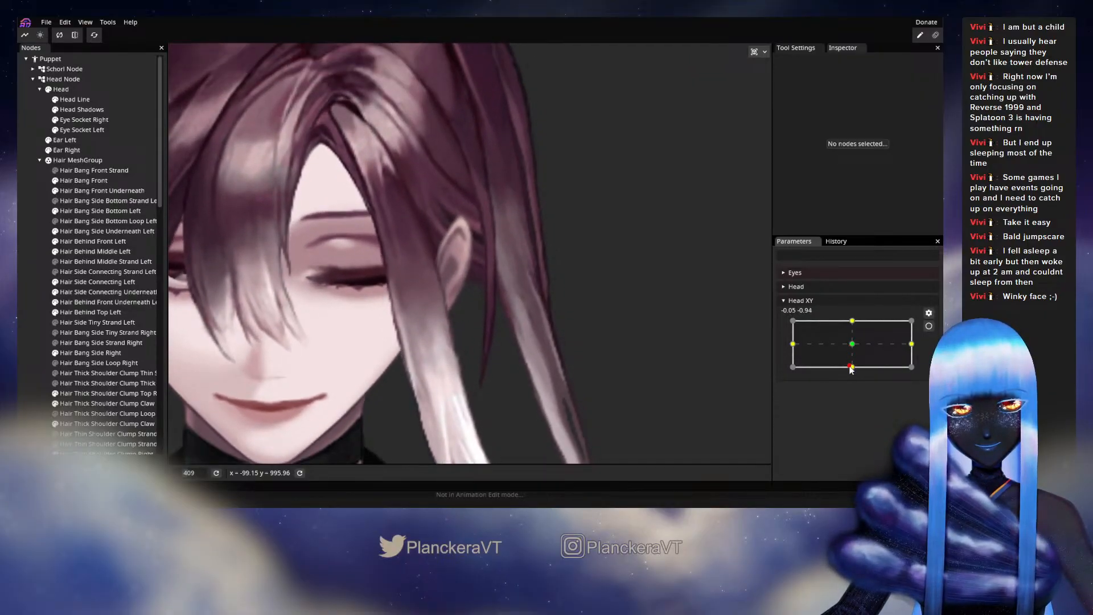
{"action": "left_click", "coordinate": [928, 326]}
- Nudge the Hair Side Connecting Left mesh vertices in the dark strand just above and in front of the ear tip, and deselect the part
{"action": "scroll", "coordinate": [496, 265], "scroll_direction": "up", "scroll_amount": 5}
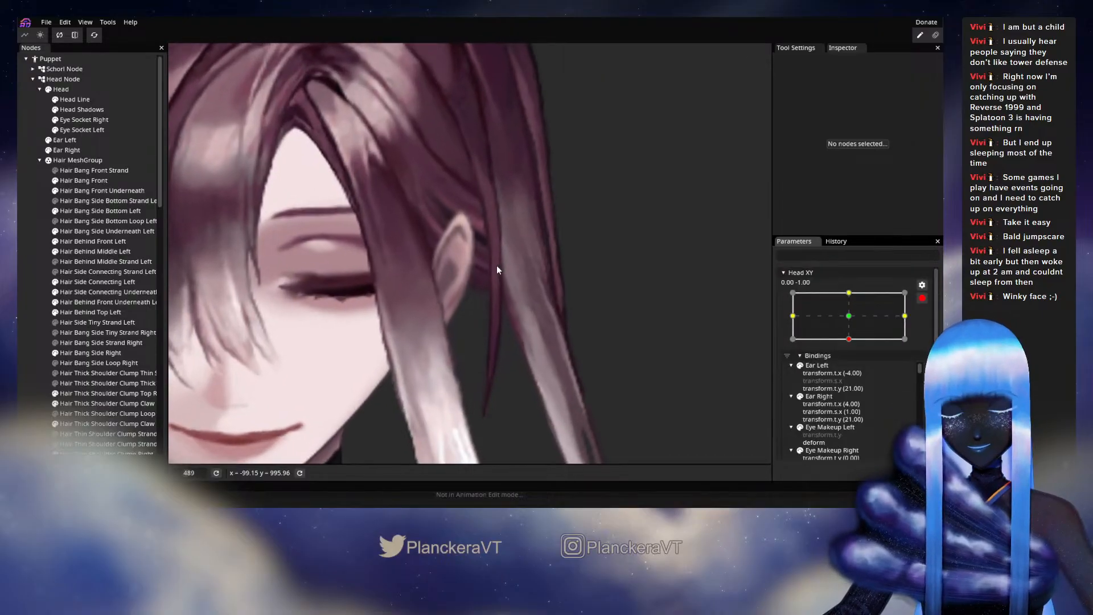
{"action": "left_click", "coordinate": [62, 281]}
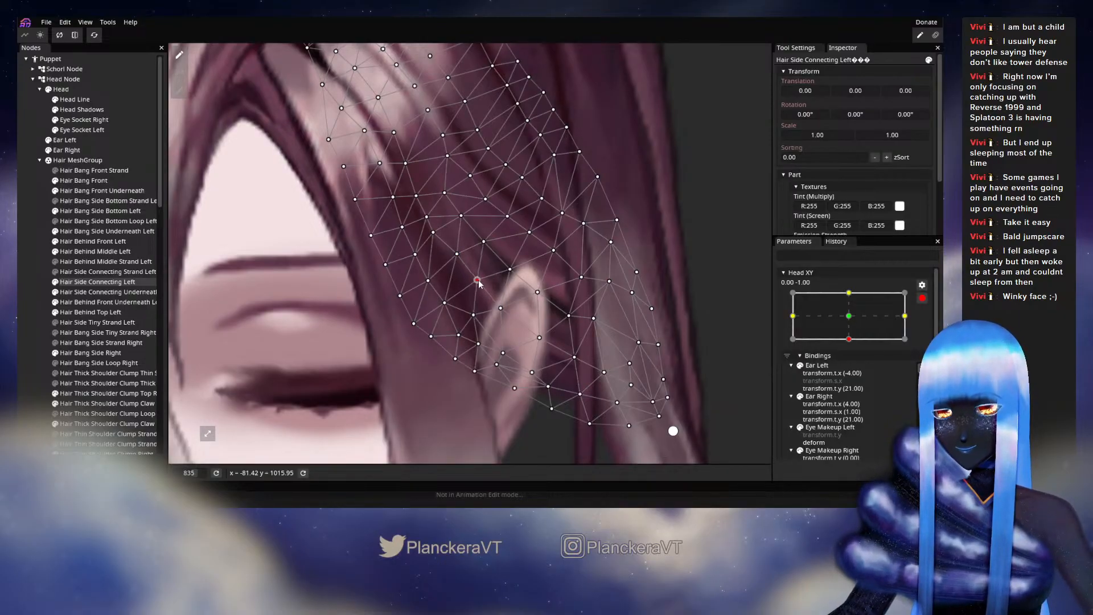
{"action": "left_click_drag", "start_coordinate": [455, 255], "coordinate": [454, 256]}
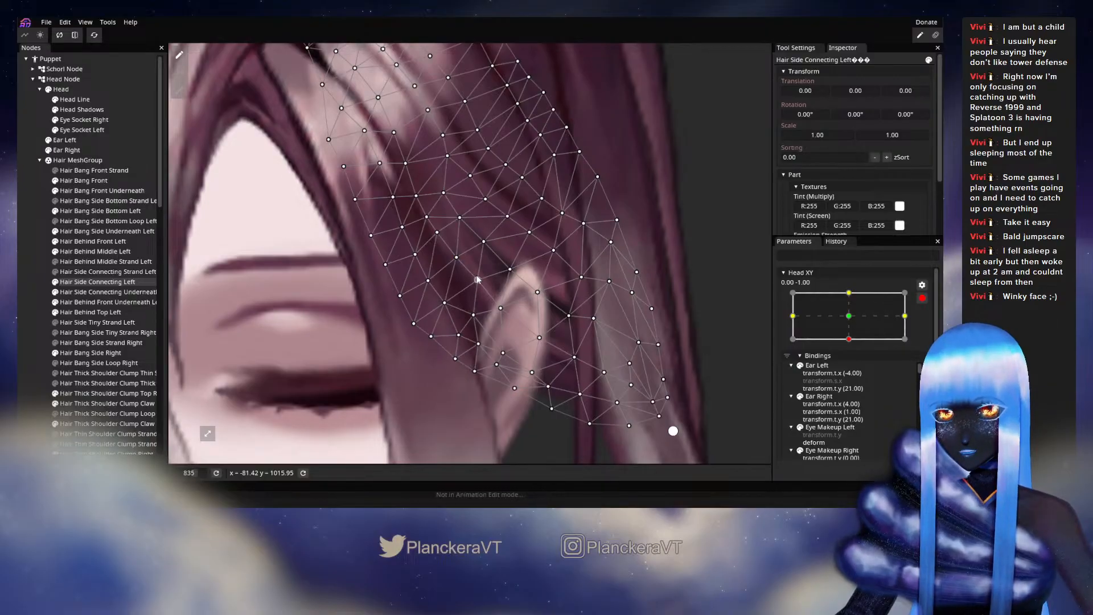
{"action": "left_click", "coordinate": [487, 245]}
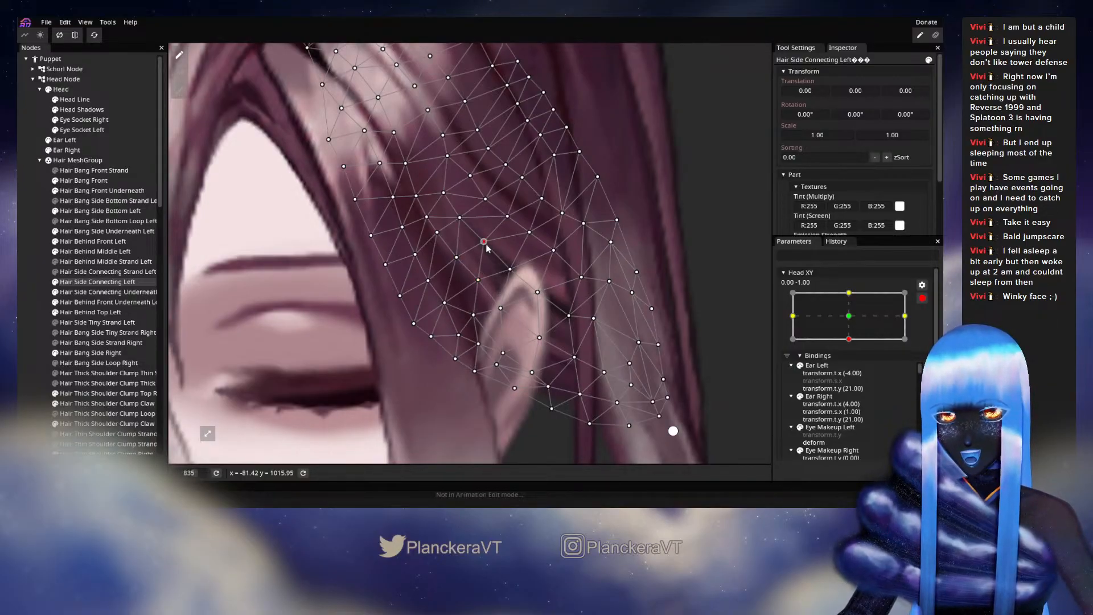
{"action": "left_click", "coordinate": [459, 261]}
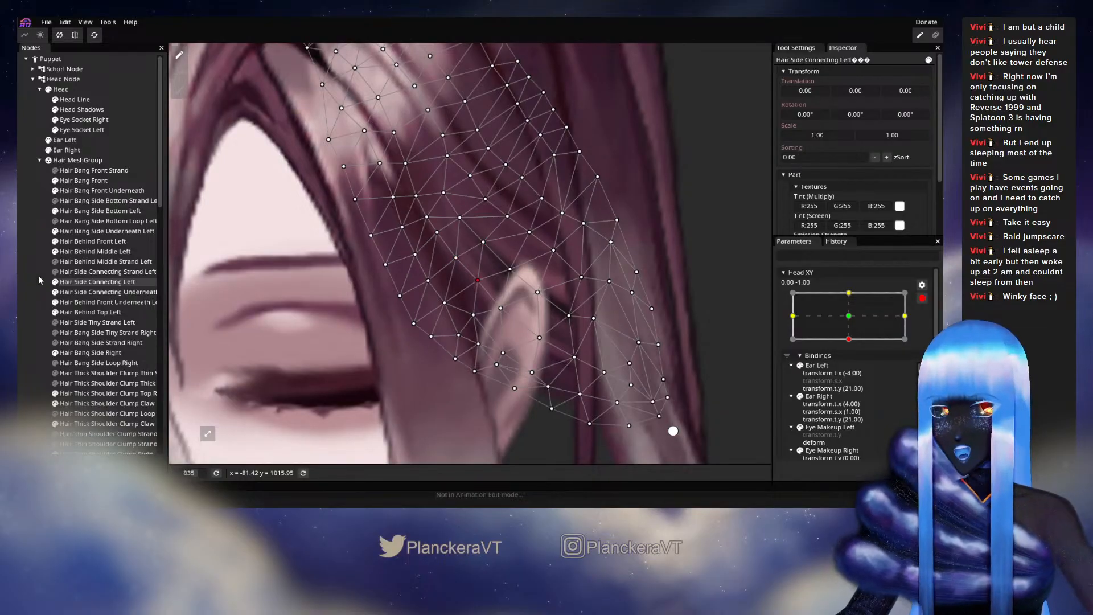
{"action": "left_click", "coordinate": [44, 296]}
- Check the adjusted strand above the ear by moving disarmed Head XY slightly around head-down, and re-arm it at 0.00 -1.00
{"action": "scroll", "coordinate": [531, 351], "scroll_direction": "down", "scroll_amount": 2}
{"action": "scroll", "coordinate": [531, 347], "scroll_direction": "down", "scroll_amount": 6}
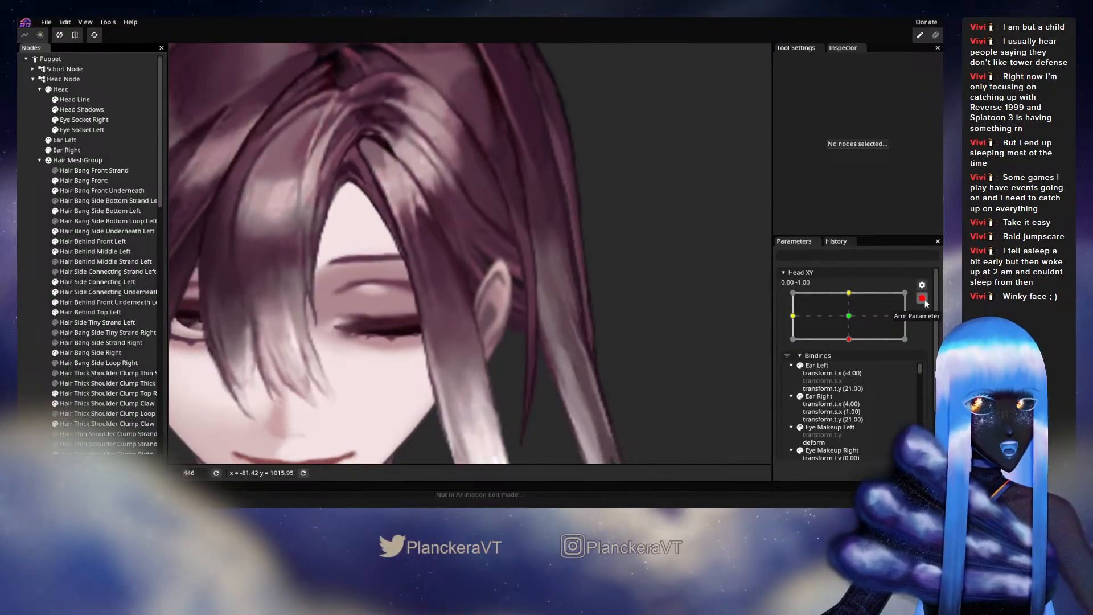
{"action": "left_click", "coordinate": [924, 300]}
{"action": "mouse_move", "coordinate": [853, 370]}
{"action": "left_mouse_down"}
{"action": "mouse_move", "coordinate": [851, 356]}
{"action": "mouse_move", "coordinate": [851, 371]}
{"action": "left_mouse_up"}
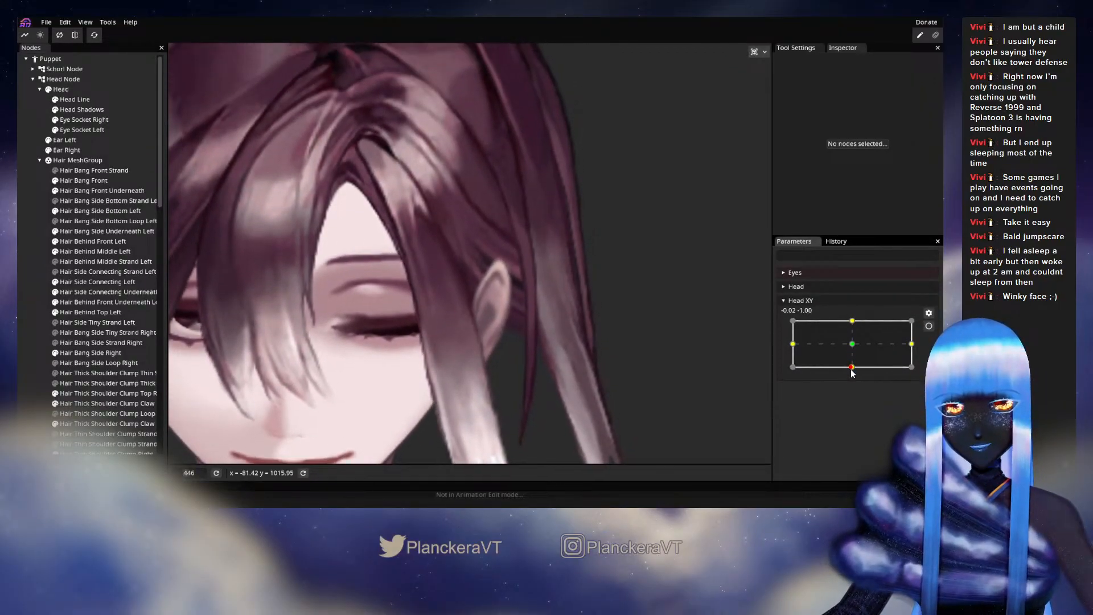
{"action": "left_click", "coordinate": [929, 325]}
- Adjust the Hair Side Connecting Left vertices higher up the dark strand in front of the ear and deselect the part
{"action": "scroll", "coordinate": [419, 261], "scroll_direction": "up", "scroll_amount": 5}
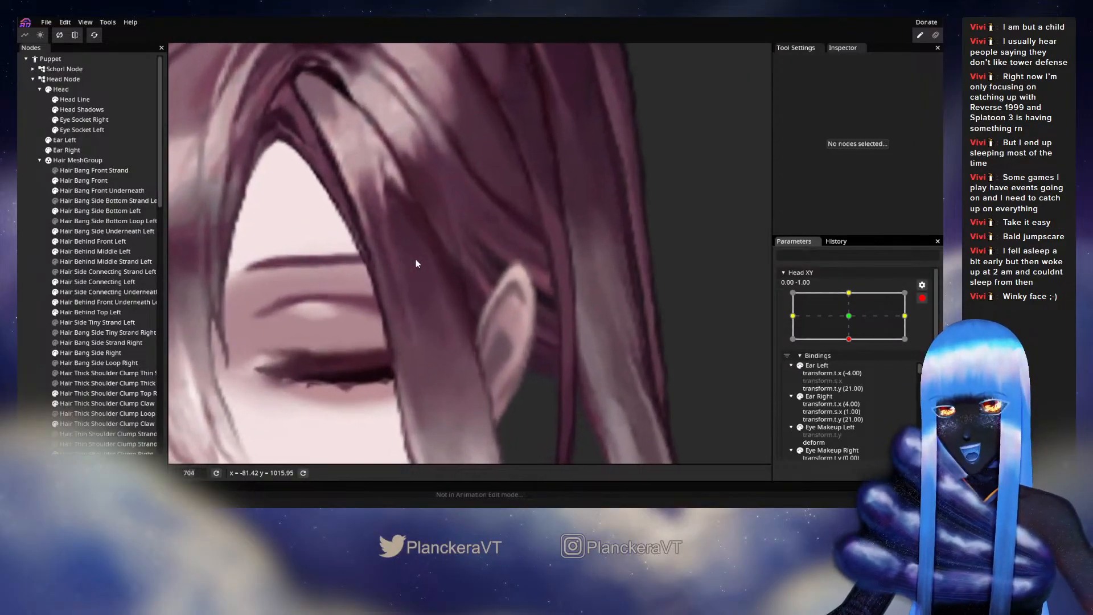
{"action": "scroll", "coordinate": [415, 258], "scroll_direction": "up", "scroll_amount": 2}
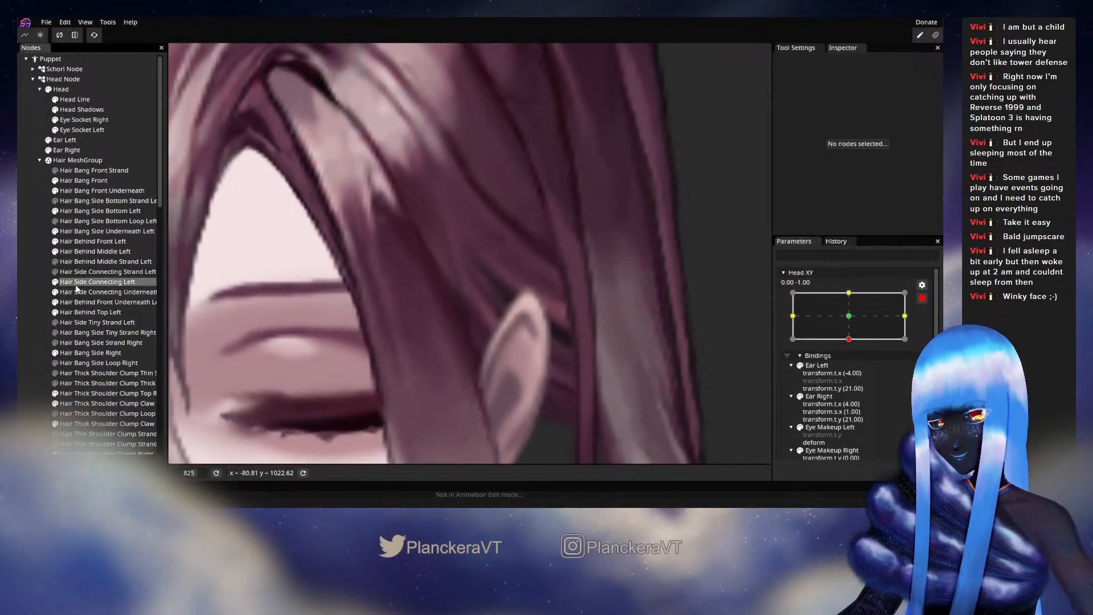
{"action": "left_click", "coordinate": [77, 285]}
{"action": "scroll", "coordinate": [464, 245], "scroll_direction": "up", "scroll_amount": 2}
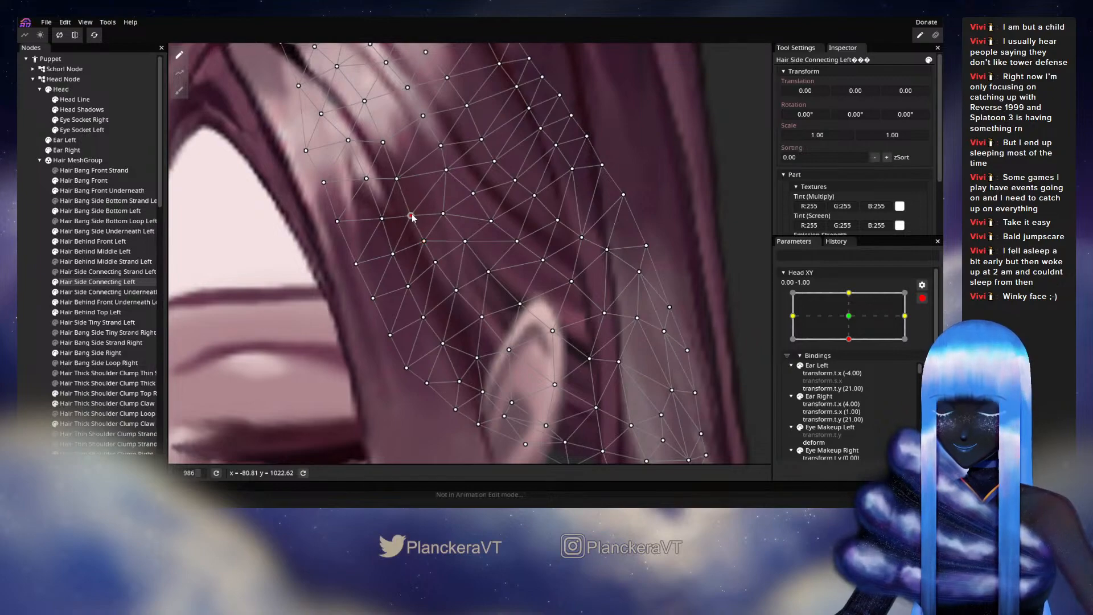
{"action": "left_click", "coordinate": [161, 290]}
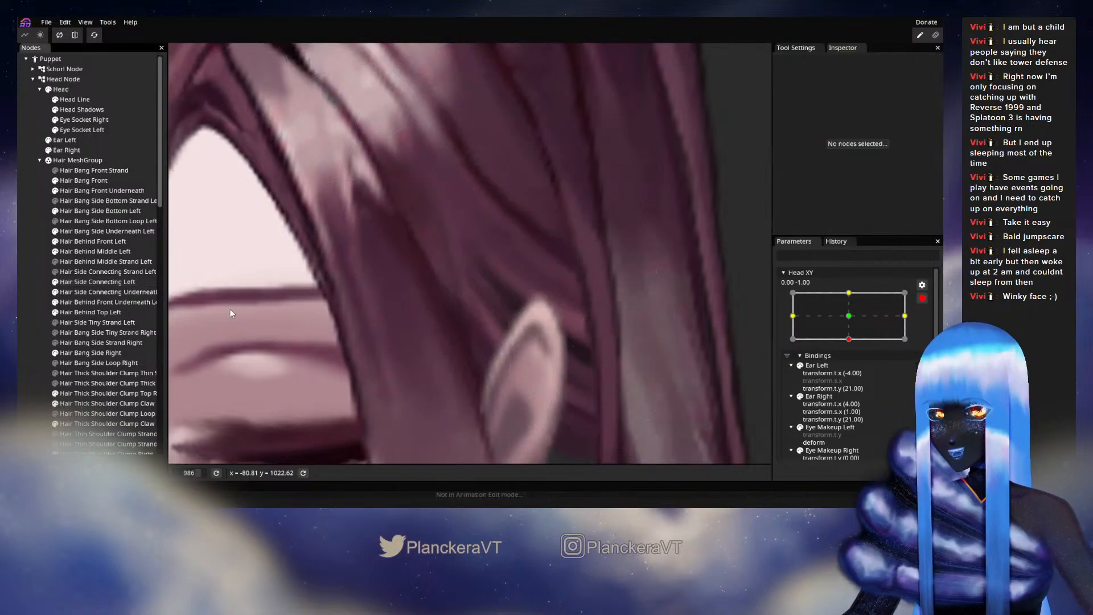
- Test how the upper strand moves by scrubbing disarmed Head XY near head-down, and re-arm it at 0.00 -1.00
{"action": "scroll", "coordinate": [567, 321], "scroll_direction": "down", "scroll_amount": 3}
{"action": "scroll", "coordinate": [612, 332], "scroll_direction": "down", "scroll_amount": 2}
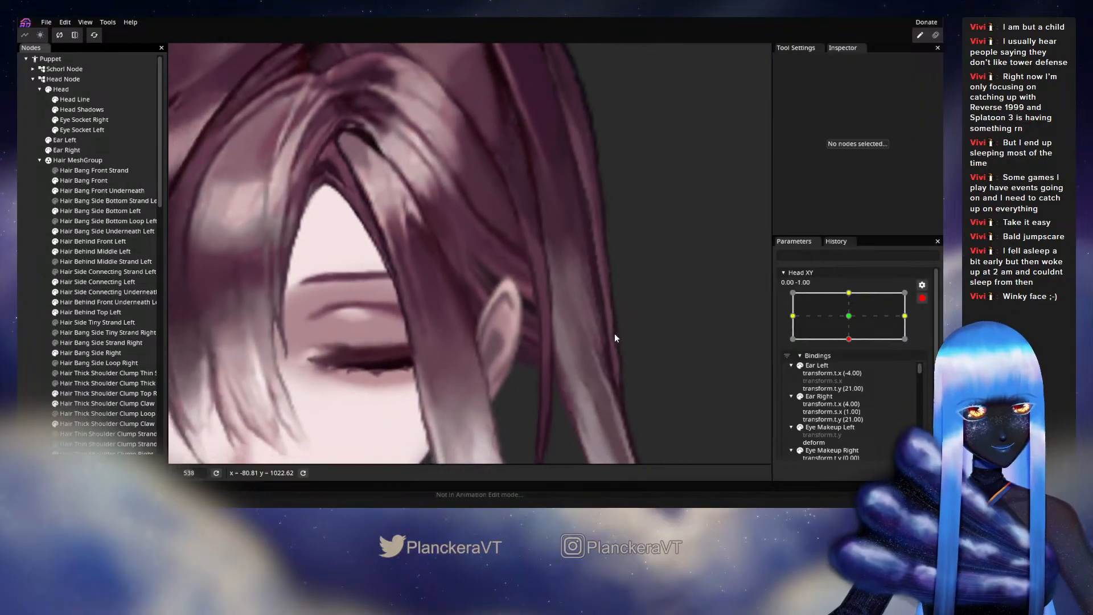
{"action": "left_click", "coordinate": [920, 299]}
{"action": "left_click_drag", "start_coordinate": [852, 367], "coordinate": [863, 362]}
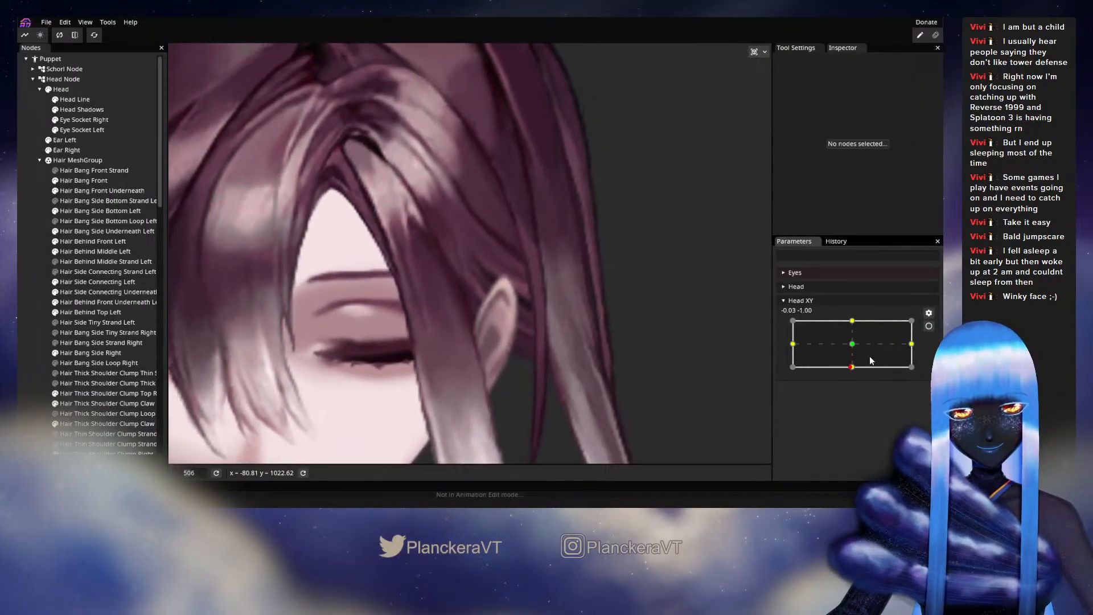
{"action": "left_click", "coordinate": [929, 327]}
- Shift the Hair Side Connecting Left vertices just above the ear tip slightly down toward the ear and deselect the part
{"action": "scroll", "coordinate": [452, 309], "scroll_direction": "up", "scroll_amount": 3}
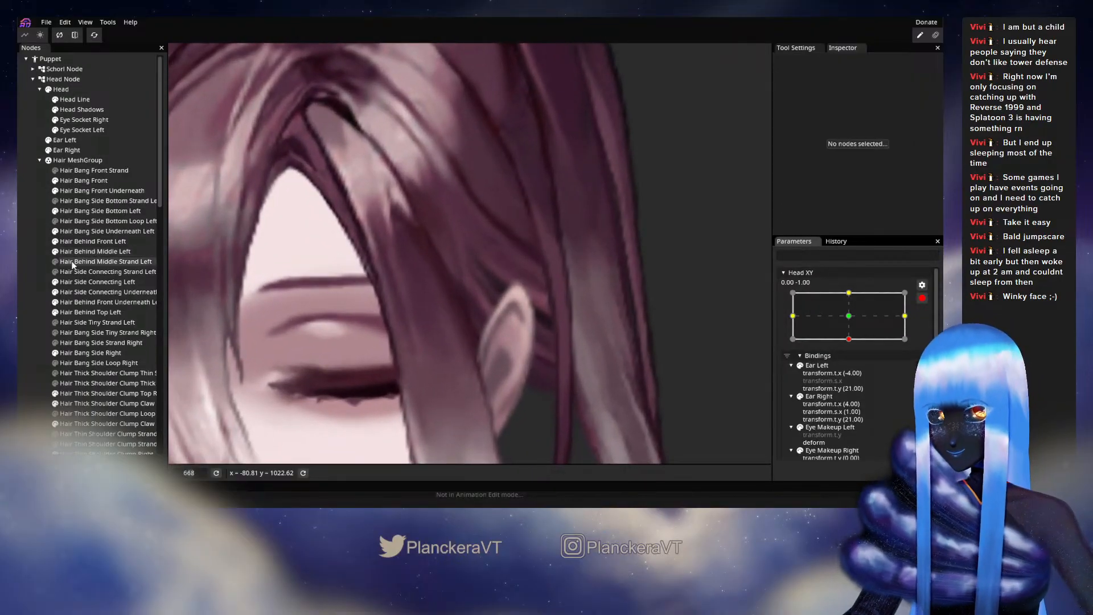
{"action": "left_click", "coordinate": [72, 255]}
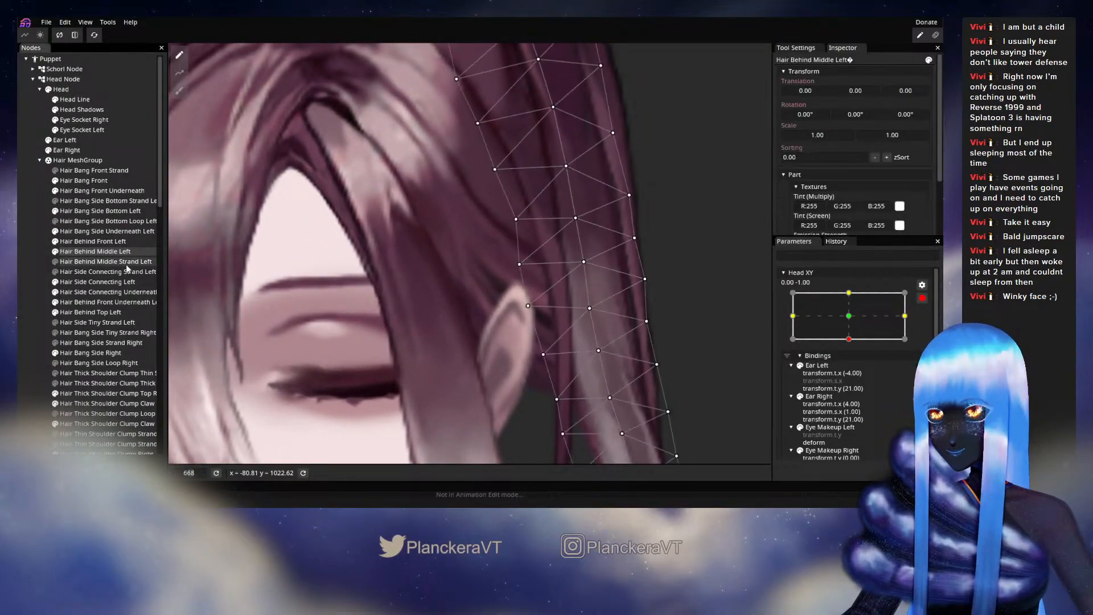
{"action": "left_click", "coordinate": [97, 281]}
{"action": "scroll", "coordinate": [499, 331], "scroll_direction": "up", "scroll_amount": 1}
{"action": "scroll", "coordinate": [499, 330], "scroll_direction": "up", "scroll_amount": 2}
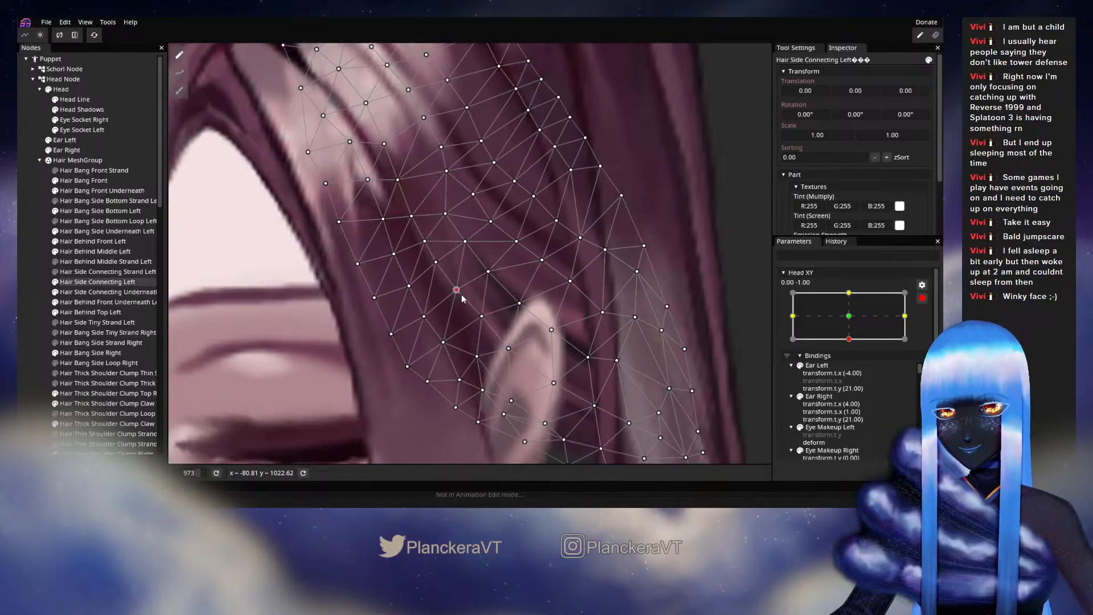
{"action": "left_click", "coordinate": [463, 292]}
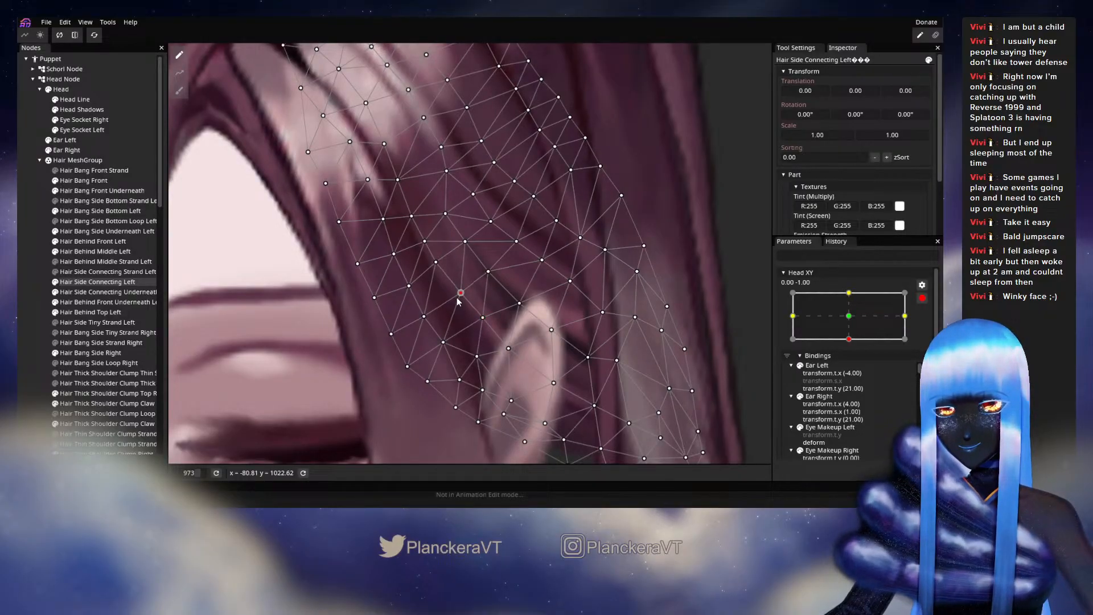
{"action": "left_click", "coordinate": [488, 271]}
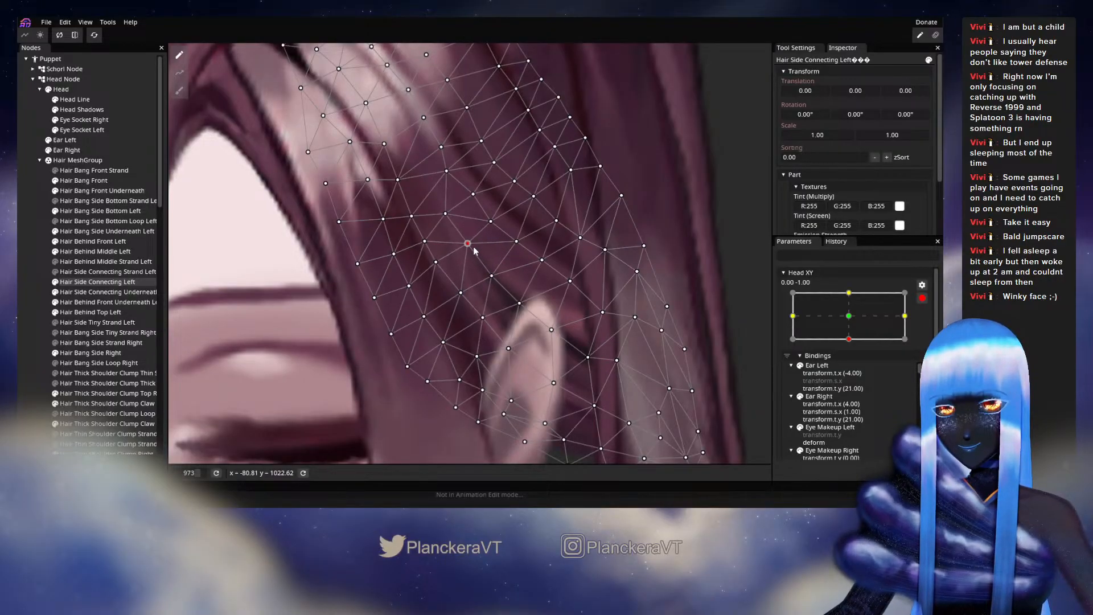
{"action": "left_click", "coordinate": [38, 271]}
- Preview the hair above the ear tip by moving disarmed Head XY around head-down, and re-arm it at 0.00 -1.00
{"action": "scroll", "coordinate": [561, 335], "scroll_direction": "down", "scroll_amount": 3}
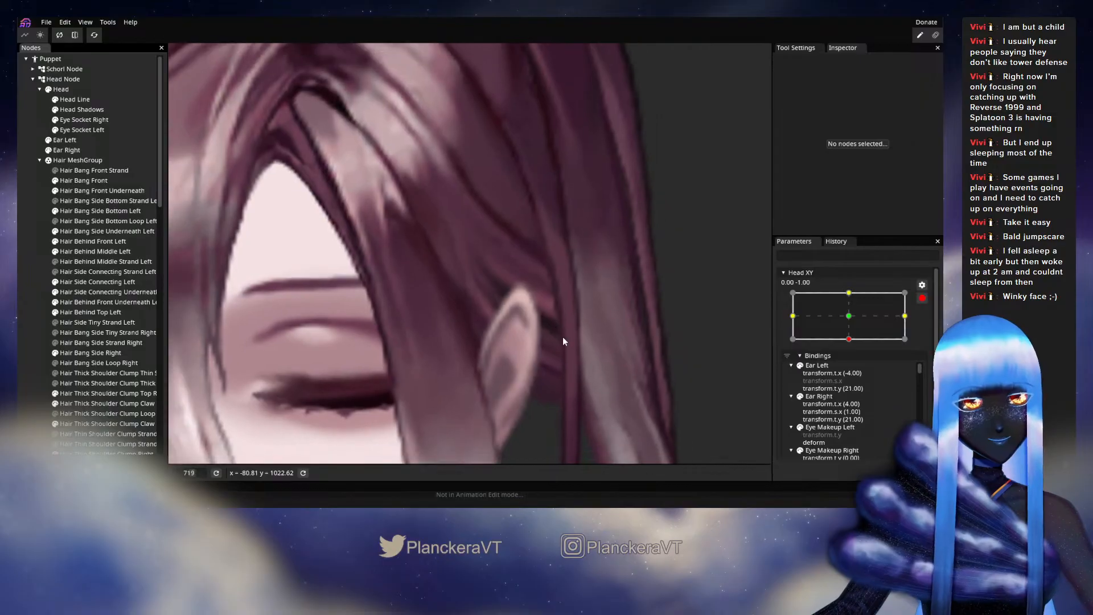
{"action": "scroll", "coordinate": [562, 338], "scroll_direction": "down", "scroll_amount": 4}
{"action": "left_click", "coordinate": [922, 299]}
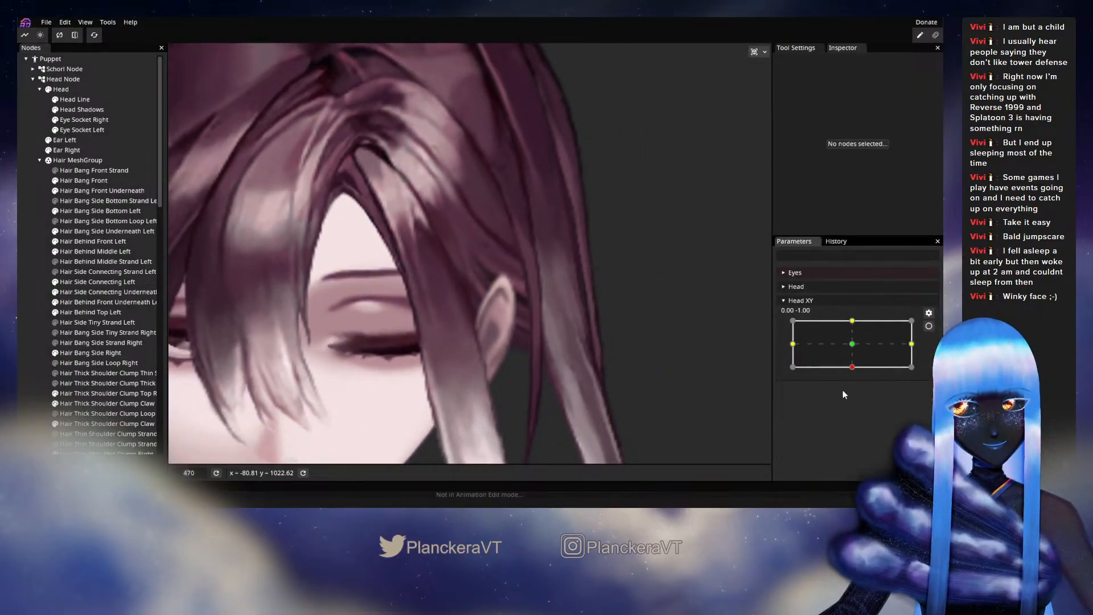
{"action": "mouse_move", "coordinate": [853, 371]}
{"action": "left_mouse_down"}
{"action": "mouse_move", "coordinate": [848, 348]}
{"action": "mouse_move", "coordinate": [860, 369]}
{"action": "left_mouse_up"}
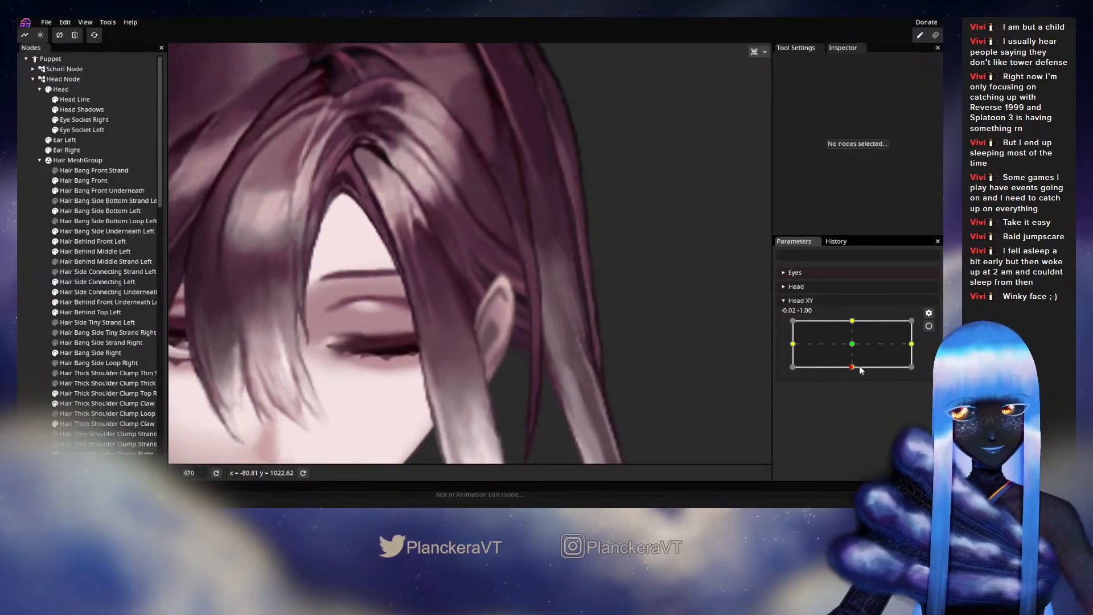
{"action": "left_click", "coordinate": [928, 326]}
- Refine the Hair Side Connecting Left vertices along the dark strand diagonally above the ear and deselect the part
{"action": "scroll", "coordinate": [421, 336], "scroll_direction": "up", "scroll_amount": 5}
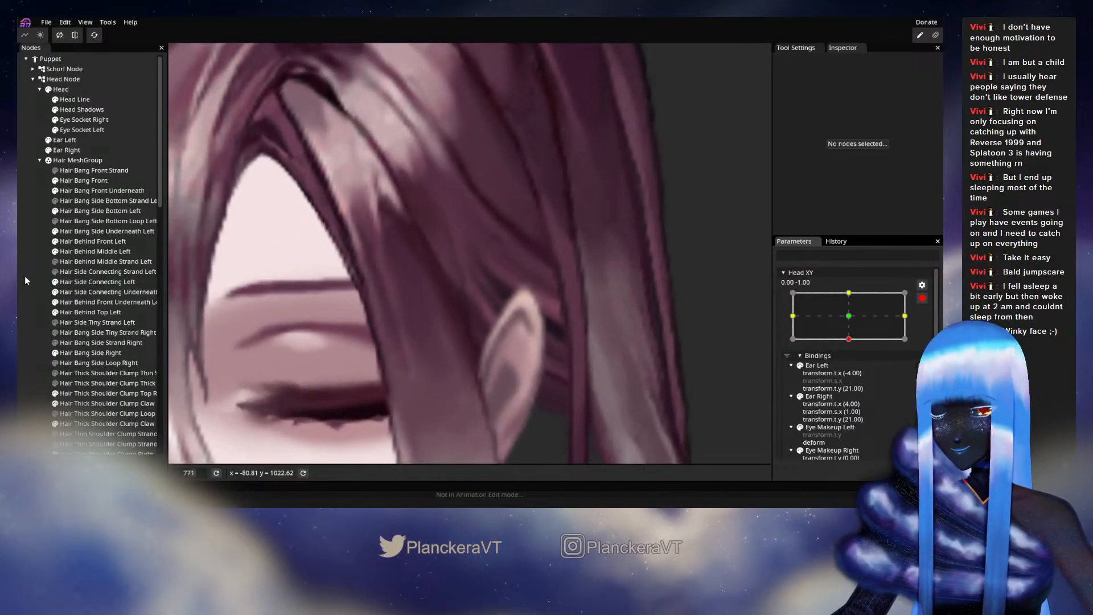
{"action": "left_click", "coordinate": [90, 283]}
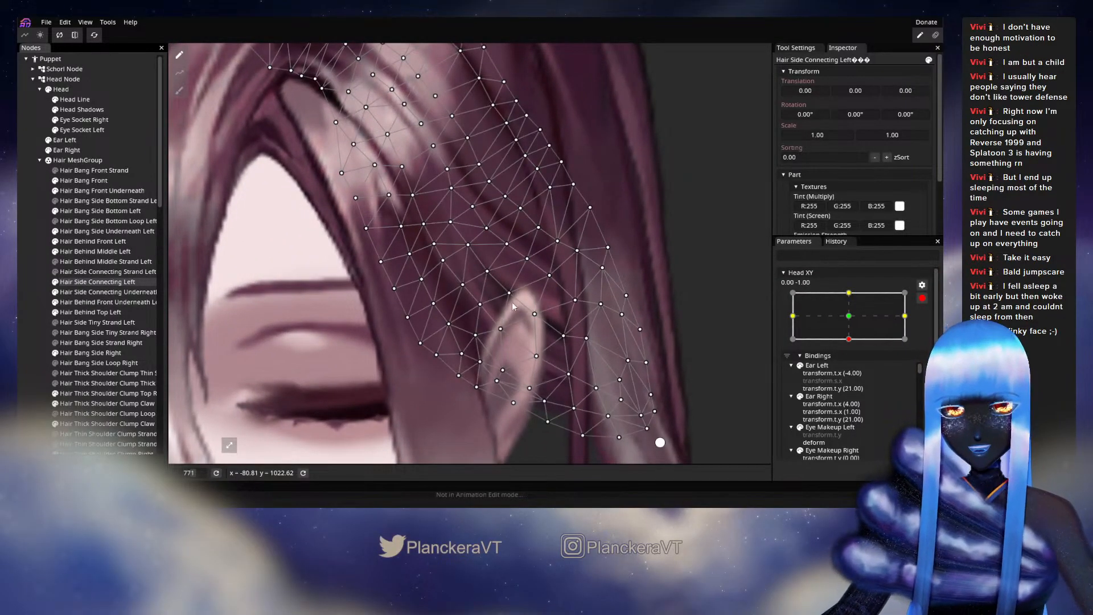
{"action": "scroll", "coordinate": [458, 296], "scroll_direction": "up", "scroll_amount": 1}
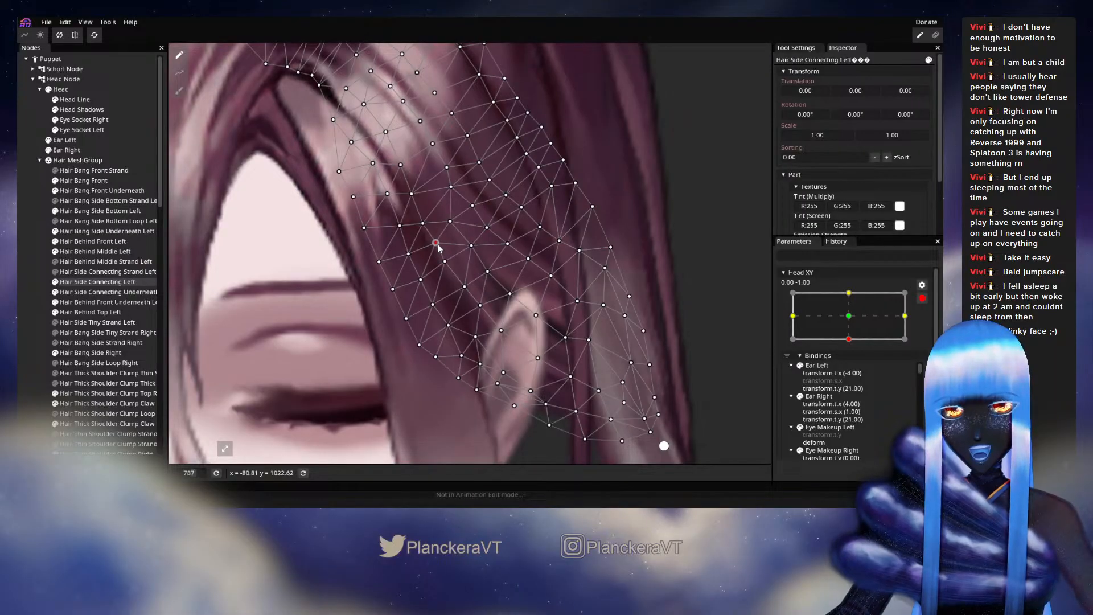
{"action": "left_click", "coordinate": [473, 249]}
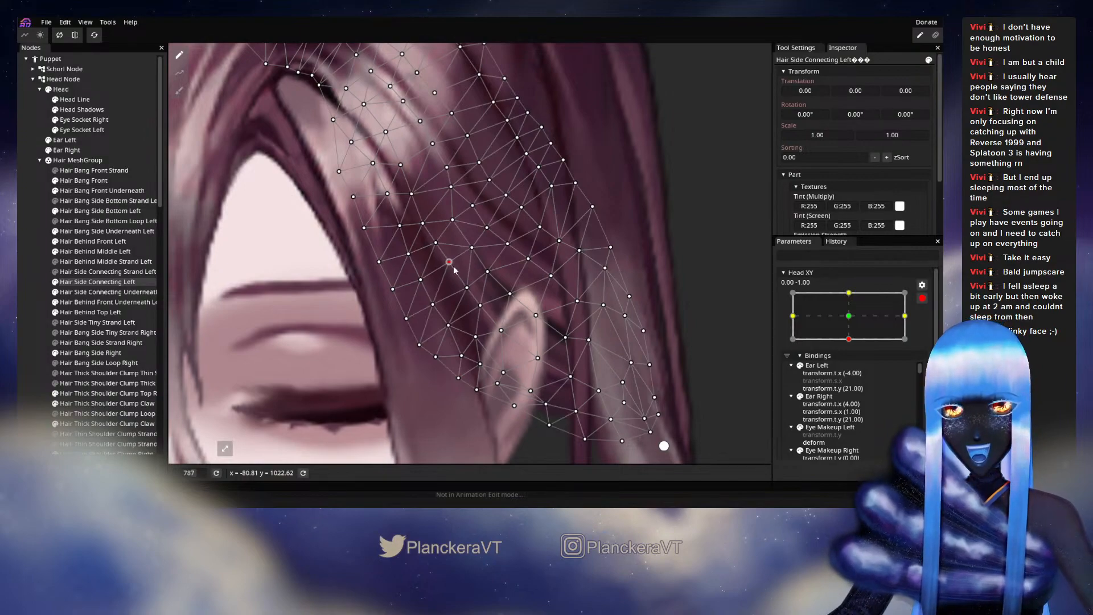
{"action": "left_click", "coordinate": [24, 264]}
- Check the refined strand against the ear by scrubbing disarmed Head XY around head-down, and re-arm it at 0.00 -1.00
{"action": "scroll", "coordinate": [535, 306], "scroll_direction": "down", "scroll_amount": 3}
{"action": "scroll", "coordinate": [527, 309], "scroll_direction": "down", "scroll_amount": 3}
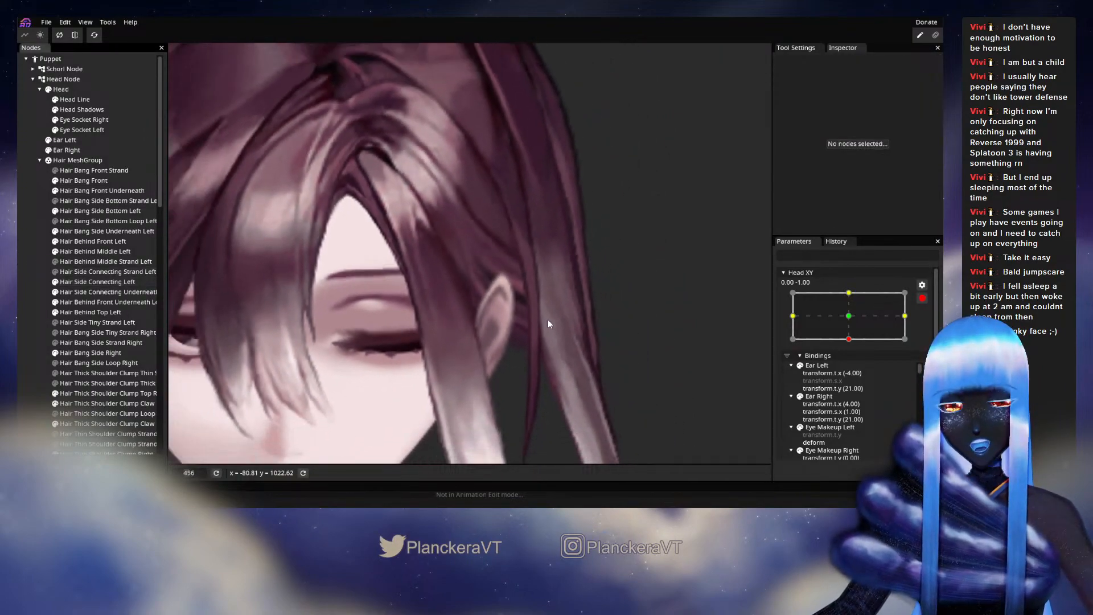
{"action": "left_click", "coordinate": [922, 298]}
{"action": "mouse_move", "coordinate": [846, 374]}
{"action": "left_mouse_down"}
{"action": "mouse_move", "coordinate": [854, 345]}
{"action": "mouse_move", "coordinate": [851, 371]}
{"action": "left_mouse_up"}
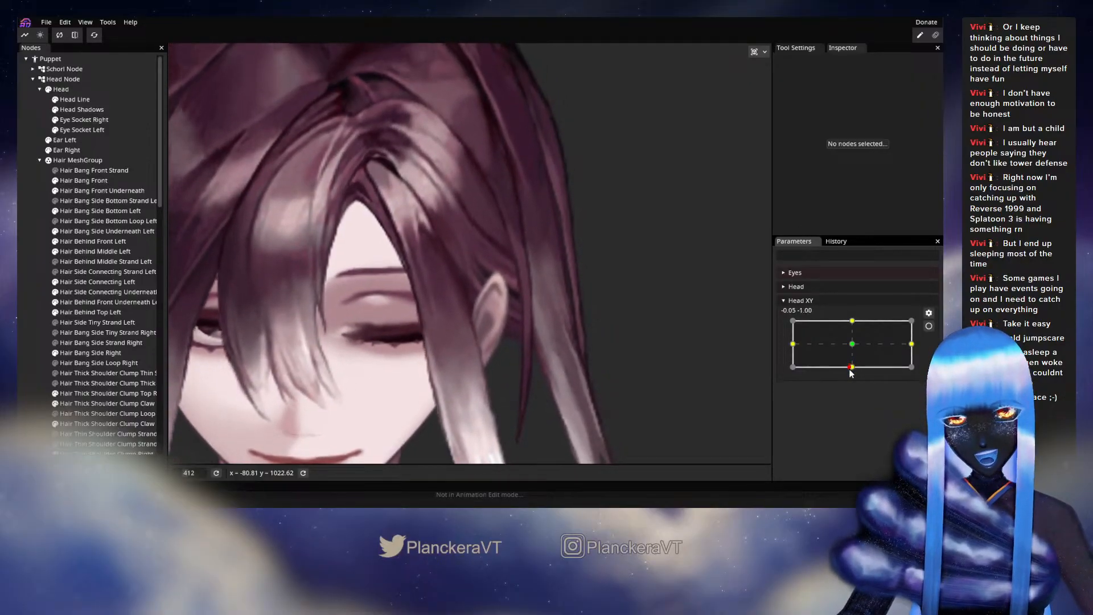
{"action": "left_click", "coordinate": [928, 325]}
- Move the Hair Side Connecting Left vertex just above the ear tip slightly toward the ear and deselect the part
{"action": "scroll", "coordinate": [490, 314], "scroll_direction": "up", "scroll_amount": 3}
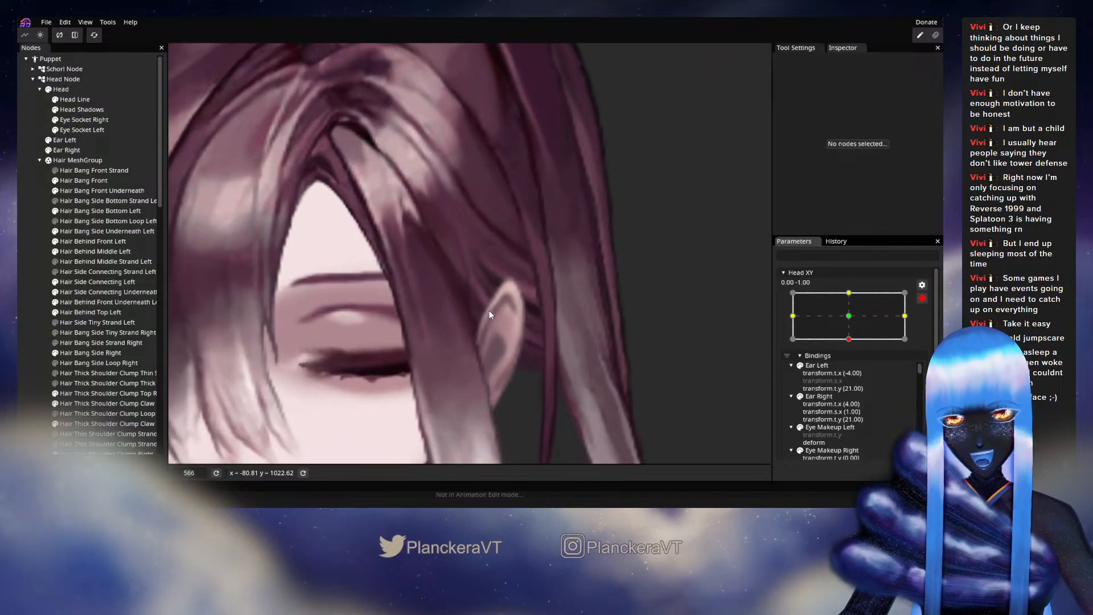
{"action": "scroll", "coordinate": [490, 314], "scroll_direction": "up", "scroll_amount": 5}
{"action": "left_click", "coordinate": [97, 282]}
{"action": "scroll", "coordinate": [524, 345], "scroll_direction": "down", "scroll_amount": 3}
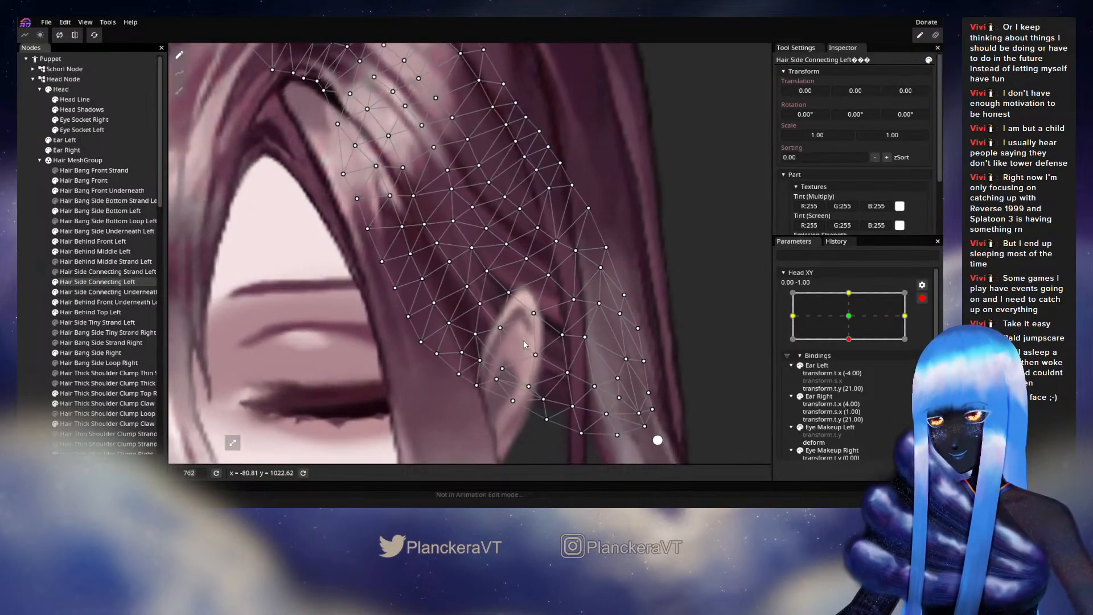
{"action": "scroll", "coordinate": [515, 345], "scroll_direction": "up", "scroll_amount": 2}
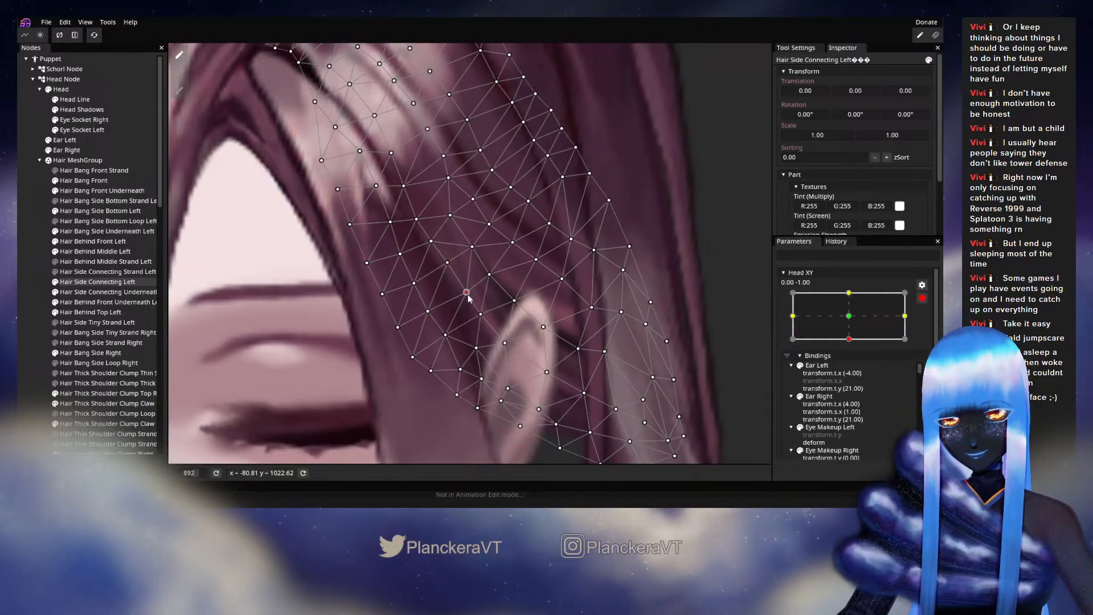
{"action": "left_click_drag", "start_coordinate": [489, 274], "coordinate": [492, 278]}
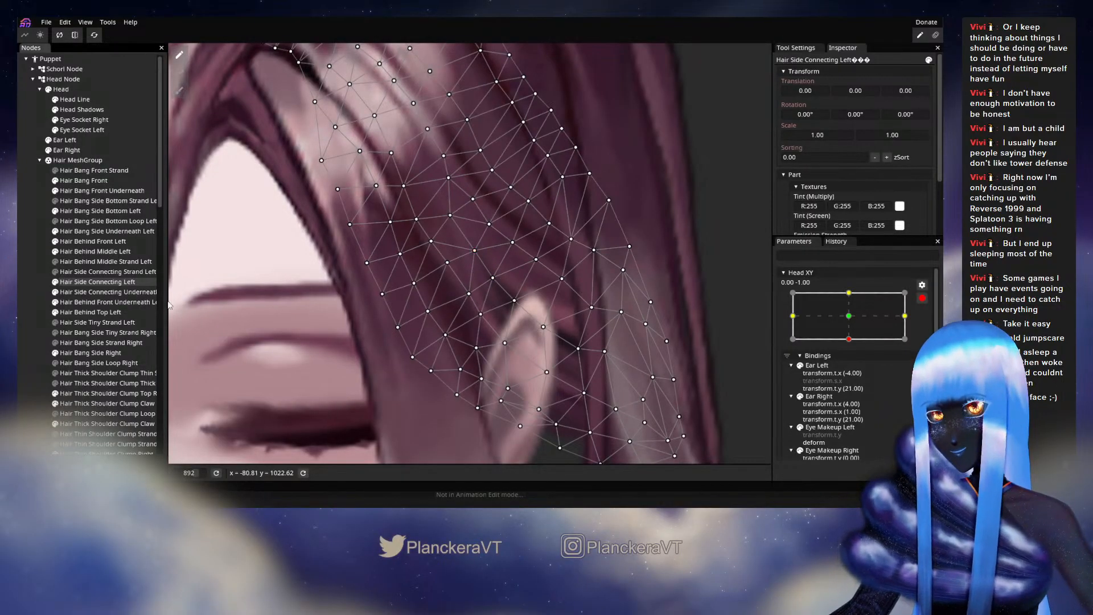
{"action": "left_click", "coordinate": [29, 284]}
{"action": "scroll", "coordinate": [545, 352], "scroll_direction": "down", "scroll_amount": 10}
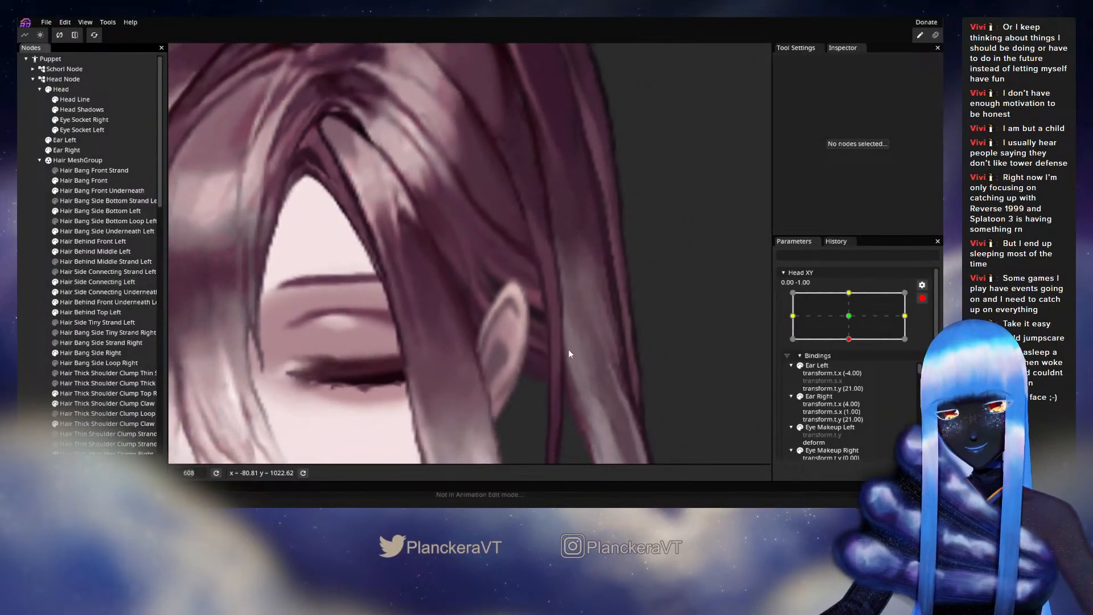
- Check the hair above the ear by disarming Head XY, moving it around head-down, and re-arming it at 0.00 -1.00
{"action": "scroll", "coordinate": [571, 357], "scroll_direction": "down", "scroll_amount": 2}
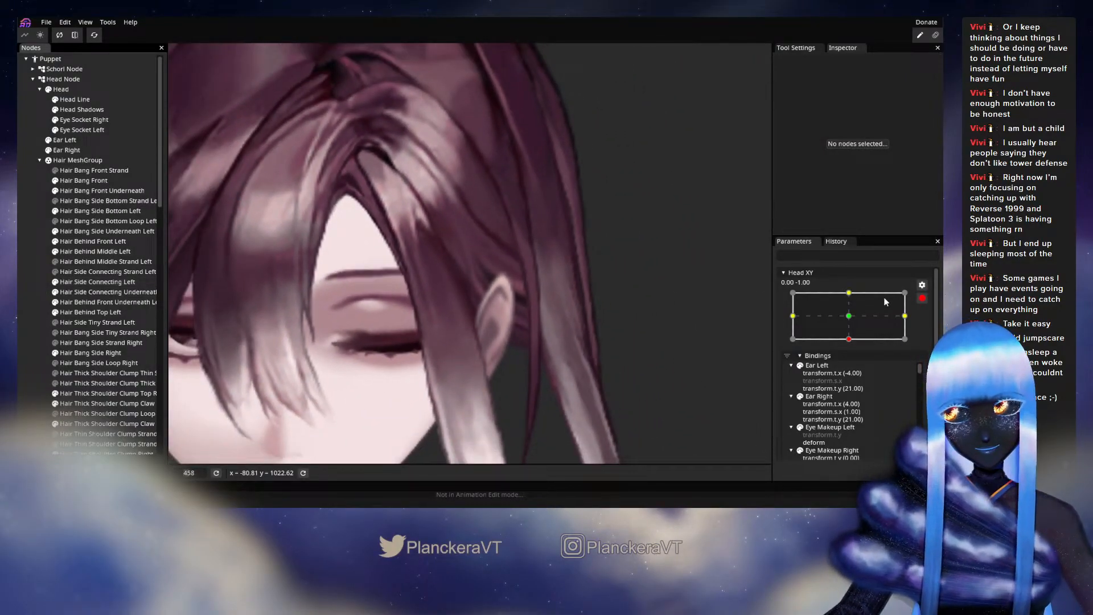
{"action": "left_click", "coordinate": [922, 299]}
{"action": "mouse_move", "coordinate": [851, 368]}
{"action": "left_mouse_down"}
{"action": "mouse_move", "coordinate": [853, 346]}
{"action": "mouse_move", "coordinate": [852, 373]}
{"action": "left_mouse_up"}
{"action": "left_click", "coordinate": [929, 327]}
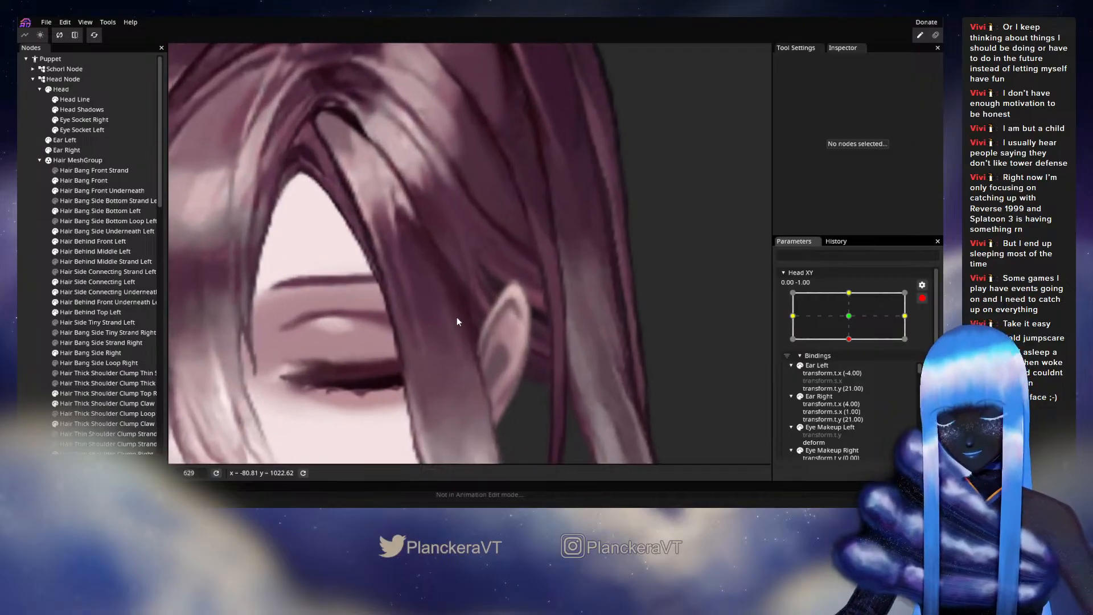
- Nudge the Hair Side Connecting Left vertices in front of the ear tip to smooth the strand, and deselect the part
{"action": "left_click", "coordinate": [86, 282]}
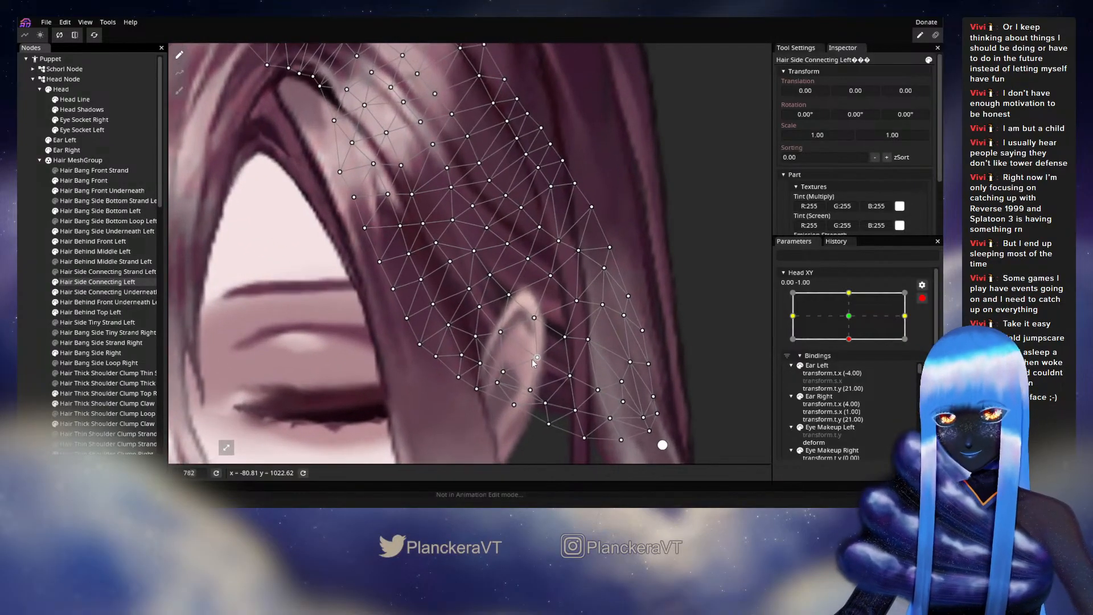
{"action": "left_click_drag", "start_coordinate": [481, 321], "coordinate": [489, 327]}
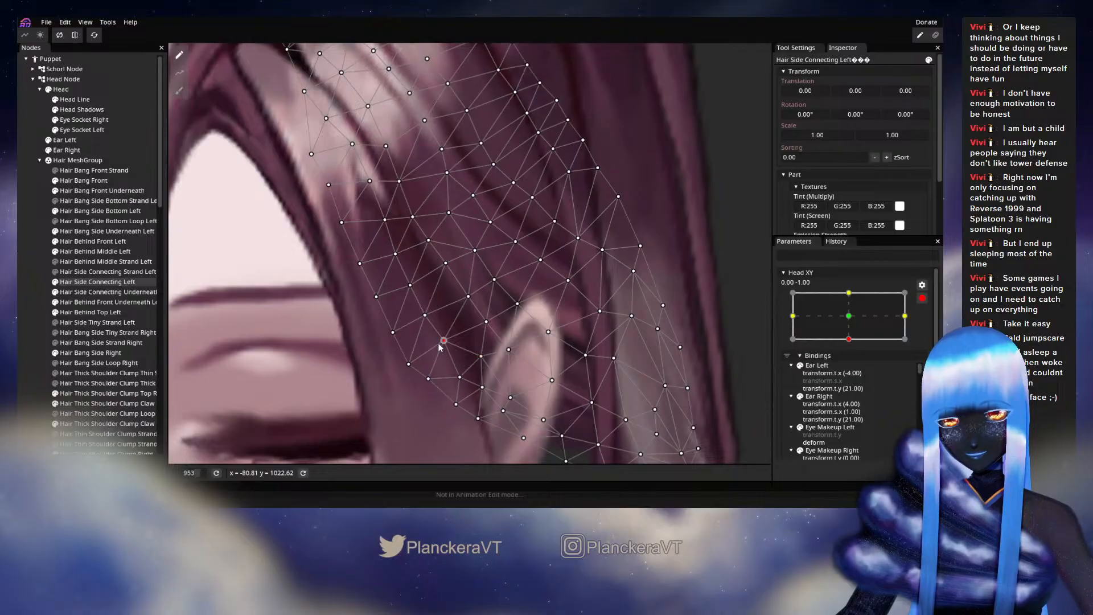
{"action": "left_click", "coordinate": [29, 291]}
- Preview the hair in front of the ear by scrubbing disarmed Head XY near head-down, and re-arm it at 0.00 -1.00
{"action": "scroll", "coordinate": [615, 351], "scroll_direction": "down", "scroll_amount": 3}
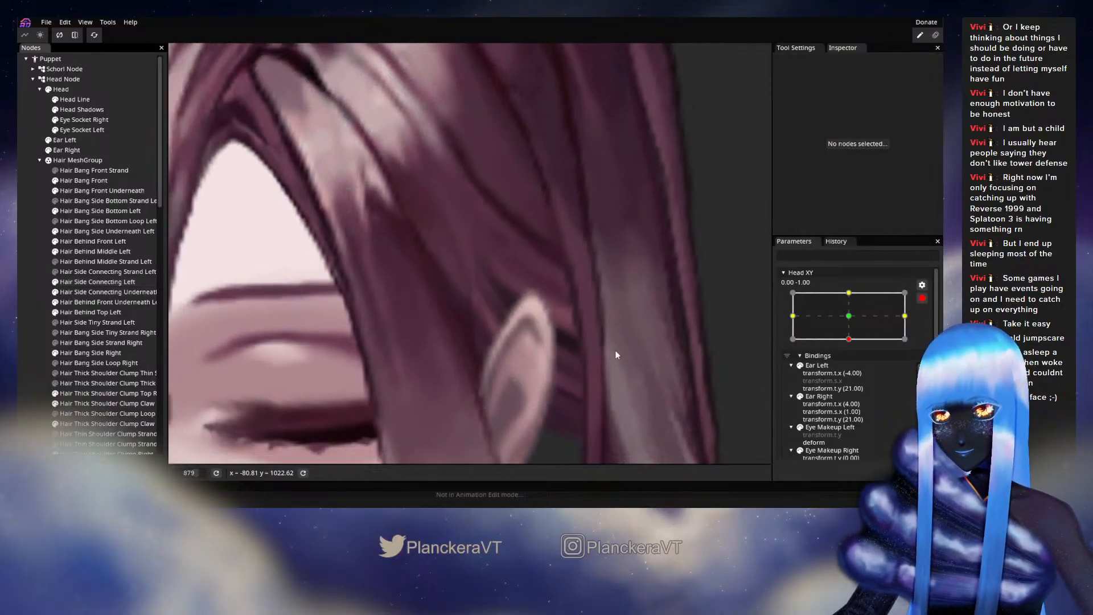
{"action": "scroll", "coordinate": [612, 351], "scroll_direction": "down", "scroll_amount": 2}
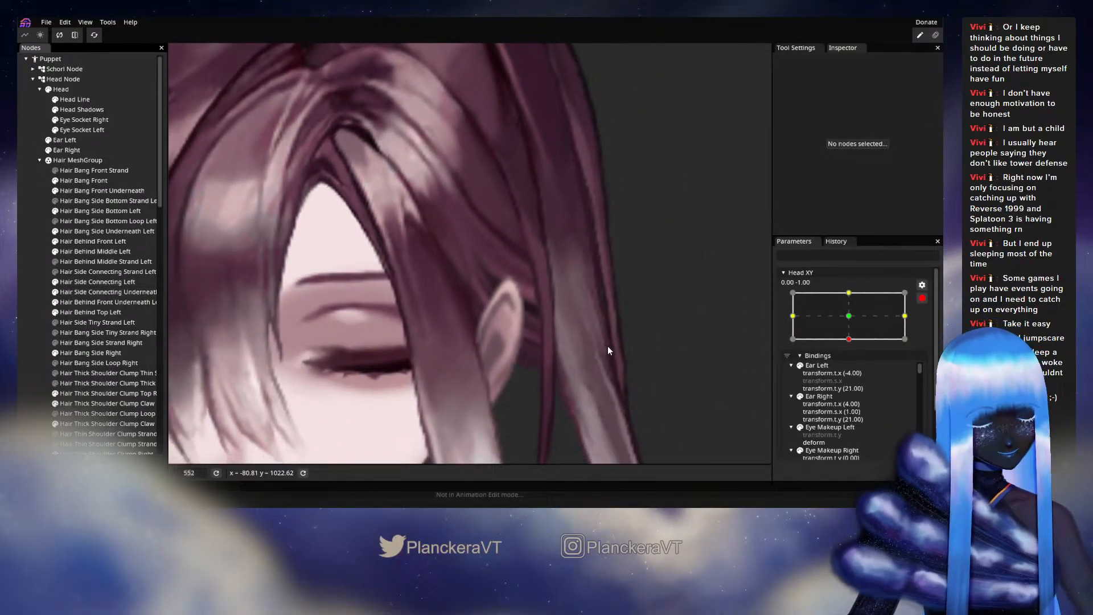
{"action": "left_click", "coordinate": [921, 299]}
{"action": "mouse_move", "coordinate": [852, 368]}
{"action": "left_mouse_down"}
{"action": "mouse_move", "coordinate": [853, 346]}
{"action": "mouse_move", "coordinate": [853, 367]}
{"action": "left_mouse_up"}
{"action": "left_click", "coordinate": [928, 326]}
- Adjust the Hair Side Connecting Left vertices above and just behind the ear, and deselect the part
{"action": "scroll", "coordinate": [312, 336], "scroll_direction": "up", "scroll_amount": 1}
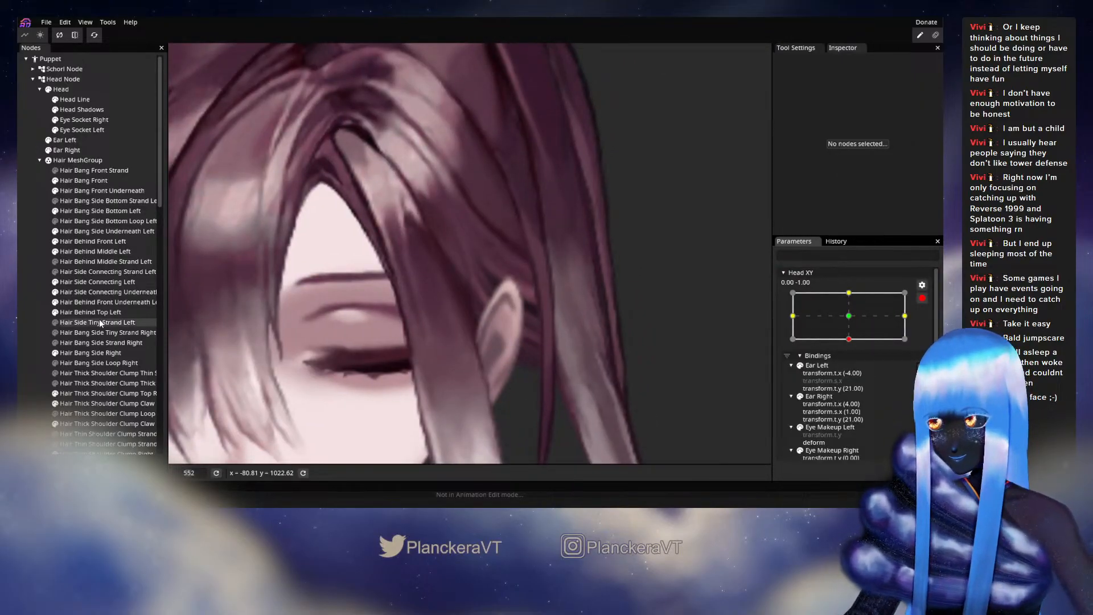
{"action": "left_click", "coordinate": [96, 282]}
{"action": "scroll", "coordinate": [503, 397], "scroll_direction": "up", "scroll_amount": 5}
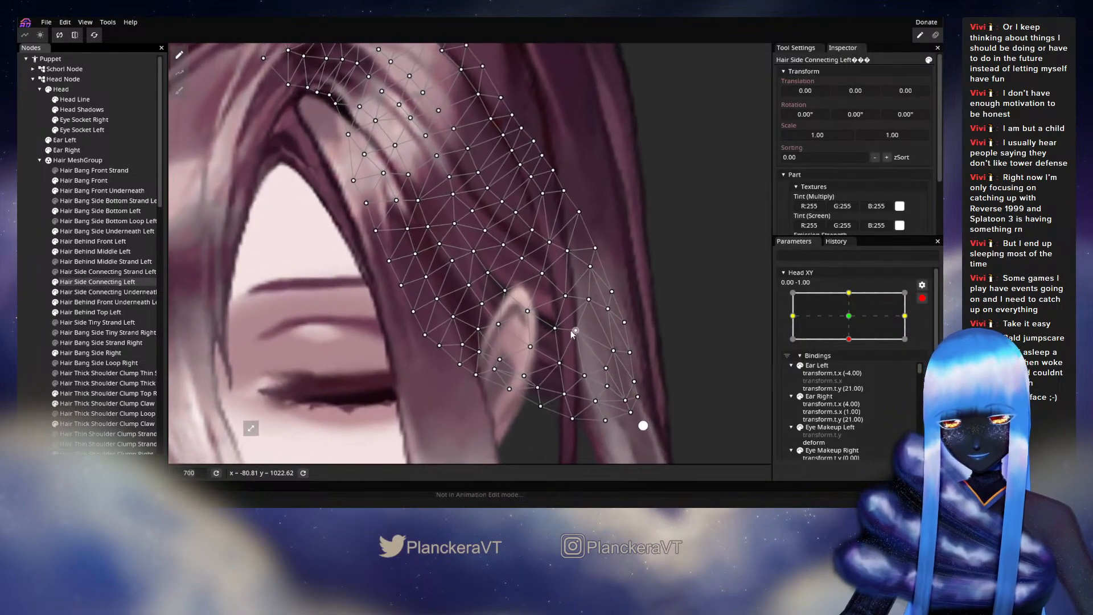
{"action": "scroll", "coordinate": [589, 384], "scroll_direction": "up", "scroll_amount": 3}
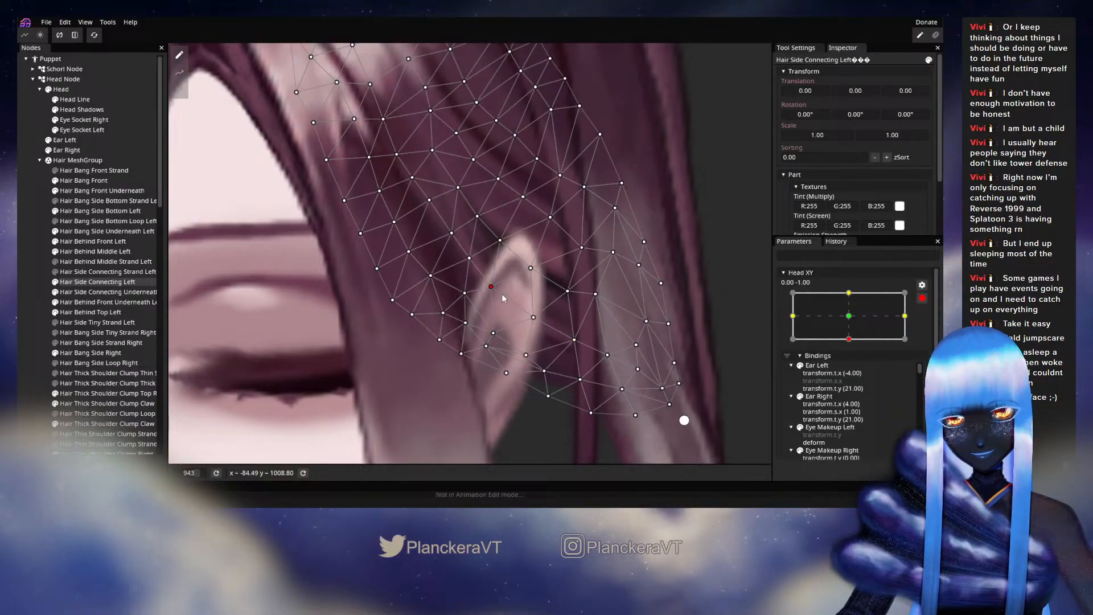
{"action": "left_click", "coordinate": [478, 217]}
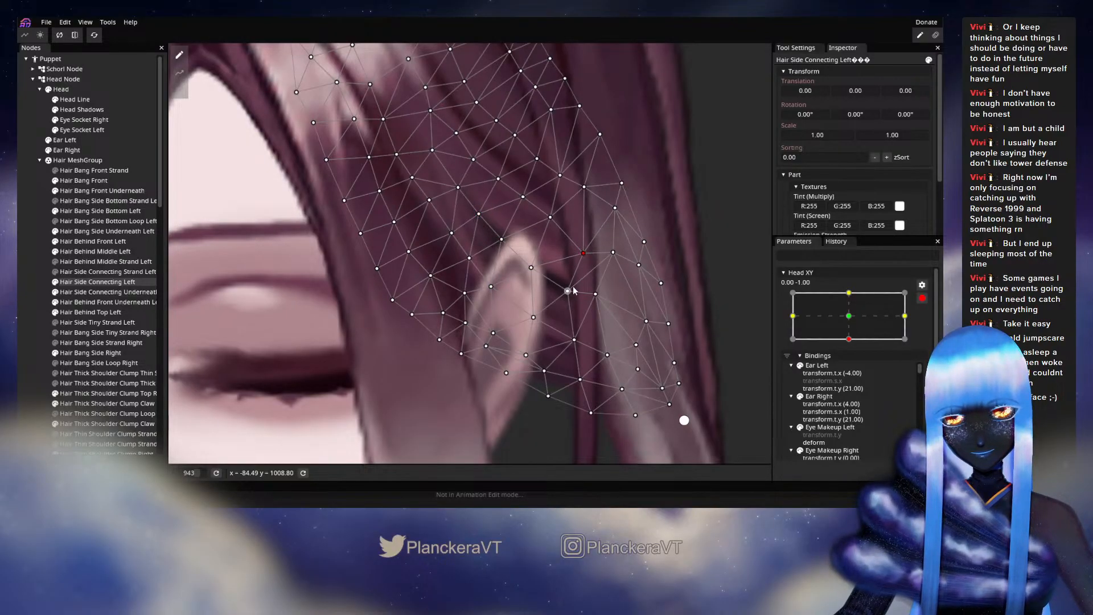
{"action": "left_click", "coordinate": [50, 275]}
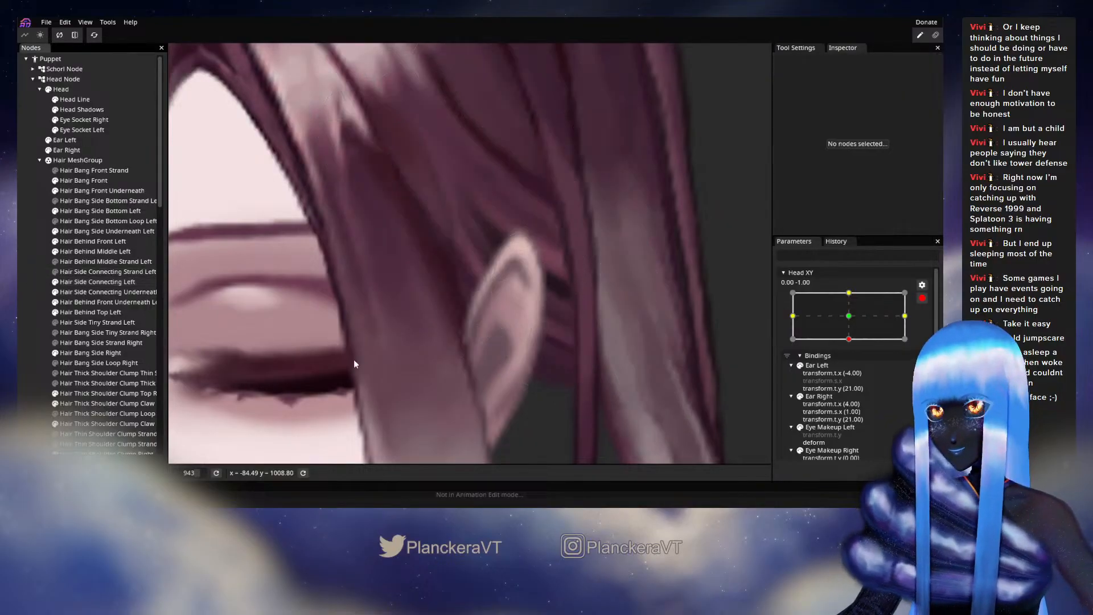
- Check the hair behind the ear by moving disarmed Head XY between head-down and neutral, and re-arm it at 0.00 -1.00
{"action": "scroll", "coordinate": [597, 366], "scroll_direction": "down", "scroll_amount": 5}
{"action": "scroll", "coordinate": [601, 363], "scroll_direction": "down", "scroll_amount": 2}
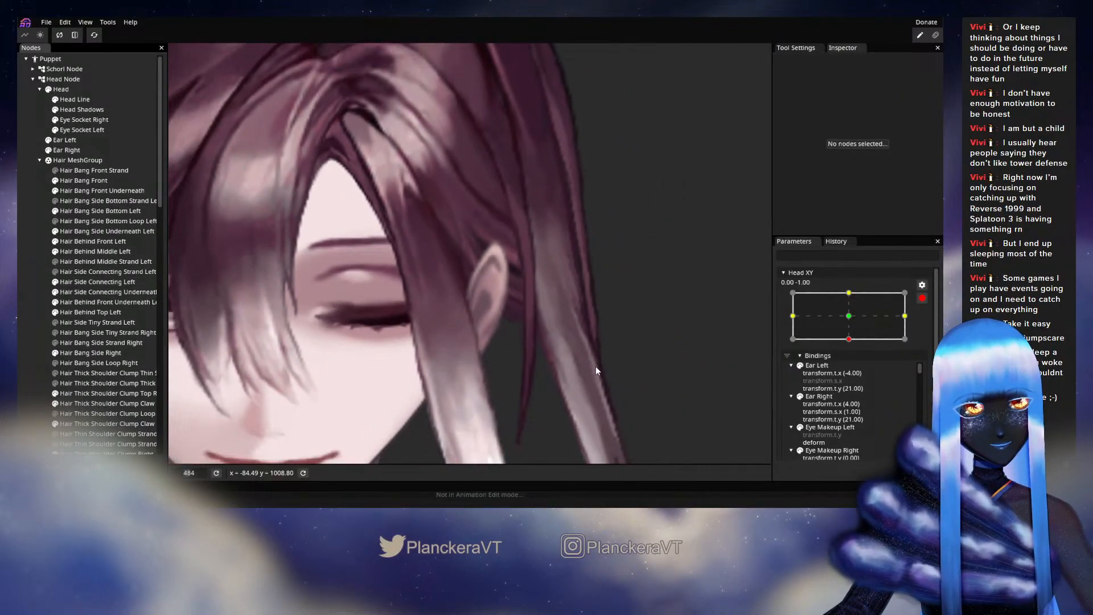
{"action": "left_click", "coordinate": [922, 299]}
{"action": "left_click_drag", "start_coordinate": [852, 371], "coordinate": [854, 347]}
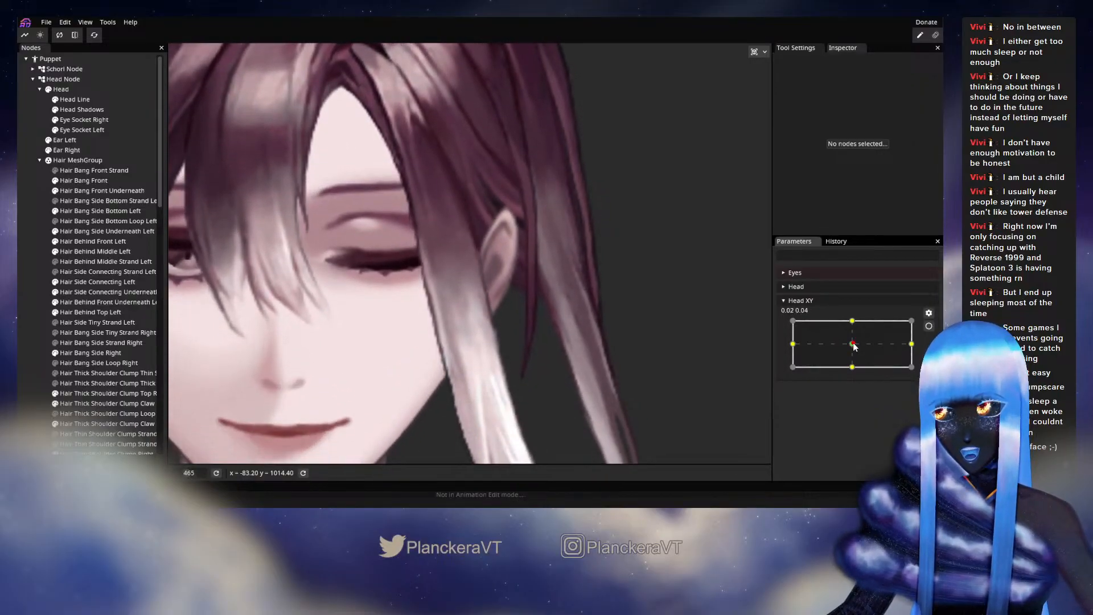
{"action": "mouse_move", "coordinate": [855, 363]}
{"action": "left_mouse_down"}
{"action": "mouse_move", "coordinate": [855, 374]}
{"action": "mouse_move", "coordinate": [854, 345]}
{"action": "mouse_move", "coordinate": [855, 371]}
{"action": "left_mouse_up"}
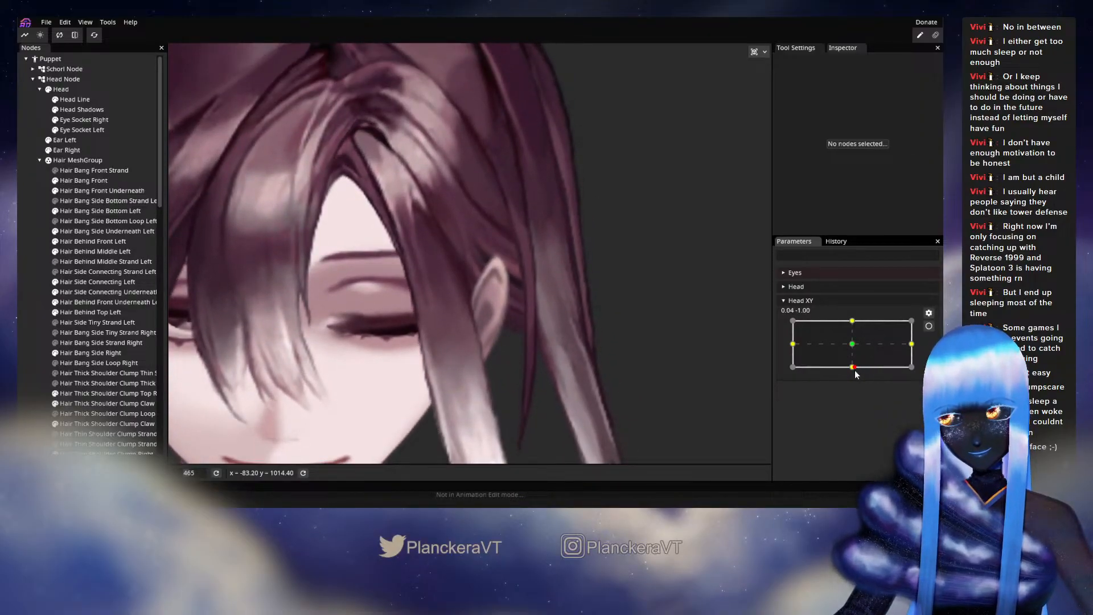
{"action": "left_click", "coordinate": [929, 326]}
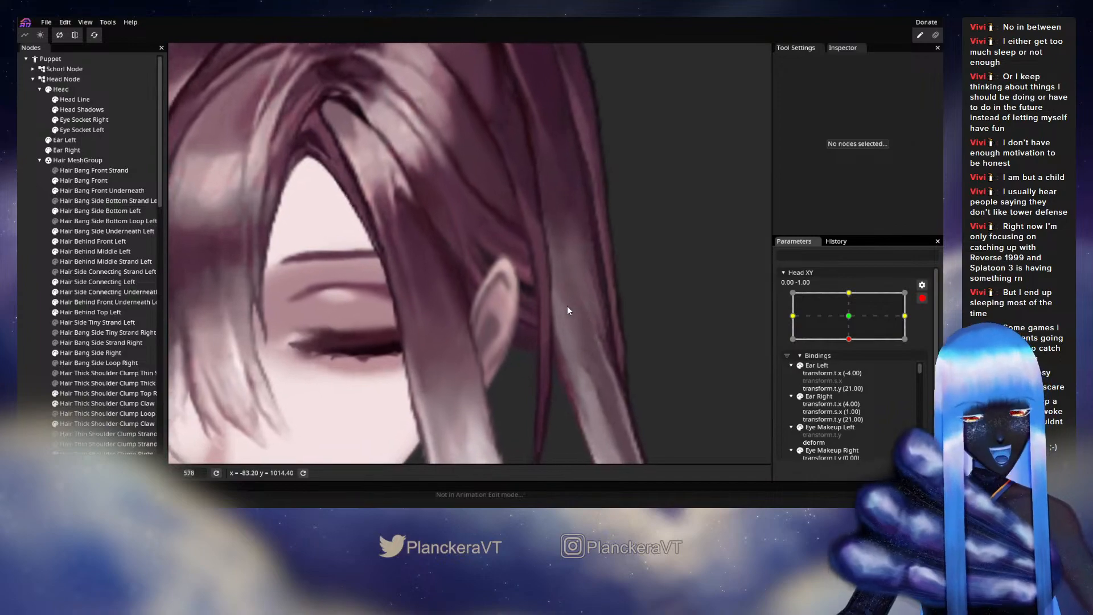
- Refine the Hair Side Connecting Left vertices along the strands higher above the ear, and deselect the part
{"action": "scroll", "coordinate": [567, 308], "scroll_direction": "up", "scroll_amount": 1}
{"action": "left_click", "coordinate": [91, 282]}
{"action": "scroll", "coordinate": [494, 252], "scroll_direction": "up", "scroll_amount": 1}
{"action": "scroll", "coordinate": [510, 255], "scroll_direction": "up", "scroll_amount": 1}
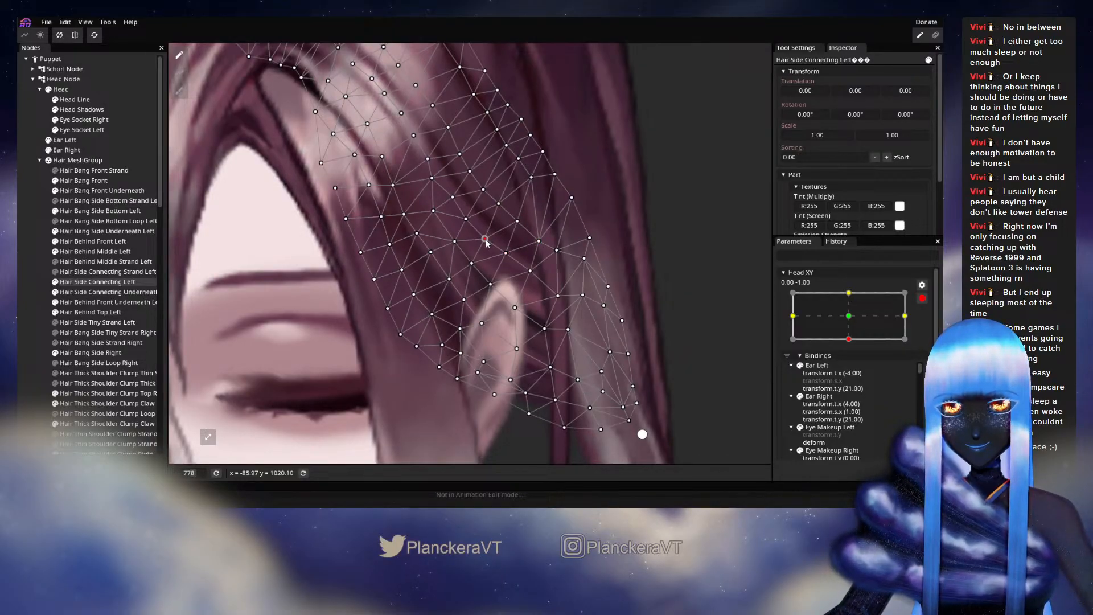
{"action": "left_click", "coordinate": [483, 190]}
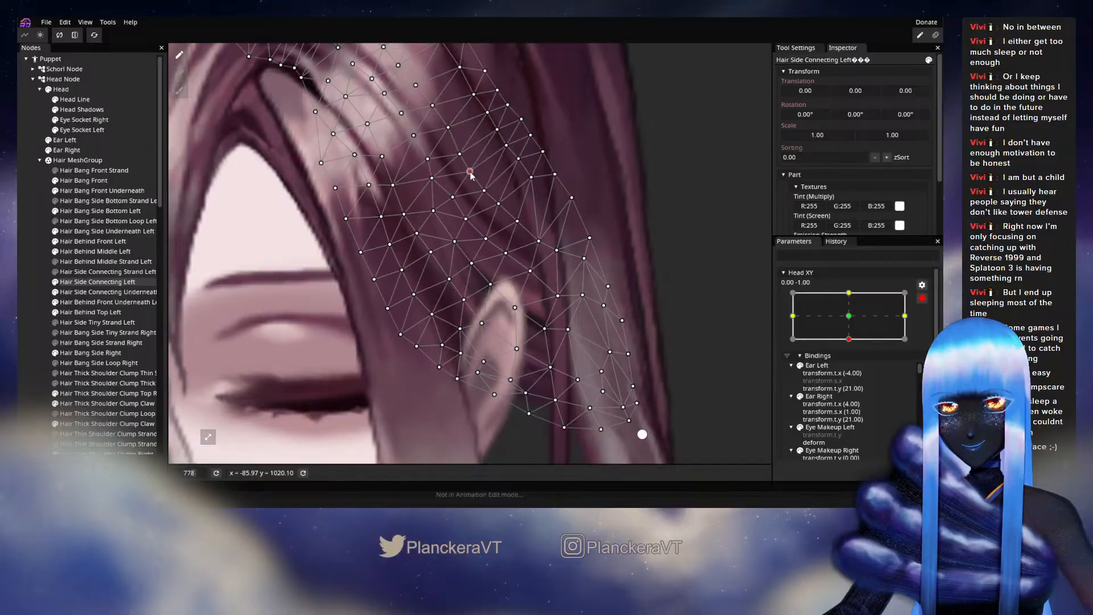
{"action": "left_click", "coordinate": [36, 234]}
- Preview the upper side strands by scrubbing disarmed Head XY around head-down, and re-arm it at 0.00 -1.00
{"action": "scroll", "coordinate": [537, 345], "scroll_direction": "down", "scroll_amount": 2}
{"action": "scroll", "coordinate": [537, 345], "scroll_direction": "down", "scroll_amount": 4}
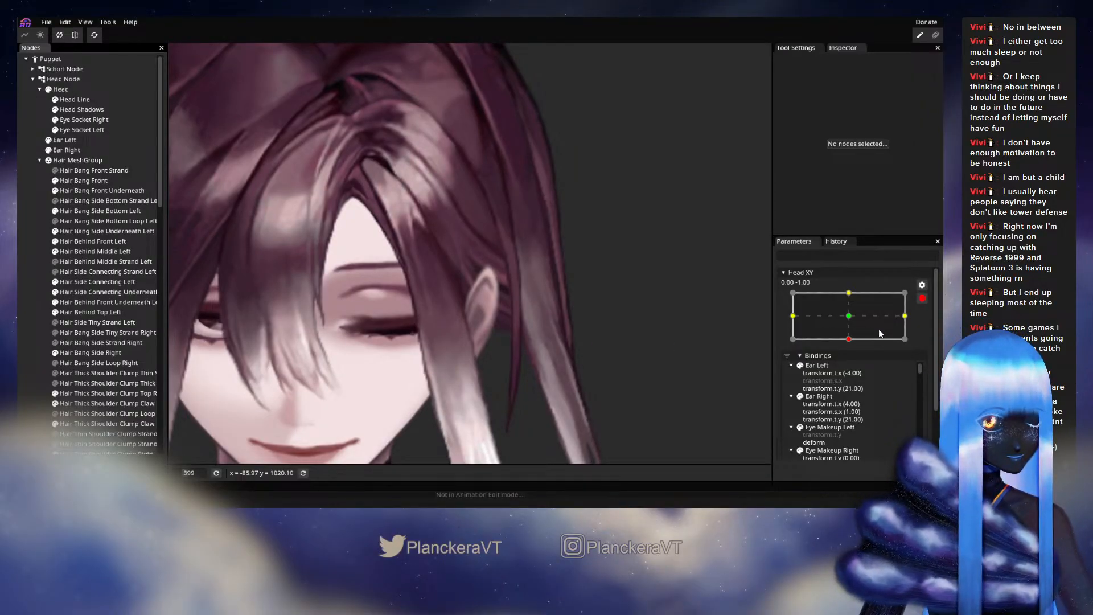
{"action": "left_click", "coordinate": [921, 298]}
{"action": "mouse_move", "coordinate": [853, 371]}
{"action": "left_mouse_down"}
{"action": "mouse_move", "coordinate": [852, 343]}
{"action": "mouse_move", "coordinate": [852, 367]}
{"action": "left_mouse_up"}
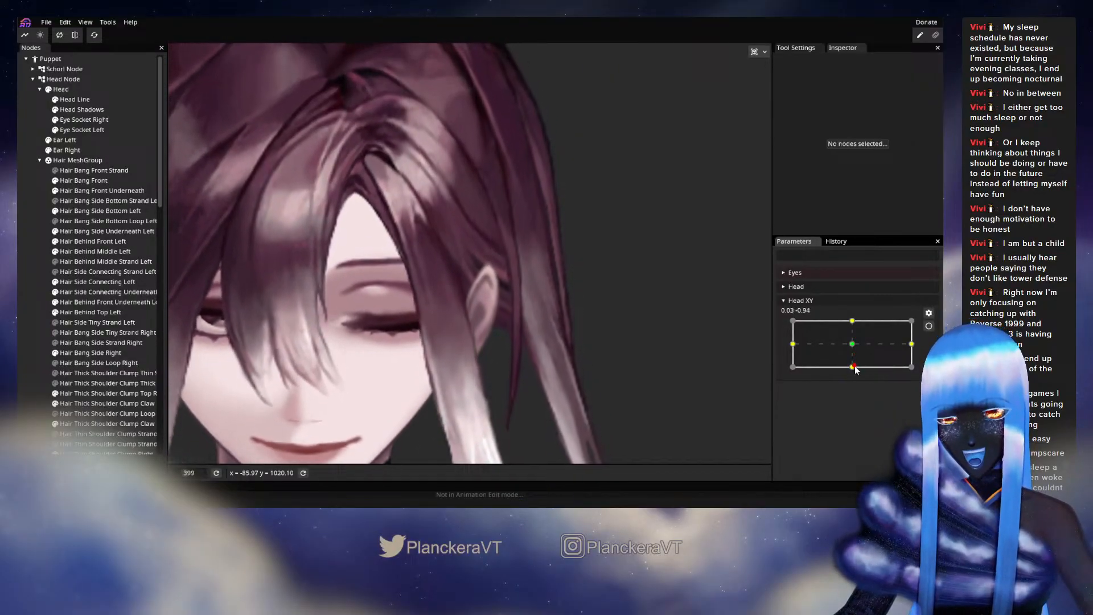
{"action": "left_click", "coordinate": [928, 327]}
- Fine-tune the Hair Side Connecting Left vertices at and directly above the ear tip, and deselect the part
{"action": "scroll", "coordinate": [481, 300], "scroll_direction": "up", "scroll_amount": 5}
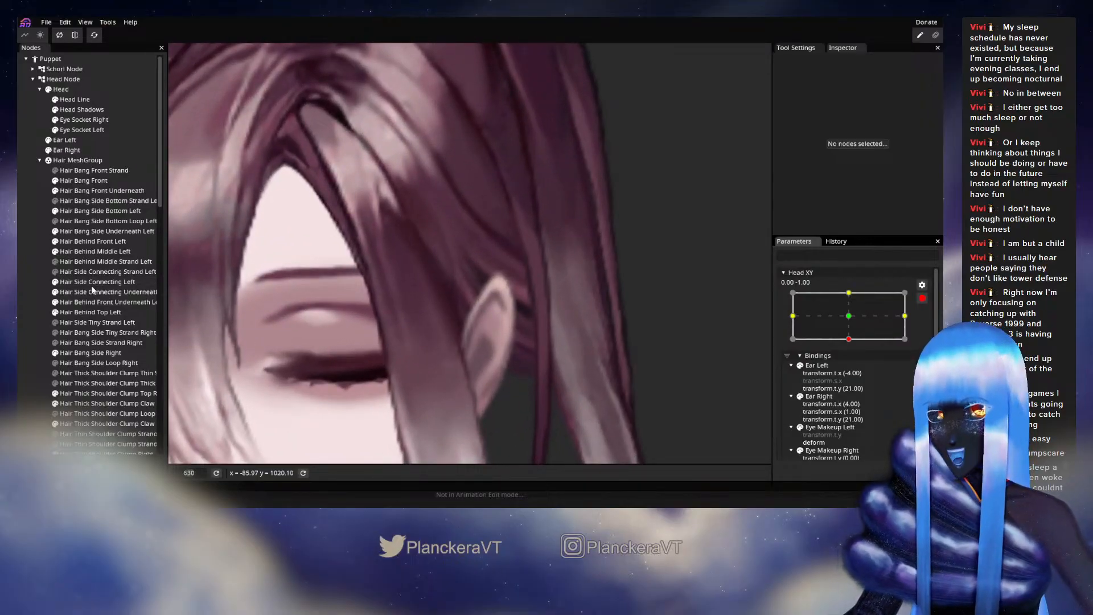
{"action": "left_click", "coordinate": [87, 282]}
{"action": "scroll", "coordinate": [500, 292], "scroll_direction": "up", "scroll_amount": 3}
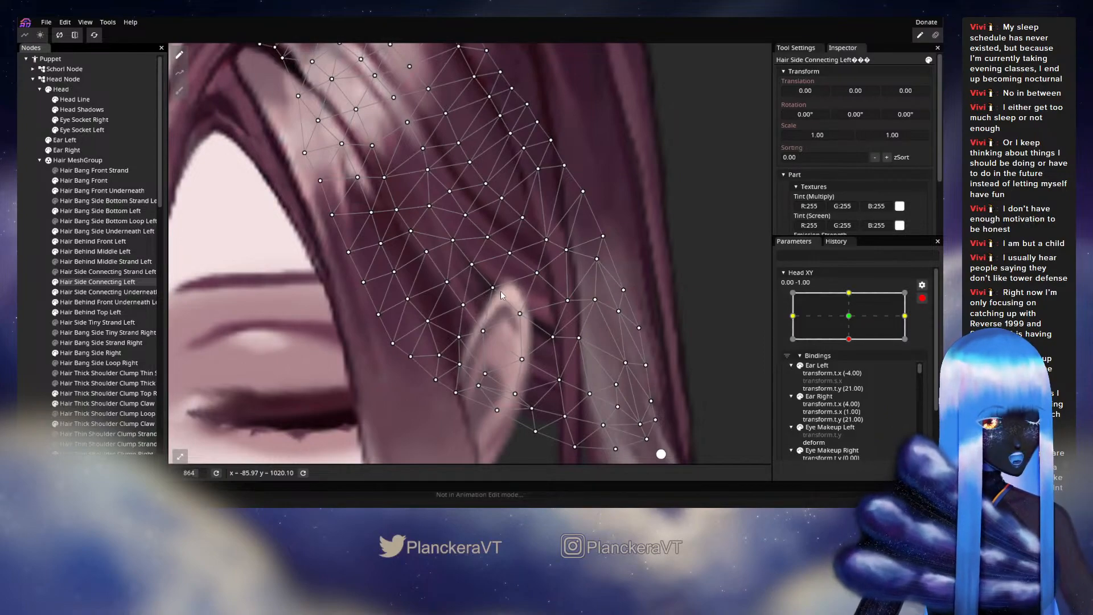
{"action": "left_click", "coordinate": [493, 288]}
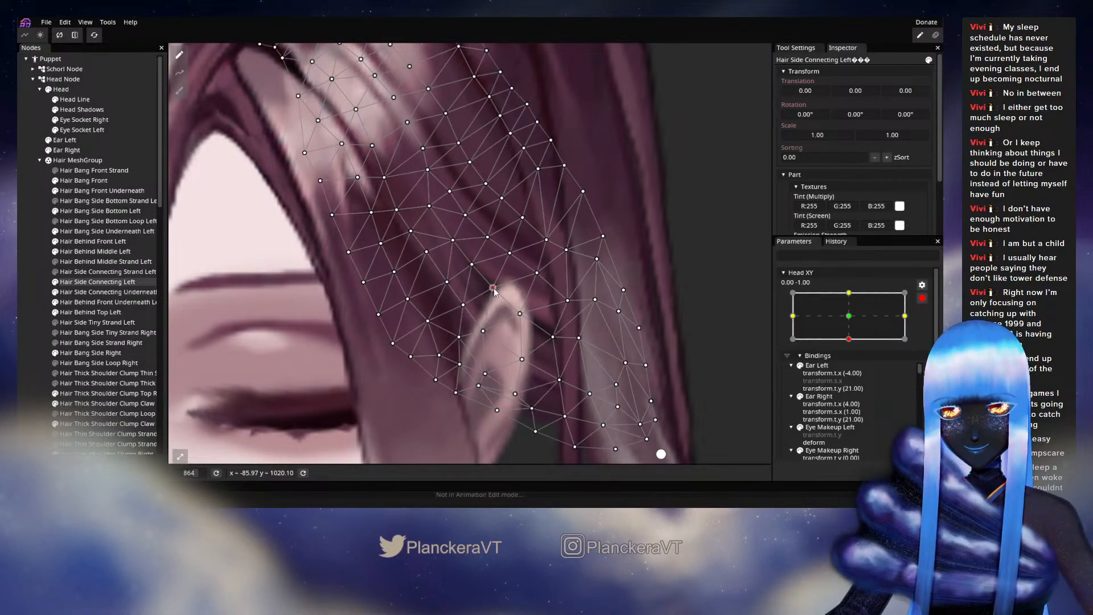
{"action": "left_click", "coordinate": [519, 313]}
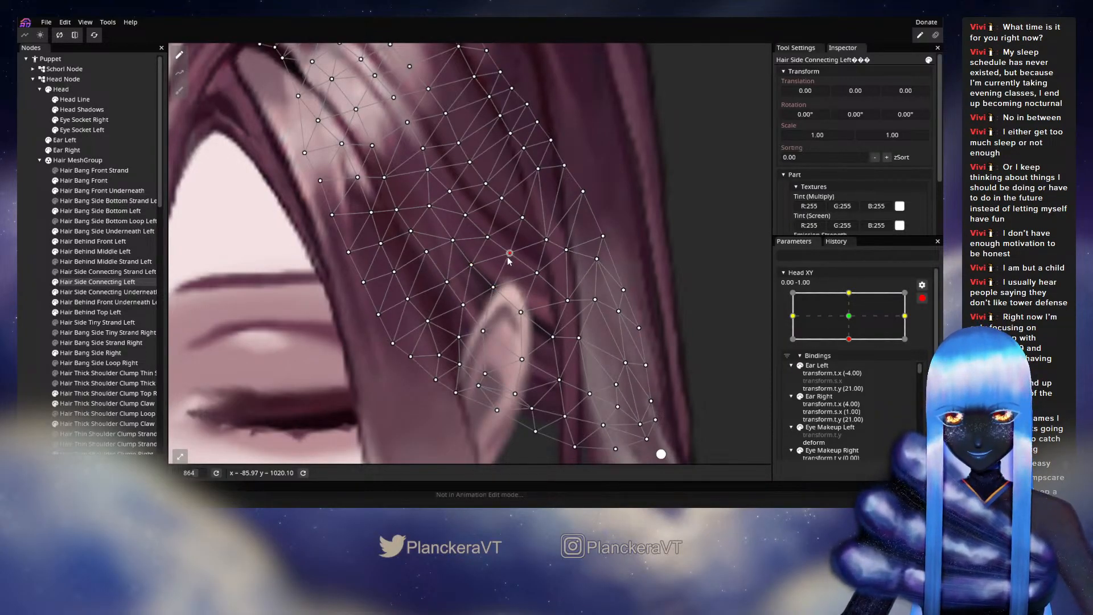
{"action": "left_click", "coordinate": [57, 268]}
- Review the whole head by moving disarmed Head XY from head-down to neutral and back, and re-arm it at 0.00 -1.00
{"action": "scroll", "coordinate": [571, 337], "scroll_direction": "down", "scroll_amount": 2}
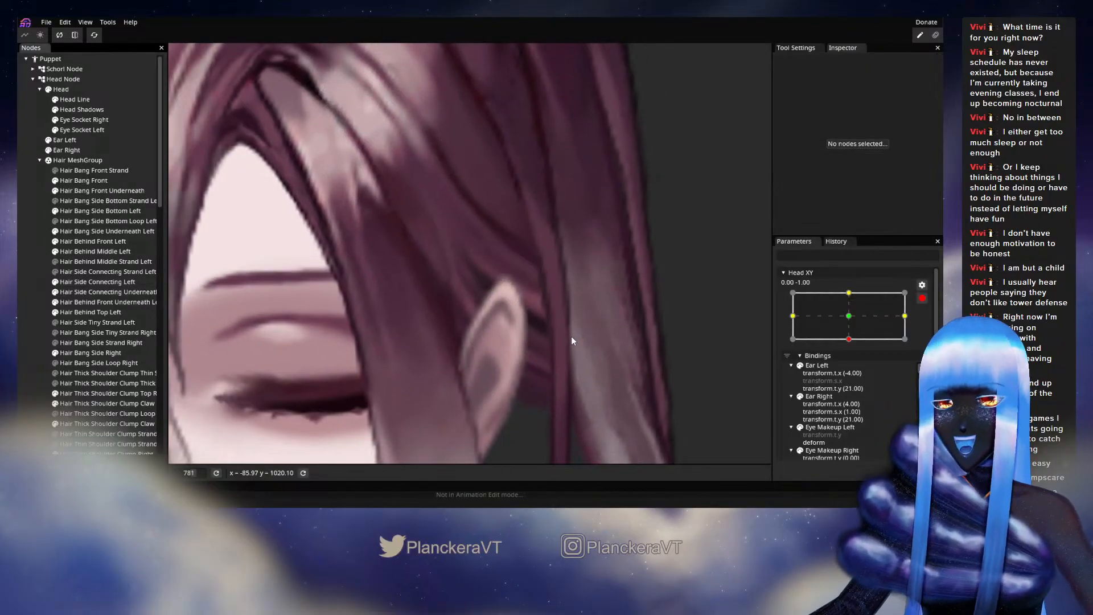
{"action": "scroll", "coordinate": [570, 337], "scroll_direction": "down", "scroll_amount": 2}
{"action": "scroll", "coordinate": [564, 337], "scroll_direction": "down", "scroll_amount": 3}
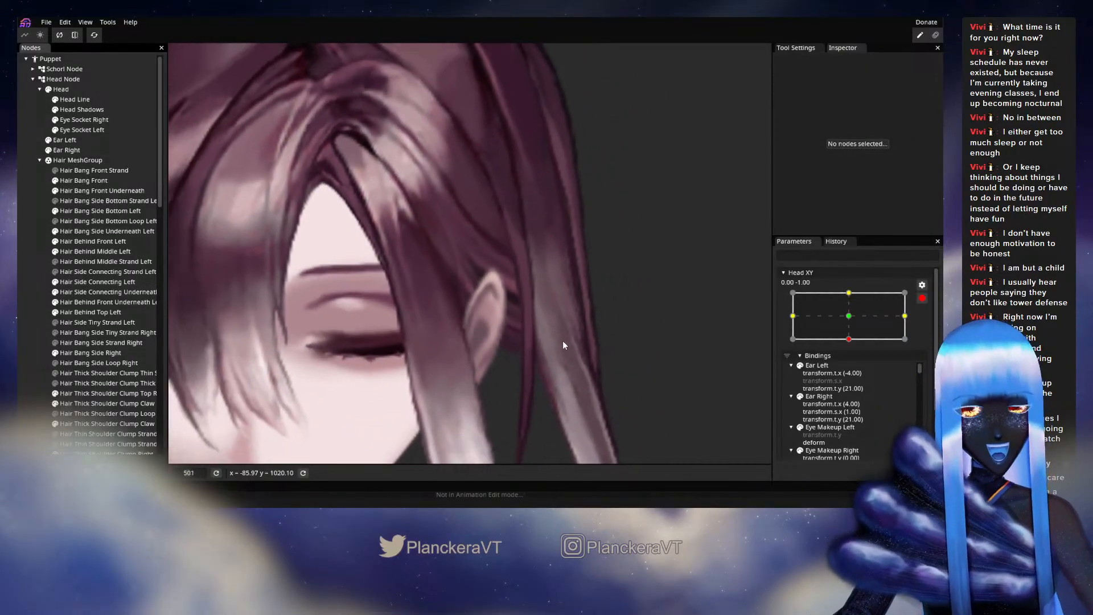
{"action": "scroll", "coordinate": [566, 339], "scroll_direction": "down", "scroll_amount": 4}
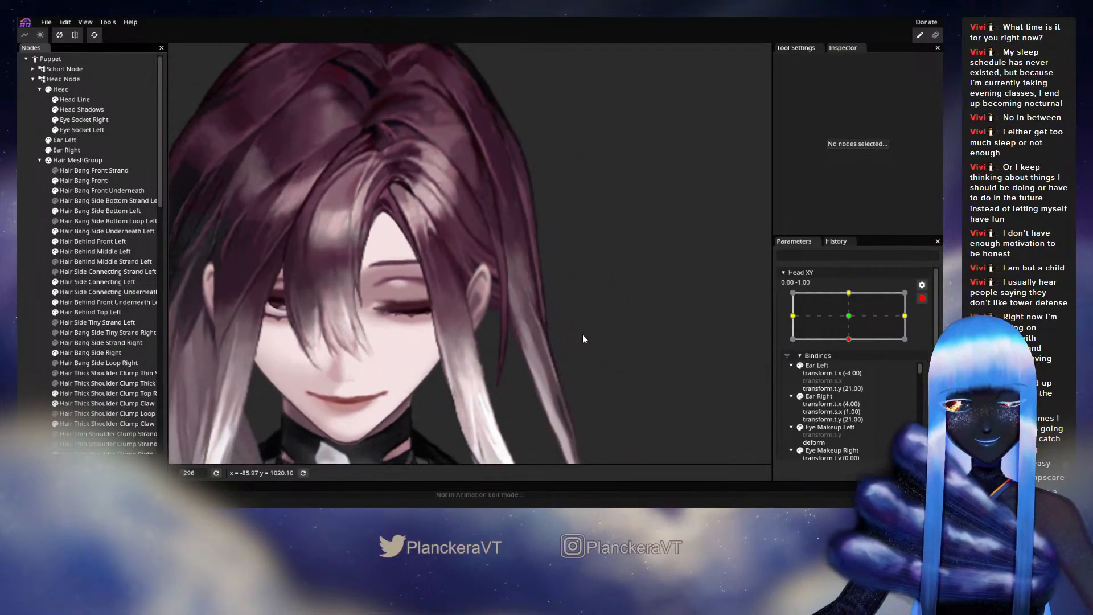
{"action": "scroll", "coordinate": [582, 336], "scroll_direction": "down", "scroll_amount": 1}
{"action": "left_click", "coordinate": [922, 298]}
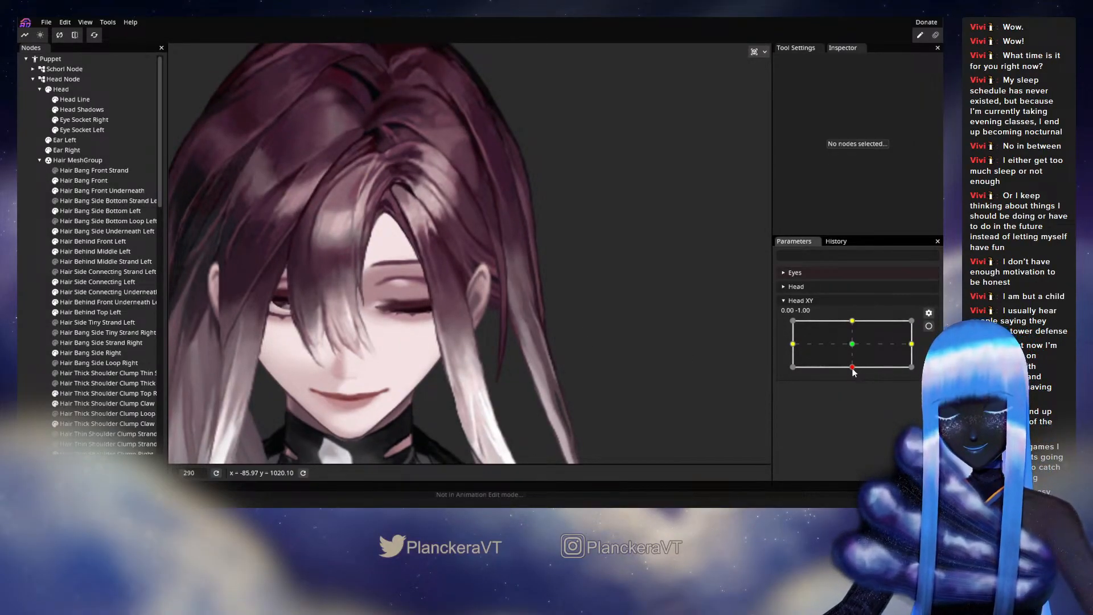
{"action": "left_click_drag", "start_coordinate": [853, 371], "coordinate": [853, 346]}
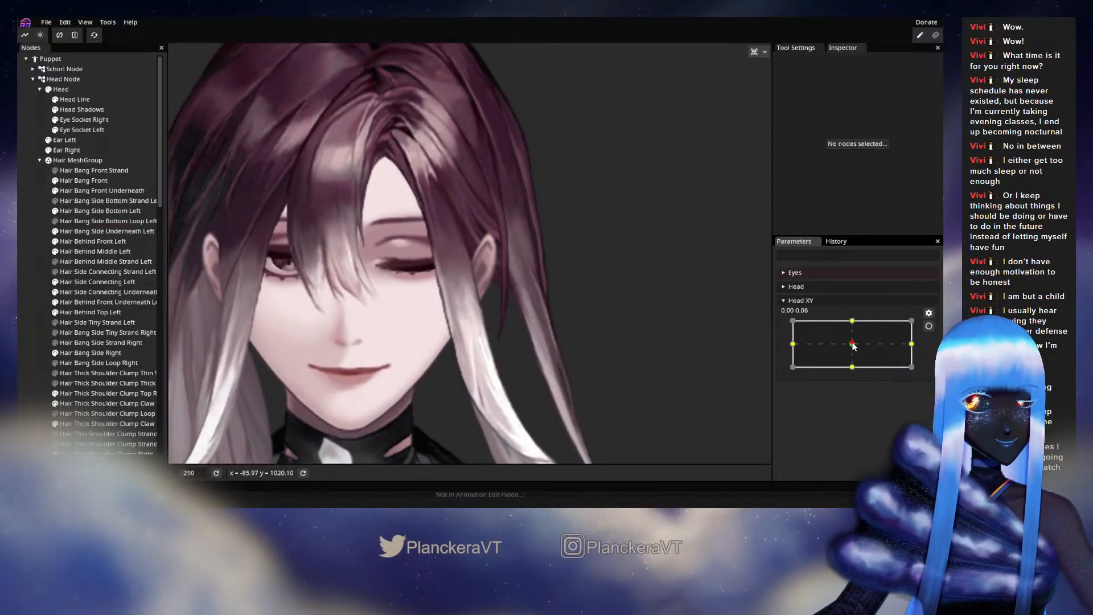
{"action": "left_click_drag", "start_coordinate": [853, 346], "coordinate": [853, 371]}
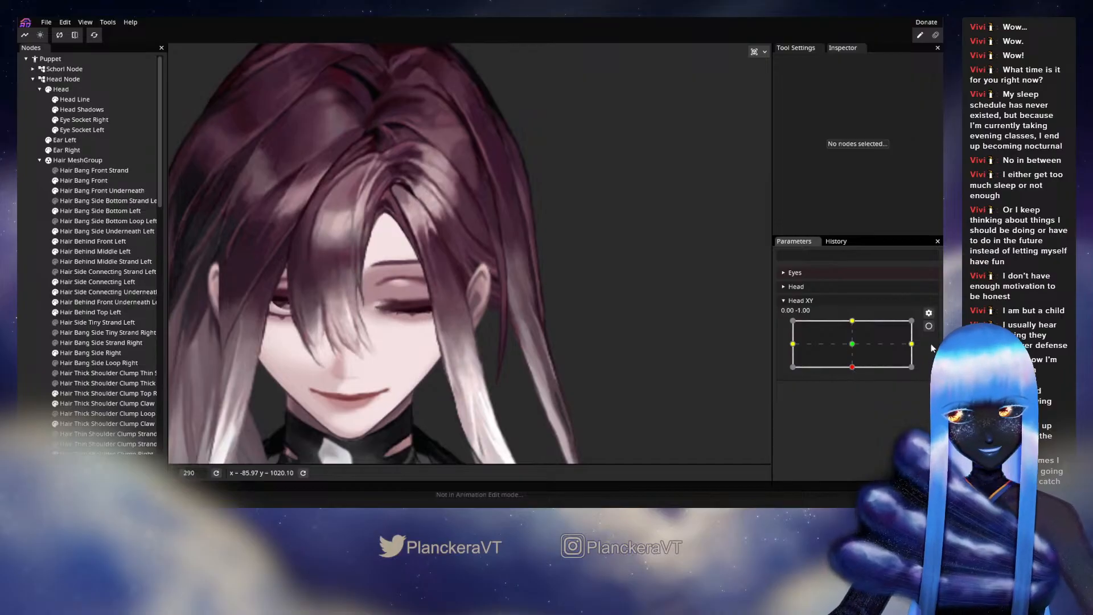
{"action": "left_click", "coordinate": [928, 326]}
- Shift the Hair Side Connecting Left vertices above and behind the ear tip slightly, and deselect the part
{"action": "scroll", "coordinate": [480, 342], "scroll_direction": "up", "scroll_amount": 5}
{"action": "scroll", "coordinate": [481, 341], "scroll_direction": "up", "scroll_amount": 5}
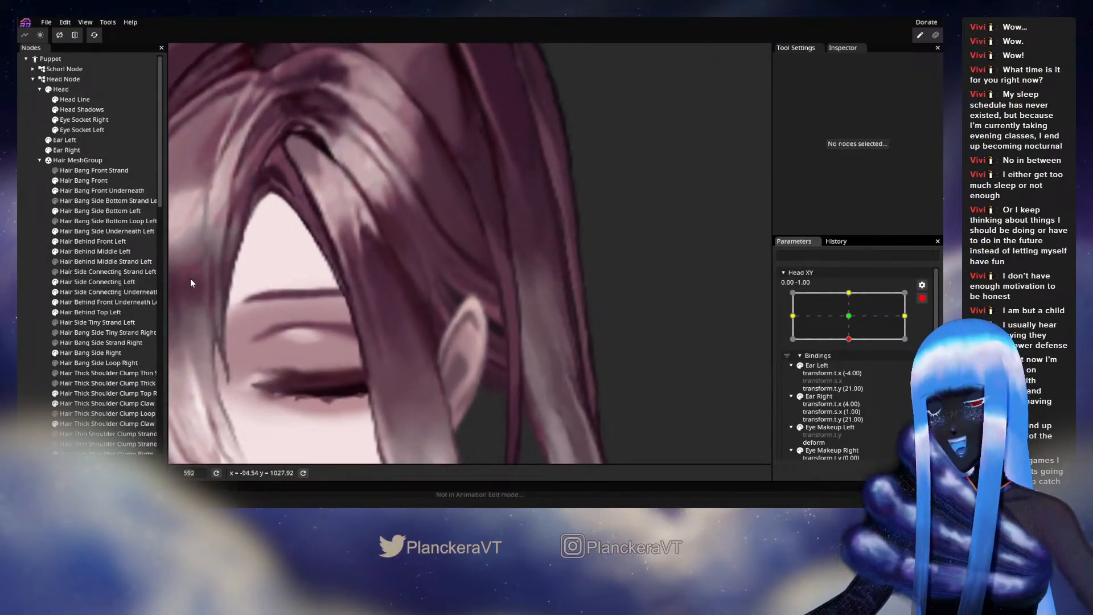
{"action": "left_click", "coordinate": [91, 284]}
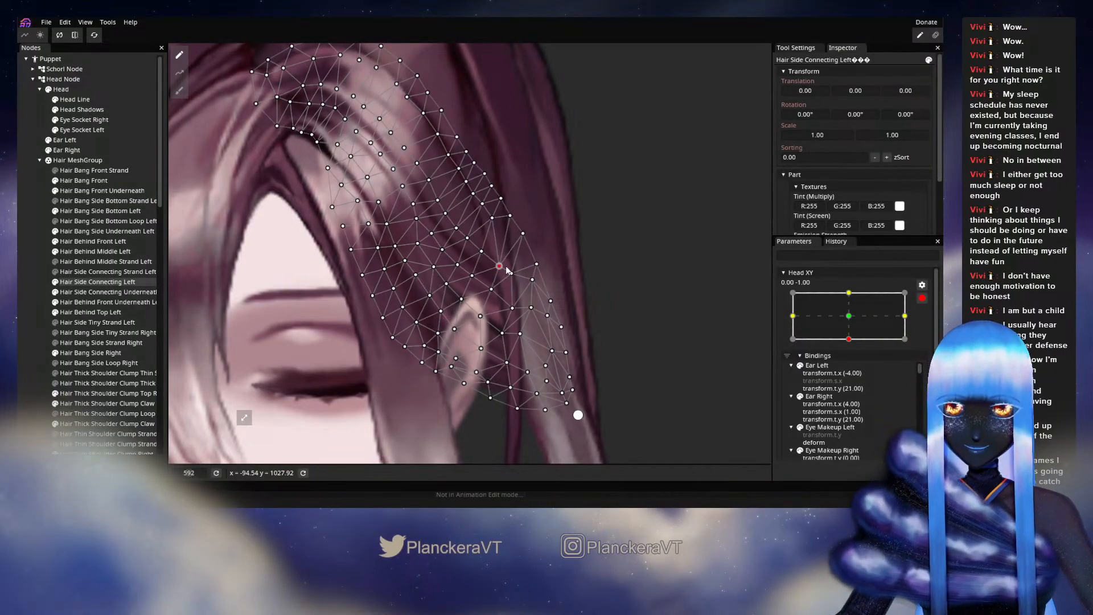
{"action": "left_click_drag", "start_coordinate": [507, 267], "coordinate": [507, 266]}
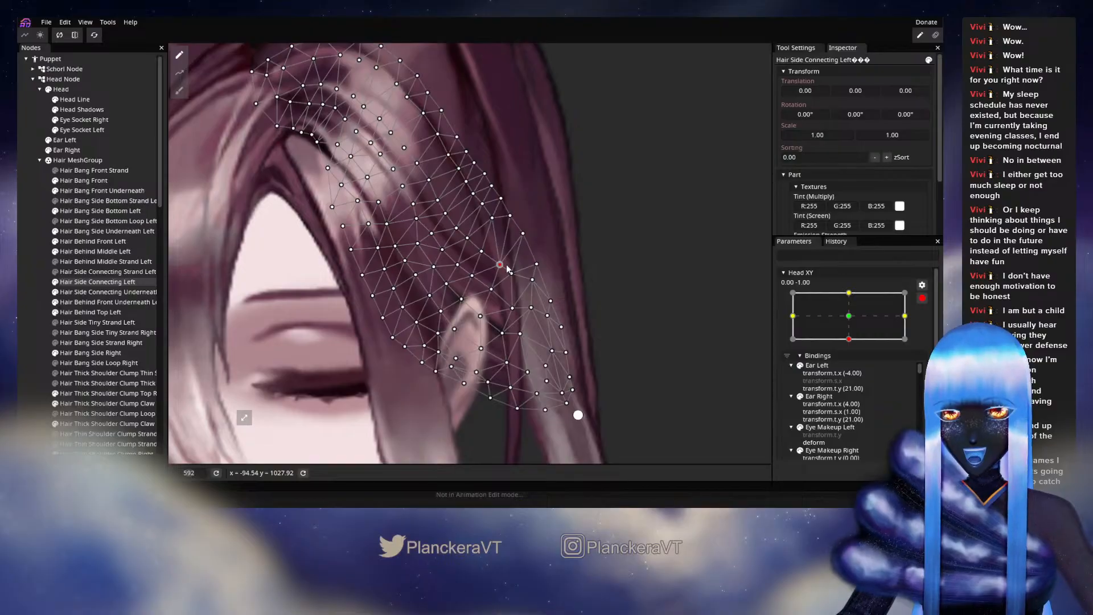
{"action": "left_click", "coordinate": [513, 272]}
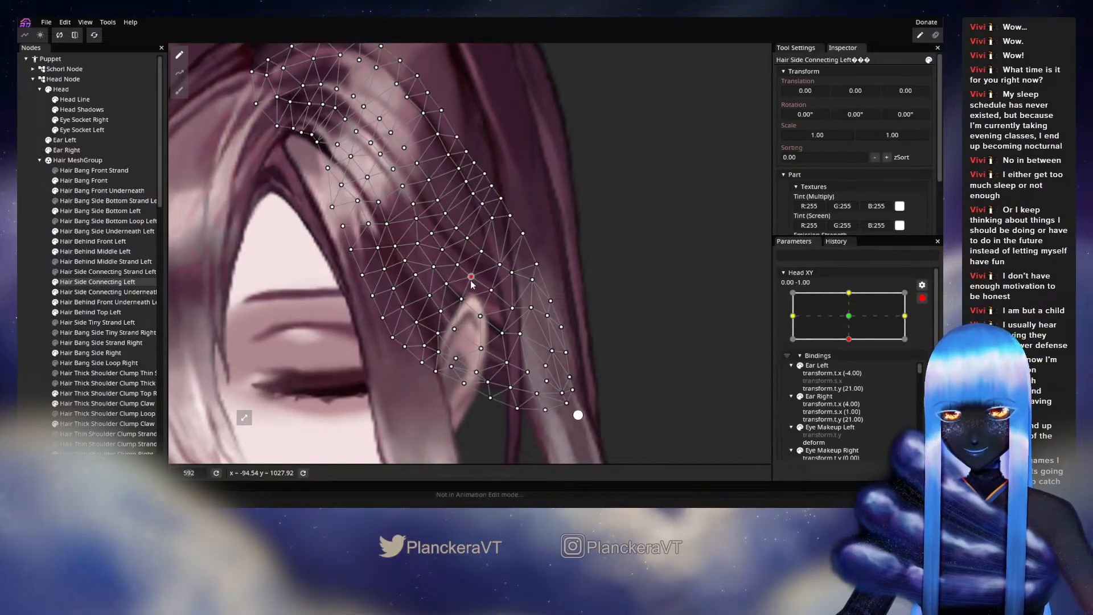
{"action": "left_click", "coordinate": [349, 327]}
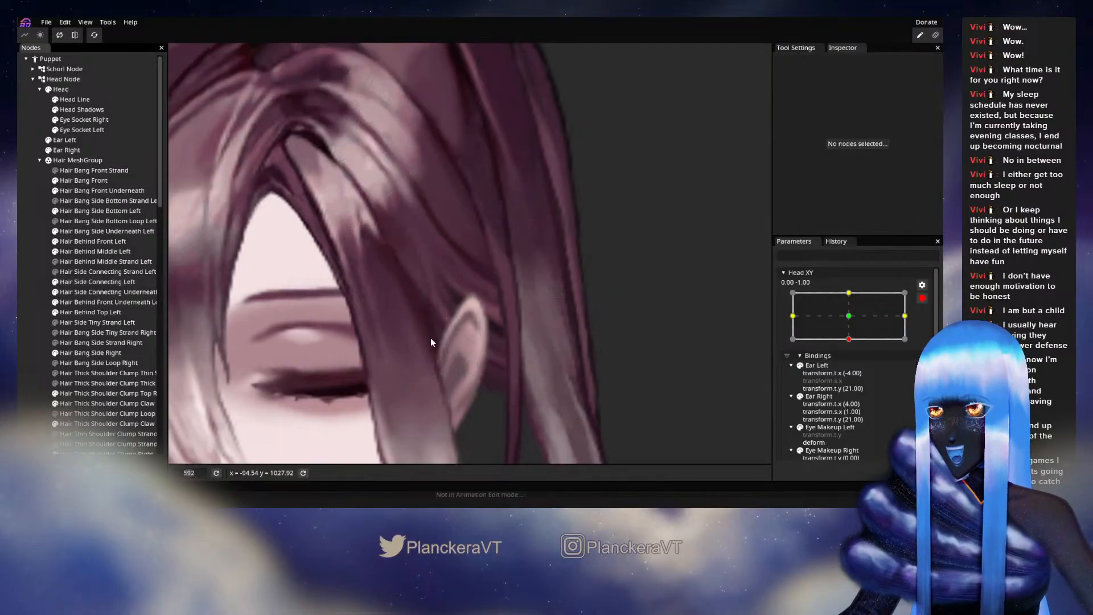
{"action": "scroll", "coordinate": [630, 336], "scroll_direction": "down", "scroll_amount": 6}
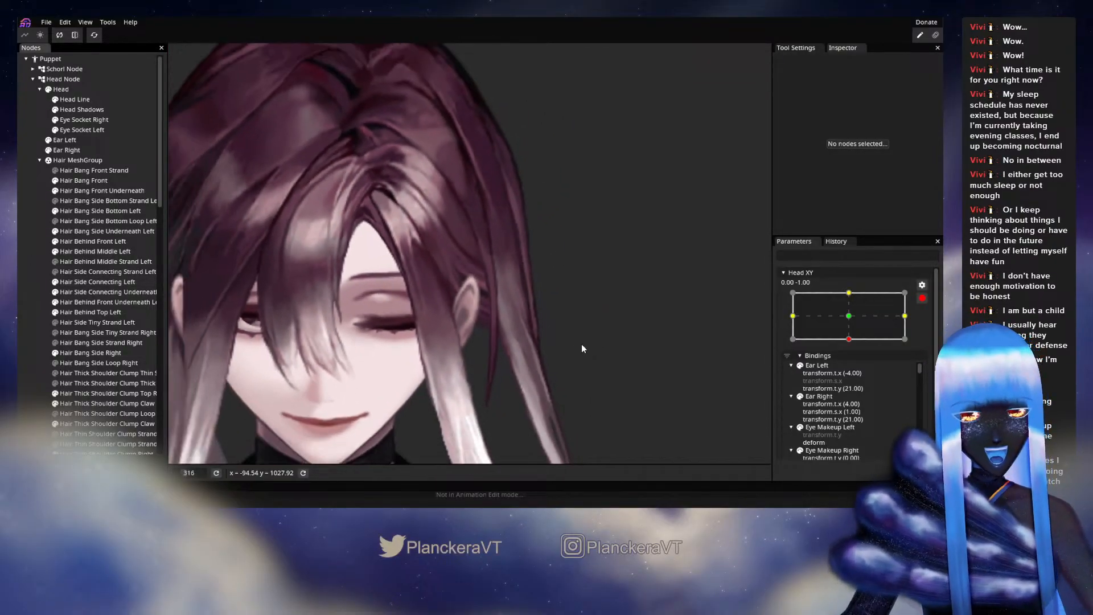
- Review the hair on both sides of the face by scrubbing disarmed Head XY around head-down, and re-arm it at 0.00 -1.00
{"action": "scroll", "coordinate": [582, 344], "scroll_direction": "down", "scroll_amount": 2}
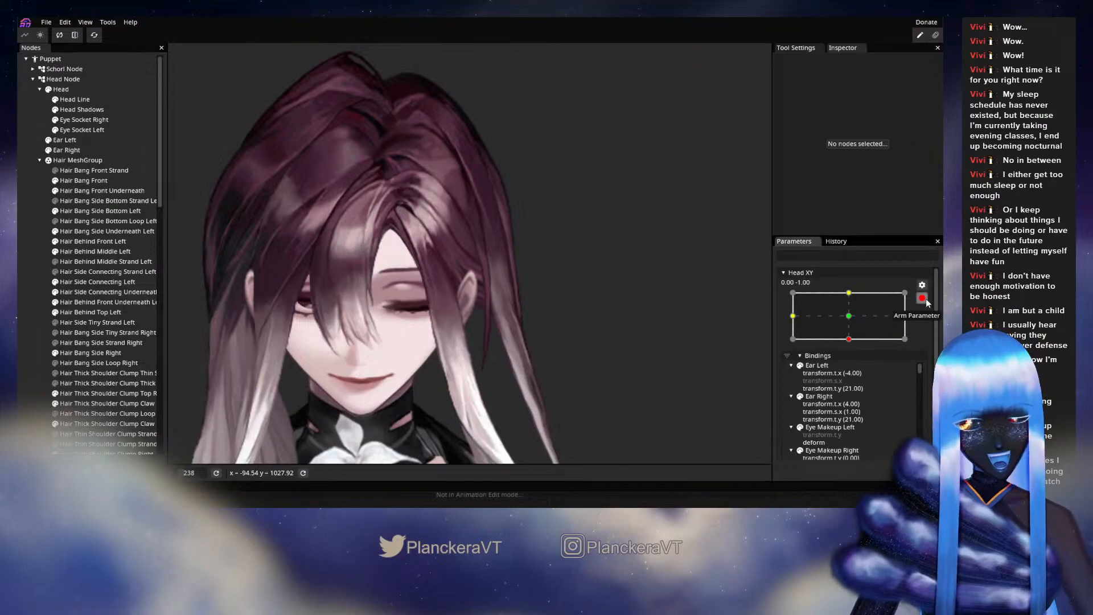
{"action": "left_click", "coordinate": [922, 297]}
{"action": "left_click", "coordinate": [853, 369]}
{"action": "mouse_move", "coordinate": [854, 371]}
{"action": "left_mouse_down"}
{"action": "mouse_move", "coordinate": [852, 344]}
{"action": "mouse_move", "coordinate": [852, 367]}
{"action": "left_mouse_up"}
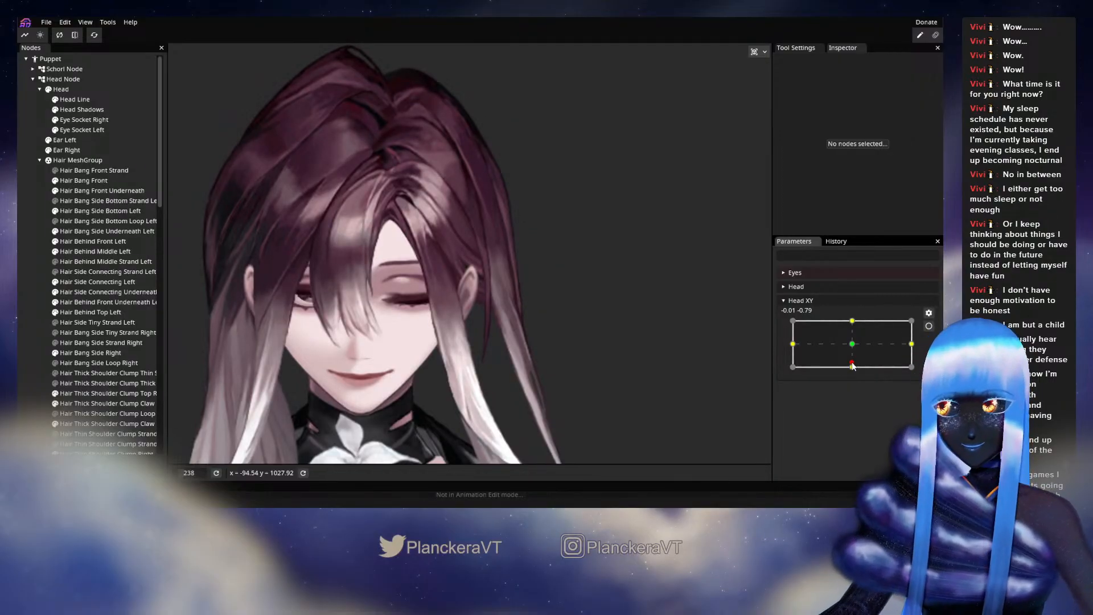
{"action": "mouse_move", "coordinate": [852, 366]}
{"action": "left_mouse_down"}
{"action": "mouse_move", "coordinate": [850, 346]}
{"action": "mouse_move", "coordinate": [852, 373]}
{"action": "left_mouse_up"}
{"action": "left_click_drag", "start_coordinate": [546, 350], "coordinate": [609, 322]}
{"action": "mouse_move", "coordinate": [848, 367]}
{"action": "left_mouse_down"}
{"action": "mouse_move", "coordinate": [852, 350]}
{"action": "mouse_move", "coordinate": [851, 370]}
{"action": "left_mouse_up"}
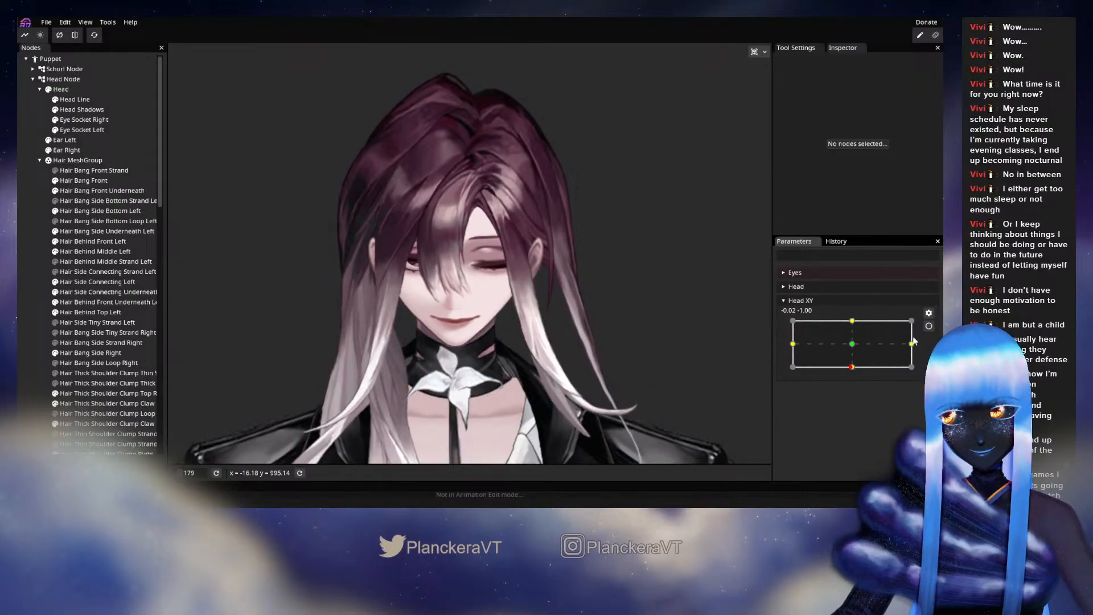
{"action": "left_click", "coordinate": [929, 326]}
- Nudge the Hair Side Main Right mesh upward just below the ear with the size 54 Circle Brush, and deselect the part
{"action": "scroll", "coordinate": [384, 373], "scroll_direction": "up", "scroll_amount": 5}
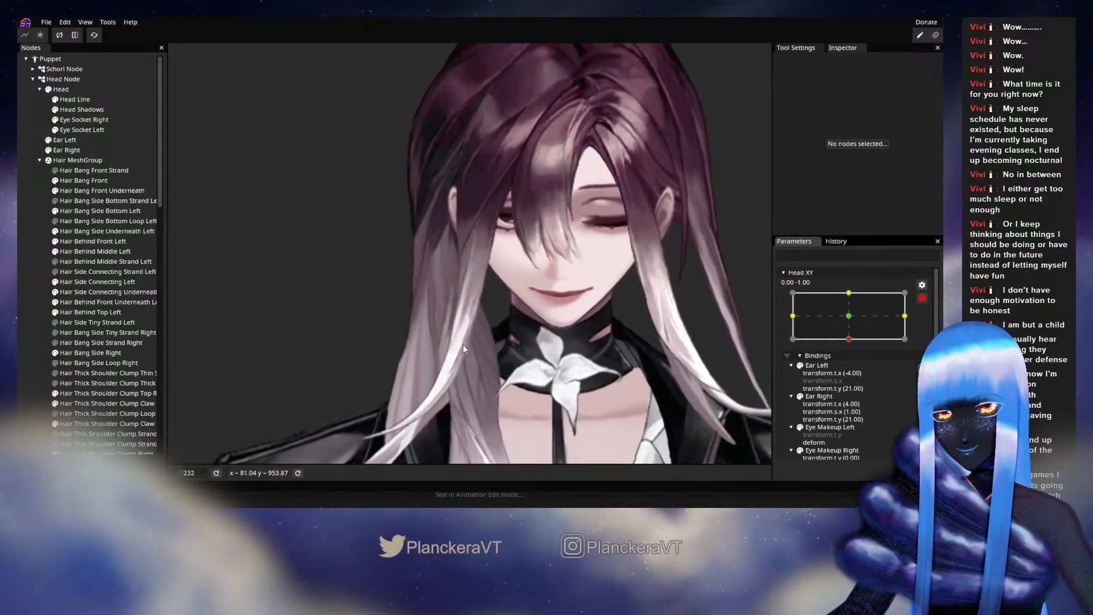
{"action": "scroll", "coordinate": [108, 303], "scroll_direction": "down", "scroll_amount": 3}
{"action": "scroll", "coordinate": [121, 374], "scroll_direction": "down", "scroll_amount": 3}
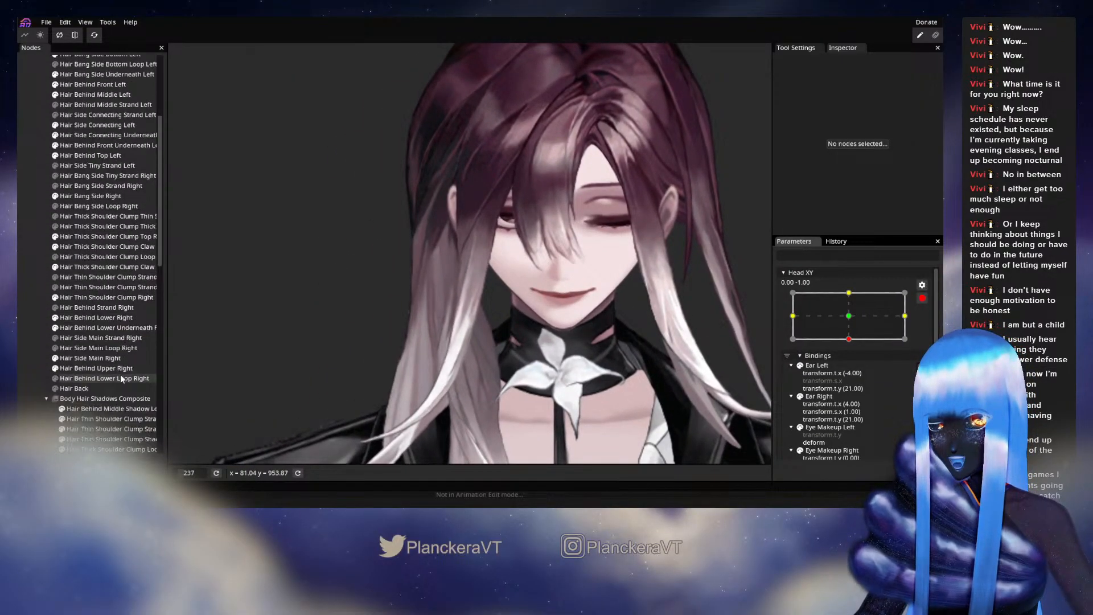
{"action": "left_click", "coordinate": [91, 359]}
{"action": "left_click", "coordinate": [180, 90]}
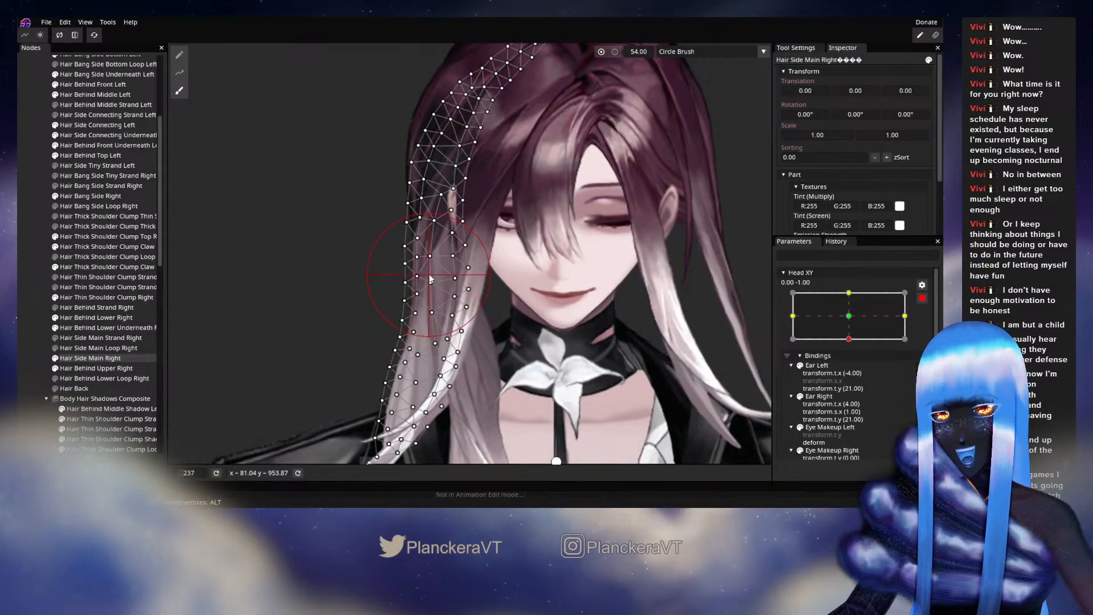
{"action": "left_click_drag", "start_coordinate": [430, 261], "coordinate": [432, 246]}
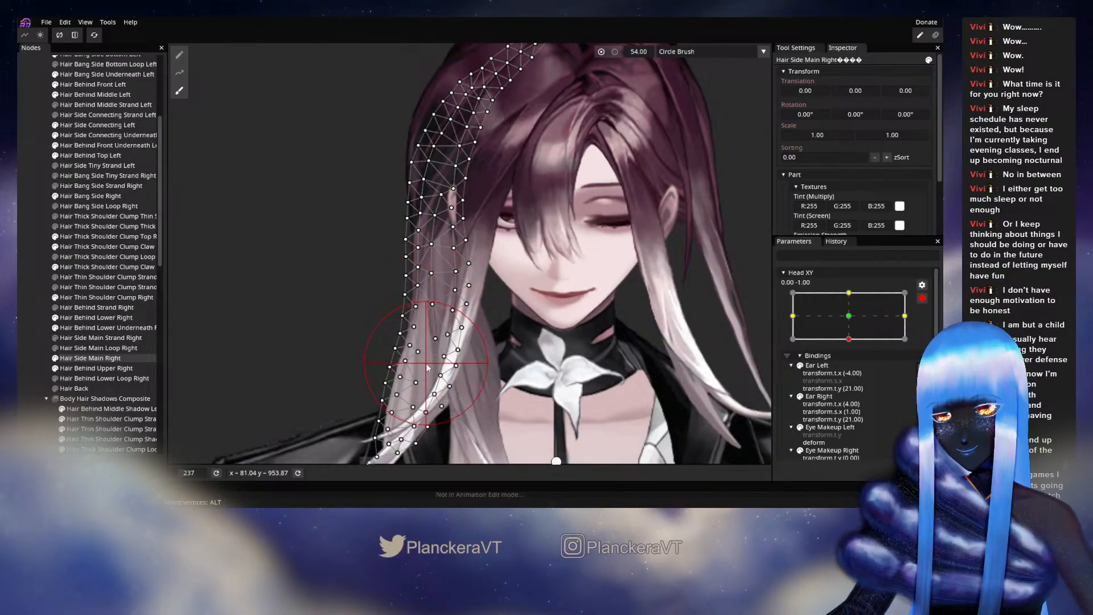
{"action": "left_click", "coordinate": [17, 326]}
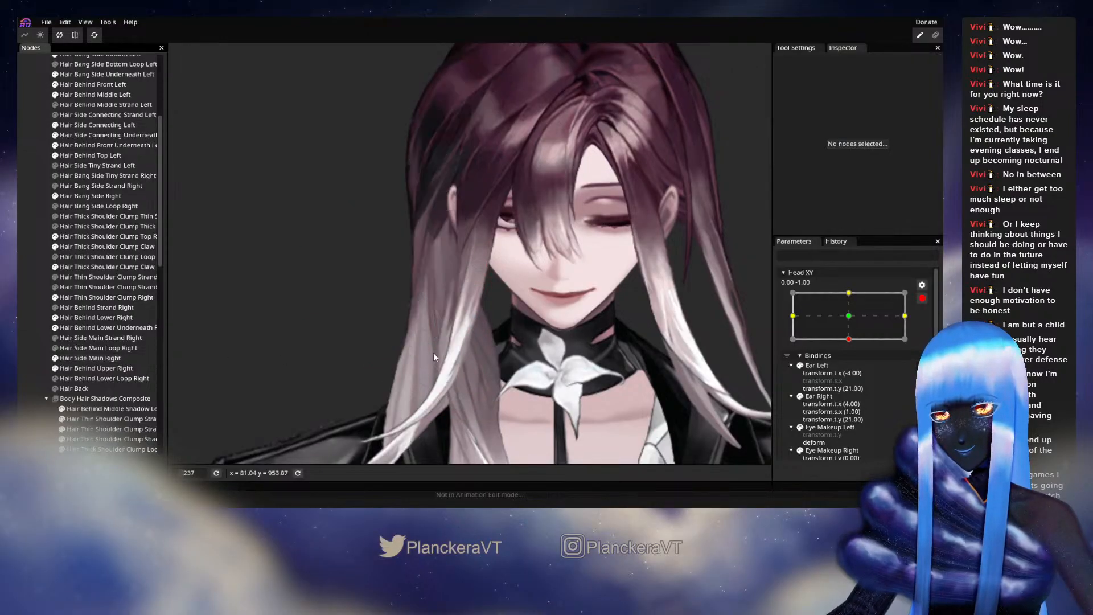
- Check how the Hair Side Main Right strand follows small moves of disarmed Head XY near head-down, and re-arm it at 0.00 -1.00
{"action": "scroll", "coordinate": [426, 356], "scroll_direction": "down", "scroll_amount": 2}
{"action": "left_click_drag", "start_coordinate": [425, 357], "coordinate": [420, 335]}
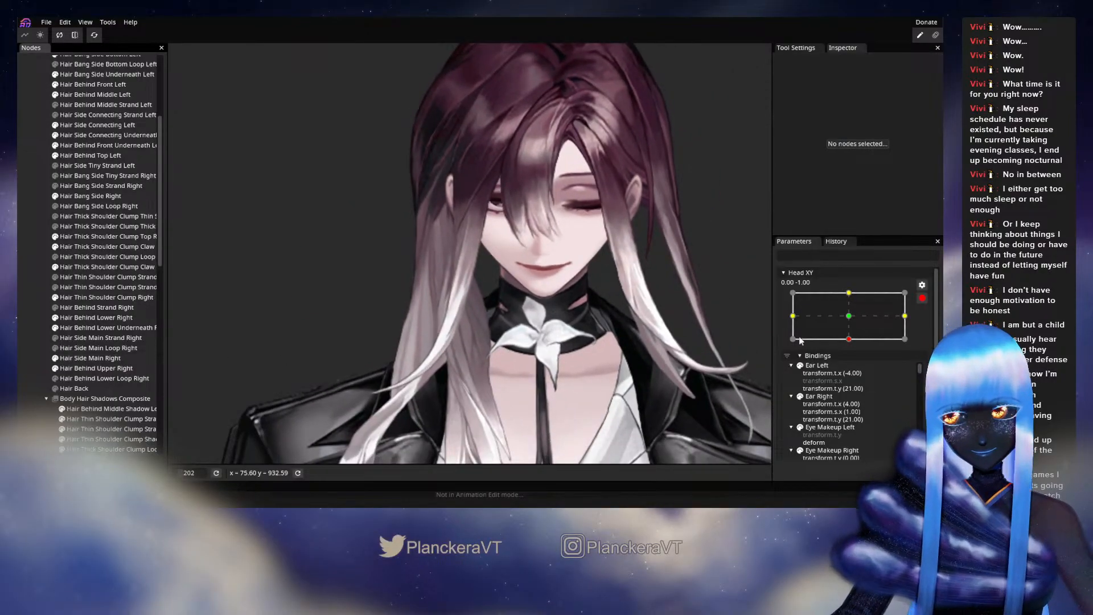
{"action": "left_click", "coordinate": [922, 298]}
{"action": "mouse_move", "coordinate": [852, 373]}
{"action": "left_mouse_down"}
{"action": "mouse_move", "coordinate": [857, 348]}
{"action": "mouse_move", "coordinate": [852, 369]}
{"action": "left_mouse_up"}
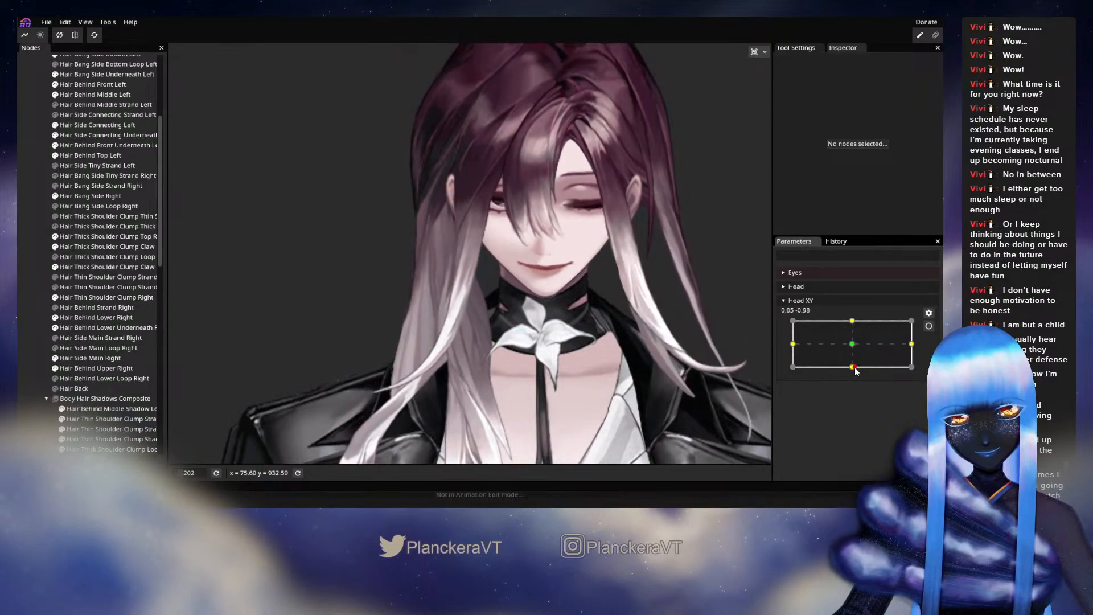
{"action": "left_click", "coordinate": [928, 326]}
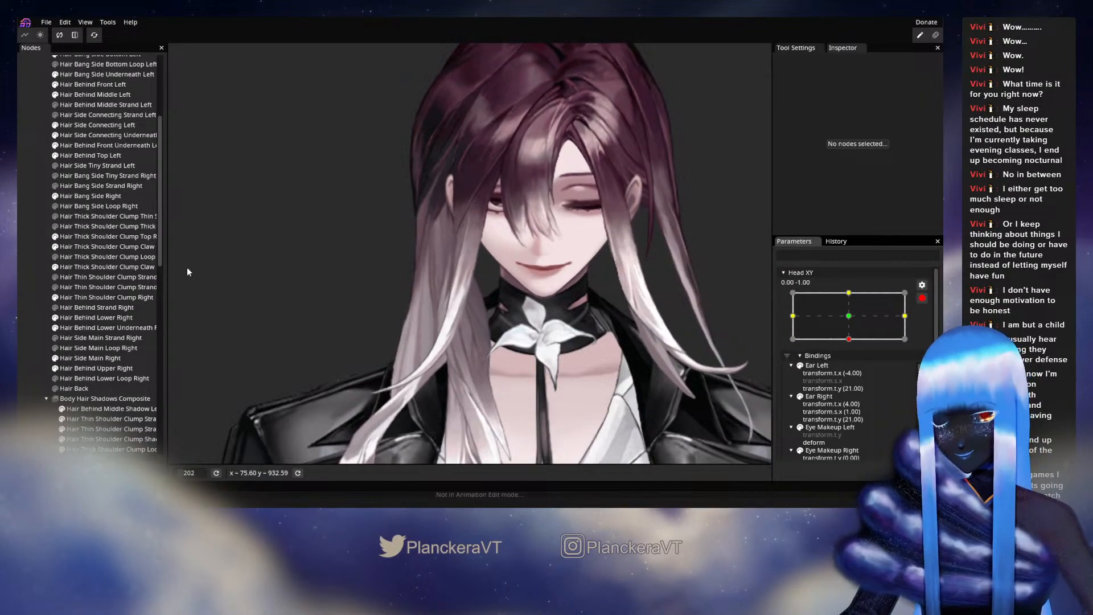
- Reshape Hair Side Main Right from the ear down to the shoulder with the 54.00 Circle Brush, and deselect the part
{"action": "left_click", "coordinate": [90, 358]}
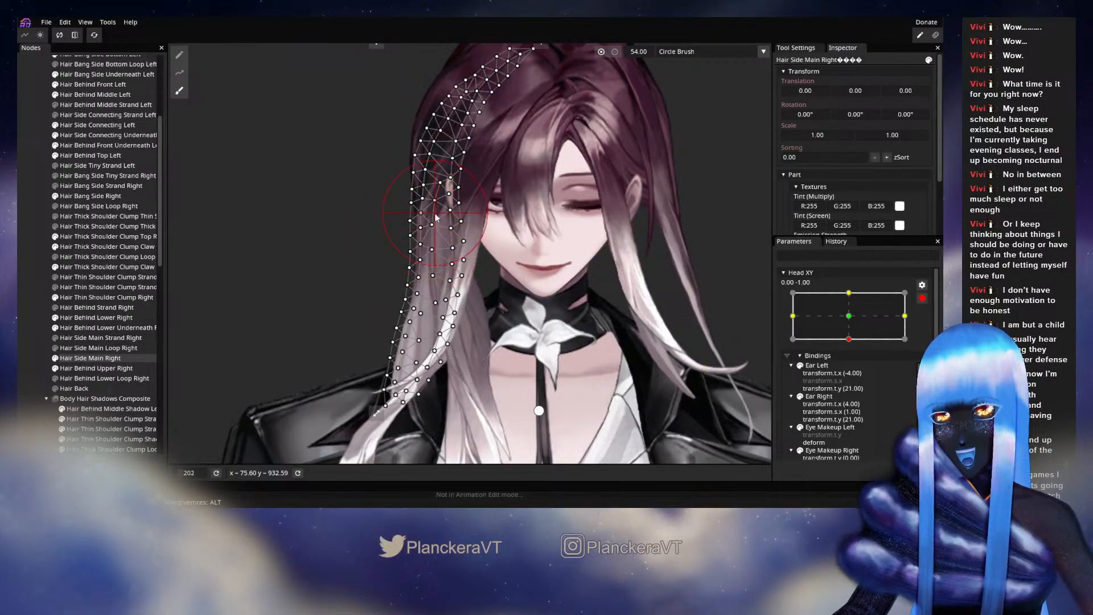
{"action": "left_click_drag", "start_coordinate": [434, 213], "coordinate": [433, 205]}
{"action": "left_click_drag", "start_coordinate": [432, 248], "coordinate": [429, 273]}
{"action": "left_click_drag", "start_coordinate": [428, 325], "coordinate": [419, 336]}
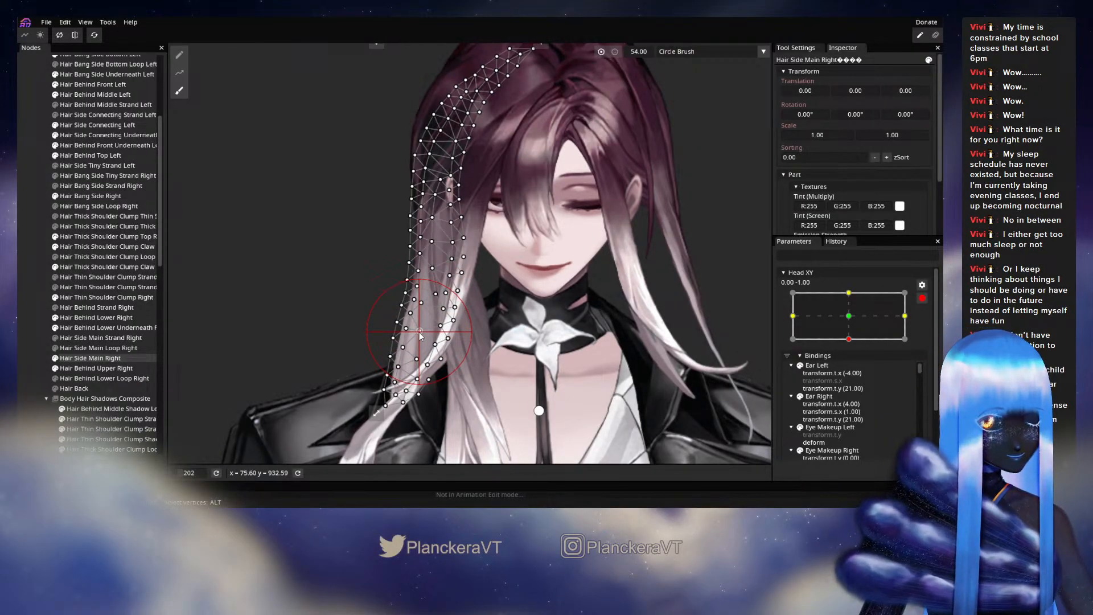
{"action": "left_click", "coordinate": [29, 302]}
- Preview the reshaped ear-to-shoulder strand by scrubbing disarmed Head XY near head-down, and re-arm it at 0.00 -1.00
{"action": "left_click", "coordinate": [921, 298]}
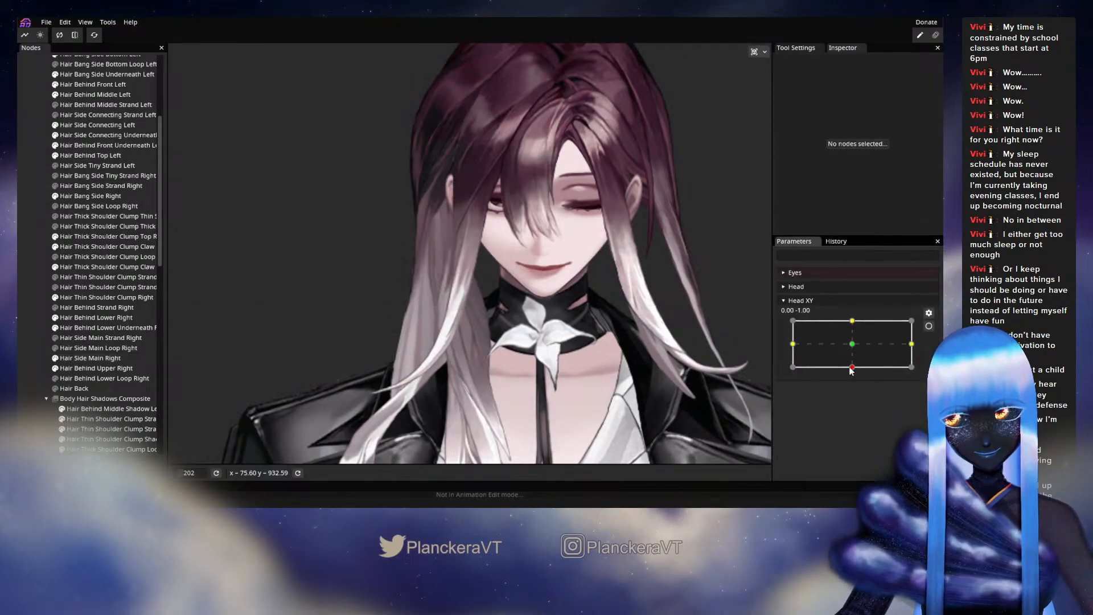
{"action": "mouse_move", "coordinate": [854, 370]}
{"action": "left_mouse_down"}
{"action": "mouse_move", "coordinate": [854, 349]}
{"action": "mouse_move", "coordinate": [852, 368]}
{"action": "left_mouse_up"}
{"action": "left_click", "coordinate": [929, 325]}
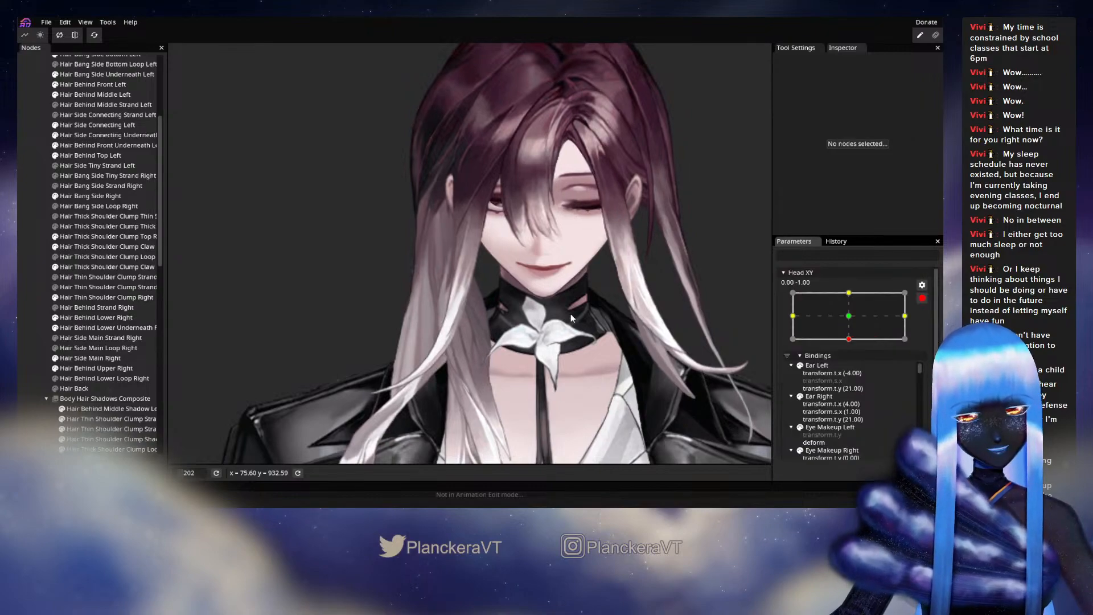
- Brush the inner edge of Hair Side Main Right beside the jaw upward with the Circle Brush, and deselect the part
{"action": "left_click", "coordinate": [112, 348]}
{"action": "left_click", "coordinate": [94, 358]}
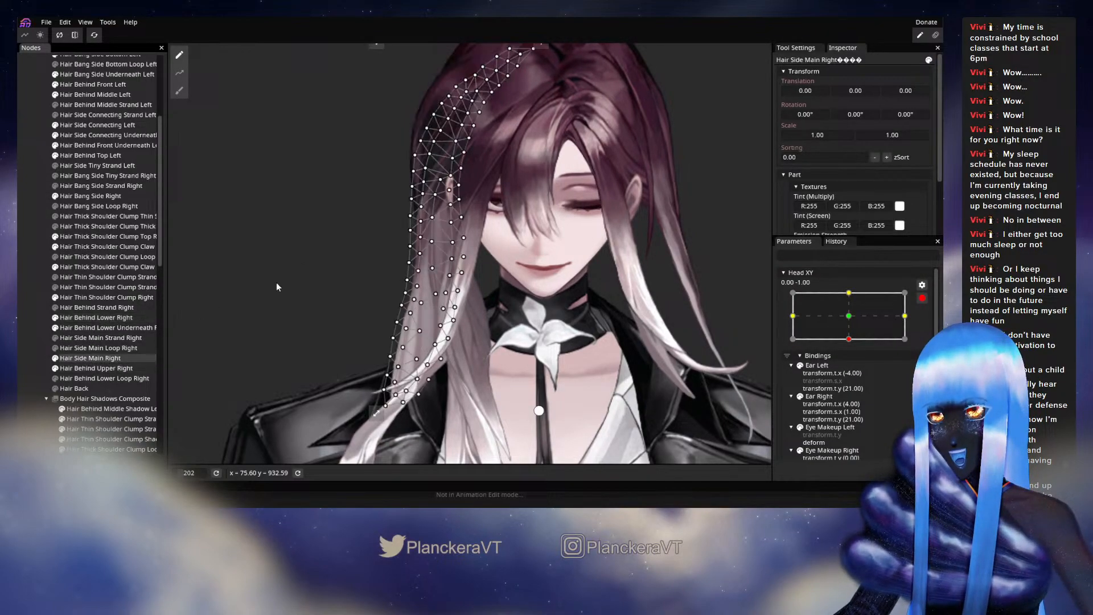
{"action": "left_click", "coordinate": [179, 90]}
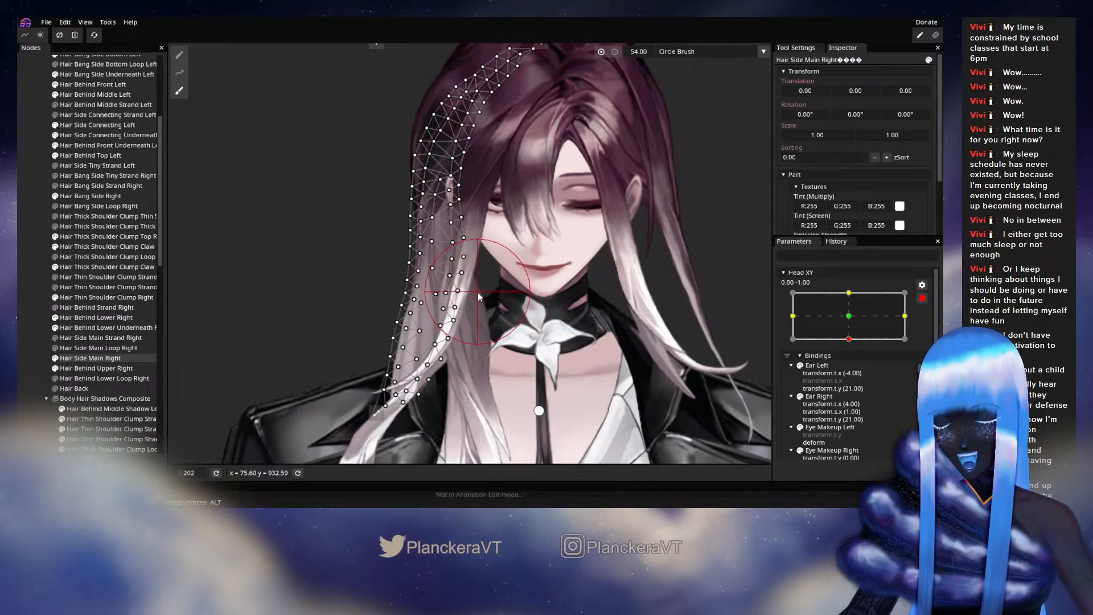
{"action": "left_click_drag", "start_coordinate": [478, 294], "coordinate": [476, 268]}
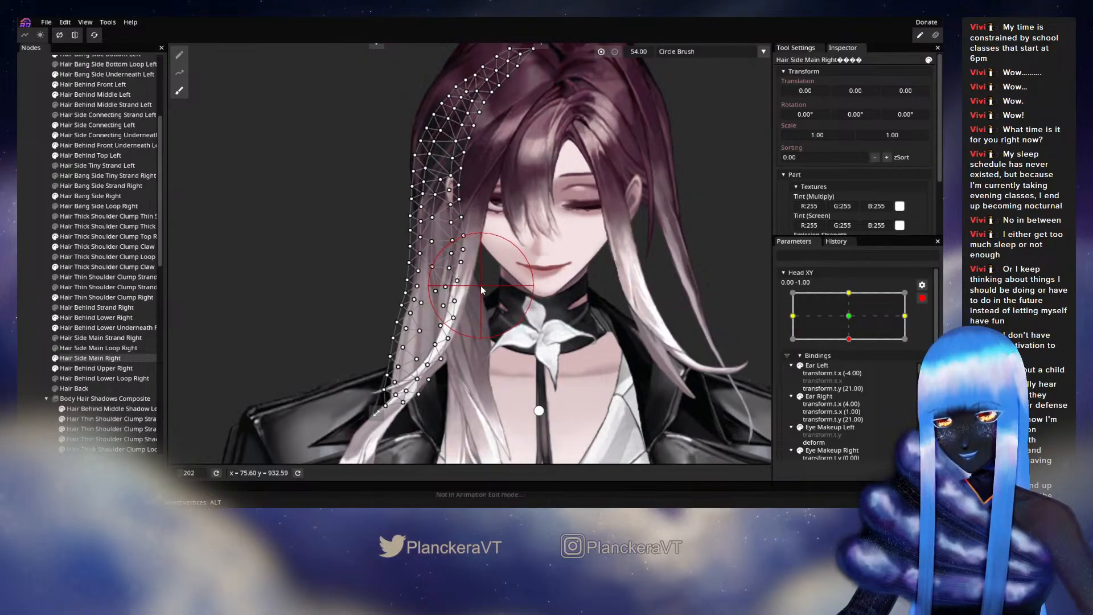
{"action": "left_click_drag", "start_coordinate": [484, 287], "coordinate": [487, 285]}
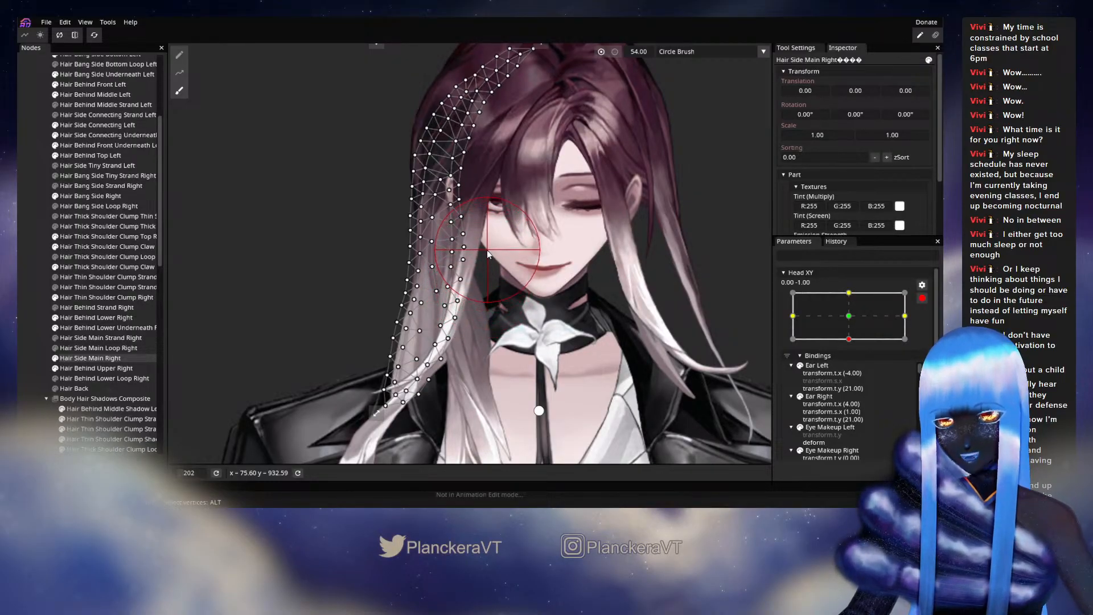
{"action": "left_click", "coordinate": [22, 289]}
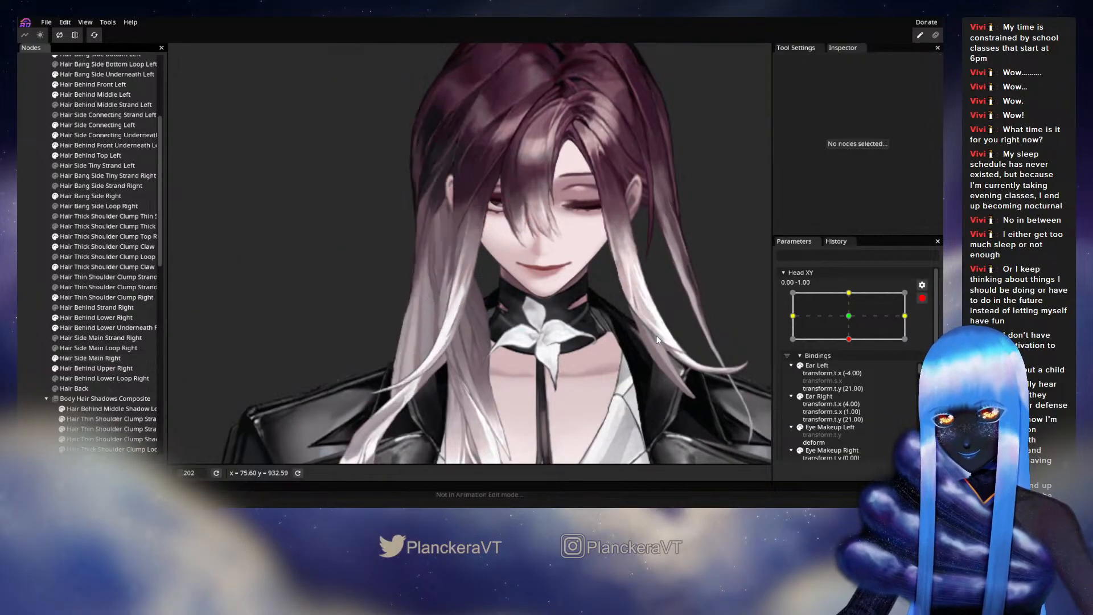
- Preview the strand's inner edge beside the jaw by scrubbing disarmed Head XY, and re-arm it at 0.00 -1.00
{"action": "left_click", "coordinate": [922, 298]}
{"action": "mouse_move", "coordinate": [850, 368]}
{"action": "left_mouse_down"}
{"action": "mouse_move", "coordinate": [855, 347]}
{"action": "mouse_move", "coordinate": [856, 366]}
{"action": "left_mouse_up"}
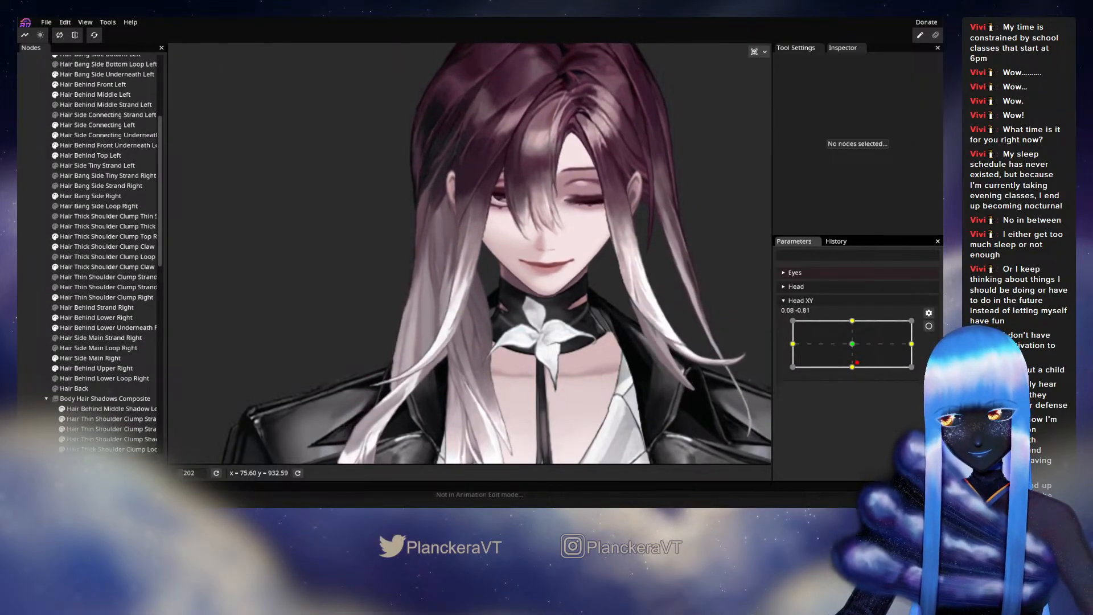
{"action": "left_click", "coordinate": [930, 327]}
- Move individual vertices in the lower part of Hair Side Main Right, above the shoulder, and deselect the part
{"action": "scroll", "coordinate": [476, 381], "scroll_direction": "up", "scroll_amount": 6}
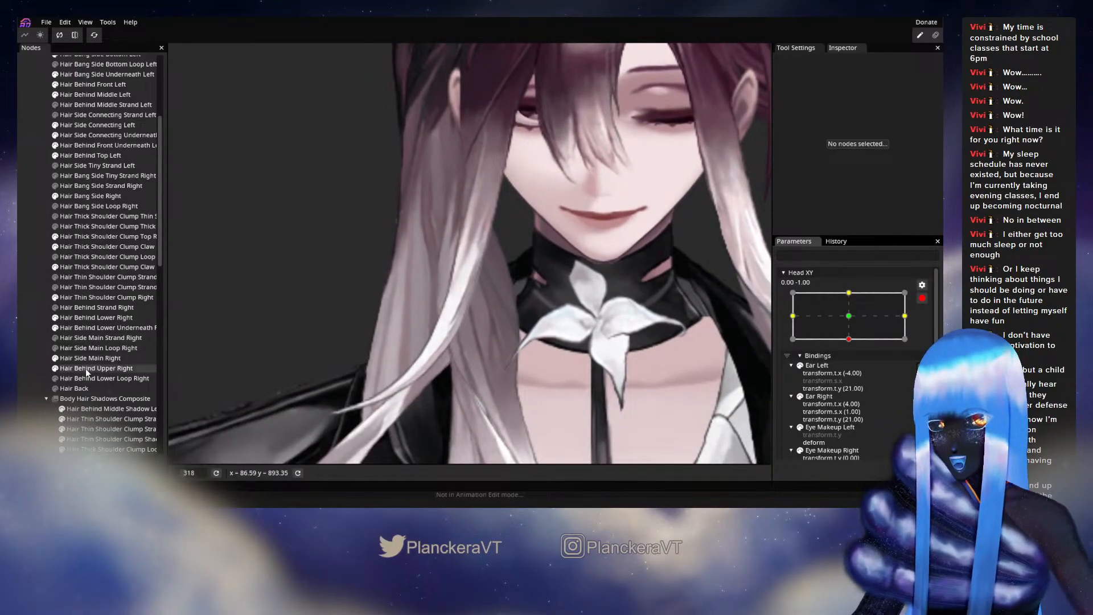
{"action": "left_click", "coordinate": [87, 357]}
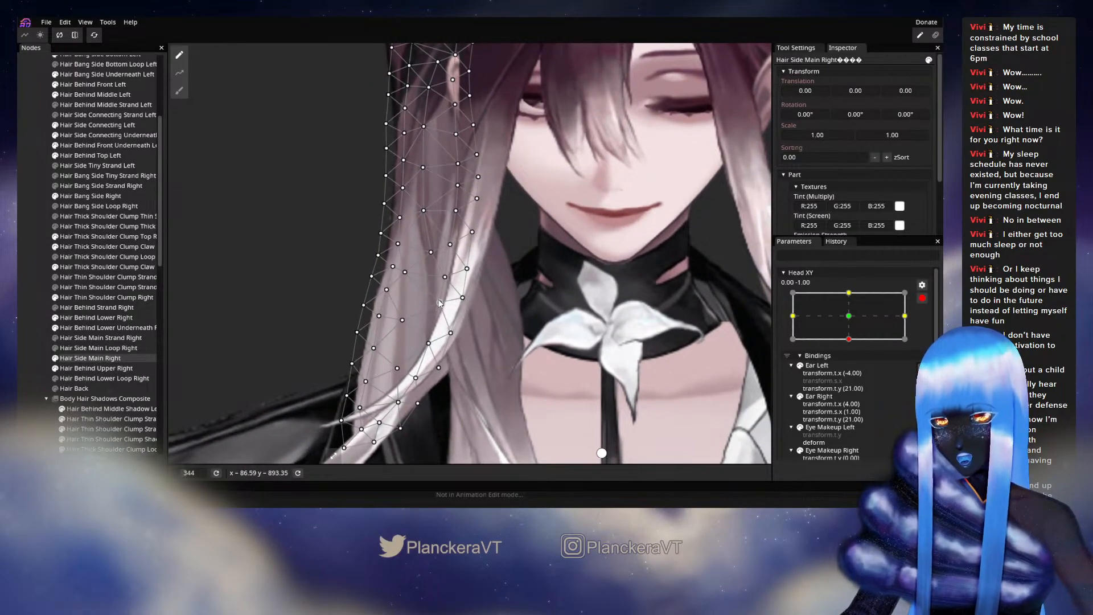
{"action": "left_click_drag", "start_coordinate": [445, 277], "coordinate": [431, 246]}
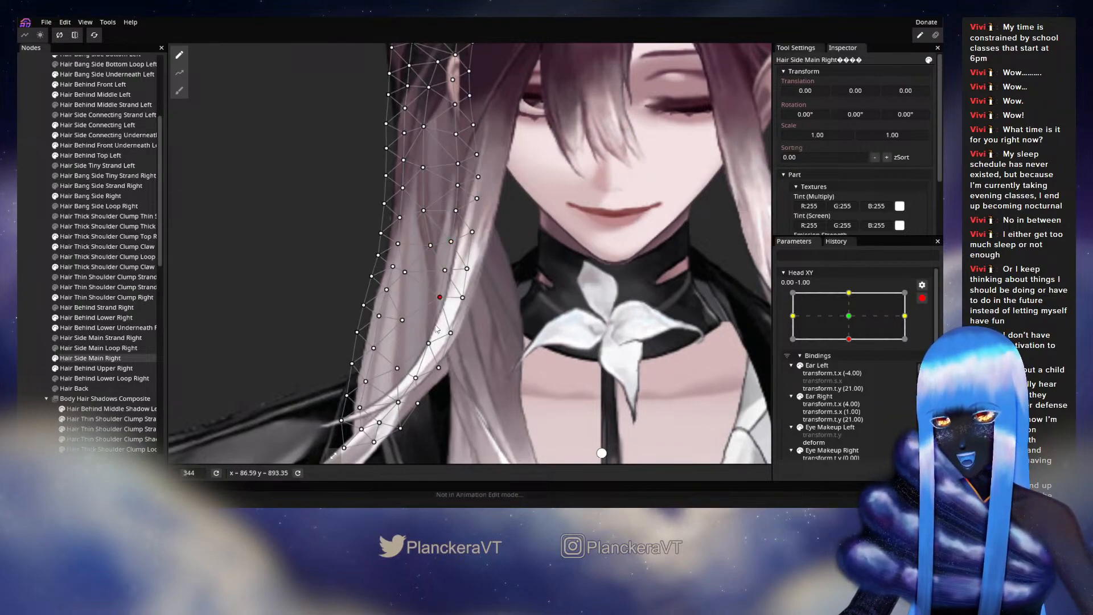
{"action": "left_click_drag", "start_coordinate": [429, 343], "coordinate": [404, 315]}
{"action": "left_click", "coordinate": [402, 320]}
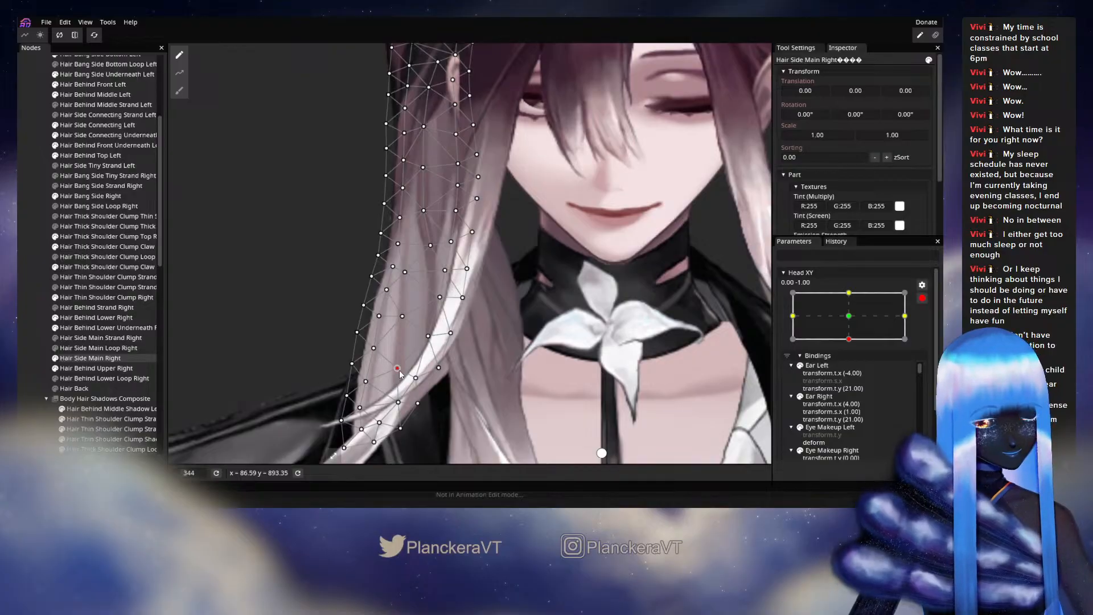
{"action": "left_click_drag", "start_coordinate": [399, 370], "coordinate": [399, 365]}
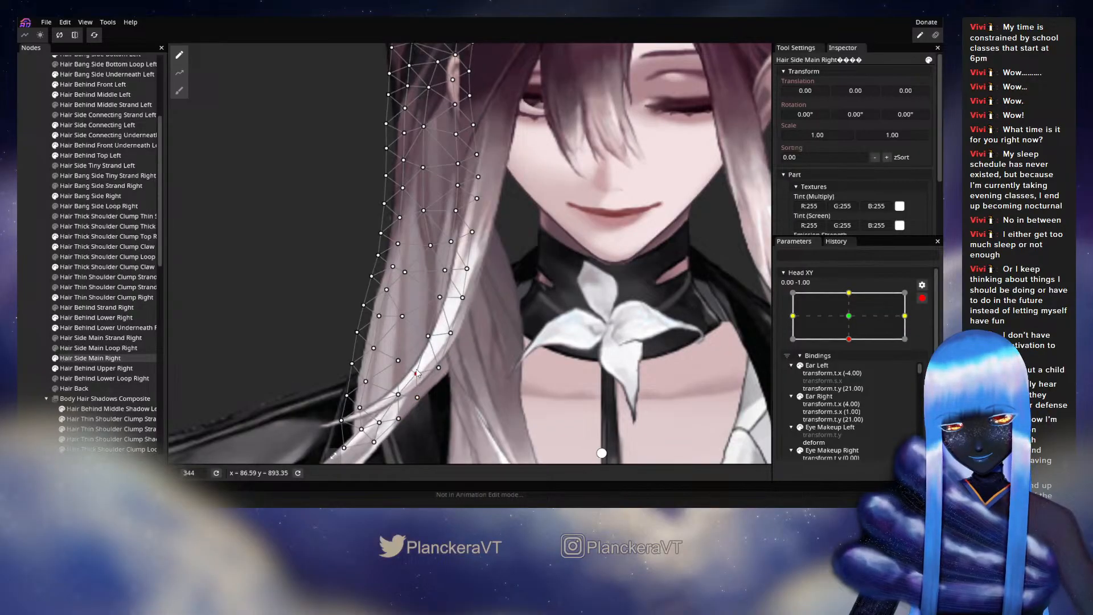
{"action": "left_click", "coordinate": [20, 290]}
- Review the lower side strand above the shoulder by scrubbing disarmed Head XY slightly up from head-down, and re-arm it at 0.00 -1.00
{"action": "scroll", "coordinate": [558, 316], "scroll_direction": "down", "scroll_amount": 5}
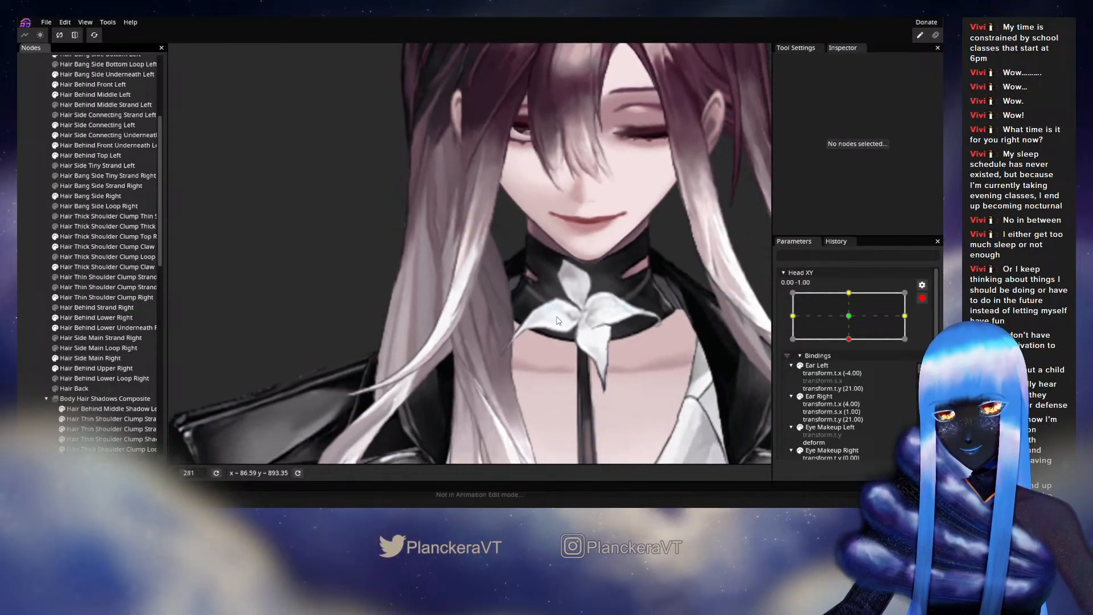
{"action": "scroll", "coordinate": [558, 316], "scroll_direction": "down", "scroll_amount": 4}
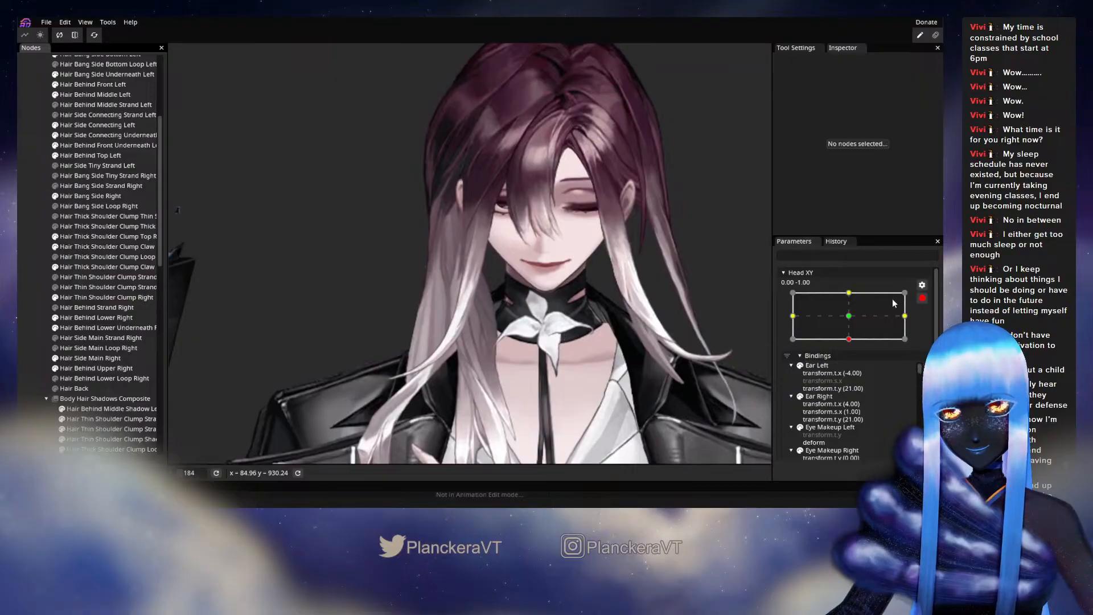
{"action": "left_click", "coordinate": [922, 298]}
{"action": "mouse_move", "coordinate": [852, 367]}
{"action": "left_mouse_down"}
{"action": "mouse_move", "coordinate": [853, 343]}
{"action": "mouse_move", "coordinate": [852, 362]}
{"action": "left_mouse_up"}
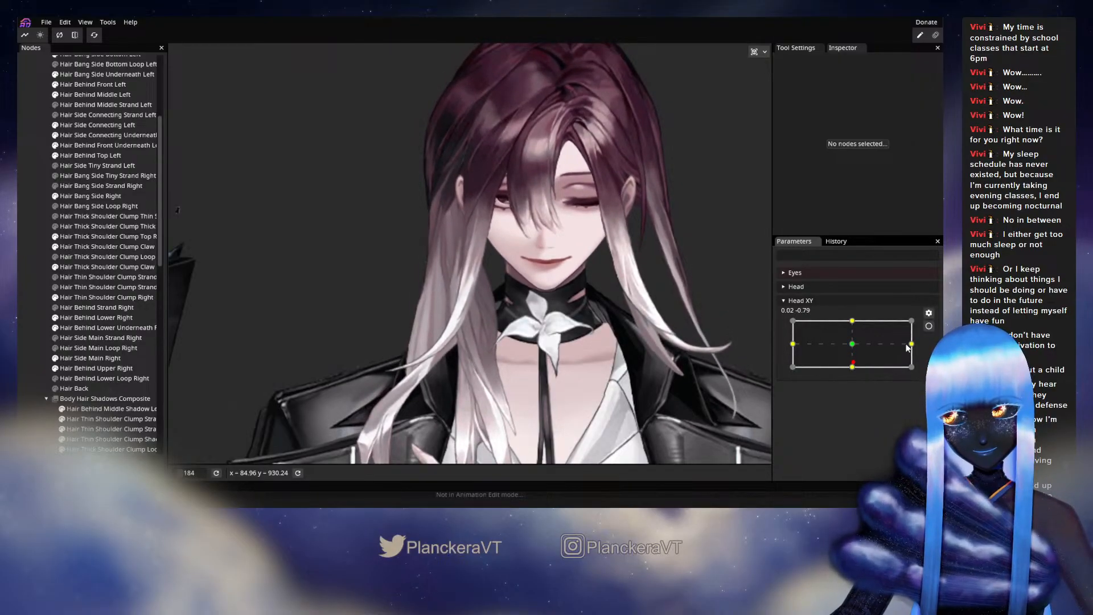
{"action": "left_click", "coordinate": [928, 326]}
- Nudge individual vertices of Hair Side Main Right in the section below the ear, beside the face, at Head XY 0.00 -1.00
{"action": "scroll", "coordinate": [483, 349], "scroll_direction": "up", "scroll_amount": 5}
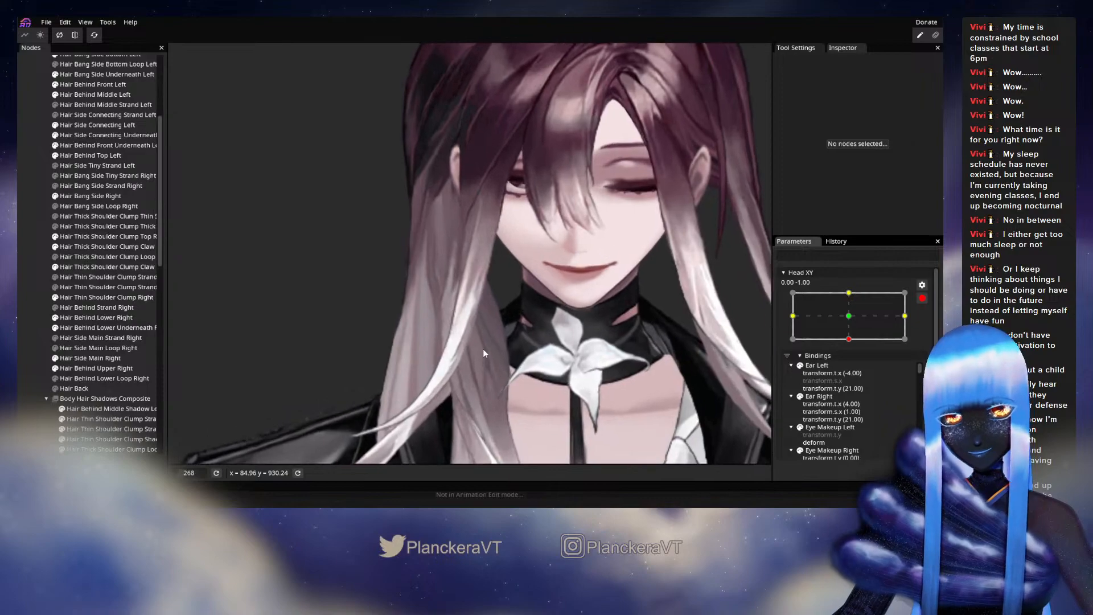
{"action": "left_click", "coordinate": [73, 361]}
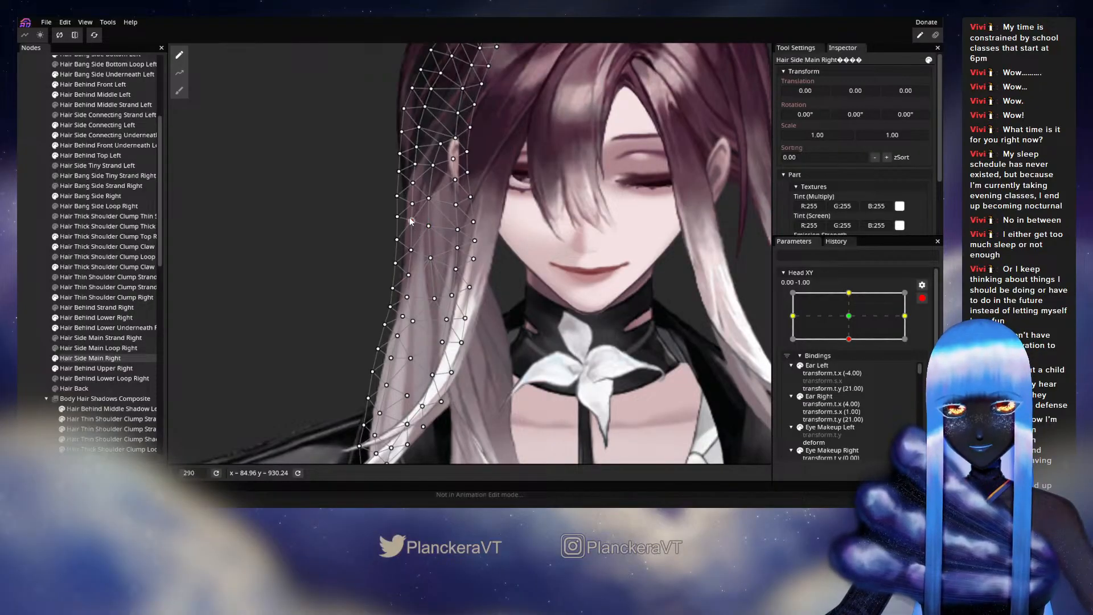
{"action": "left_click_drag", "start_coordinate": [399, 218], "coordinate": [412, 246]}
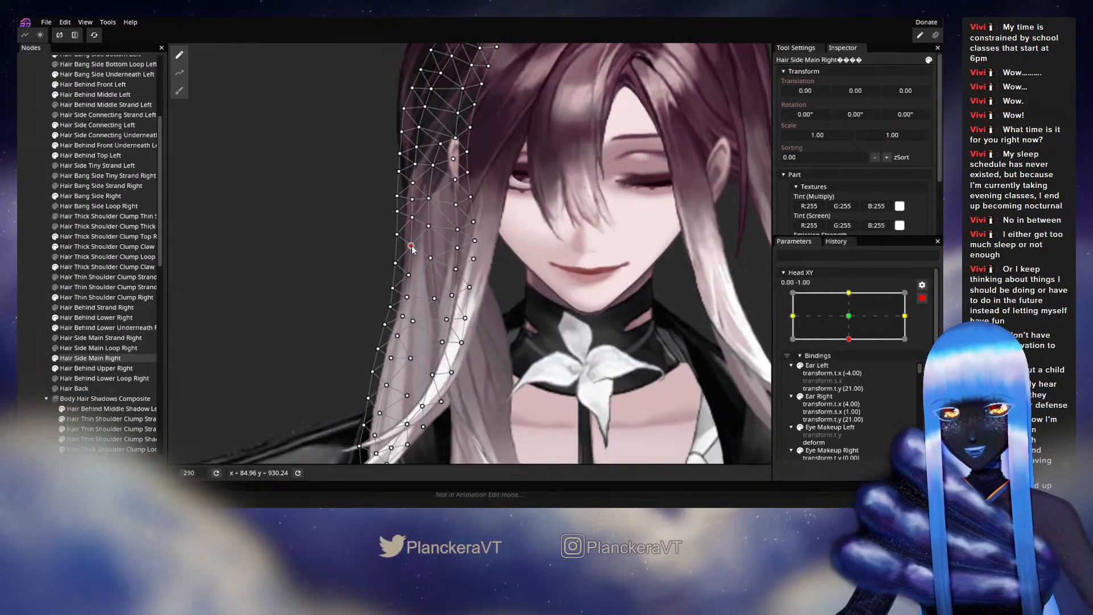
{"action": "left_click_drag", "start_coordinate": [409, 276], "coordinate": [409, 267]}
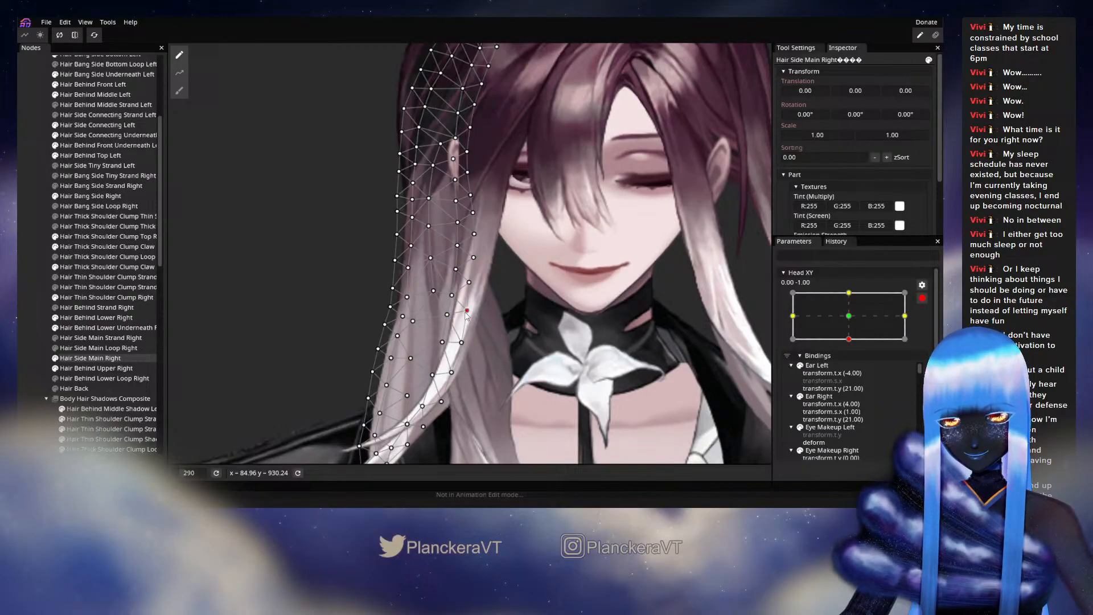
- Move the vertices along the lower inner edge and tip of Hair Side Main Right slightly upward, and deselect the part
{"action": "left_click_drag", "start_coordinate": [465, 329], "coordinate": [475, 264]}
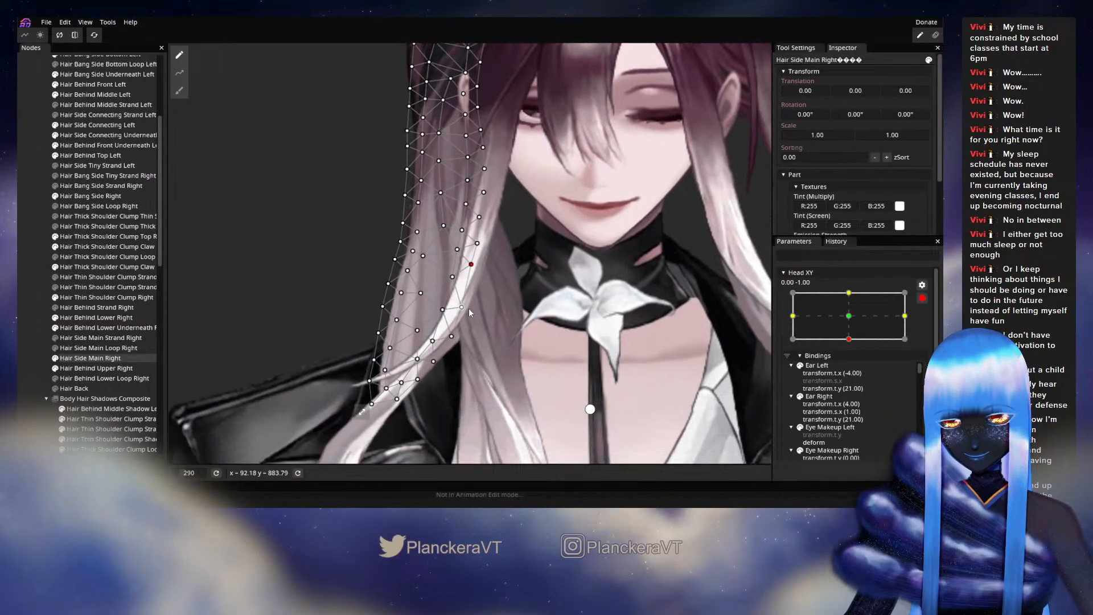
{"action": "left_click_drag", "start_coordinate": [462, 307], "coordinate": [462, 297]}
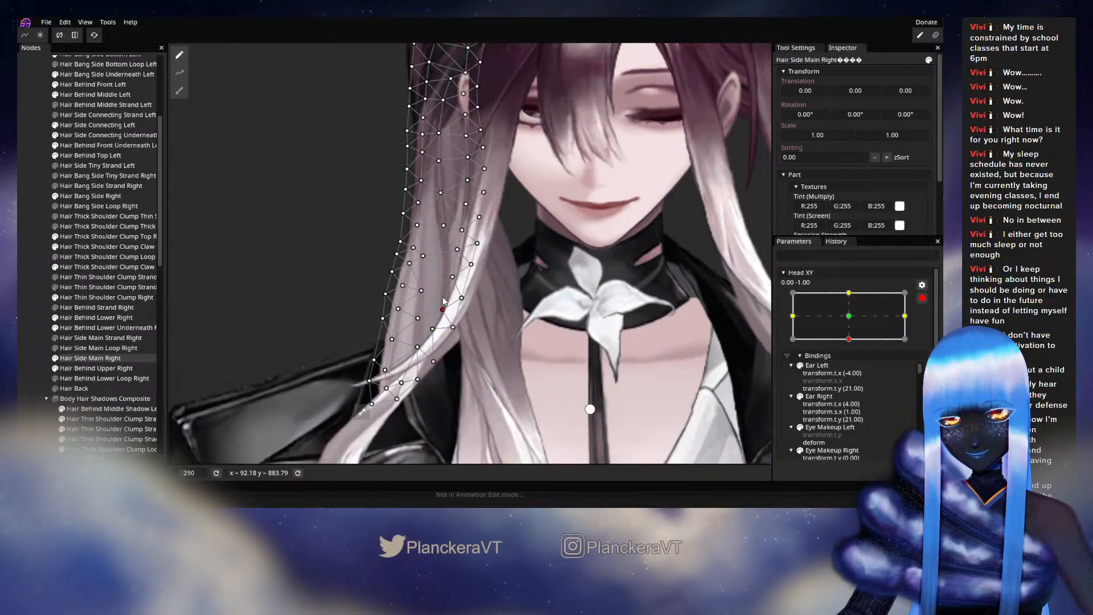
{"action": "left_click_drag", "start_coordinate": [443, 306], "coordinate": [443, 301]}
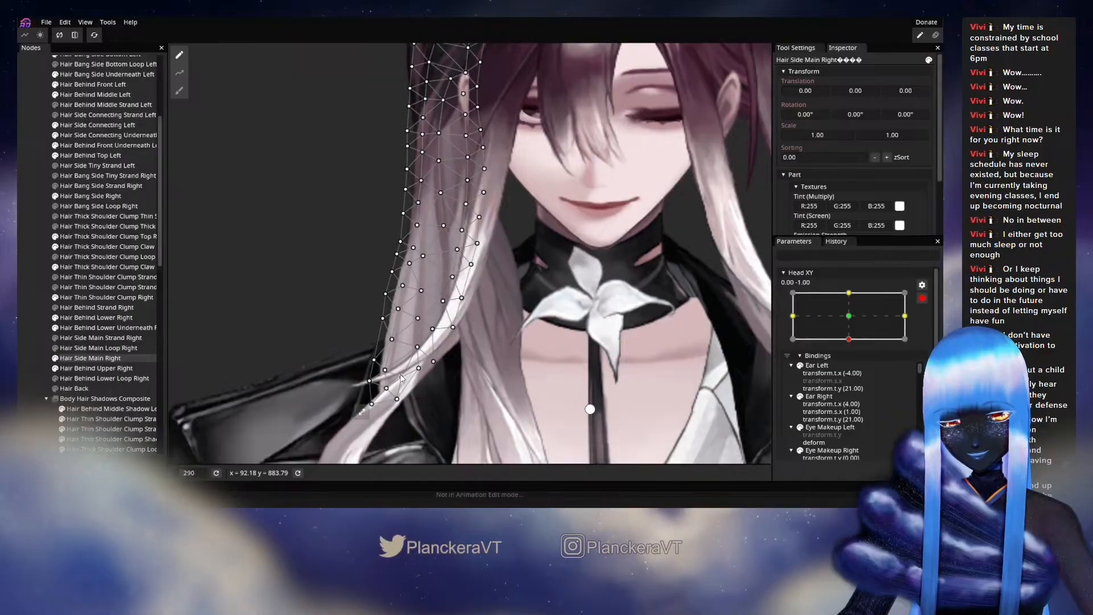
{"action": "left_click_drag", "start_coordinate": [400, 374], "coordinate": [416, 328]}
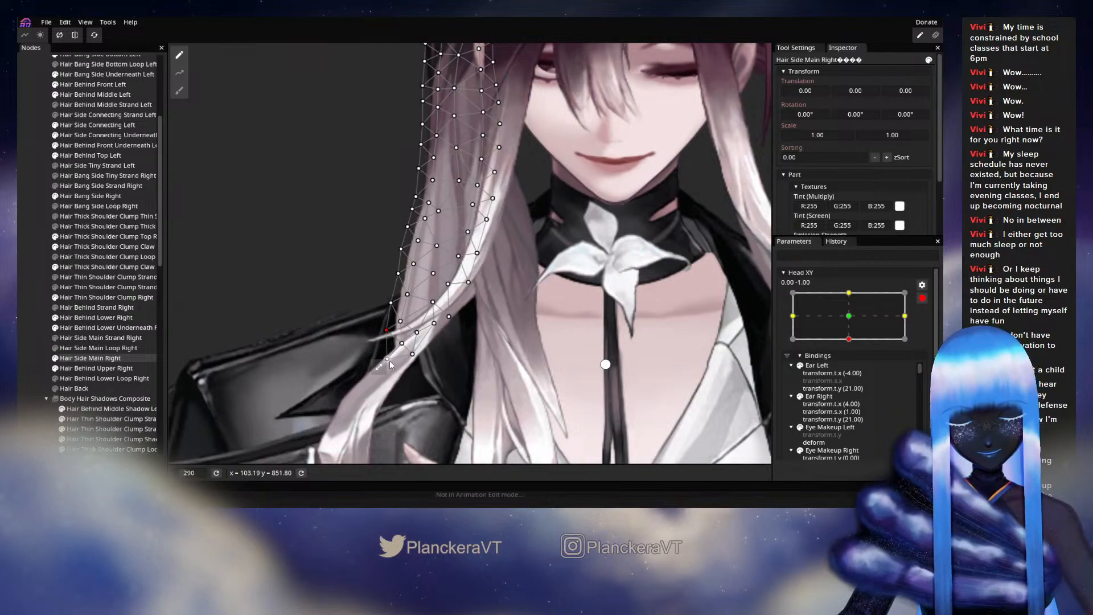
{"action": "left_click_drag", "start_coordinate": [390, 361], "coordinate": [392, 357]}
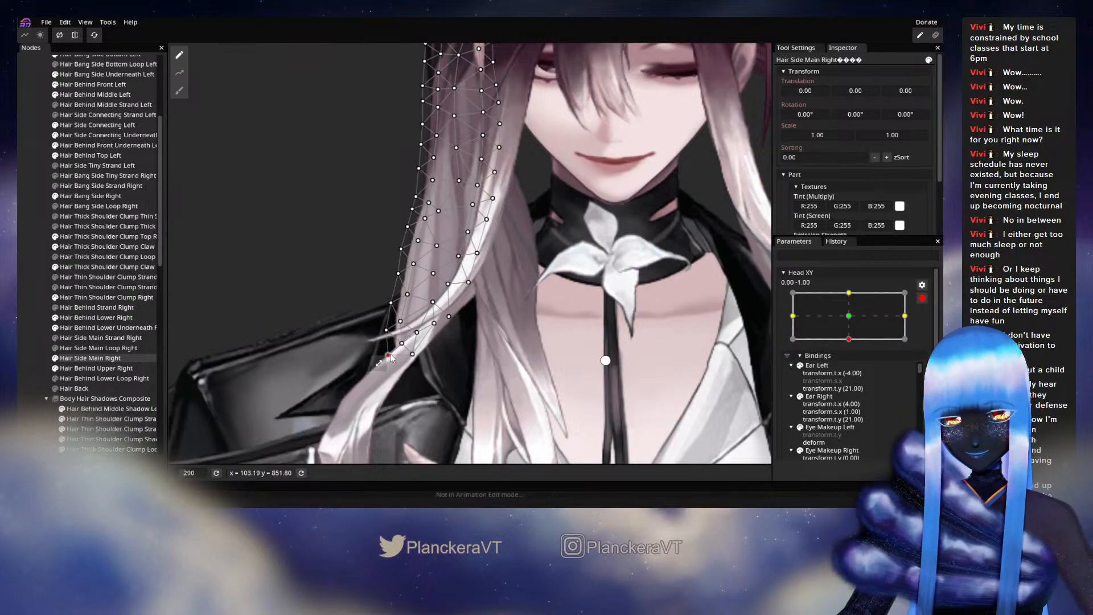
{"action": "left_click", "coordinate": [29, 282]}
- Check the reshaped strand tip above the shoulder by scrubbing disarmed Head XY near head-down, and re-arm it at 0.00 -1.00
{"action": "scroll", "coordinate": [548, 302], "scroll_direction": "down", "scroll_amount": 3}
{"action": "left_click_drag", "start_coordinate": [562, 285], "coordinate": [554, 323]}
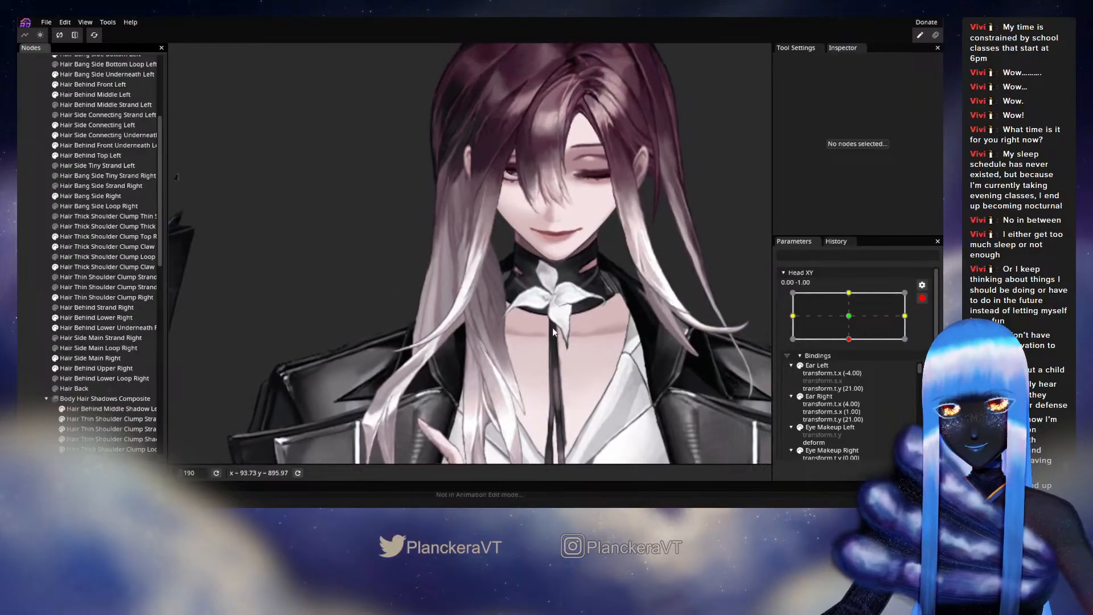
{"action": "scroll", "coordinate": [554, 322], "scroll_direction": "down", "scroll_amount": 1}
{"action": "left_click", "coordinate": [922, 297]}
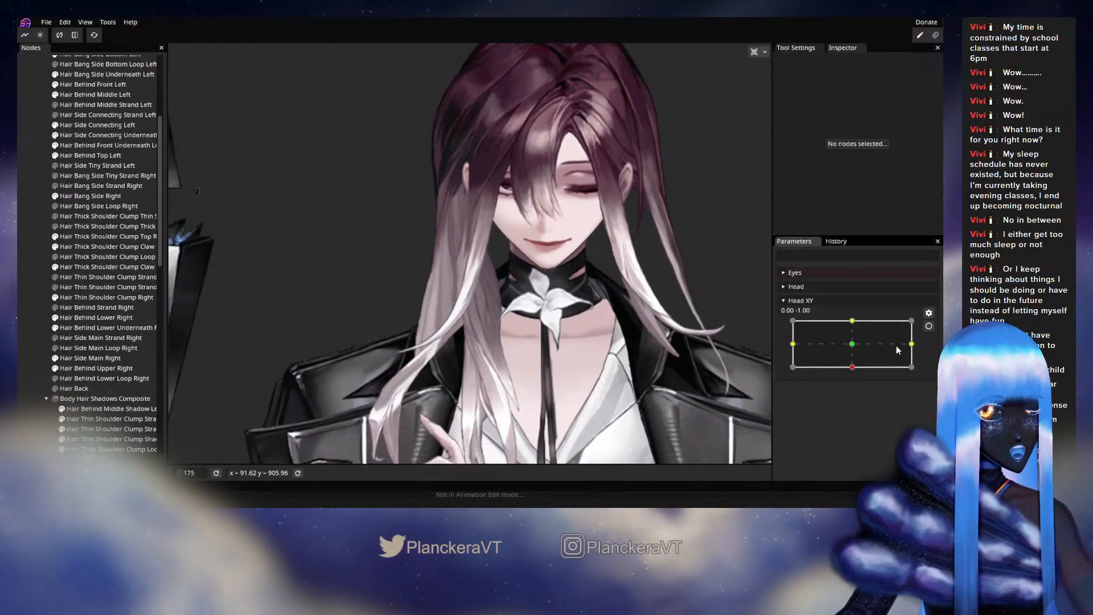
{"action": "mouse_move", "coordinate": [852, 367]}
{"action": "left_mouse_down"}
{"action": "mouse_move", "coordinate": [856, 344]}
{"action": "mouse_move", "coordinate": [854, 371]}
{"action": "left_mouse_up"}
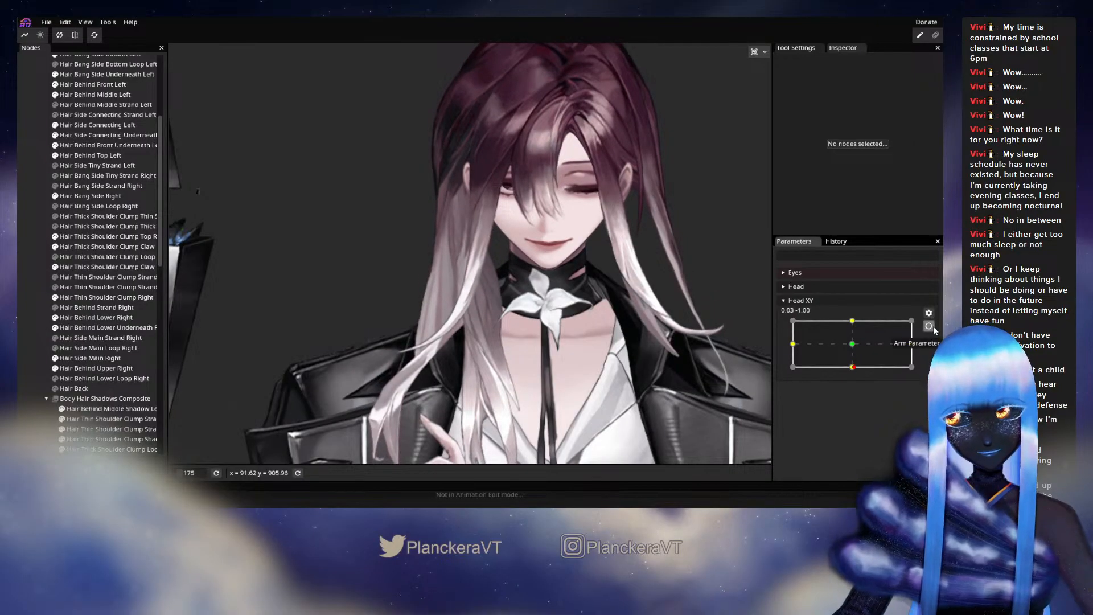
{"action": "left_click", "coordinate": [932, 328]}
- Adjust individual vertices of Hair Side Main Right around and just above the ear at the head-down keypoint
{"action": "scroll", "coordinate": [532, 254], "scroll_direction": "up", "scroll_amount": 5}
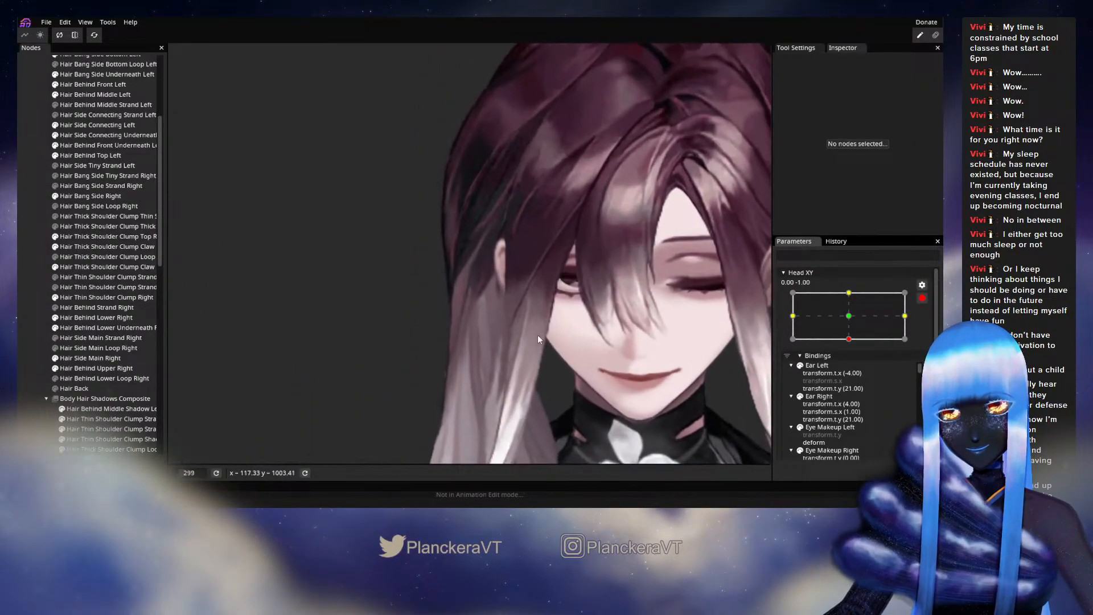
{"action": "scroll", "coordinate": [545, 342], "scroll_direction": "up", "scroll_amount": 2}
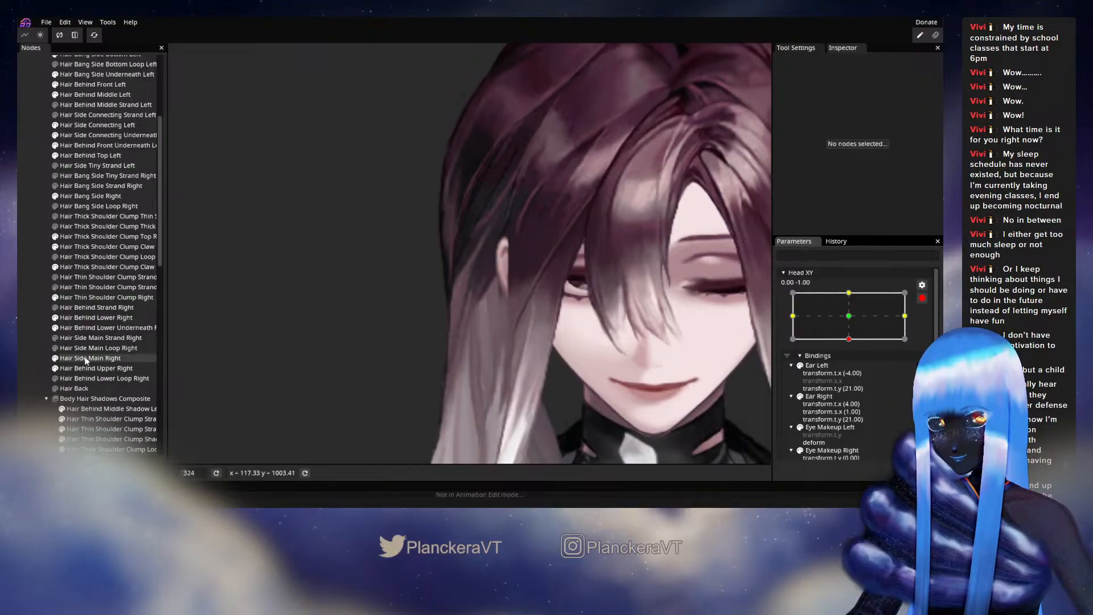
{"action": "left_click", "coordinate": [85, 358]}
{"action": "scroll", "coordinate": [490, 319], "scroll_direction": "up", "scroll_amount": 2}
{"action": "left_click_drag", "start_coordinate": [505, 297], "coordinate": [503, 288]}
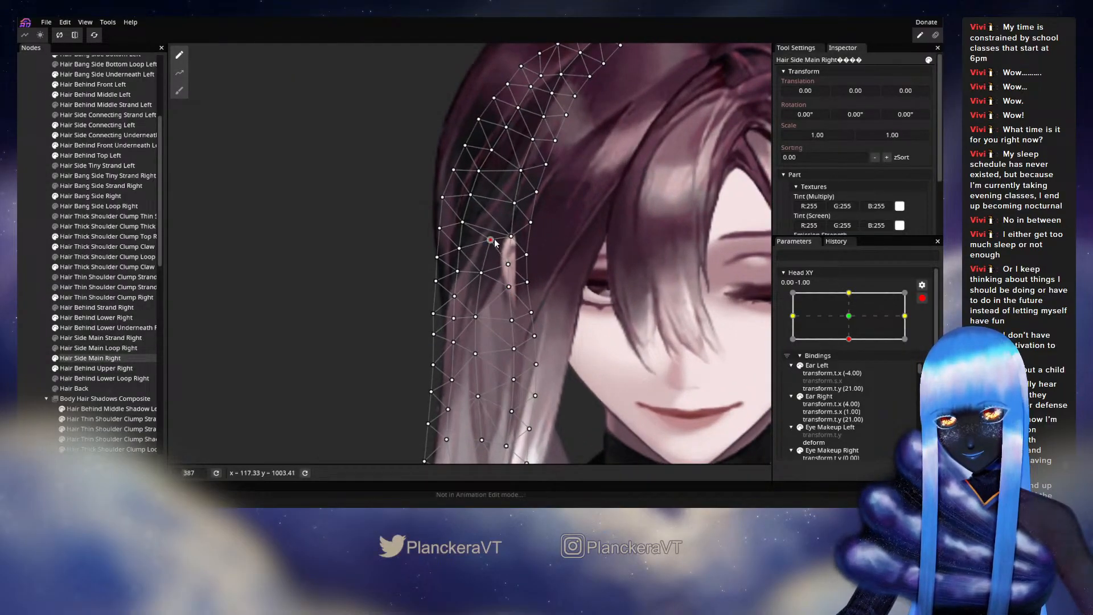
{"action": "left_click_drag", "start_coordinate": [511, 237], "coordinate": [513, 234]}
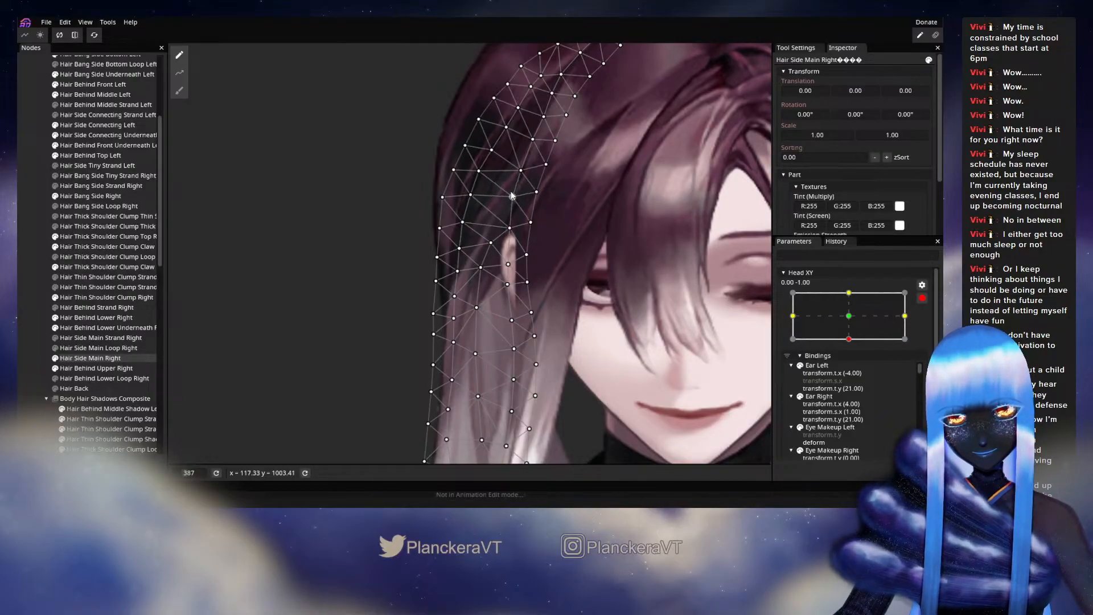
{"action": "left_click", "coordinate": [524, 171]}
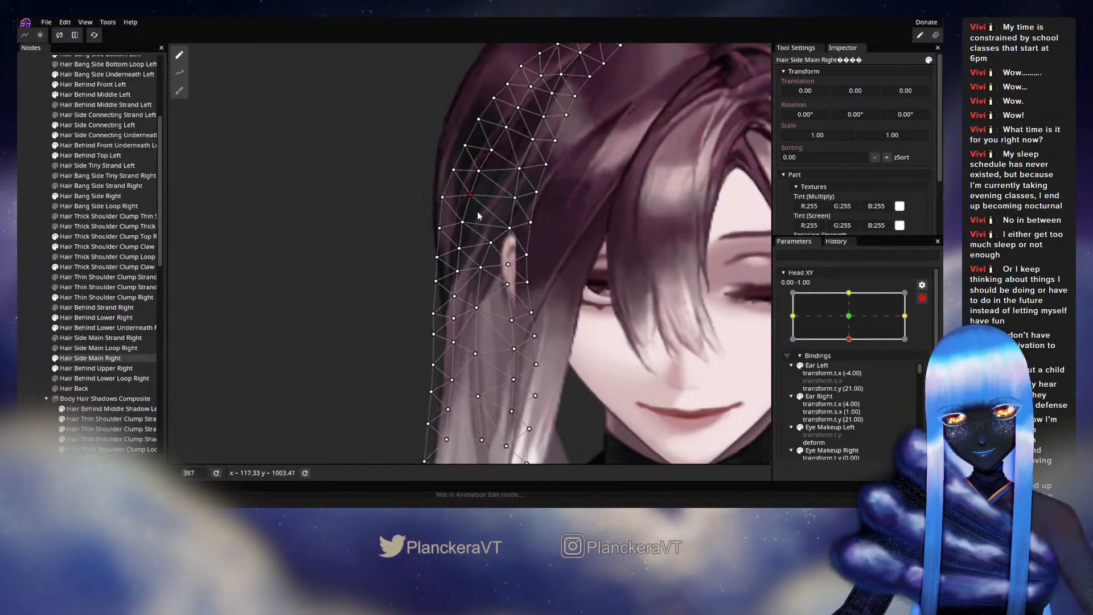
{"action": "left_click", "coordinate": [459, 249]}
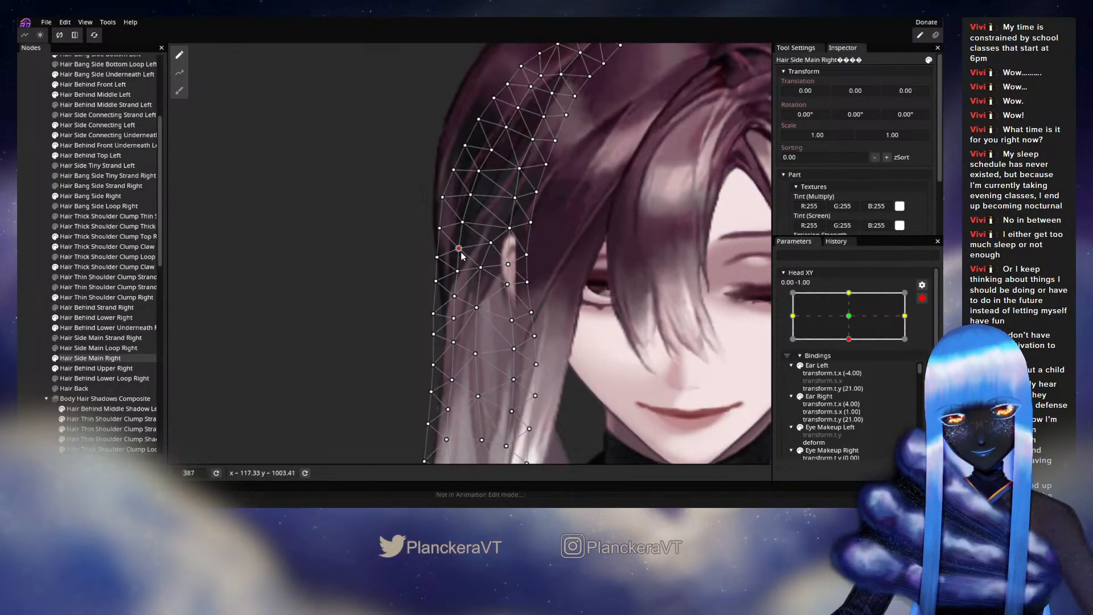
{"action": "left_click", "coordinate": [461, 222]}
{"action": "left_click", "coordinate": [509, 227]}
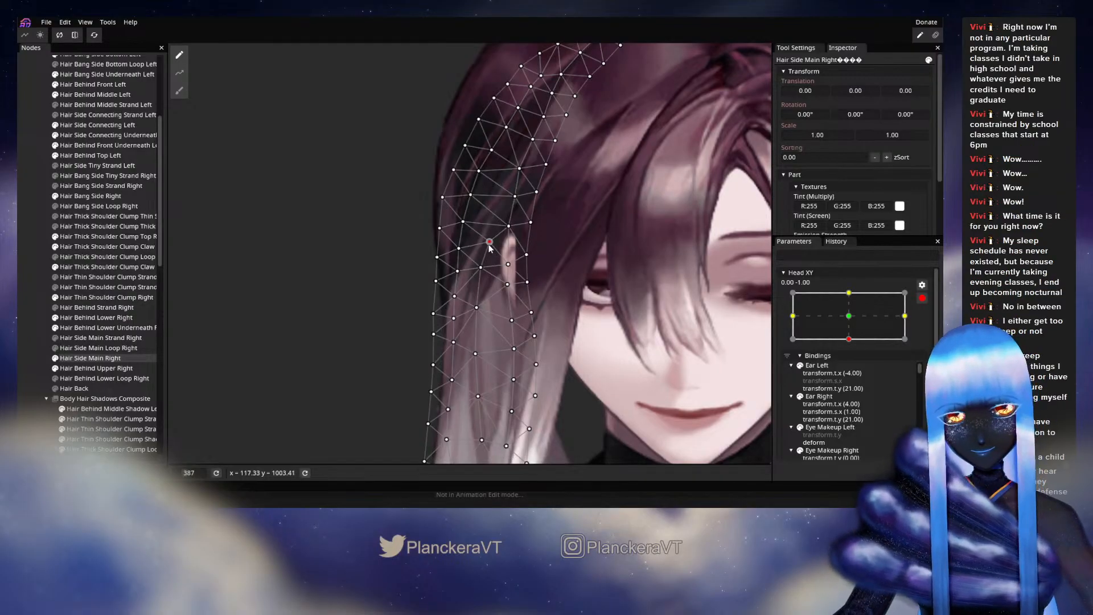
- Reposition the middle and outer-edge vertices of Hair Side Main Right from ear level down to the cheek, and deselect the part
{"action": "left_click_drag", "start_coordinate": [481, 268], "coordinate": [480, 266]}
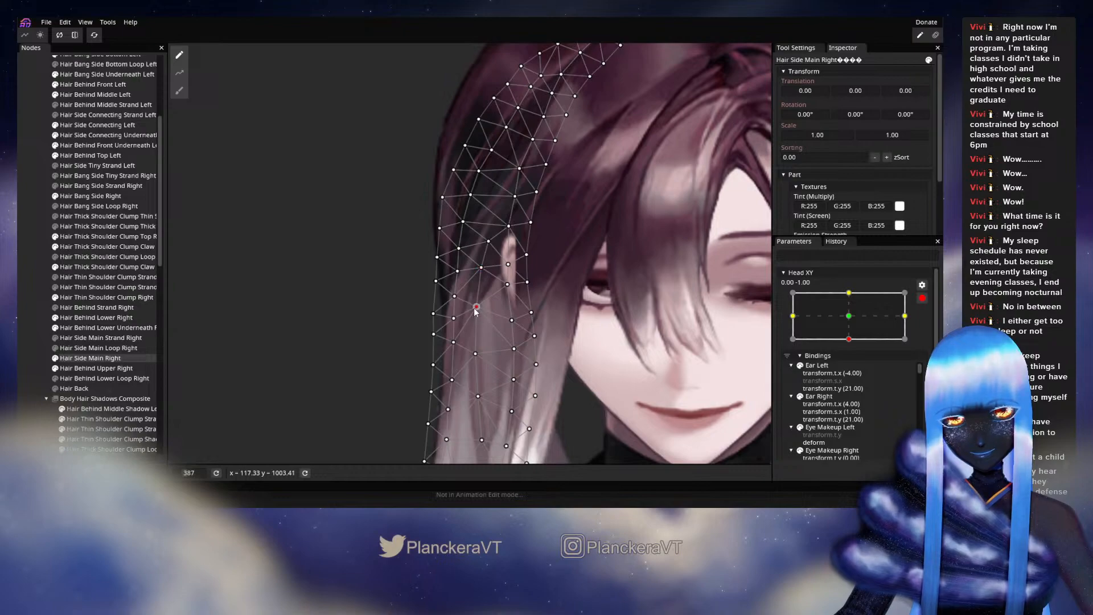
{"action": "left_click", "coordinate": [453, 317]}
{"action": "left_click", "coordinate": [434, 311]}
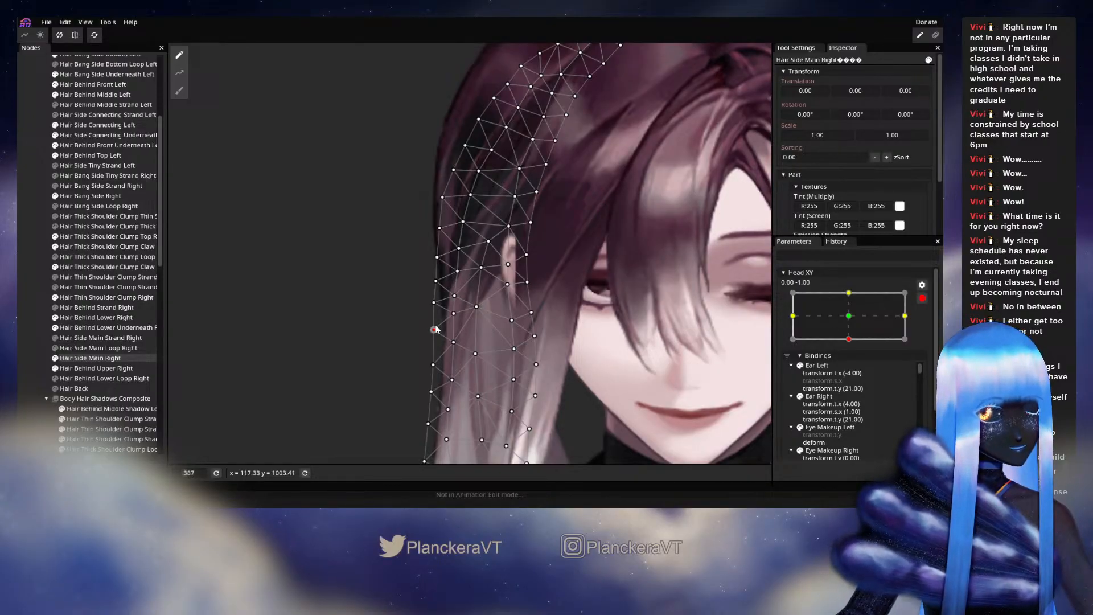
{"action": "scroll", "coordinate": [420, 322], "scroll_direction": "down", "scroll_amount": 2}
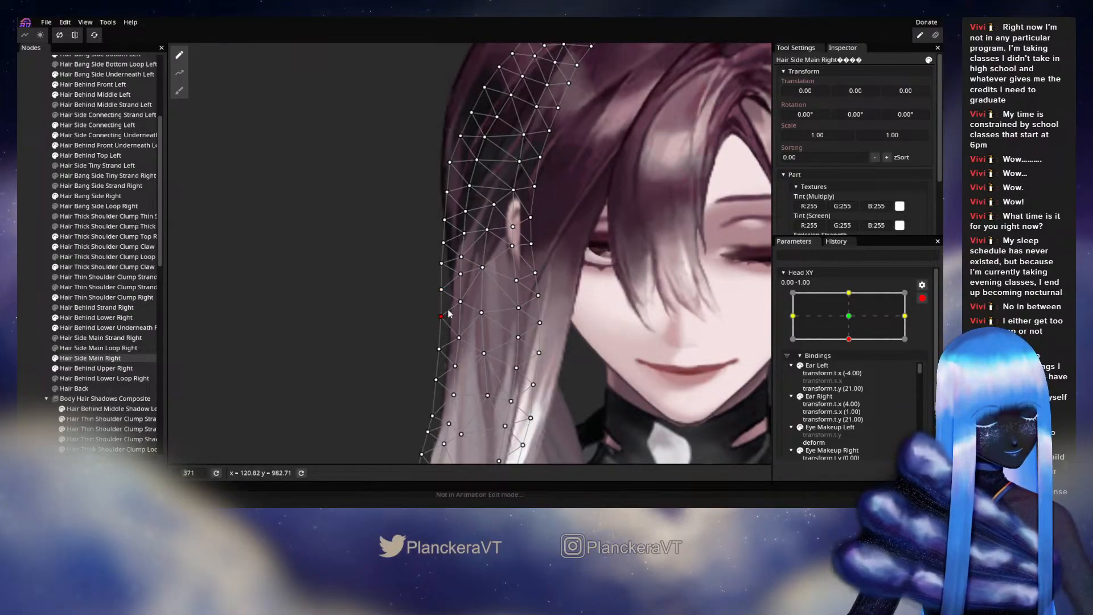
{"action": "left_click", "coordinate": [459, 338]}
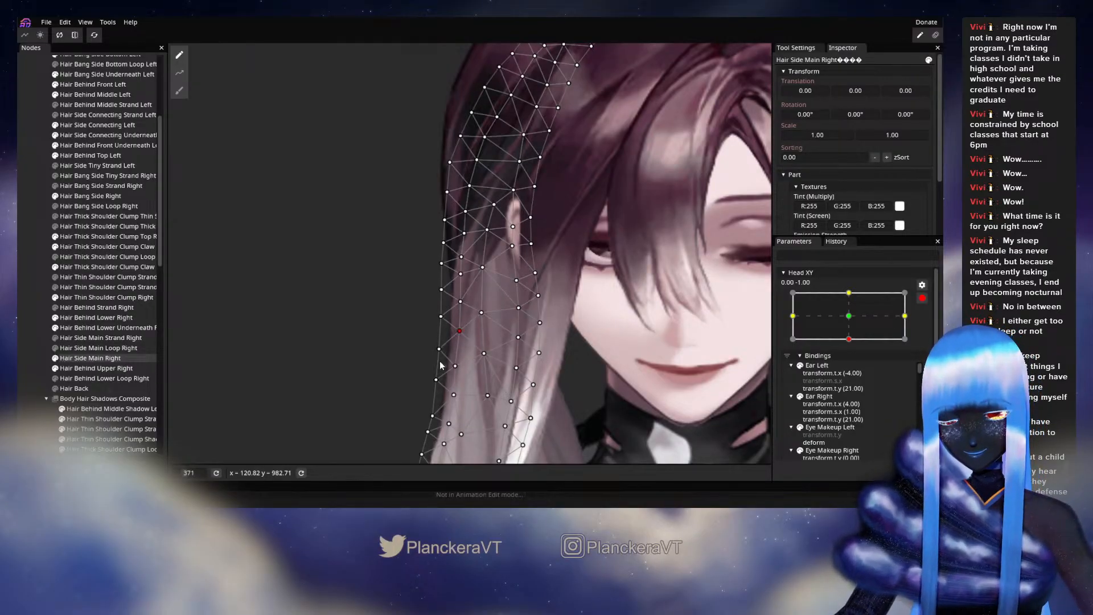
{"action": "left_click", "coordinate": [484, 354]}
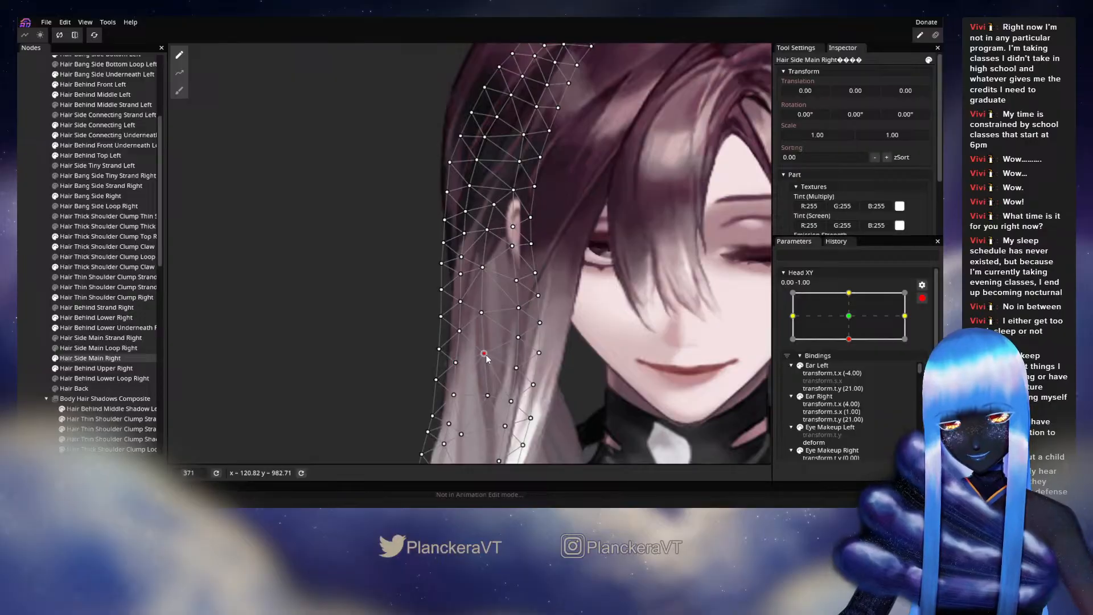
{"action": "left_click", "coordinate": [482, 313]}
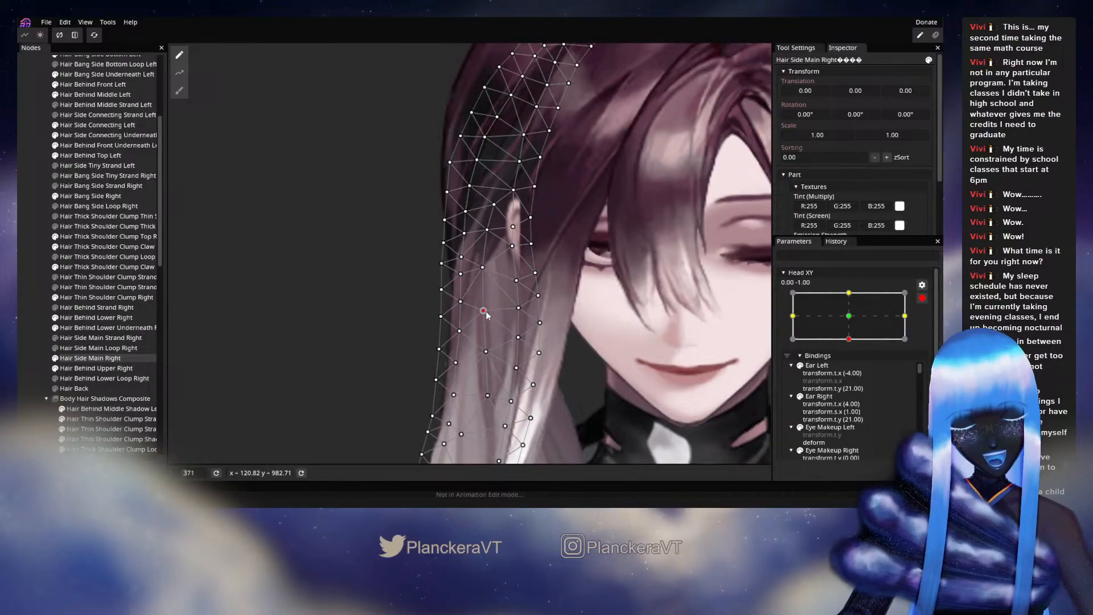
{"action": "left_click", "coordinate": [31, 279]}
- Preview the hair around the ear by scrubbing disarmed Head XY between head-down and halfway up, and re-arm it at 0.00 -1.00
{"action": "scroll", "coordinate": [584, 352], "scroll_direction": "down", "scroll_amount": 8}
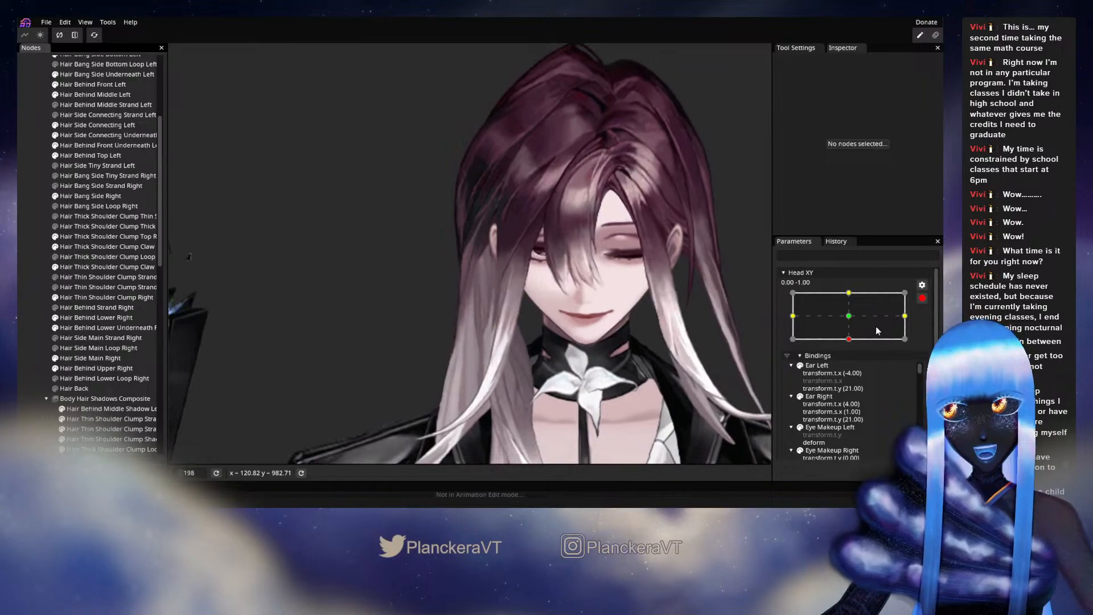
{"action": "left_click", "coordinate": [922, 297]}
{"action": "mouse_move", "coordinate": [851, 366]}
{"action": "left_mouse_down"}
{"action": "mouse_move", "coordinate": [851, 350]}
{"action": "mouse_move", "coordinate": [852, 371]}
{"action": "left_mouse_up"}
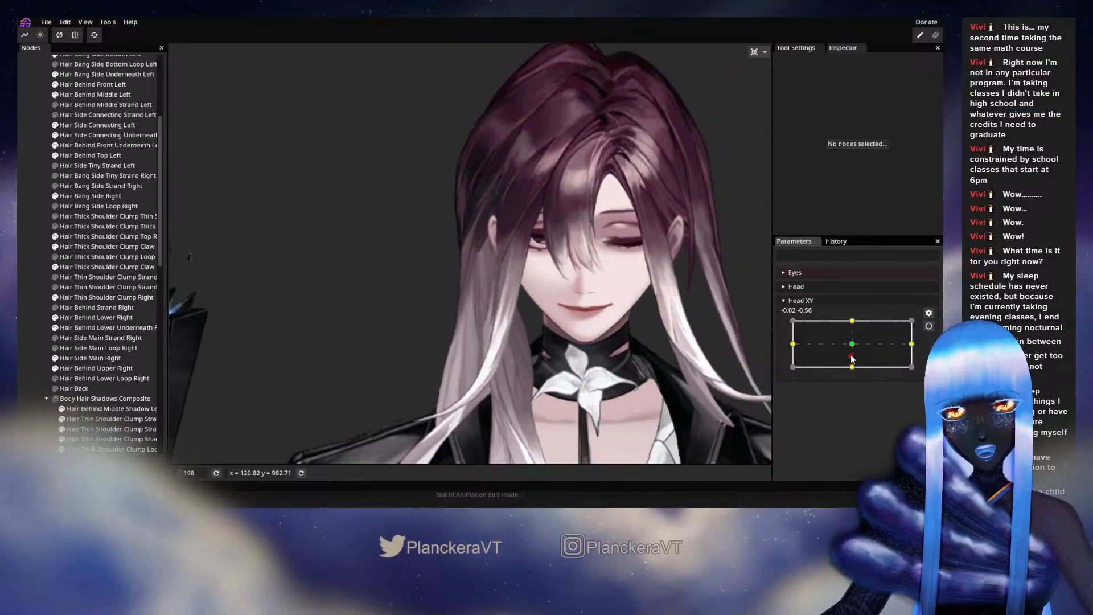
{"action": "left_click", "coordinate": [928, 326]}
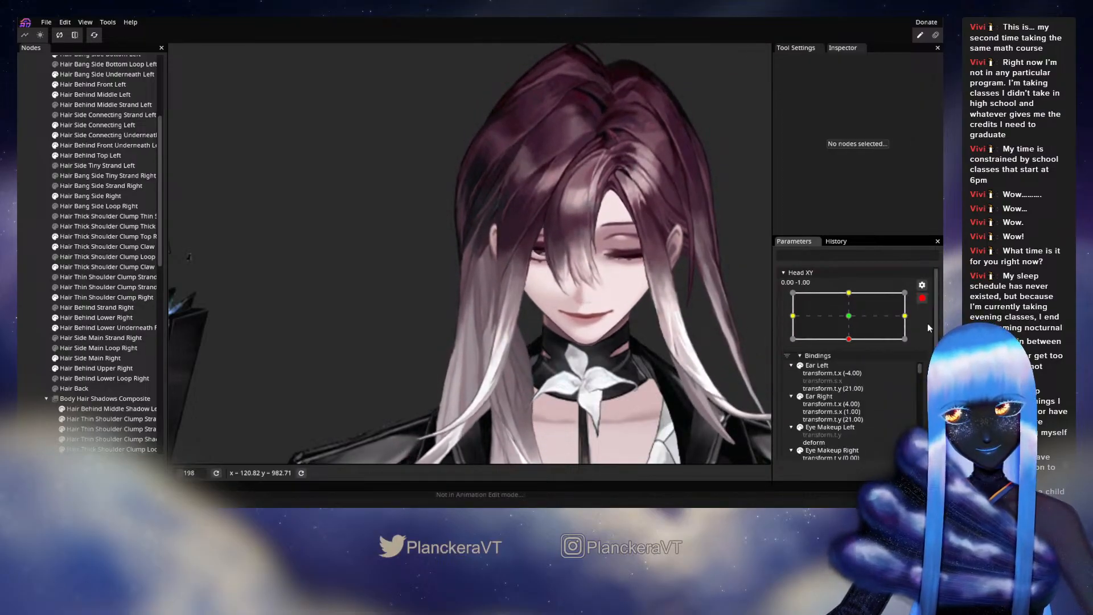
- Shift the Hair Side Main Right vertex just outside the ear, and save the model file
{"action": "scroll", "coordinate": [476, 339], "scroll_direction": "up", "scroll_amount": 5}
{"action": "scroll", "coordinate": [476, 339], "scroll_direction": "up", "scroll_amount": 2}
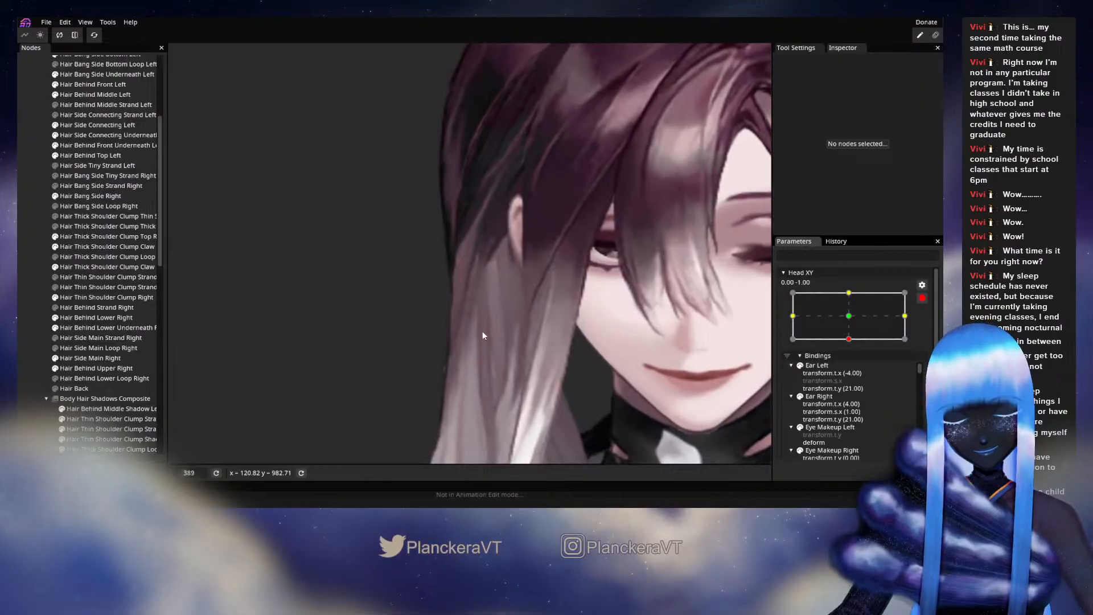
{"action": "left_click", "coordinate": [85, 358]}
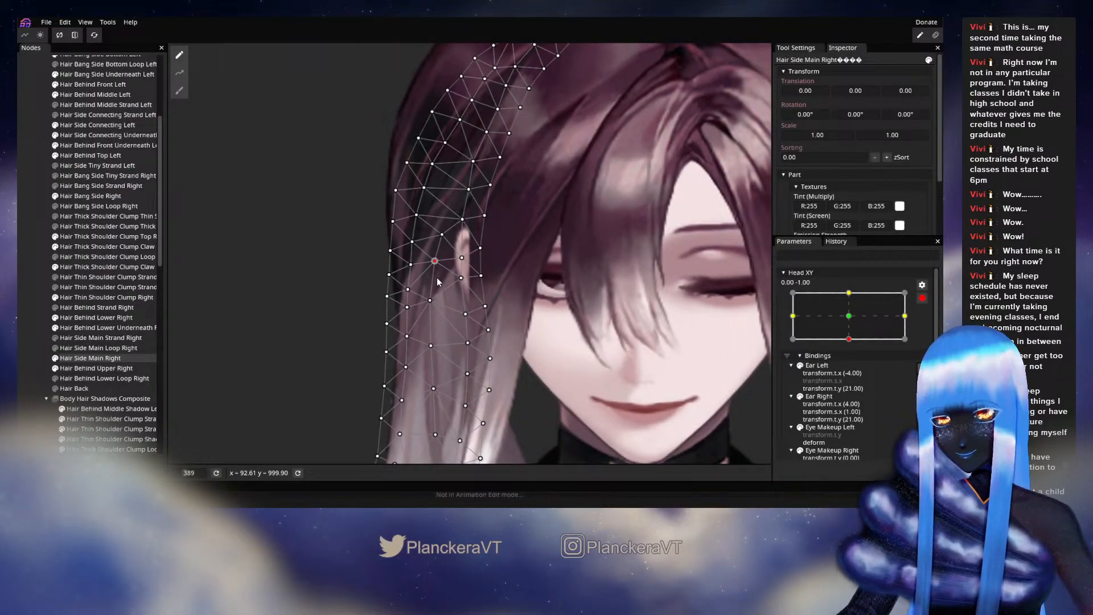
{"action": "key", "text": "ctrl+s"}
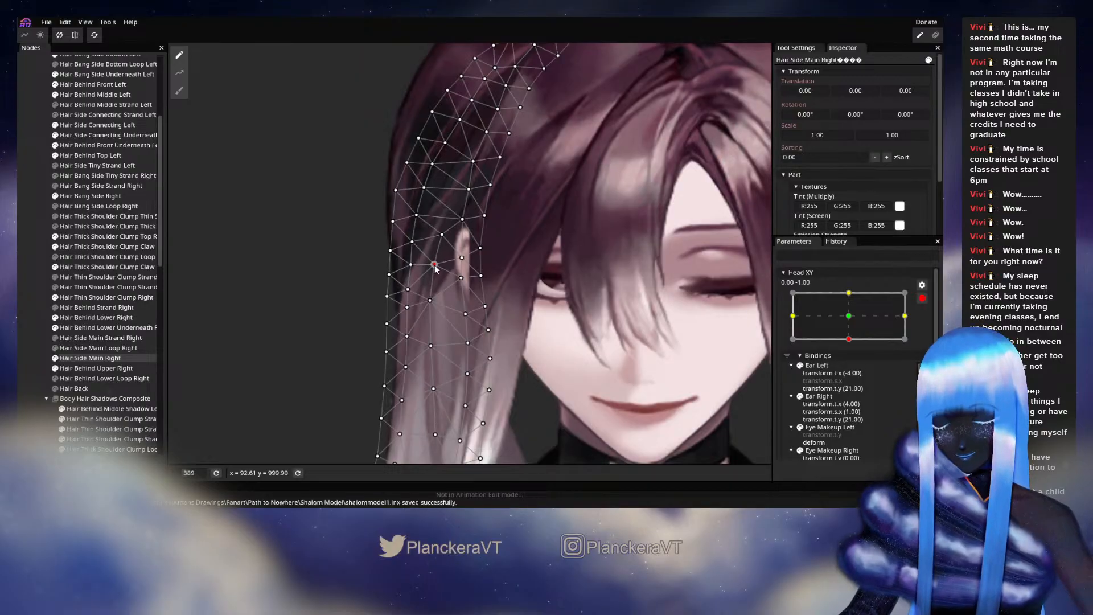
- Fine-tune individual vertices of Hair Side Main Right above, beside and just below the ear at the head-down keypoint, and deselect the part
{"action": "left_click", "coordinate": [442, 237]}
{"action": "left_click", "coordinate": [462, 220]}
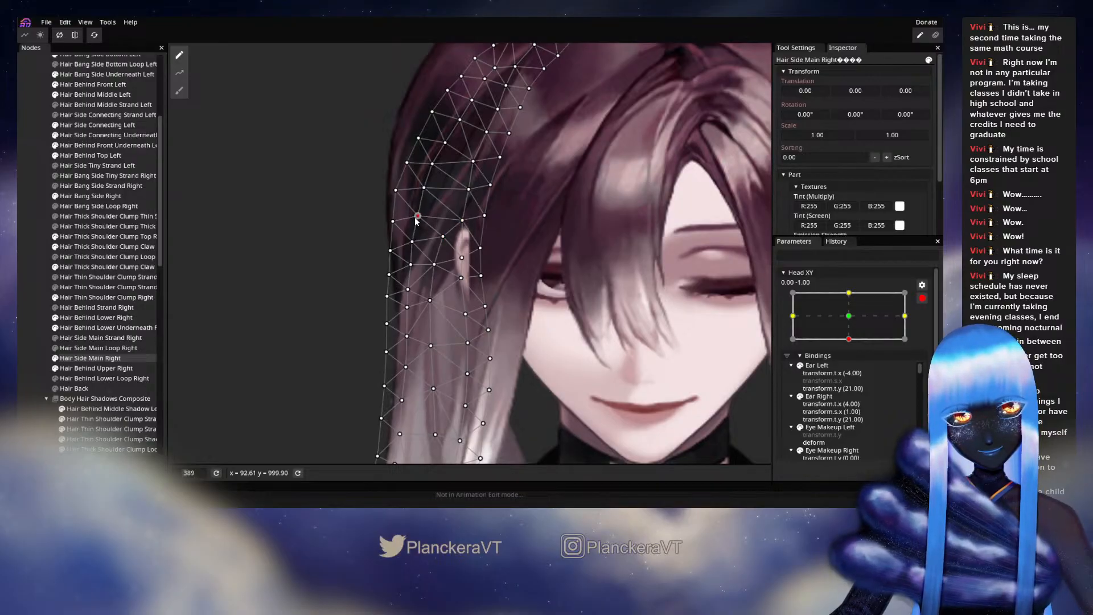
{"action": "left_click", "coordinate": [425, 187]}
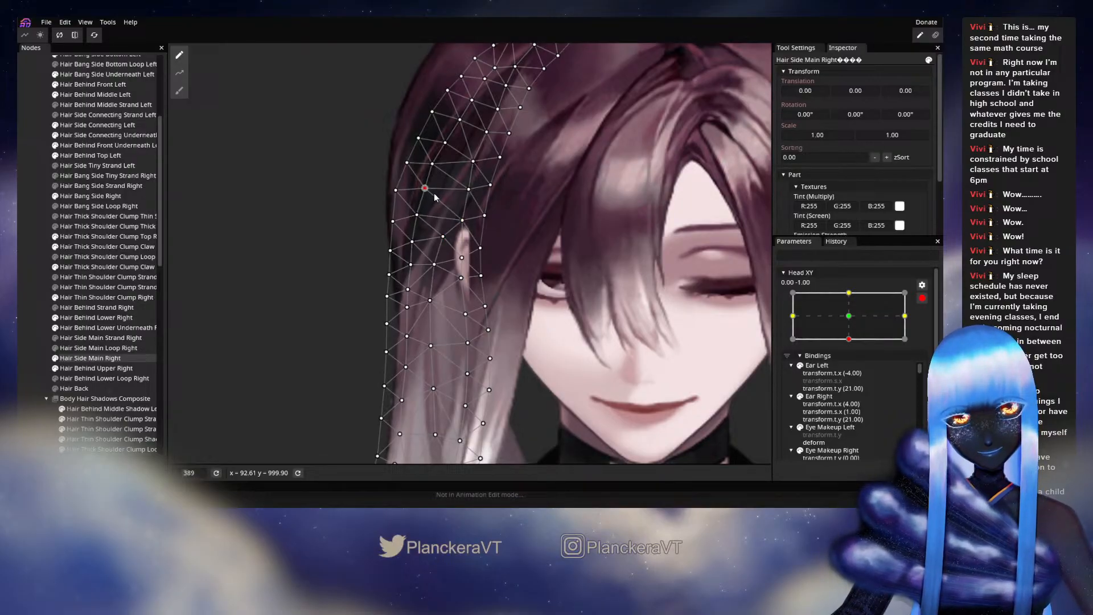
{"action": "left_click_drag", "start_coordinate": [430, 165], "coordinate": [432, 167]}
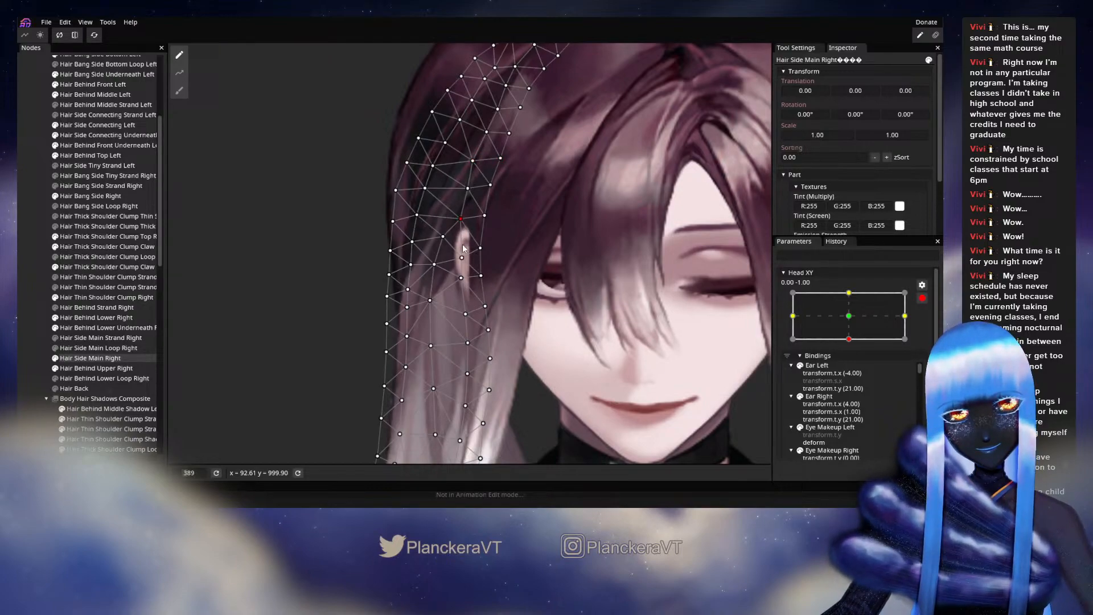
{"action": "left_click_drag", "start_coordinate": [439, 236], "coordinate": [440, 238]}
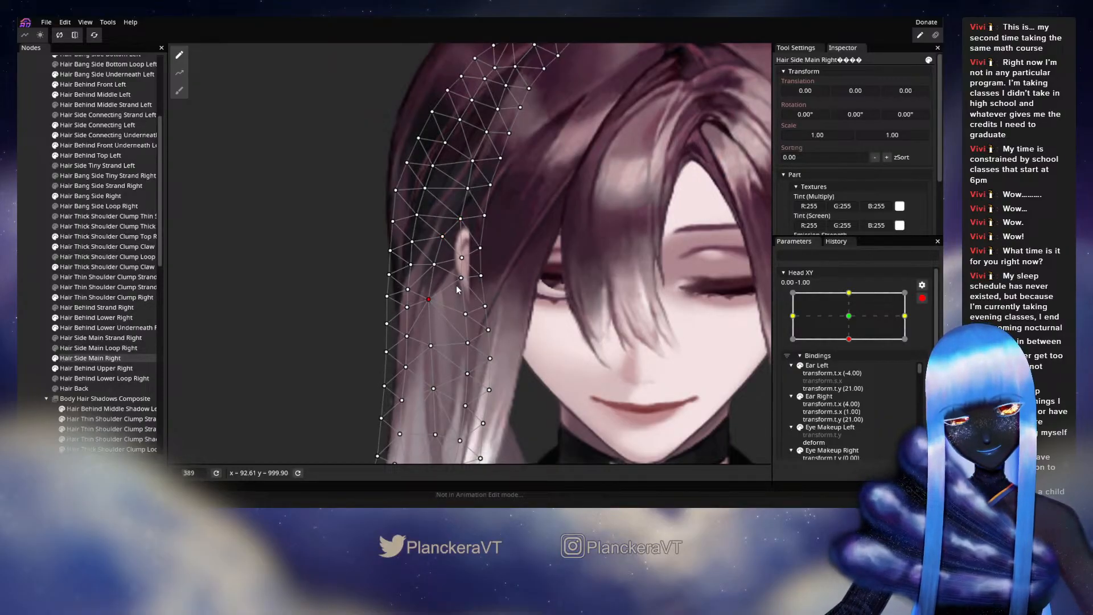
{"action": "left_click_drag", "start_coordinate": [465, 257], "coordinate": [464, 253]}
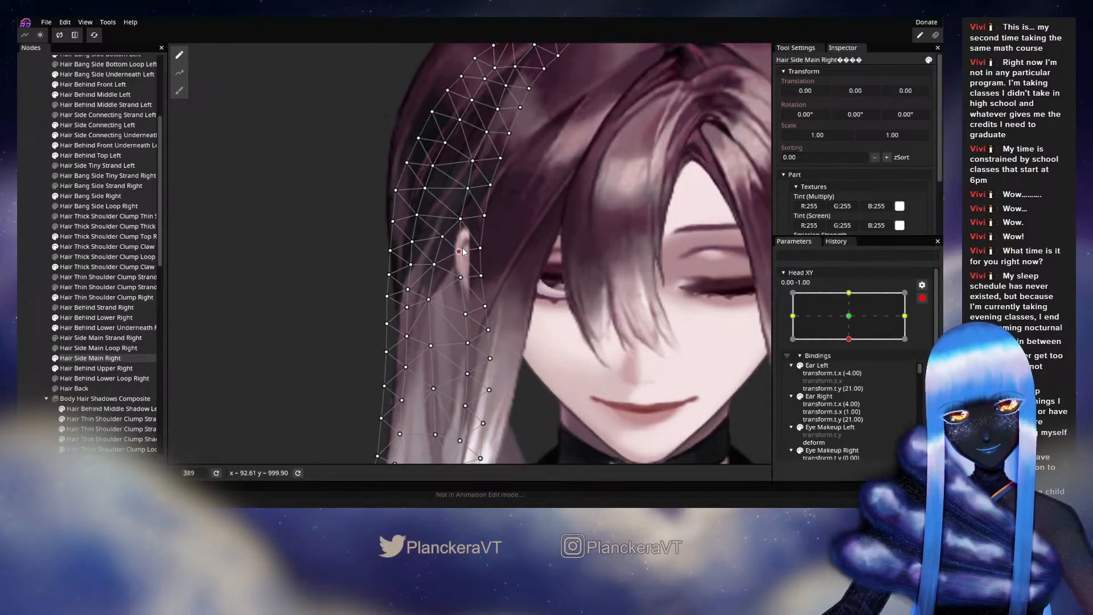
{"action": "left_click_drag", "start_coordinate": [470, 326], "coordinate": [495, 221]}
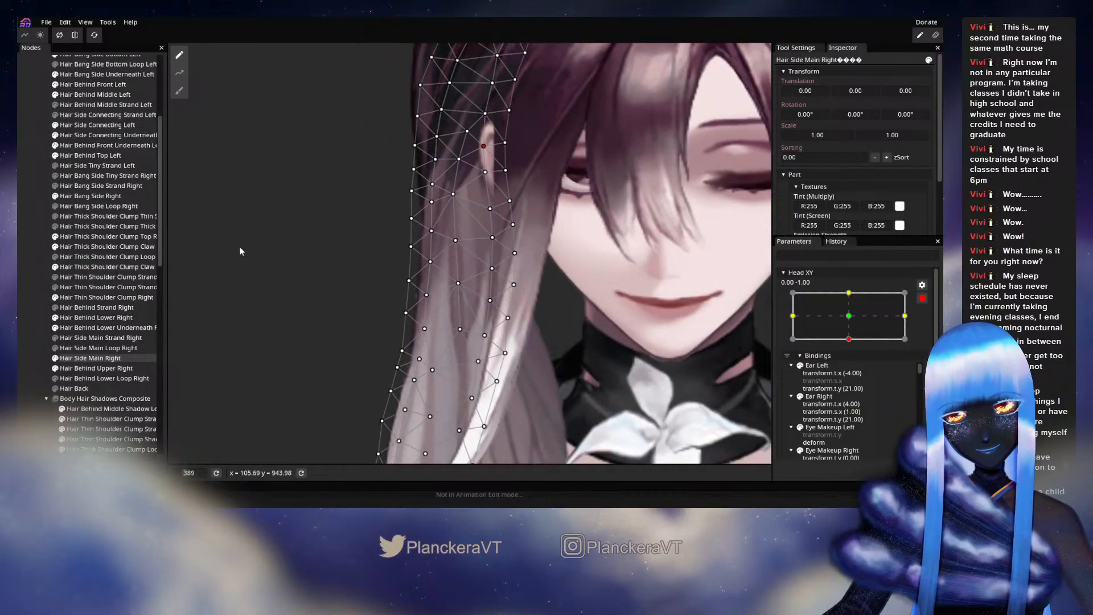
{"action": "left_click", "coordinate": [36, 296]}
- Preview the side hair by scrubbing disarmed Head XY around head-down, and re-arm it at 0.00 -1.00
{"action": "scroll", "coordinate": [546, 337], "scroll_direction": "down", "scroll_amount": 5}
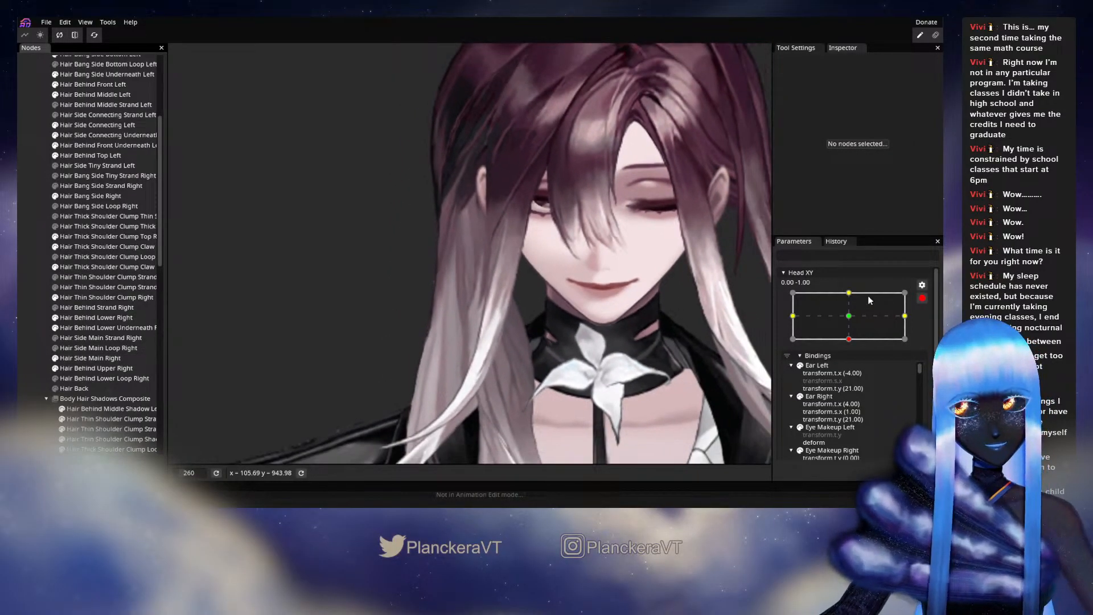
{"action": "left_click", "coordinate": [922, 298]}
{"action": "mouse_move", "coordinate": [851, 368]}
{"action": "left_mouse_down"}
{"action": "mouse_move", "coordinate": [853, 344]}
{"action": "mouse_move", "coordinate": [853, 369]}
{"action": "left_mouse_up"}
{"action": "left_click", "coordinate": [928, 326]}
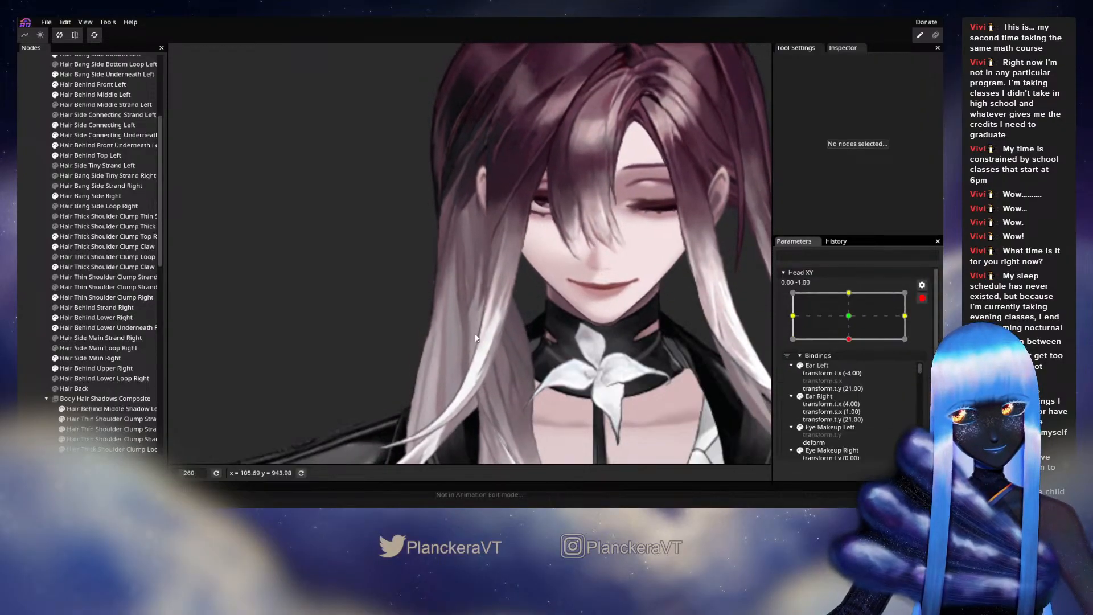
- Reposition the middle vertices of Hair Side Main Right from below the ear down to collar level, and deselect the part
{"action": "scroll", "coordinate": [490, 336], "scroll_direction": "up", "scroll_amount": 4}
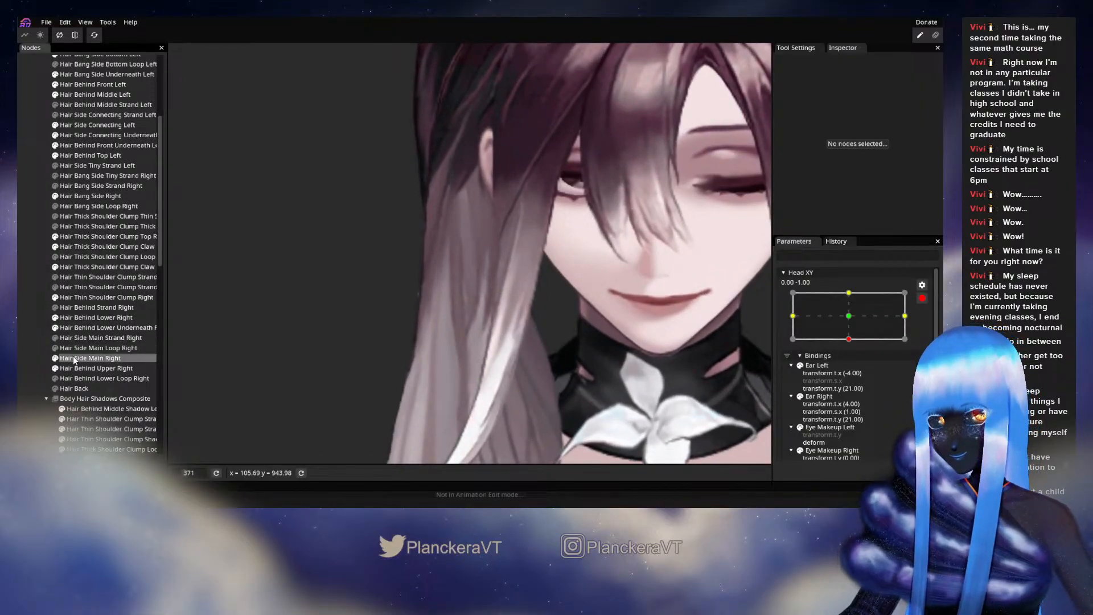
{"action": "left_click", "coordinate": [73, 356]}
{"action": "scroll", "coordinate": [538, 271], "scroll_direction": "up", "scroll_amount": 2}
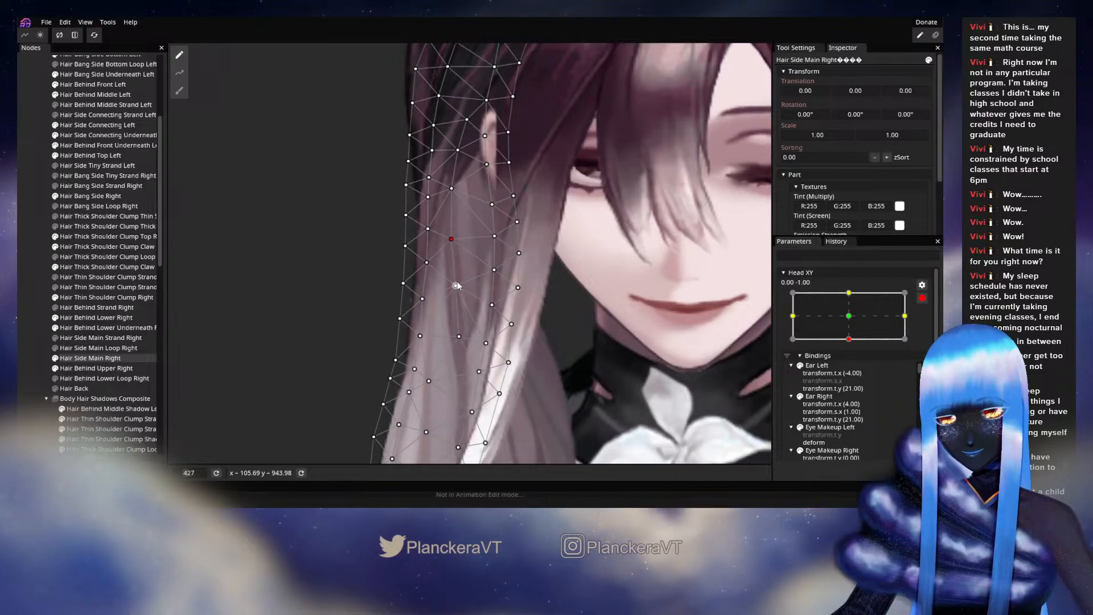
{"action": "left_click_drag", "start_coordinate": [458, 345], "coordinate": [484, 315]}
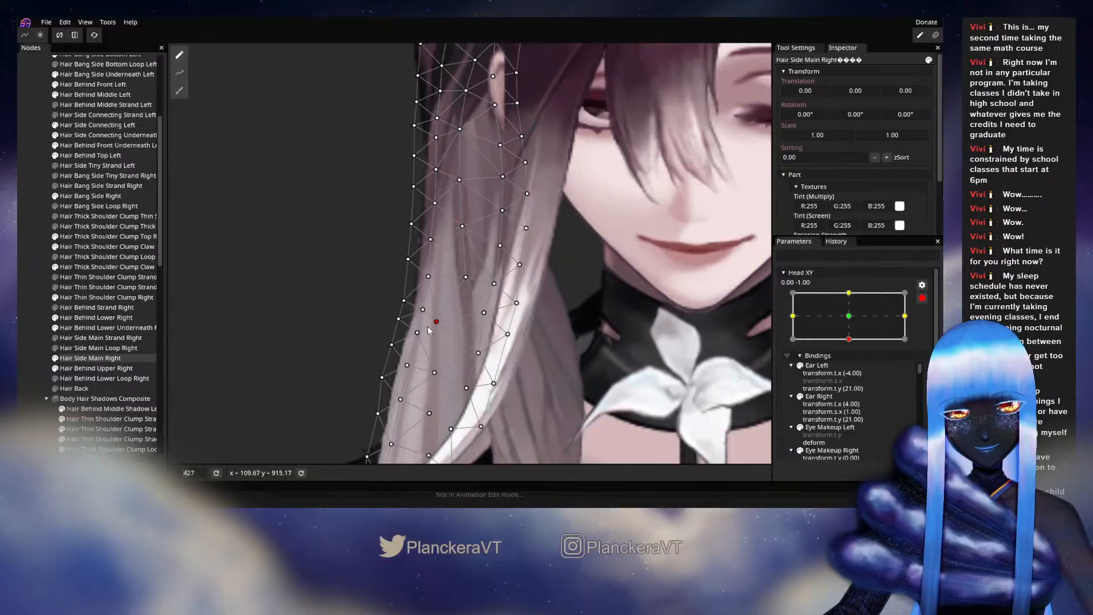
{"action": "left_click", "coordinate": [30, 285]}
{"action": "scroll", "coordinate": [519, 336], "scroll_direction": "down", "scroll_amount": 2}
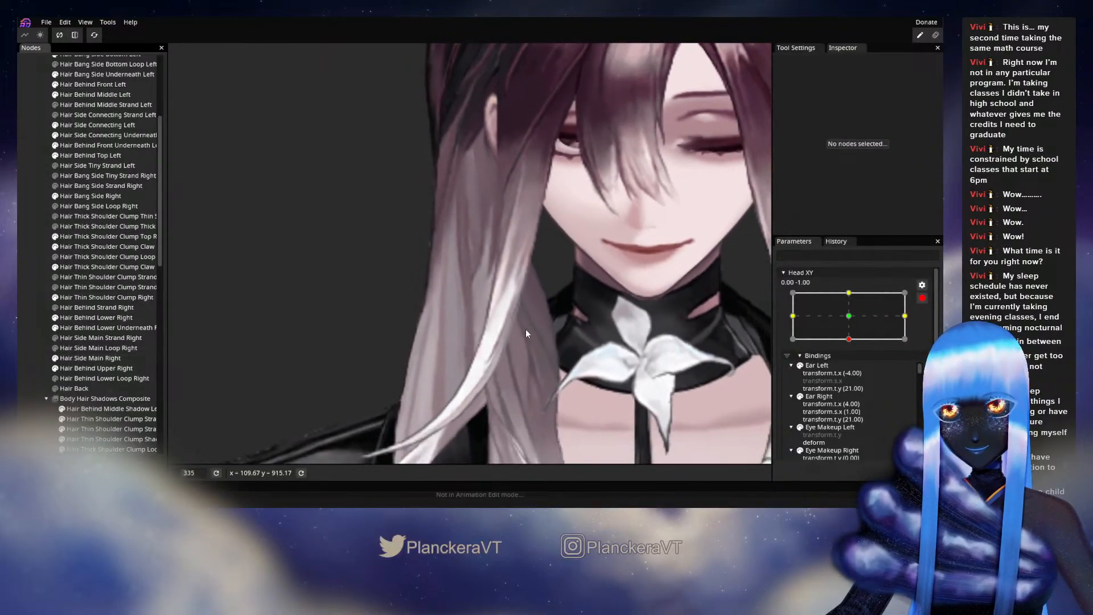
- Check the lower side hair in motion by scrubbing disarmed Head XY from head-down, and re-arm it at 0.00 -1.00
{"action": "scroll", "coordinate": [526, 328], "scroll_direction": "down", "scroll_amount": 3}
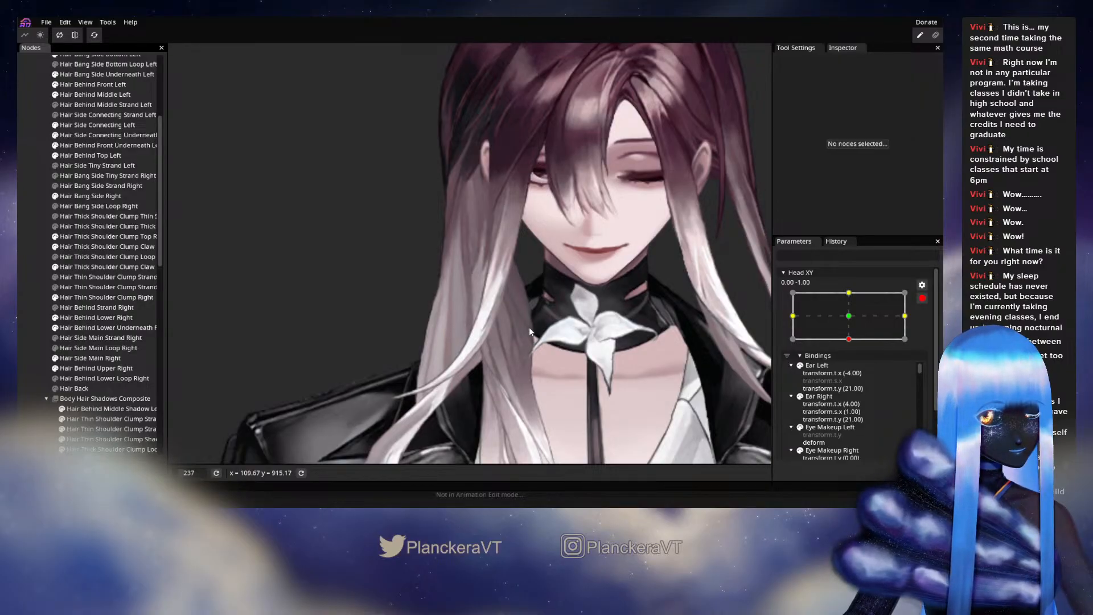
{"action": "scroll", "coordinate": [529, 332], "scroll_direction": "down", "scroll_amount": 1}
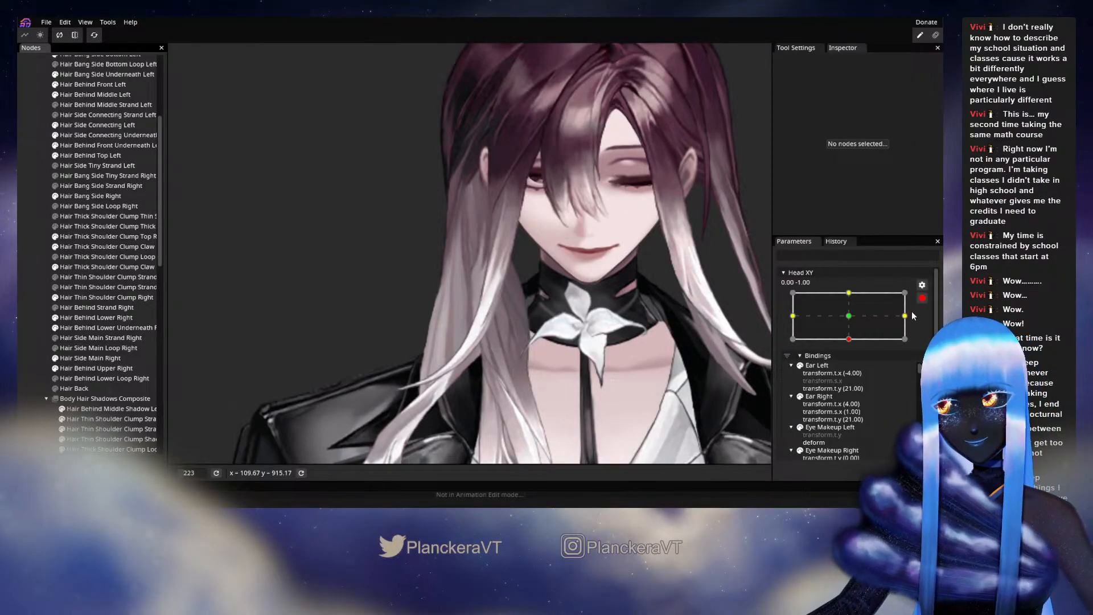
{"action": "left_click", "coordinate": [922, 298]}
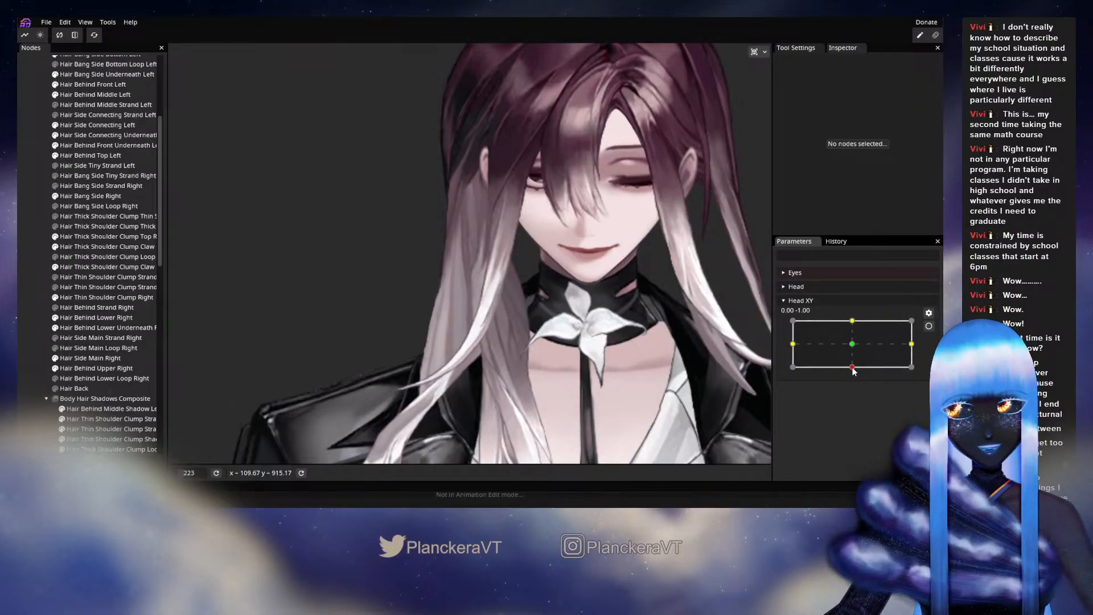
{"action": "mouse_move", "coordinate": [854, 370]}
{"action": "left_mouse_down"}
{"action": "mouse_move", "coordinate": [852, 348]}
{"action": "mouse_move", "coordinate": [845, 366]}
{"action": "left_mouse_up"}
{"action": "left_click", "coordinate": [928, 326]}
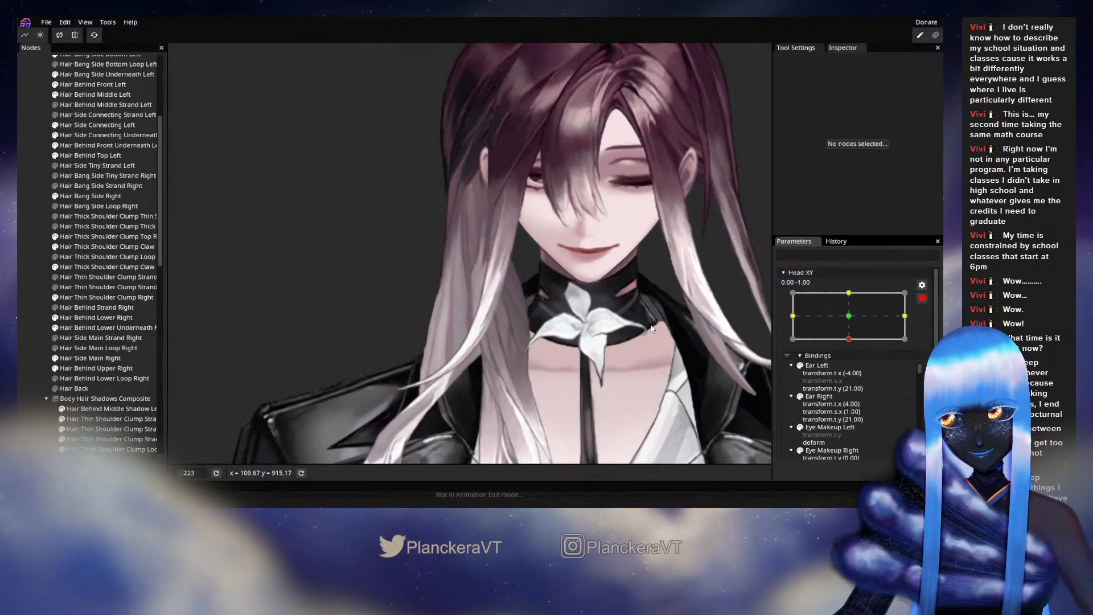
- Nudge the inner vertices of Hair Side Main Right at mouth and chin level, and deselect the part
{"action": "scroll", "coordinate": [497, 347], "scroll_direction": "up", "scroll_amount": 5}
{"action": "left_click", "coordinate": [90, 358]}
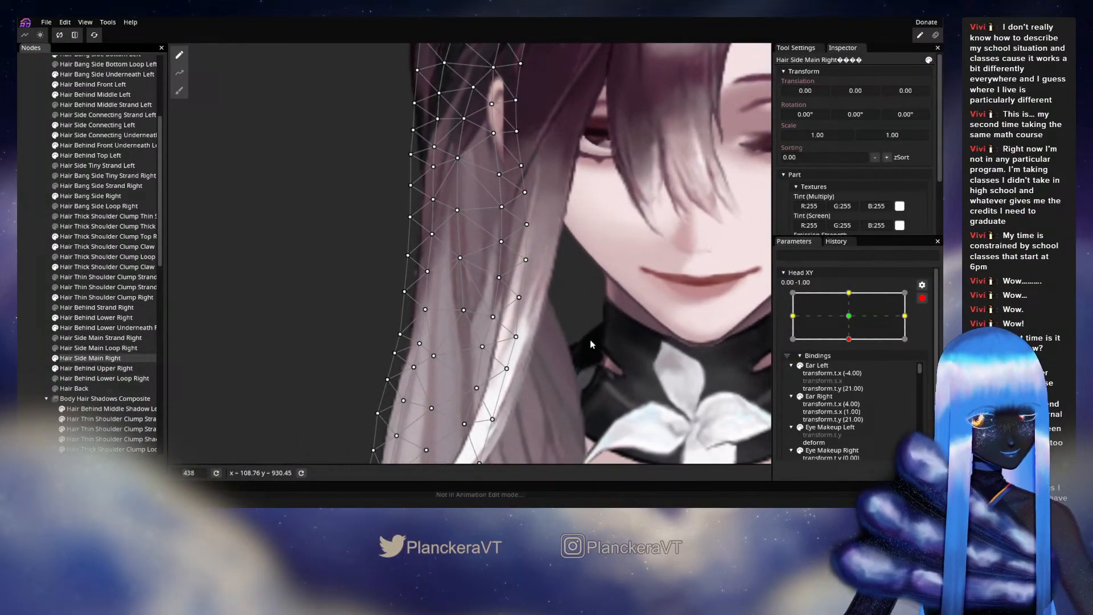
{"action": "mouse_move", "coordinate": [491, 312]}
{"action": "left_mouse_down"}
{"action": "mouse_move", "coordinate": [499, 239]}
{"action": "mouse_move", "coordinate": [488, 296]}
{"action": "left_mouse_up"}
{"action": "left_click", "coordinate": [496, 266]}
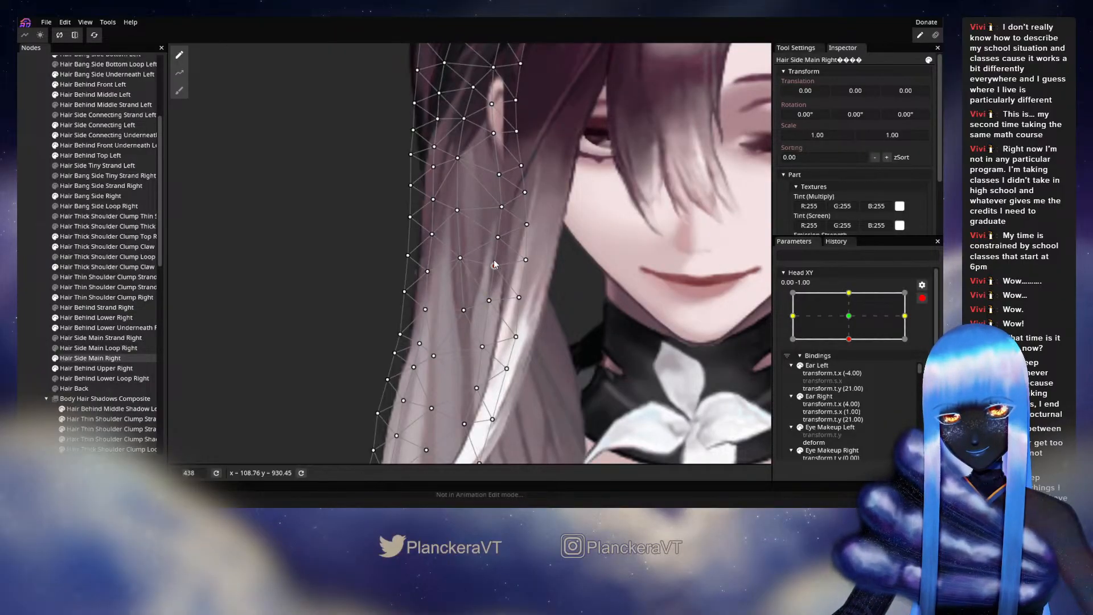
{"action": "left_click", "coordinate": [32, 265]}
- Preview the whole hair by scrubbing disarmed Head XY between head-down and the centre, and re-arm it at 0.00 -1.00
{"action": "scroll", "coordinate": [599, 361], "scroll_direction": "down", "scroll_amount": 4}
{"action": "scroll", "coordinate": [594, 362], "scroll_direction": "down", "scroll_amount": 4}
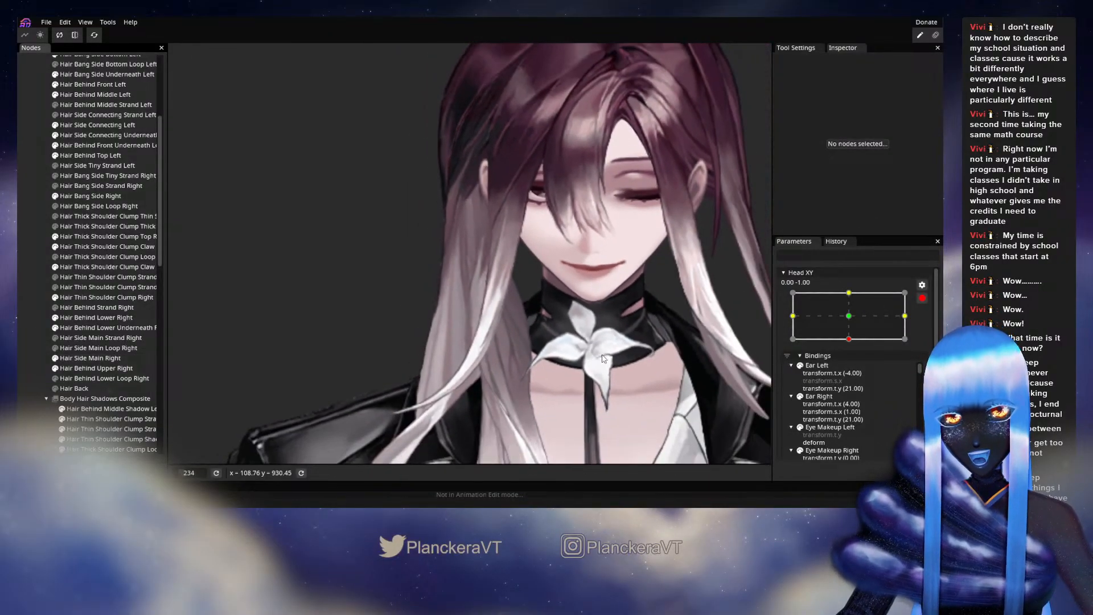
{"action": "left_click", "coordinate": [923, 297]}
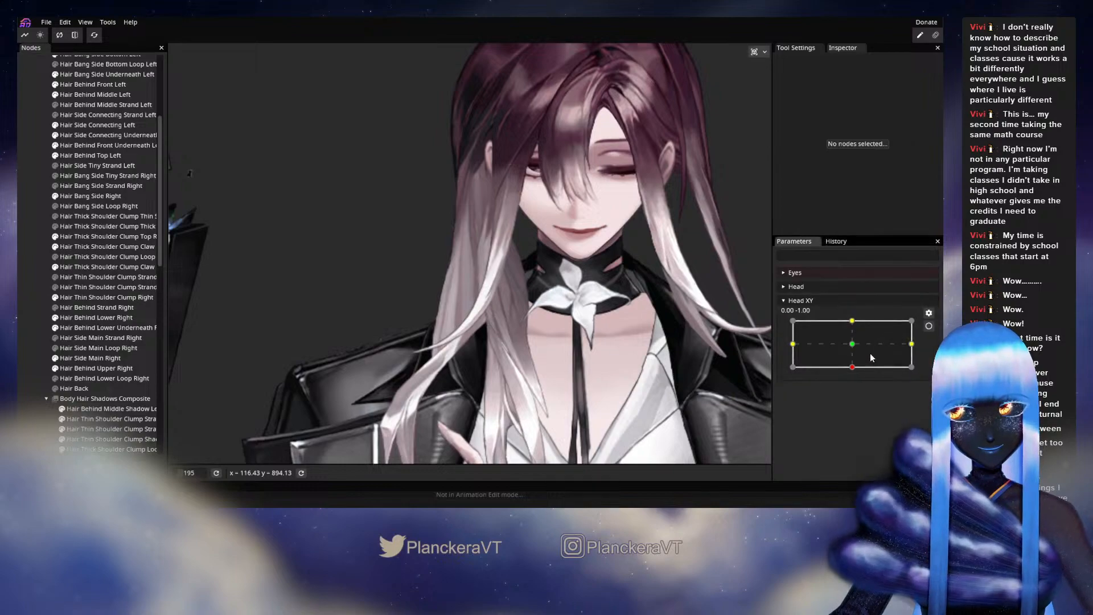
{"action": "left_click_drag", "start_coordinate": [848, 367], "coordinate": [858, 348]}
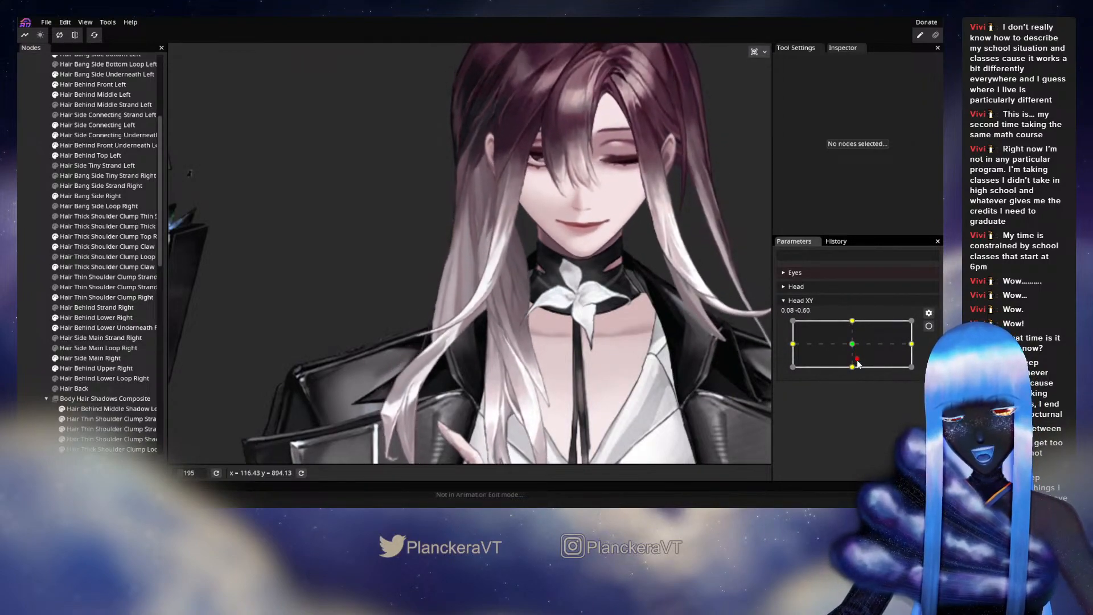
{"action": "left_click", "coordinate": [928, 325]}
- Reselect Hair Side Main Right, refine its inner and middle vertices from mouth level down to the collar, and deselect it
{"action": "scroll", "coordinate": [494, 286], "scroll_direction": "up", "scroll_amount": 1}
{"action": "scroll", "coordinate": [494, 281], "scroll_direction": "up", "scroll_amount": 5}
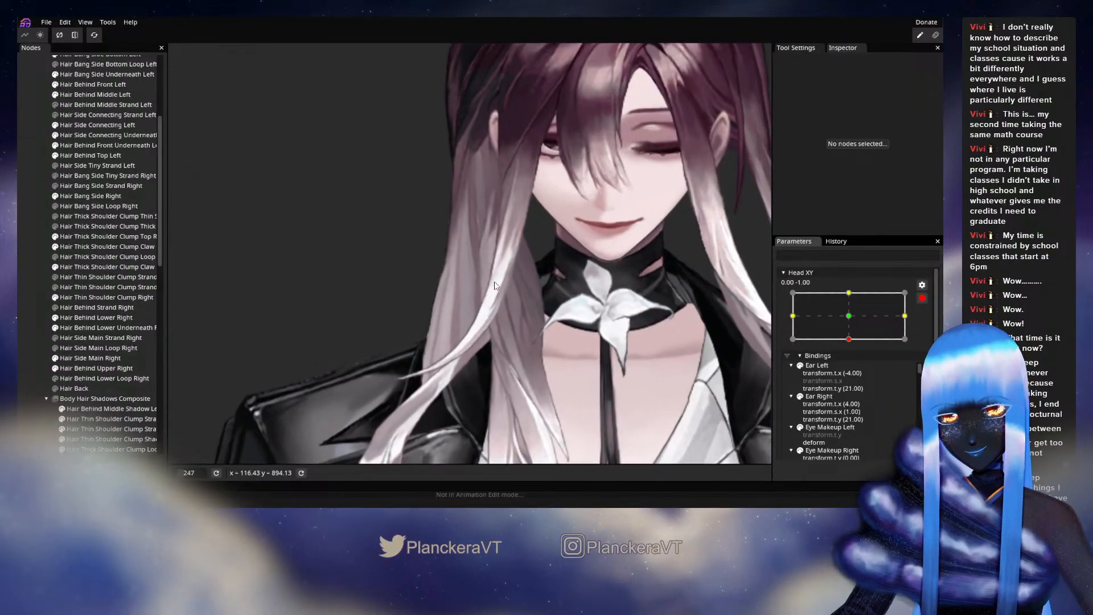
{"action": "left_click", "coordinate": [91, 358]}
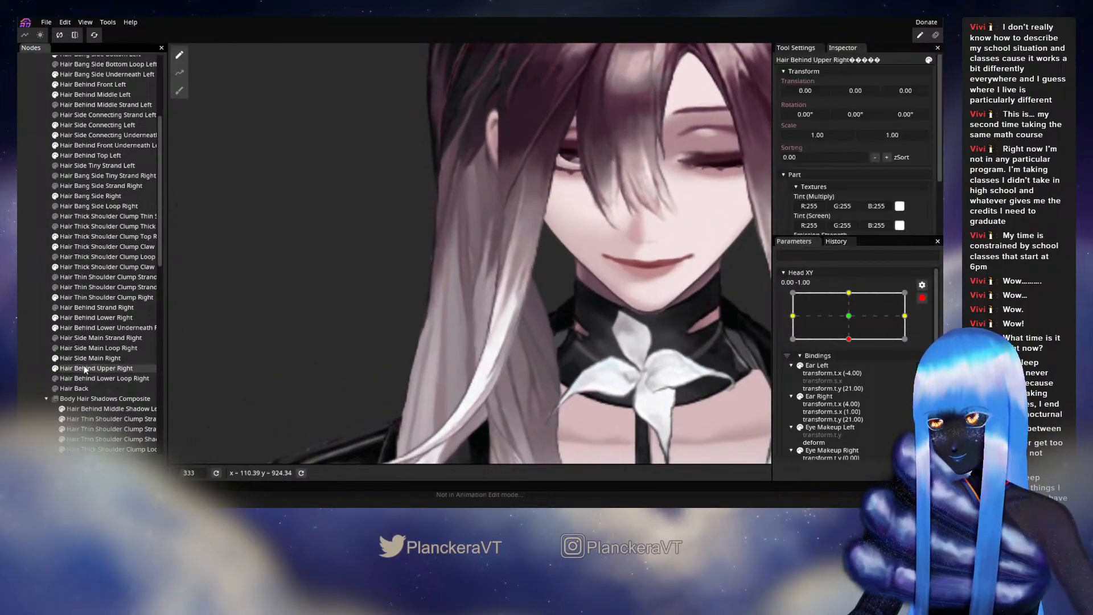
{"action": "scroll", "coordinate": [470, 295], "scroll_direction": "up", "scroll_amount": 2}
{"action": "left_click_drag", "start_coordinate": [467, 250], "coordinate": [481, 340]}
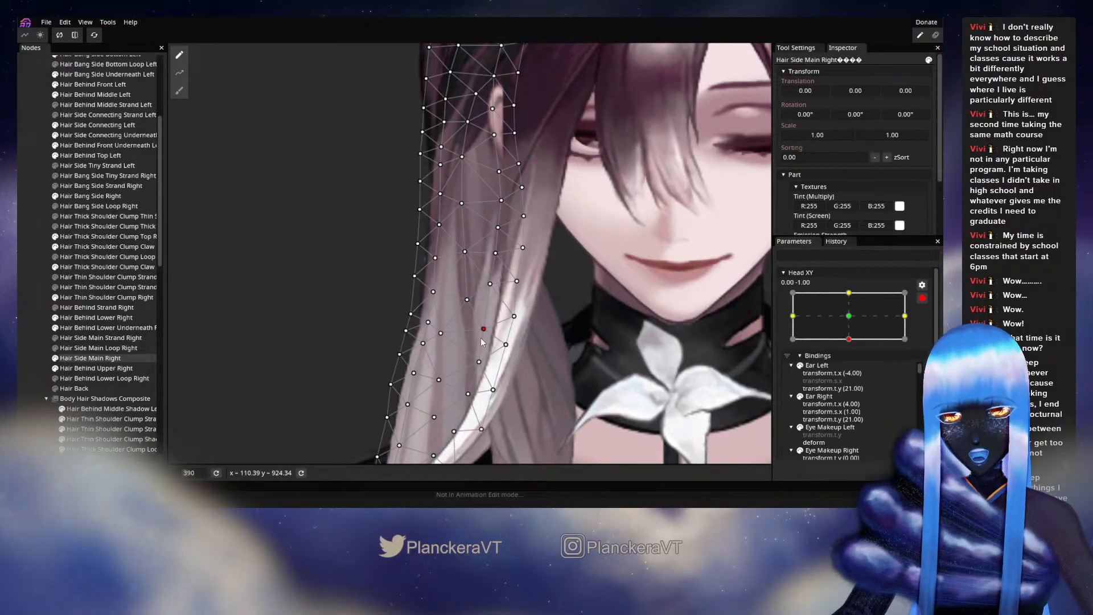
{"action": "left_click", "coordinate": [490, 286]}
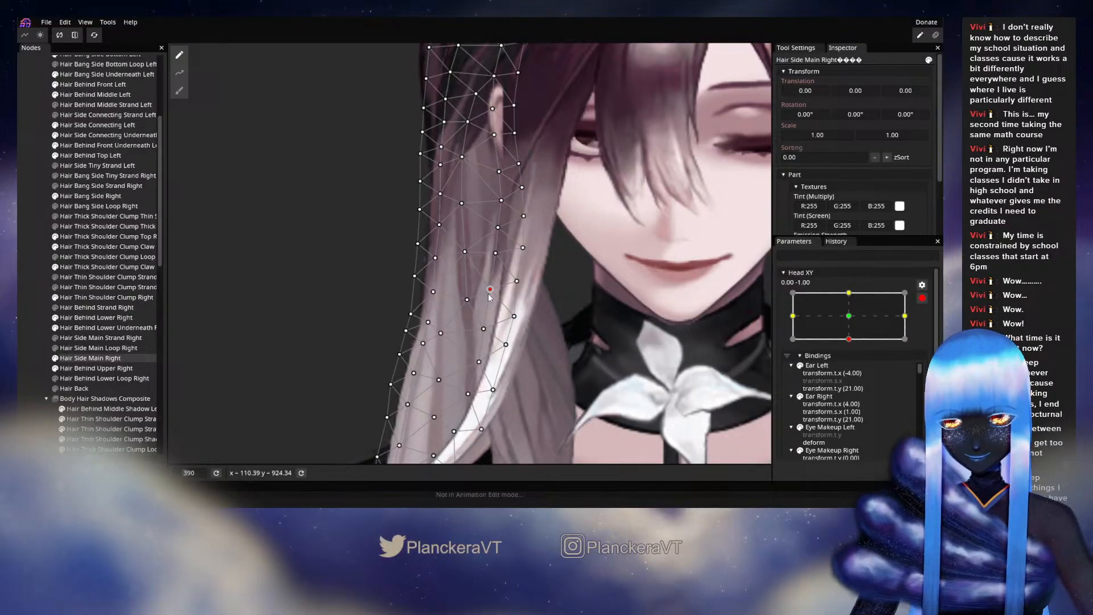
{"action": "left_click", "coordinate": [495, 257]}
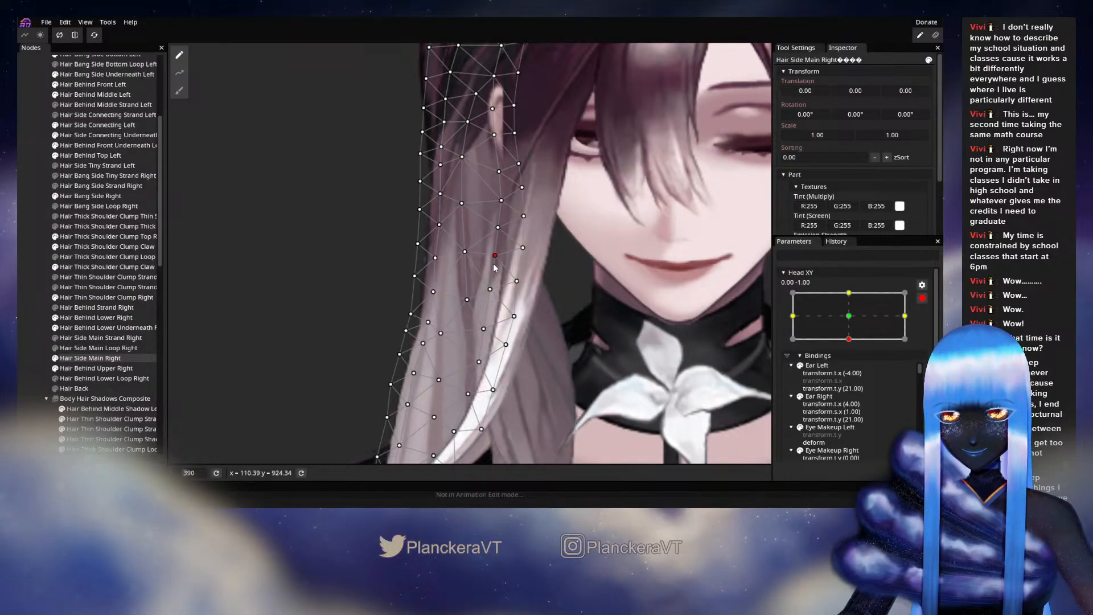
{"action": "left_click_drag", "start_coordinate": [493, 266], "coordinate": [494, 265]}
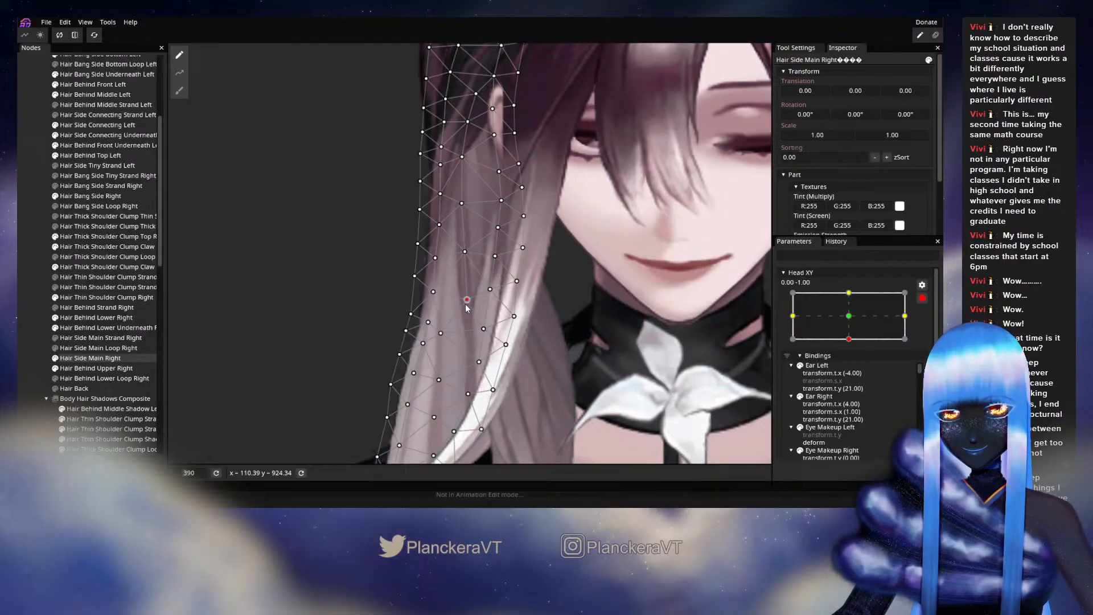
{"action": "left_click", "coordinate": [43, 313]}
- Test the refined side hair by scrubbing disarmed Head XY from head-down, and re-arm it at 0.00 -1.00
{"action": "scroll", "coordinate": [527, 354], "scroll_direction": "down", "scroll_amount": 3}
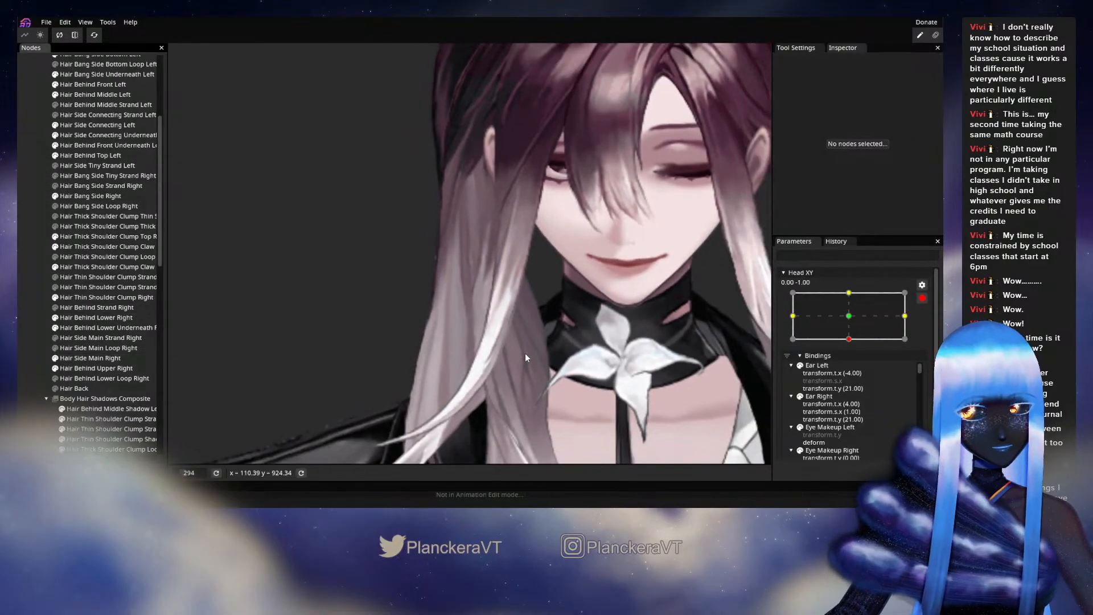
{"action": "scroll", "coordinate": [524, 353], "scroll_direction": "down", "scroll_amount": 2}
{"action": "left_click", "coordinate": [922, 298]}
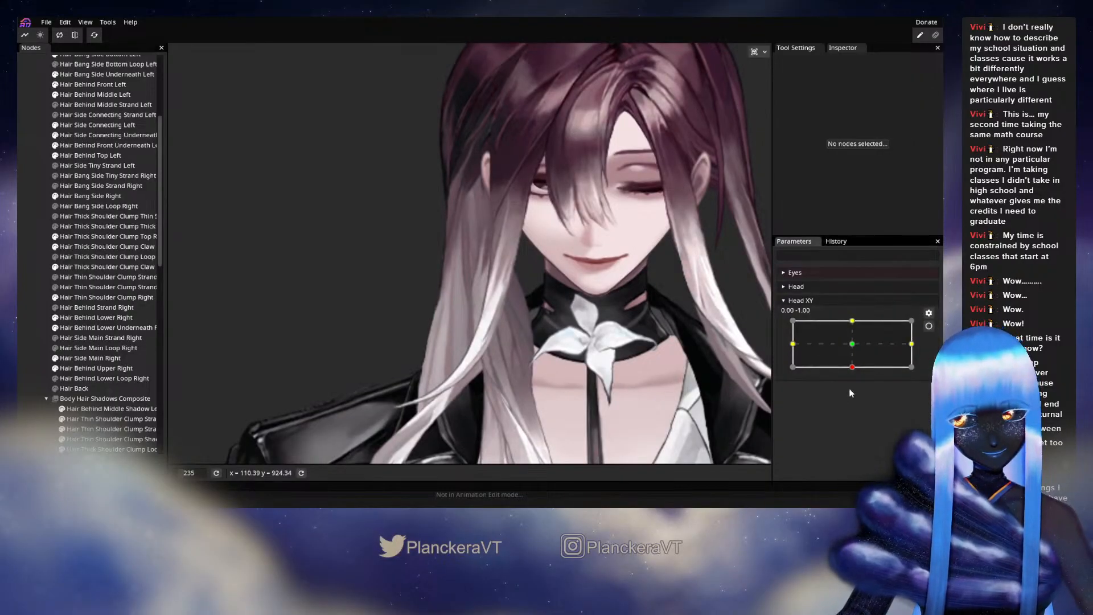
{"action": "mouse_move", "coordinate": [852, 370]}
{"action": "left_mouse_down"}
{"action": "mouse_move", "coordinate": [851, 359]}
{"action": "mouse_move", "coordinate": [851, 369]}
{"action": "left_mouse_up"}
{"action": "left_click", "coordinate": [928, 325]}
- Shift the inner vertices of Hair Side Main Right from the earlobe down to chin level, plus the middle vertex beside the chin
{"action": "scroll", "coordinate": [478, 289], "scroll_direction": "up", "scroll_amount": 3}
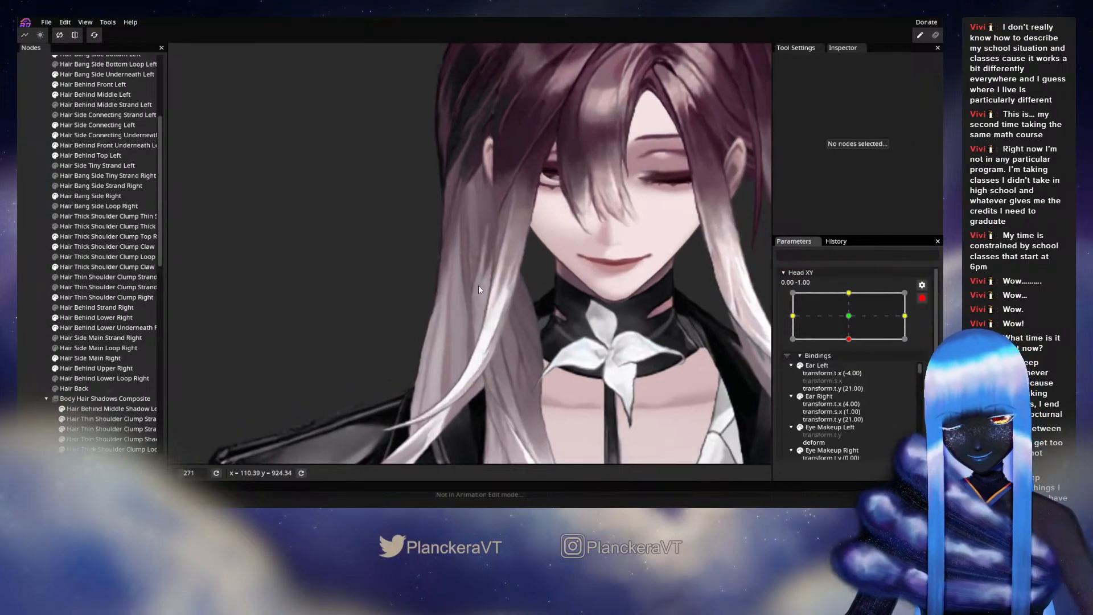
{"action": "scroll", "coordinate": [478, 289], "scroll_direction": "up", "scroll_amount": 3}
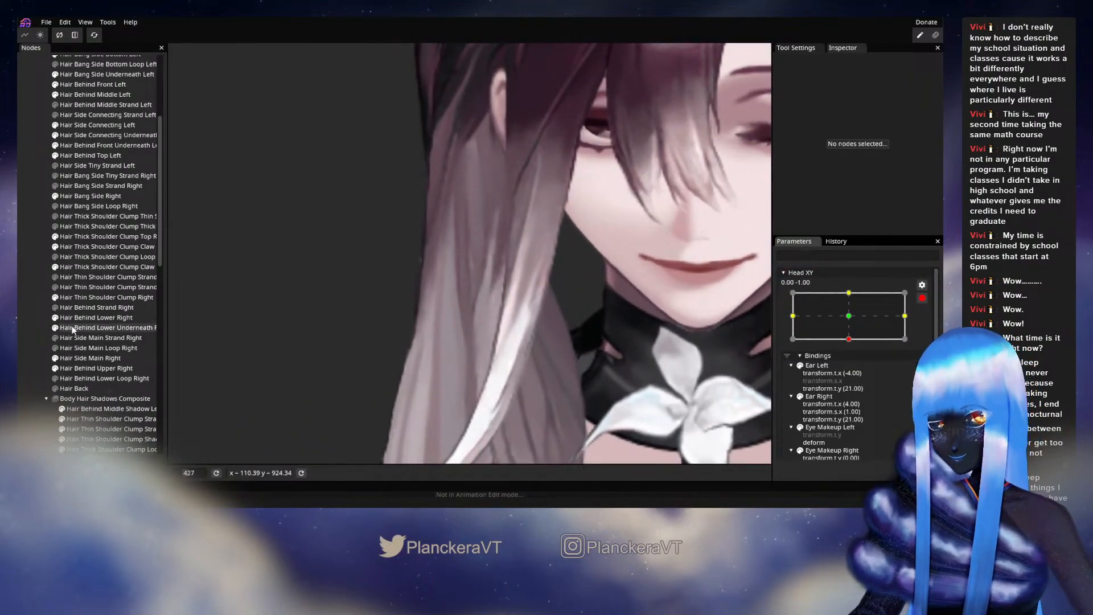
{"action": "left_click", "coordinate": [73, 359]}
{"action": "scroll", "coordinate": [504, 196], "scroll_direction": "up", "scroll_amount": 1}
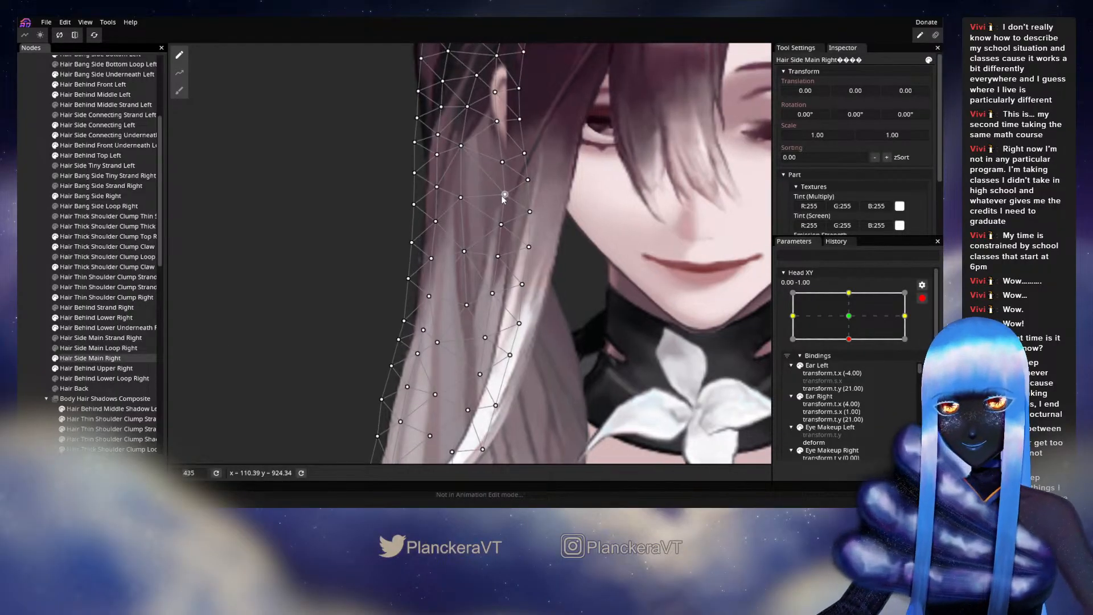
{"action": "left_click_drag", "start_coordinate": [504, 196], "coordinate": [504, 159]}
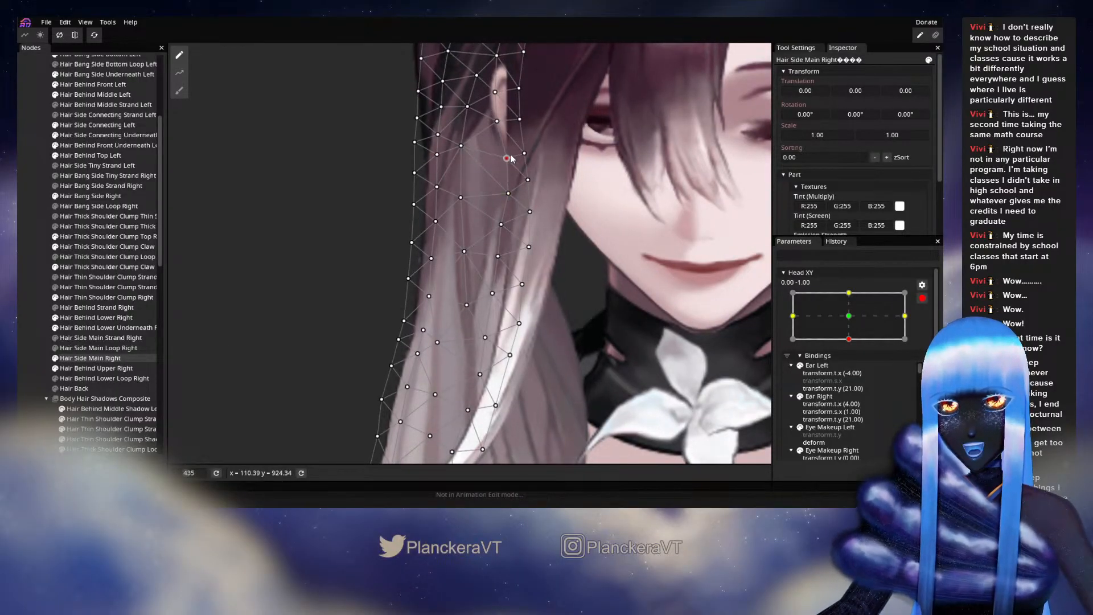
{"action": "left_click_drag", "start_coordinate": [497, 121], "coordinate": [499, 119]}
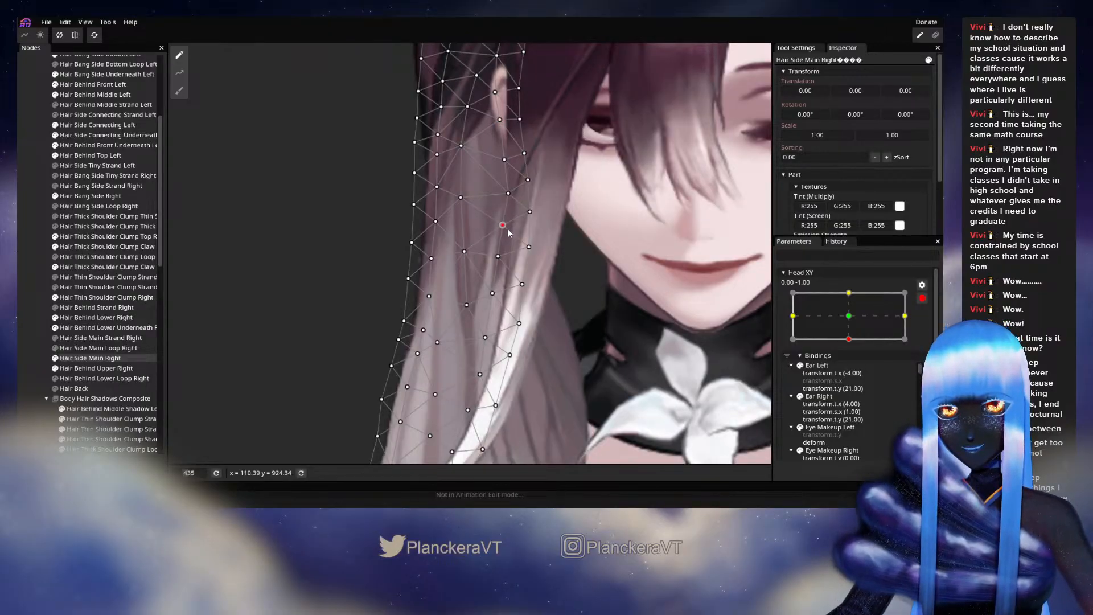
{"action": "left_click", "coordinate": [493, 293]}
{"action": "left_click_drag", "start_coordinate": [466, 305], "coordinate": [466, 311]}
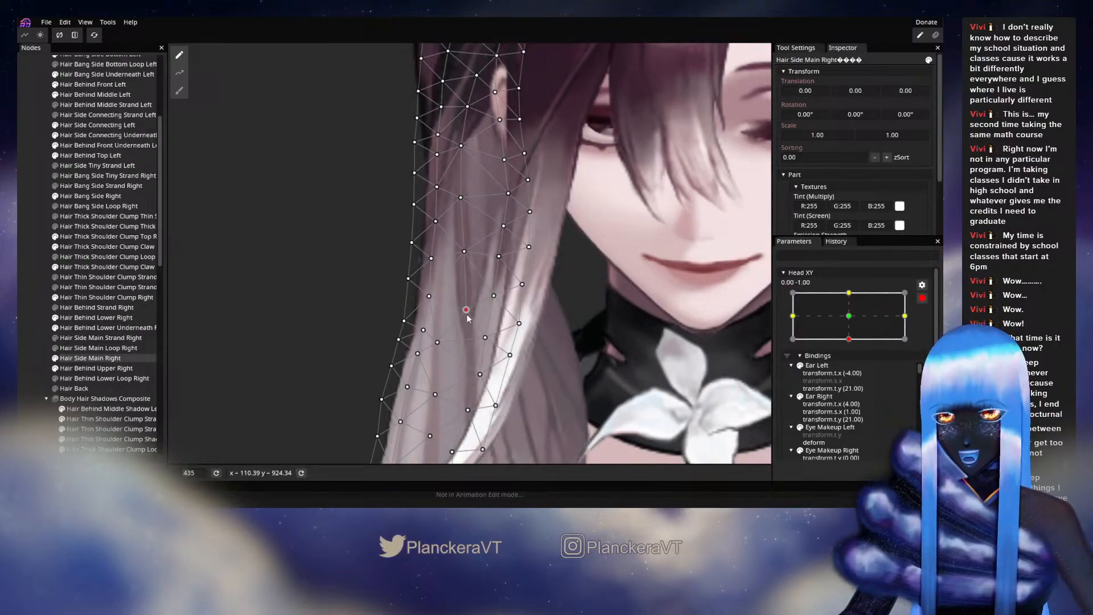
- Shift the inner-edge vertices of Hair Side Main Right beside the collar and shoulder, and deselect the mesh
{"action": "left_click_drag", "start_coordinate": [468, 318], "coordinate": [518, 349]}
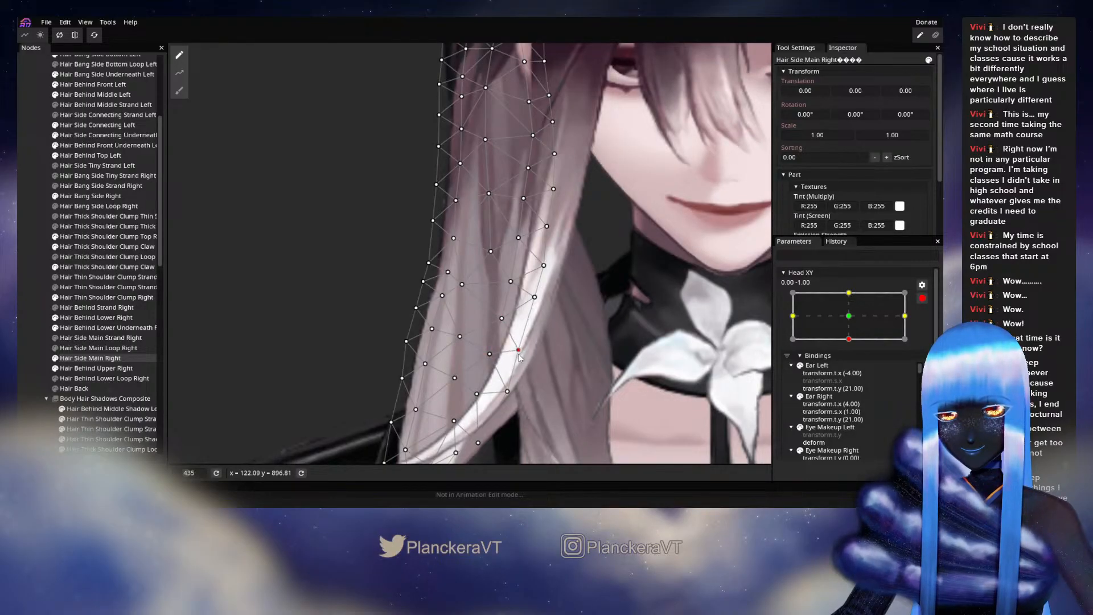
{"action": "left_click_drag", "start_coordinate": [498, 404], "coordinate": [490, 407]}
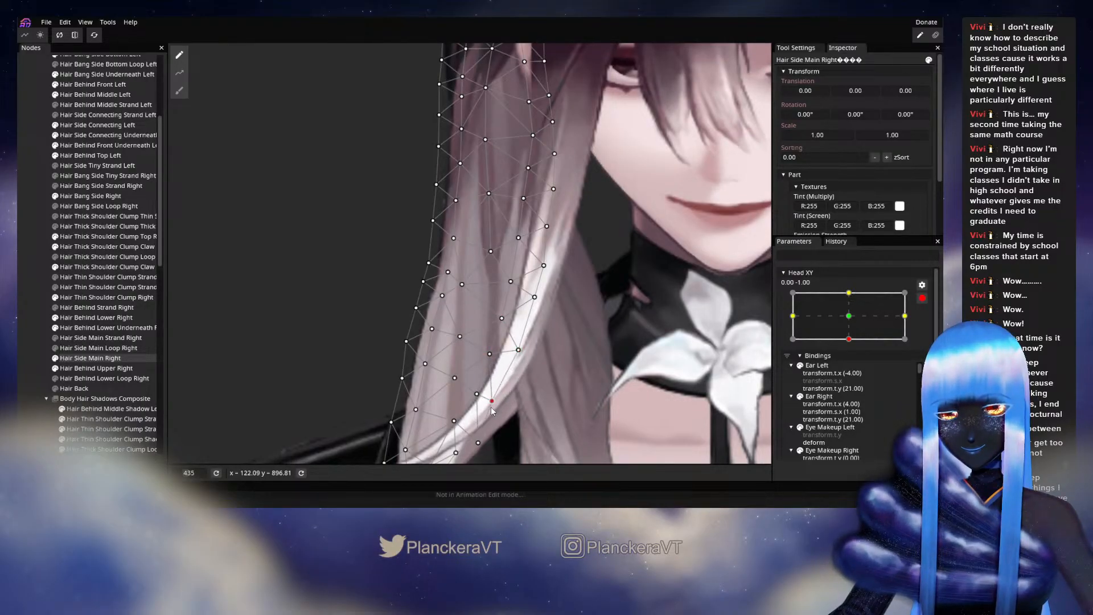
{"action": "left_click", "coordinate": [32, 304]}
{"action": "scroll", "coordinate": [555, 342], "scroll_direction": "down", "scroll_amount": 17}
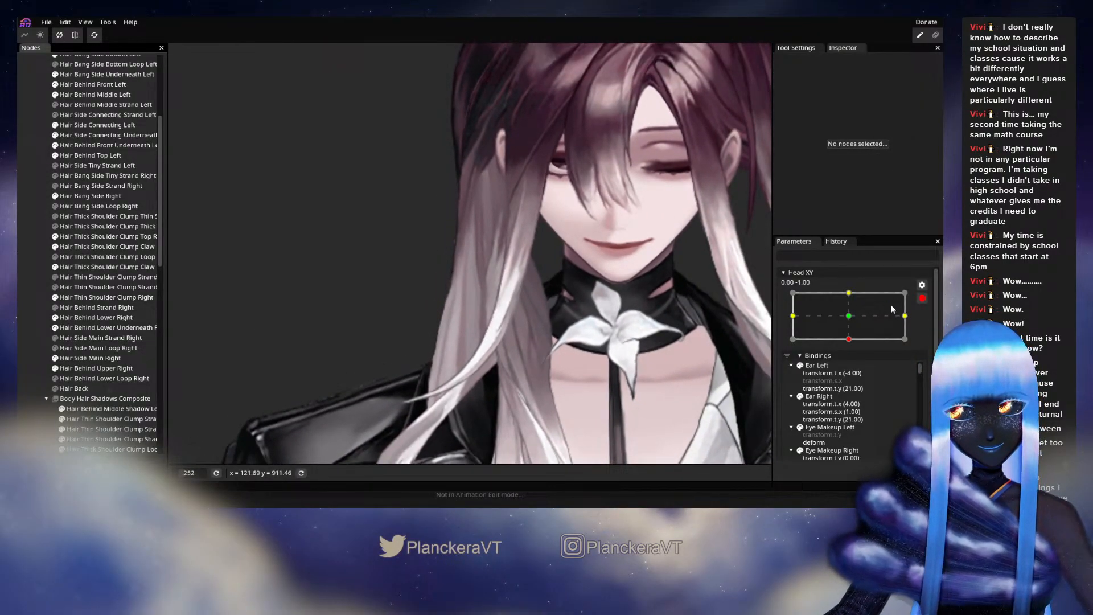
- Preview the lower side hair by scrubbing disarmed Head XY from head-down, and re-arm it at 0.00 -1.00
{"action": "left_click", "coordinate": [922, 298]}
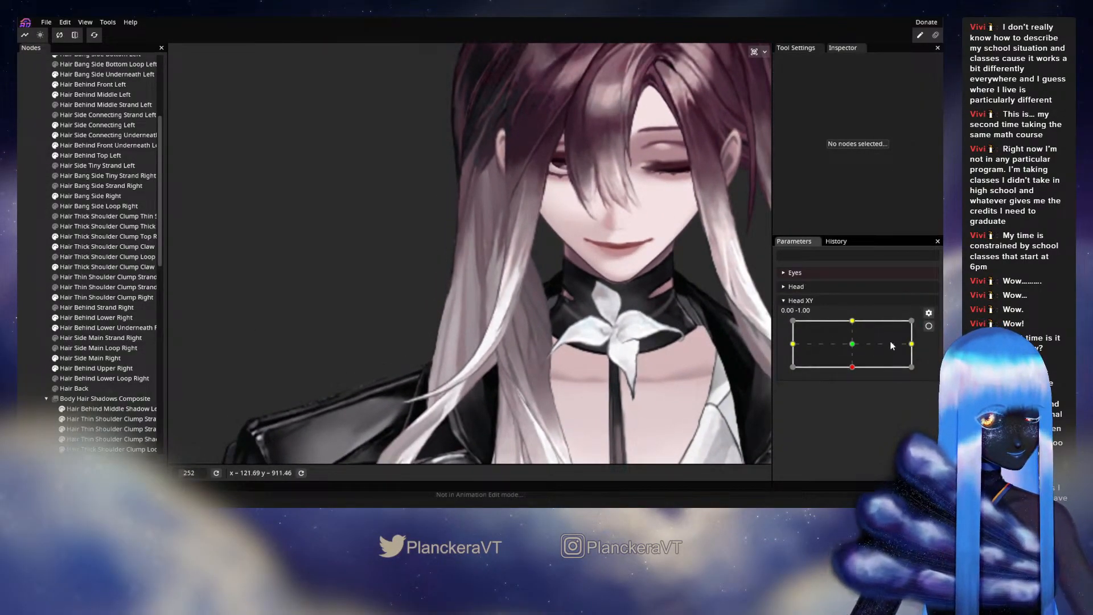
{"action": "mouse_move", "coordinate": [852, 367]}
{"action": "left_mouse_down"}
{"action": "mouse_move", "coordinate": [851, 348]}
{"action": "mouse_move", "coordinate": [852, 365]}
{"action": "left_mouse_up"}
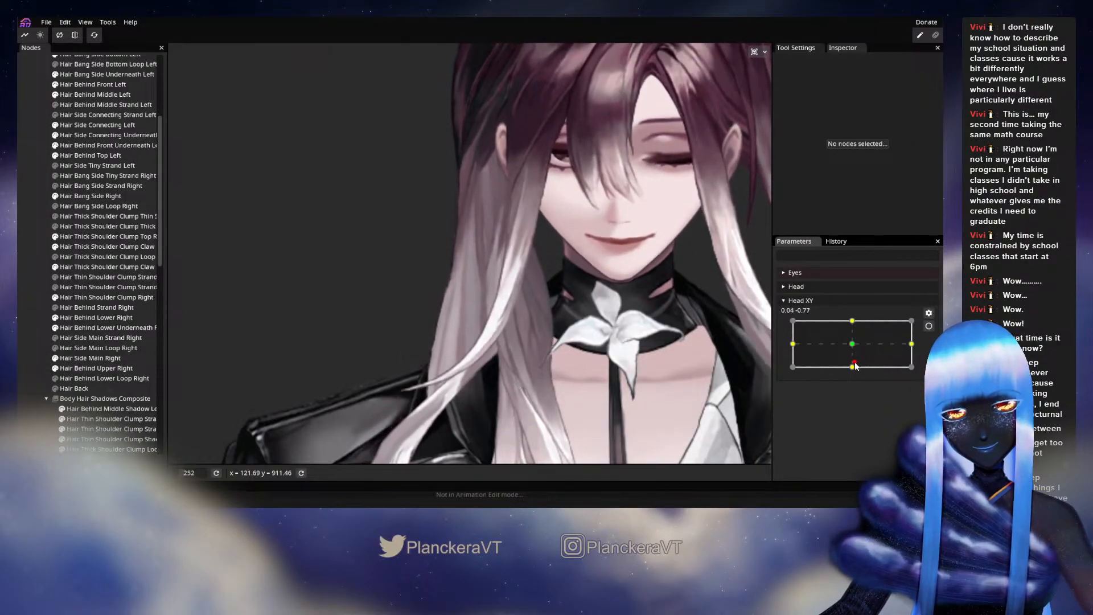
{"action": "left_click", "coordinate": [928, 327]}
- Reselect Hair Side Main Right, nudge its middle vertex just behind the earlobe, and deselect it
{"action": "scroll", "coordinate": [519, 300], "scroll_direction": "up", "scroll_amount": 5}
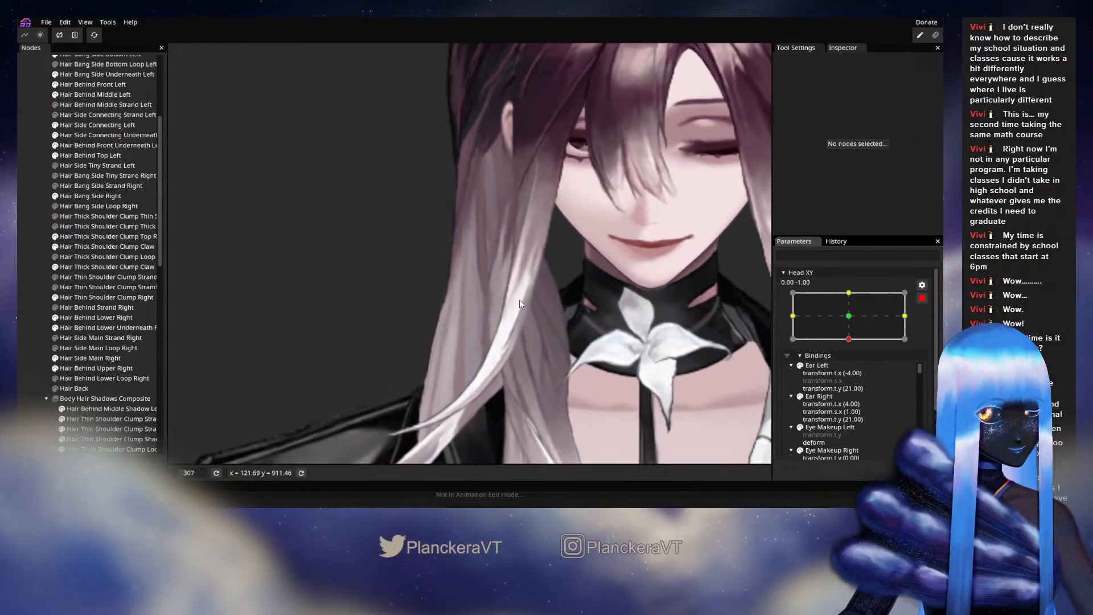
{"action": "scroll", "coordinate": [519, 298], "scroll_direction": "up", "scroll_amount": 2}
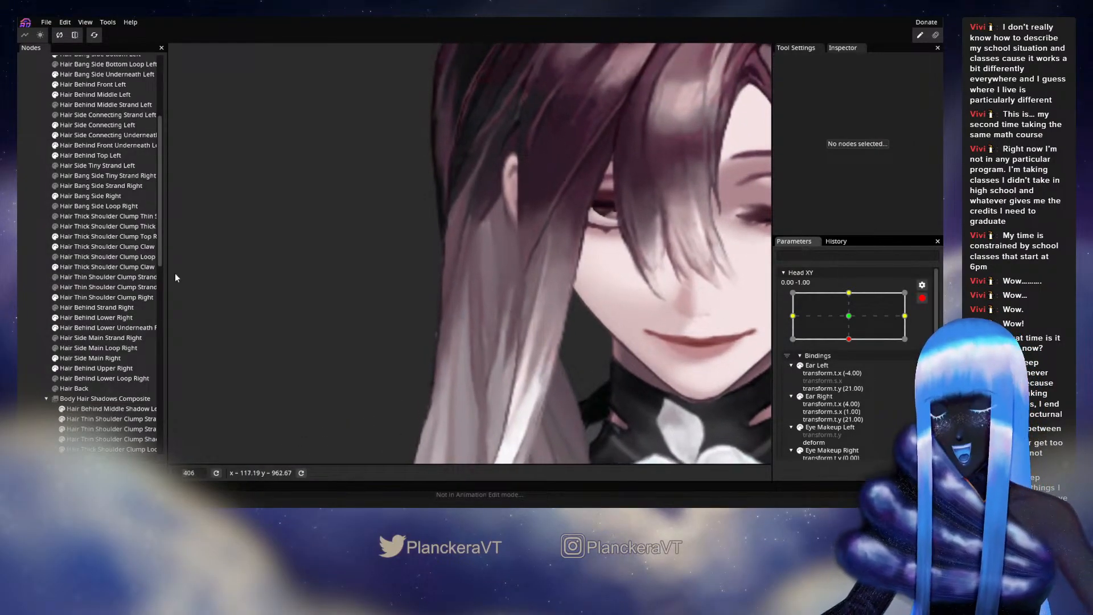
{"action": "left_click", "coordinate": [95, 367]}
{"action": "left_click", "coordinate": [528, 264]}
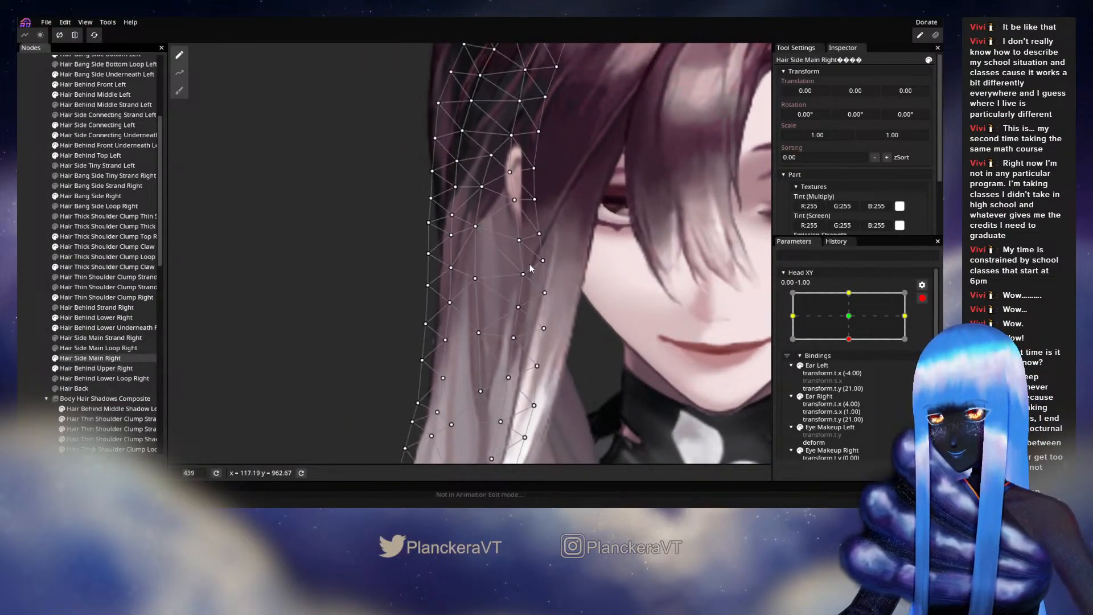
{"action": "scroll", "coordinate": [507, 248], "scroll_direction": "up", "scroll_amount": 3}
{"action": "left_click_drag", "start_coordinate": [477, 230], "coordinate": [479, 237]}
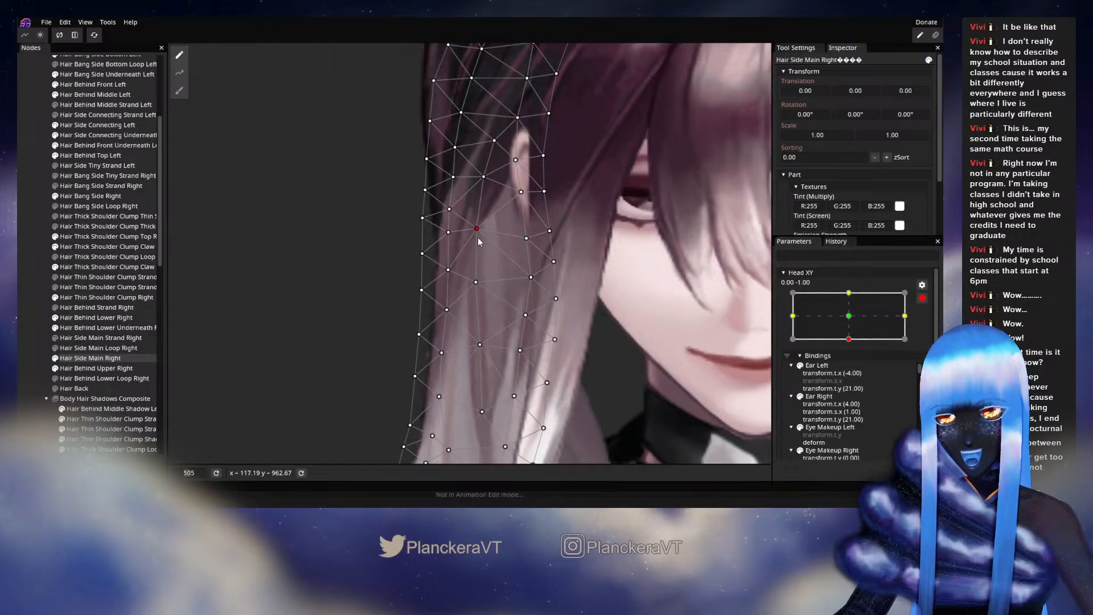
{"action": "left_click_drag", "start_coordinate": [480, 235], "coordinate": [479, 237]}
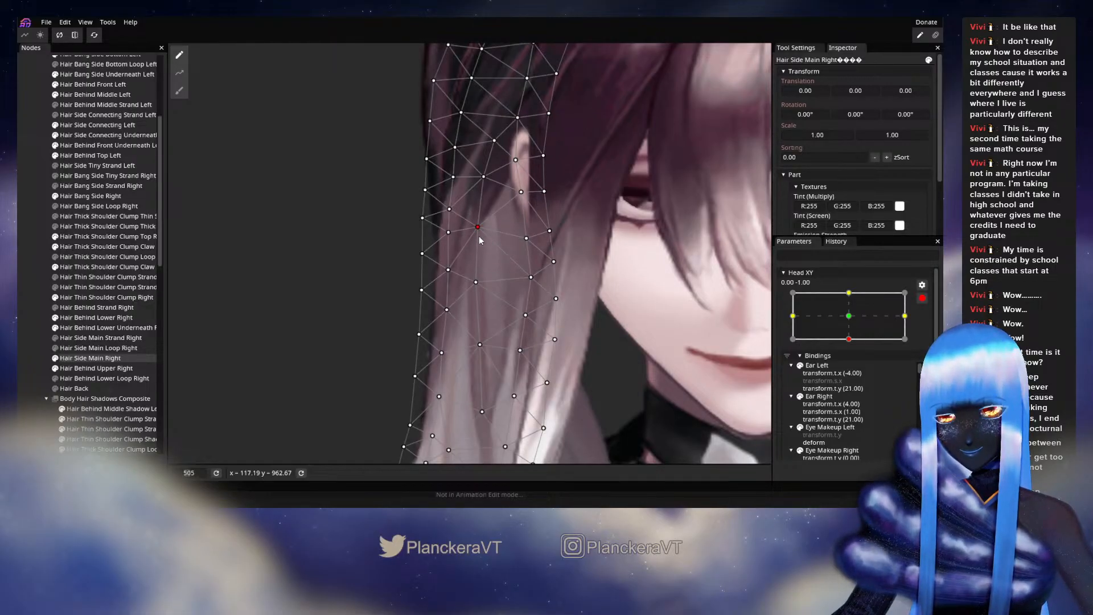
{"action": "left_click", "coordinate": [35, 321]}
- Check the hair beside the ear by scrubbing disarmed Head XY around head-down, and re-arm it at 0.00 -1.00
{"action": "scroll", "coordinate": [605, 337], "scroll_direction": "down", "scroll_amount": 2}
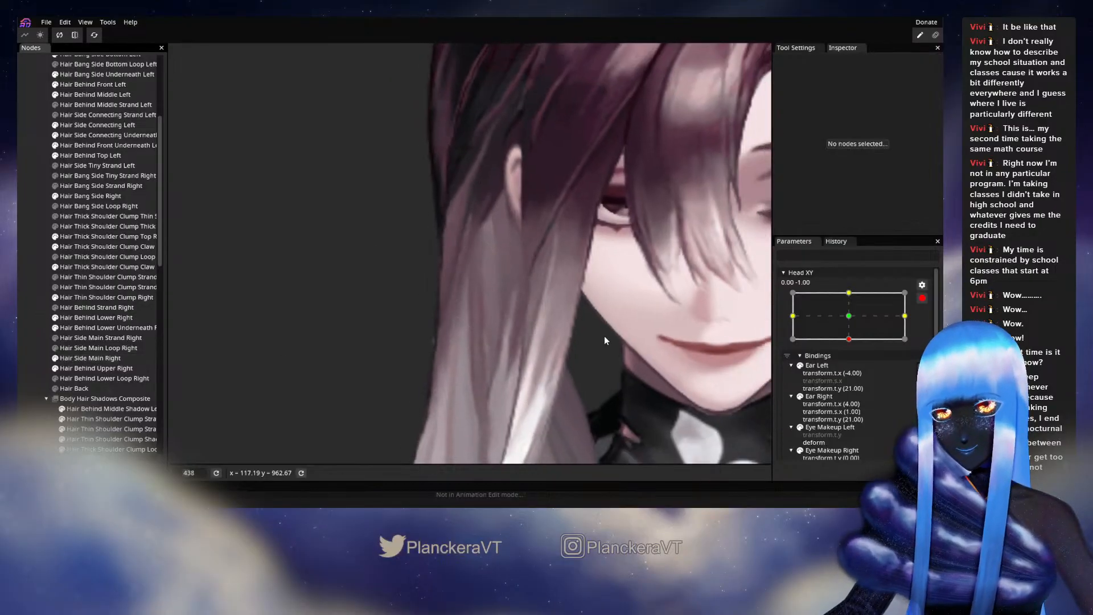
{"action": "scroll", "coordinate": [604, 341], "scroll_direction": "down", "scroll_amount": 5}
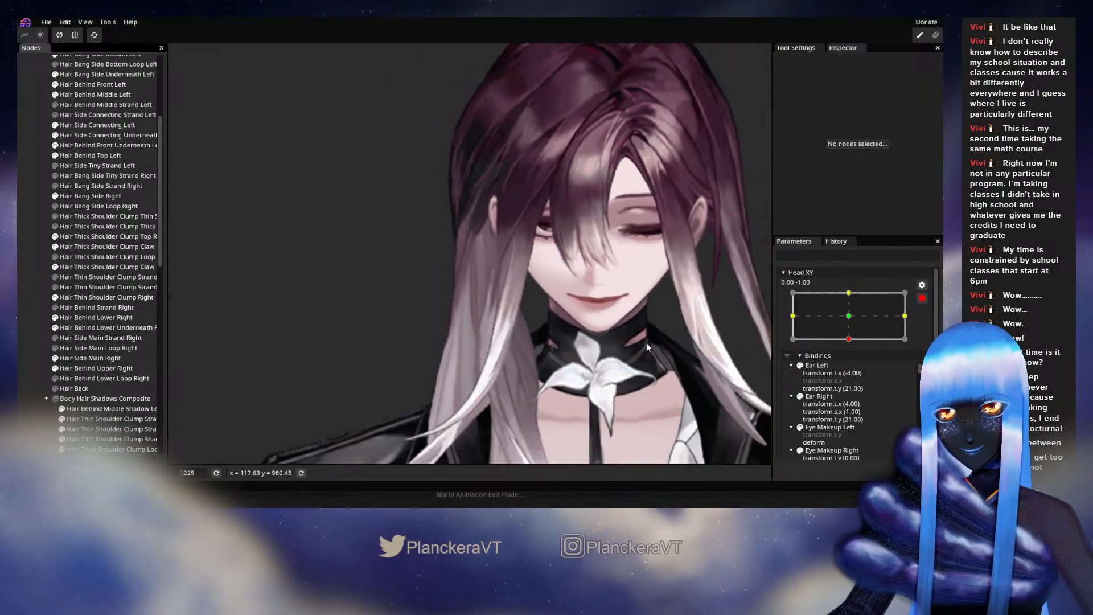
{"action": "left_click", "coordinate": [922, 298]}
{"action": "left_click", "coordinate": [852, 367]}
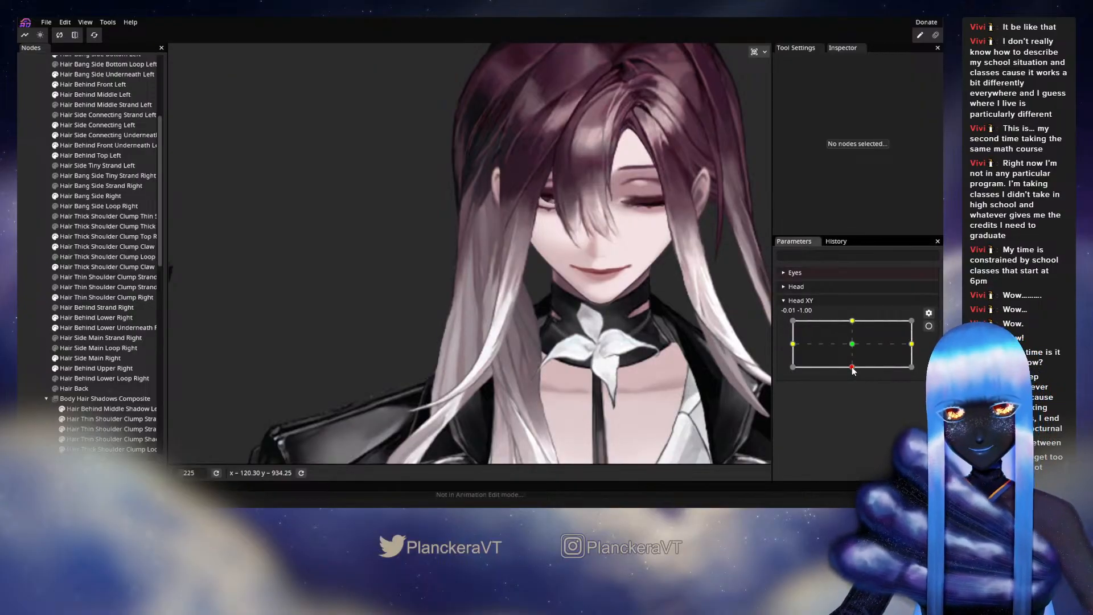
{"action": "mouse_move", "coordinate": [852, 369]}
{"action": "left_mouse_down"}
{"action": "mouse_move", "coordinate": [854, 345]}
{"action": "mouse_move", "coordinate": [853, 368]}
{"action": "left_mouse_up"}
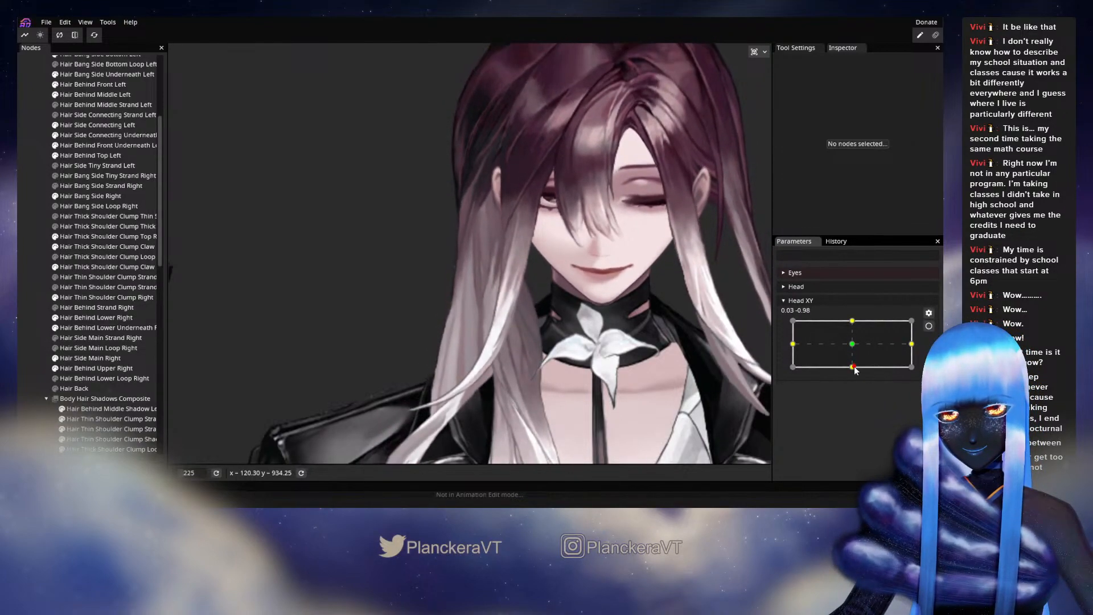
{"action": "left_click", "coordinate": [929, 326]}
- Deform the lower tip of Hair Behind Lower Right upward with the Circle Brush, and deselect the mesh
{"action": "scroll", "coordinate": [497, 333], "scroll_direction": "up", "scroll_amount": 5}
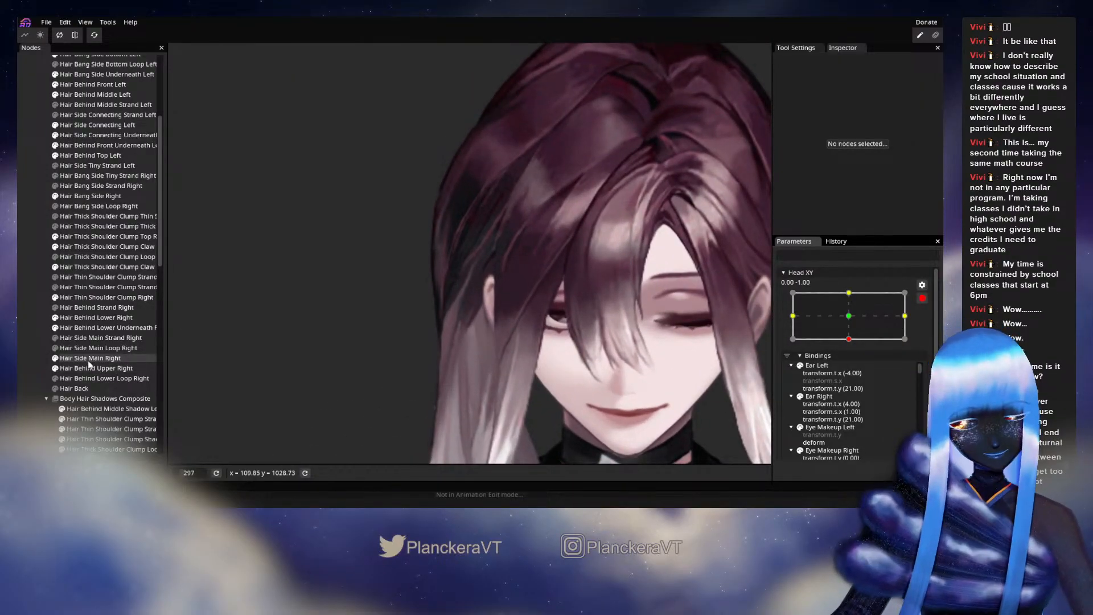
{"action": "left_click", "coordinate": [80, 318]}
{"action": "left_click", "coordinate": [179, 90]}
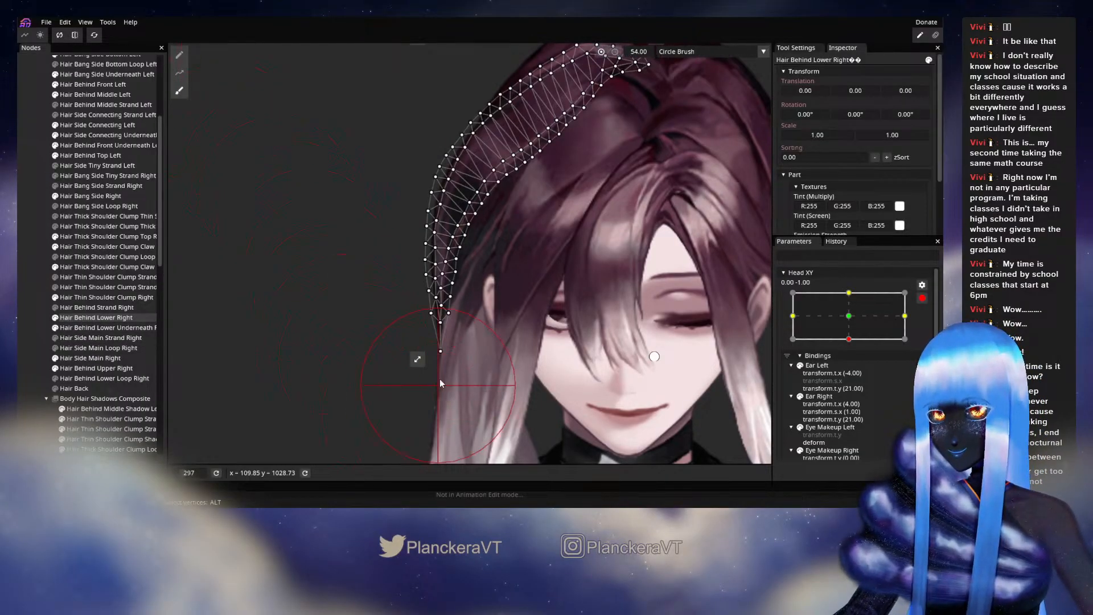
{"action": "mouse_move", "coordinate": [429, 366]}
{"action": "left_mouse_down"}
{"action": "mouse_move", "coordinate": [440, 301]}
{"action": "mouse_move", "coordinate": [444, 347]}
{"action": "mouse_move", "coordinate": [445, 305]}
{"action": "left_mouse_up"}
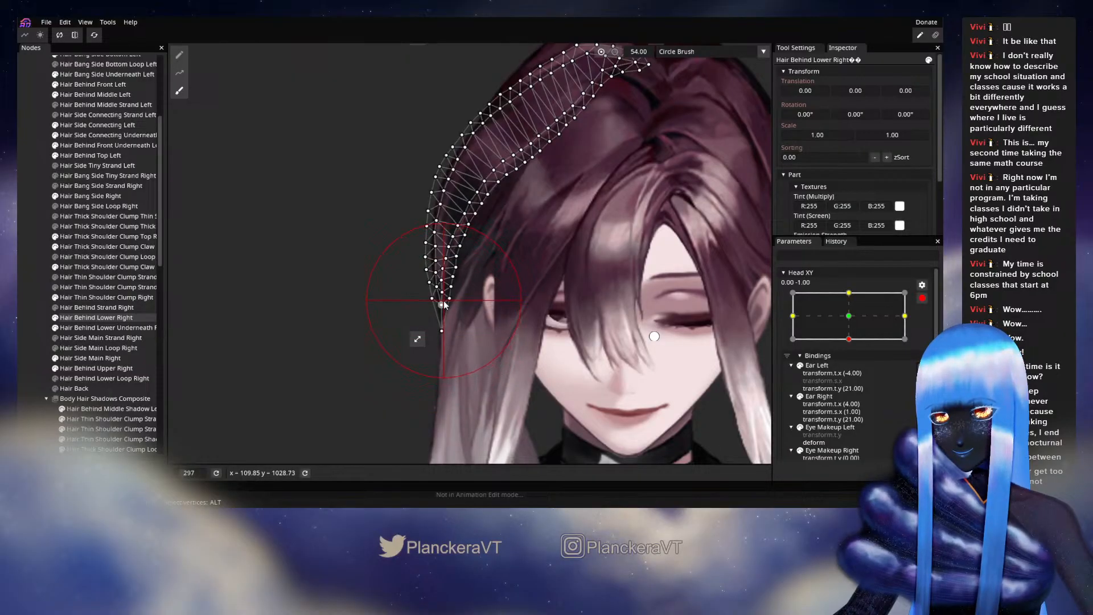
{"action": "left_click", "coordinate": [22, 311]}
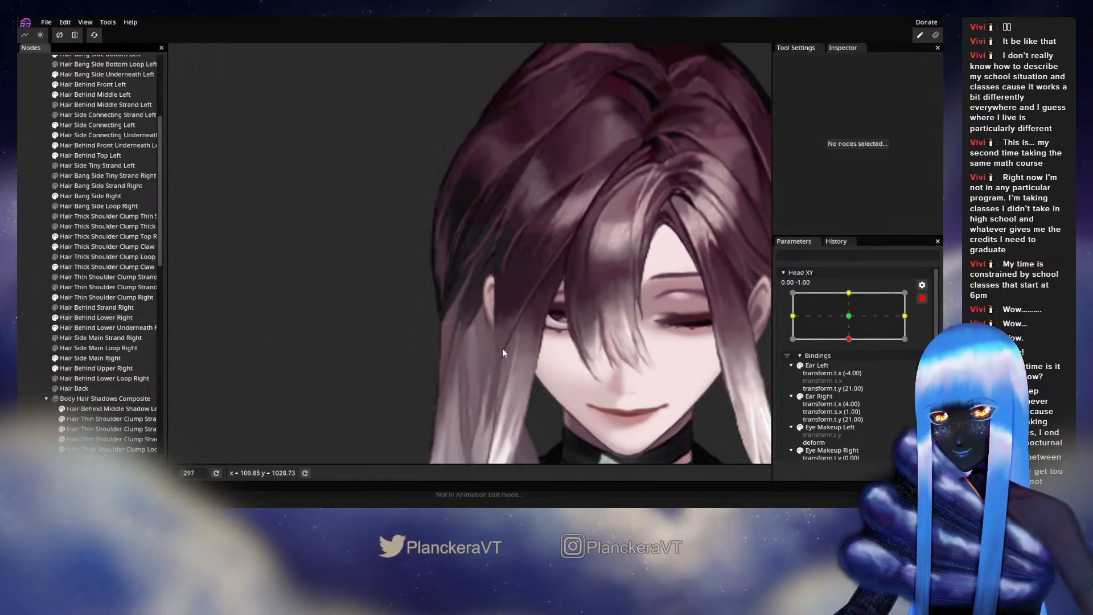
- Test the reshaped Hair Behind Lower Right by scrubbing disarmed Head XY from head-down, and re-arm it at 0.00 -1.00
{"action": "left_click", "coordinate": [922, 298]}
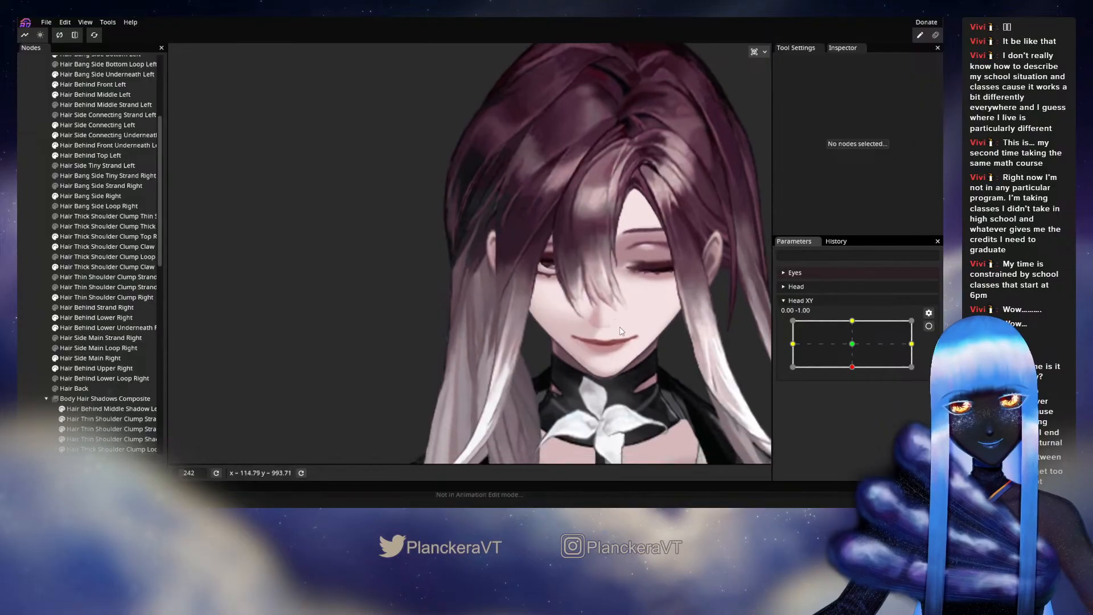
{"action": "mouse_move", "coordinate": [852, 367]}
{"action": "left_mouse_down"}
{"action": "mouse_move", "coordinate": [852, 342]}
{"action": "mouse_move", "coordinate": [852, 367]}
{"action": "left_mouse_up"}
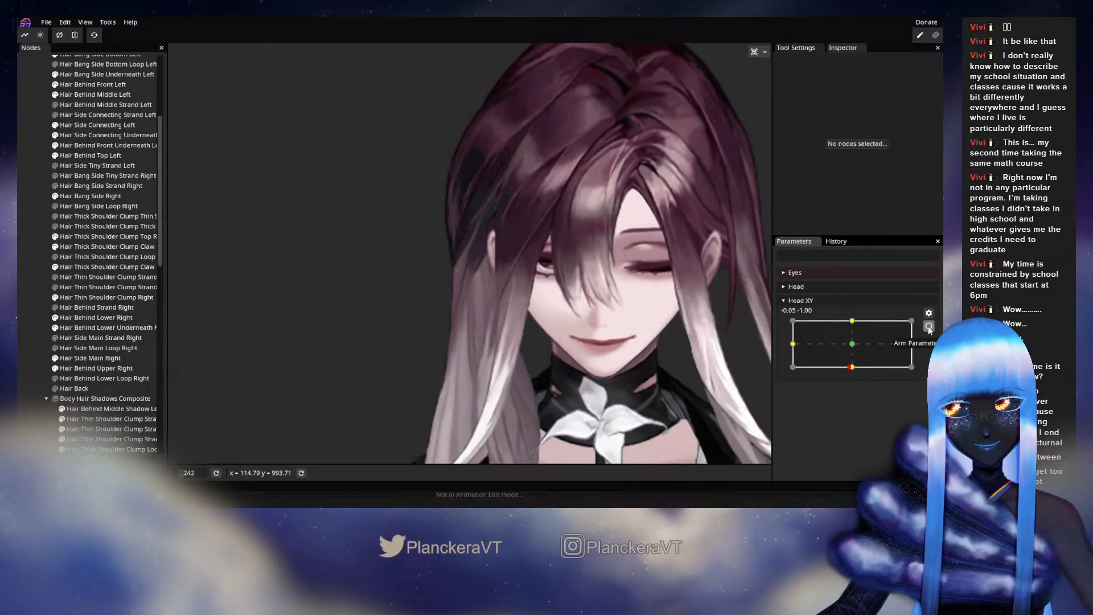
{"action": "left_click", "coordinate": [929, 328]}
- Reselect Hair Side Main Right and adjust its outer-middle vertices beside the ear and its inner-middle vertices just above the ear
{"action": "scroll", "coordinate": [402, 353], "scroll_direction": "up", "scroll_amount": 5}
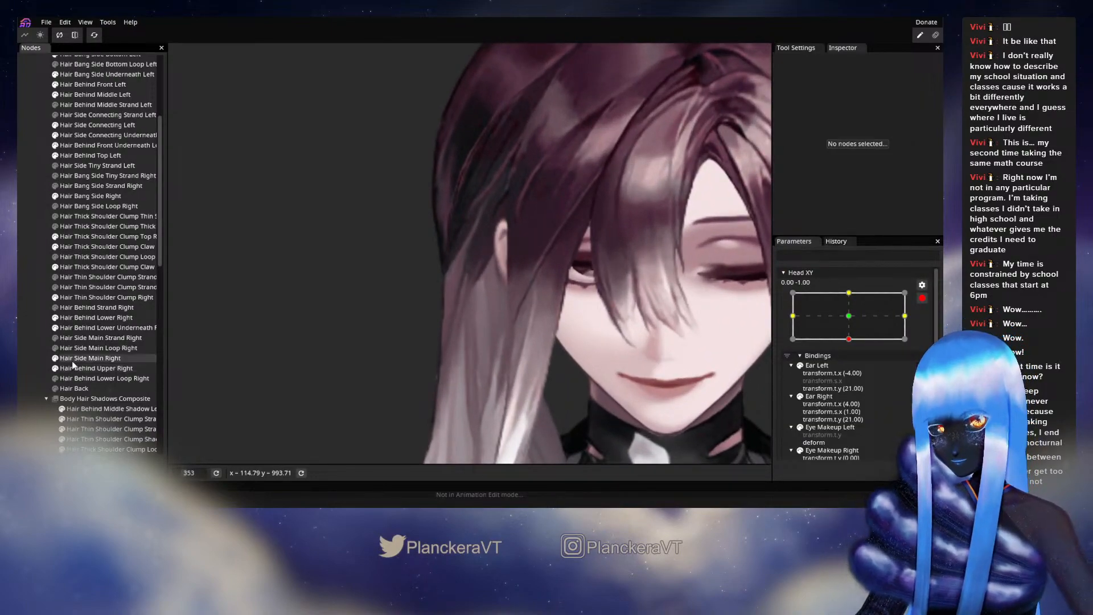
{"action": "left_click", "coordinate": [72, 359]}
{"action": "scroll", "coordinate": [282, 346], "scroll_direction": "up", "scroll_amount": 3}
{"action": "left_click_drag", "start_coordinate": [452, 228], "coordinate": [450, 225]}
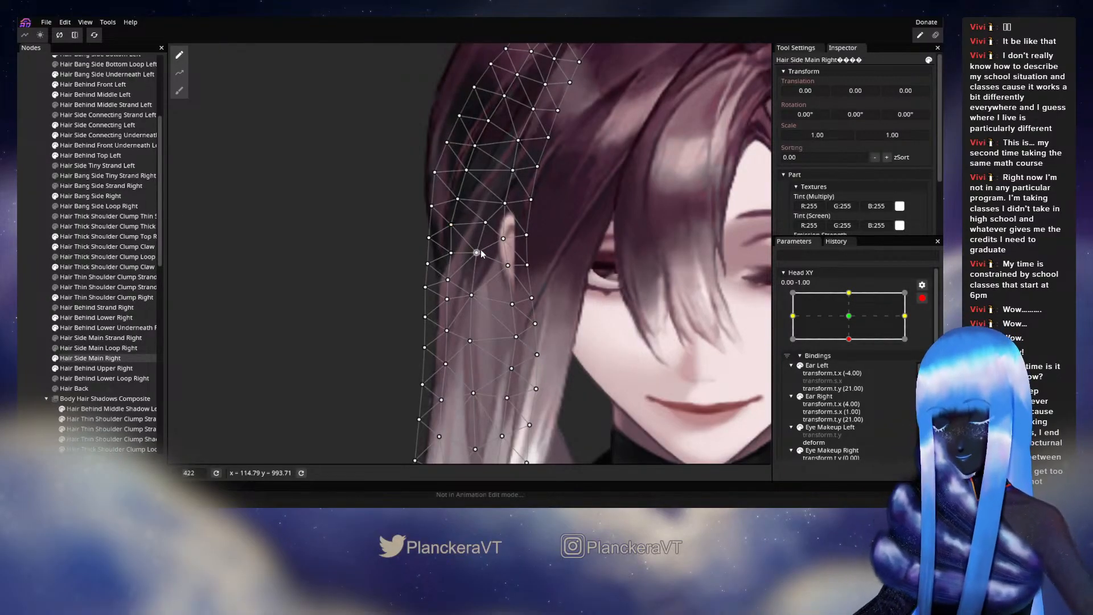
{"action": "left_click_drag", "start_coordinate": [450, 253], "coordinate": [506, 260]}
{"action": "left_click", "coordinate": [508, 228]}
{"action": "left_click_drag", "start_coordinate": [513, 198], "coordinate": [513, 198]}
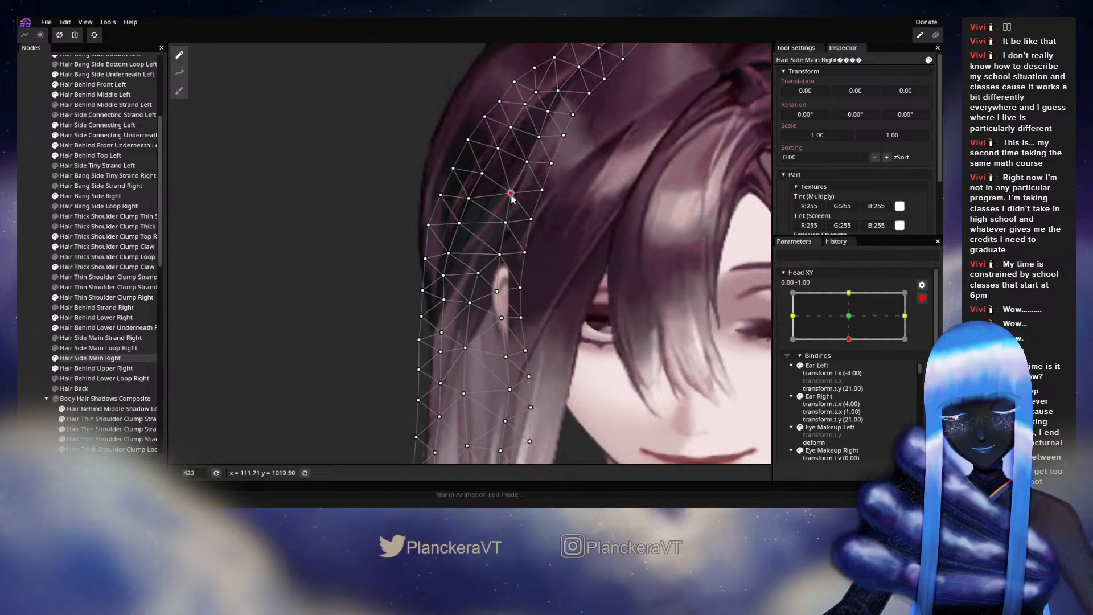
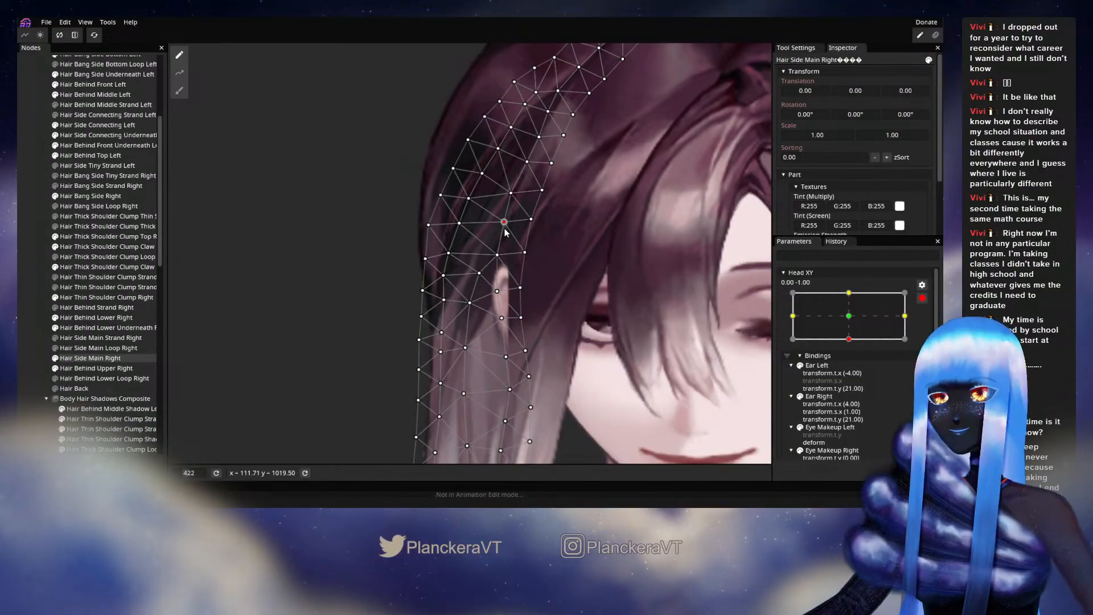
{"action": "left_click_drag", "start_coordinate": [511, 197], "coordinate": [512, 197]}
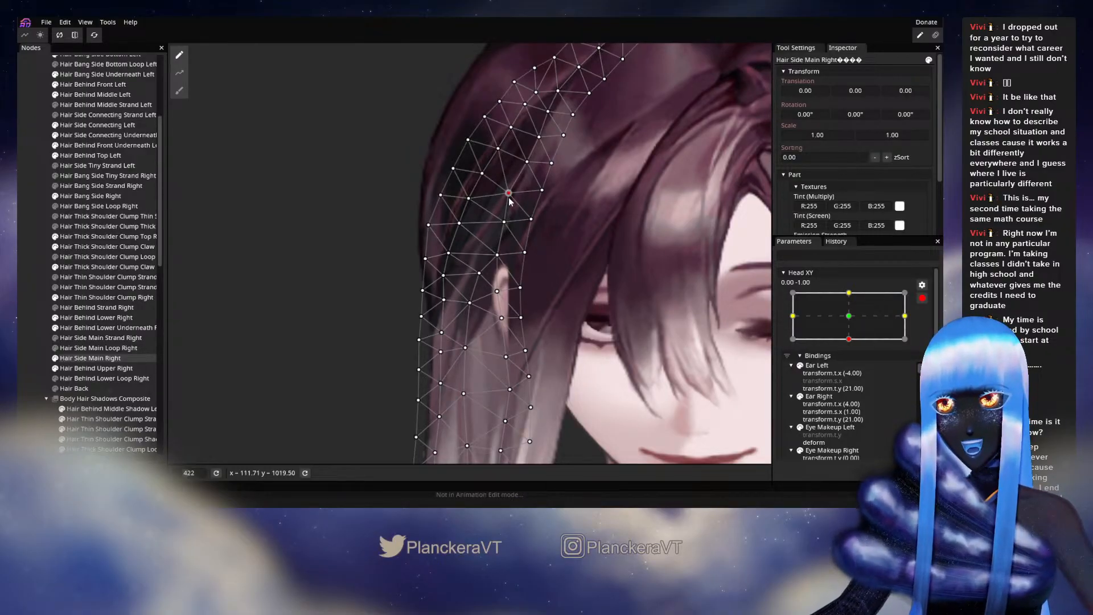
- Refine Hair Side Main Right at the inner-middle vertex above the ear and the middle and outer vertices behind the earlobe
{"action": "left_click_drag", "start_coordinate": [519, 221], "coordinate": [512, 266]}
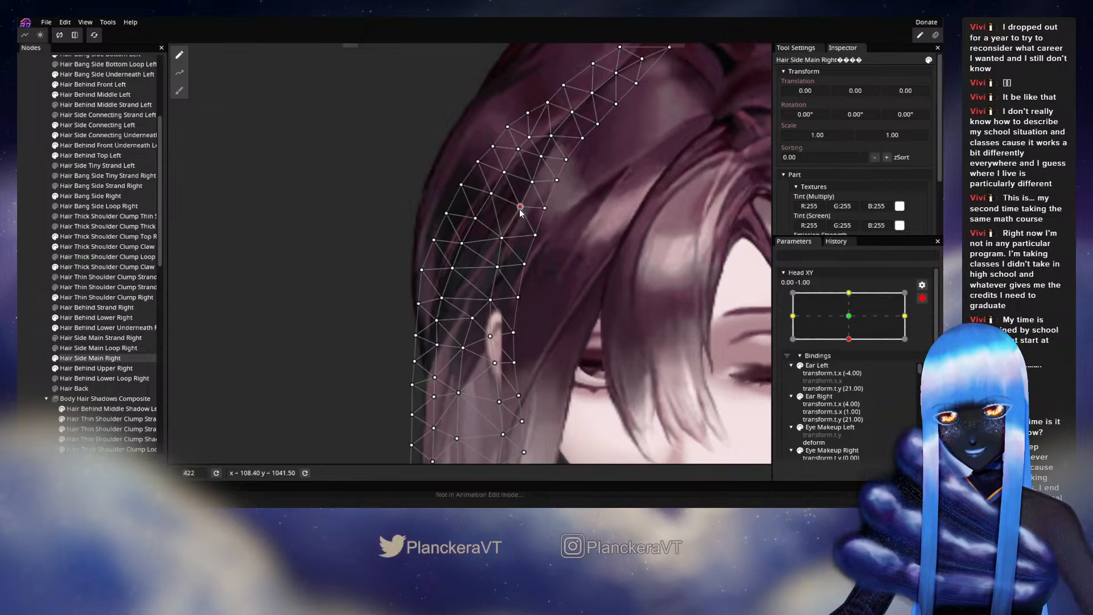
{"action": "left_click_drag", "start_coordinate": [474, 343], "coordinate": [482, 263]}
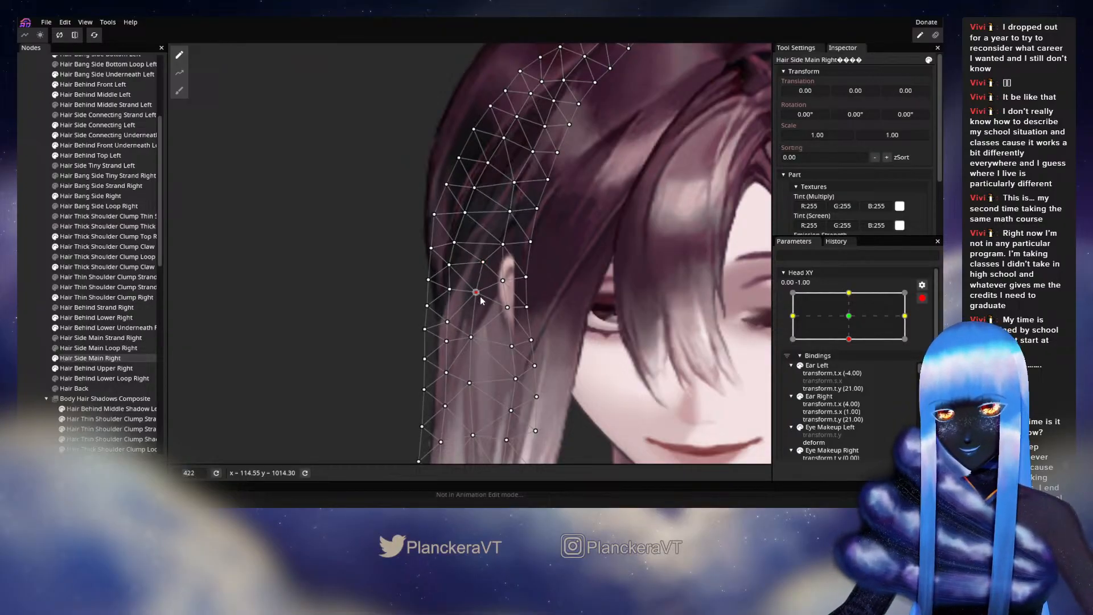
{"action": "left_click_drag", "start_coordinate": [489, 333], "coordinate": [501, 280]}
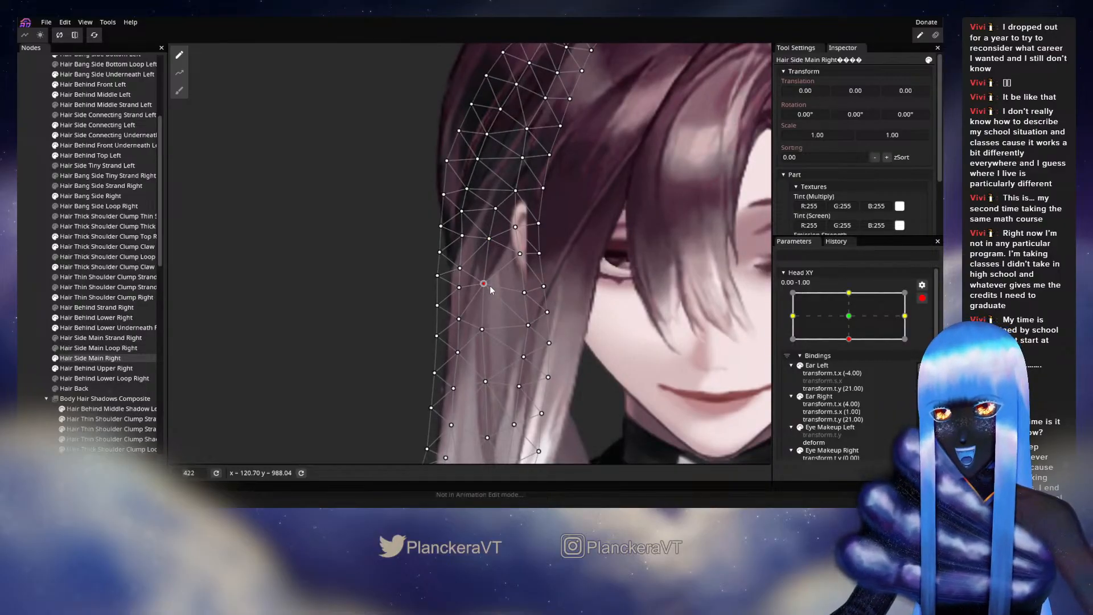
{"action": "left_click_drag", "start_coordinate": [495, 289], "coordinate": [493, 289]}
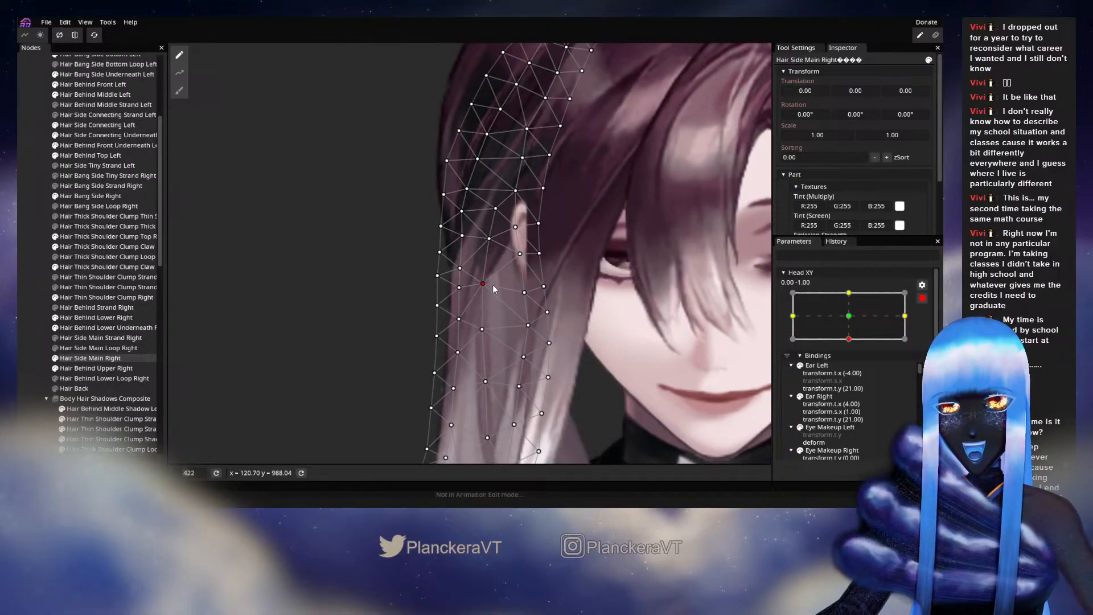
{"action": "left_click", "coordinate": [439, 277]}
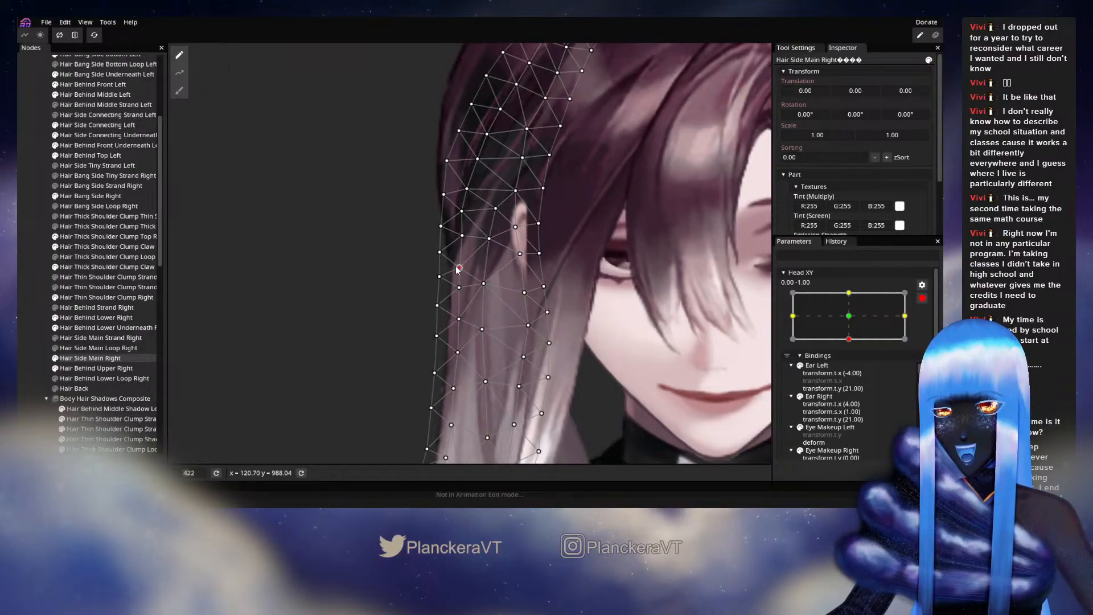
- Fine-tune the outer and inner-middle vertices of Hair Side Main Right from ear level up to the temple, and deselect it
{"action": "left_click_drag", "start_coordinate": [432, 252], "coordinate": [480, 323]}
{"action": "left_click", "coordinate": [462, 212]}
{"action": "left_click_drag", "start_coordinate": [471, 279], "coordinate": [472, 283]}
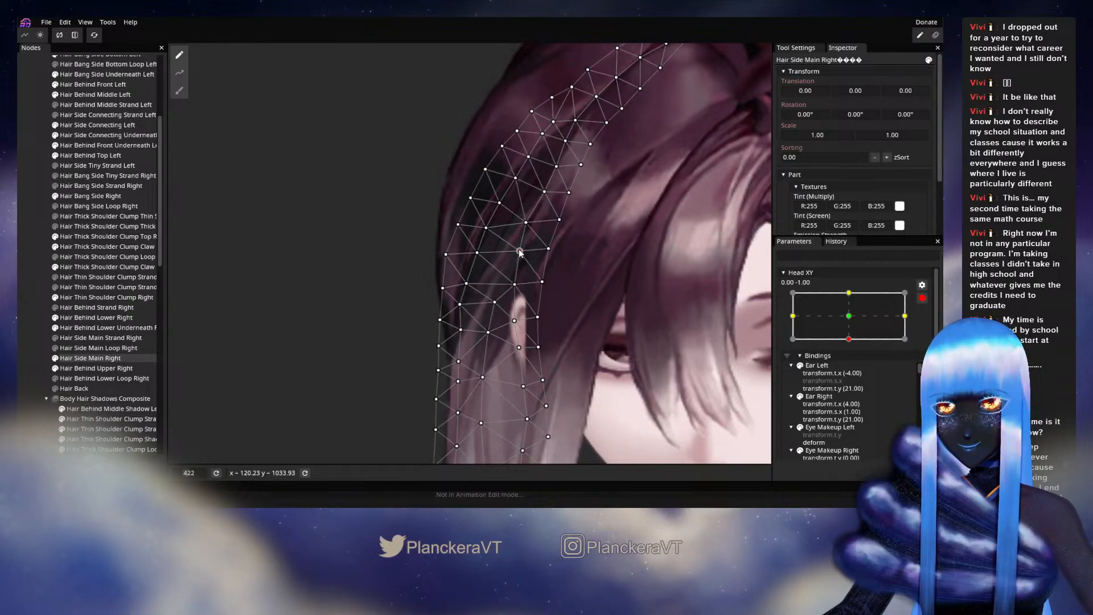
{"action": "left_click", "coordinate": [524, 222]}
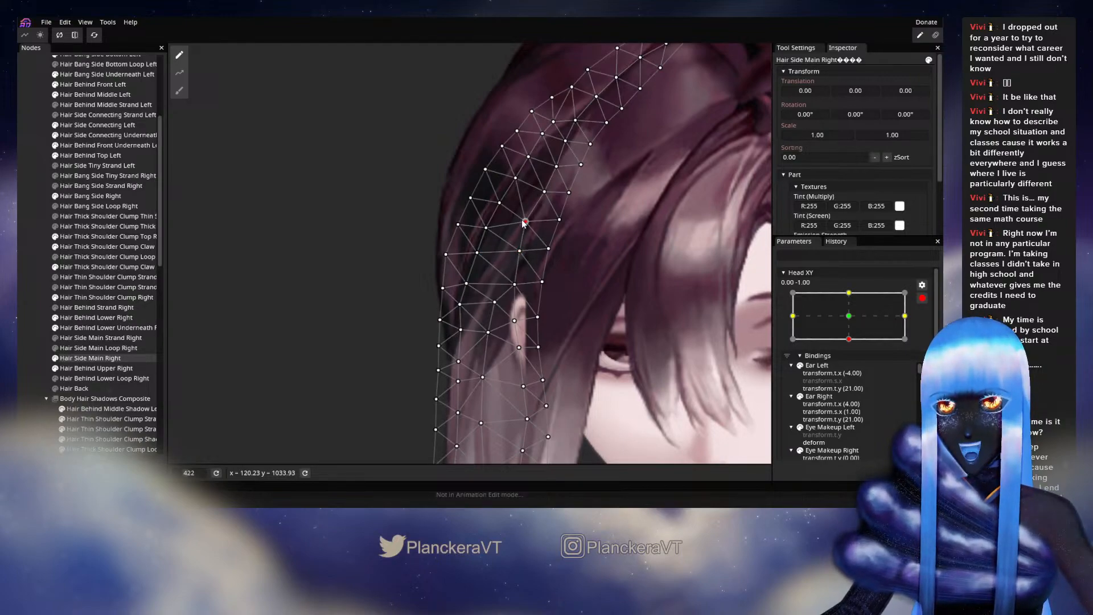
{"action": "left_click", "coordinate": [544, 192]}
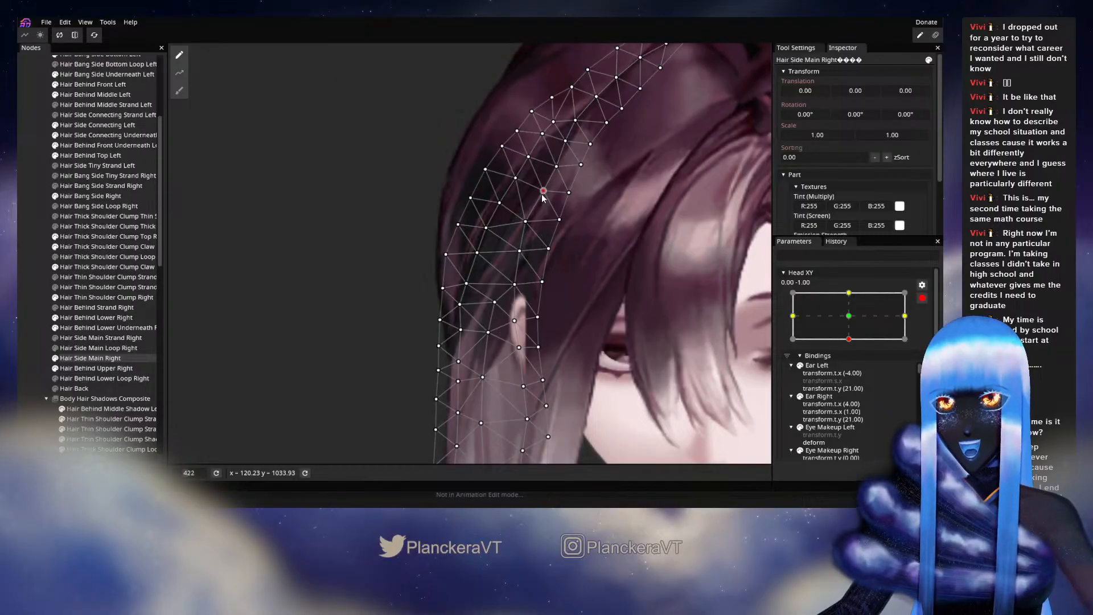
{"action": "left_click_drag", "start_coordinate": [512, 389], "coordinate": [516, 317]}
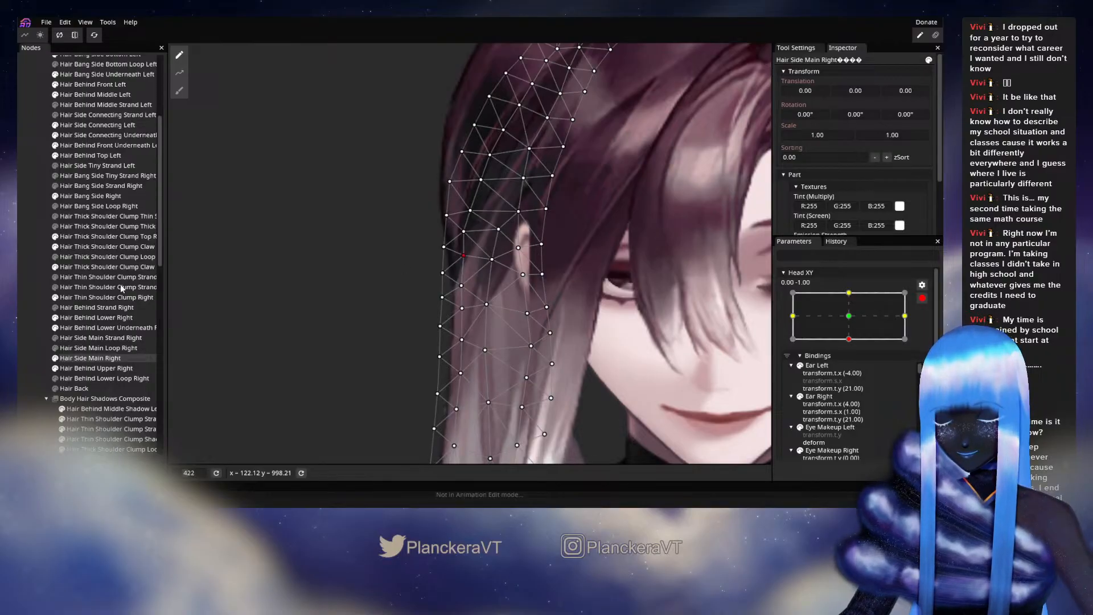
{"action": "left_click", "coordinate": [40, 302]}
{"action": "scroll", "coordinate": [639, 385], "scroll_direction": "down", "scroll_amount": 4}
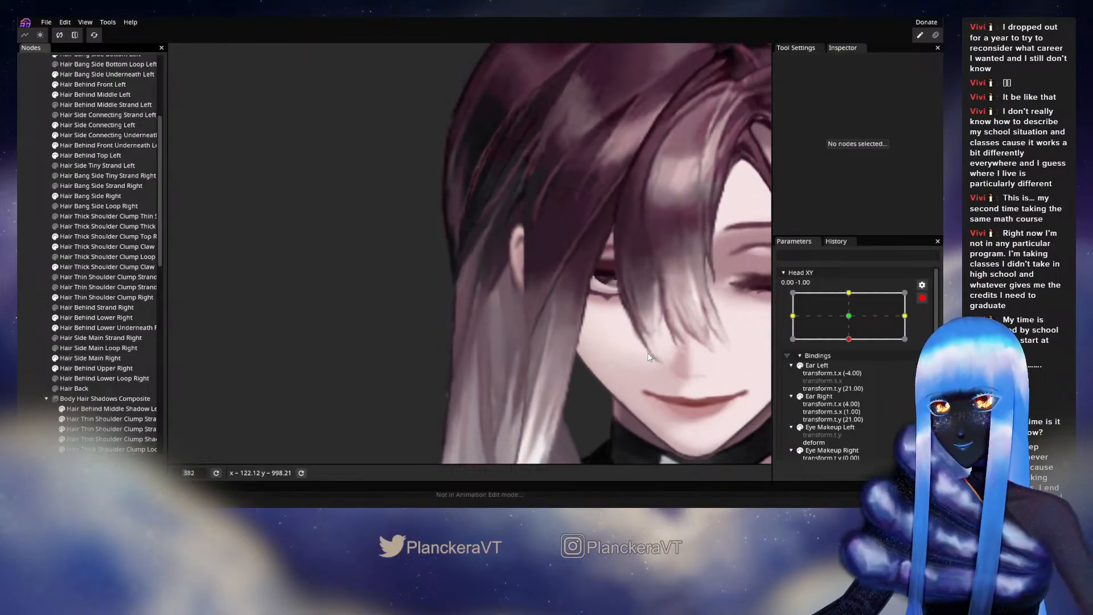
- Test the latest Hair Side Main Right shape by scrubbing disarmed Head XY from head-down, and re-arm it at 0.00 -1.00
{"action": "scroll", "coordinate": [639, 386], "scroll_direction": "down", "scroll_amount": 2}
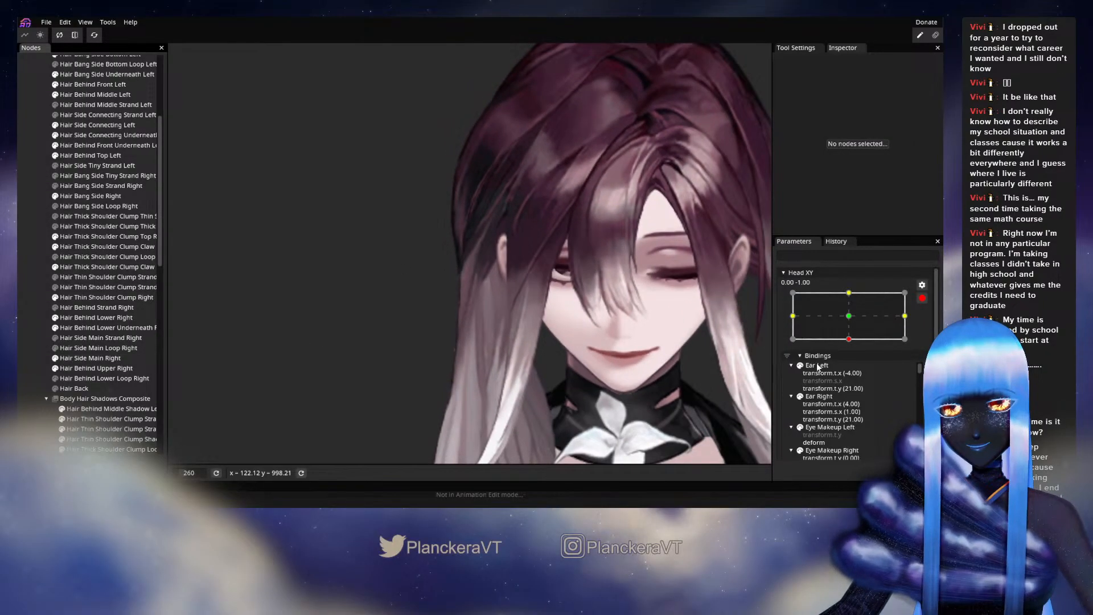
{"action": "left_click", "coordinate": [921, 297]}
{"action": "mouse_move", "coordinate": [853, 370]}
{"action": "left_mouse_down"}
{"action": "mouse_move", "coordinate": [853, 342]}
{"action": "mouse_move", "coordinate": [852, 369]}
{"action": "left_mouse_up"}
{"action": "left_click", "coordinate": [928, 327]}
{"action": "scroll", "coordinate": [495, 310], "scroll_direction": "up", "scroll_amount": 1}
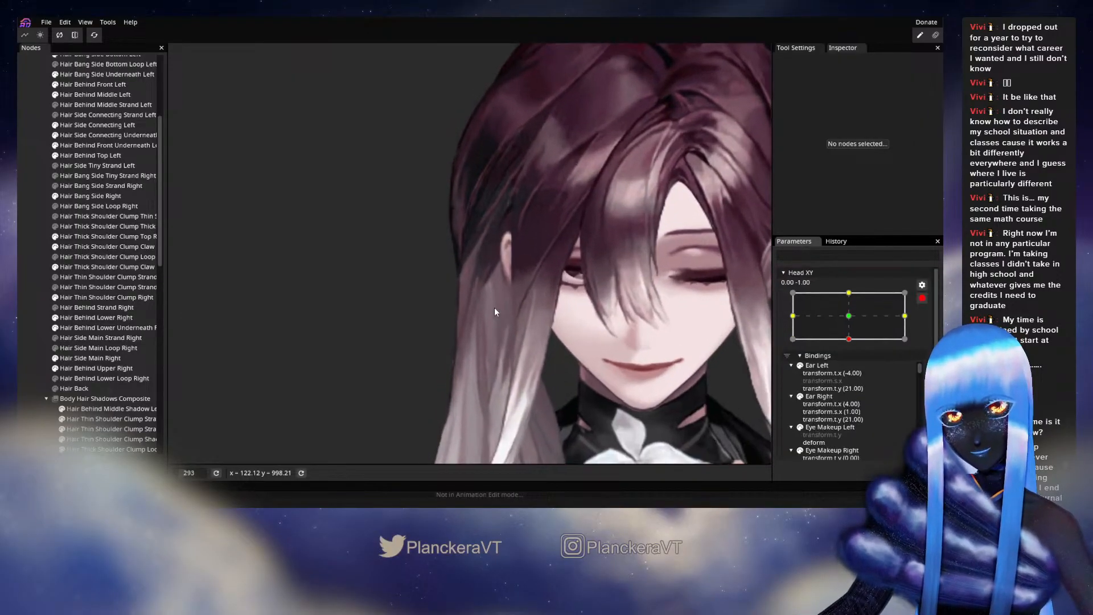
- Reselect Hair Side Main Right, nudge its middle vertex behind the earlobe and its inner-middle vertex below the earlobe, and deselect it
{"action": "scroll", "coordinate": [494, 307], "scroll_direction": "up", "scroll_amount": 4}
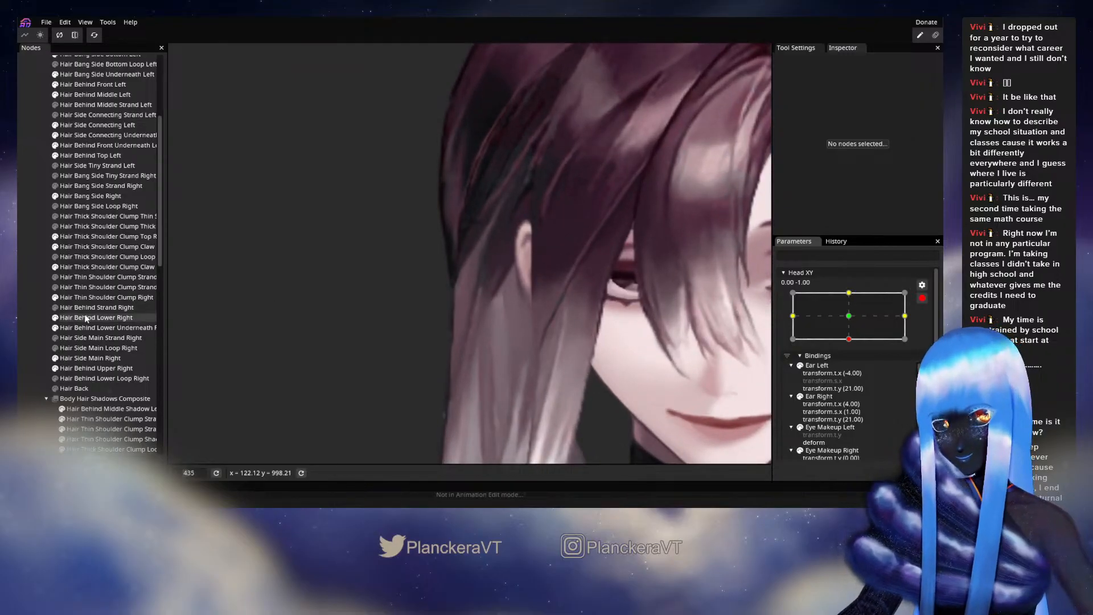
{"action": "left_click", "coordinate": [88, 368]}
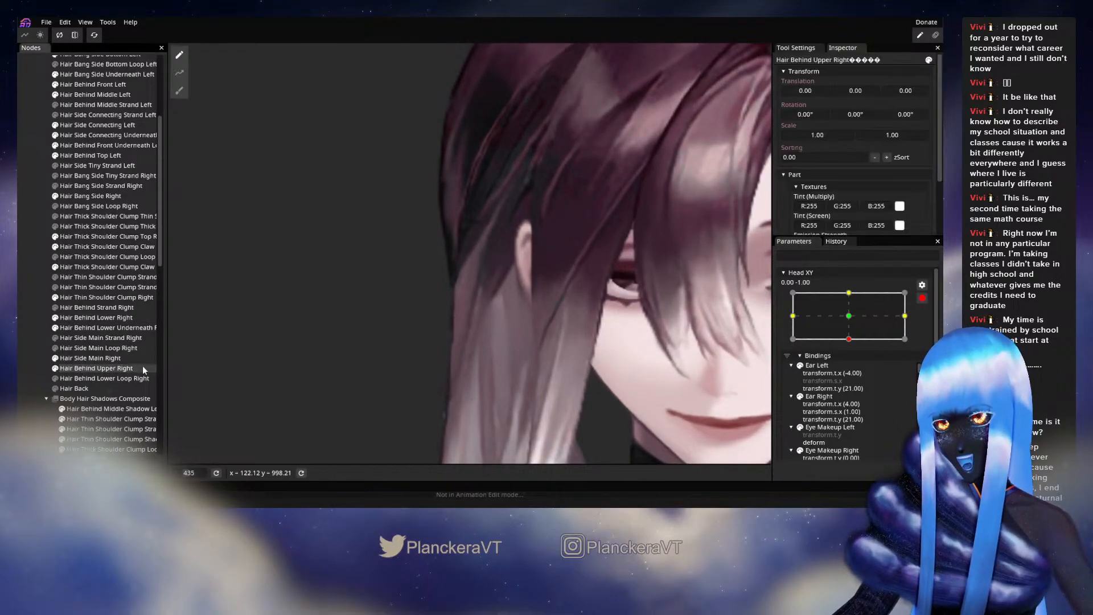
{"action": "left_click", "coordinate": [71, 357]}
{"action": "scroll", "coordinate": [511, 327], "scroll_direction": "up", "scroll_amount": 1}
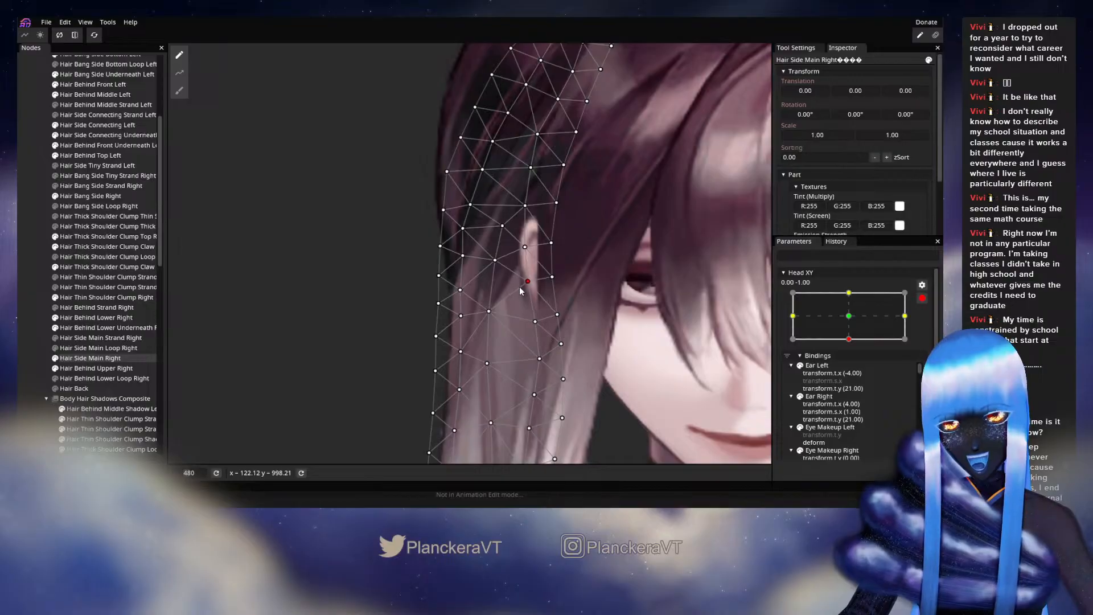
{"action": "left_click", "coordinate": [489, 312]}
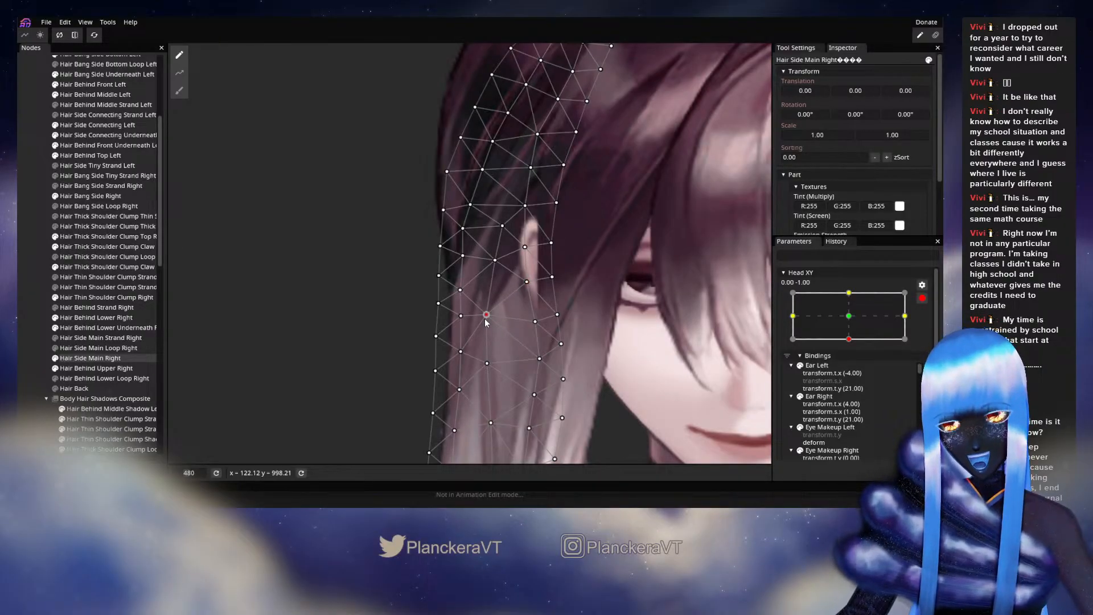
{"action": "left_click", "coordinate": [538, 359]}
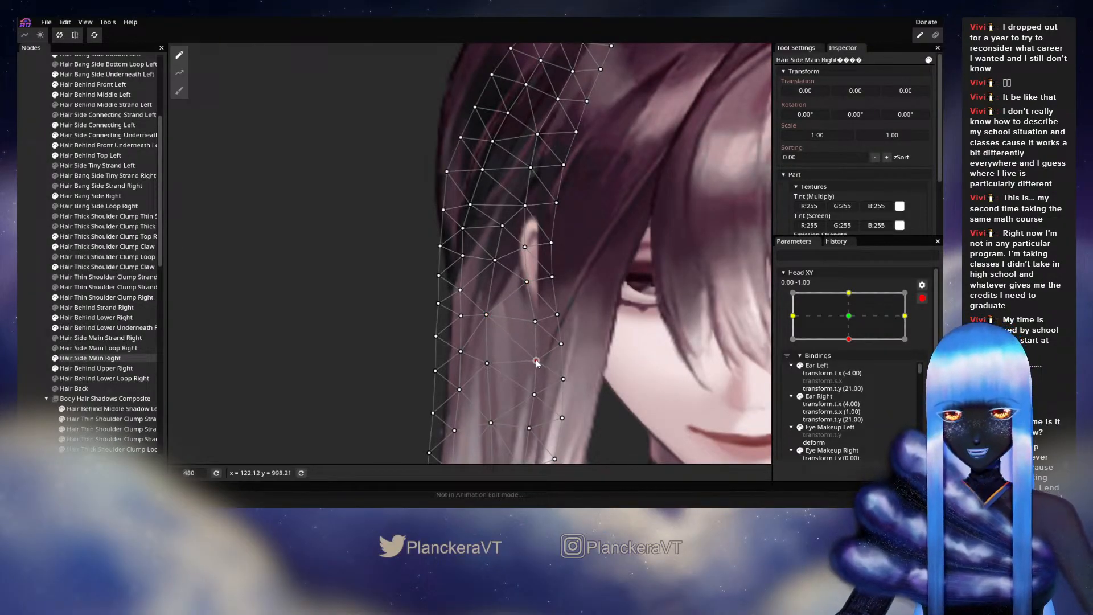
{"action": "scroll", "coordinate": [512, 369], "scroll_direction": "down", "scroll_amount": 3}
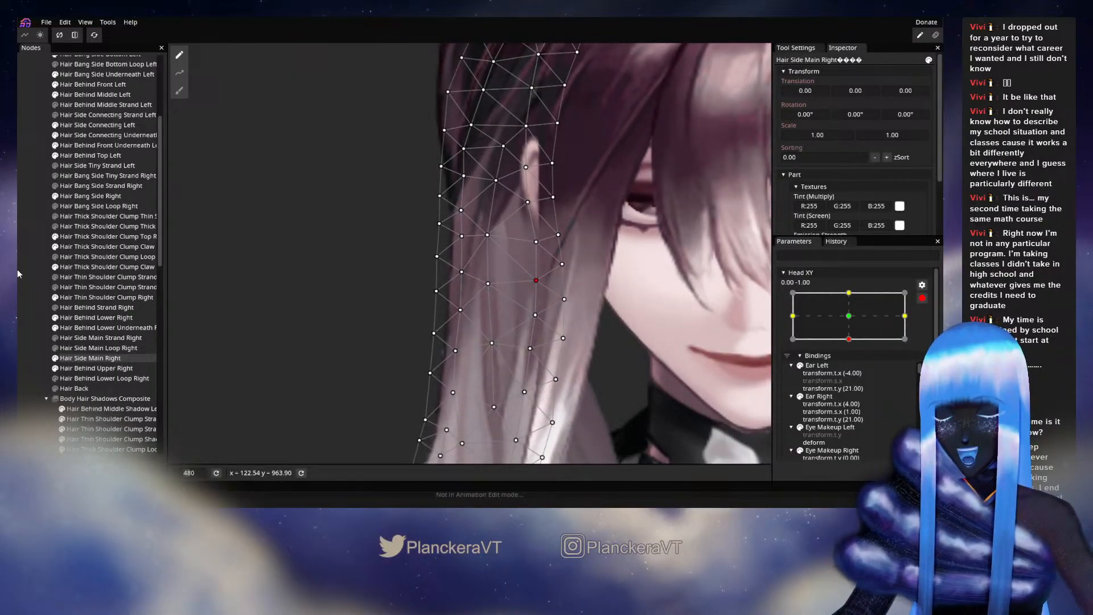
{"action": "left_click", "coordinate": [319, 345]}
- Check the earlobe-level hair adjustments by scrubbing disarmed Head XY around head-down, and re-arm the parameter at 0.00 -1.00
{"action": "scroll", "coordinate": [588, 365], "scroll_direction": "down", "scroll_amount": 5}
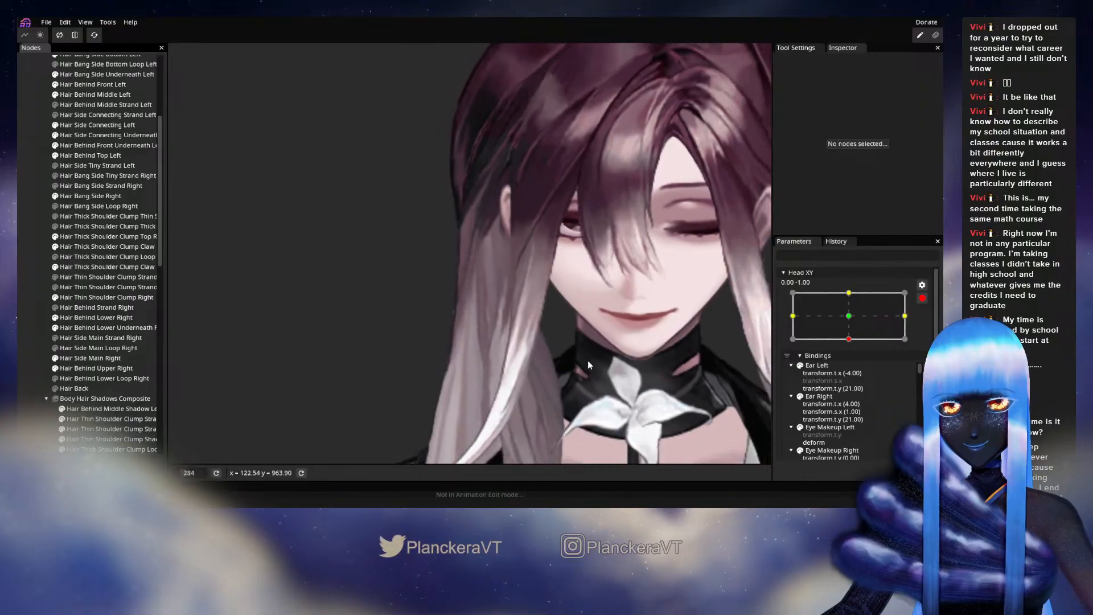
{"action": "left_click", "coordinate": [922, 298]}
{"action": "mouse_move", "coordinate": [852, 367]}
{"action": "left_mouse_down"}
{"action": "mouse_move", "coordinate": [852, 353]}
{"action": "mouse_move", "coordinate": [852, 368]}
{"action": "left_mouse_up"}
{"action": "left_click", "coordinate": [928, 325]}
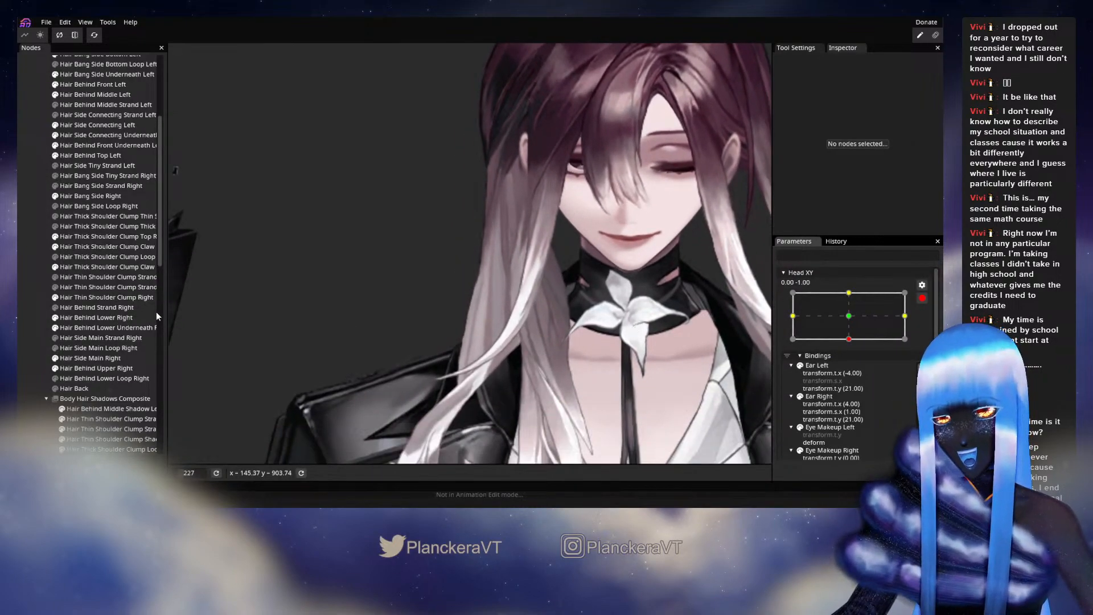
{"action": "left_click", "coordinate": [101, 358]}
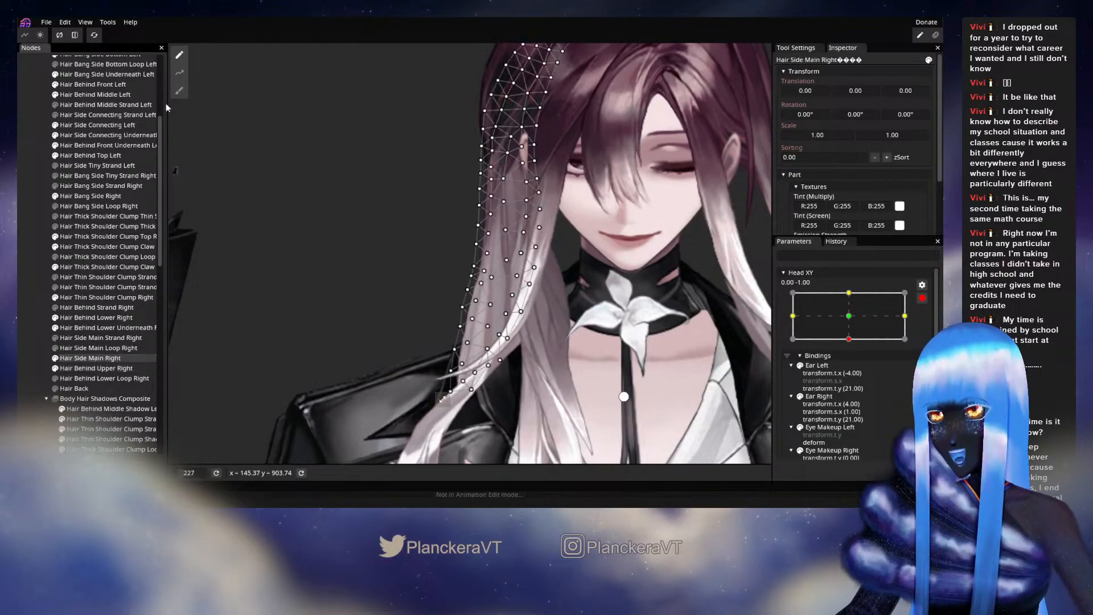
{"action": "left_click", "coordinate": [180, 89]}
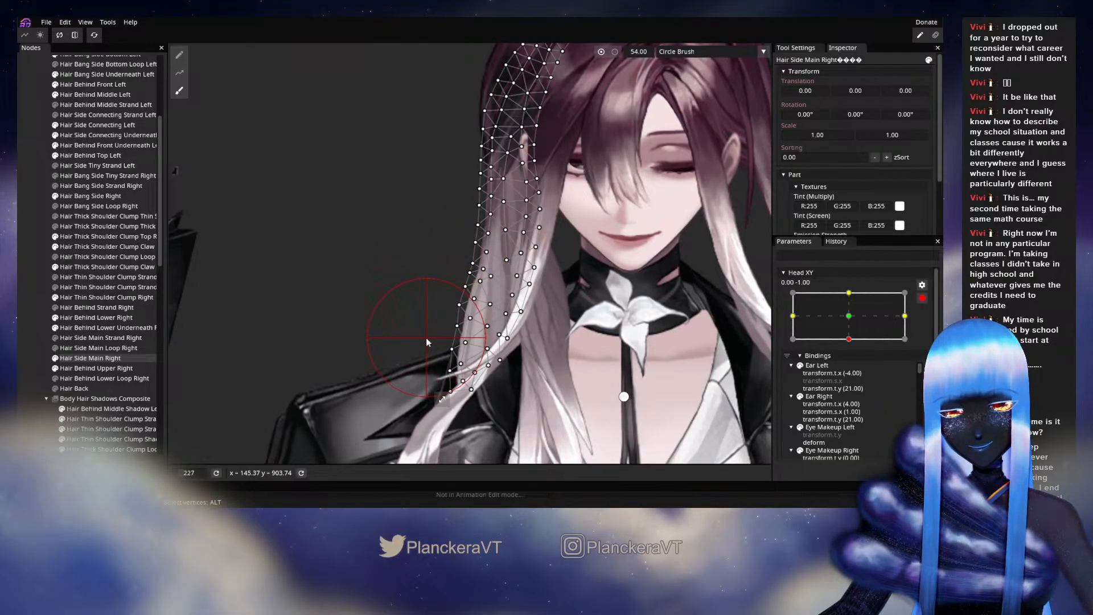
{"action": "left_click", "coordinate": [25, 289]}
- Preview the right side hair's head-tilt motion by scrubbing Head XY while disarmed, and re-arm it at 0.00 -1.00
{"action": "left_click_drag", "start_coordinate": [771, 322], "coordinate": [770, 336]}
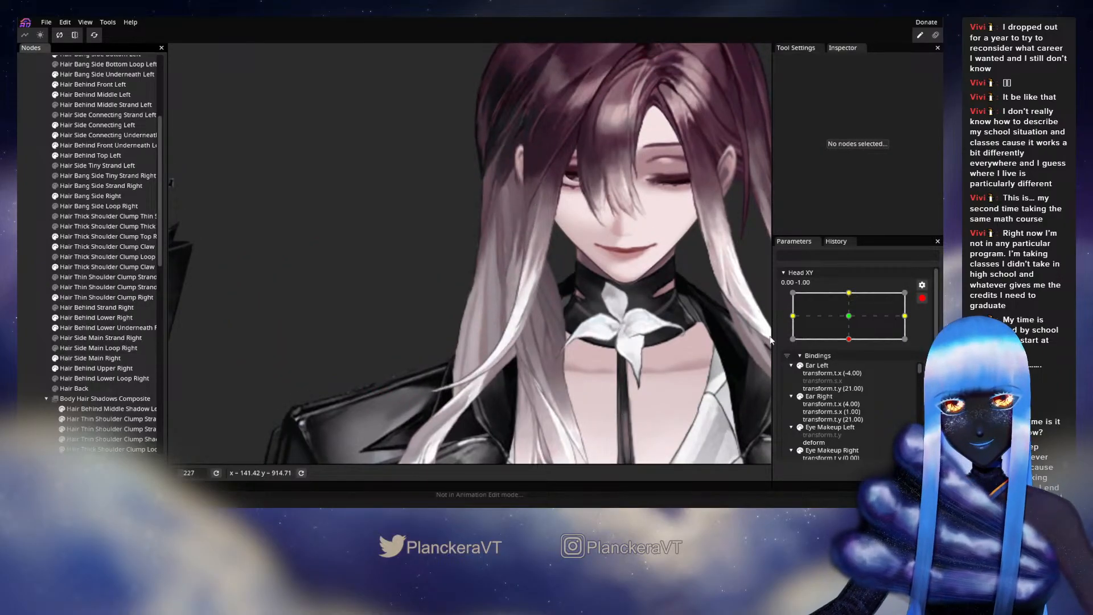
{"action": "left_click", "coordinate": [922, 298]}
{"action": "mouse_move", "coordinate": [852, 370]}
{"action": "left_mouse_down"}
{"action": "mouse_move", "coordinate": [852, 344]}
{"action": "mouse_move", "coordinate": [852, 370]}
{"action": "left_mouse_up"}
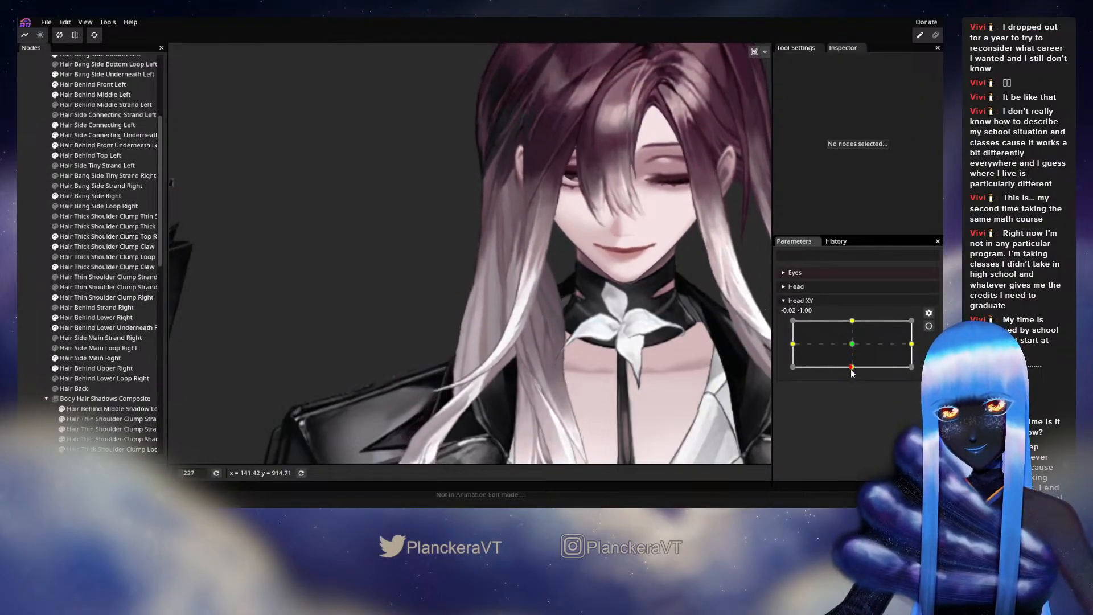
{"action": "left_click", "coordinate": [928, 326]}
- Reselect Hair Side Main Right, nudge its middle vertex level with the chin and collar, and deselect it
{"action": "scroll", "coordinate": [545, 308], "scroll_direction": "up", "scroll_amount": 5}
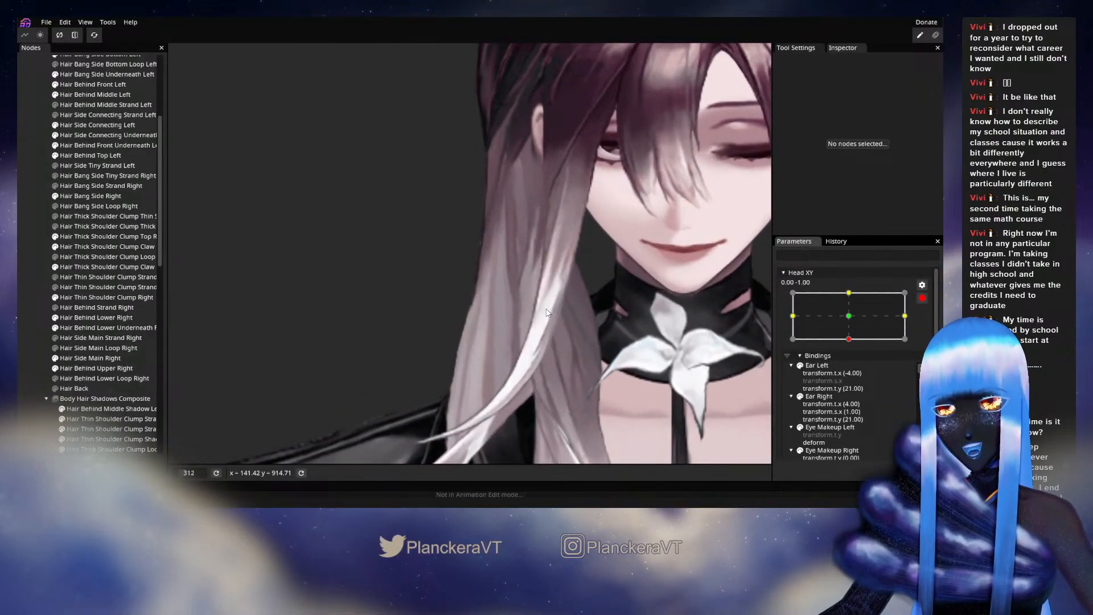
{"action": "left_click", "coordinate": [97, 359]}
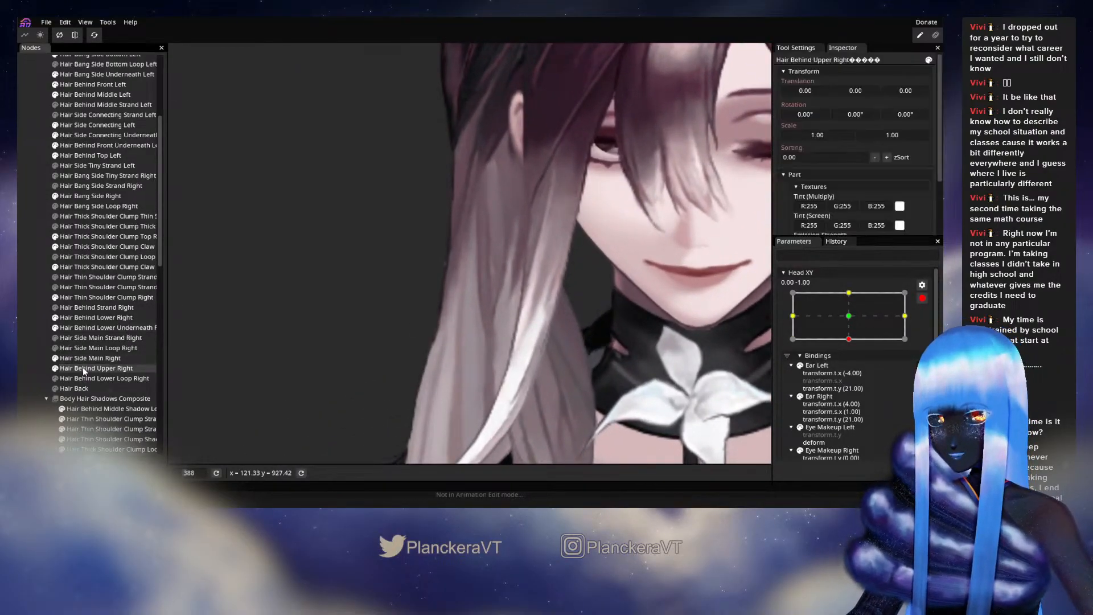
{"action": "scroll", "coordinate": [502, 337], "scroll_direction": "up", "scroll_amount": 2}
{"action": "left_click_drag", "start_coordinate": [489, 318], "coordinate": [493, 313]}
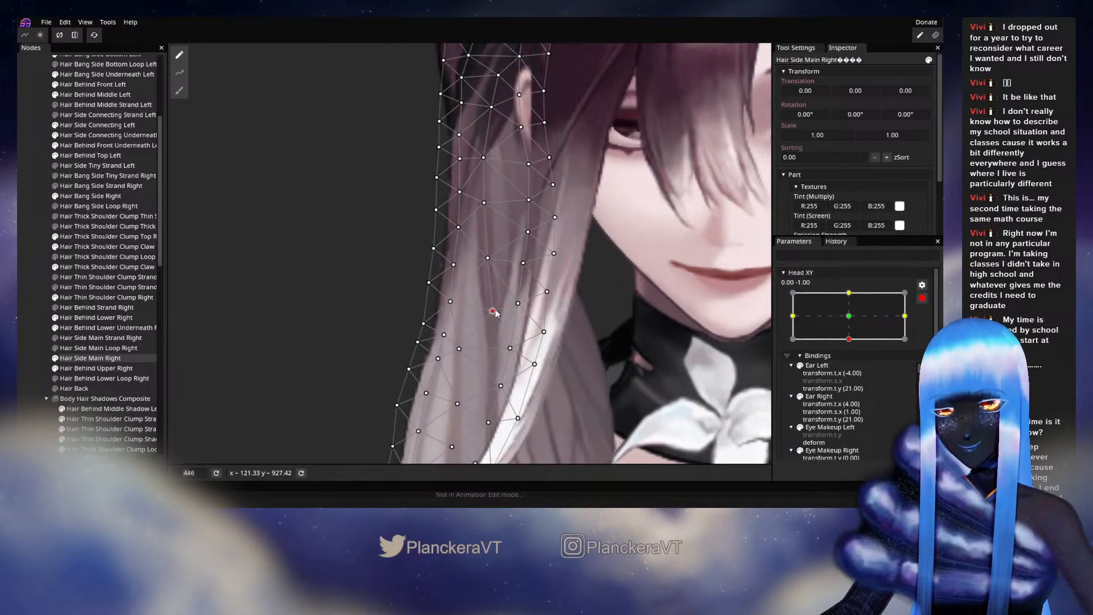
{"action": "left_click", "coordinate": [552, 346]}
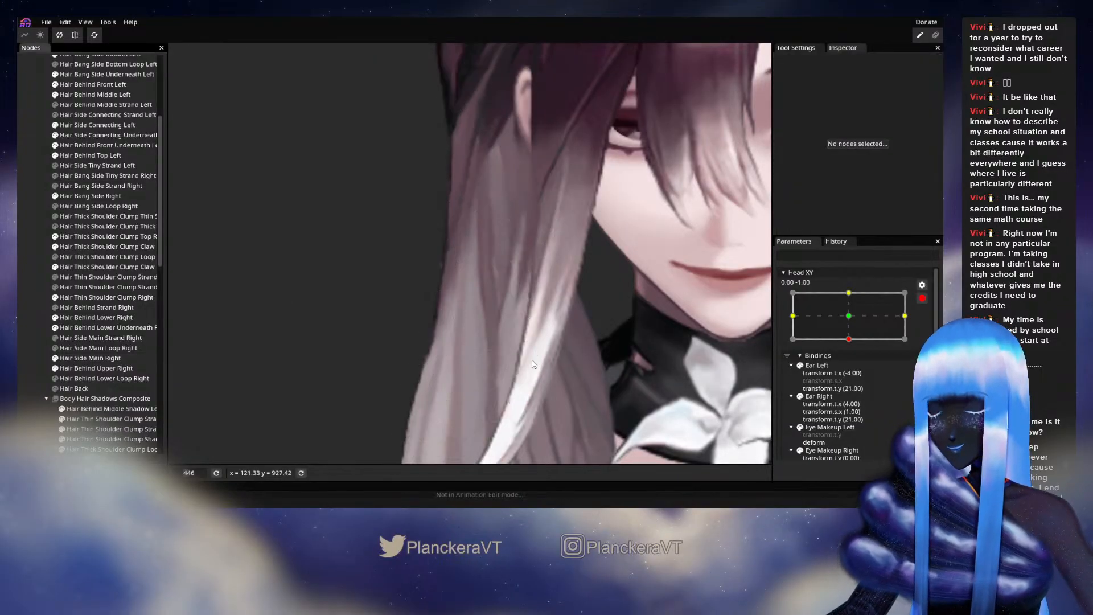
- Test the collar-level vertex change by scrubbing disarmed Head XY from head-down, and re-arm it at 0.00 -1.00
{"action": "scroll", "coordinate": [552, 345], "scroll_direction": "down", "scroll_amount": 2}
{"action": "scroll", "coordinate": [553, 346], "scroll_direction": "down", "scroll_amount": 5}
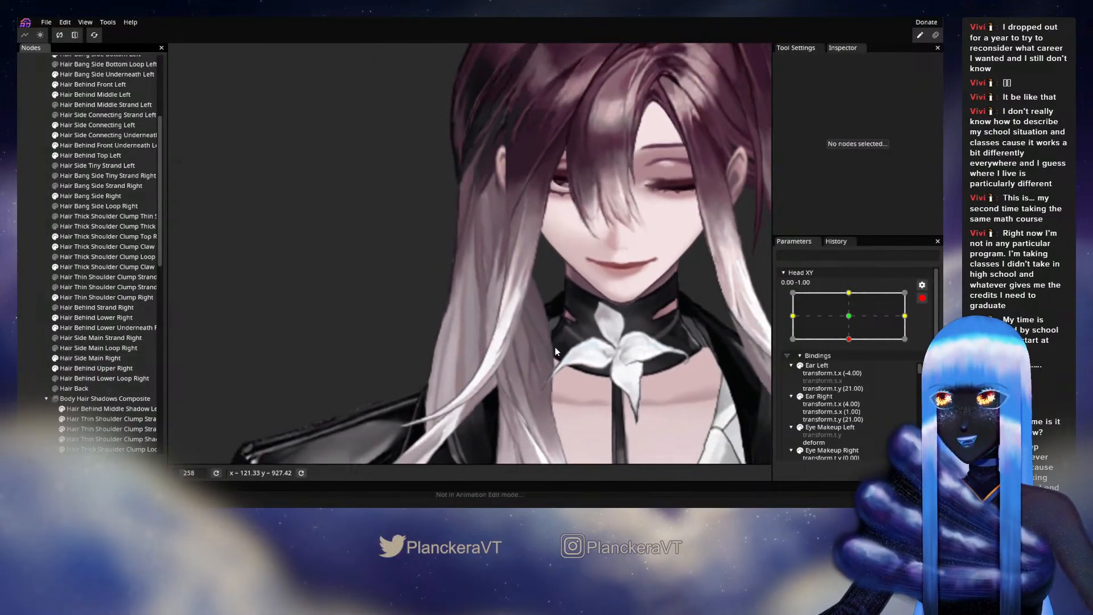
{"action": "scroll", "coordinate": [632, 356], "scroll_direction": "down", "scroll_amount": 2}
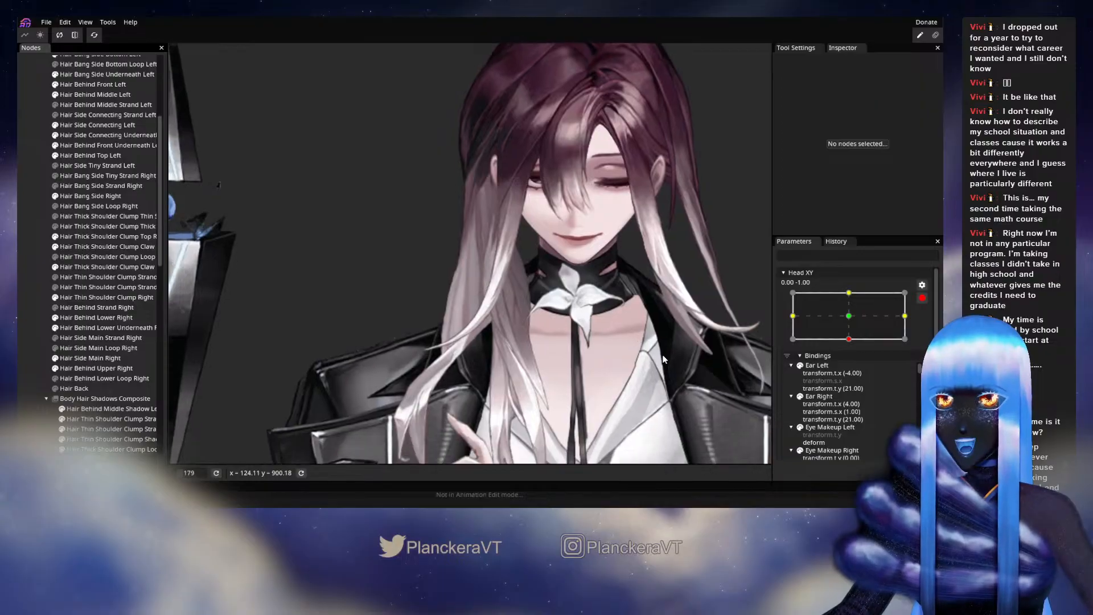
{"action": "left_click", "coordinate": [921, 299]}
{"action": "mouse_move", "coordinate": [852, 371]}
{"action": "left_mouse_down"}
{"action": "mouse_move", "coordinate": [825, 356]}
{"action": "mouse_move", "coordinate": [853, 356]}
{"action": "mouse_move", "coordinate": [852, 373]}
{"action": "left_mouse_up"}
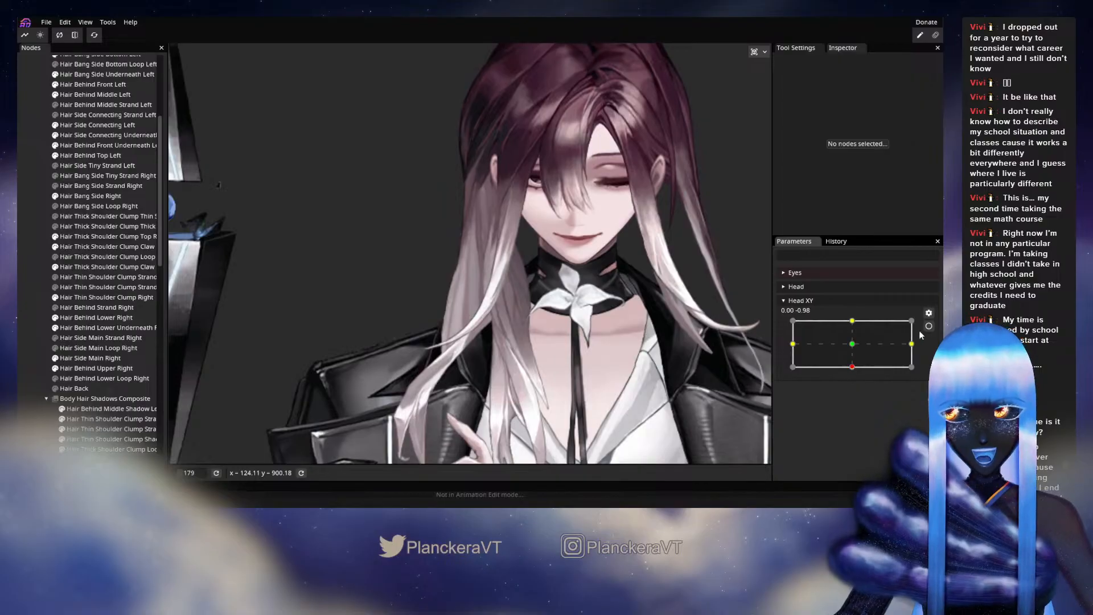
{"action": "left_click", "coordinate": [928, 326]}
- Refine the middle and inner-middle vertices of Hair Side Main Right from chin level to the collar, and deselect it
{"action": "scroll", "coordinate": [467, 289], "scroll_direction": "up", "scroll_amount": 3}
{"action": "scroll", "coordinate": [467, 289], "scroll_direction": "up", "scroll_amount": 4}
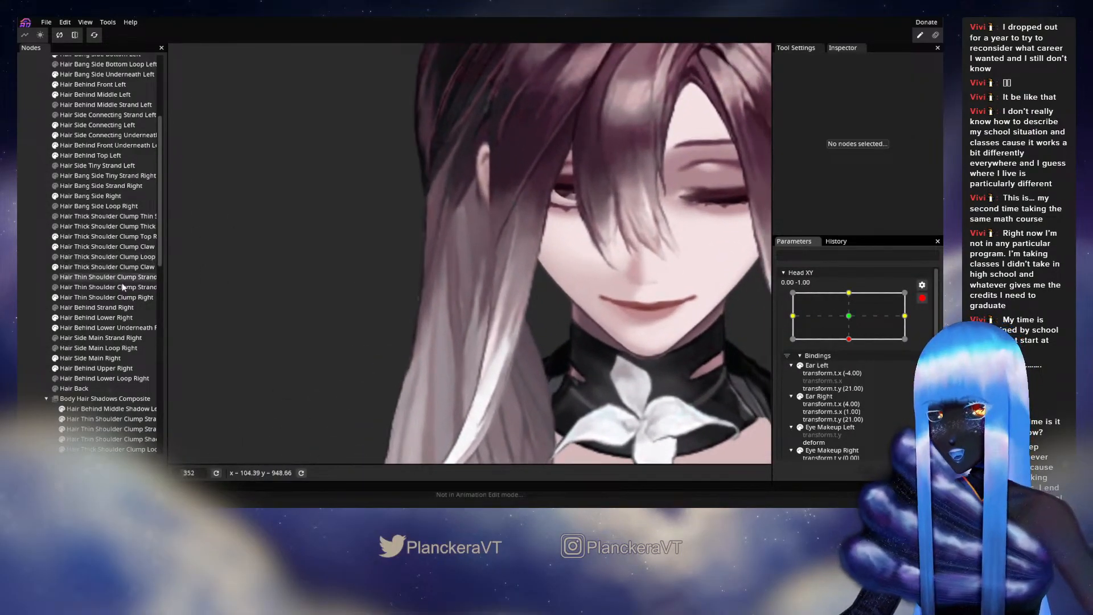
{"action": "left_click", "coordinate": [89, 359]}
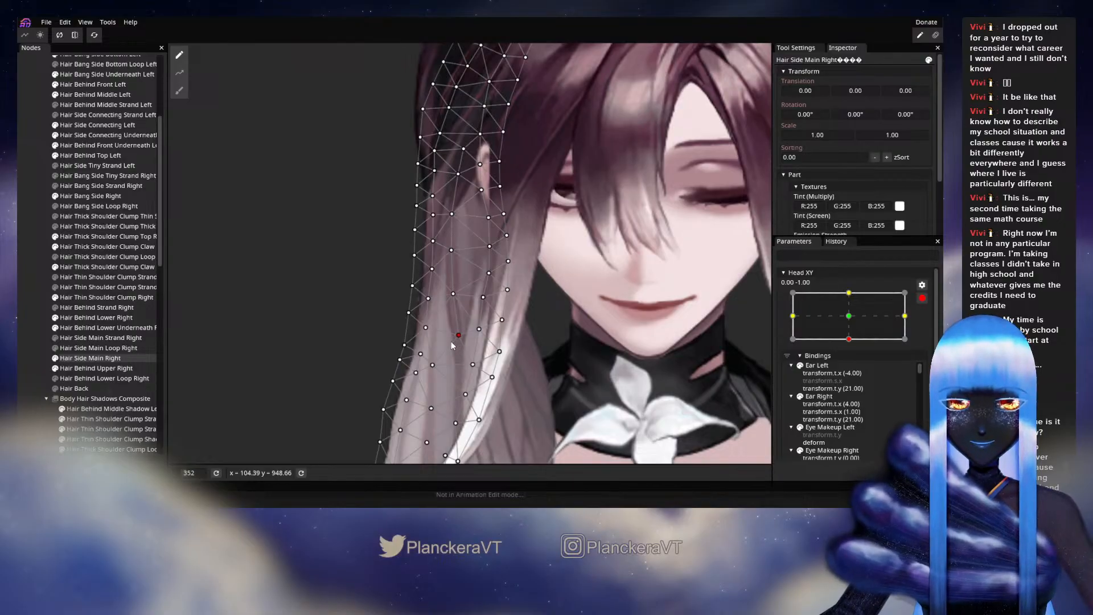
{"action": "left_click", "coordinate": [472, 365]}
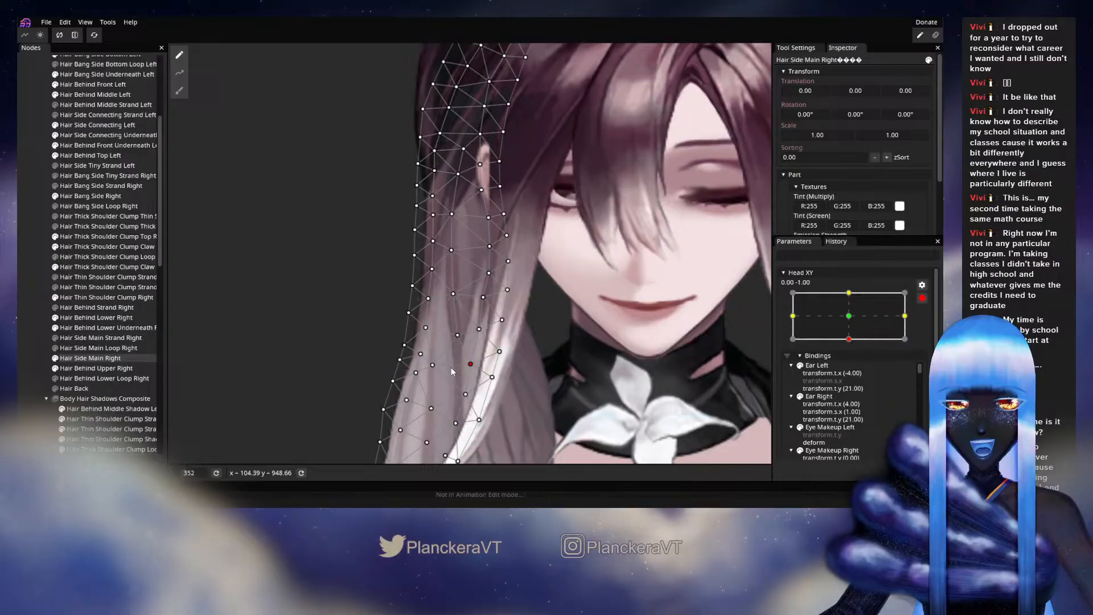
{"action": "left_click", "coordinate": [256, 349]}
{"action": "scroll", "coordinate": [539, 361], "scroll_direction": "down", "scroll_amount": 5}
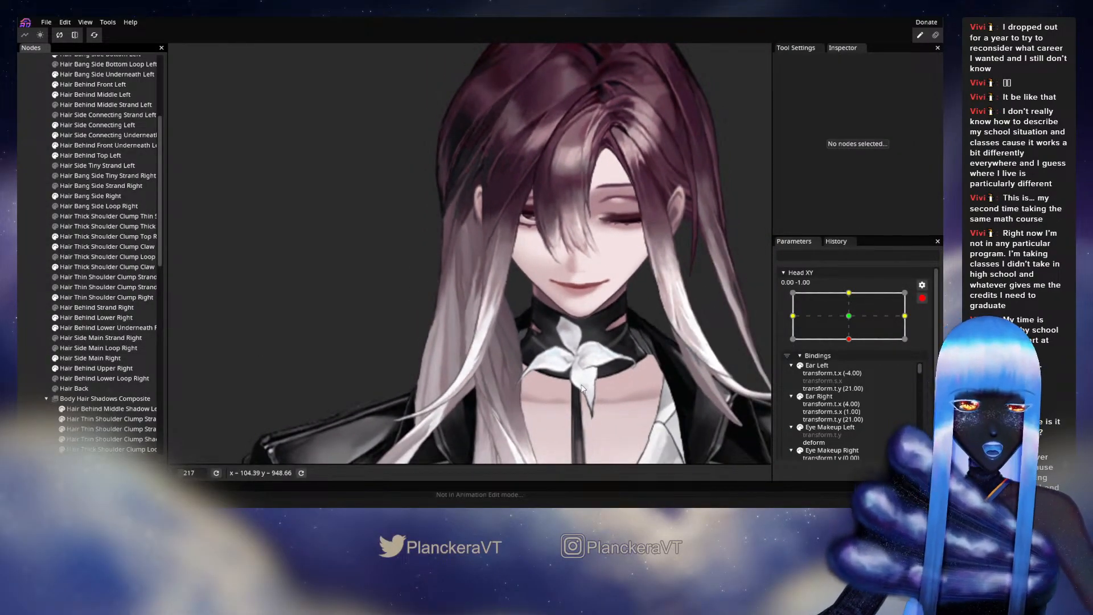
- Check the refined chin-level hair by scrubbing disarmed Head XY around head-down, and re-arm it at 0.00 -1.00
{"action": "left_click_drag", "start_coordinate": [581, 389], "coordinate": [589, 355]}
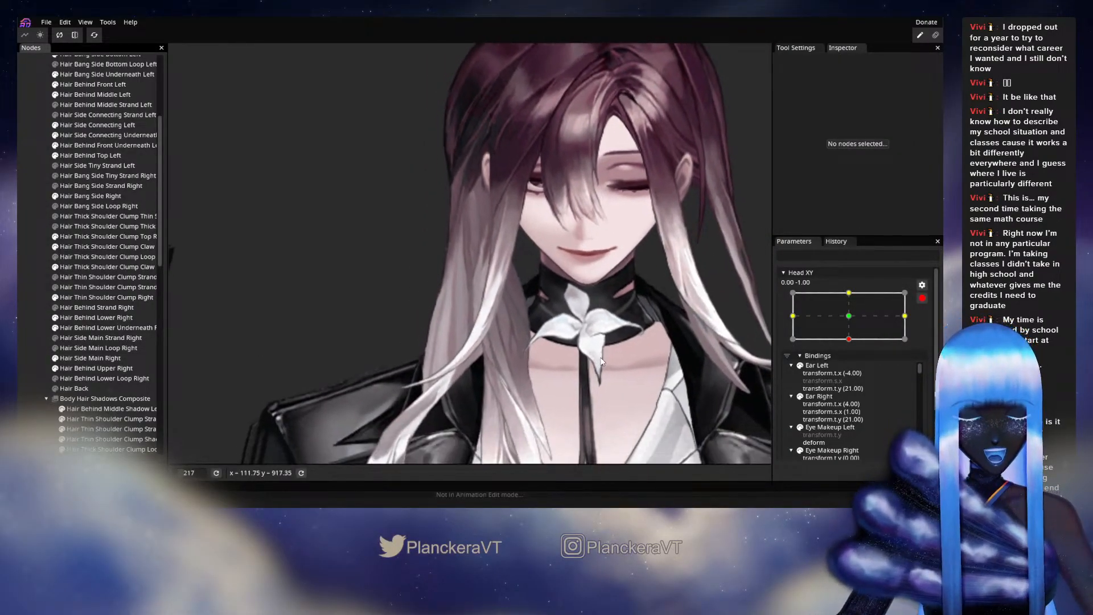
{"action": "left_click", "coordinate": [920, 299]}
{"action": "mouse_move", "coordinate": [851, 369]}
{"action": "left_mouse_down"}
{"action": "mouse_move", "coordinate": [852, 351]}
{"action": "mouse_move", "coordinate": [852, 370]}
{"action": "left_mouse_up"}
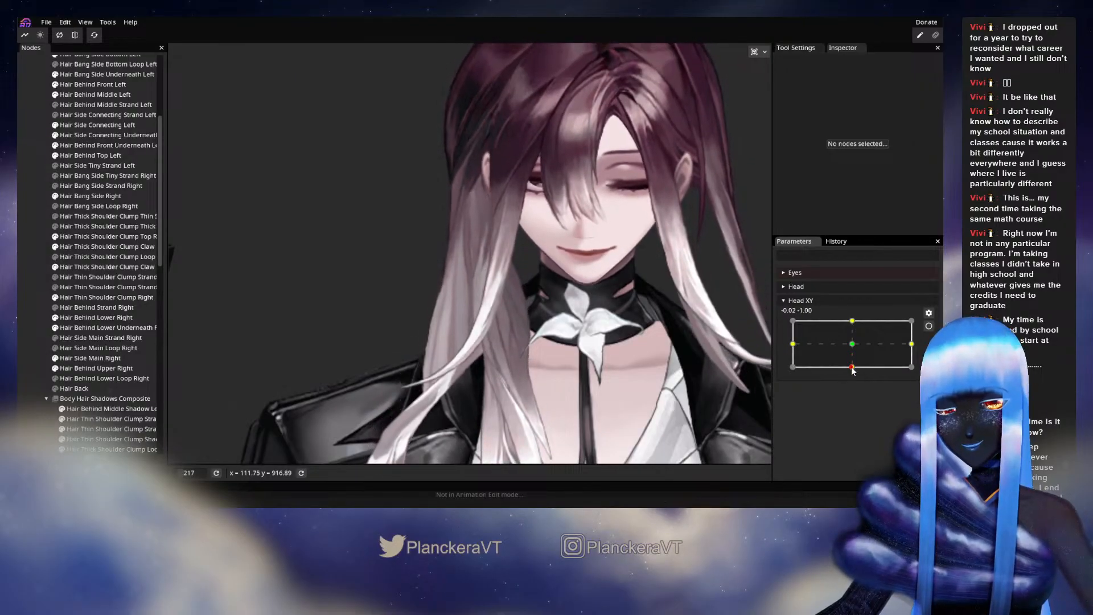
{"action": "left_click", "coordinate": [928, 326]}
- Raise the Hair MeshGroup vertices over the right side hair, from shoulder level down past the hand and in to the chest centre
{"action": "left_click_drag", "start_coordinate": [621, 426], "coordinate": [630, 340]}
{"action": "scroll", "coordinate": [629, 340], "scroll_direction": "down", "scroll_amount": 3}
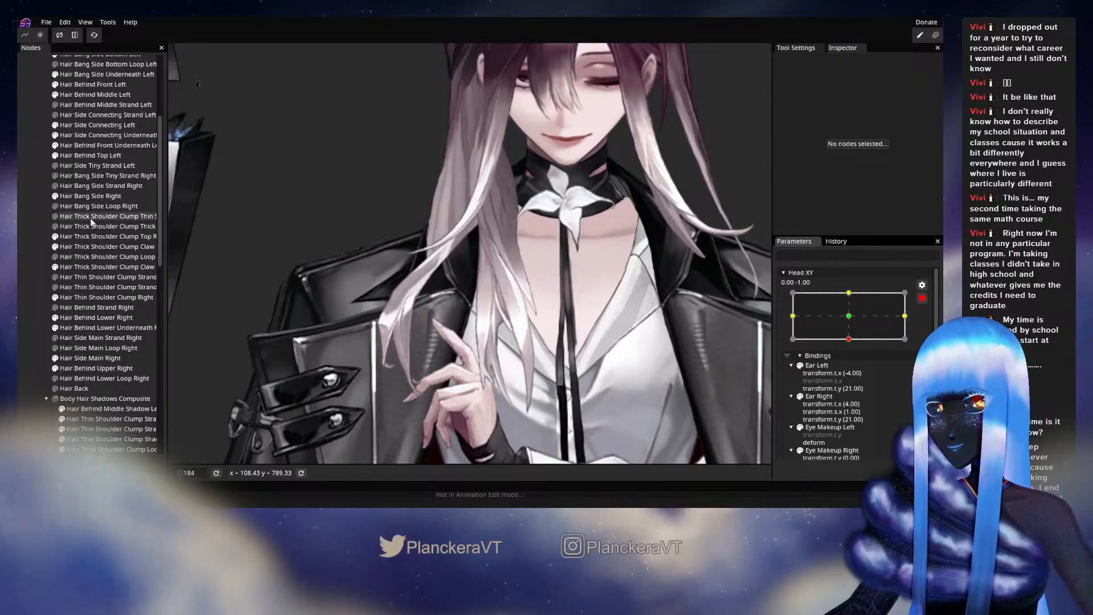
{"action": "scroll", "coordinate": [92, 222], "scroll_direction": "up", "scroll_amount": 5}
{"action": "left_click", "coordinate": [78, 160]}
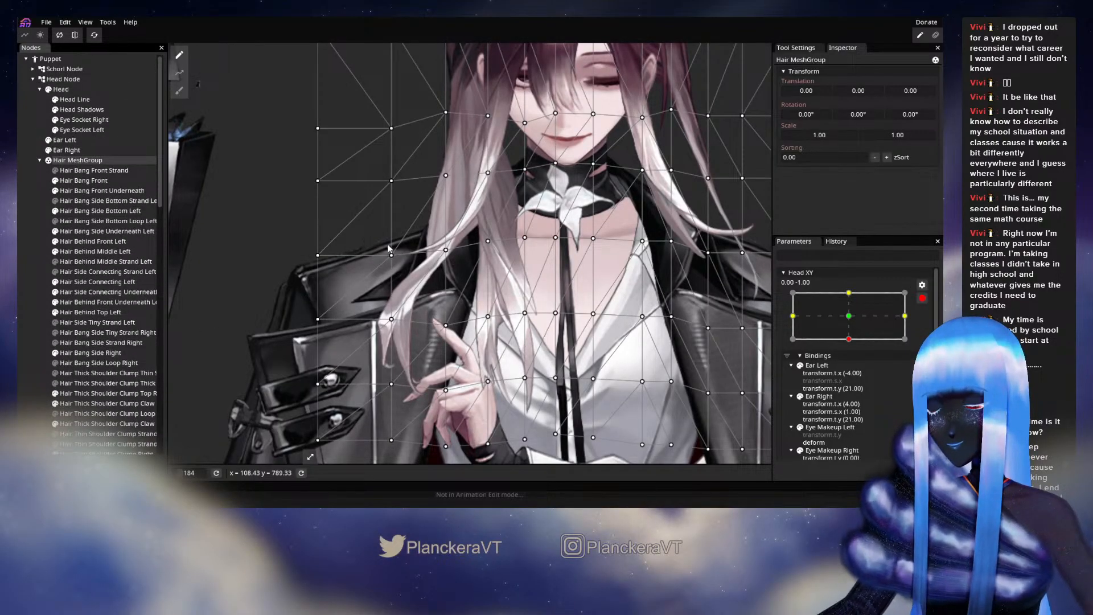
{"action": "left_click_drag", "start_coordinate": [378, 257], "coordinate": [371, 199]}
{"action": "scroll", "coordinate": [305, 218], "scroll_direction": "down", "scroll_amount": 2}
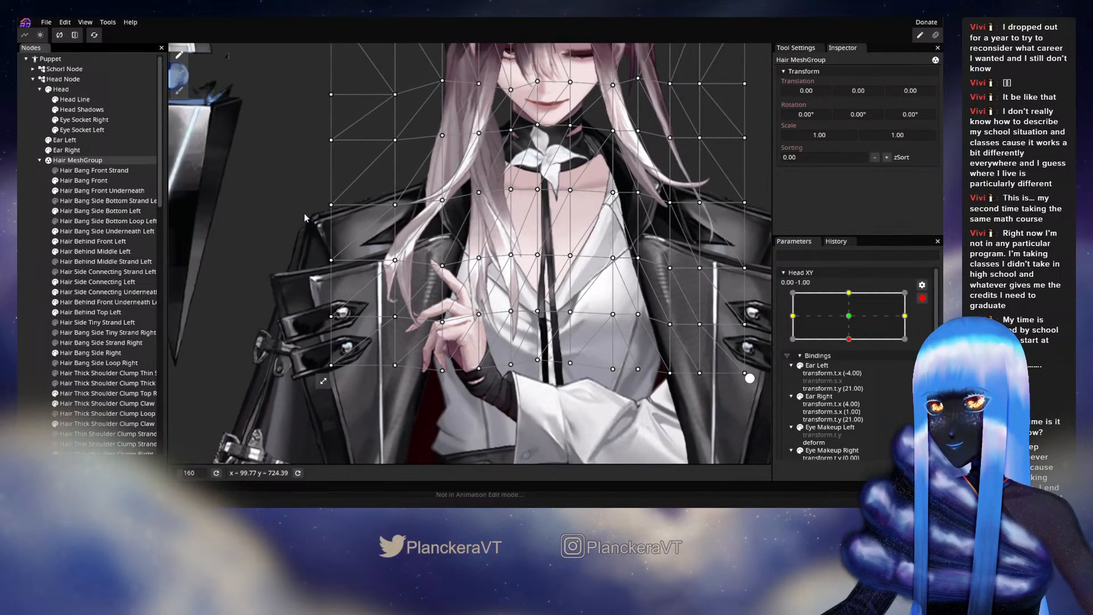
{"action": "left_click_drag", "start_coordinate": [516, 387], "coordinate": [534, 415]}
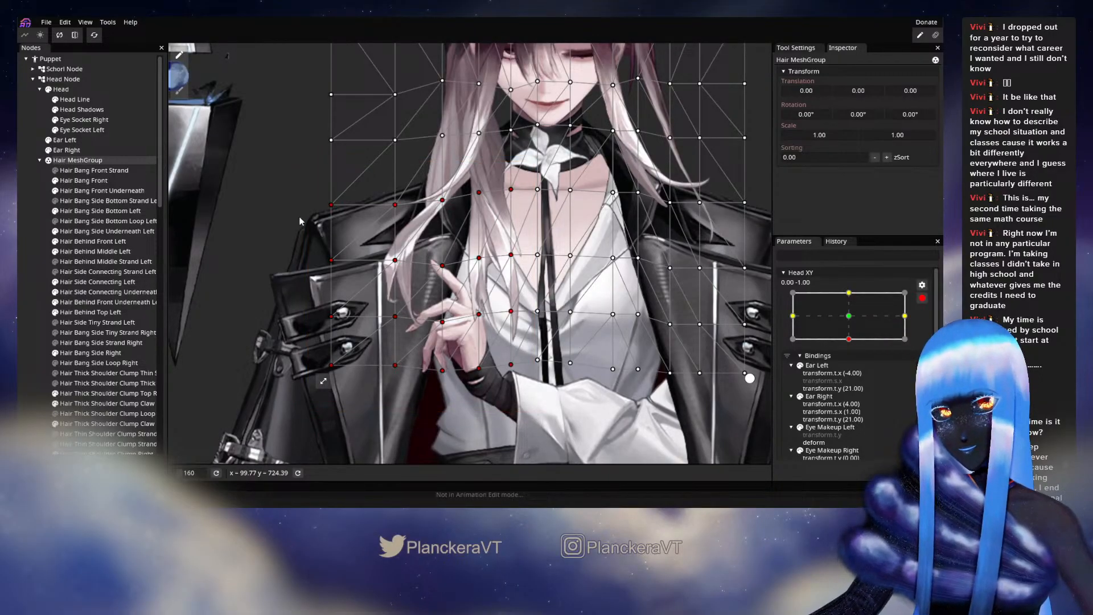
{"action": "key", "text": "Up"}
{"action": "key", "text": "Up"}
{"action": "key", "text": "Up"}
{"action": "key", "text": "Up"}
{"action": "key", "text": "Up"}
{"action": "key", "text": "Up"}
{"action": "key", "text": "Up"}
{"action": "key", "text": "Up"}
{"action": "key", "text": "Up"}
{"action": "key", "text": "Up"}
{"action": "key", "text": "Up"}
{"action": "key", "text": "Up"}
{"action": "key", "text": "Up"}
{"action": "key", "text": "Up"}
{"action": "key", "text": "Up"}
{"action": "key", "text": "Up"}
{"action": "key", "text": "Up"}
{"action": "key", "text": "Down"}
{"action": "key", "text": "Down"}
{"action": "key", "text": "Down"}
{"action": "key", "text": "Down"}
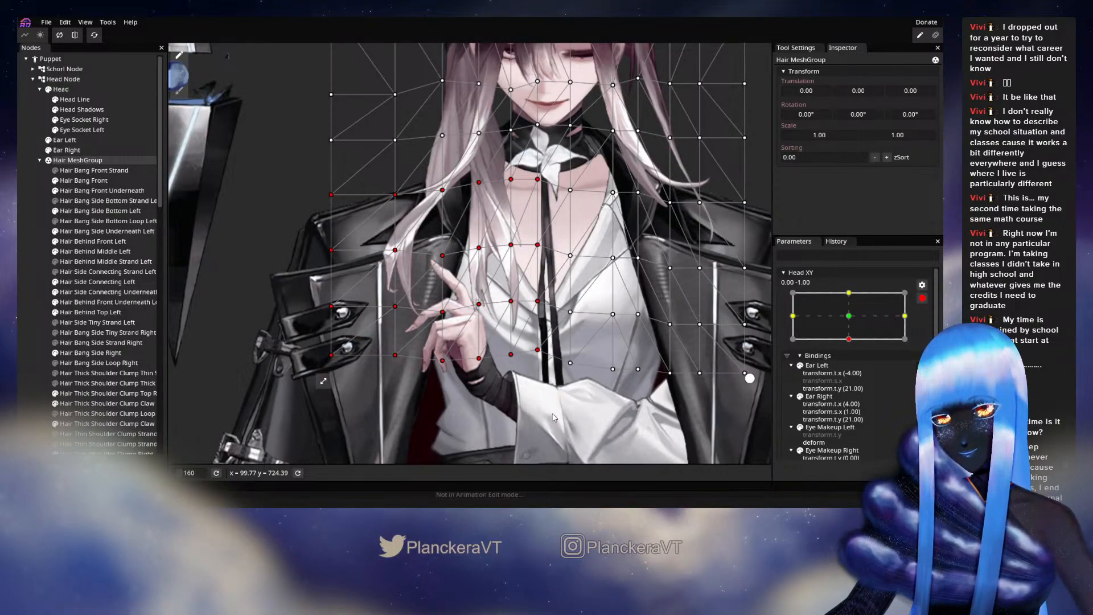
{"action": "key", "text": "Down"}
{"action": "key", "text": "Down"}
{"action": "key", "text": "Down"}
- Add the collar-level row to the selected right side Hair MeshGroup vertices, shift them slightly upward, and deselect the mesh group
{"action": "left_click_drag", "start_coordinate": [453, 195], "coordinate": [560, 394]}
{"action": "key", "text": "Up"}
{"action": "key", "text": "Up"}
{"action": "key", "text": "Up"}
{"action": "key", "text": "Up"}
{"action": "key", "text": "Up"}
{"action": "key", "text": "Up"}
{"action": "key", "text": "Up"}
{"action": "key", "text": "Up"}
{"action": "key", "text": "Up"}
{"action": "key", "text": "Up"}
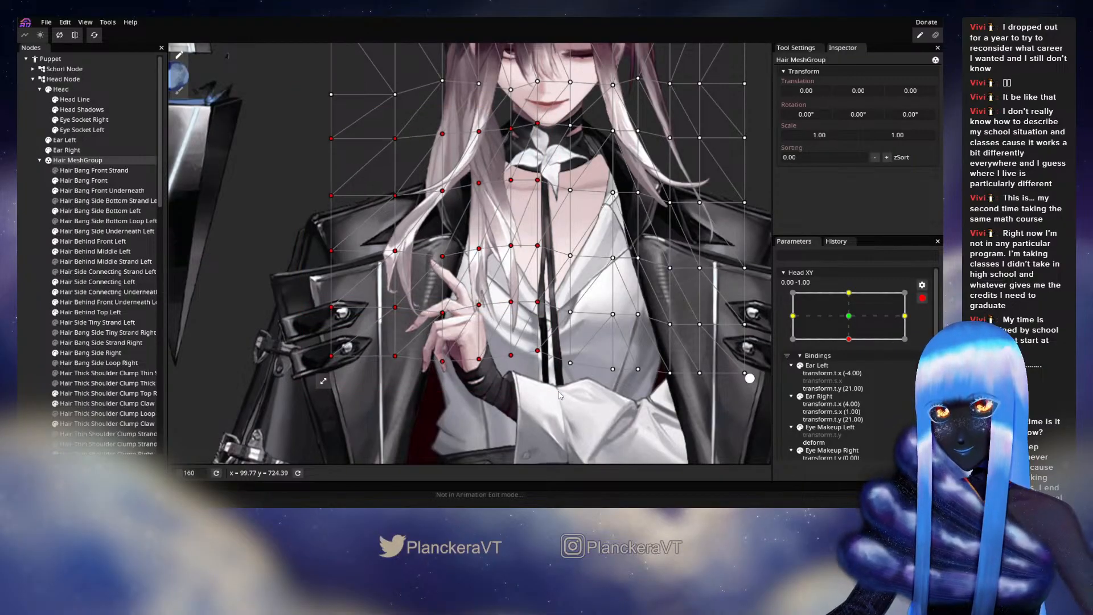
{"action": "key", "text": "Down"}
{"action": "key", "text": "Down"}
{"action": "left_click", "coordinate": [30, 259]}
- Test the raised Hair MeshGroup section by scrubbing disarmed Head XY back to head-down, and re-arm it at 0.00 -1.00
{"action": "left_click_drag", "start_coordinate": [615, 267], "coordinate": [617, 340]}
{"action": "left_click", "coordinate": [922, 299]}
{"action": "left_click_drag", "start_coordinate": [887, 360], "coordinate": [856, 373]}
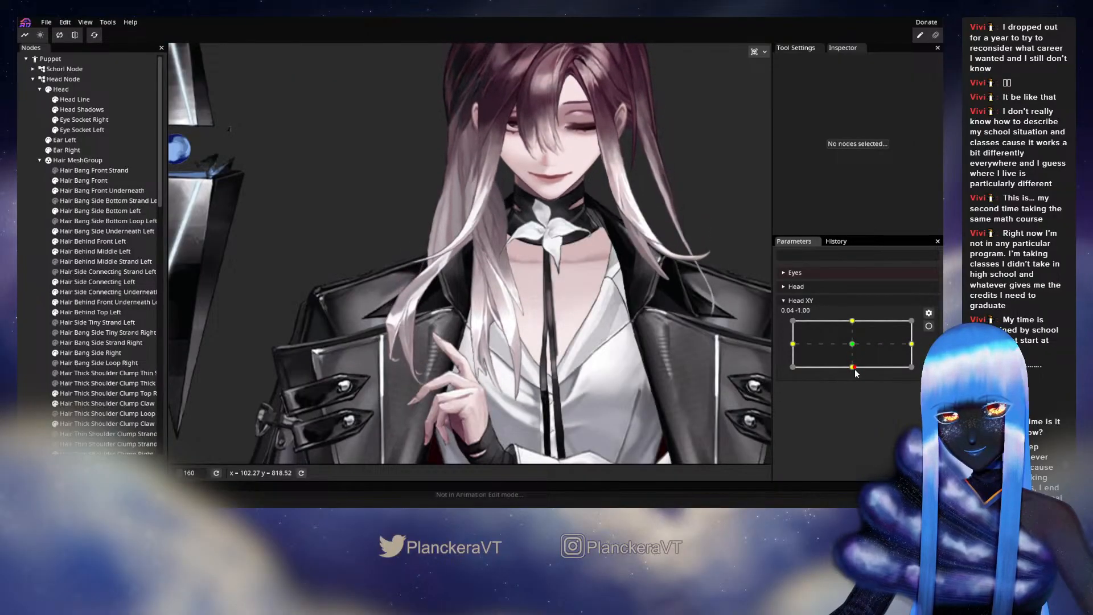
{"action": "left_click", "coordinate": [928, 326]}
{"action": "scroll", "coordinate": [421, 347], "scroll_direction": "up", "scroll_amount": 4}
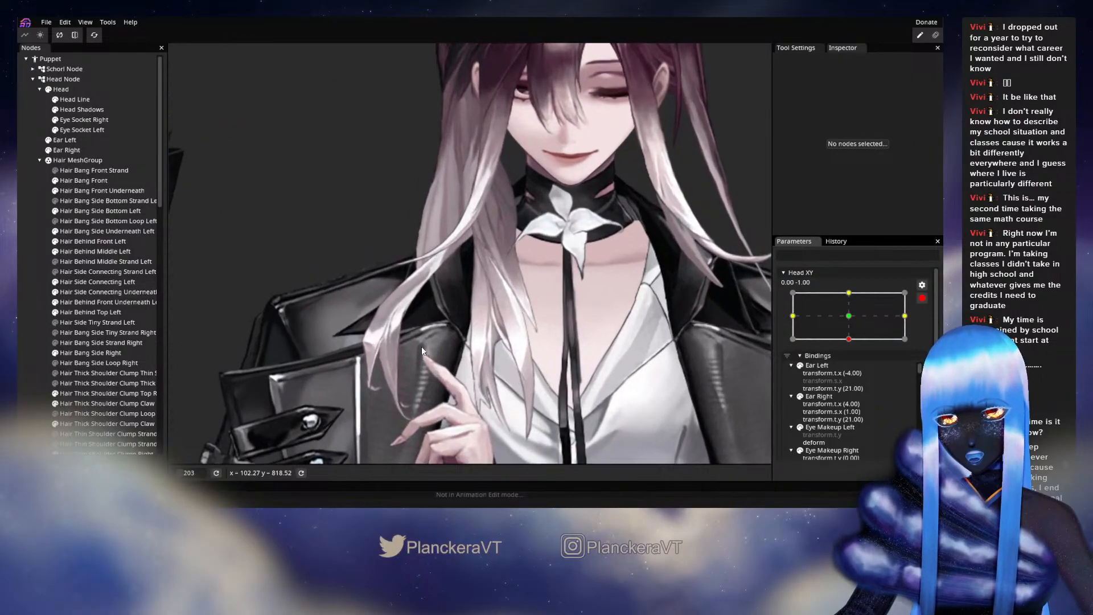
- Reshape the outer upper edge of Hair Thin Shoulder Clump Right with the Circle Brush at size 76, and deselect the part
{"action": "scroll", "coordinate": [422, 347], "scroll_direction": "up", "scroll_amount": 3}
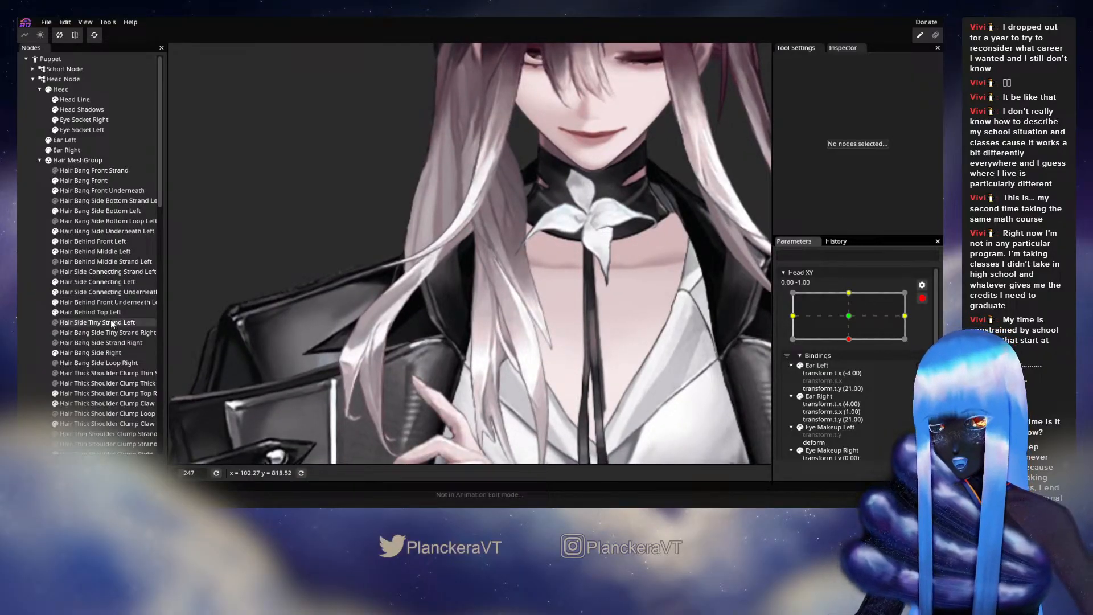
{"action": "scroll", "coordinate": [87, 365], "scroll_direction": "down", "scroll_amount": 1}
{"action": "left_click", "coordinate": [82, 352]}
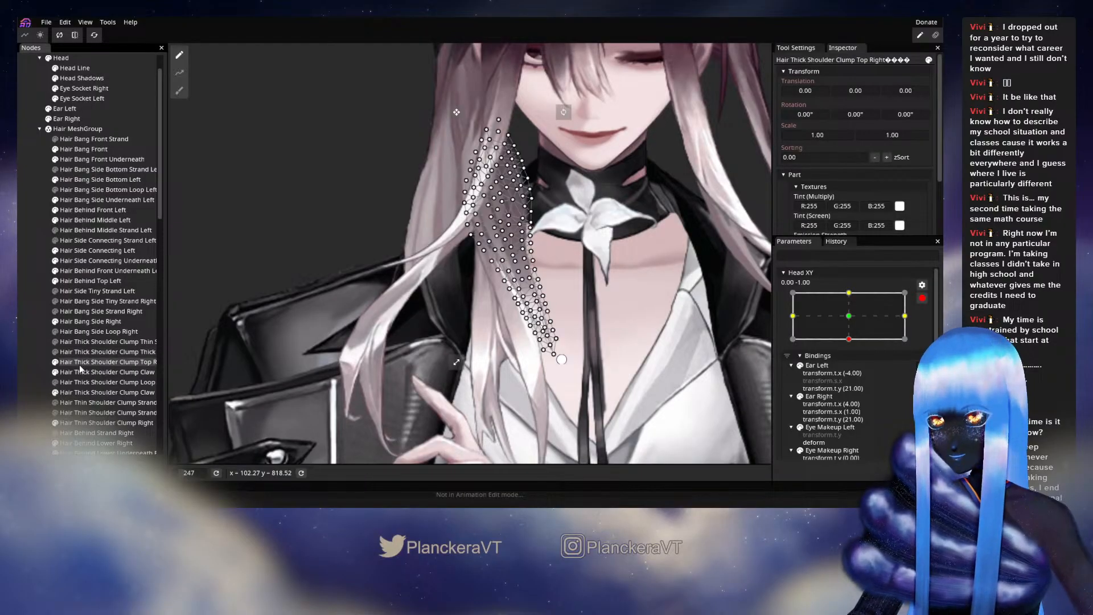
{"action": "left_click", "coordinate": [80, 371]}
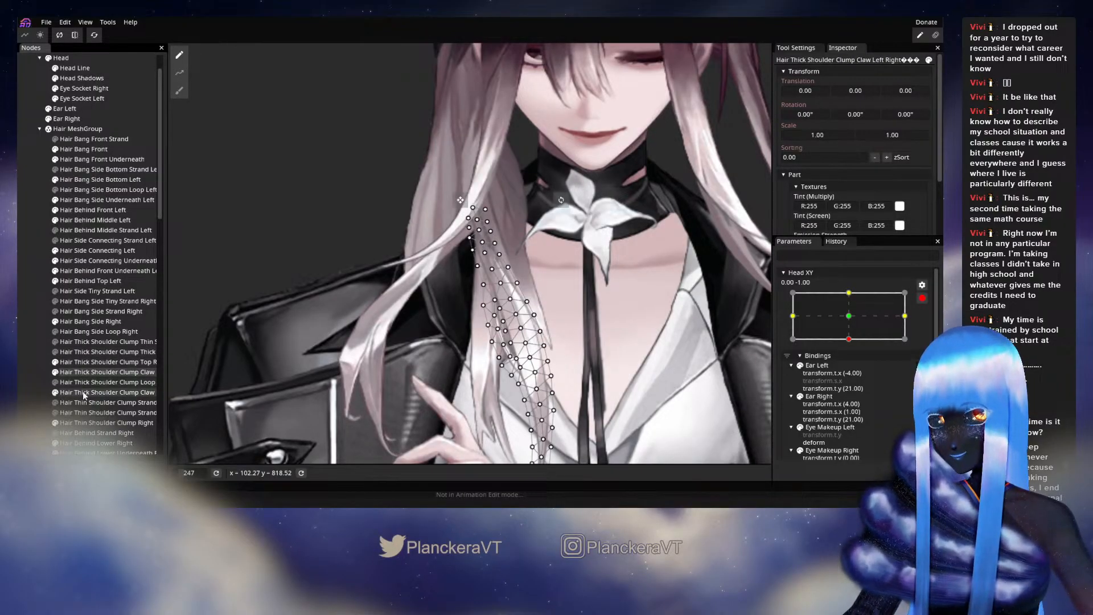
{"action": "left_click", "coordinate": [83, 391]}
{"action": "left_click", "coordinate": [84, 422]}
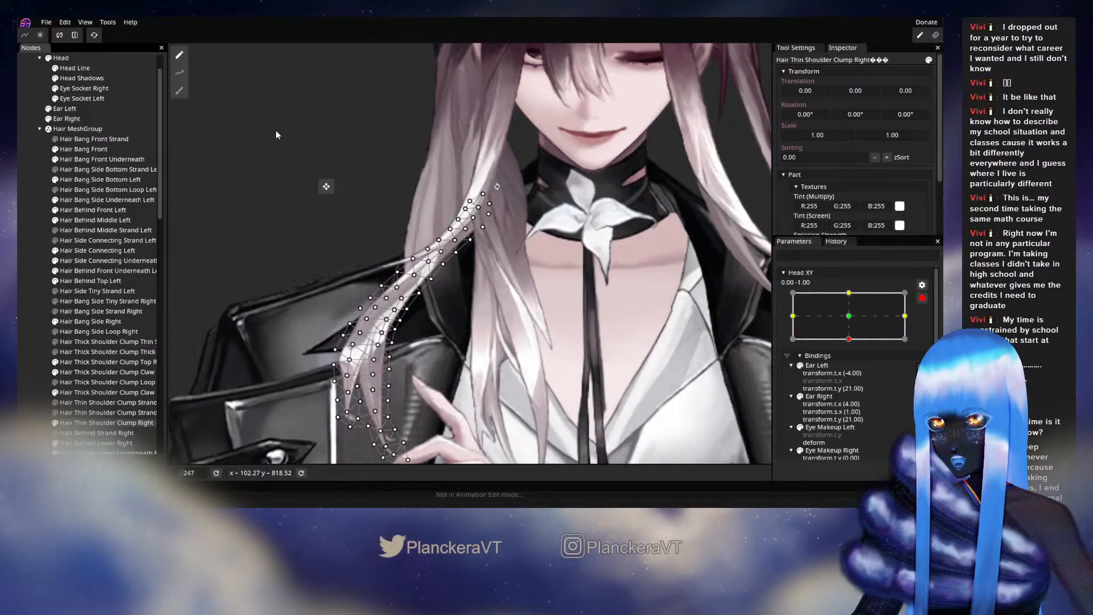
{"action": "left_click", "coordinate": [178, 92]}
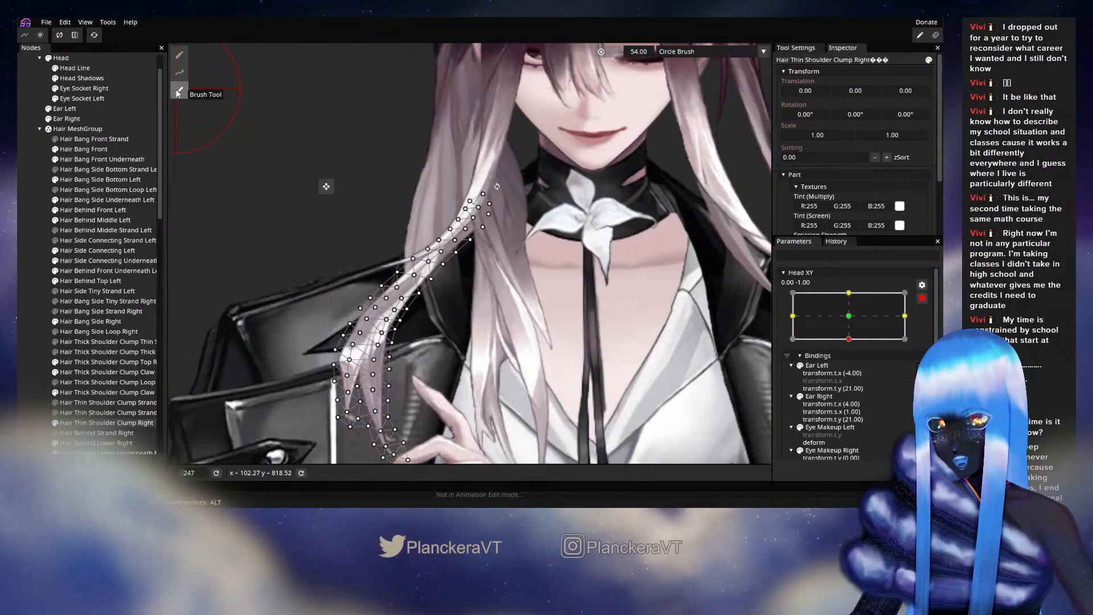
{"action": "left_click_drag", "start_coordinate": [648, 48], "coordinate": [657, 48]}
{"action": "mouse_move", "coordinate": [387, 200]}
{"action": "left_mouse_down"}
{"action": "mouse_move", "coordinate": [385, 190]}
{"action": "mouse_move", "coordinate": [357, 222]}
{"action": "left_mouse_up"}
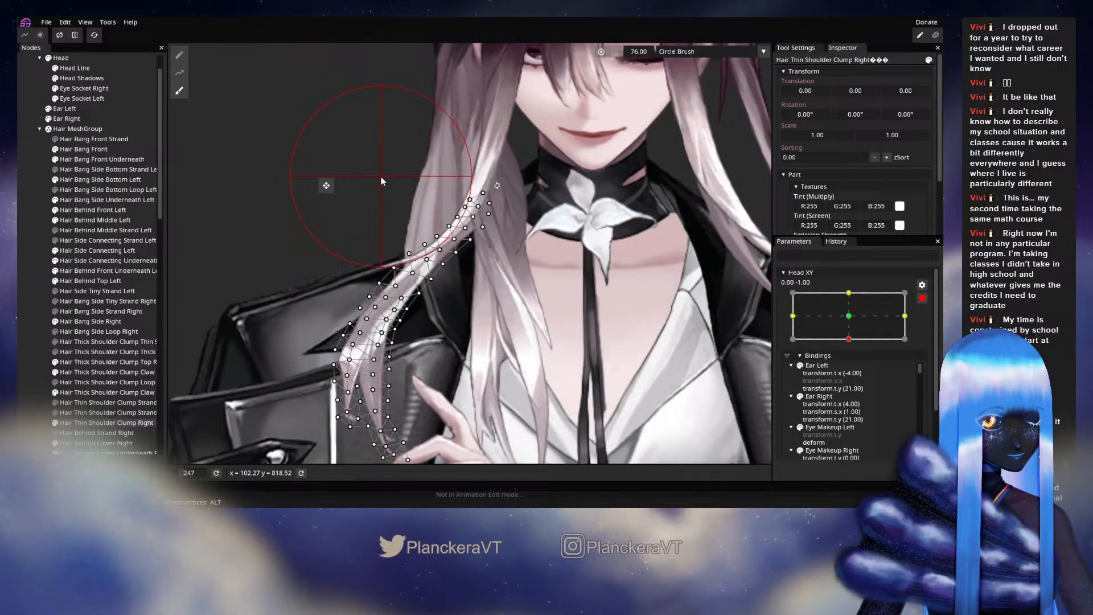
{"action": "left_click", "coordinate": [24, 281]}
- Test the brushed shoulder clump by scrubbing disarmed Head XY around head-down, and re-arm it at 0.00 -1.00
{"action": "scroll", "coordinate": [554, 295], "scroll_direction": "down", "scroll_amount": 3}
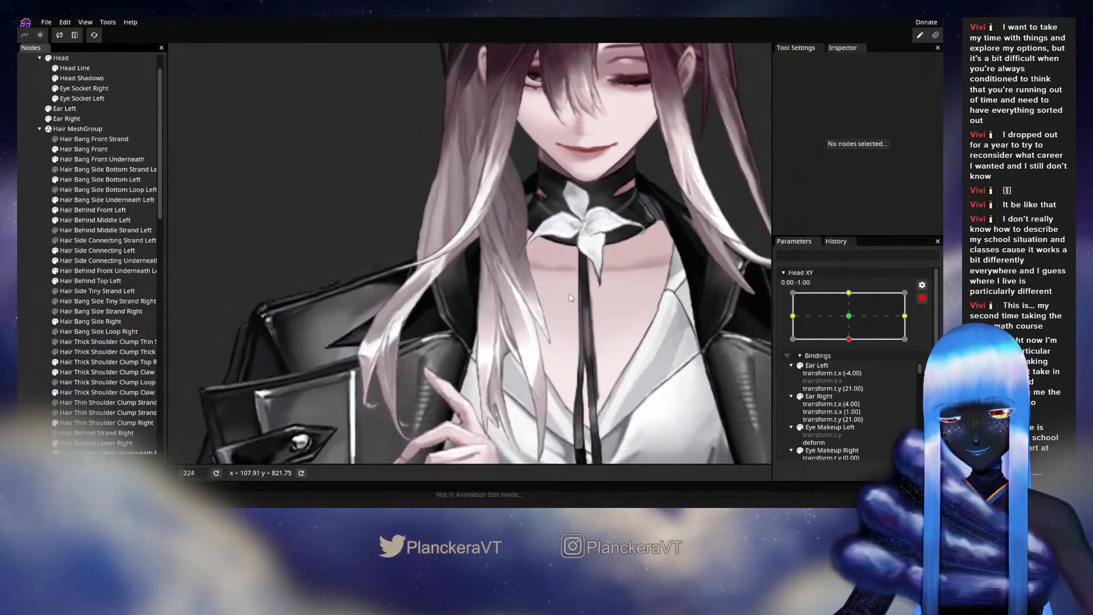
{"action": "left_click", "coordinate": [922, 298]}
{"action": "mouse_move", "coordinate": [852, 367]}
{"action": "left_mouse_down"}
{"action": "mouse_move", "coordinate": [853, 347]}
{"action": "mouse_move", "coordinate": [852, 375]}
{"action": "left_mouse_up"}
{"action": "left_click", "coordinate": [929, 325]}
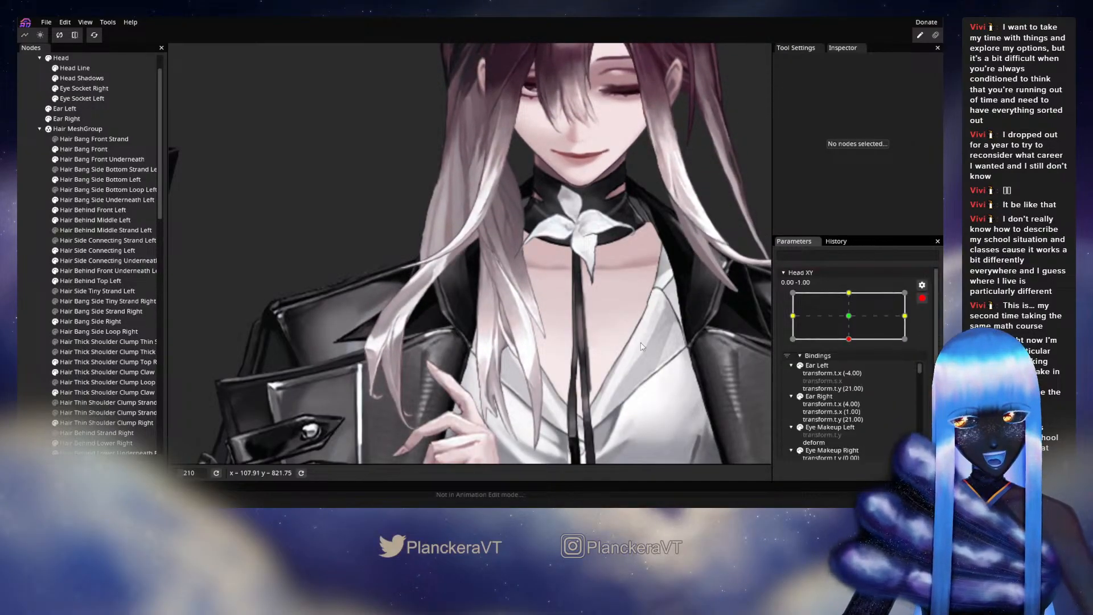
- Adjust the outer-edge vertices of Hair Thin Shoulder Clump Right where it crosses the jacket shoulder, and deselect the part
{"action": "scroll", "coordinate": [82, 397], "scroll_direction": "down", "scroll_amount": 2}
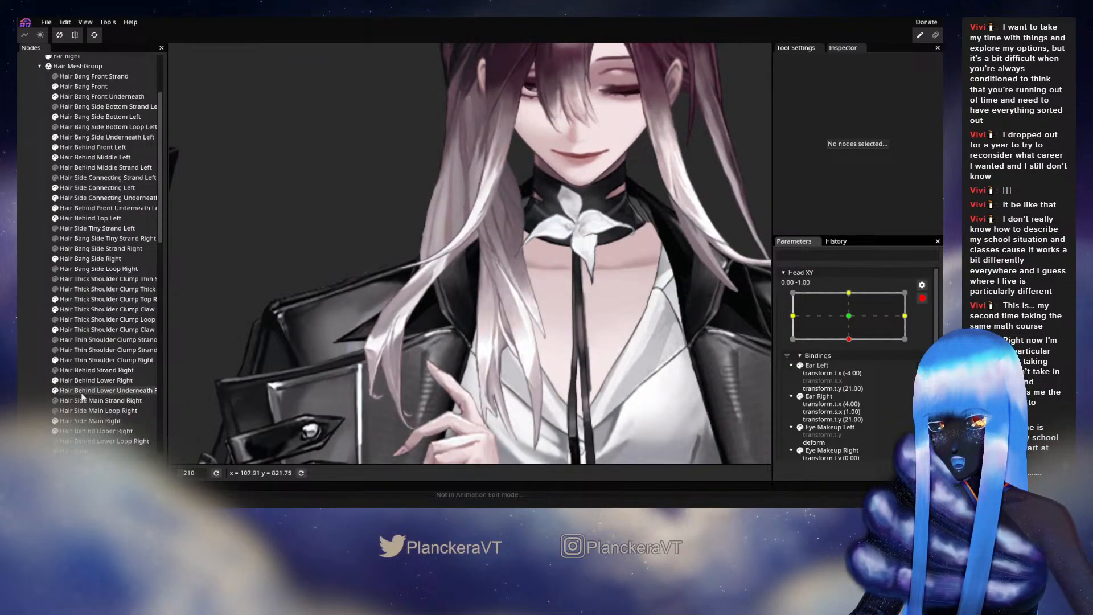
{"action": "left_click", "coordinate": [79, 360]}
{"action": "left_click", "coordinate": [179, 91]}
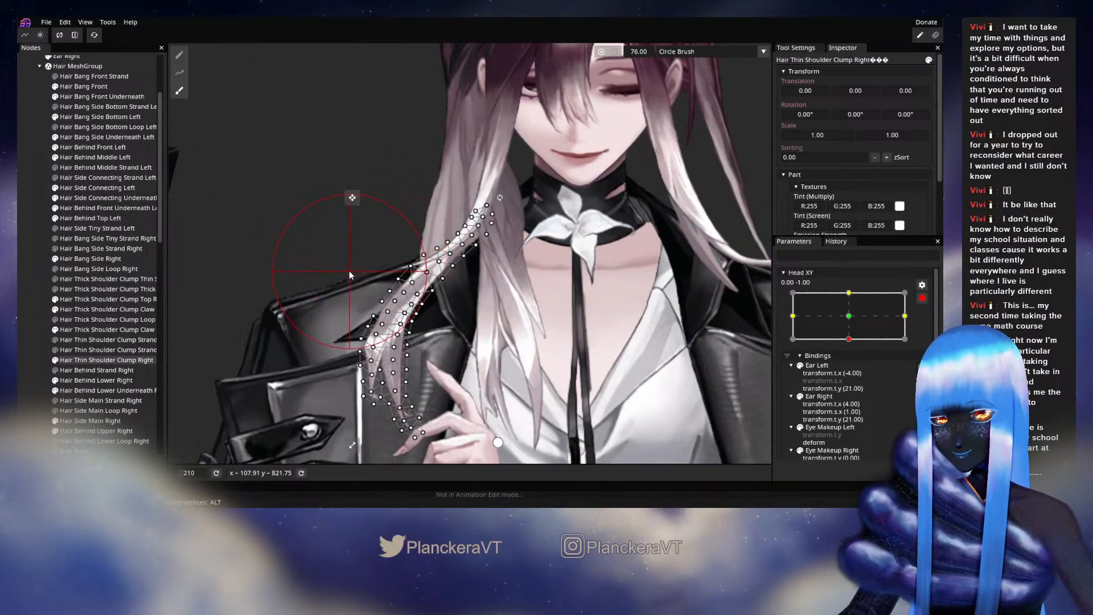
{"action": "left_click", "coordinate": [179, 57]}
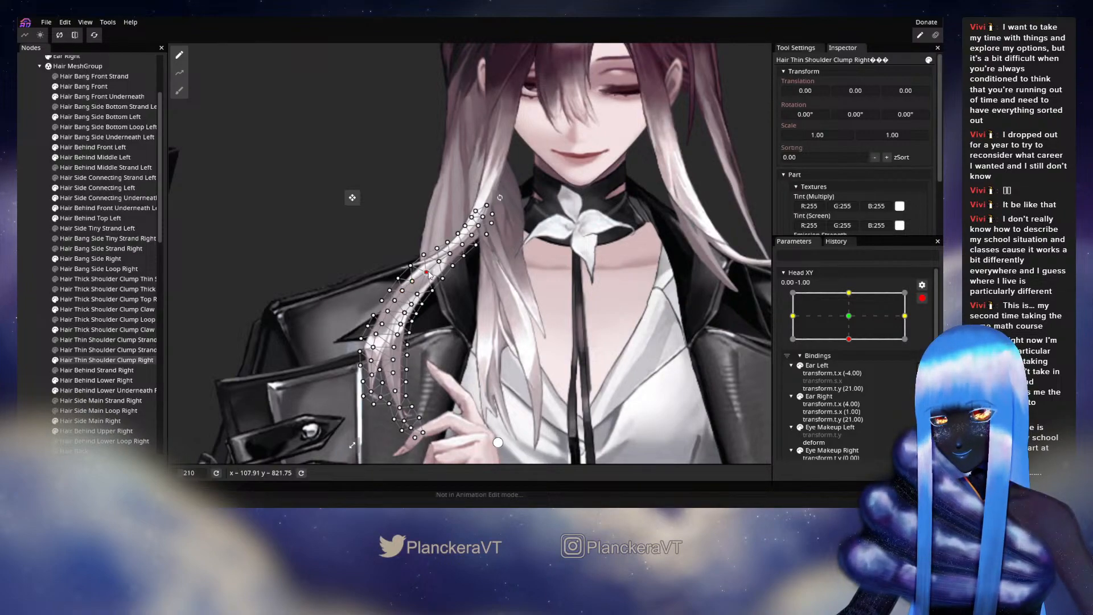
{"action": "left_click", "coordinate": [333, 313]}
- Check the shoulder-crossing hair edge by scrubbing disarmed Head XY back to head-down, and re-arm it at 0.00 -1.00
{"action": "scroll", "coordinate": [450, 323], "scroll_direction": "down", "scroll_amount": 2}
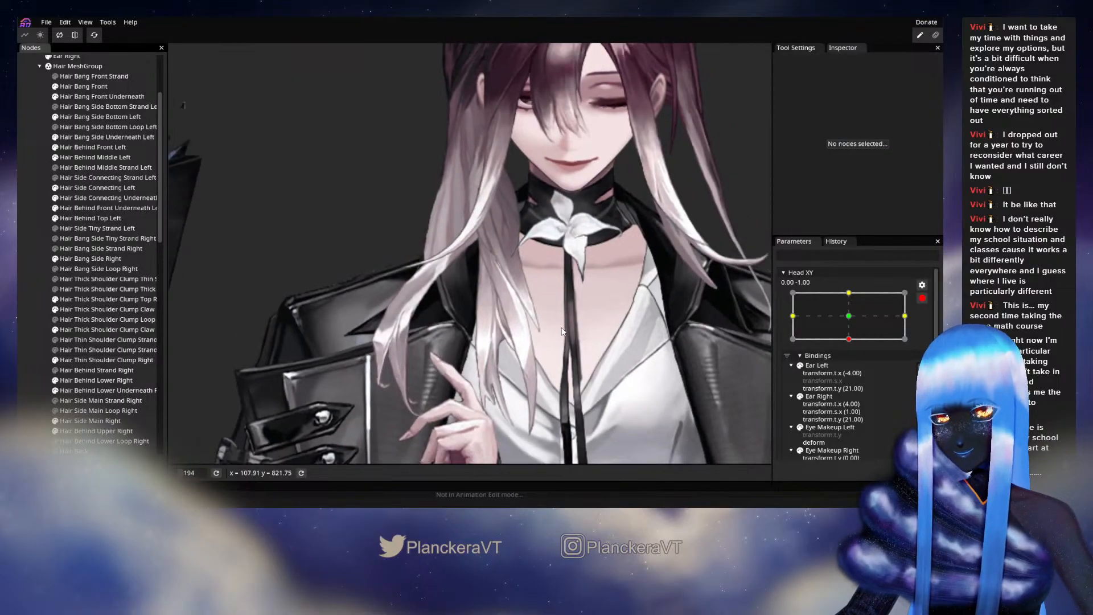
{"action": "scroll", "coordinate": [451, 324], "scroll_direction": "down", "scroll_amount": 5}
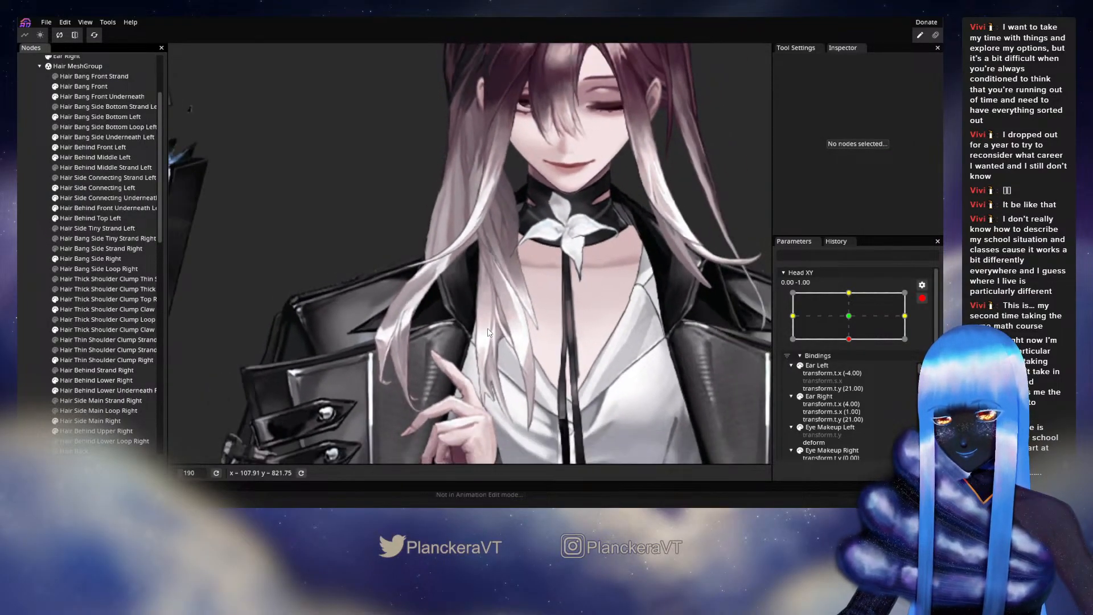
{"action": "left_click", "coordinate": [922, 298]}
{"action": "mouse_move", "coordinate": [852, 367]}
{"action": "left_mouse_down"}
{"action": "mouse_move", "coordinate": [852, 347]}
{"action": "mouse_move", "coordinate": [820, 349]}
{"action": "mouse_move", "coordinate": [853, 368]}
{"action": "left_mouse_up"}
{"action": "left_click", "coordinate": [928, 326]}
- Shift individual outer-edge vertices of Hair Thin Shoulder Clump Right, just below the jacket shoulder line, to smooth its curve, and deselect it
{"action": "scroll", "coordinate": [440, 372], "scroll_direction": "up", "scroll_amount": 10}
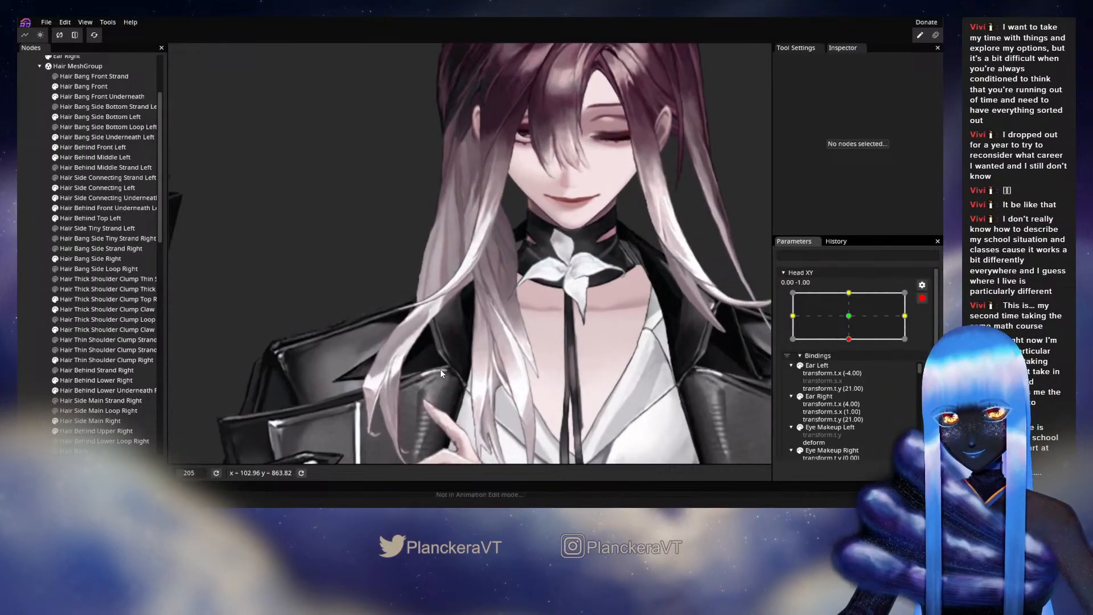
{"action": "scroll", "coordinate": [440, 373], "scroll_direction": "up", "scroll_amount": 4}
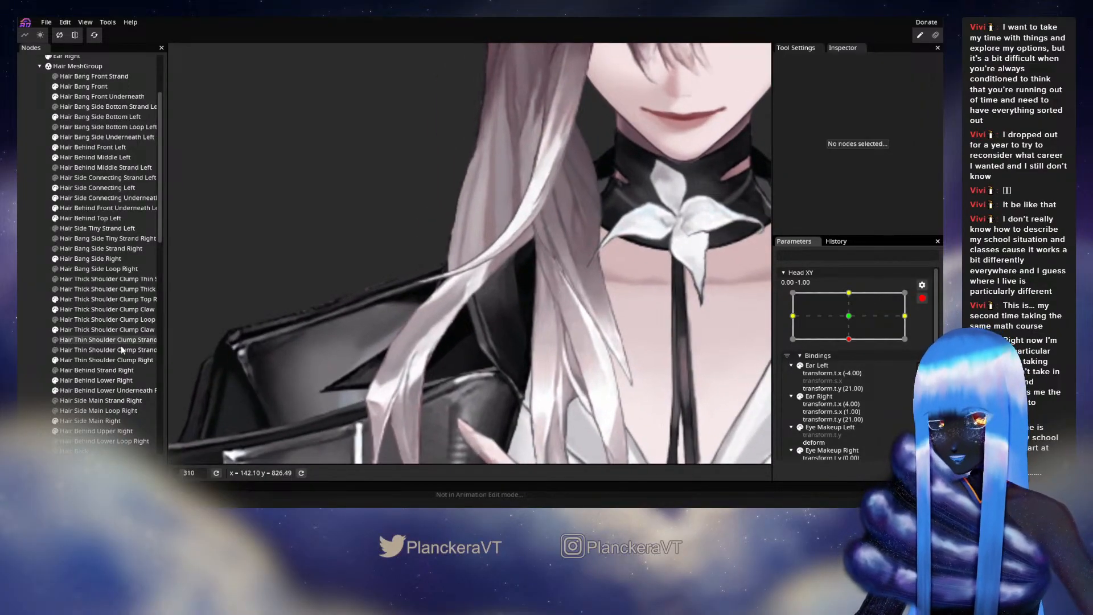
{"action": "left_click", "coordinate": [88, 381]}
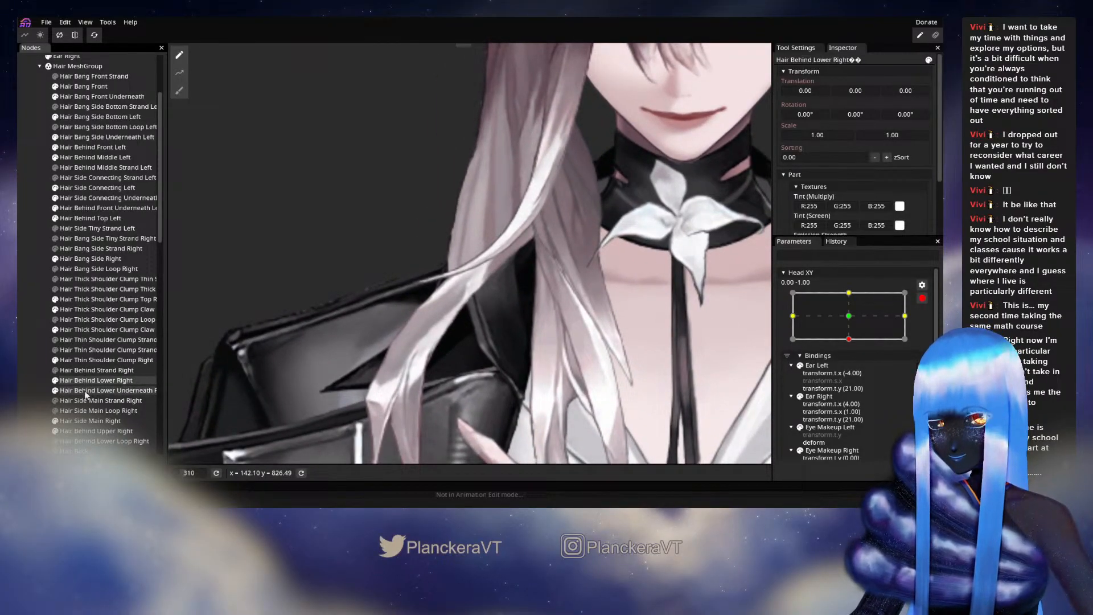
{"action": "left_click", "coordinate": [125, 432]}
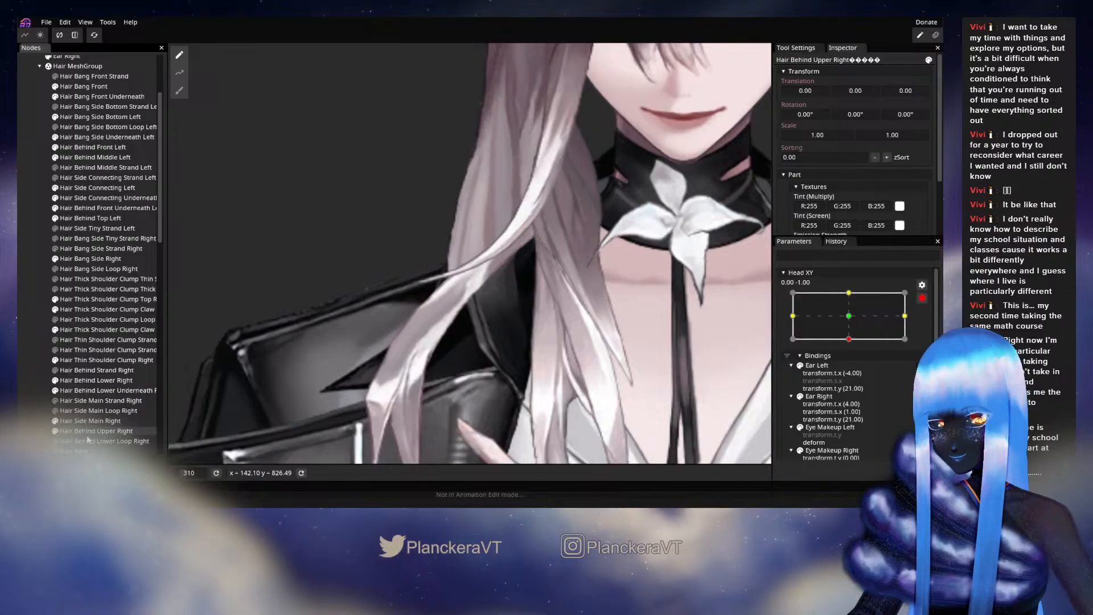
{"action": "left_click", "coordinate": [79, 360]}
{"action": "scroll", "coordinate": [474, 299], "scroll_direction": "up", "scroll_amount": 2}
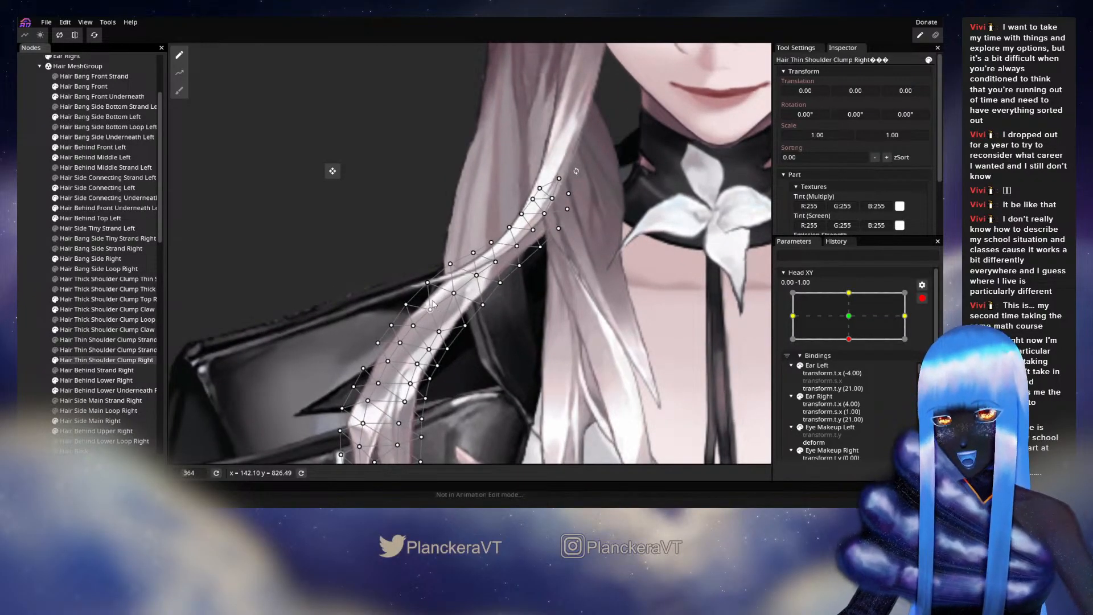
{"action": "left_click", "coordinate": [430, 284]}
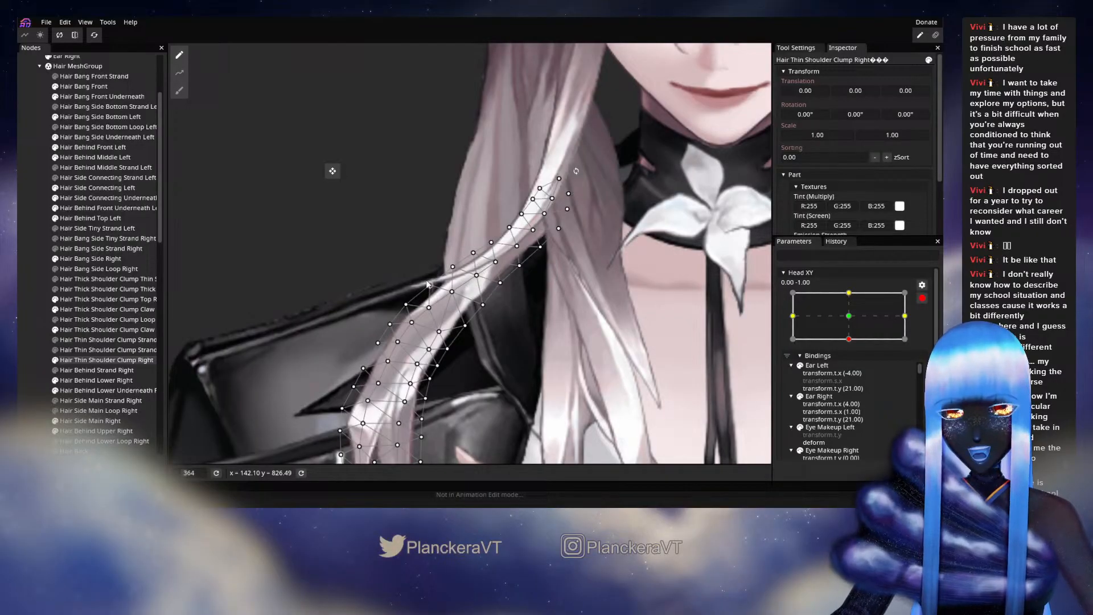
{"action": "left_click", "coordinate": [406, 304]}
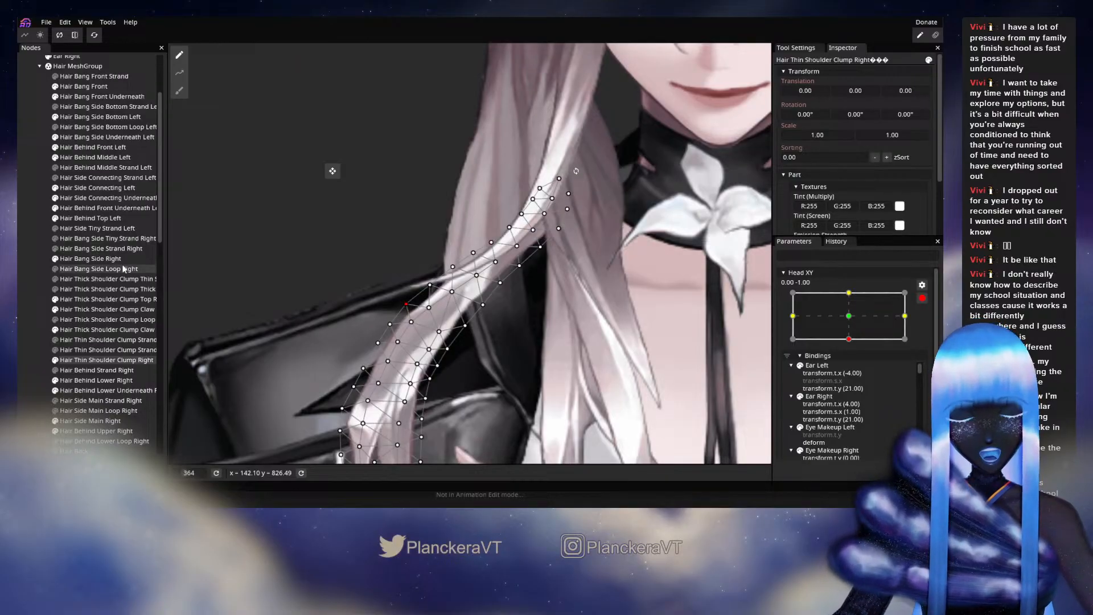
{"action": "left_click", "coordinate": [37, 266]}
- Test the smoothed outer curve of the thin shoulder clump by scrubbing disarmed Head XY, and re-arm it at 0.00 -1.00
{"action": "scroll", "coordinate": [573, 337], "scroll_direction": "down", "scroll_amount": 1}
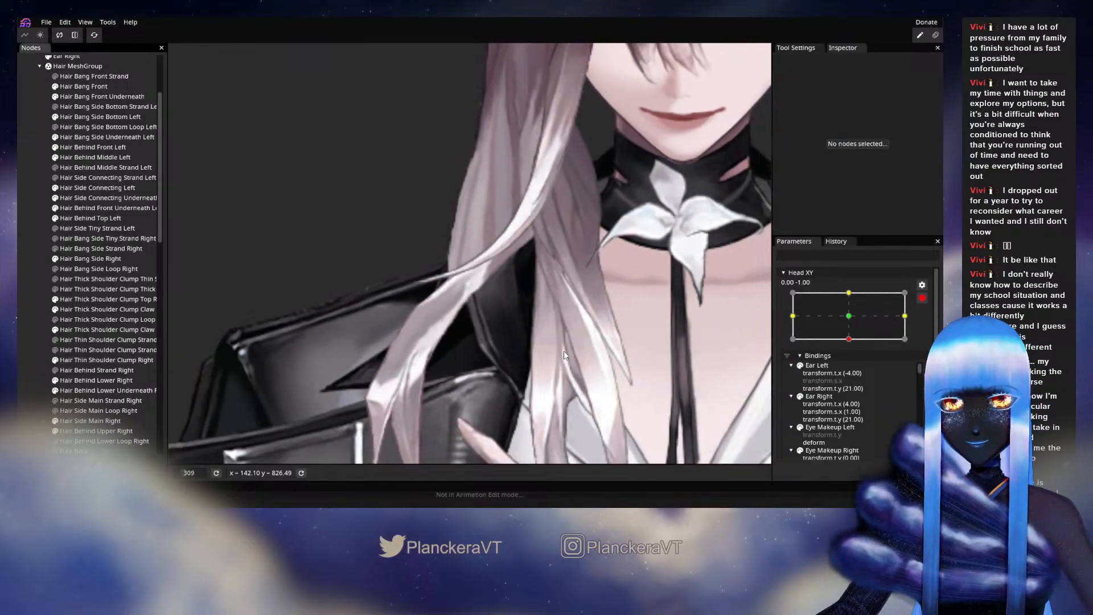
{"action": "scroll", "coordinate": [564, 350], "scroll_direction": "down", "scroll_amount": 3}
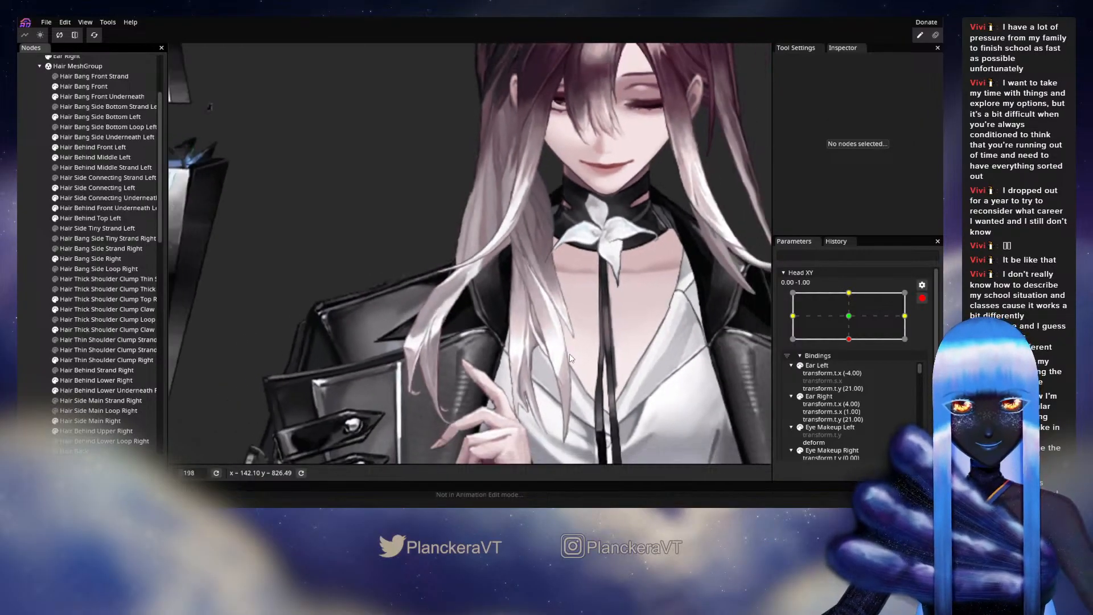
{"action": "scroll", "coordinate": [571, 359], "scroll_direction": "down", "scroll_amount": 1}
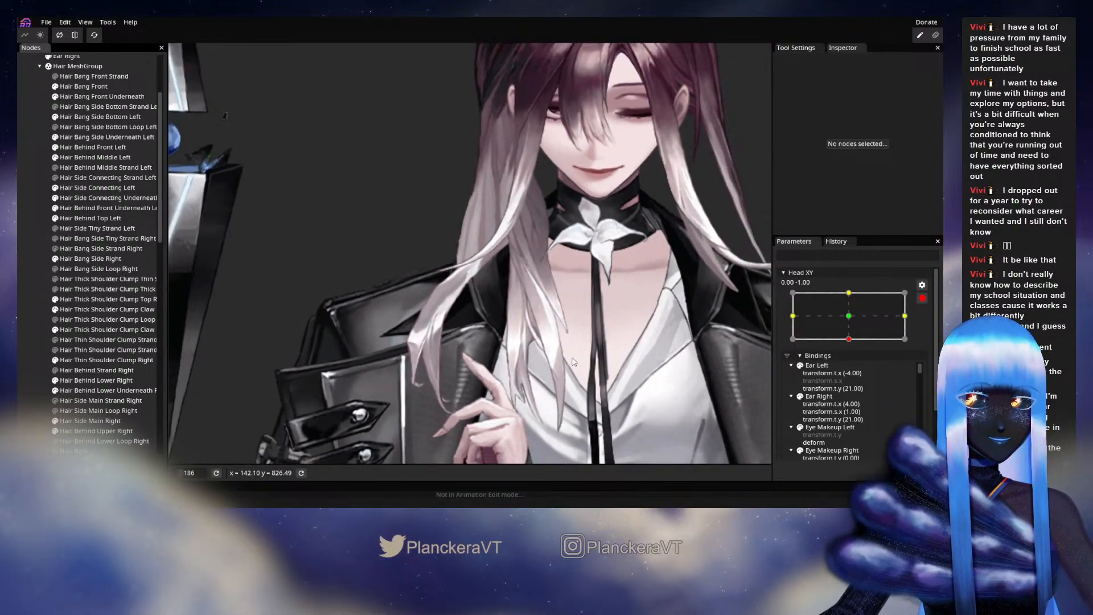
{"action": "left_click", "coordinate": [922, 298]}
{"action": "mouse_move", "coordinate": [853, 368]}
{"action": "left_mouse_down"}
{"action": "mouse_move", "coordinate": [853, 346]}
{"action": "mouse_move", "coordinate": [853, 369]}
{"action": "left_mouse_up"}
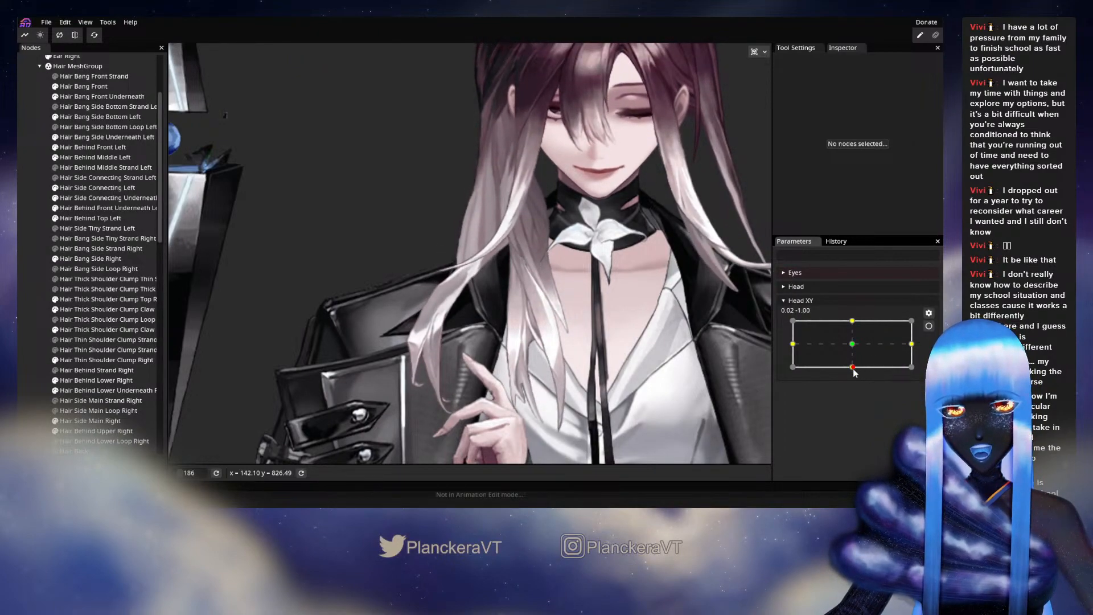
{"action": "left_click", "coordinate": [929, 326]}
- Nudge the inner-edge and centre vertices of Hair Thin Shoulder Clump Right around its upper bend, and deselect the part
{"action": "scroll", "coordinate": [528, 309], "scroll_direction": "up", "scroll_amount": 8}
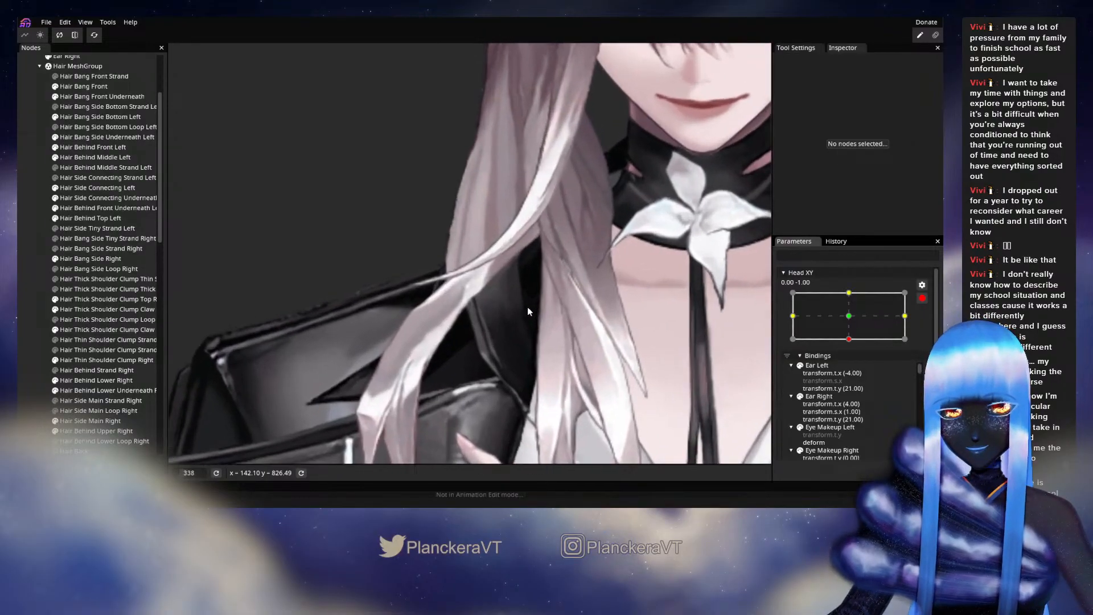
{"action": "scroll", "coordinate": [527, 306], "scroll_direction": "up", "scroll_amount": 1}
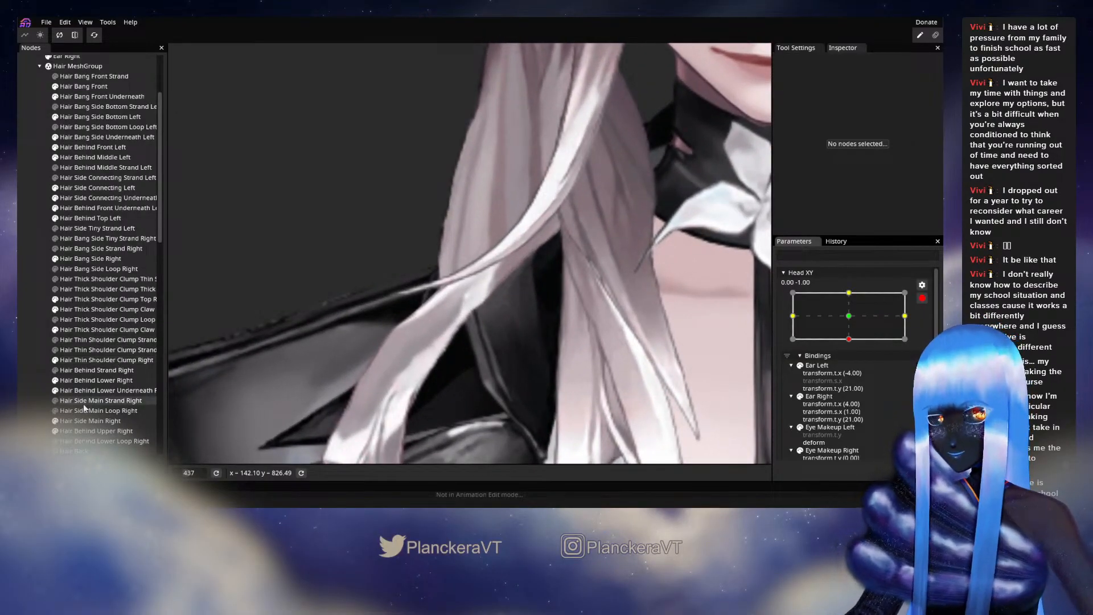
{"action": "left_click", "coordinate": [80, 360]}
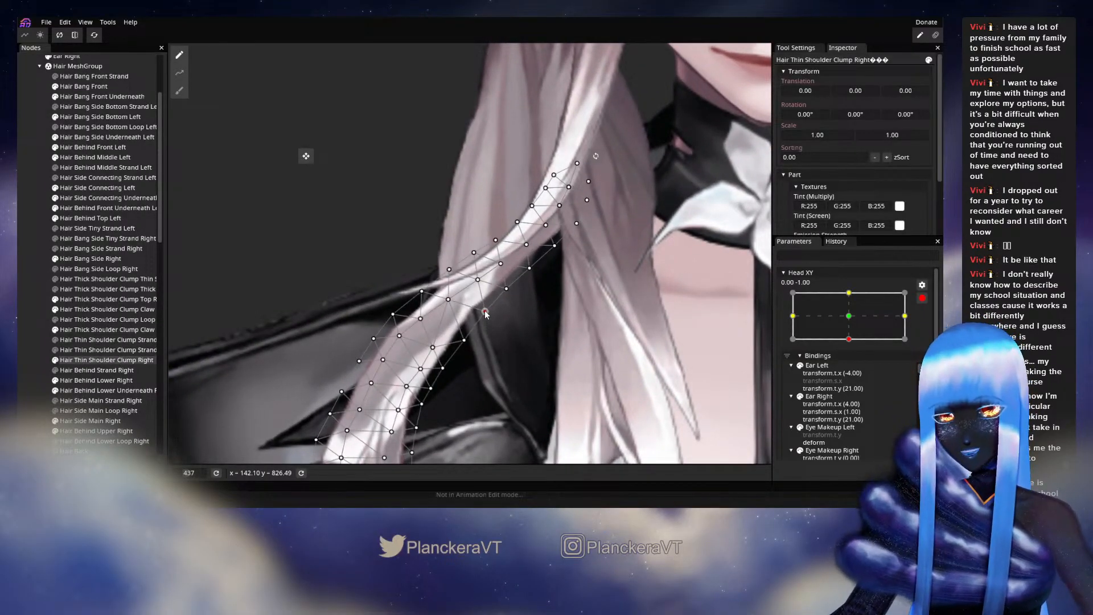
{"action": "left_click", "coordinate": [529, 266]}
{"action": "left_click", "coordinate": [463, 338]}
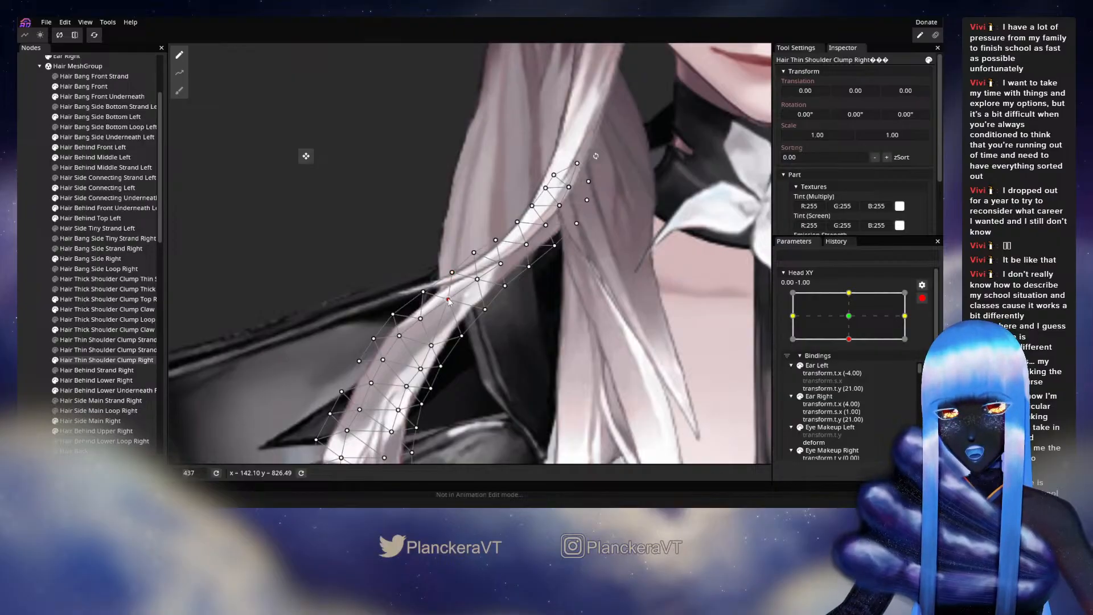
{"action": "left_click", "coordinate": [420, 317]}
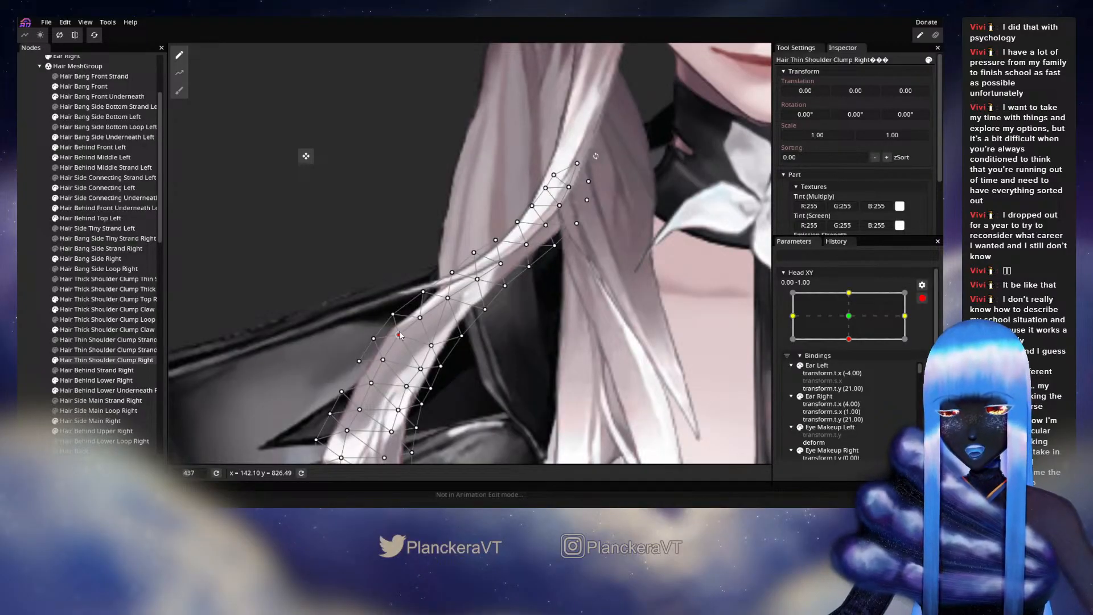
{"action": "left_click", "coordinate": [28, 287]}
- Check the adjusted inner bend of the thin shoulder clump by scrubbing disarmed Head XY, re-arm it at 0.00 -1.00, and inspect the strand closely
{"action": "scroll", "coordinate": [555, 319], "scroll_direction": "down", "scroll_amount": 7}
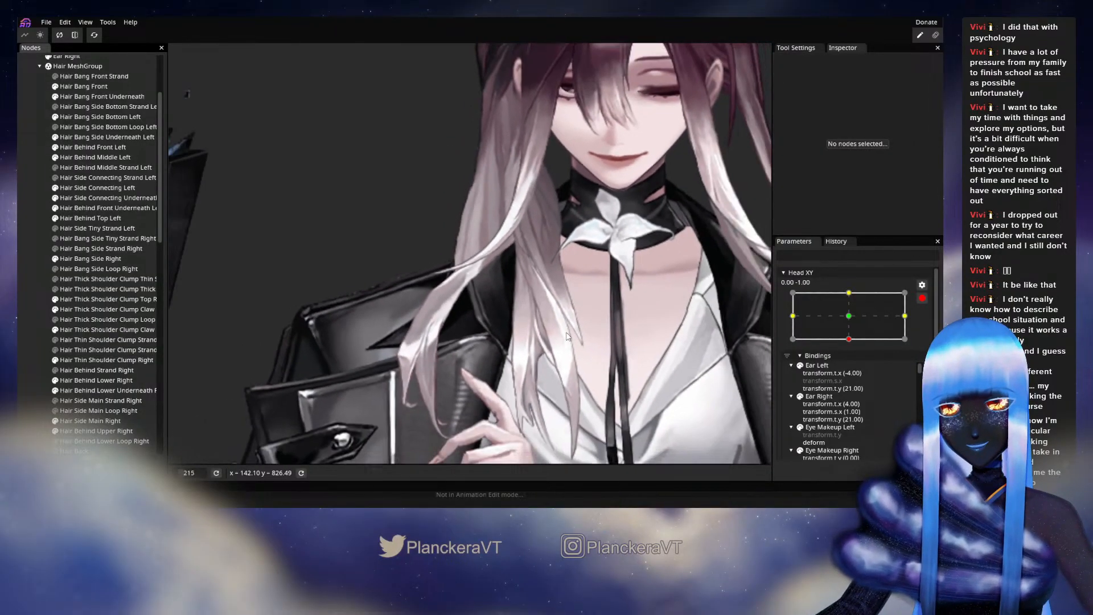
{"action": "scroll", "coordinate": [567, 336], "scroll_direction": "down", "scroll_amount": 3}
{"action": "left_click", "coordinate": [922, 298]}
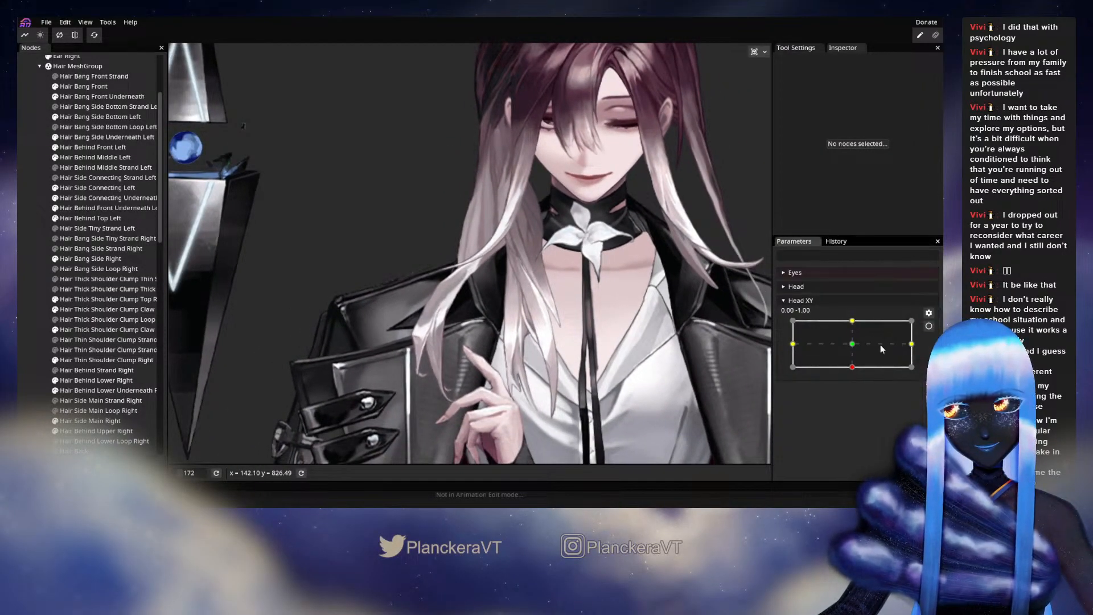
{"action": "left_click_drag", "start_coordinate": [853, 369], "coordinate": [848, 376]}
{"action": "left_click", "coordinate": [929, 325]}
{"action": "scroll", "coordinate": [476, 329], "scroll_direction": "up", "scroll_amount": 5}
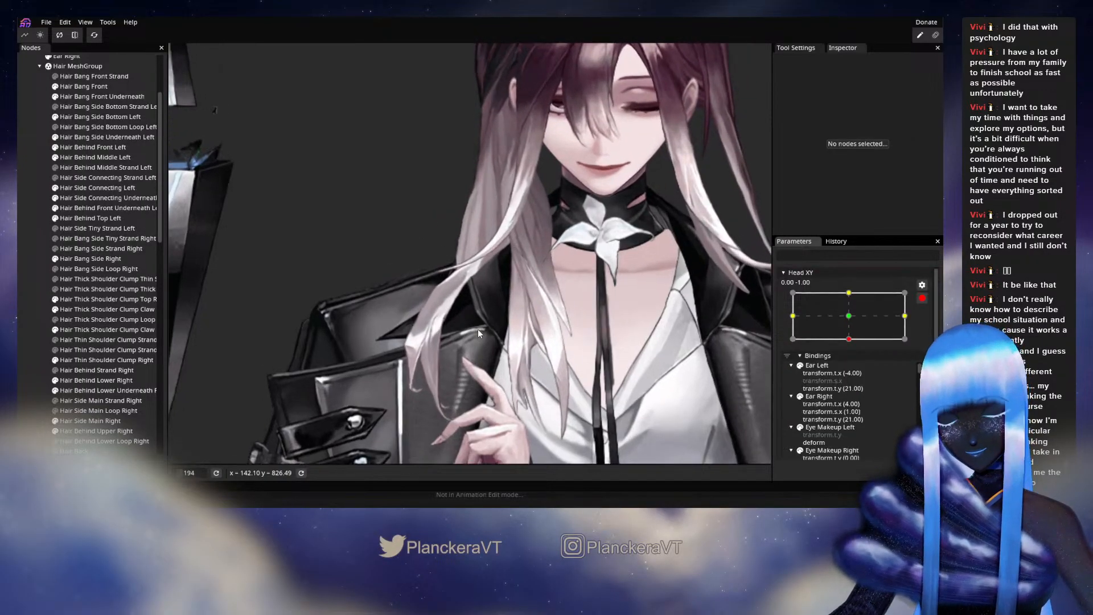
{"action": "scroll", "coordinate": [477, 329], "scroll_direction": "up", "scroll_amount": 7}
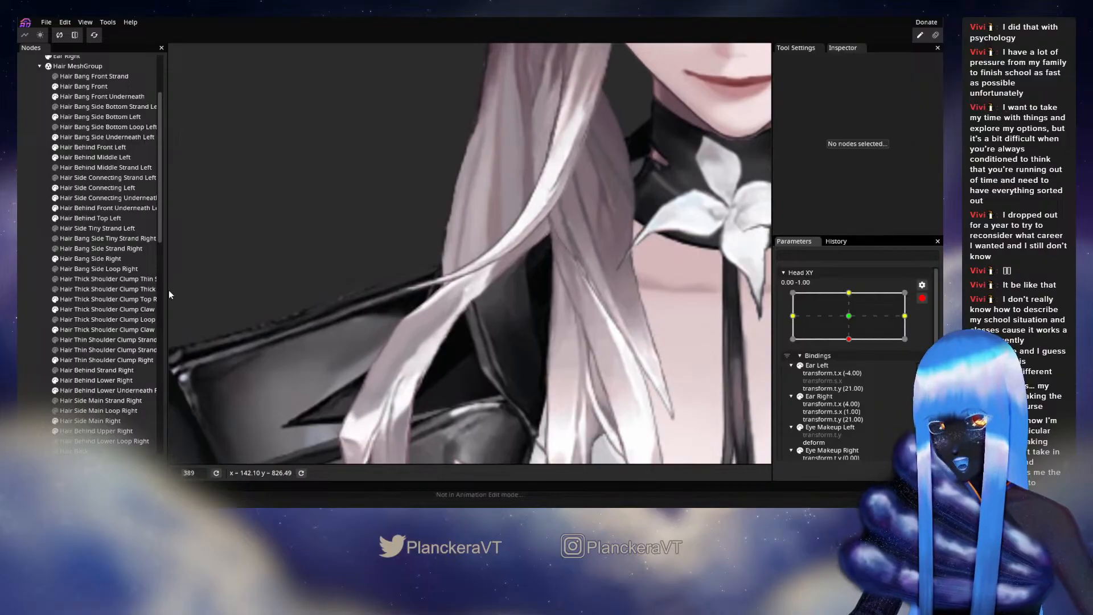
- Adjust the vertices of the Hair Thin Shoulder Clump Right mesh where it crosses the jacket shoulder, for Head XY keypoint 0.00, -1.00
{"action": "left_click", "coordinate": [83, 358]}
{"action": "scroll", "coordinate": [463, 337], "scroll_direction": "up", "scroll_amount": 2}
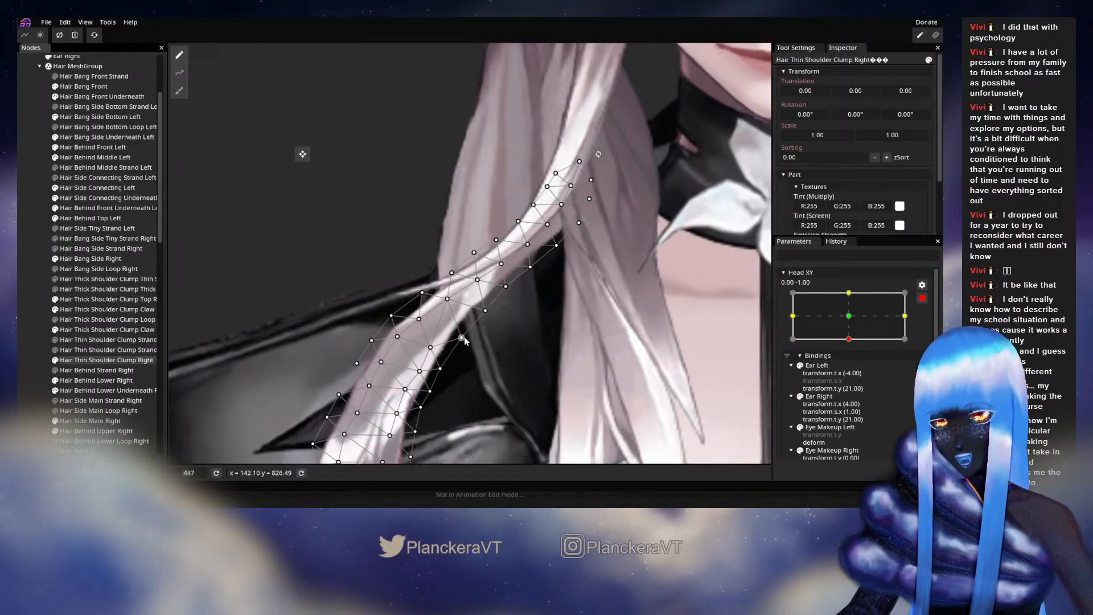
{"action": "left_click", "coordinate": [397, 336]}
{"action": "left_click", "coordinate": [419, 320]}
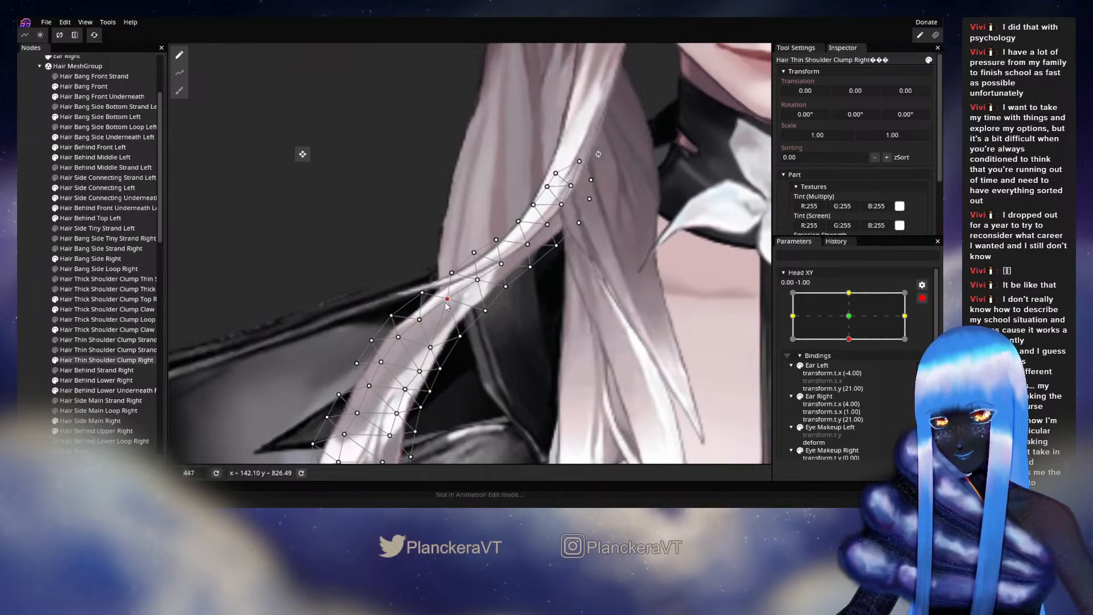
{"action": "left_click", "coordinate": [485, 310]}
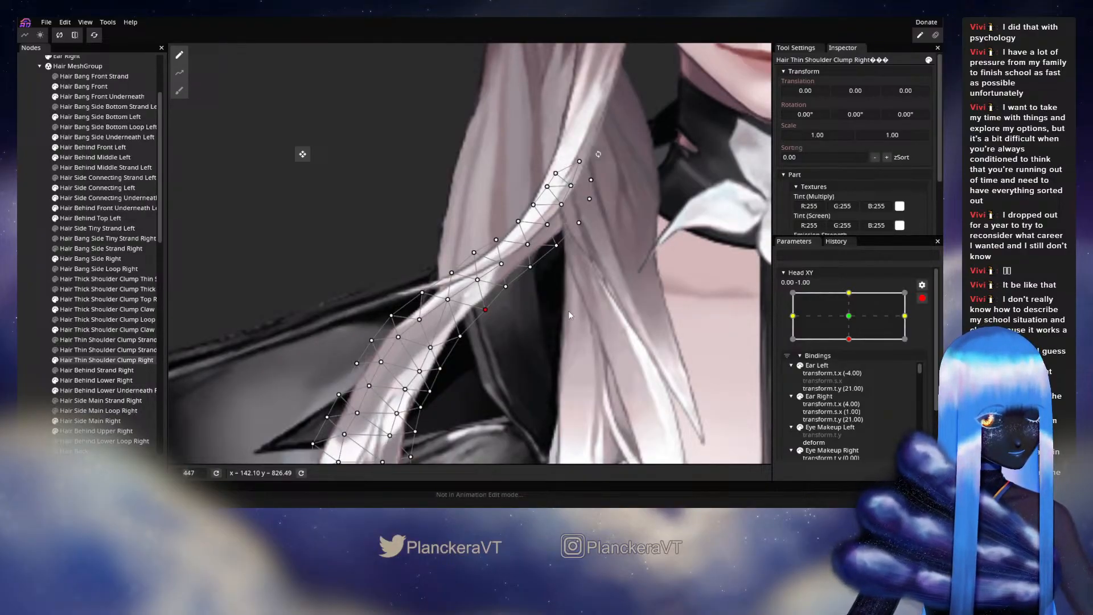
{"action": "scroll", "coordinate": [573, 313], "scroll_direction": "down", "scroll_amount": 5}
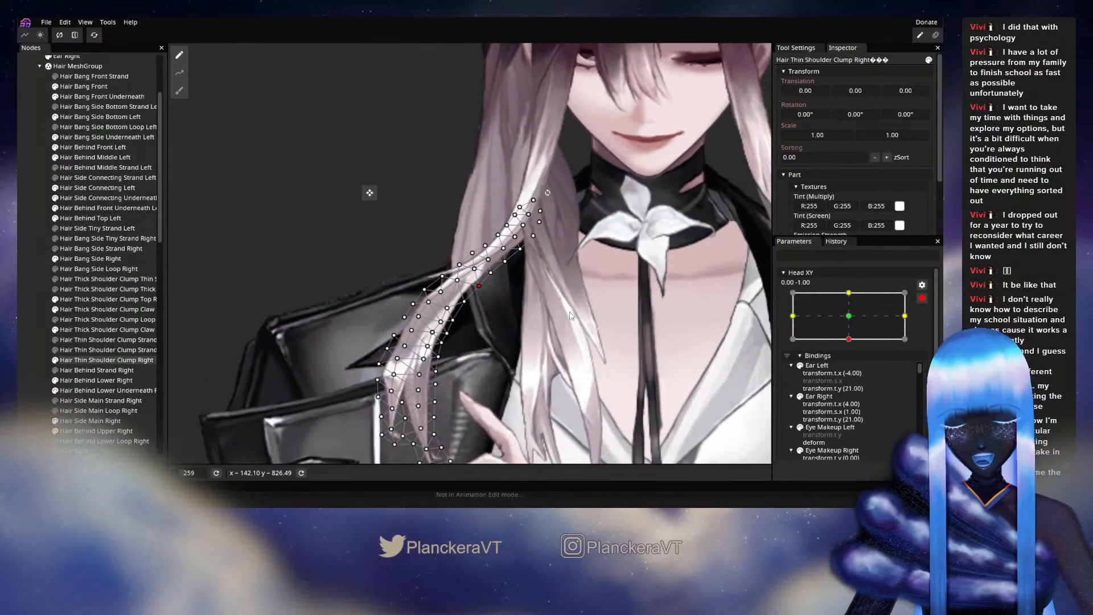
{"action": "scroll", "coordinate": [573, 315], "scroll_direction": "down", "scroll_amount": 2}
{"action": "left_click", "coordinate": [653, 354]}
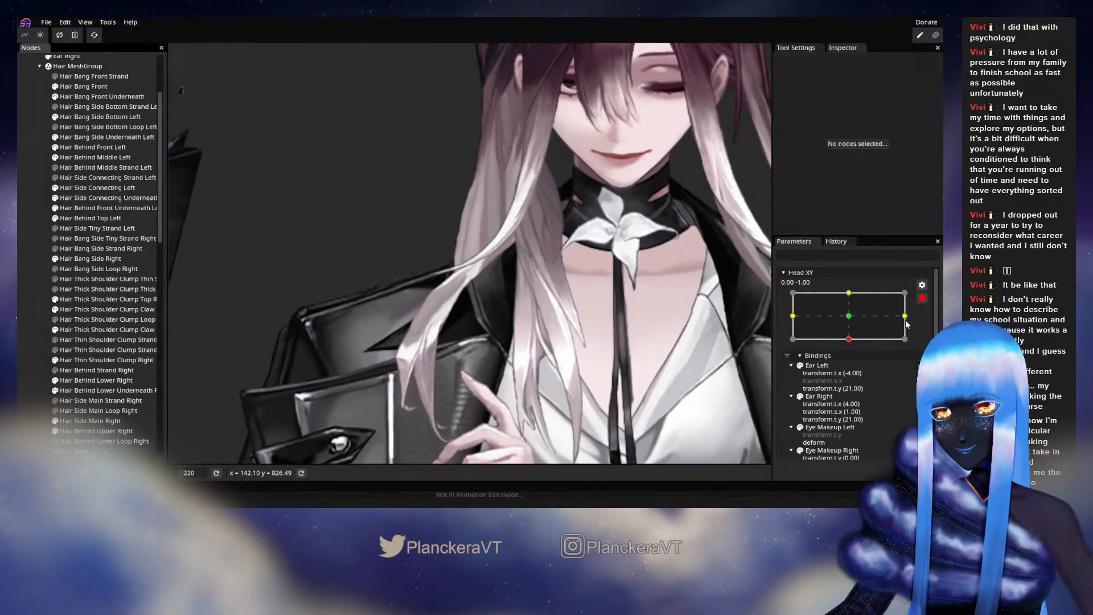
- Preview the head-down movement with the Head XY parameter and resume editing its 0.00, -1.00 keypoint
{"action": "left_click", "coordinate": [921, 303]}
{"action": "mouse_move", "coordinate": [852, 367]}
{"action": "left_mouse_down"}
{"action": "mouse_move", "coordinate": [851, 348]}
{"action": "mouse_move", "coordinate": [852, 368]}
{"action": "left_mouse_up"}
{"action": "left_click", "coordinate": [929, 325]}
- Nudge the central vertex of the Hair Thin Shoulder Clump Right mesh slightly at the jacket's edge
{"action": "scroll", "coordinate": [474, 317], "scroll_direction": "up", "scroll_amount": 5}
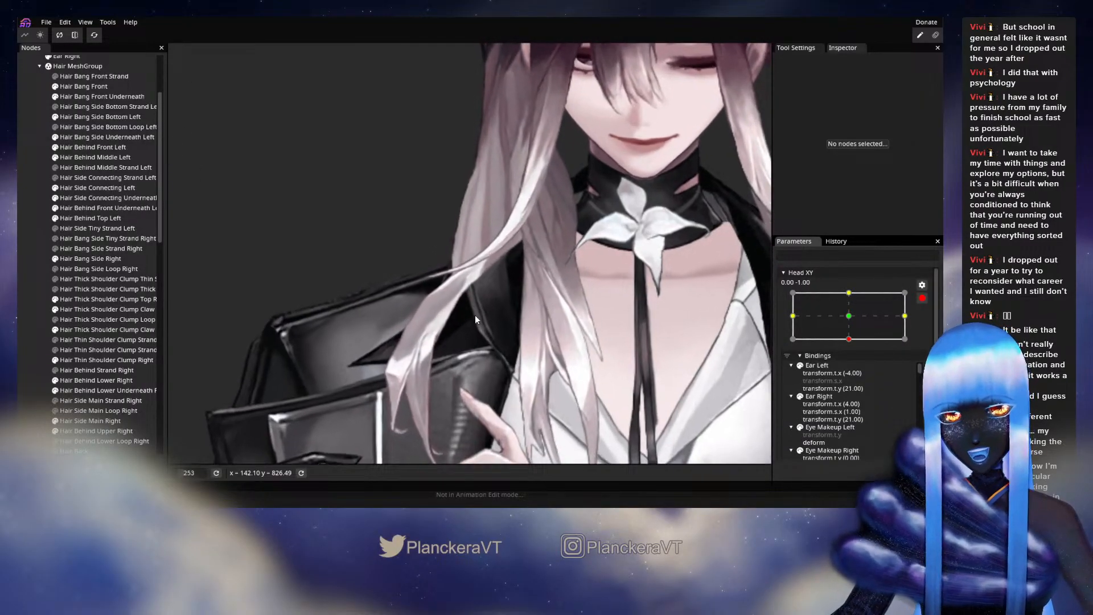
{"action": "left_click", "coordinate": [73, 309]}
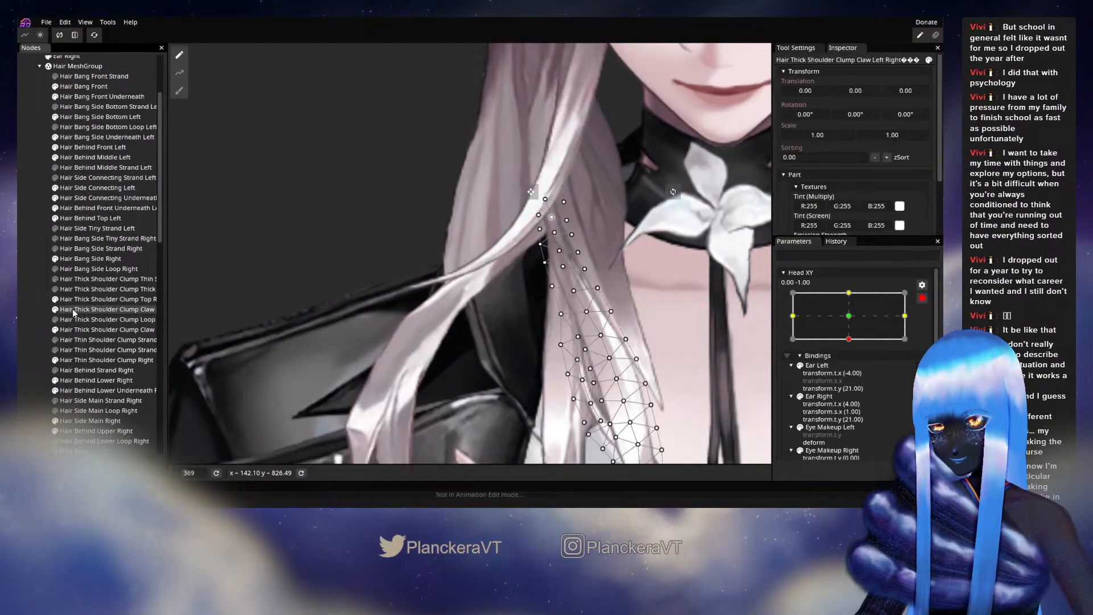
{"action": "left_click", "coordinate": [82, 331]}
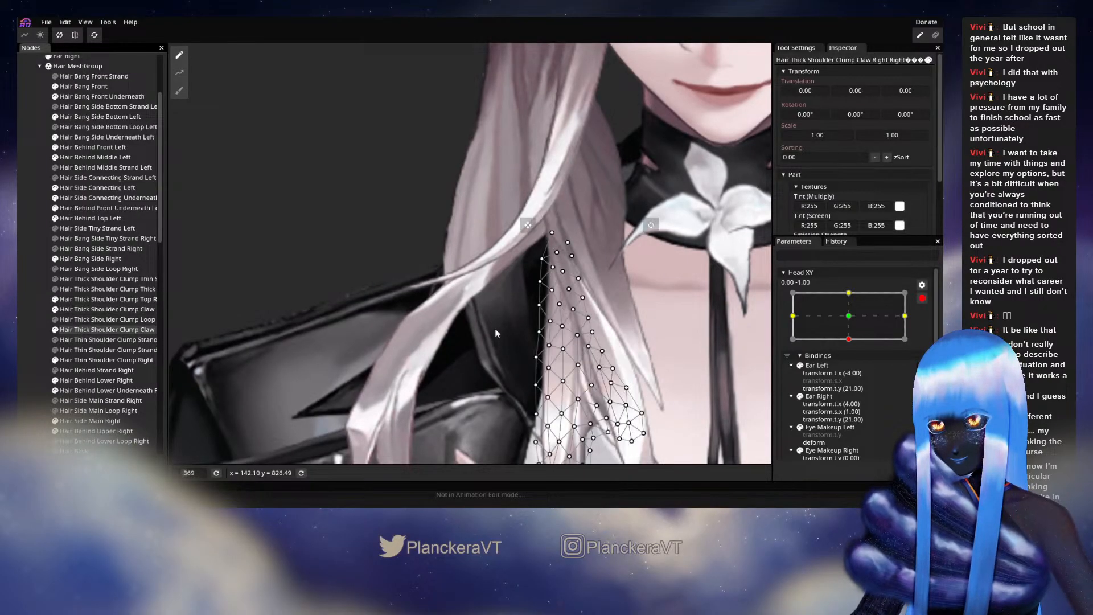
{"action": "left_click", "coordinate": [94, 360]}
{"action": "scroll", "coordinate": [462, 248], "scroll_direction": "up", "scroll_amount": 2}
{"action": "left_click", "coordinate": [450, 302]}
{"action": "left_click_drag", "start_coordinate": [452, 306], "coordinate": [453, 308]}
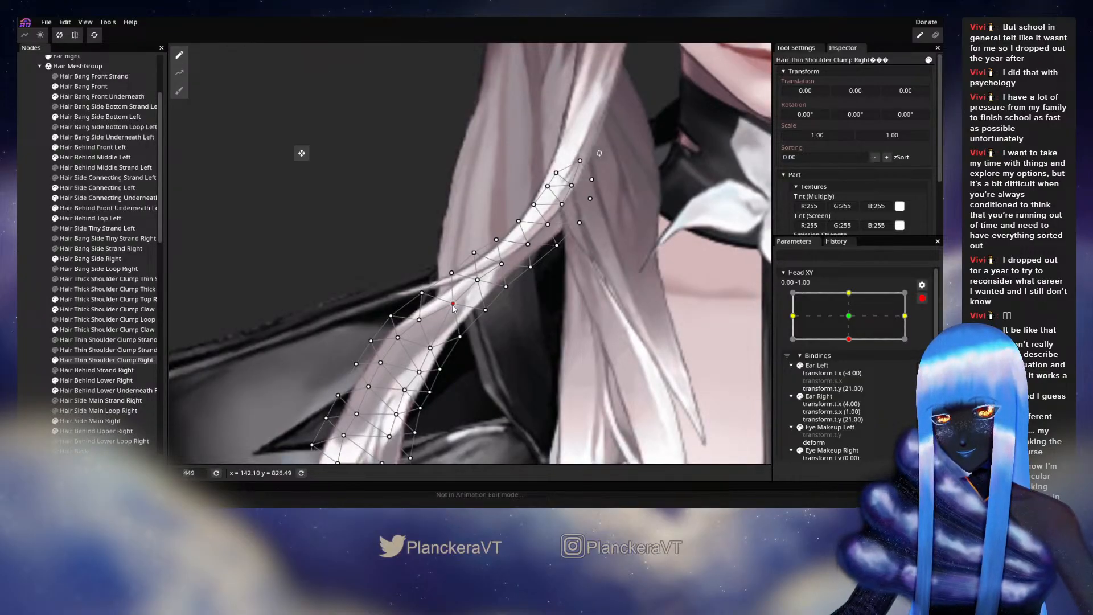
- Fine-tune the neighbouring vertices at the bend of the thin shoulder clump and deselect the mesh
{"action": "left_click", "coordinate": [478, 281]}
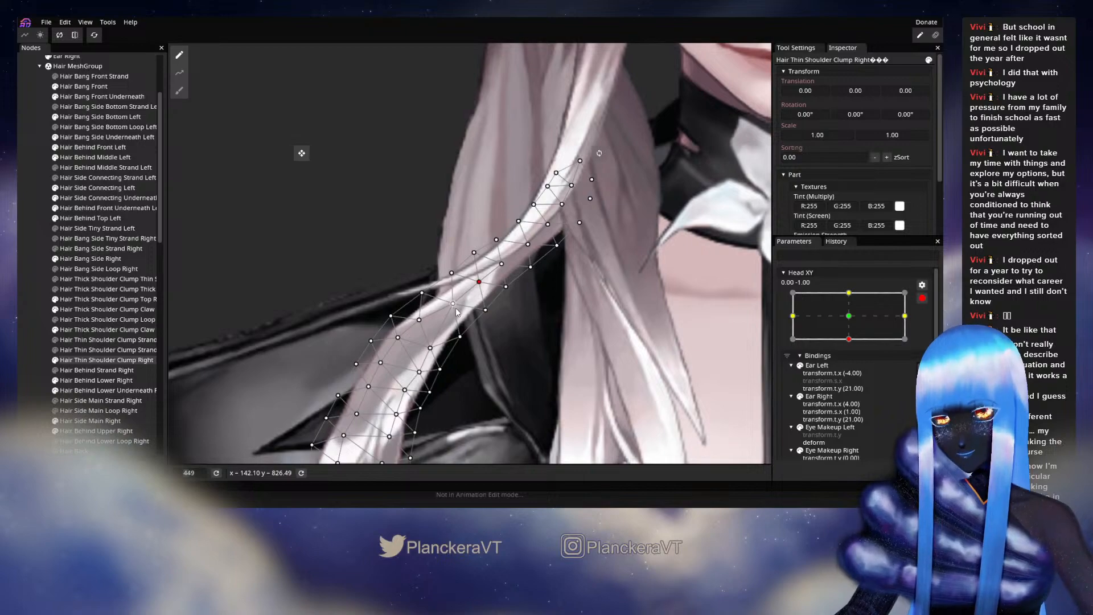
{"action": "left_click_drag", "start_coordinate": [454, 310], "coordinate": [453, 307]}
{"action": "left_click", "coordinate": [485, 310]}
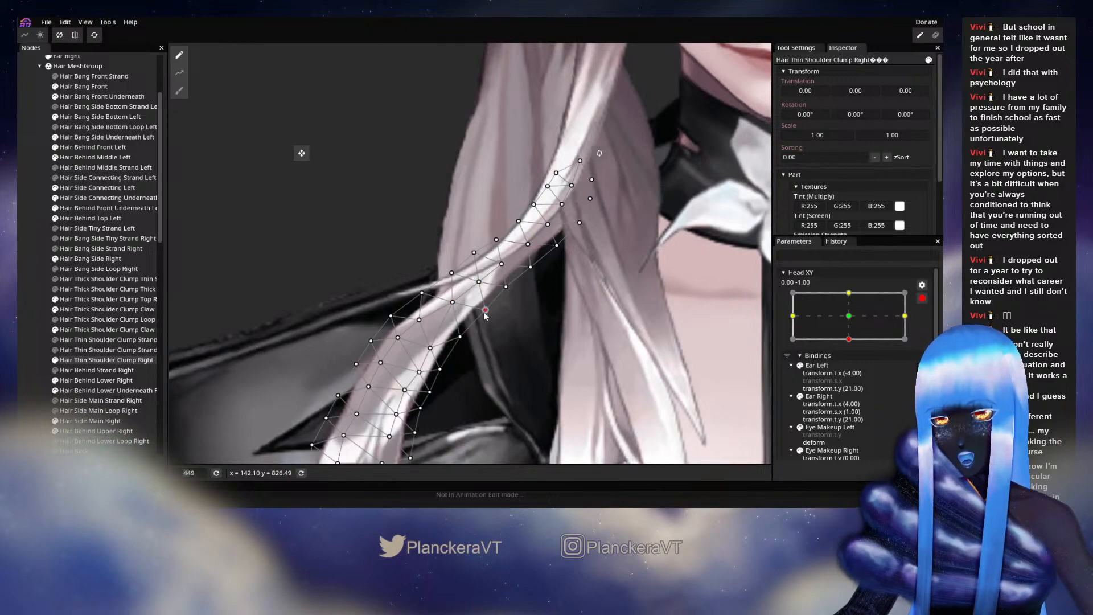
{"action": "scroll", "coordinate": [545, 336], "scroll_direction": "down", "scroll_amount": 4}
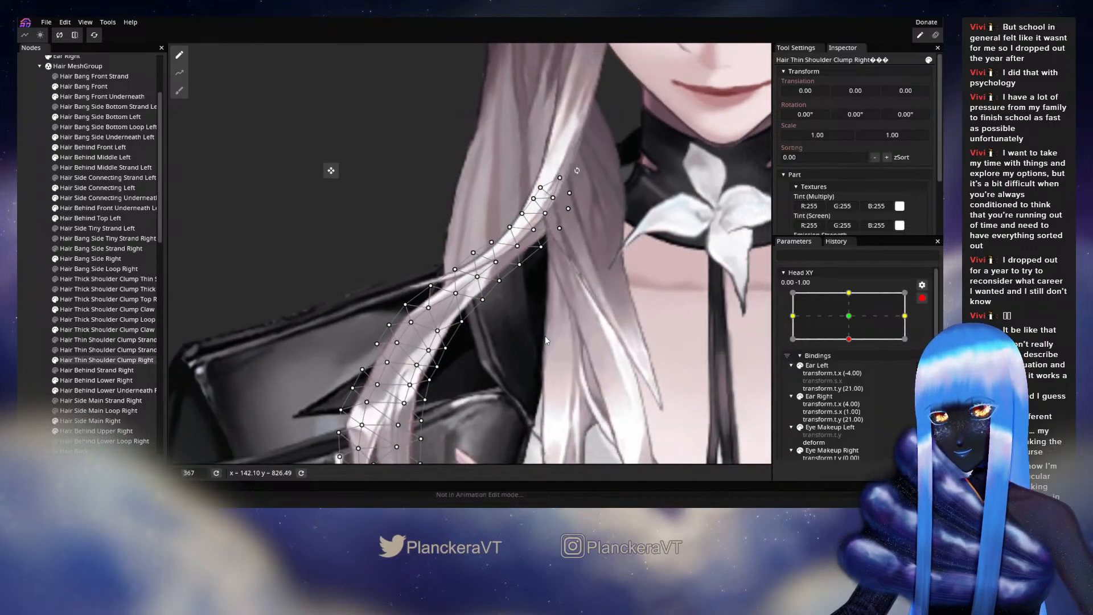
{"action": "scroll", "coordinate": [545, 339], "scroll_direction": "down", "scroll_amount": 3}
{"action": "left_click_drag", "start_coordinate": [546, 339], "coordinate": [551, 307]}
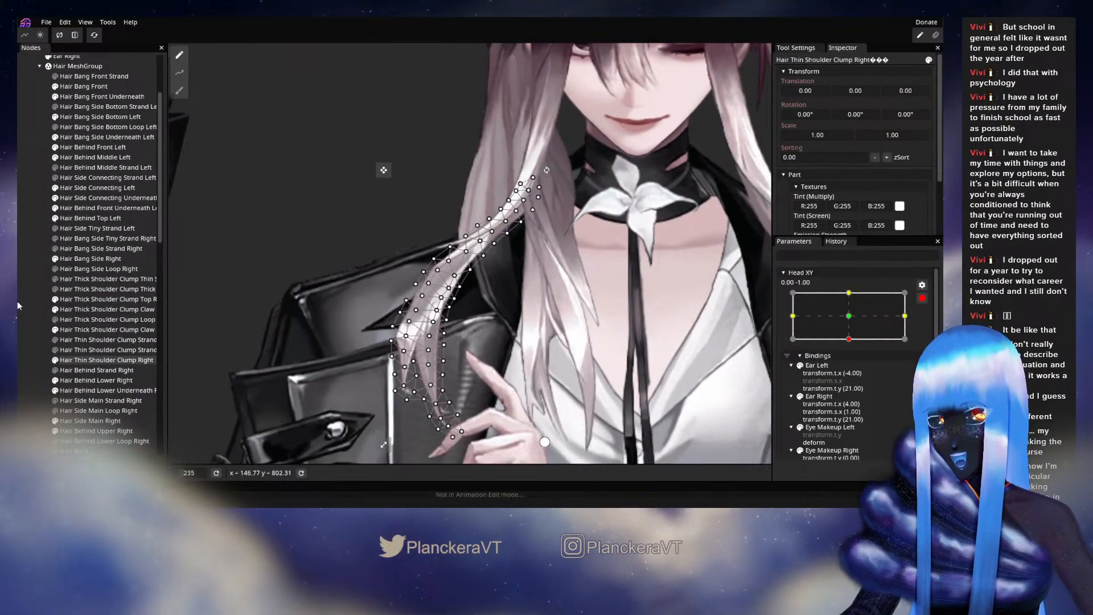
{"action": "left_click", "coordinate": [246, 357]}
- Check how the face and hair follow the Head XY parameter's lower range, and resume editing the 0.00, -1.00 keypoint
{"action": "scroll", "coordinate": [246, 358], "scroll_direction": "down", "scroll_amount": 1}
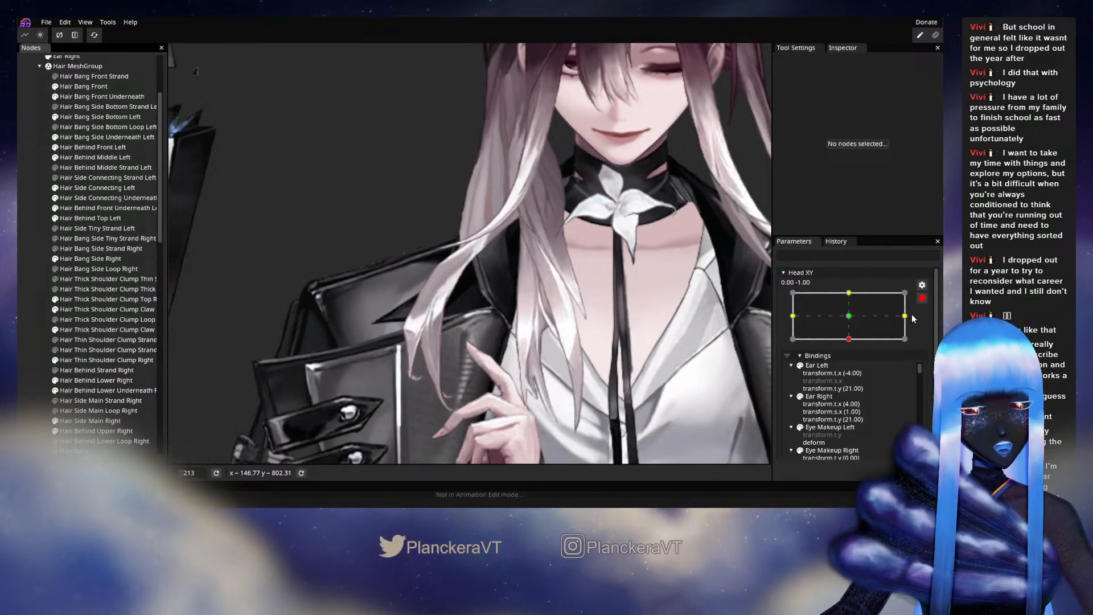
{"action": "left_click", "coordinate": [922, 298]}
{"action": "mouse_move", "coordinate": [852, 367]}
{"action": "left_mouse_down"}
{"action": "mouse_move", "coordinate": [854, 350]}
{"action": "mouse_move", "coordinate": [849, 367]}
{"action": "mouse_move", "coordinate": [843, 361]}
{"action": "left_mouse_up"}
{"action": "left_click_drag", "start_coordinate": [597, 175], "coordinate": [570, 324]}
{"action": "scroll", "coordinate": [583, 307], "scroll_direction": "up", "scroll_amount": 2}
{"action": "left_click_drag", "start_coordinate": [845, 363], "coordinate": [854, 355]}
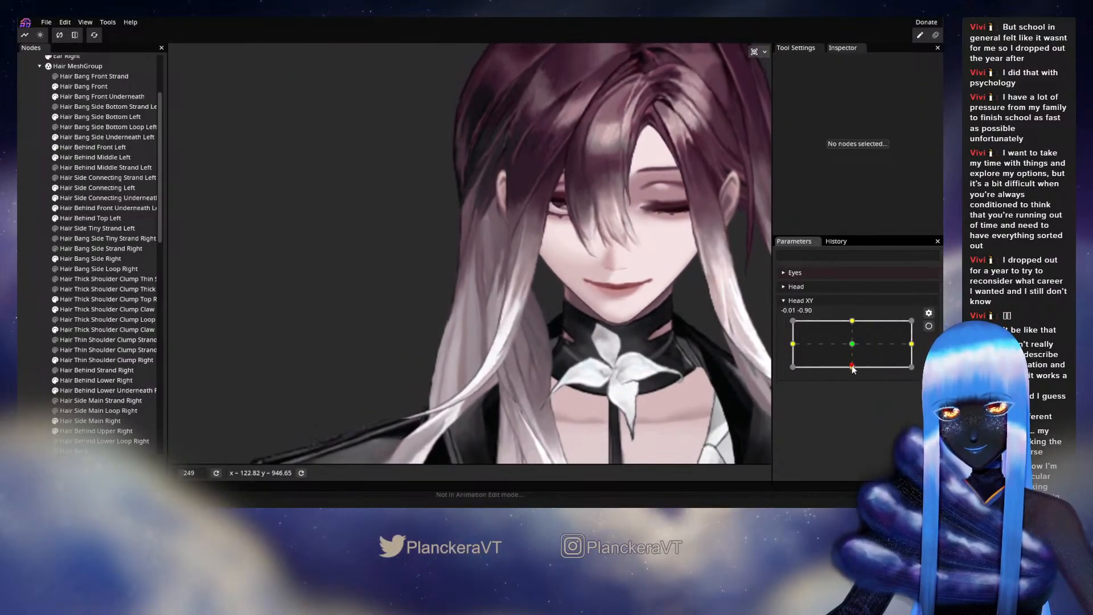
{"action": "left_click_drag", "start_coordinate": [853, 348], "coordinate": [851, 374]}
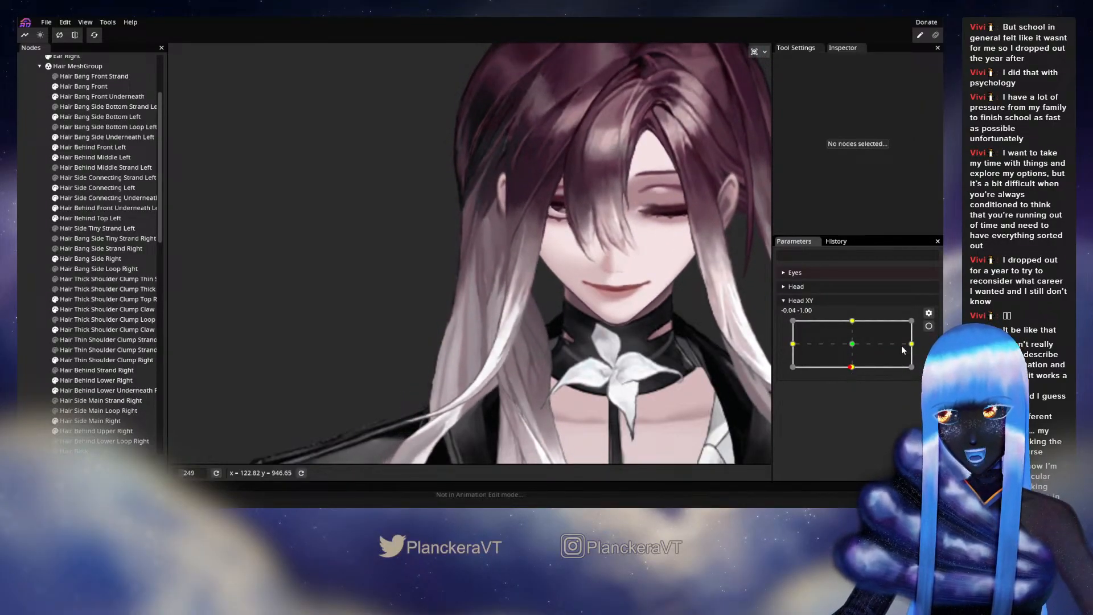
{"action": "left_click", "coordinate": [929, 326]}
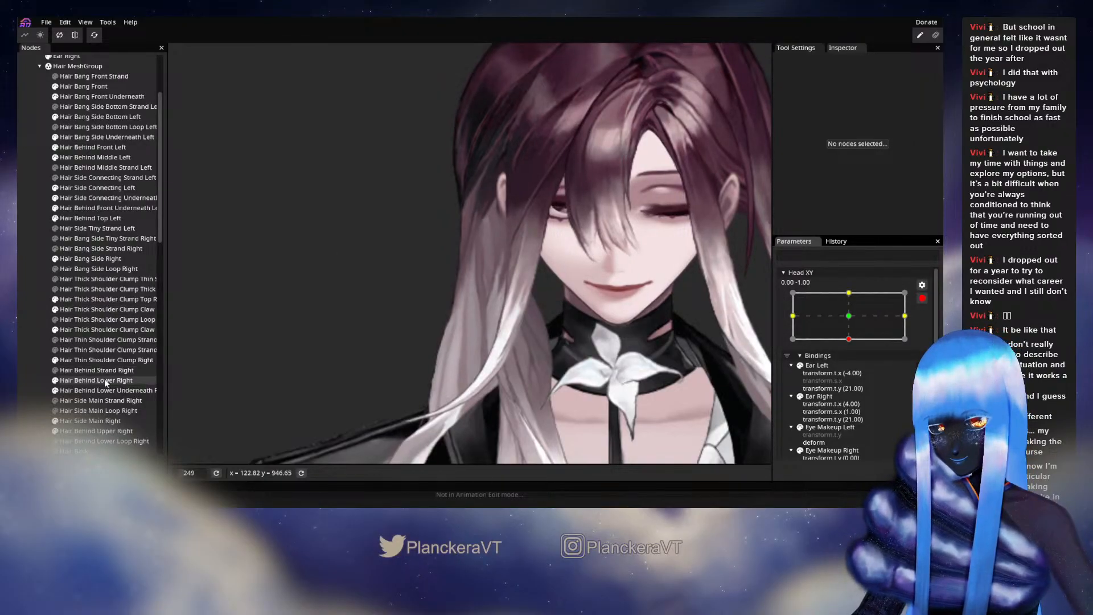
- Adjust the inner vertices of the Hair Side Main Right mesh below the ear for the head-down keypoint
{"action": "scroll", "coordinate": [101, 411], "scroll_direction": "down", "scroll_amount": 1}
{"action": "left_click", "coordinate": [85, 390]}
{"action": "scroll", "coordinate": [485, 289], "scroll_direction": "up", "scroll_amount": 3}
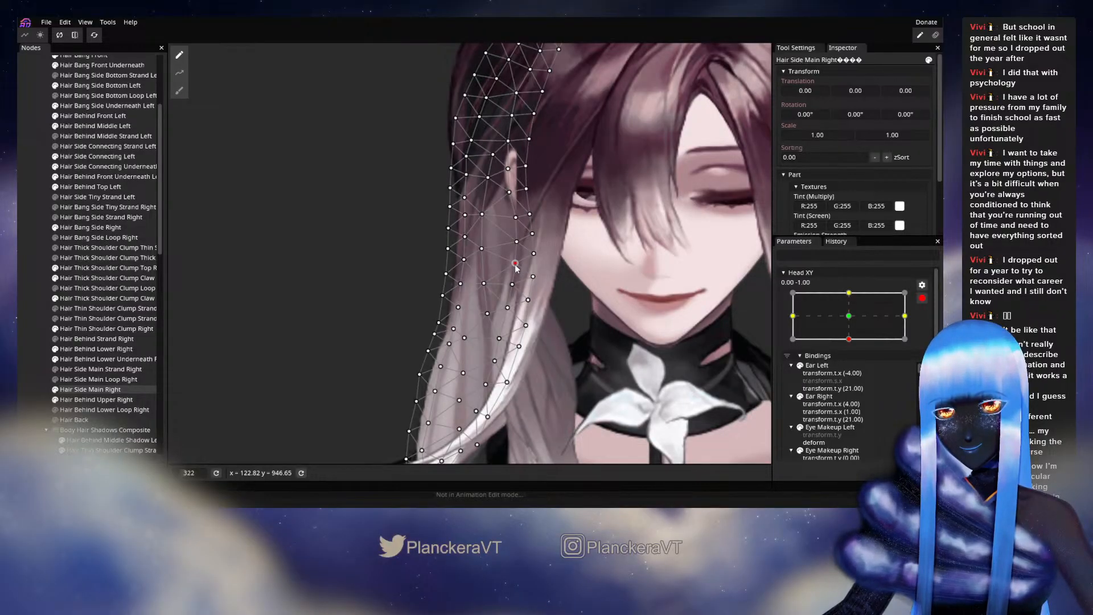
{"action": "left_click", "coordinate": [319, 345]}
- Preview the side hair around the lowest Head XY position and resume editing the 0.00, -1.00 keypoint
{"action": "scroll", "coordinate": [589, 345], "scroll_direction": "down", "scroll_amount": 3}
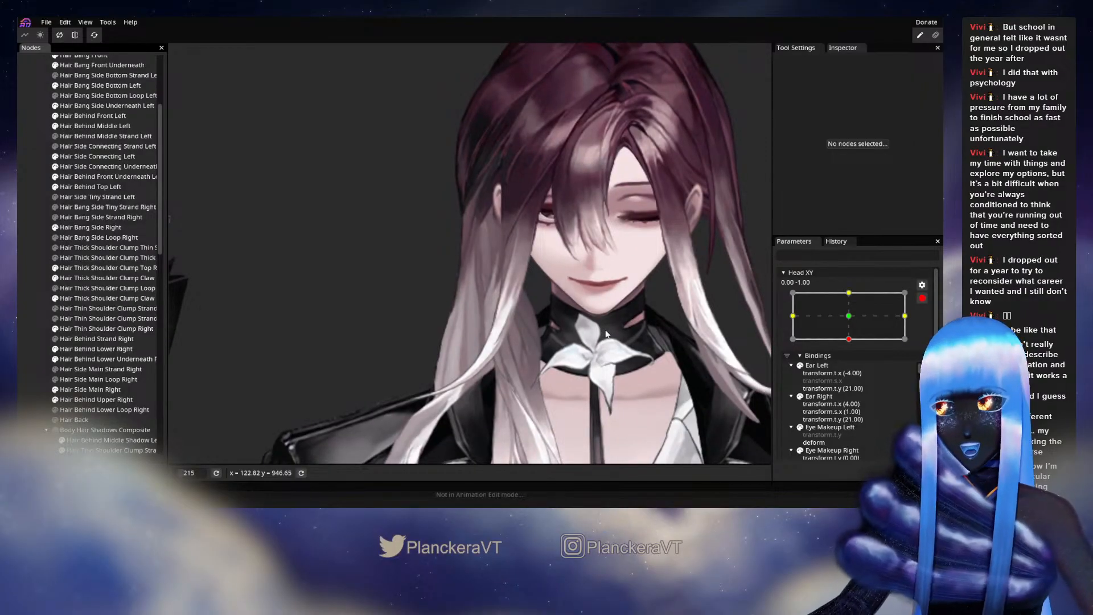
{"action": "left_click", "coordinate": [921, 299]}
{"action": "mouse_move", "coordinate": [851, 371]}
{"action": "left_mouse_down"}
{"action": "mouse_move", "coordinate": [853, 348]}
{"action": "mouse_move", "coordinate": [851, 367]}
{"action": "left_mouse_up"}
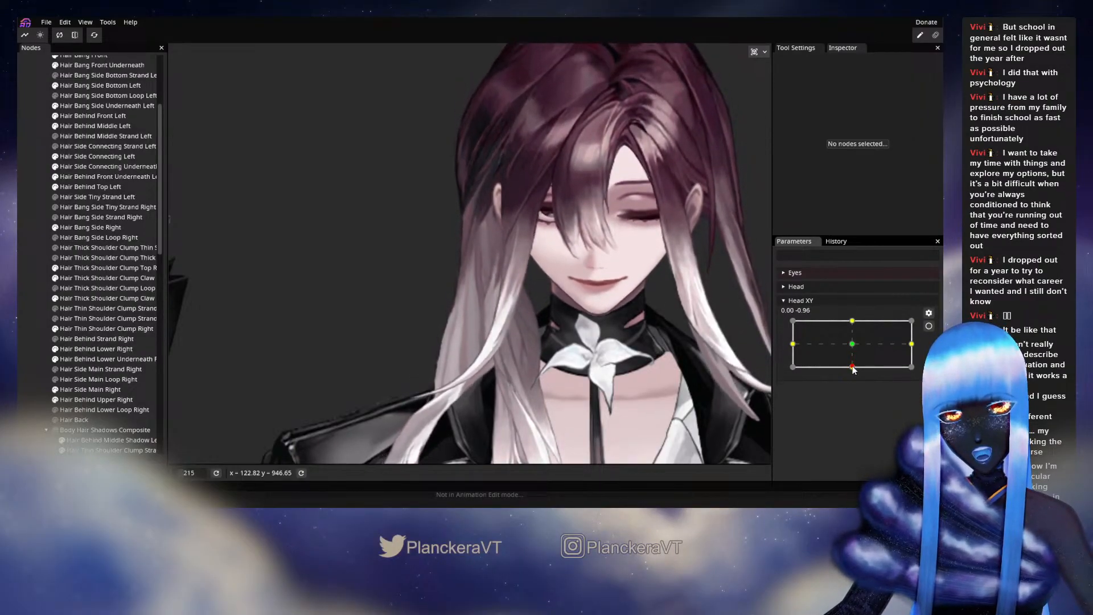
{"action": "left_click", "coordinate": [929, 326]}
- Refine the Hair Side Main Right mesh by shifting its middle vertex at chin height, and deselect the mesh
{"action": "scroll", "coordinate": [498, 356], "scroll_direction": "up", "scroll_amount": 5}
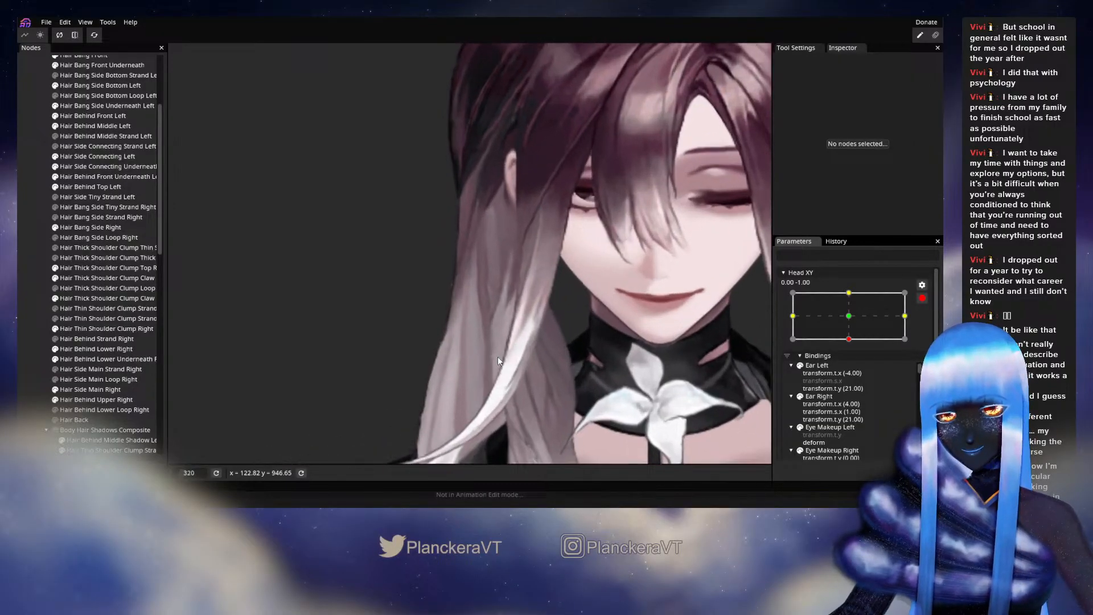
{"action": "left_click", "coordinate": [81, 390]}
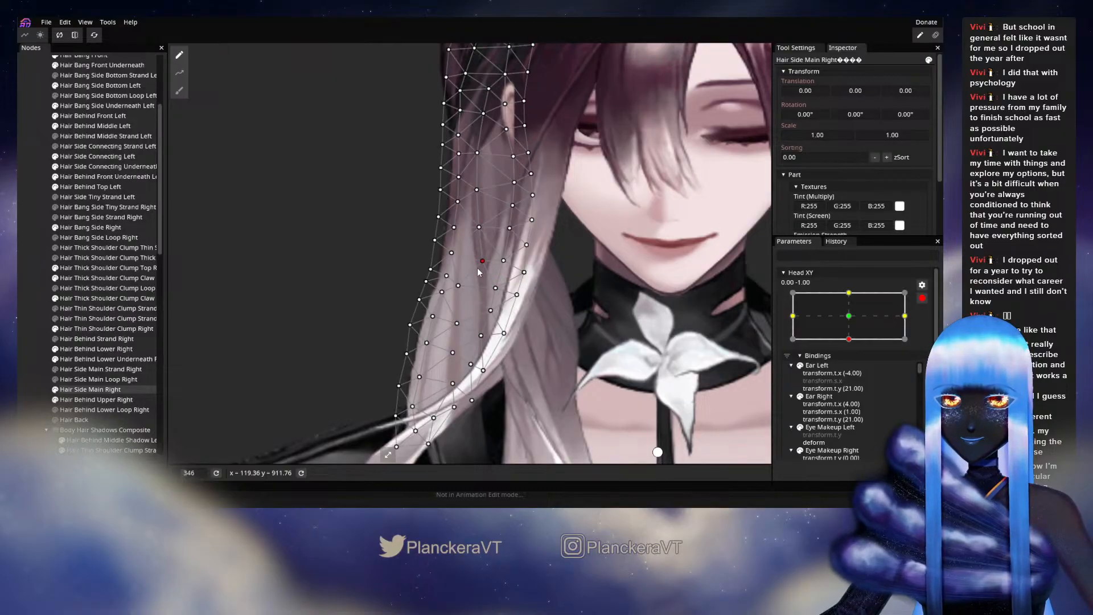
{"action": "key", "text": "Escape"}
{"action": "scroll", "coordinate": [592, 370], "scroll_direction": "down", "scroll_amount": 4}
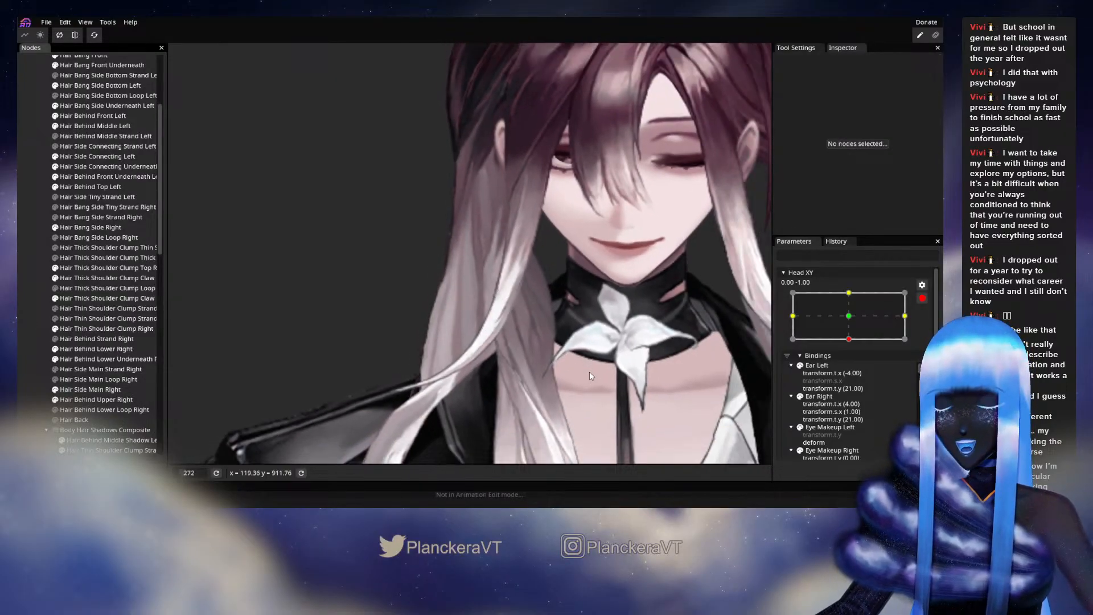
- Test the reshaped side hair by moving the Head XY parameter around 0.00, -1.00
{"action": "scroll", "coordinate": [592, 372], "scroll_direction": "down", "scroll_amount": 2}
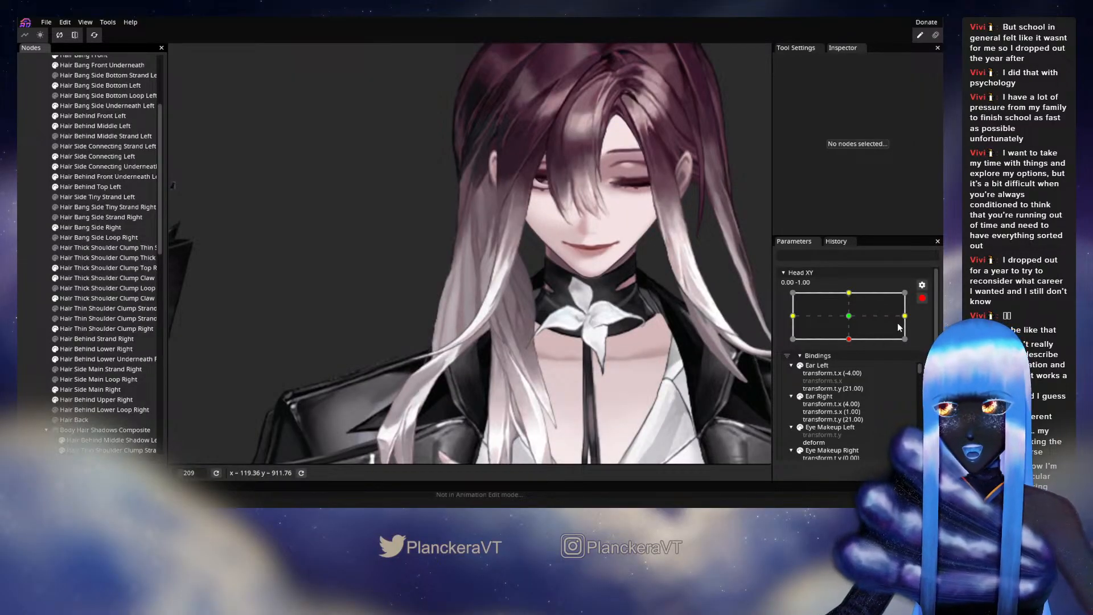
{"action": "left_click", "coordinate": [922, 298]}
{"action": "mouse_move", "coordinate": [852, 367]}
{"action": "left_mouse_down"}
{"action": "mouse_move", "coordinate": [852, 348]}
{"action": "mouse_move", "coordinate": [852, 366]}
{"action": "left_mouse_up"}
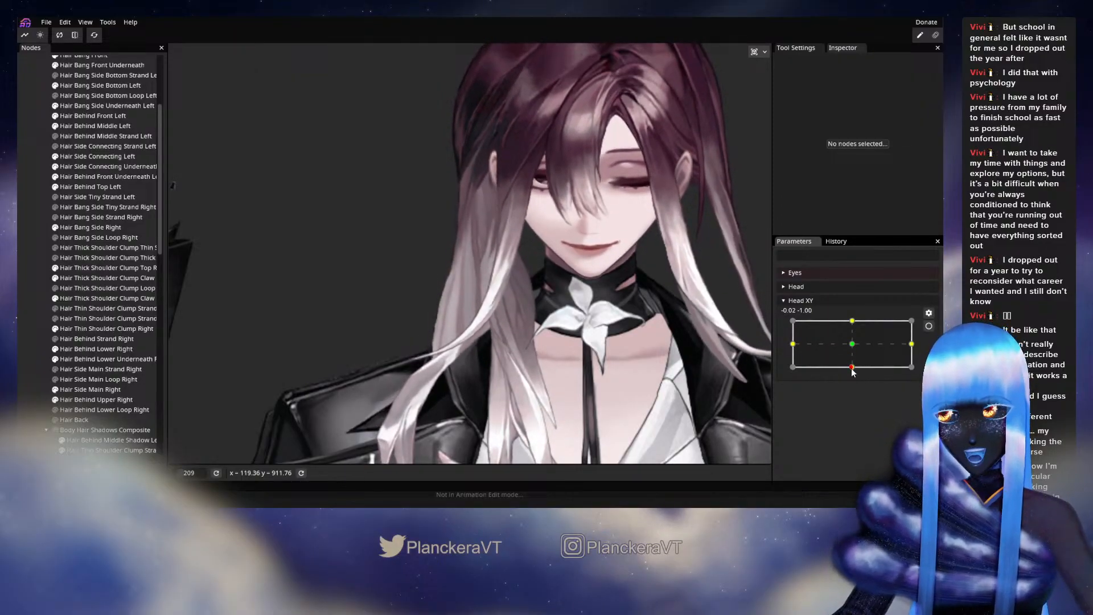
- Reposition the inner vertices of the Hair Side Main Right mesh just below mouth height and deselect the mesh
{"action": "scroll", "coordinate": [498, 328], "scroll_direction": "up", "scroll_amount": 5}
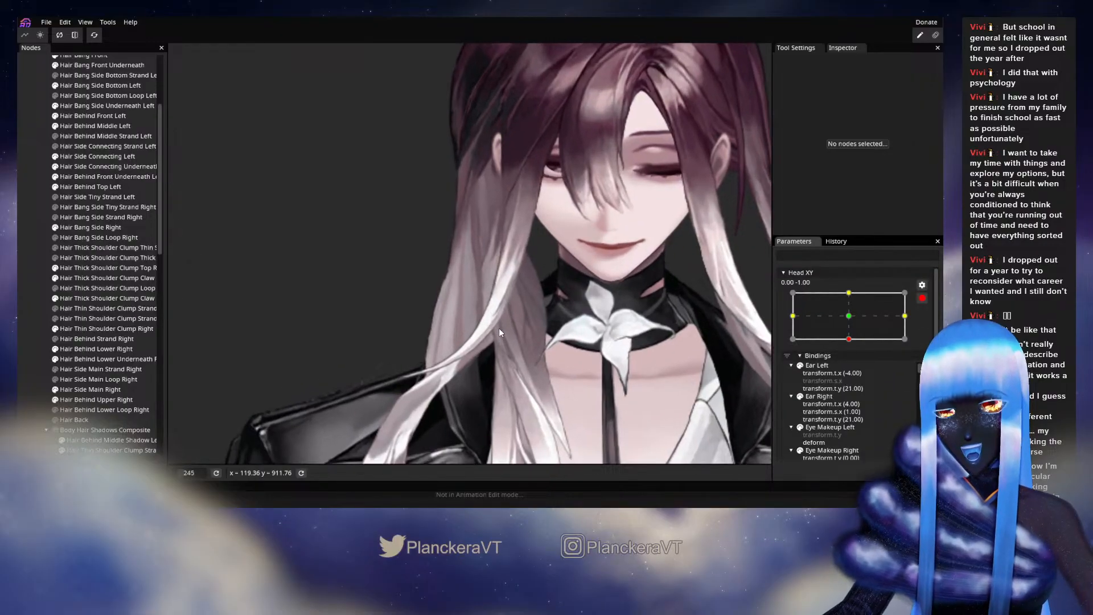
{"action": "scroll", "coordinate": [500, 332], "scroll_direction": "up", "scroll_amount": 2}
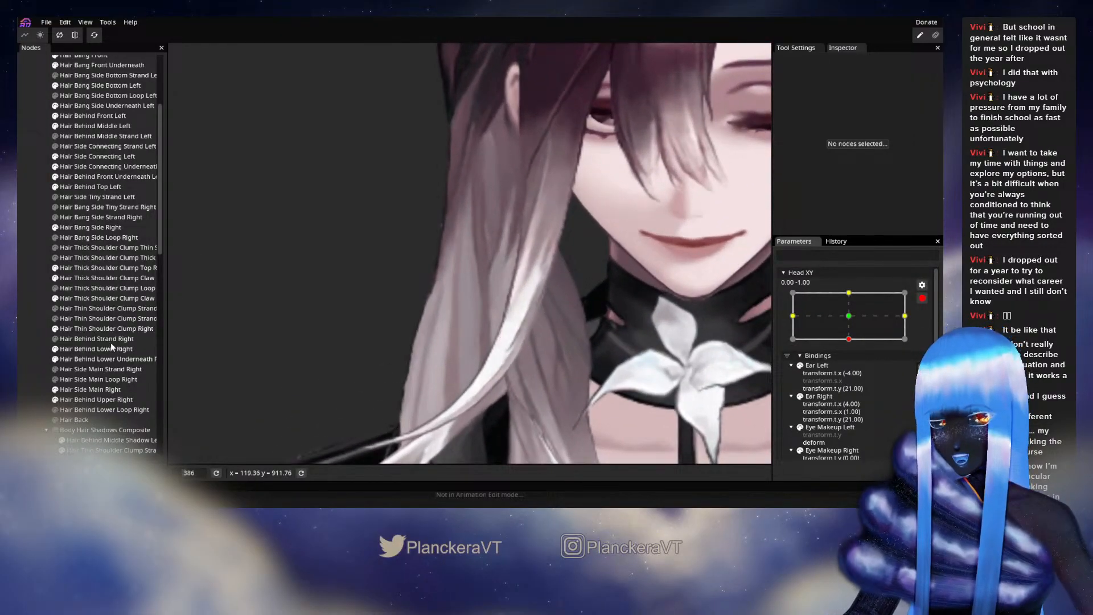
{"action": "left_click", "coordinate": [90, 389]}
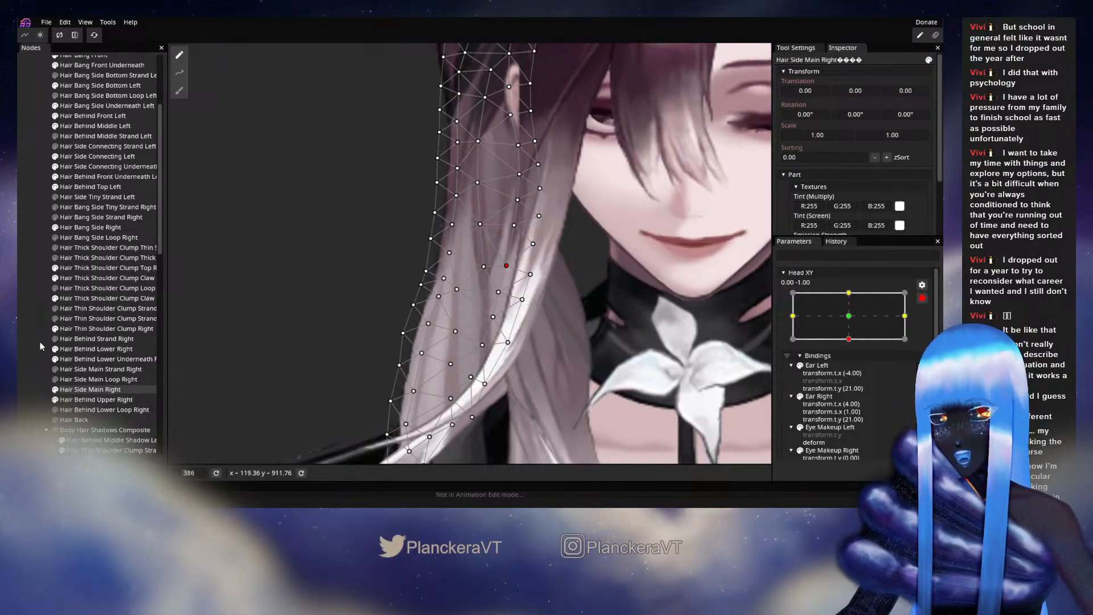
{"action": "left_click", "coordinate": [465, 278]}
{"action": "scroll", "coordinate": [635, 347], "scroll_direction": "down", "scroll_amount": 4}
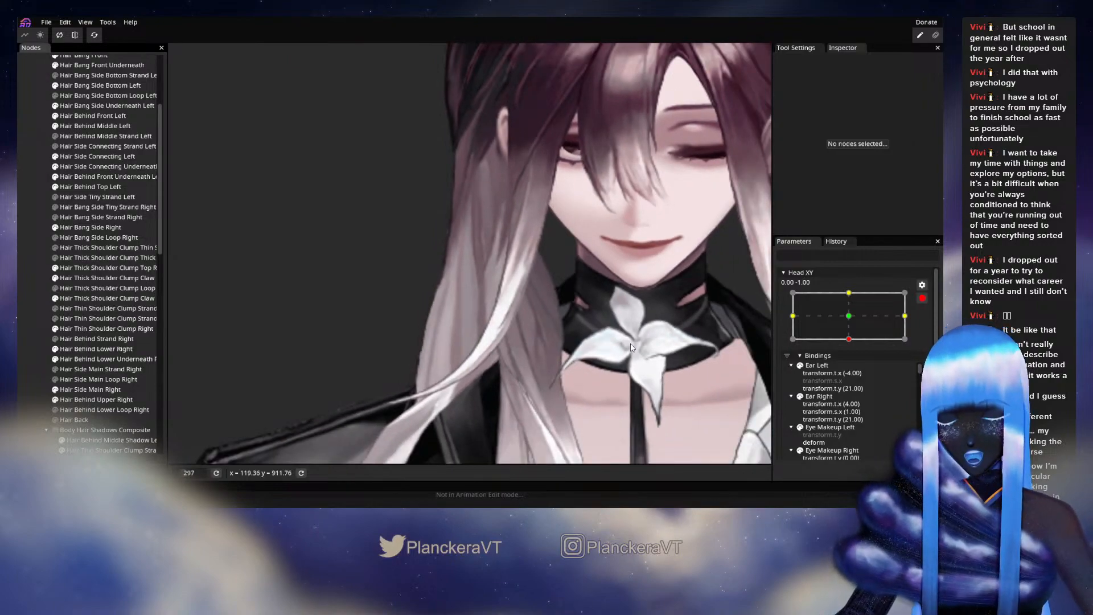
- Recheck the side hair's movement near the bottom of Head XY and resume editing the 0.00, -1.00 keypoint
{"action": "scroll", "coordinate": [633, 349], "scroll_direction": "down", "scroll_amount": 1}
{"action": "left_click", "coordinate": [923, 298]}
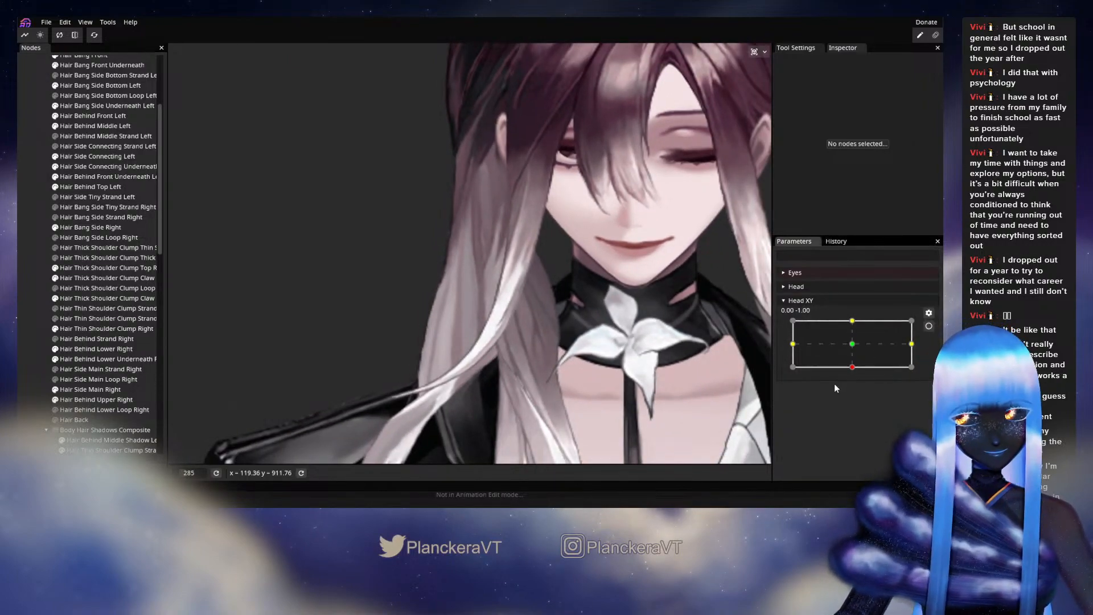
{"action": "mouse_move", "coordinate": [852, 368]}
{"action": "left_mouse_down"}
{"action": "mouse_move", "coordinate": [853, 346]}
{"action": "mouse_move", "coordinate": [860, 369]}
{"action": "left_mouse_up"}
{"action": "left_click", "coordinate": [927, 326]}
- Smooth the Hair Side Main Right mesh by moving several inner vertices between the ear and the collar, and deselect it
{"action": "scroll", "coordinate": [491, 330], "scroll_direction": "up", "scroll_amount": 5}
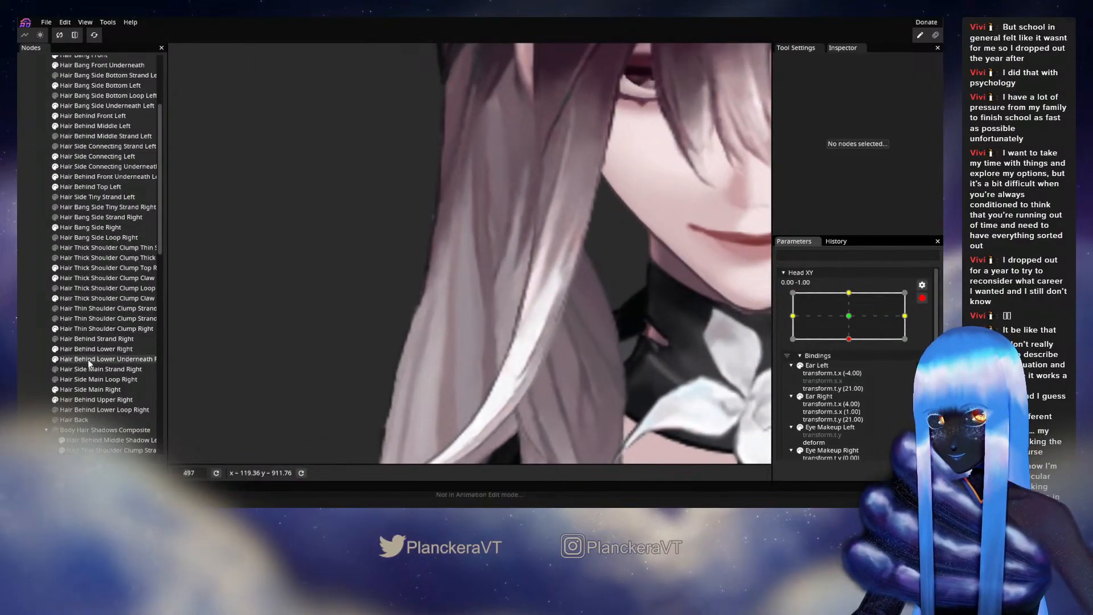
{"action": "left_click", "coordinate": [79, 392]}
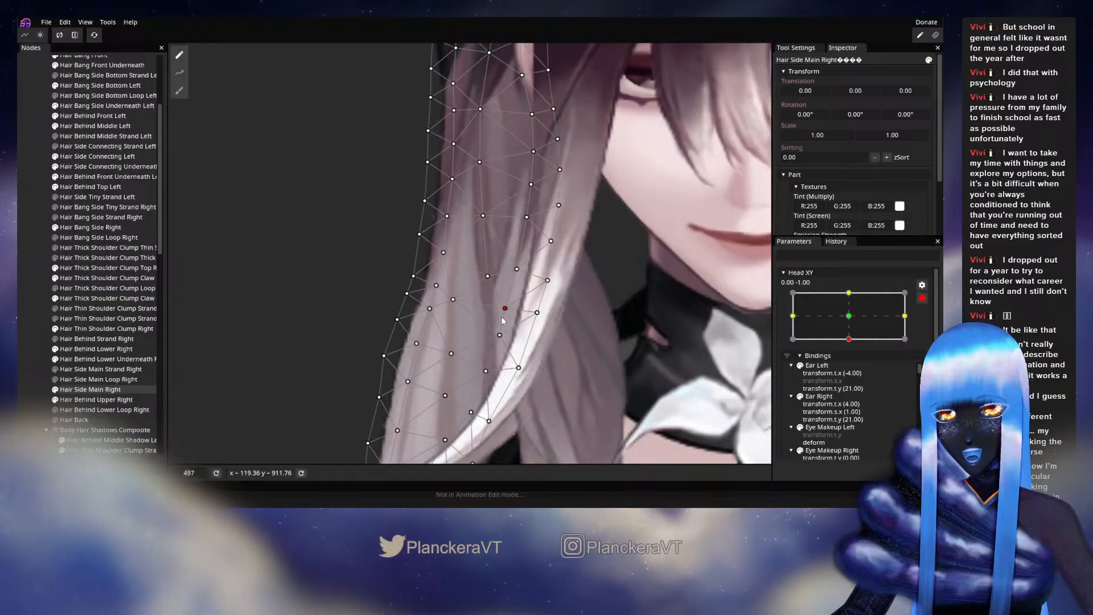
{"action": "left_click_drag", "start_coordinate": [516, 278], "coordinate": [514, 282]}
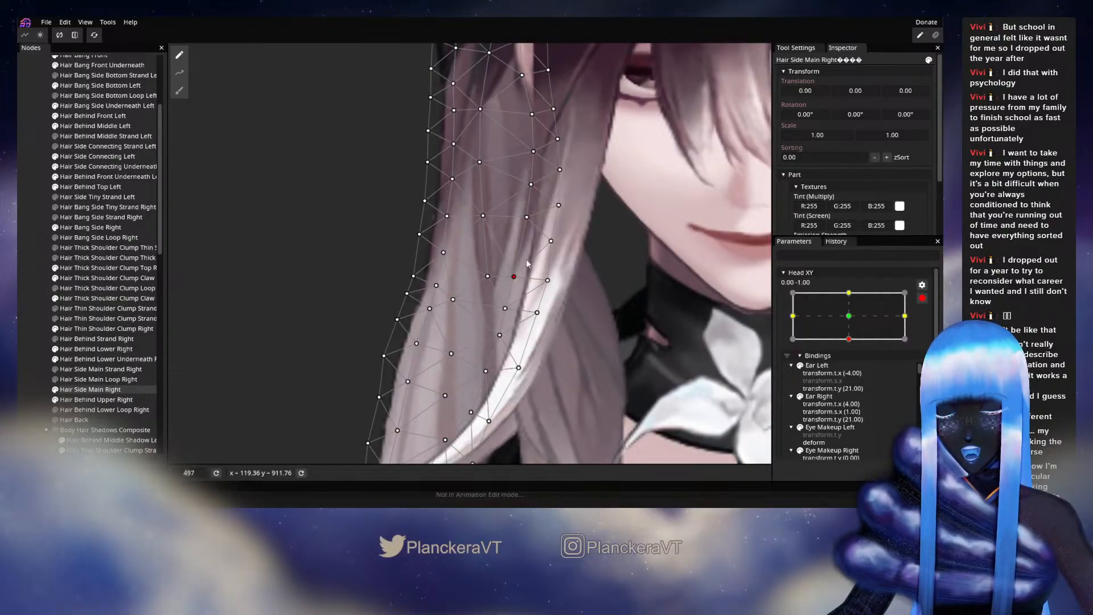
{"action": "left_click_drag", "start_coordinate": [484, 223], "coordinate": [523, 229]}
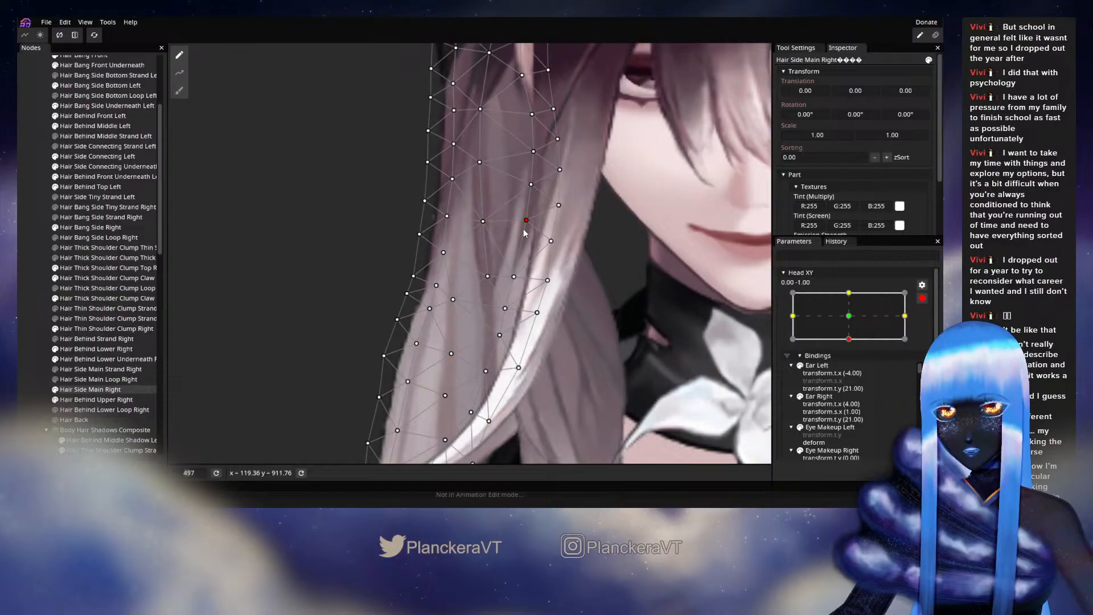
{"action": "left_click", "coordinate": [35, 332]}
{"action": "scroll", "coordinate": [503, 322], "scroll_direction": "down", "scroll_amount": 1}
{"action": "scroll", "coordinate": [523, 330], "scroll_direction": "down", "scroll_amount": 15}
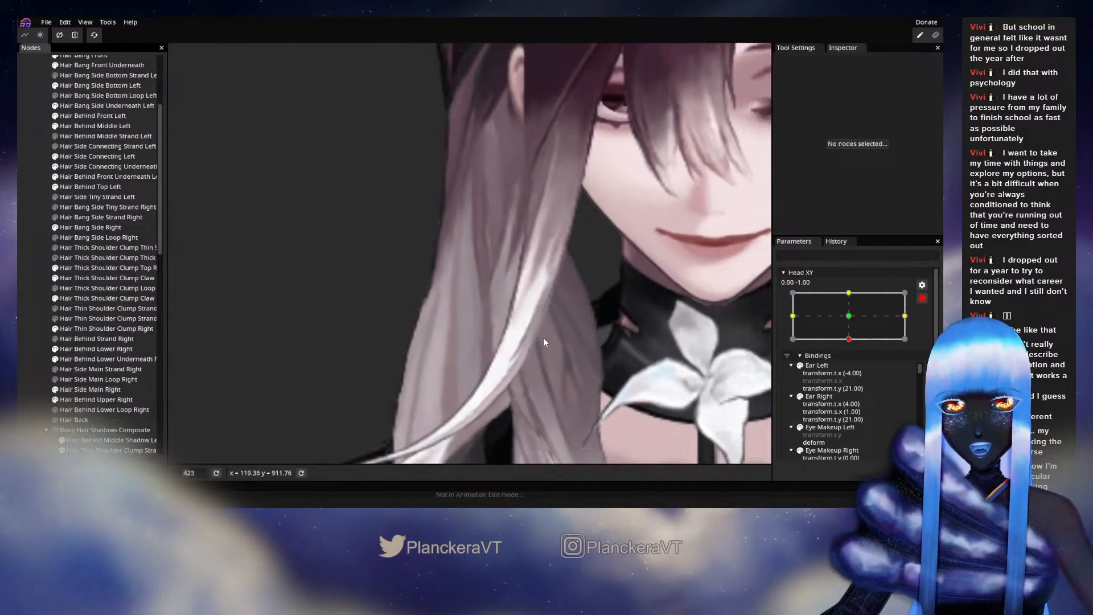
- Test the side hair by moving Head XY between its centre and the bottom, and resume editing the 0.00, -1.00 keypoint
{"action": "scroll", "coordinate": [564, 350], "scroll_direction": "down", "scroll_amount": 7}
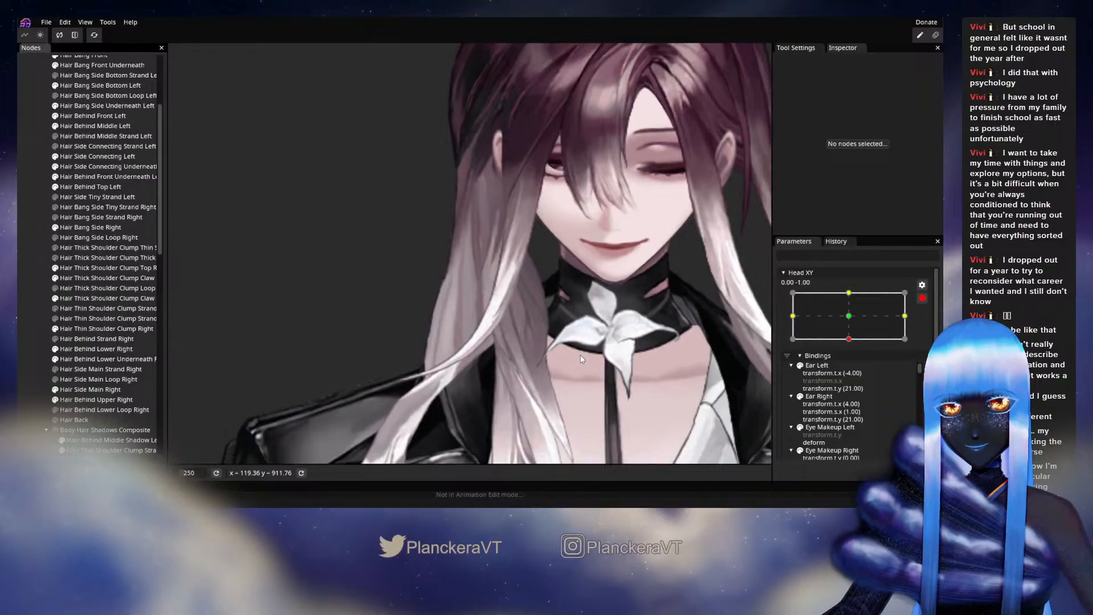
{"action": "left_click", "coordinate": [921, 298]}
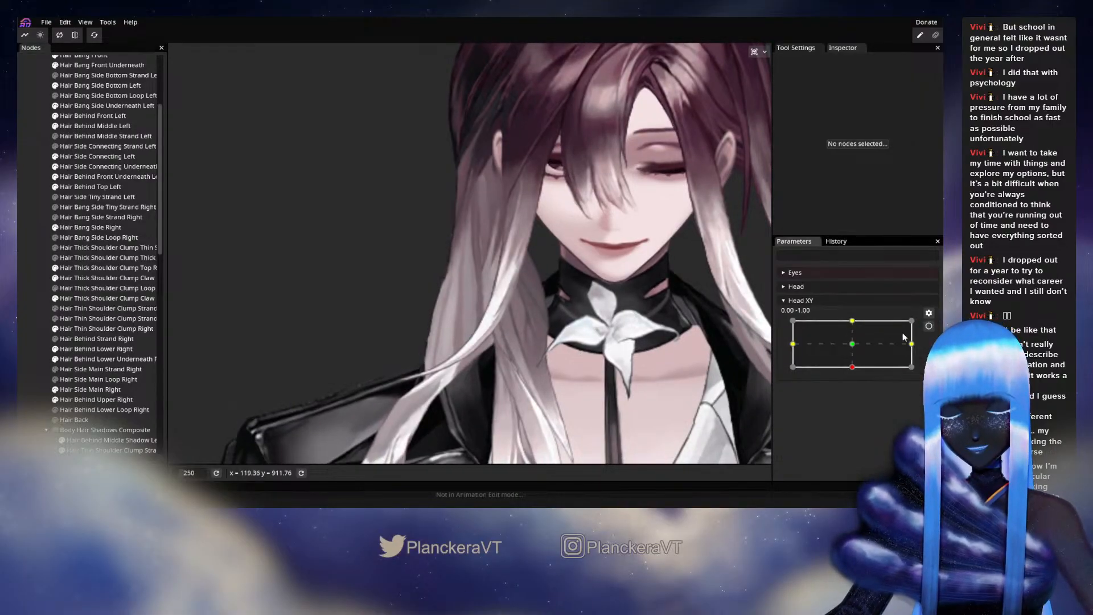
{"action": "left_click_drag", "start_coordinate": [852, 367], "coordinate": [852, 348]}
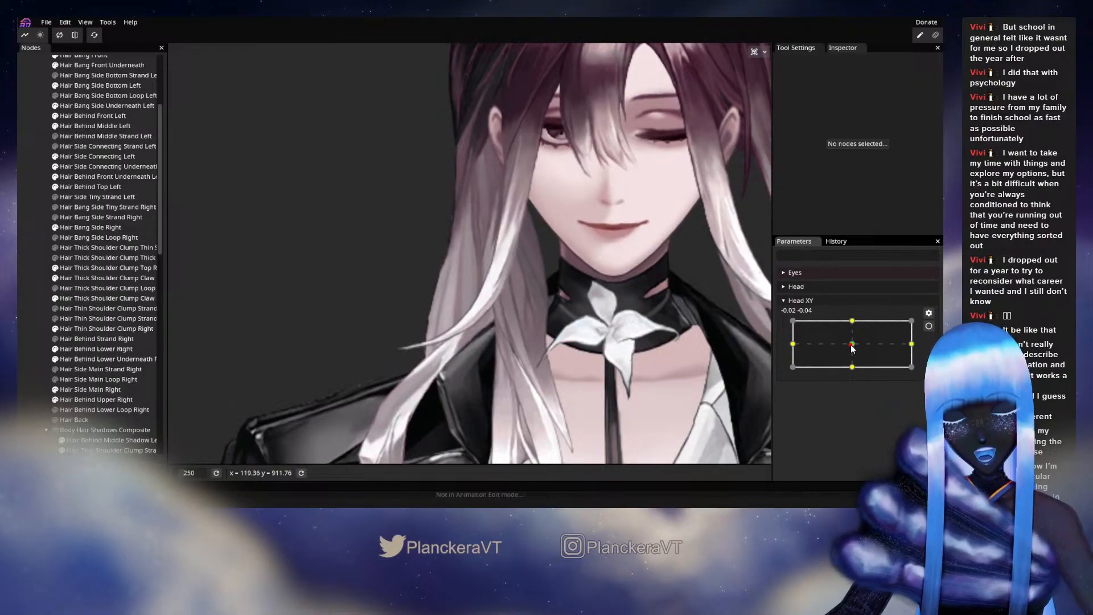
{"action": "left_click_drag", "start_coordinate": [852, 349], "coordinate": [856, 371]}
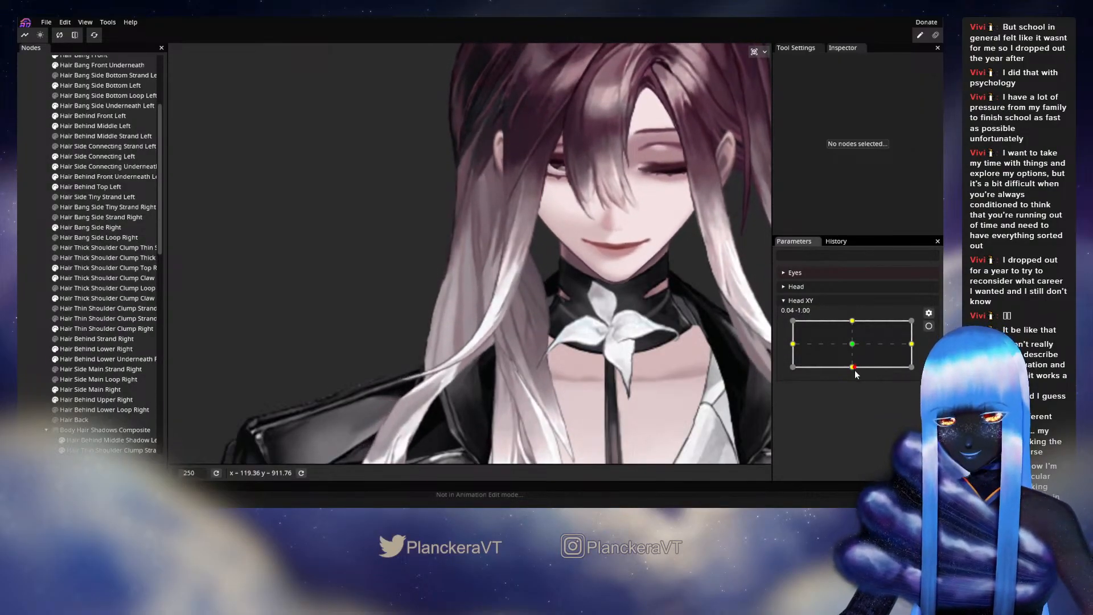
{"action": "left_click", "coordinate": [928, 325]}
- Reposition the inner and right-edge vertices of the Hair Side Main Right mesh between mouth and collar height, and deselect the mesh
{"action": "scroll", "coordinate": [393, 358], "scroll_direction": "up", "scroll_amount": 3}
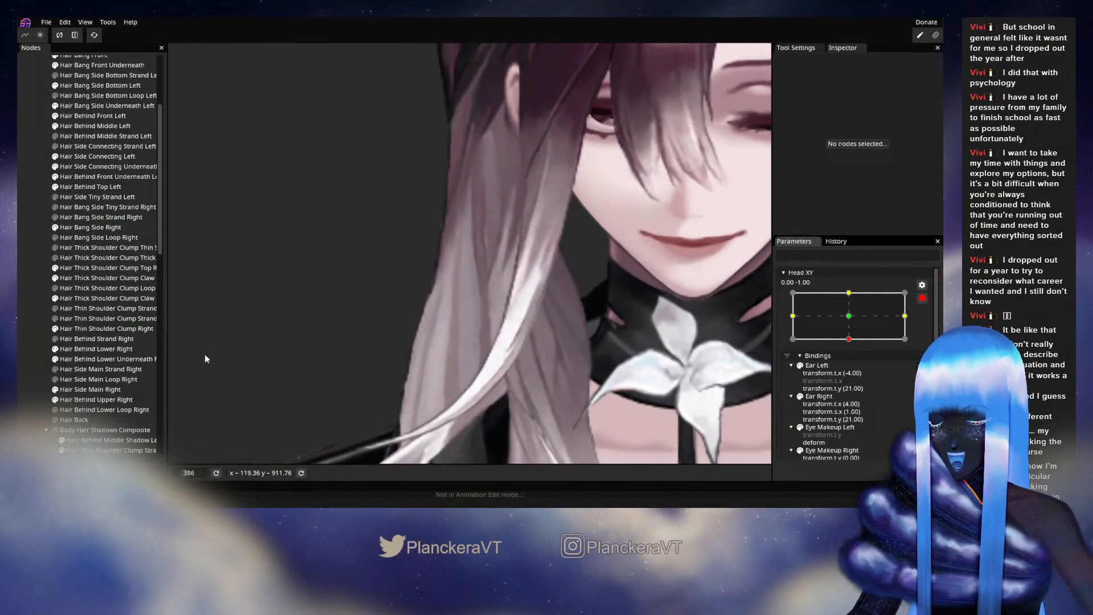
{"action": "left_click", "coordinate": [70, 391]}
{"action": "scroll", "coordinate": [433, 319], "scroll_direction": "up", "scroll_amount": 4}
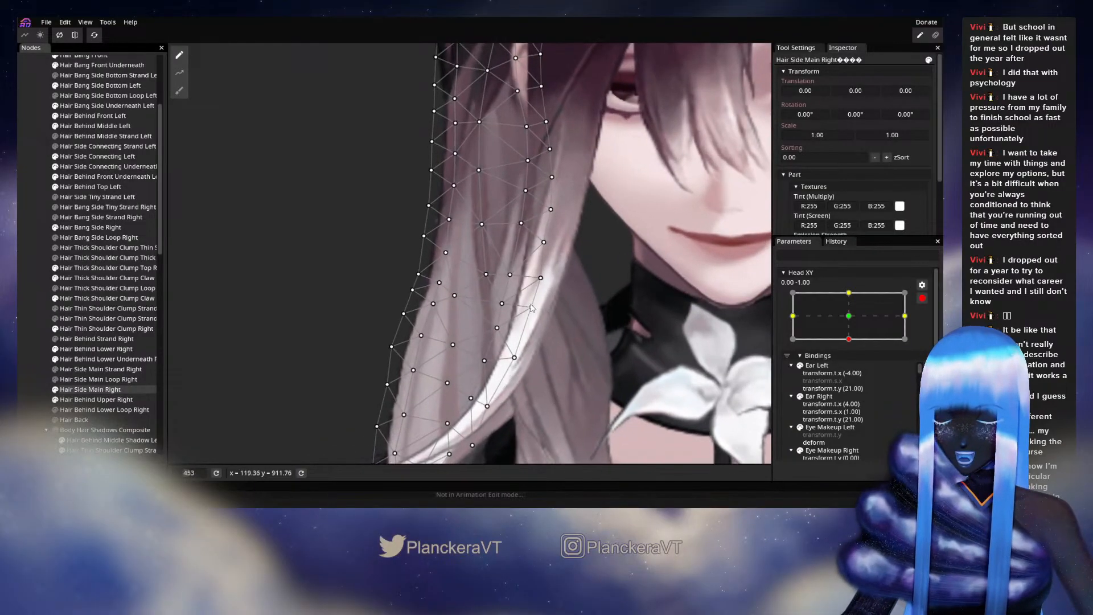
{"action": "left_click", "coordinate": [510, 278]}
{"action": "left_click", "coordinate": [482, 276]}
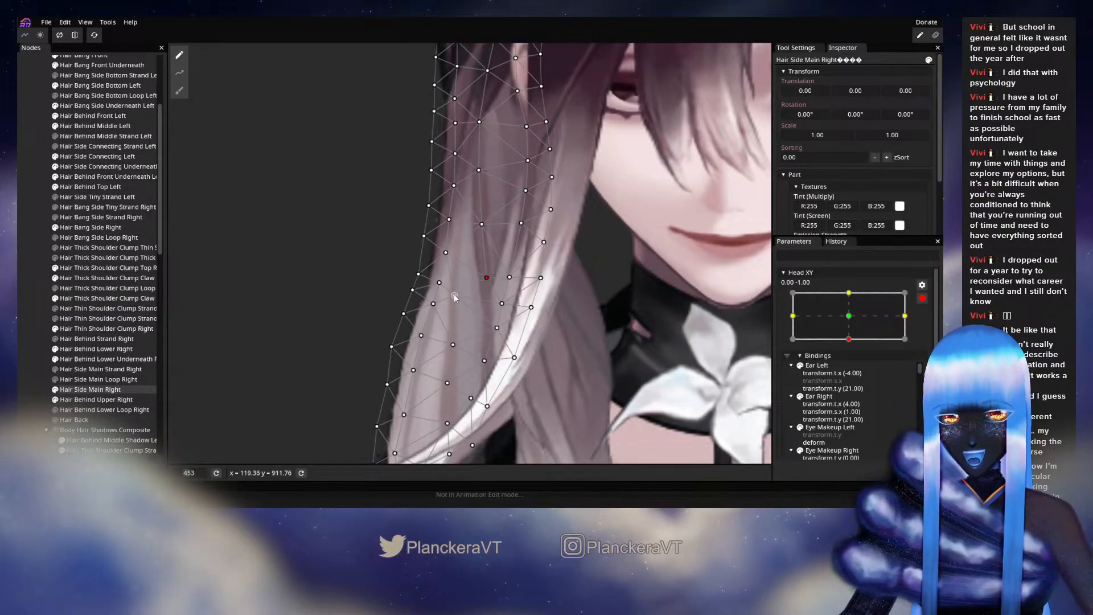
{"action": "left_click", "coordinate": [500, 310]}
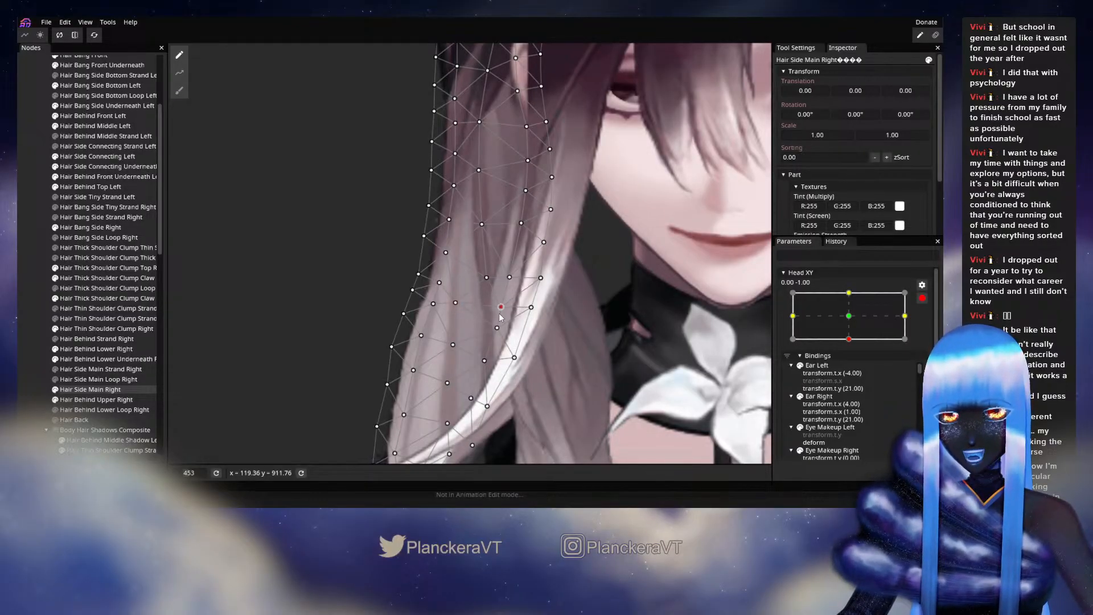
{"action": "left_click_drag", "start_coordinate": [496, 331], "coordinate": [495, 333]}
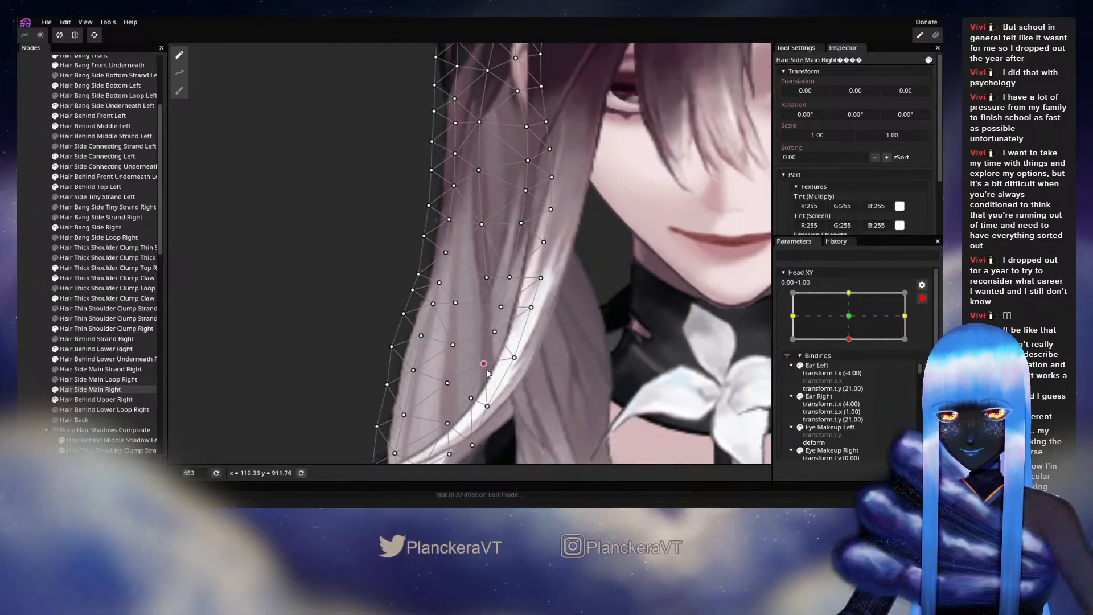
{"action": "left_click", "coordinate": [514, 370]}
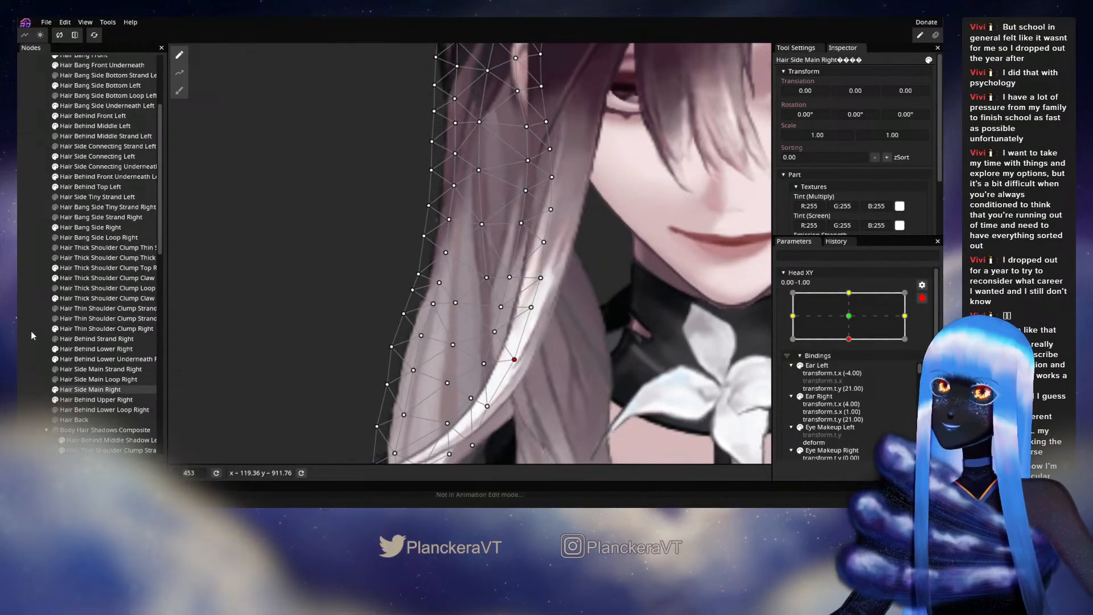
{"action": "left_click", "coordinate": [29, 340]}
- Recheck the side hair by moving Head XY around its bottom keypoint, and reopen 0.00, -1.00 for editing
{"action": "scroll", "coordinate": [552, 345], "scroll_direction": "down", "scroll_amount": 2}
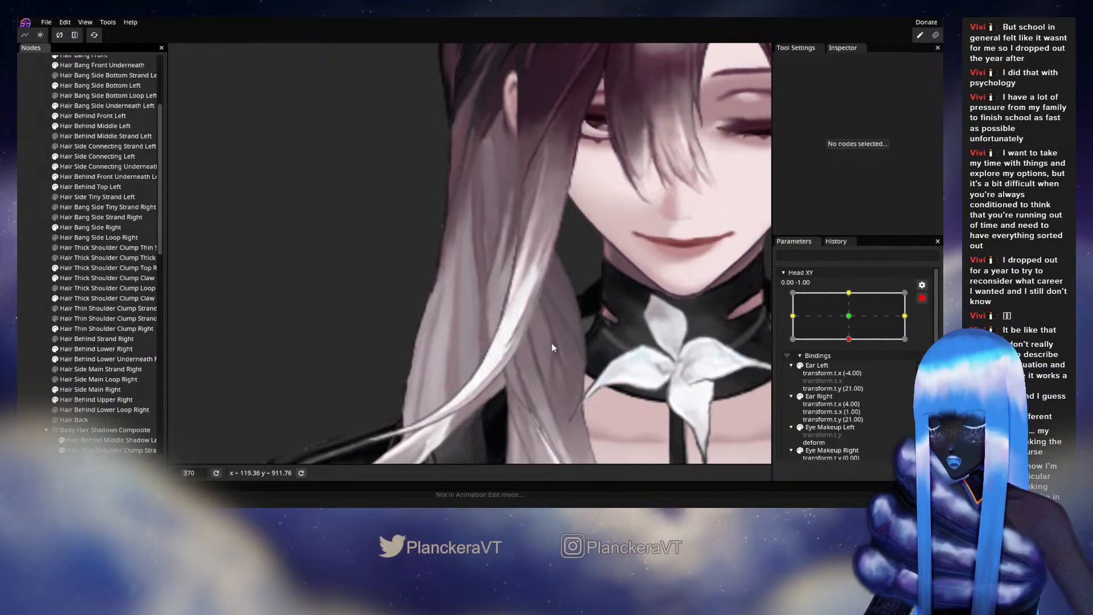
{"action": "scroll", "coordinate": [551, 343], "scroll_direction": "down", "scroll_amount": 2}
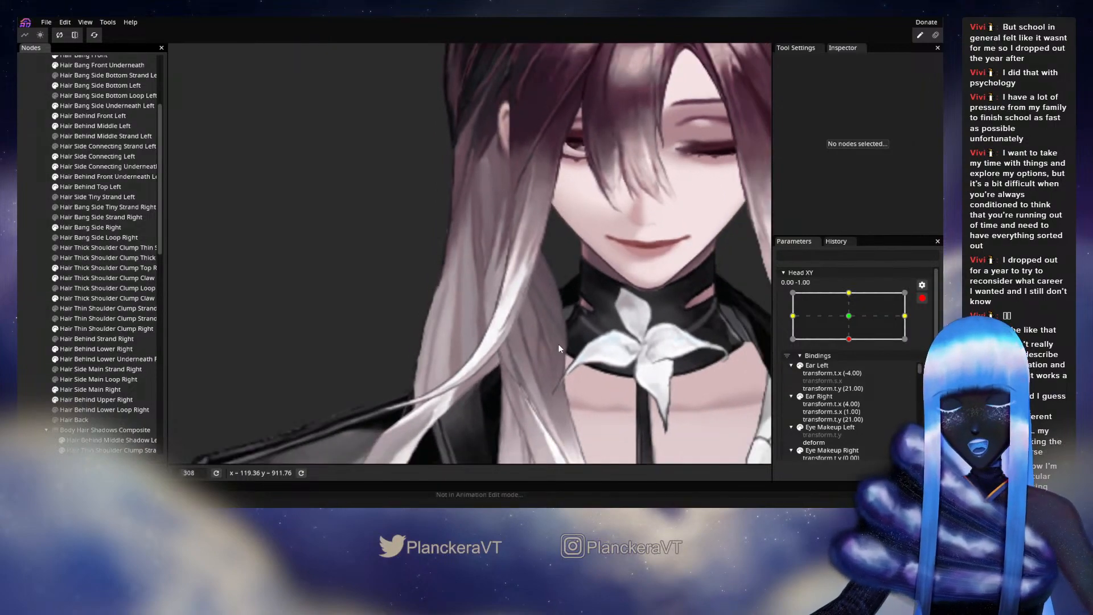
{"action": "scroll", "coordinate": [561, 353], "scroll_direction": "down", "scroll_amount": 1}
{"action": "scroll", "coordinate": [568, 367], "scroll_direction": "down", "scroll_amount": 1}
{"action": "left_click", "coordinate": [921, 297]}
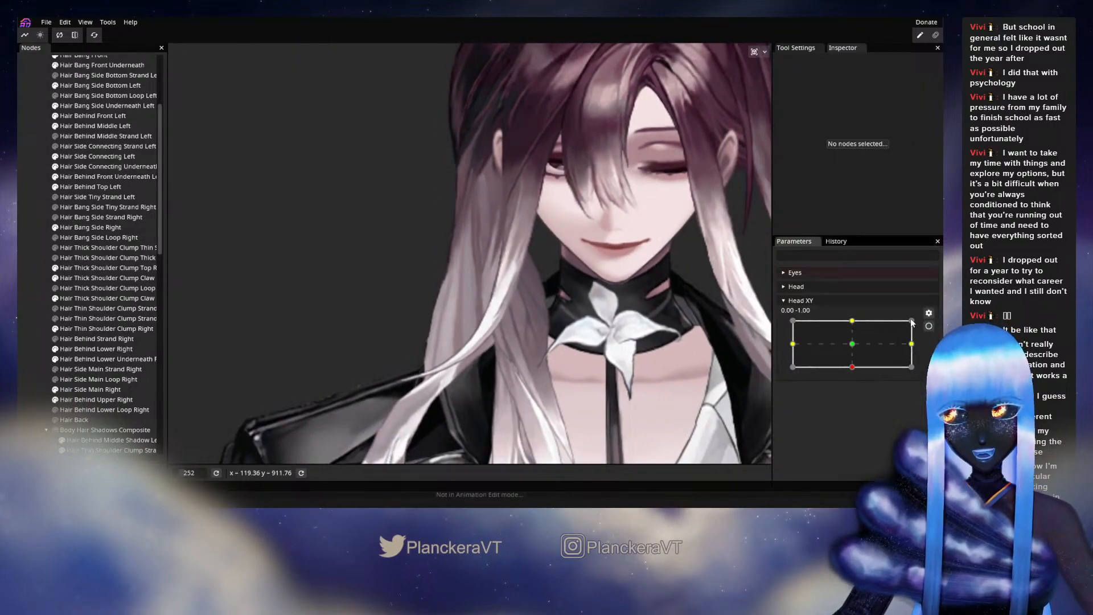
{"action": "mouse_move", "coordinate": [852, 367]}
{"action": "left_mouse_down"}
{"action": "mouse_move", "coordinate": [854, 347]}
{"action": "mouse_move", "coordinate": [858, 368]}
{"action": "left_mouse_up"}
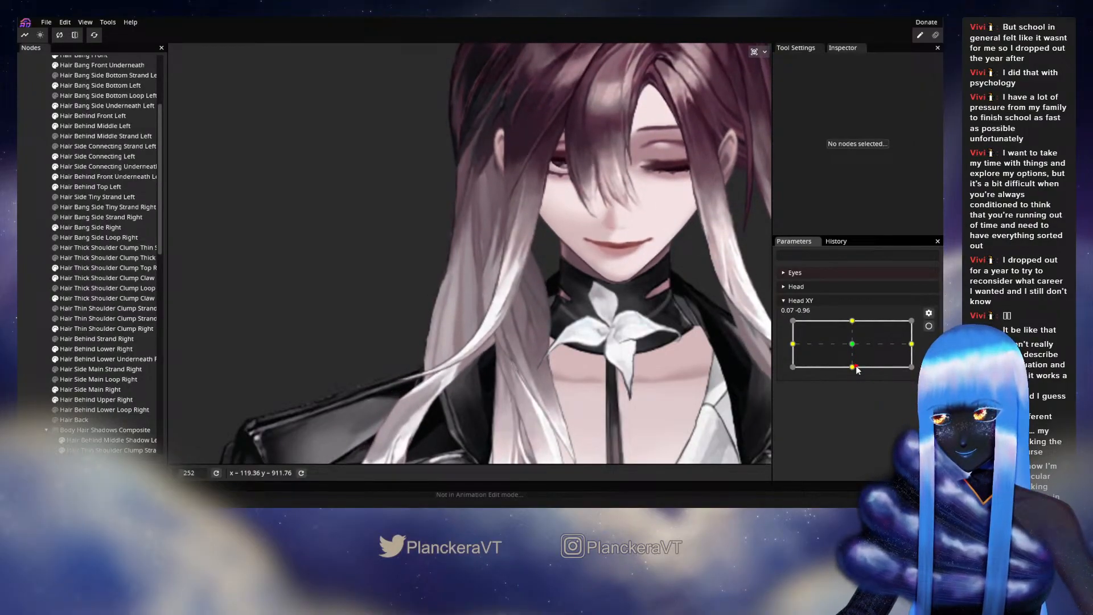
{"action": "left_click", "coordinate": [927, 325]}
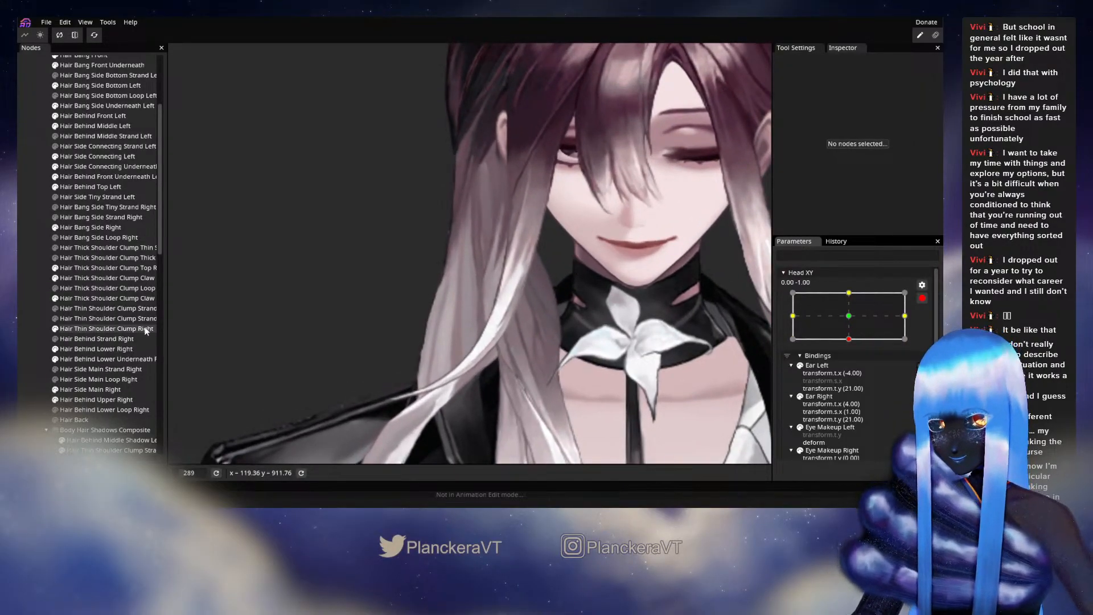
- Bring up the Hair Bang Side Right mesh with the Circle Brush, deselect it and save the project
{"action": "scroll", "coordinate": [104, 313], "scroll_direction": "up", "scroll_amount": 3}
{"action": "scroll", "coordinate": [104, 313], "scroll_direction": "down", "scroll_amount": 1}
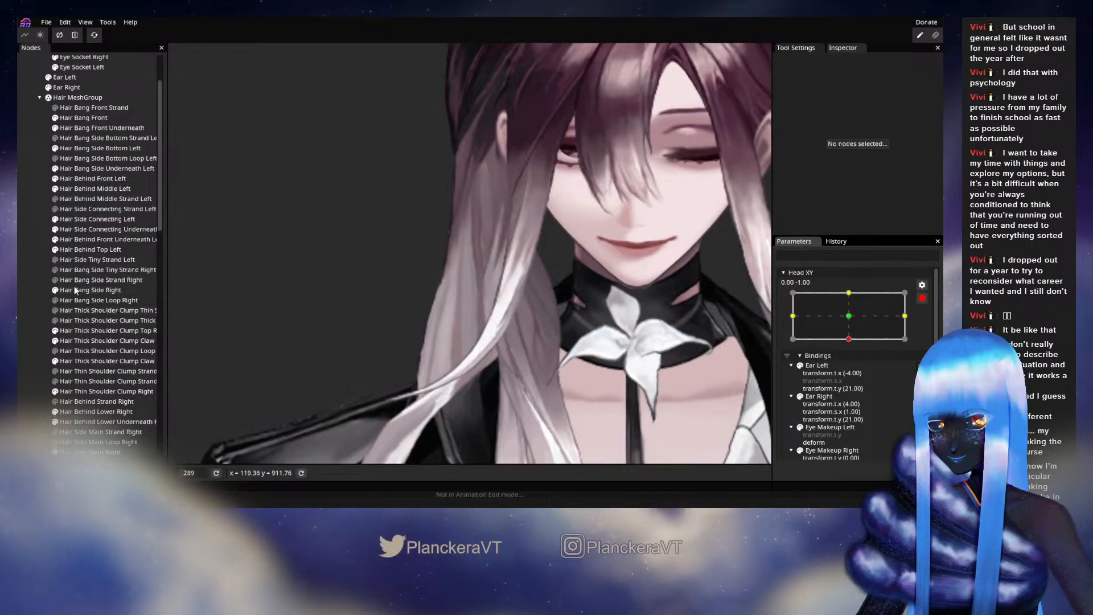
{"action": "left_click", "coordinate": [90, 290]}
{"action": "left_click", "coordinate": [179, 91]}
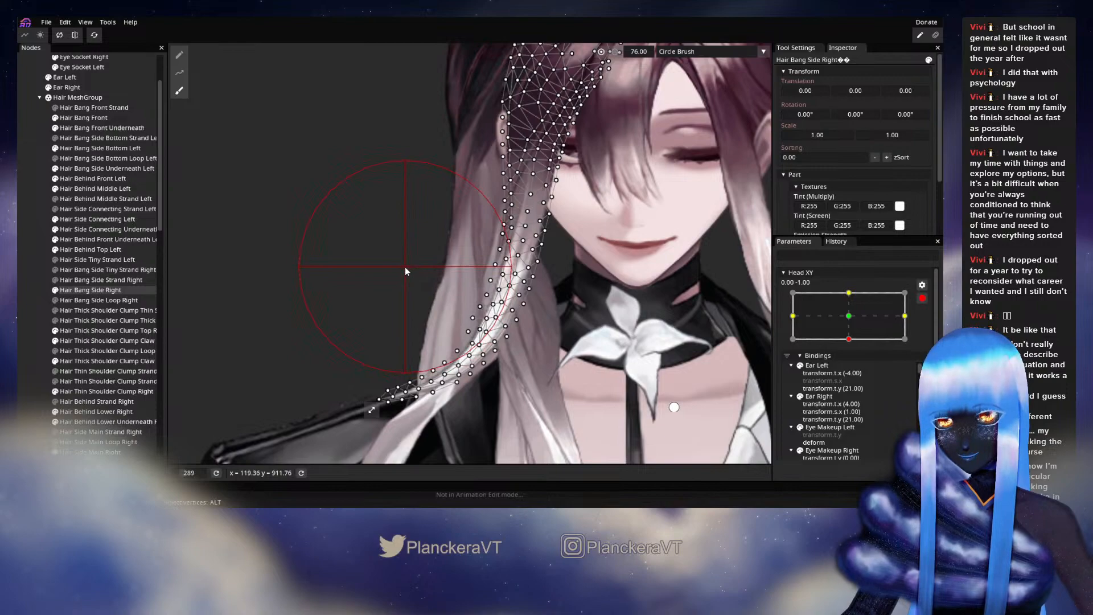
{"action": "left_click", "coordinate": [40, 289]}
{"action": "scroll", "coordinate": [634, 302], "scroll_direction": "down", "scroll_amount": 3}
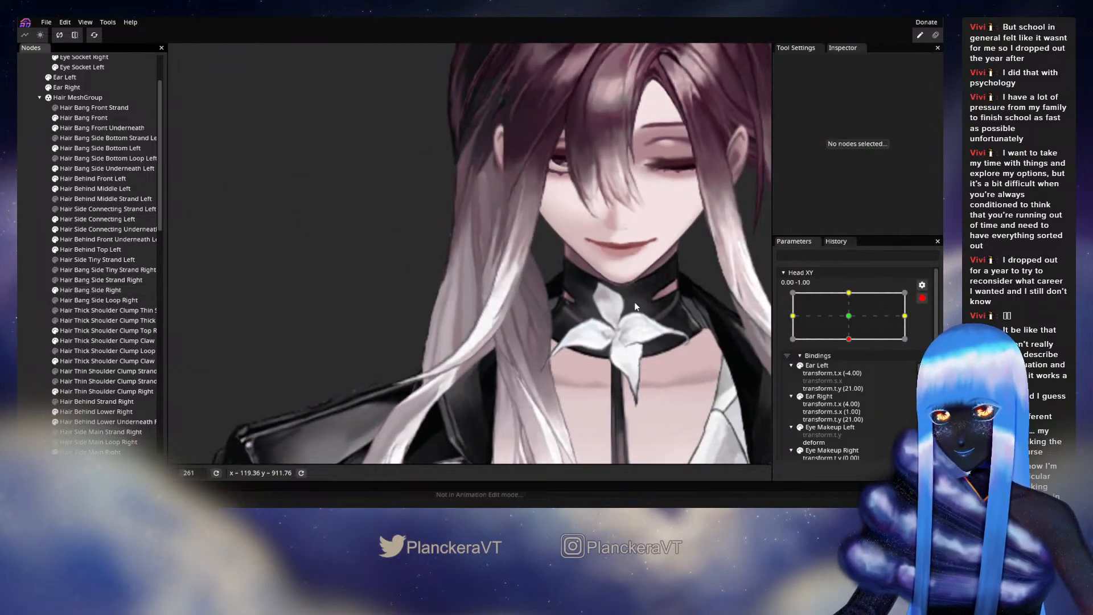
{"action": "key", "text": "ctrl+s"}
- Preview the head-down movement by moving Head XY up from 0.00, -1.00, and resume editing that keypoint
{"action": "left_click", "coordinate": [919, 300]}
{"action": "mouse_move", "coordinate": [852, 367]}
{"action": "left_mouse_down"}
{"action": "mouse_move", "coordinate": [850, 345]}
{"action": "mouse_move", "coordinate": [853, 360]}
{"action": "left_mouse_up"}
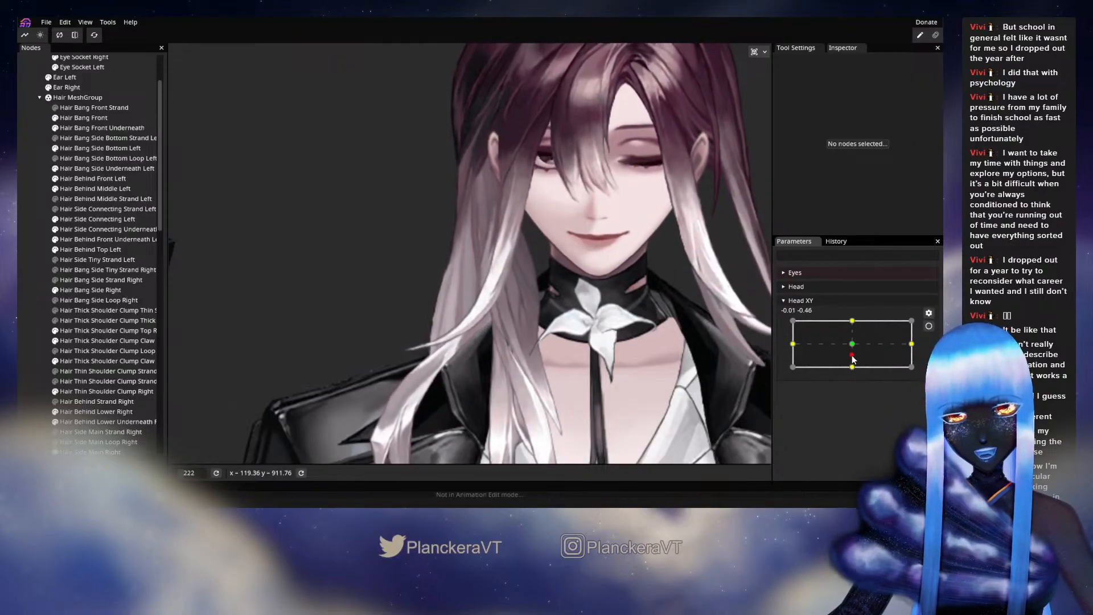
{"action": "left_click", "coordinate": [928, 326]}
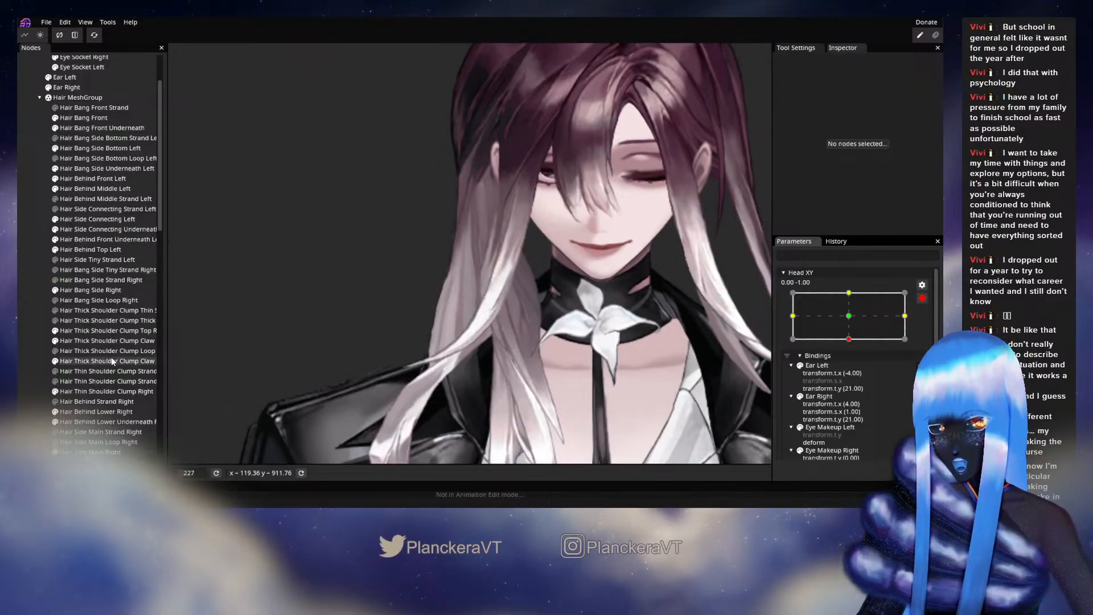
- Push the upper part of the Hair Thick Shoulder Clump Top Right mesh upward with the Circle Brush at size 89, and deselect it
{"action": "scroll", "coordinate": [115, 351], "scroll_direction": "down", "scroll_amount": 2}
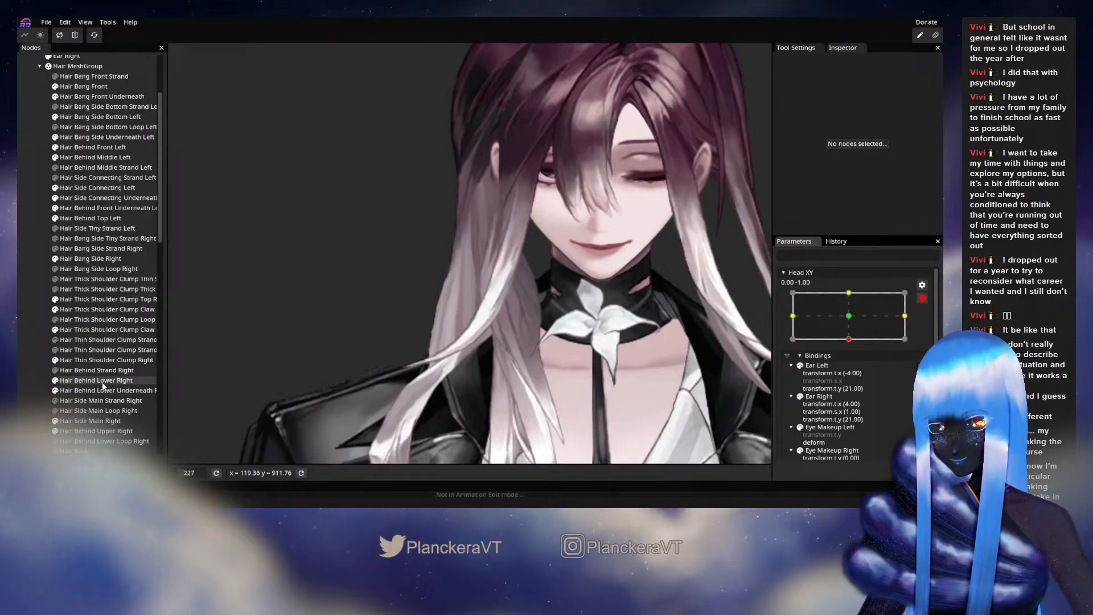
{"action": "scroll", "coordinate": [101, 380], "scroll_direction": "up", "scroll_amount": 2}
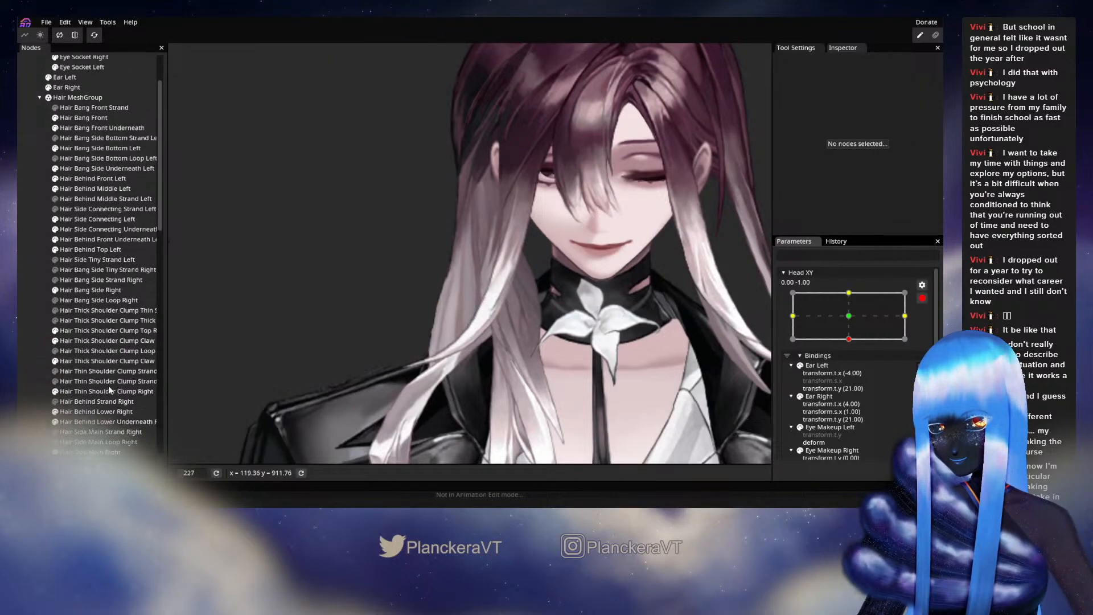
{"action": "left_click", "coordinate": [80, 292]}
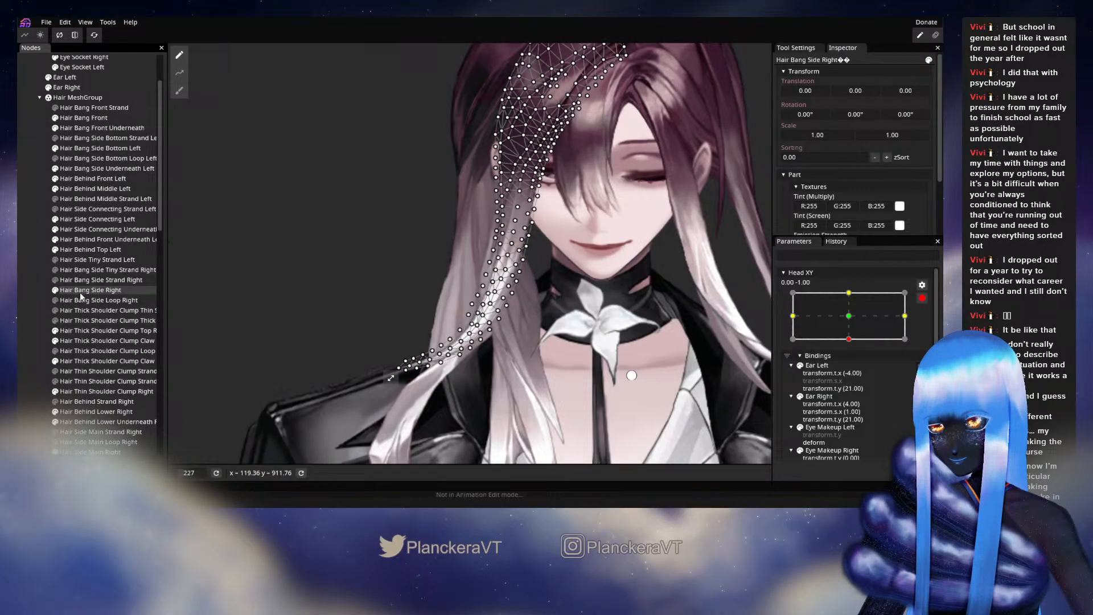
{"action": "left_click", "coordinate": [80, 330]}
{"action": "left_click", "coordinate": [180, 90]}
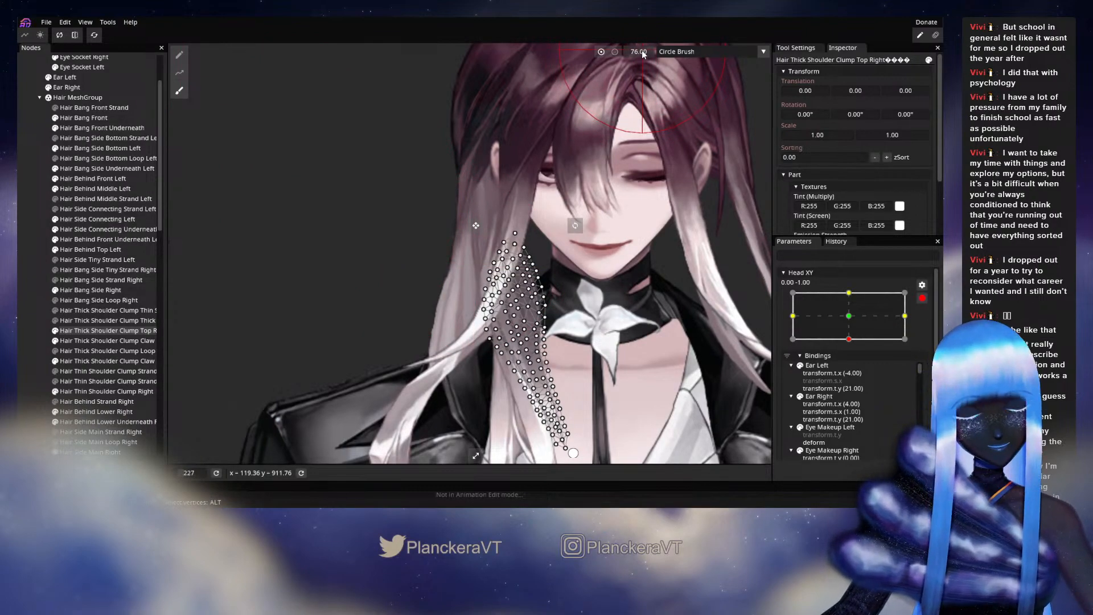
{"action": "left_click_drag", "start_coordinate": [647, 50], "coordinate": [649, 50]}
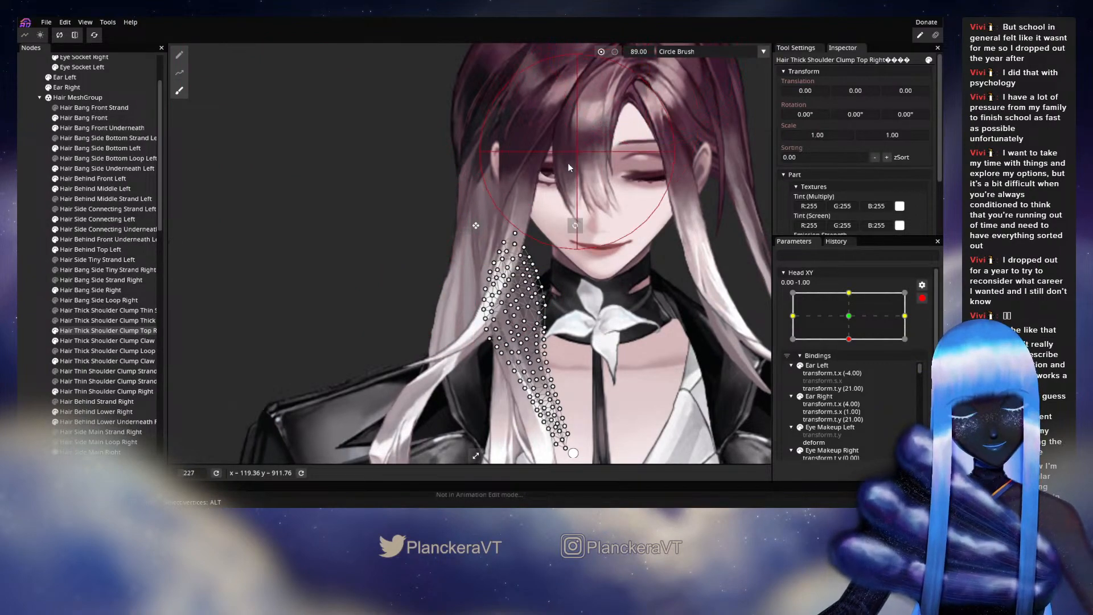
{"action": "left_click_drag", "start_coordinate": [492, 237], "coordinate": [494, 231]}
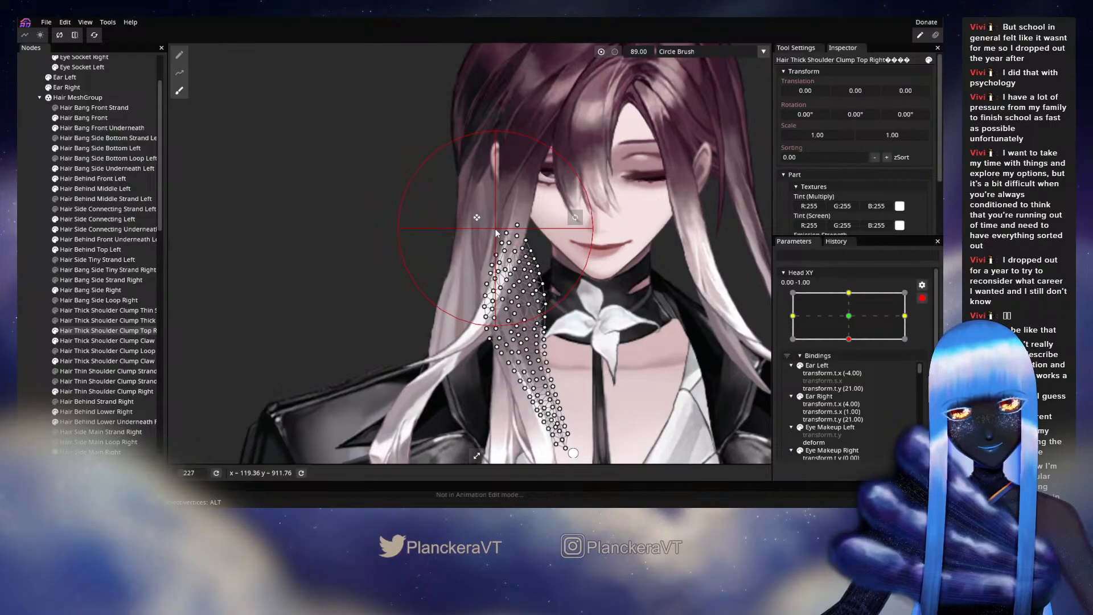
{"action": "left_click", "coordinate": [41, 281]}
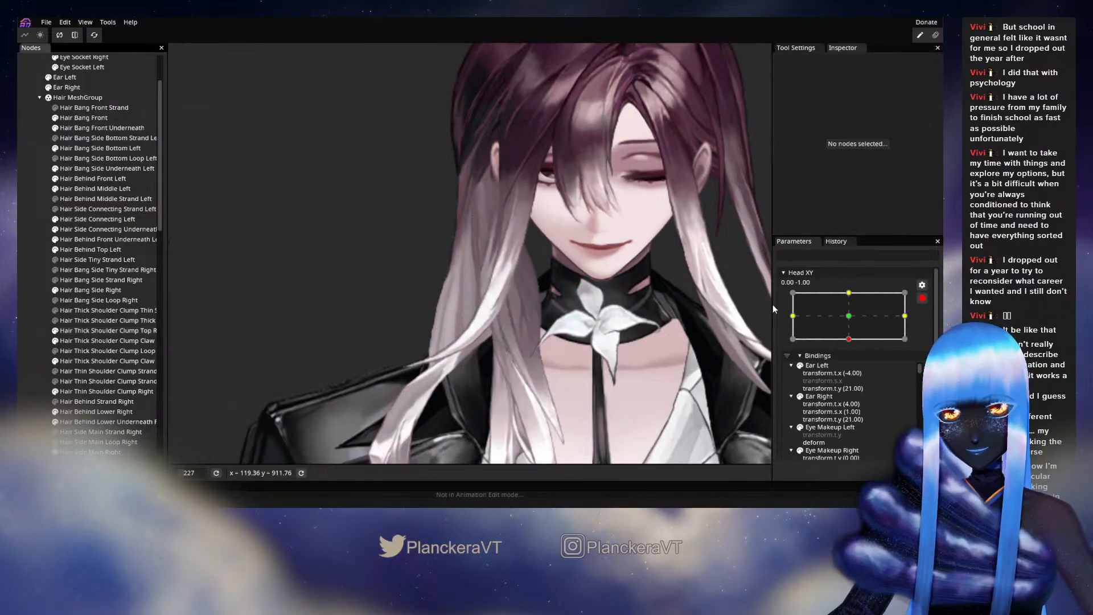
- Check the shoulder clump's movement near the bottom of Head XY and resume editing the 0.00, -1.00 keypoint
{"action": "left_click", "coordinate": [922, 300]}
{"action": "mouse_move", "coordinate": [850, 374]}
{"action": "left_mouse_down"}
{"action": "mouse_move", "coordinate": [852, 354]}
{"action": "mouse_move", "coordinate": [848, 373]}
{"action": "left_mouse_up"}
{"action": "left_click", "coordinate": [928, 326]}
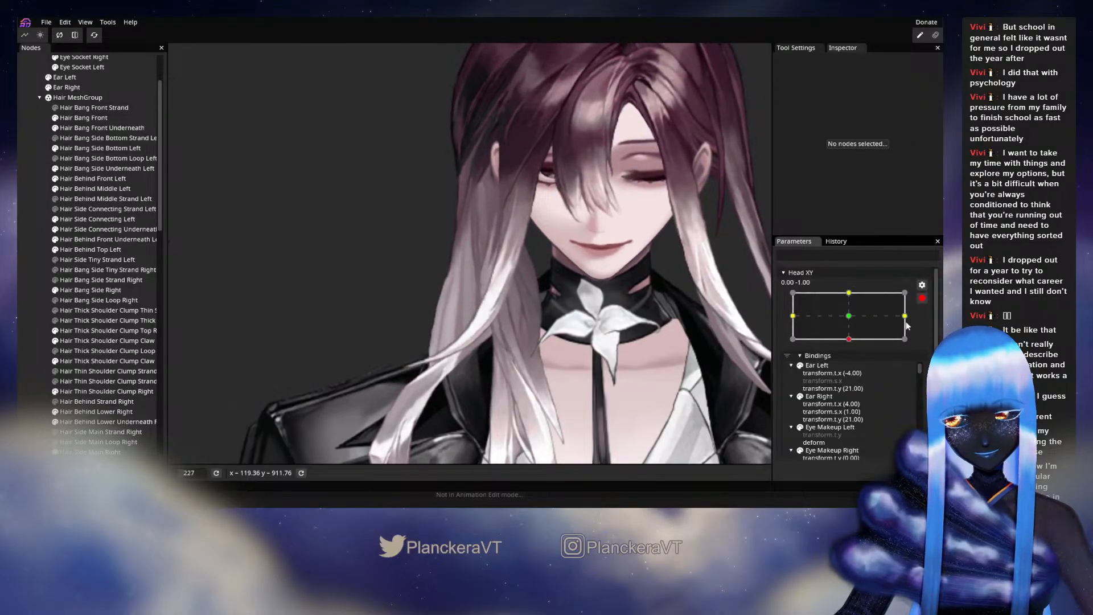
- Nudge the top of the Hair Thick Shoulder Clump Top Right mesh slightly further up with the Circle Brush, deselect it and stop editing the keypoint
{"action": "left_click", "coordinate": [80, 344]}
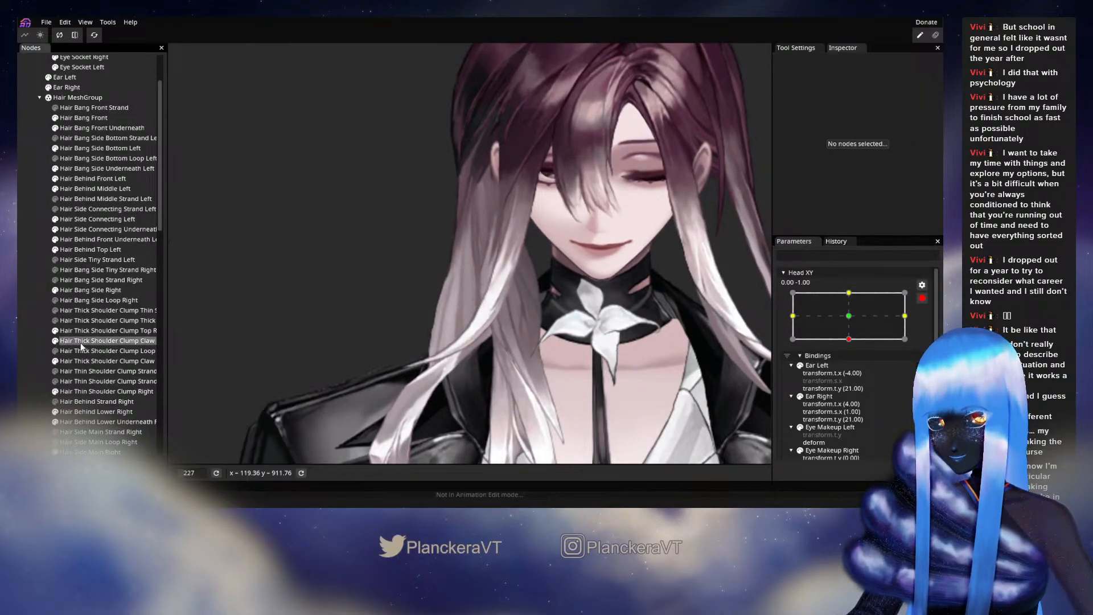
{"action": "left_click", "coordinate": [79, 330]}
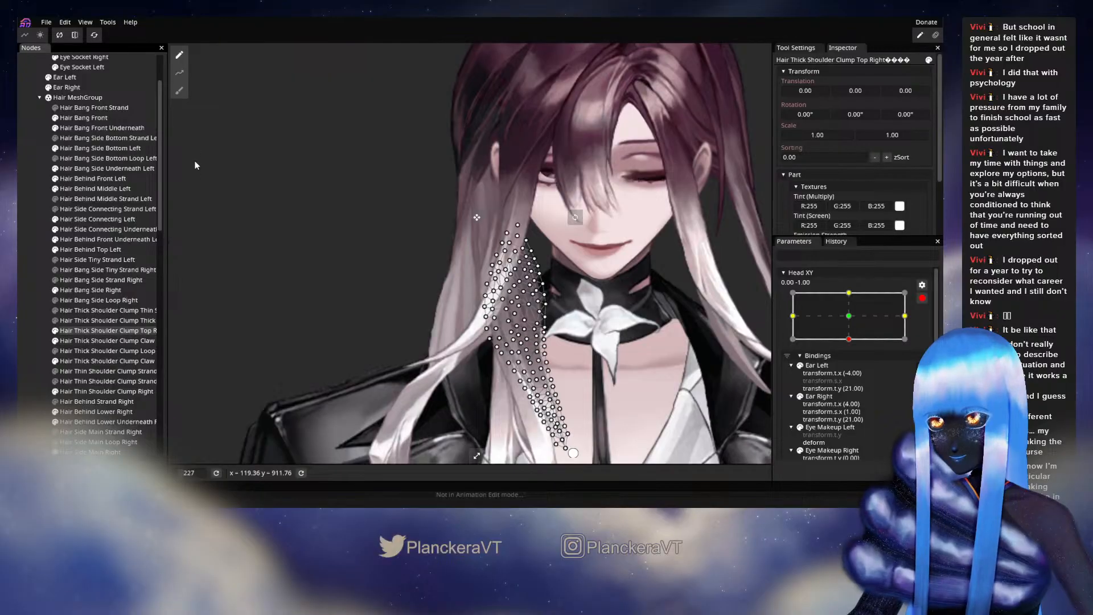
{"action": "left_click", "coordinate": [179, 90]}
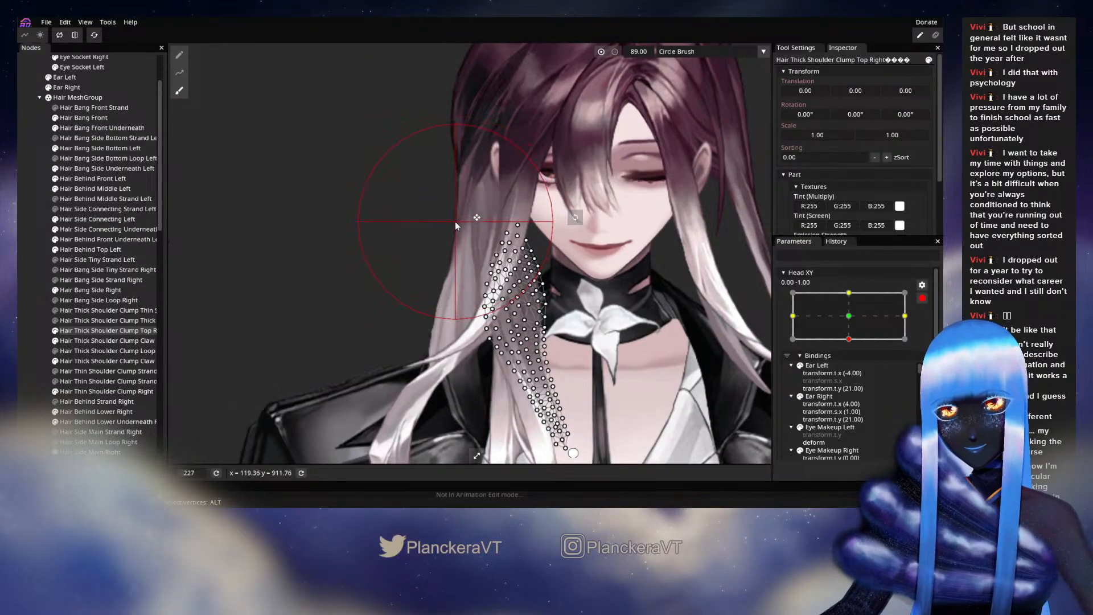
{"action": "left_click_drag", "start_coordinate": [476, 216], "coordinate": [478, 213]}
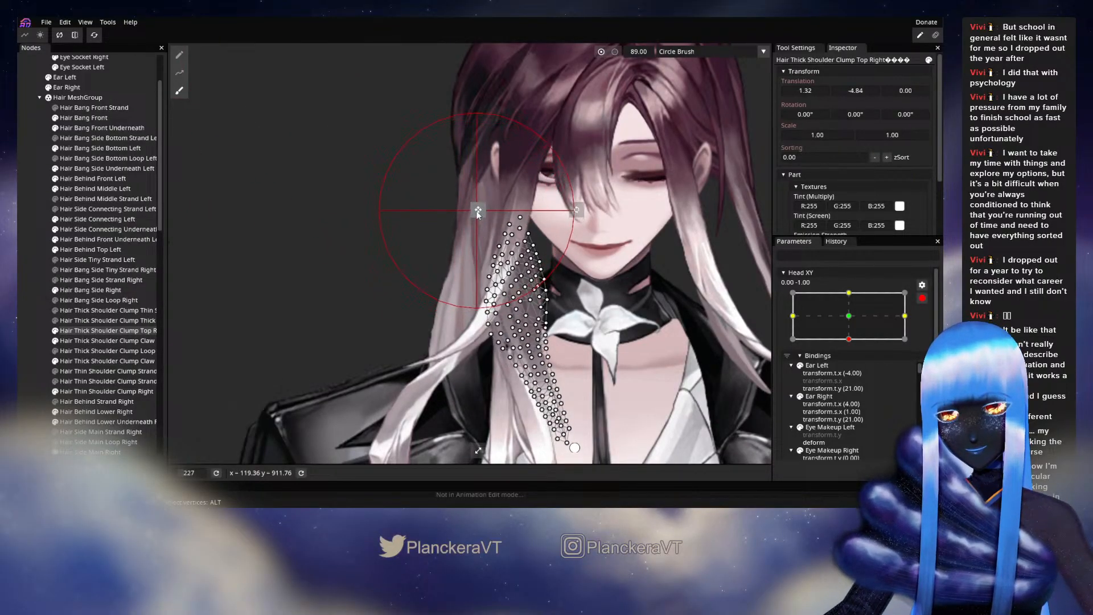
{"action": "key", "text": "ctrl+z"}
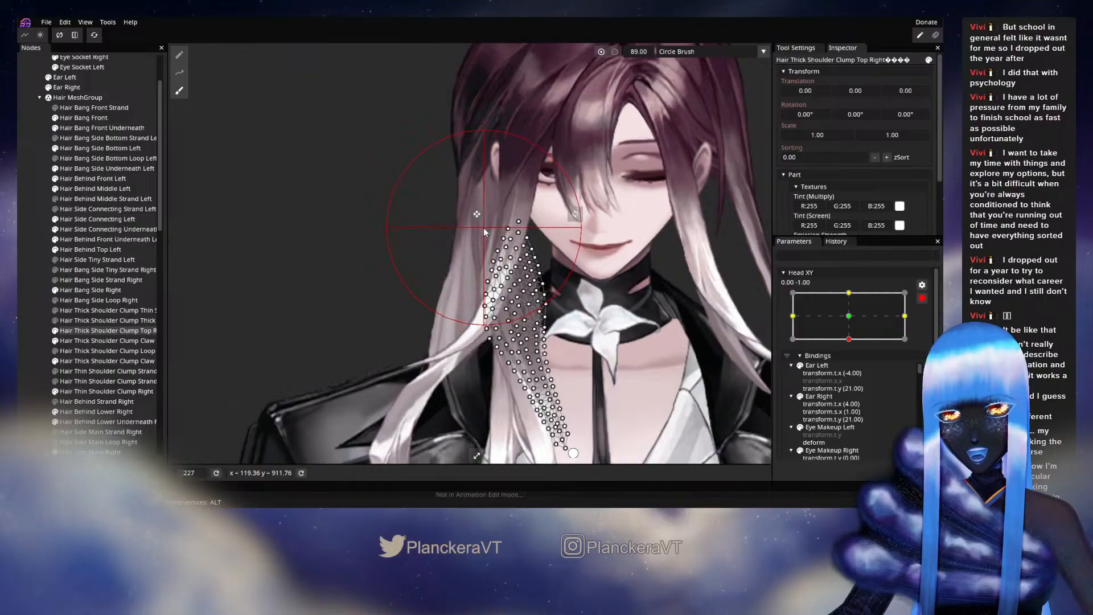
{"action": "left_click_drag", "start_coordinate": [490, 224], "coordinate": [490, 221]}
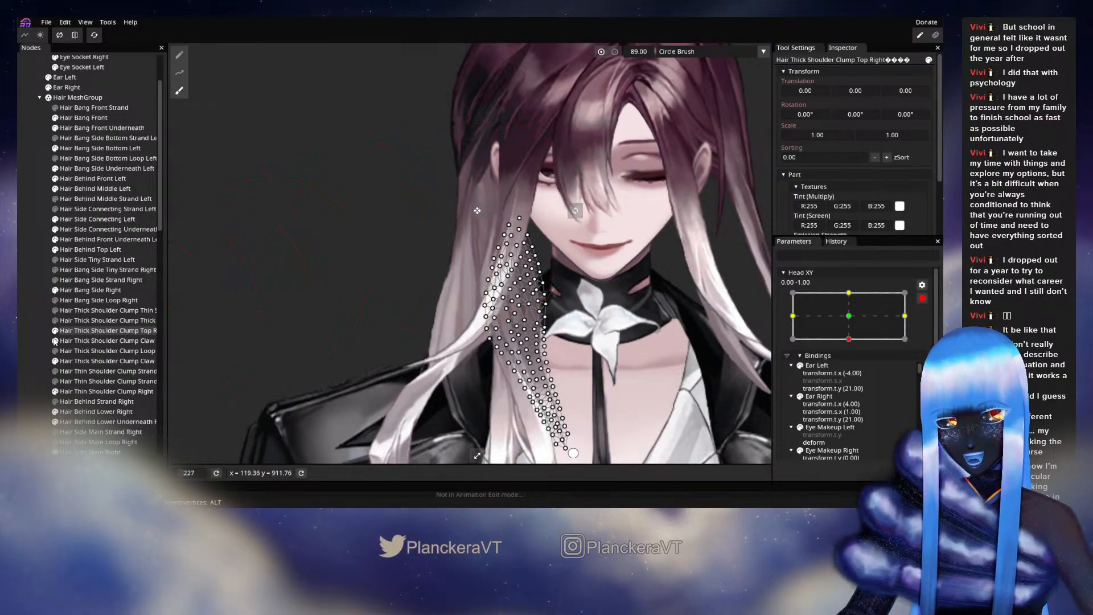
{"action": "left_click", "coordinate": [241, 342]}
{"action": "left_click", "coordinate": [923, 300]}
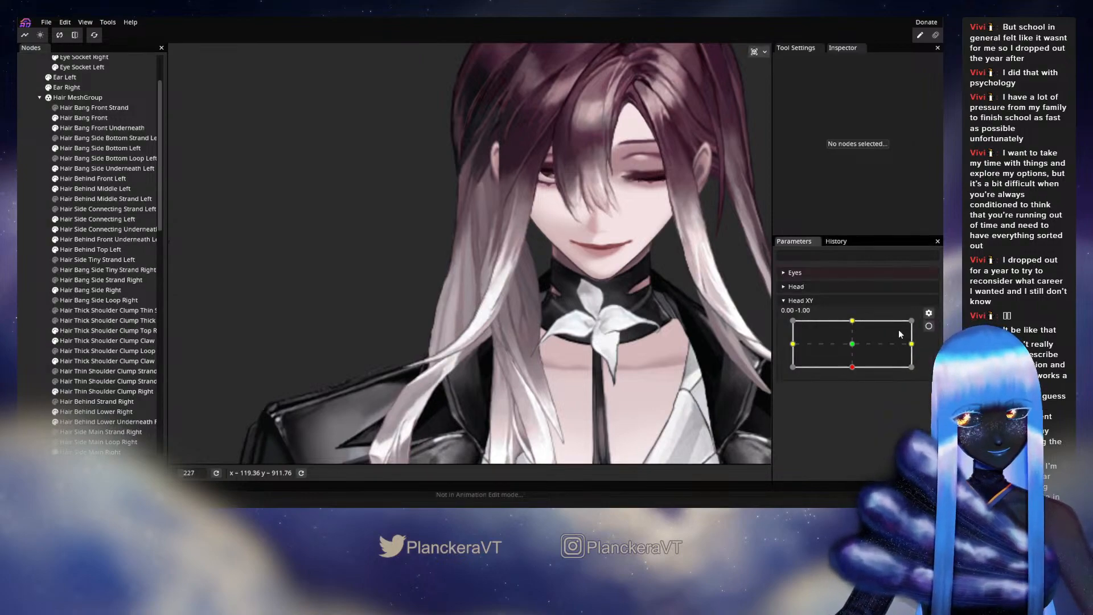
- Examine the head and hair around the head-down pose by shifting Head XY slightly sideways from 0.00, -1.00 and back
{"action": "mouse_move", "coordinate": [852, 369]}
{"action": "left_mouse_down"}
{"action": "mouse_move", "coordinate": [851, 353]}
{"action": "mouse_move", "coordinate": [848, 373]}
{"action": "left_mouse_up"}
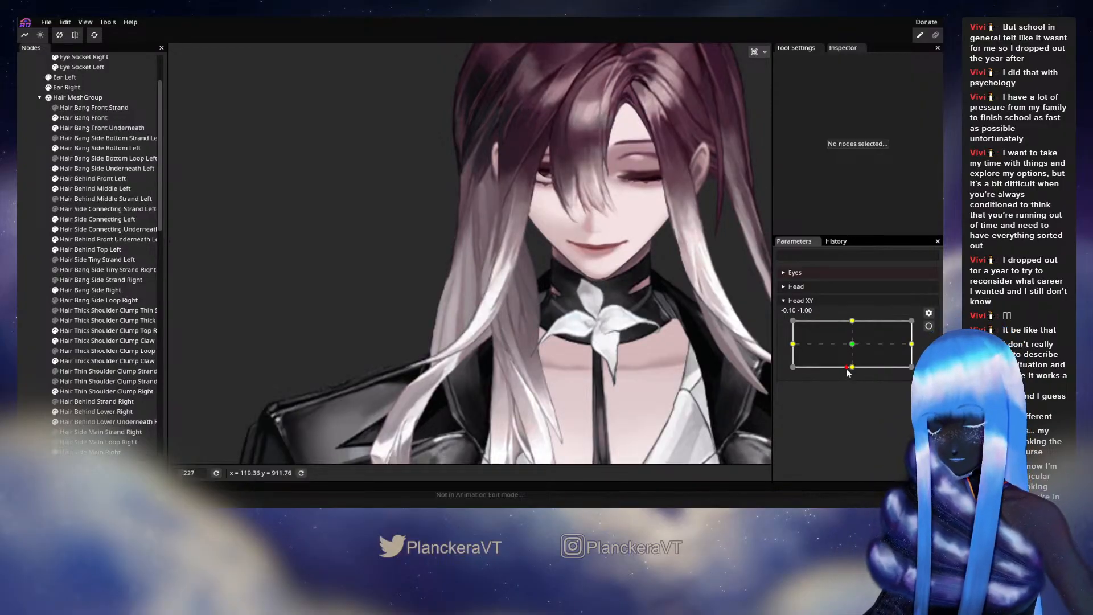
{"action": "left_click_drag", "start_coordinate": [666, 300], "coordinate": [664, 351]}
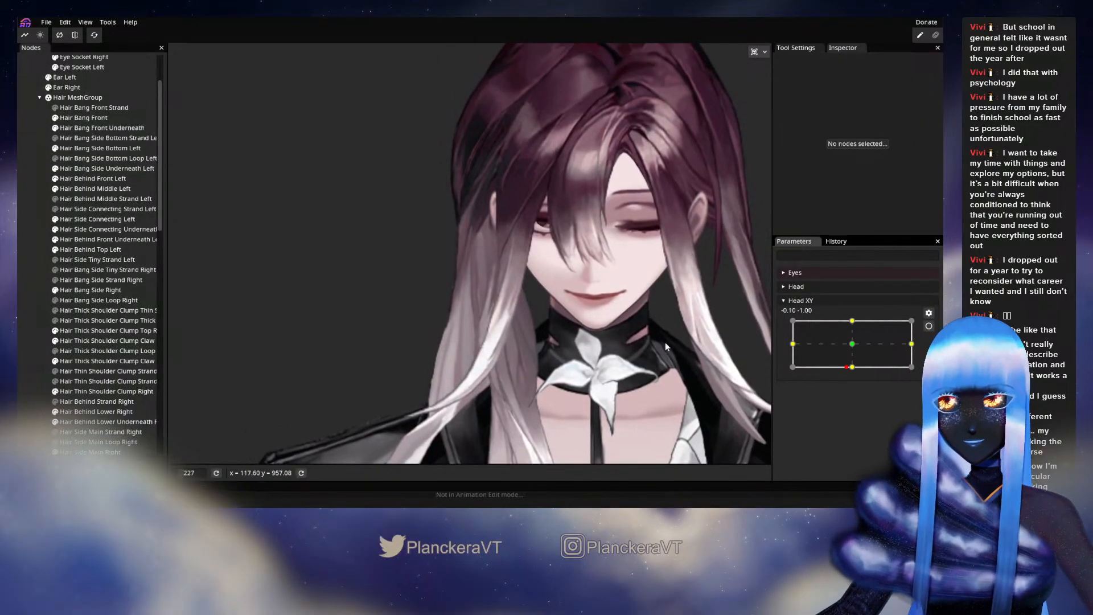
{"action": "left_click_drag", "start_coordinate": [634, 300], "coordinate": [641, 313]}
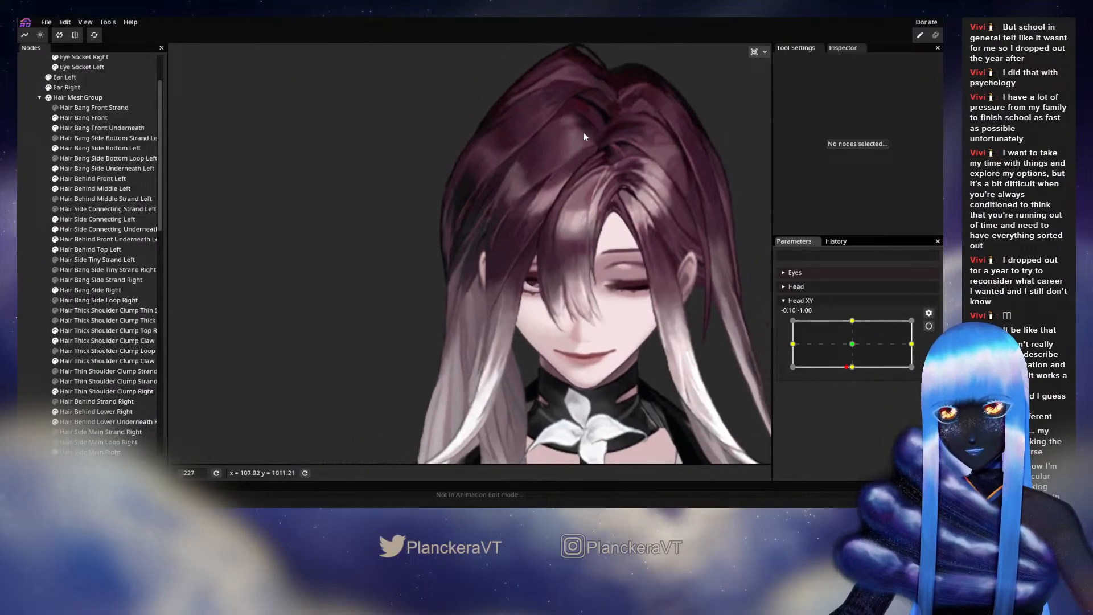
{"action": "left_click_drag", "start_coordinate": [643, 348], "coordinate": [634, 348]}
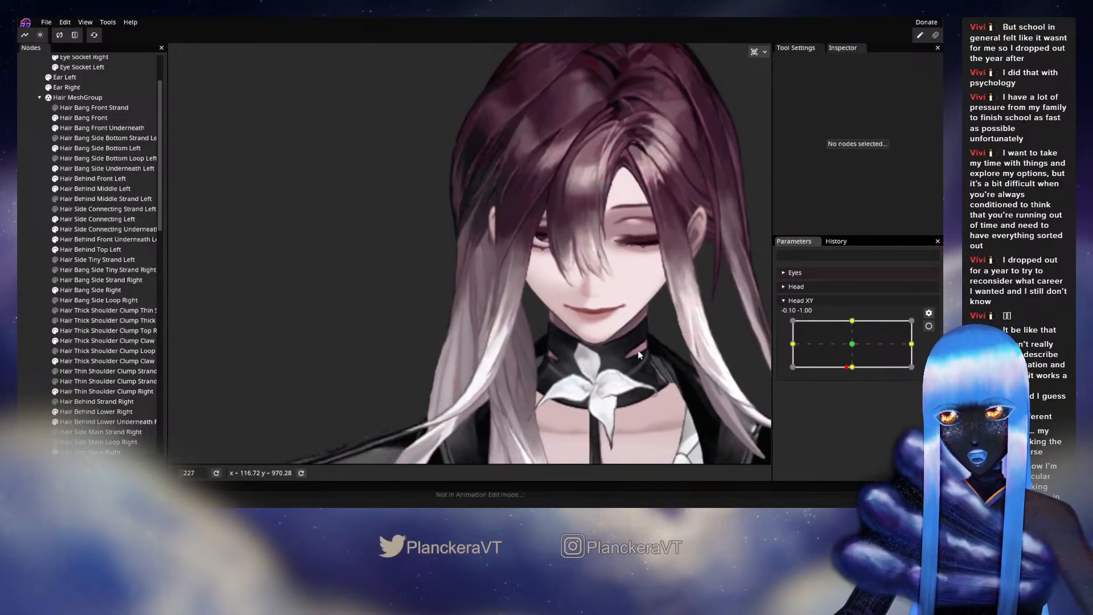
{"action": "mouse_move", "coordinate": [847, 367]}
{"action": "left_mouse_down"}
{"action": "mouse_move", "coordinate": [852, 339]}
{"action": "mouse_move", "coordinate": [852, 367]}
{"action": "left_mouse_up"}
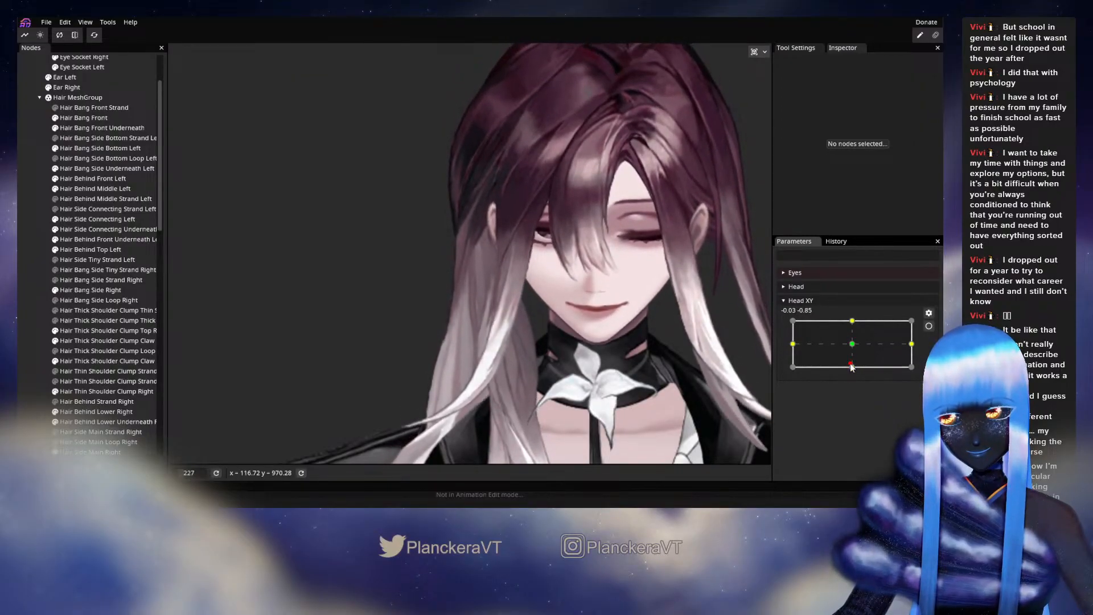
- Inspect the right-side hair more closely at the bottom of Head XY and resume editing the 0.00, -1.00 keypoint
{"action": "left_click", "coordinate": [928, 325]}
{"action": "scroll", "coordinate": [588, 360], "scroll_direction": "up", "scroll_amount": 5}
{"action": "left_click_drag", "start_coordinate": [596, 349], "coordinate": [603, 305]}
{"action": "left_click", "coordinate": [922, 297]}
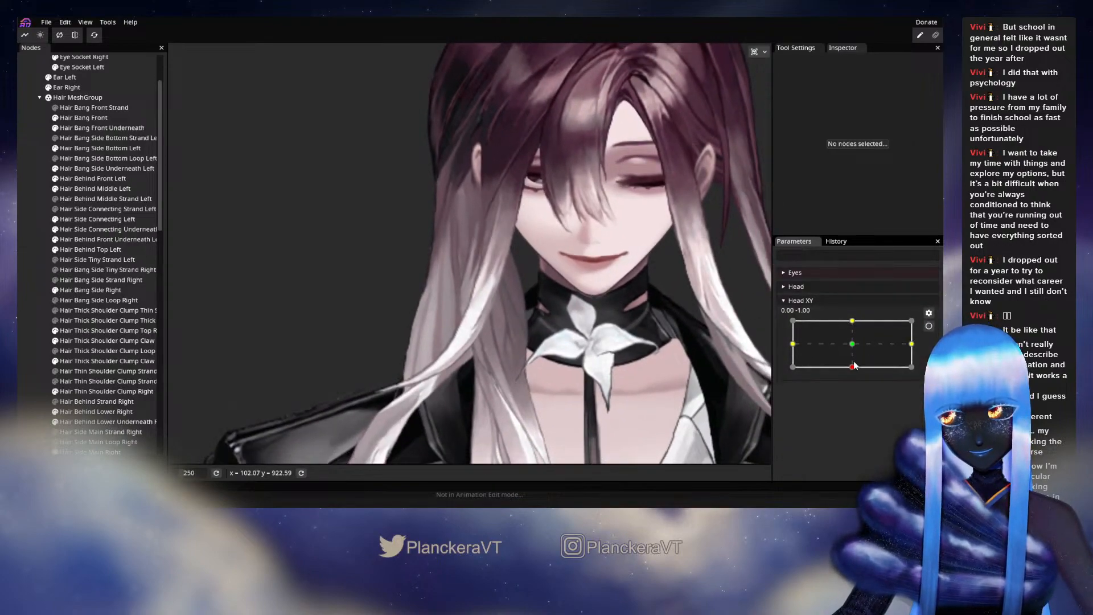
{"action": "mouse_move", "coordinate": [852, 367]}
{"action": "left_mouse_down"}
{"action": "mouse_move", "coordinate": [851, 347]}
{"action": "mouse_move", "coordinate": [852, 368]}
{"action": "left_mouse_up"}
{"action": "left_click", "coordinate": [926, 326]}
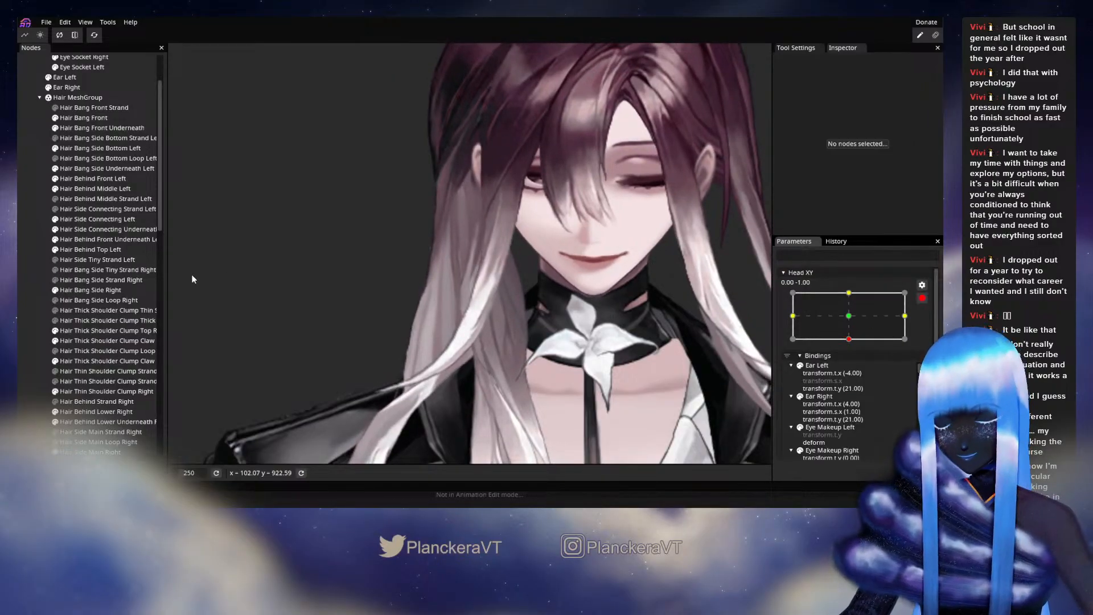
- Select the Hair Bang Side Right mesh, reduce the Circle Brush size to 29 and deselect the mesh
{"action": "left_click", "coordinate": [91, 289]}
{"action": "left_click", "coordinate": [179, 90]}
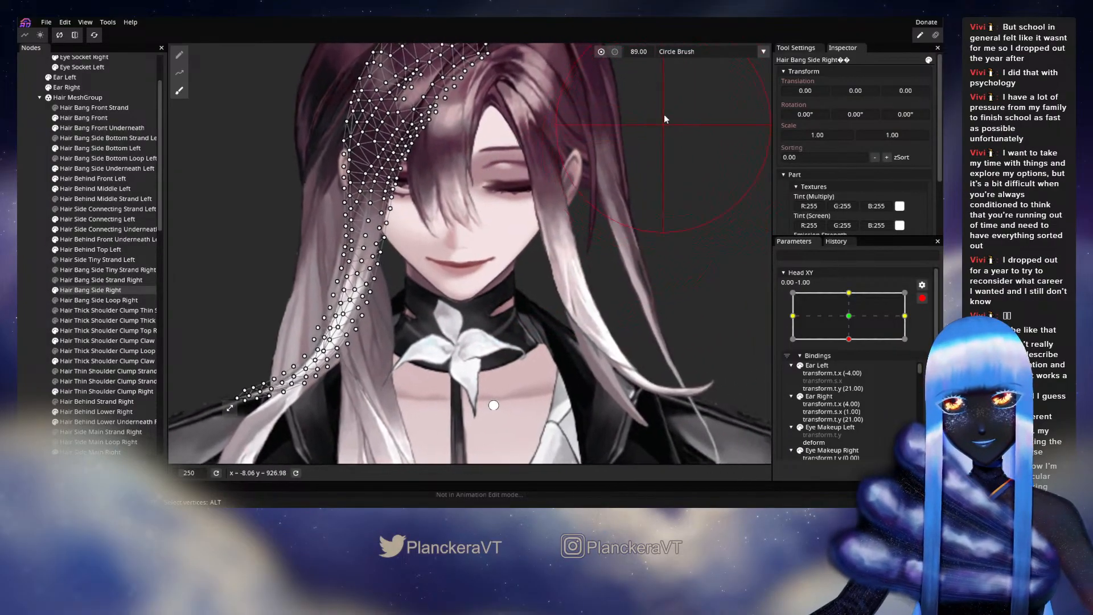
{"action": "mouse_move", "coordinate": [662, 97]}
{"action": "left_mouse_down"}
{"action": "mouse_move", "coordinate": [605, 87]}
{"action": "mouse_move", "coordinate": [612, 54]}
{"action": "left_mouse_up"}
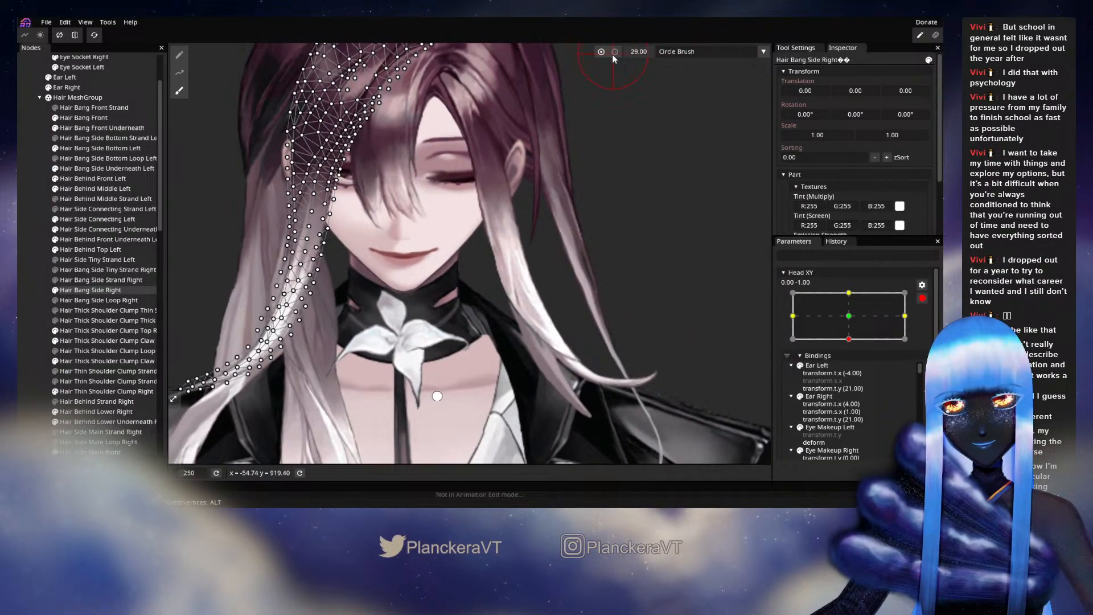
{"action": "scroll", "coordinate": [425, 306], "scroll_direction": "up", "scroll_amount": 2}
{"action": "mouse_move", "coordinate": [425, 307]}
{"action": "left_mouse_down"}
{"action": "mouse_move", "coordinate": [550, 323]}
{"action": "mouse_move", "coordinate": [619, 352]}
{"action": "left_mouse_up"}
{"action": "scroll", "coordinate": [533, 329], "scroll_direction": "up", "scroll_amount": 3}
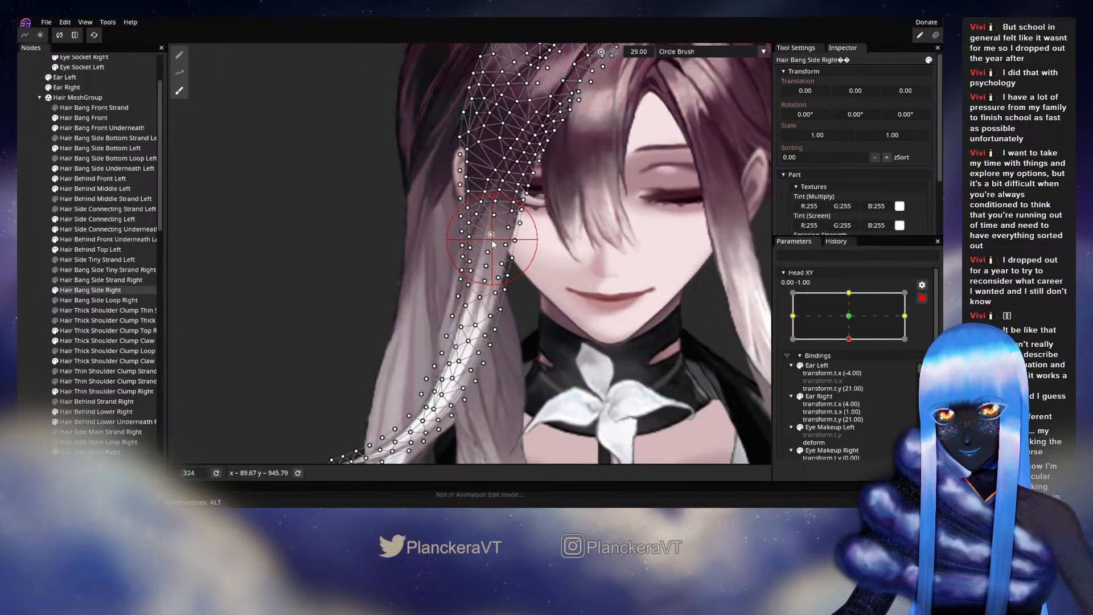
{"action": "left_click", "coordinate": [47, 356]}
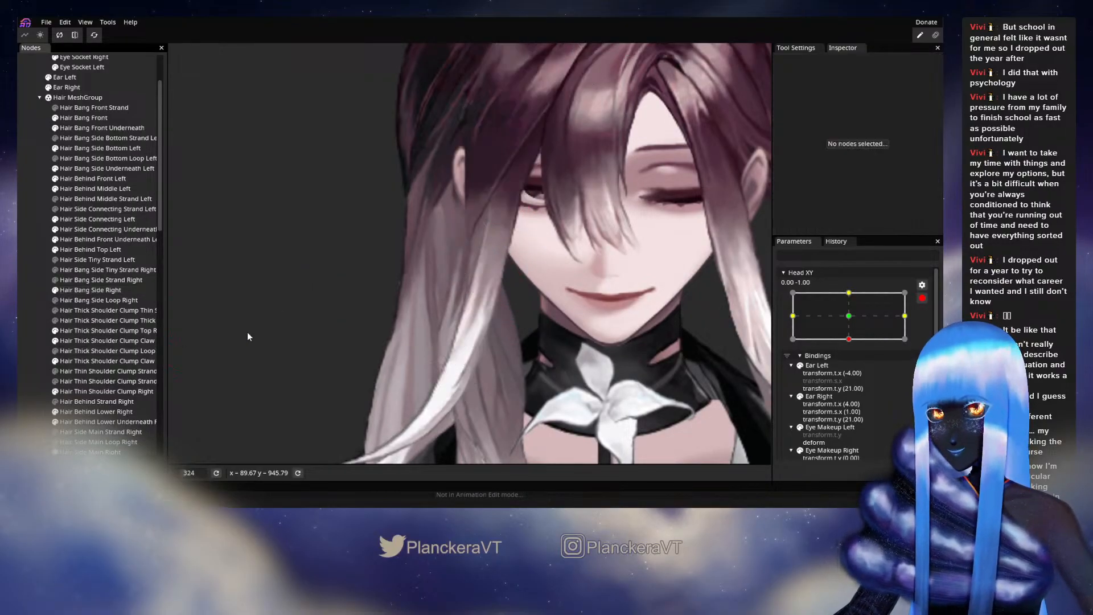
- Preview the head-down movement by moving Head XY to near centre and back, and resume editing the 0.00, -1.00 keypoint
{"action": "left_click", "coordinate": [922, 298]}
{"action": "scroll", "coordinate": [640, 360], "scroll_direction": "down", "scroll_amount": 3}
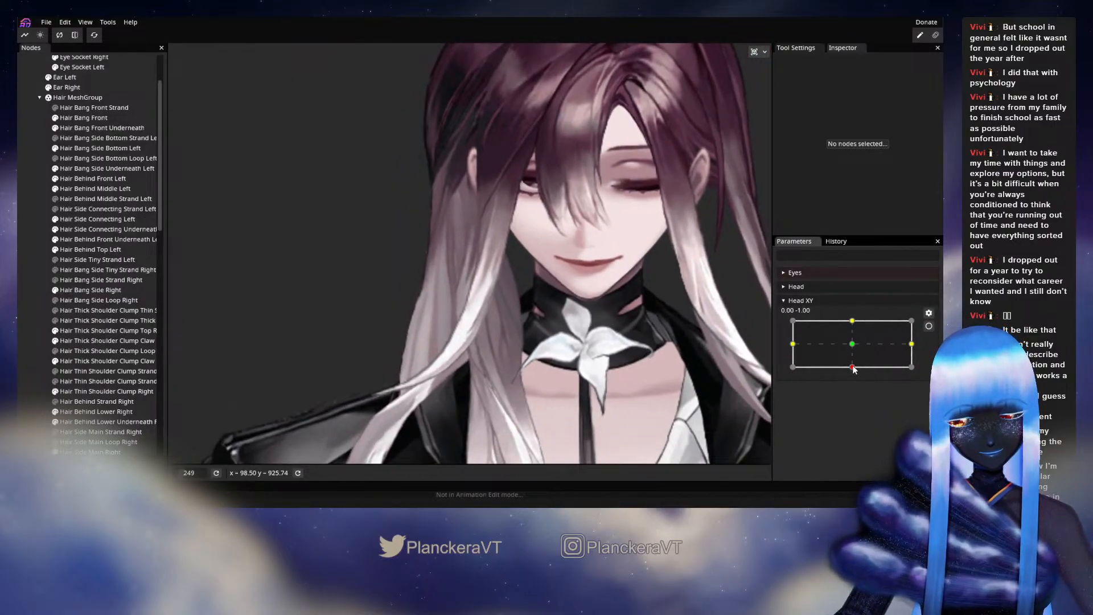
{"action": "left_click_drag", "start_coordinate": [852, 367], "coordinate": [852, 345]}
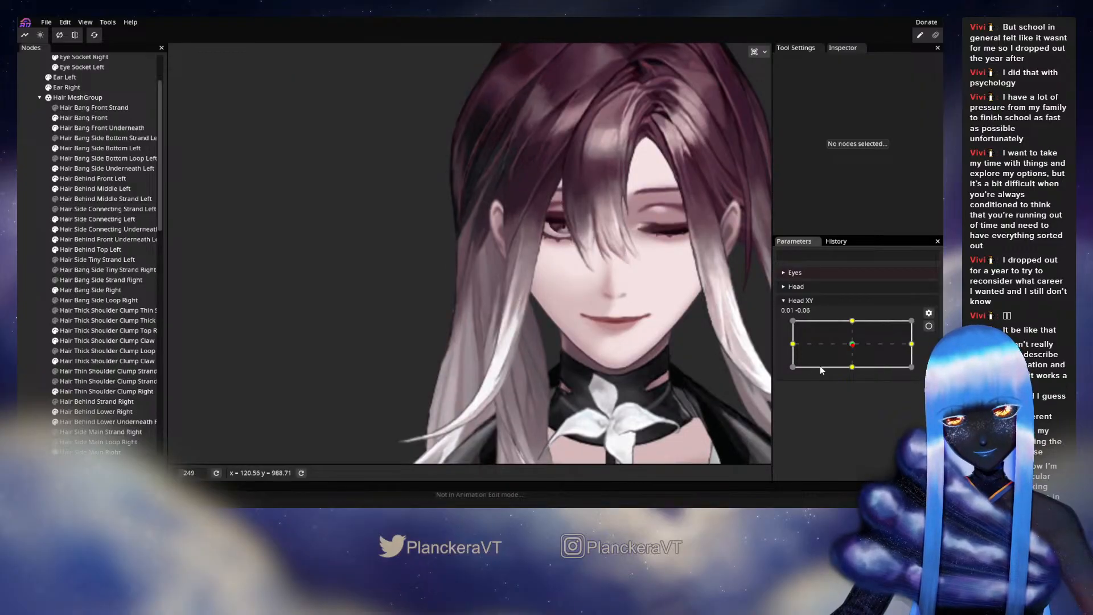
{"action": "left_click_drag", "start_coordinate": [859, 349], "coordinate": [861, 372]}
{"action": "left_click", "coordinate": [928, 326]}
- Nudge the Hair Side Main Right mesh around the ear slightly toward the face with the Circle Brush at size 29, and deselect it
{"action": "scroll", "coordinate": [523, 258], "scroll_direction": "up", "scroll_amount": 5}
{"action": "left_click_drag", "start_coordinate": [501, 256], "coordinate": [432, 336]}
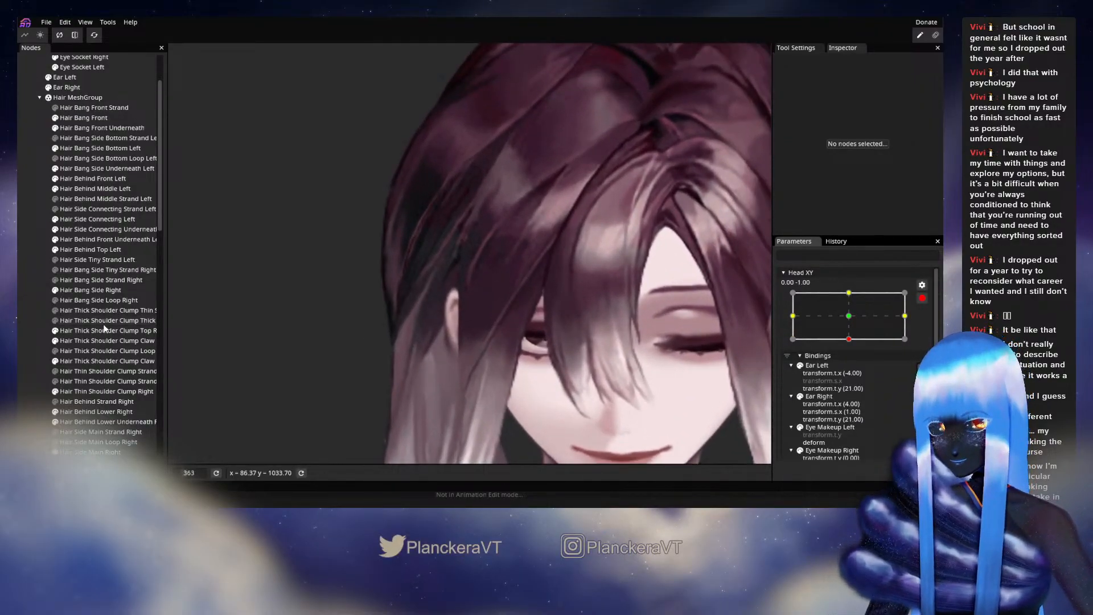
{"action": "scroll", "coordinate": [104, 328], "scroll_direction": "down", "scroll_amount": 2}
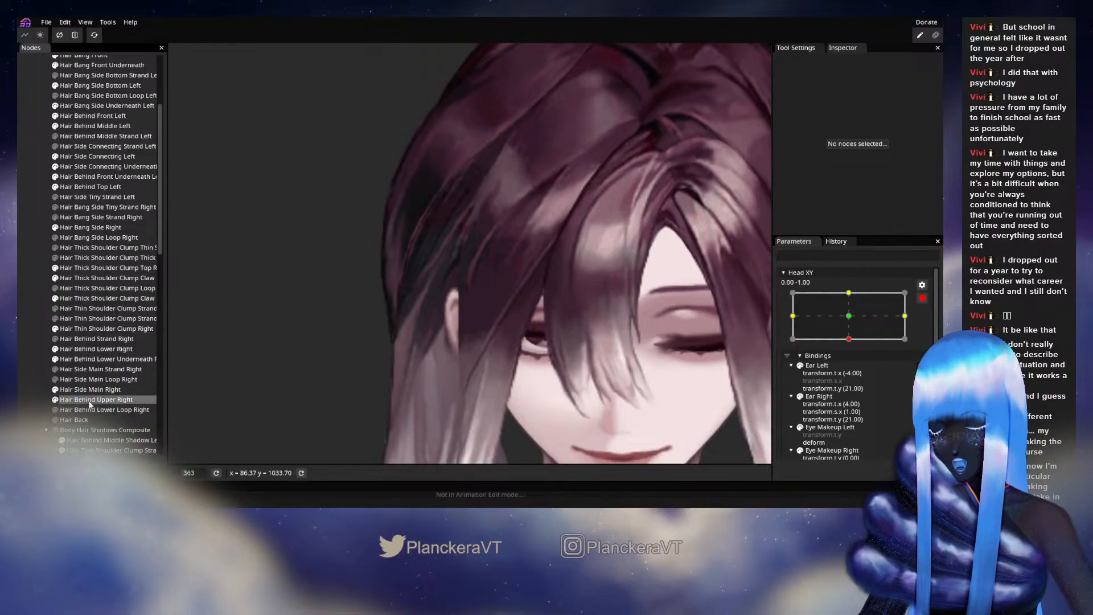
{"action": "left_click", "coordinate": [90, 401]}
{"action": "left_click", "coordinate": [88, 388]}
{"action": "left_click", "coordinate": [180, 90]}
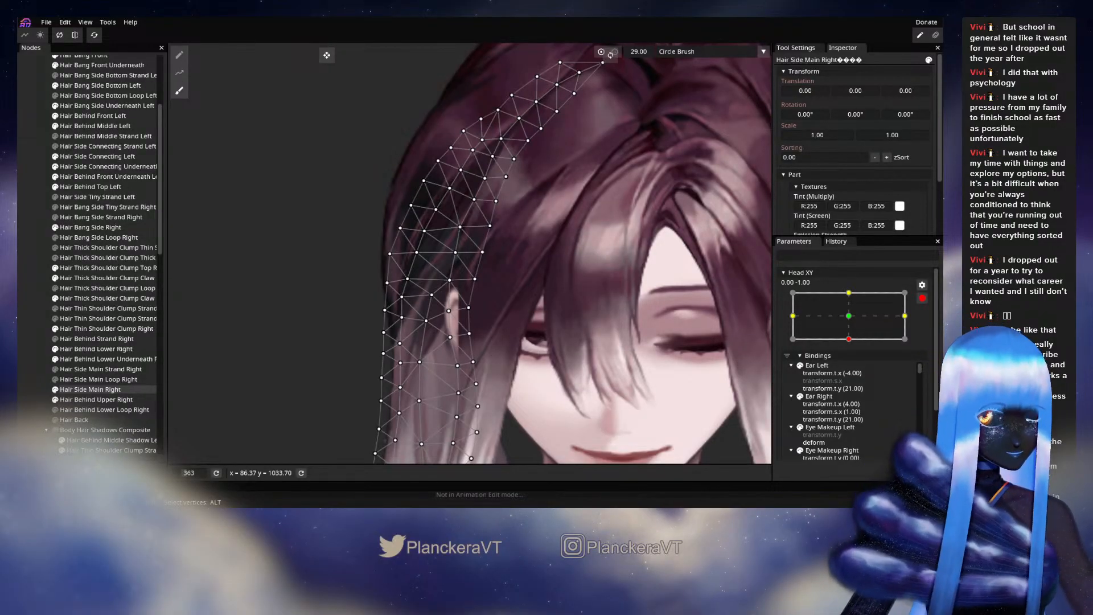
{"action": "scroll", "coordinate": [467, 313], "scroll_direction": "up", "scroll_amount": 3}
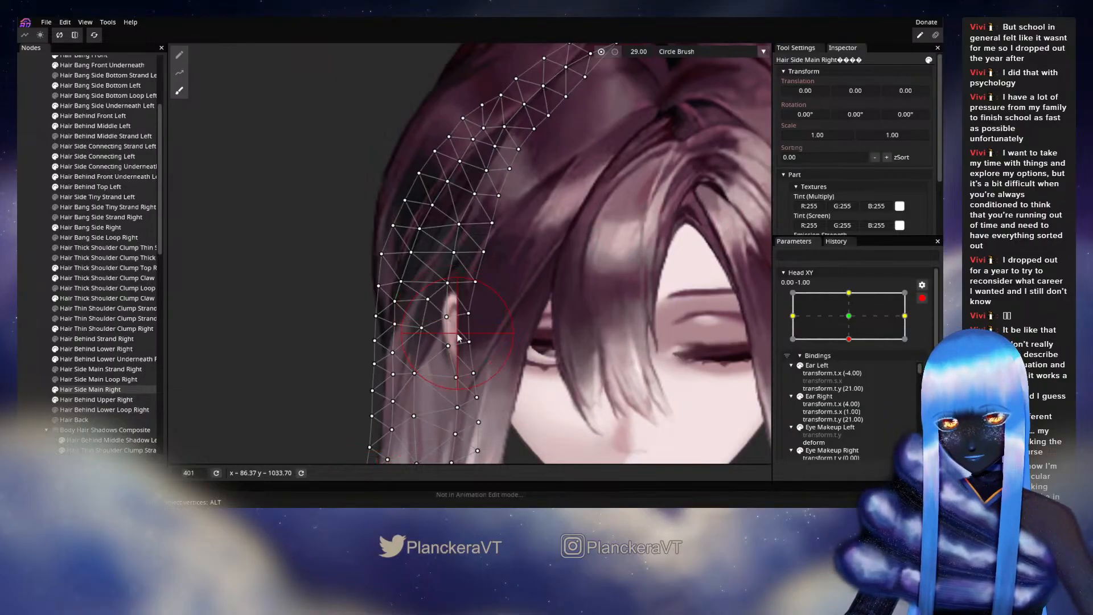
{"action": "left_click_drag", "start_coordinate": [445, 329], "coordinate": [449, 331]}
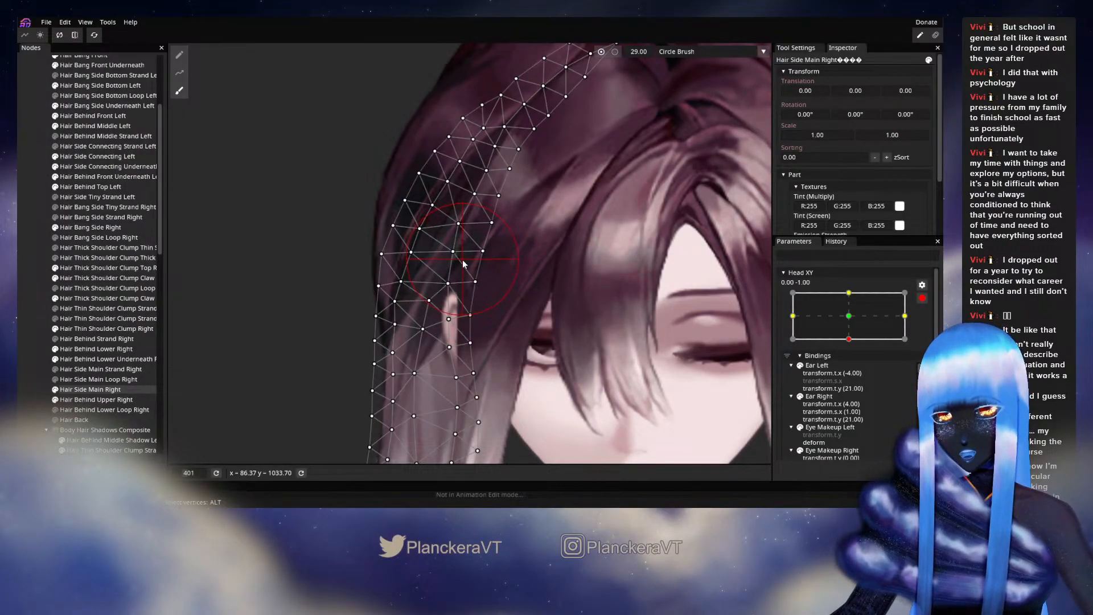
{"action": "left_click_drag", "start_coordinate": [484, 305], "coordinate": [490, 307]}
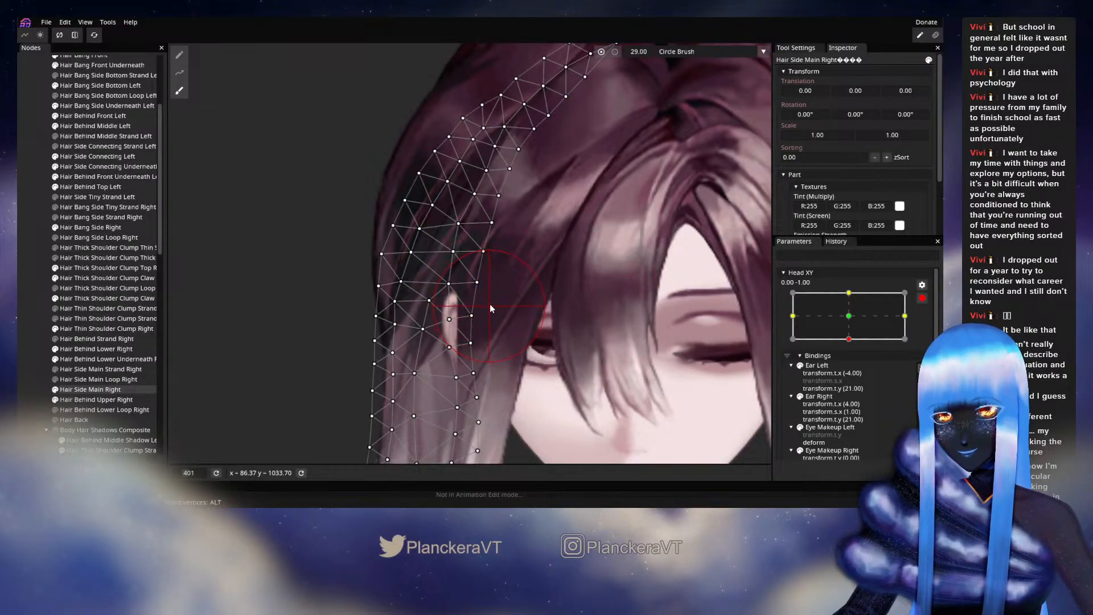
{"action": "left_click_drag", "start_coordinate": [504, 241], "coordinate": [506, 242]}
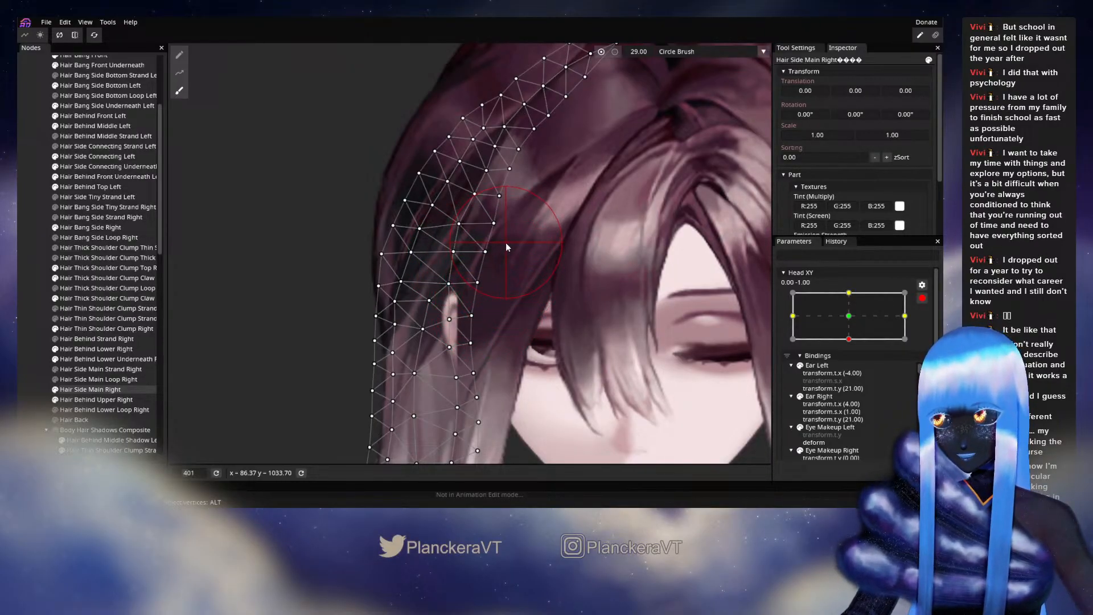
{"action": "left_click", "coordinate": [30, 324]}
- Check the side hair around the ear by moving Head XY between centre and bottom, and resume editing the 0.00, -1.00 keypoint
{"action": "scroll", "coordinate": [634, 354], "scroll_direction": "down", "scroll_amount": 5}
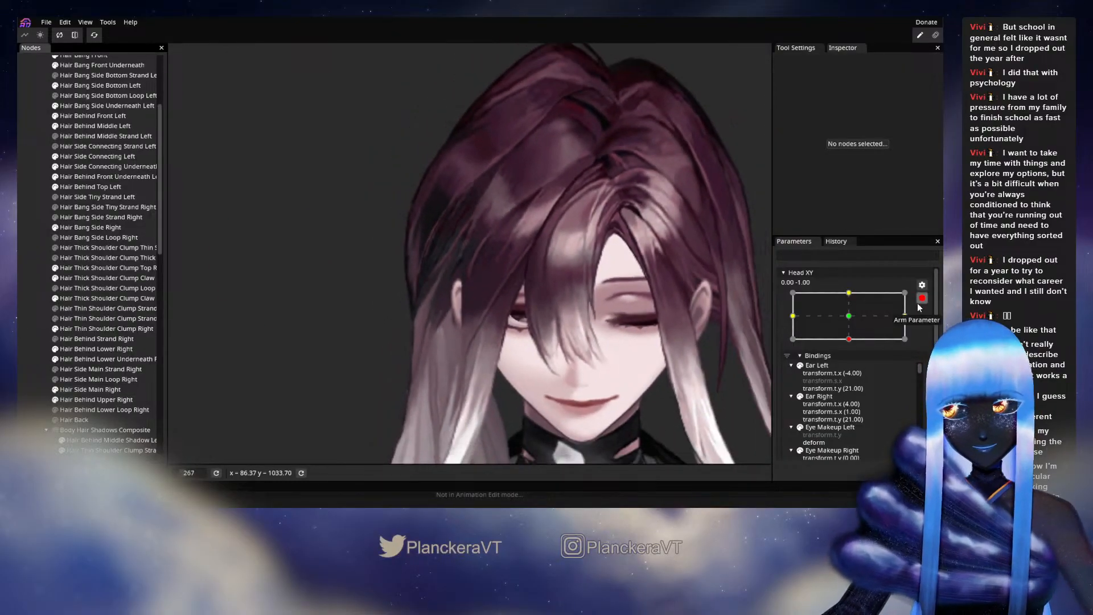
{"action": "left_click", "coordinate": [921, 297]}
{"action": "left_click_drag", "start_coordinate": [852, 366], "coordinate": [848, 348]}
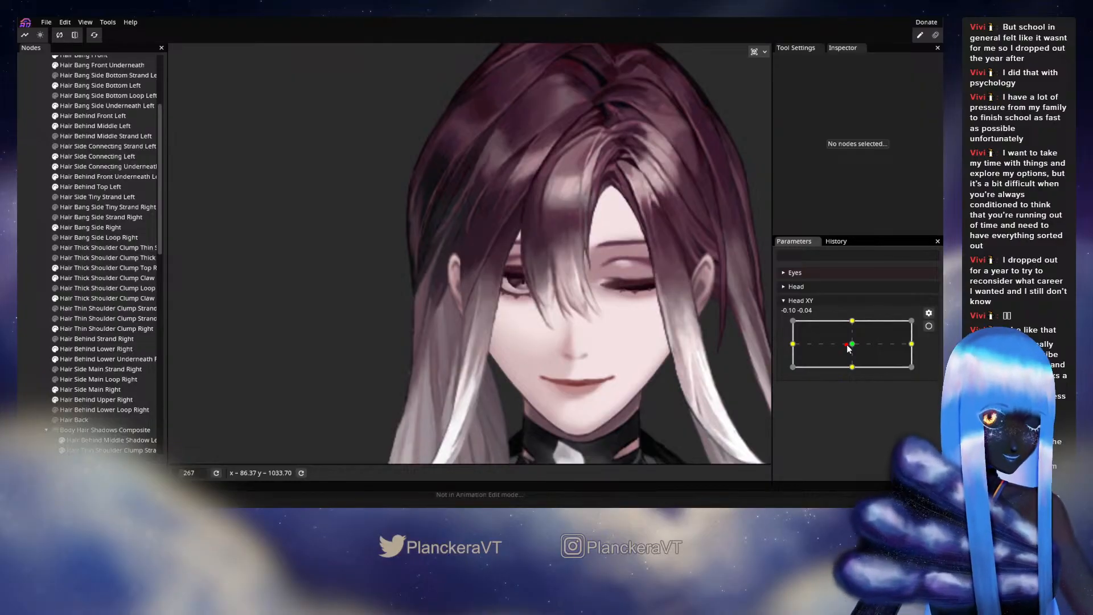
{"action": "left_click_drag", "start_coordinate": [848, 348], "coordinate": [853, 345]}
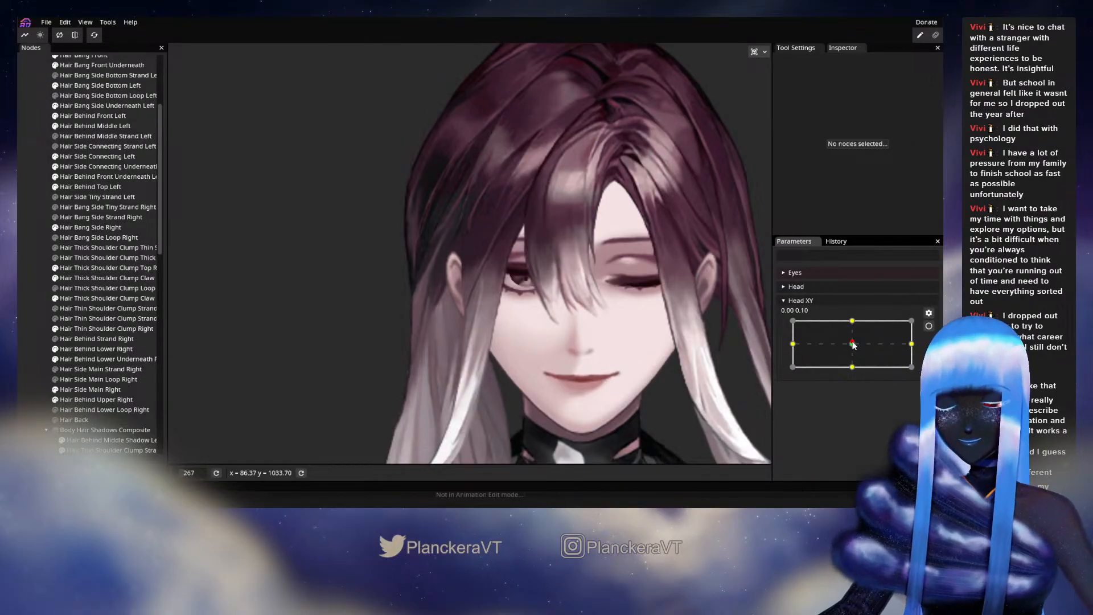
{"action": "left_click_drag", "start_coordinate": [853, 345], "coordinate": [852, 370]}
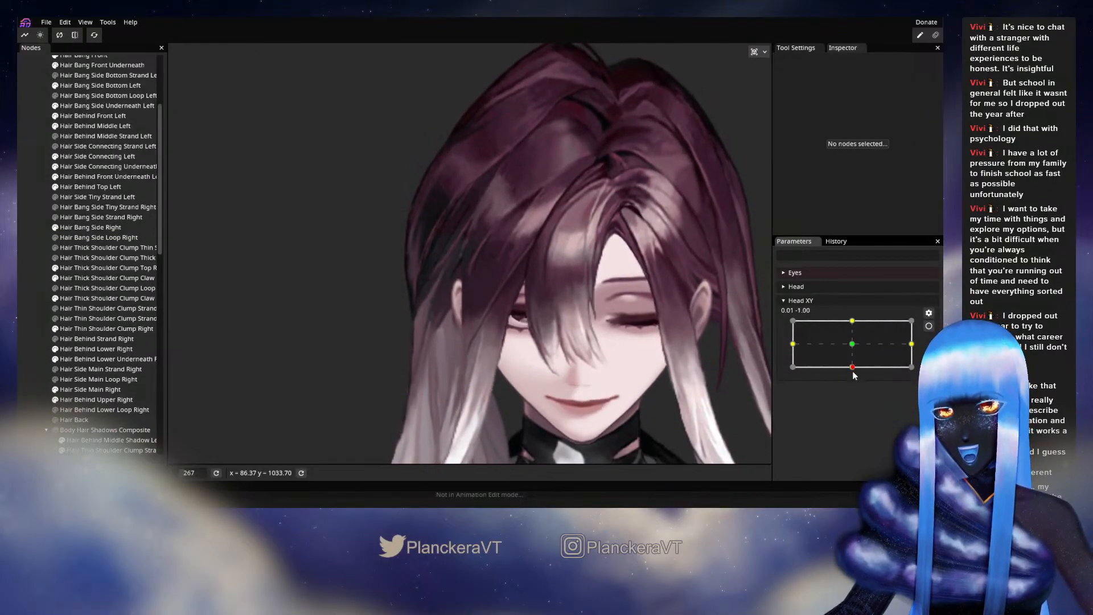
{"action": "left_click", "coordinate": [928, 326]}
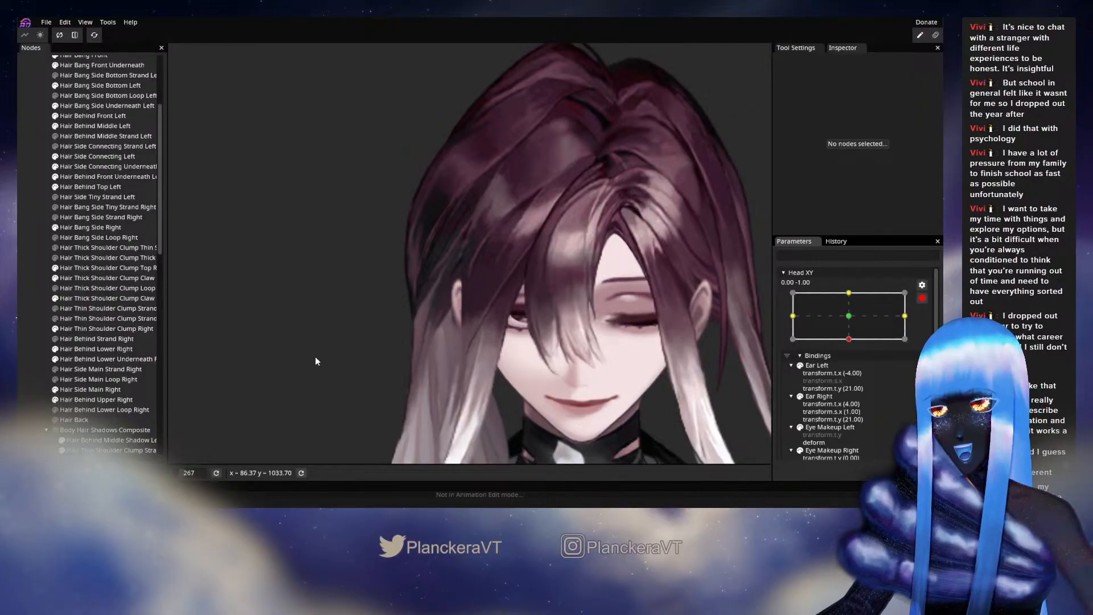
- Adjust individual vertices of the Hair Side Main Right mesh above and beside the ear
{"action": "scroll", "coordinate": [103, 341], "scroll_direction": "down", "scroll_amount": 3}
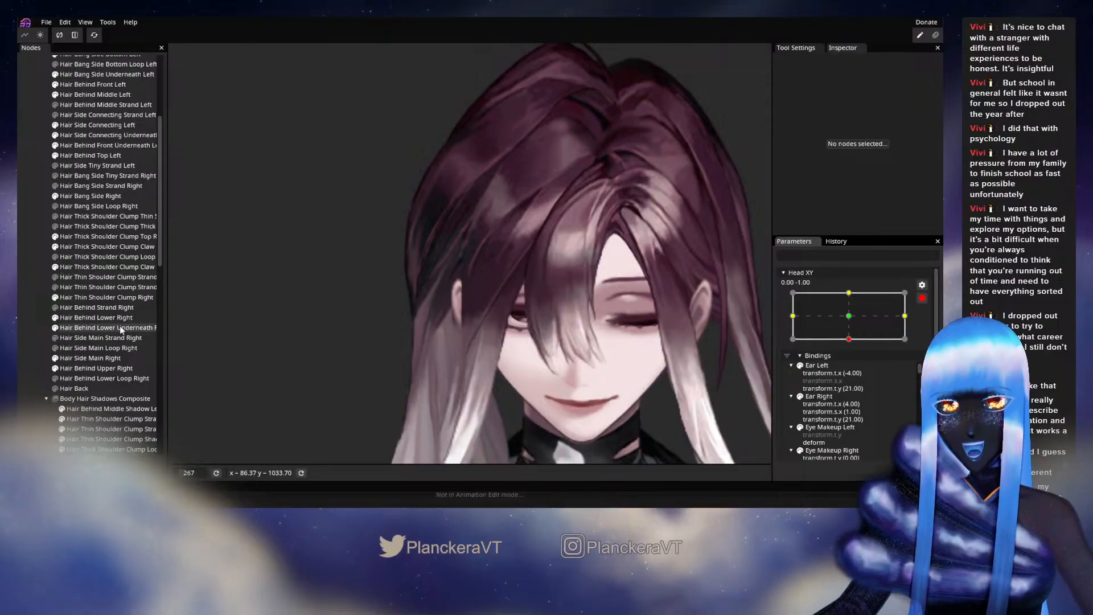
{"action": "left_click", "coordinate": [91, 359]}
{"action": "scroll", "coordinate": [448, 324], "scroll_direction": "up", "scroll_amount": 5}
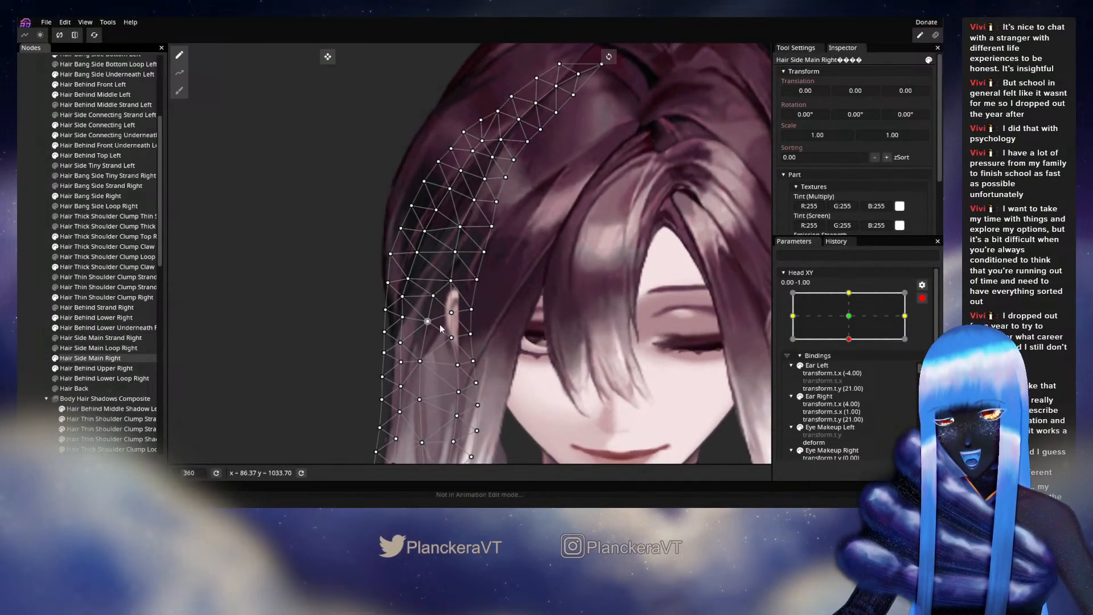
{"action": "scroll", "coordinate": [448, 324], "scroll_direction": "up", "scroll_amount": 1}
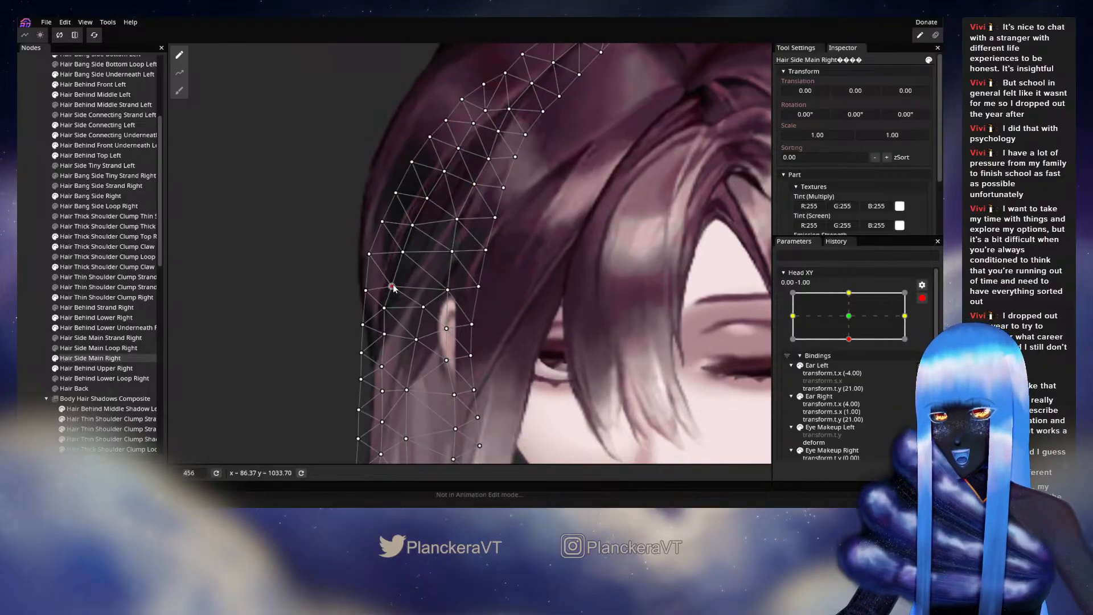
{"action": "left_click_drag", "start_coordinate": [400, 257], "coordinate": [399, 257]}
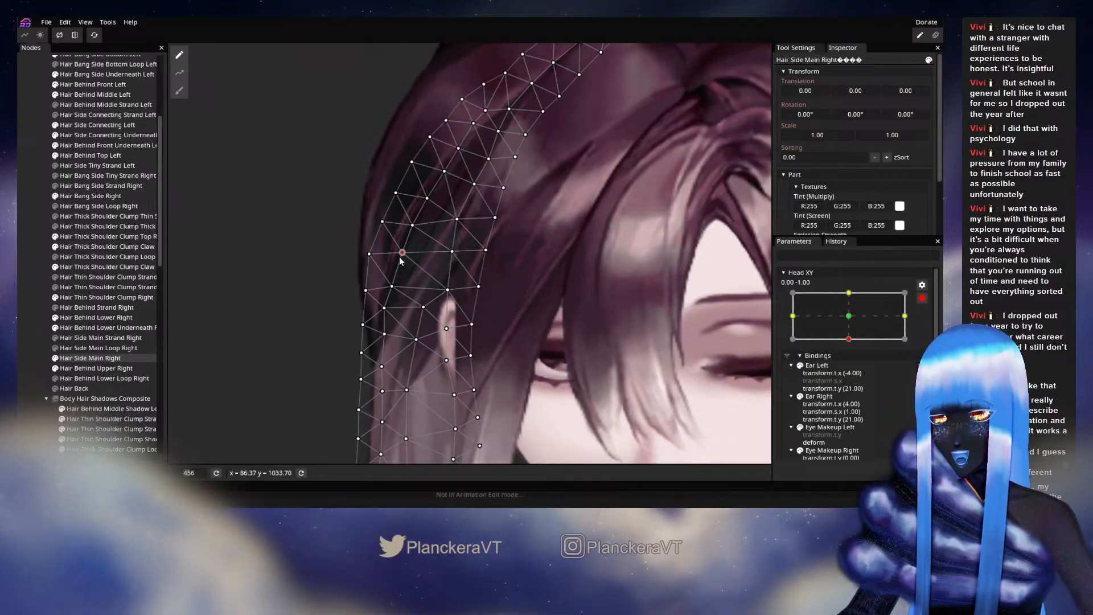
{"action": "left_click_drag", "start_coordinate": [423, 310], "coordinate": [391, 316]}
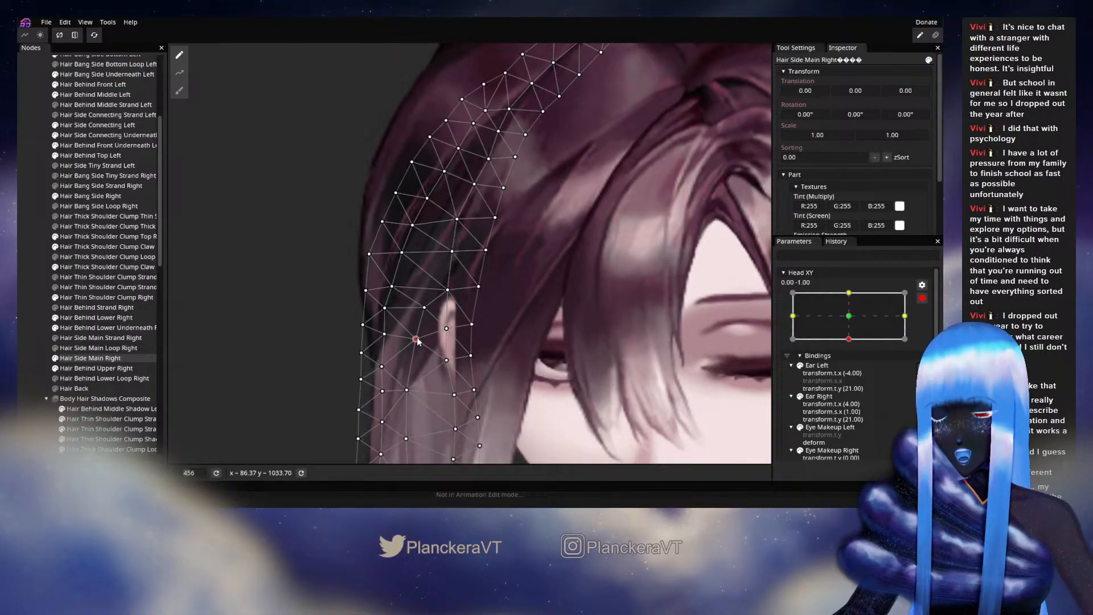
{"action": "scroll", "coordinate": [497, 284], "scroll_direction": "down", "scroll_amount": 2}
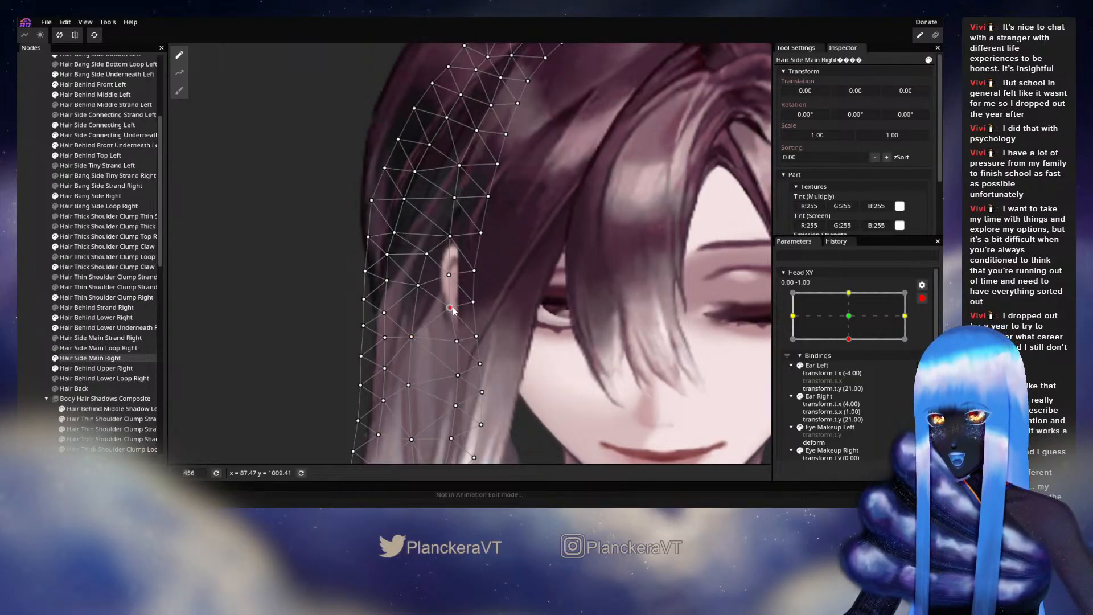
- Nudge the Hair Side Main Right vertices just below the ear slightly outward, away from the face, and deselect the mesh
{"action": "left_click_drag", "start_coordinate": [488, 295], "coordinate": [497, 245]}
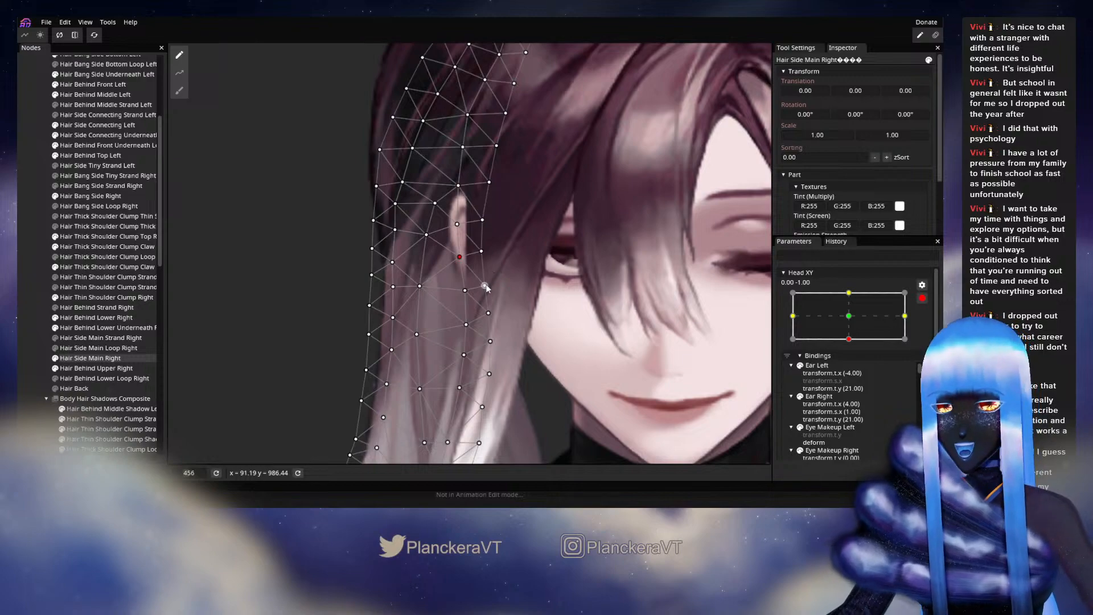
{"action": "left_click", "coordinate": [464, 291]}
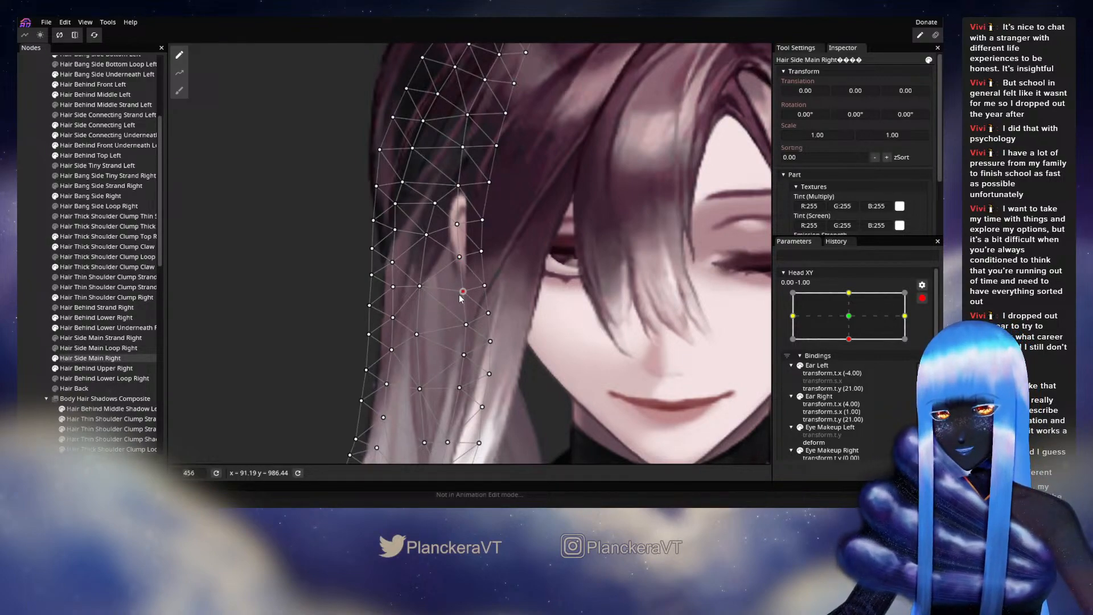
{"action": "left_click", "coordinate": [465, 324]}
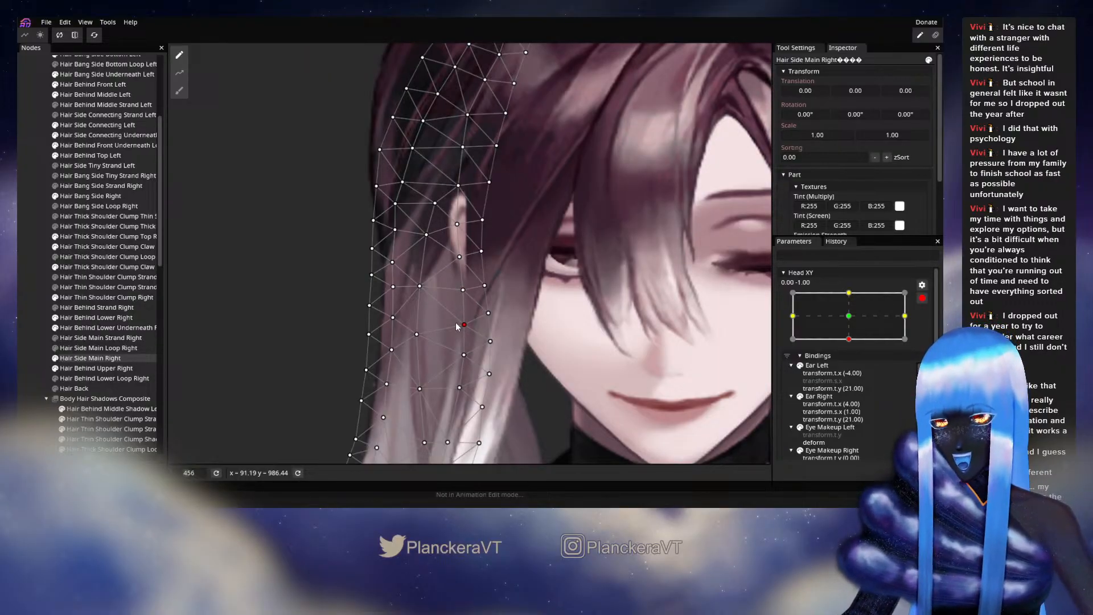
{"action": "scroll", "coordinate": [545, 324], "scroll_direction": "down", "scroll_amount": 1}
{"action": "left_click_drag", "start_coordinate": [545, 342], "coordinate": [562, 322]}
{"action": "left_click", "coordinate": [19, 334]}
- Check the adjusted Hair Side Main Right mesh near the bottom of Head XY and resume editing the 0.00, -1.00 keypoint
{"action": "scroll", "coordinate": [560, 280], "scroll_direction": "down", "scroll_amount": 1}
{"action": "left_click", "coordinate": [921, 297]}
{"action": "mouse_move", "coordinate": [852, 367]}
{"action": "left_mouse_down"}
{"action": "mouse_move", "coordinate": [856, 347]}
{"action": "mouse_move", "coordinate": [858, 371]}
{"action": "left_mouse_up"}
{"action": "left_click", "coordinate": [928, 326]}
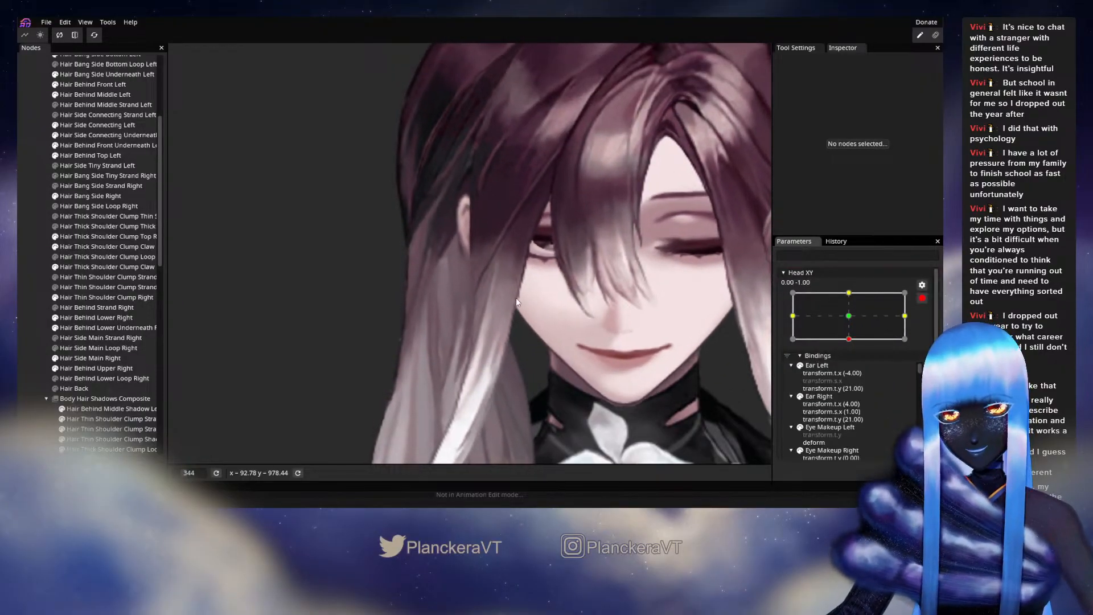
- Select the Hair Bang Side Right mesh and adjust individual vertices along its outer edge below the ear
{"action": "scroll", "coordinate": [103, 260], "scroll_direction": "up", "scroll_amount": 2}
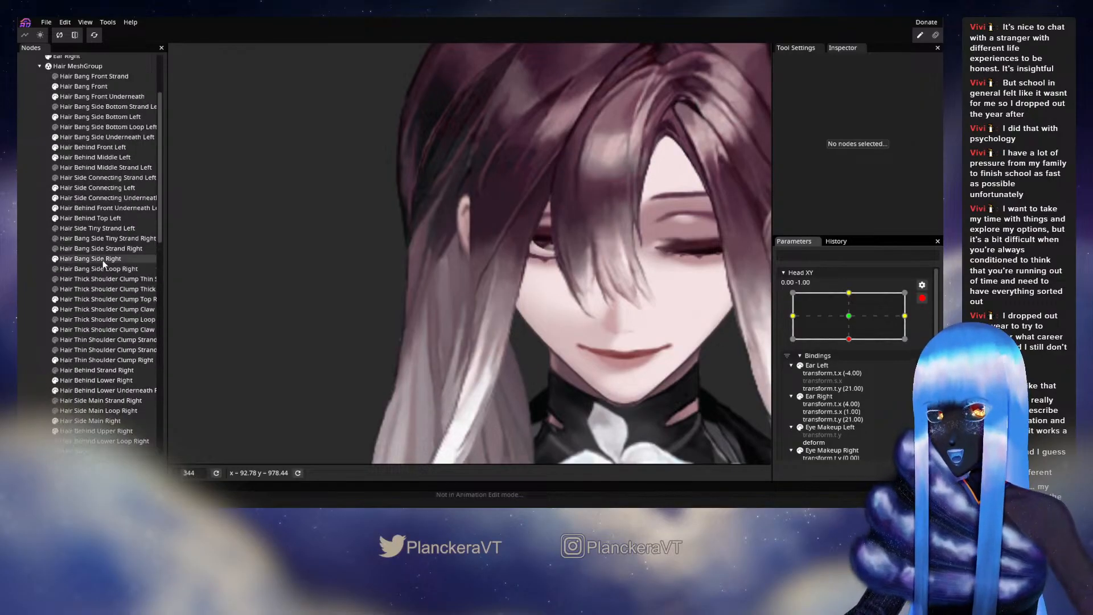
{"action": "left_click", "coordinate": [80, 258]}
{"action": "scroll", "coordinate": [438, 325], "scroll_direction": "up", "scroll_amount": 5}
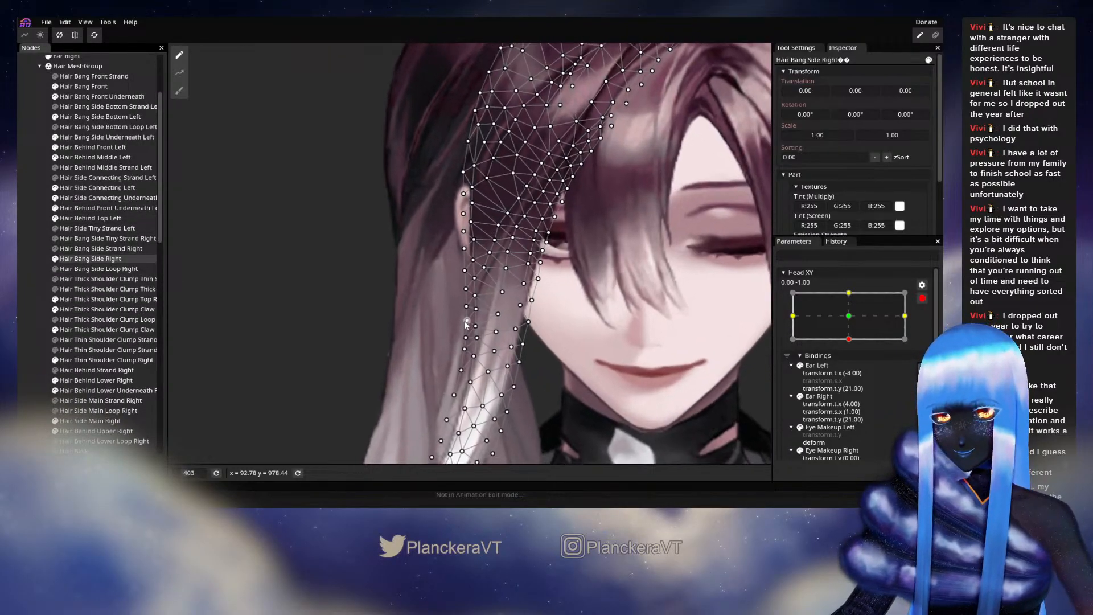
{"action": "scroll", "coordinate": [455, 336], "scroll_direction": "up", "scroll_amount": 3}
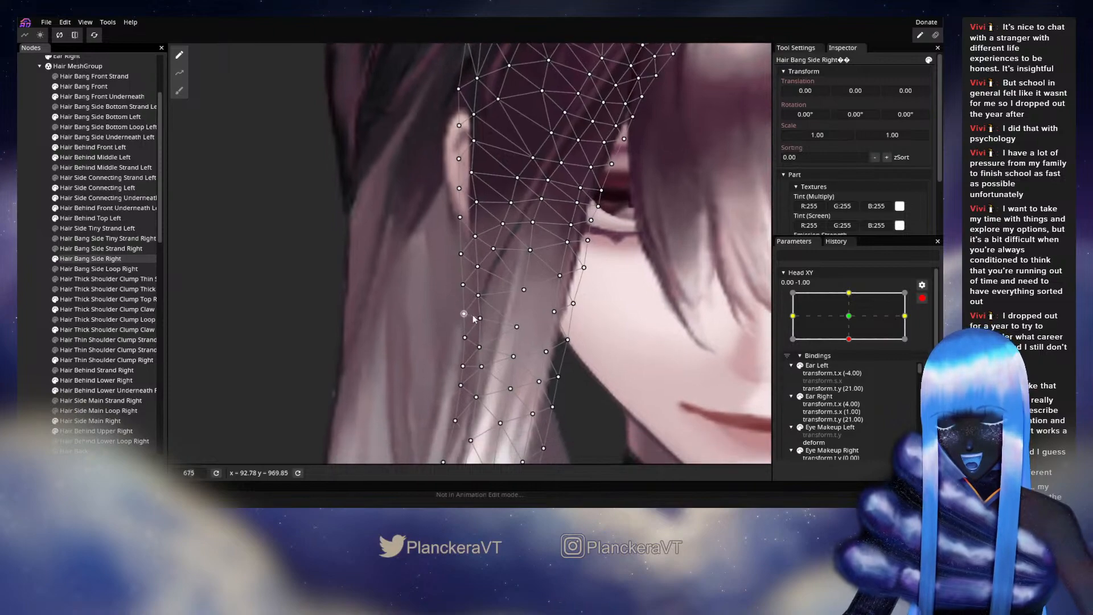
{"action": "left_click", "coordinate": [478, 298]}
{"action": "mouse_move", "coordinate": [480, 322]}
{"action": "left_mouse_down"}
{"action": "mouse_move", "coordinate": [479, 375]}
{"action": "mouse_move", "coordinate": [494, 321]}
{"action": "left_mouse_up"}
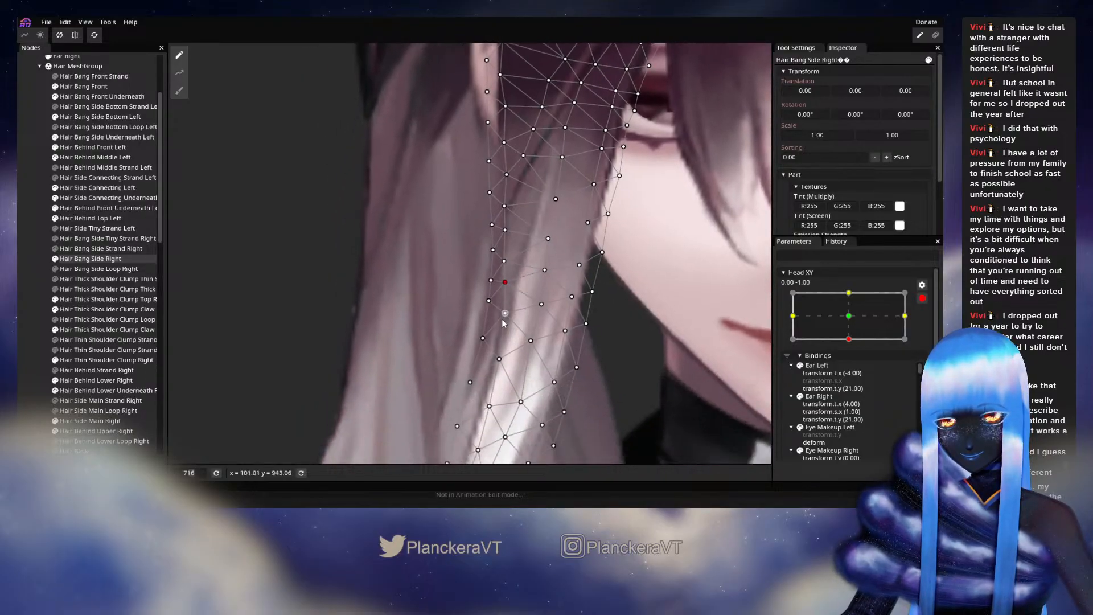
{"action": "left_click_drag", "start_coordinate": [502, 359], "coordinate": [481, 337]}
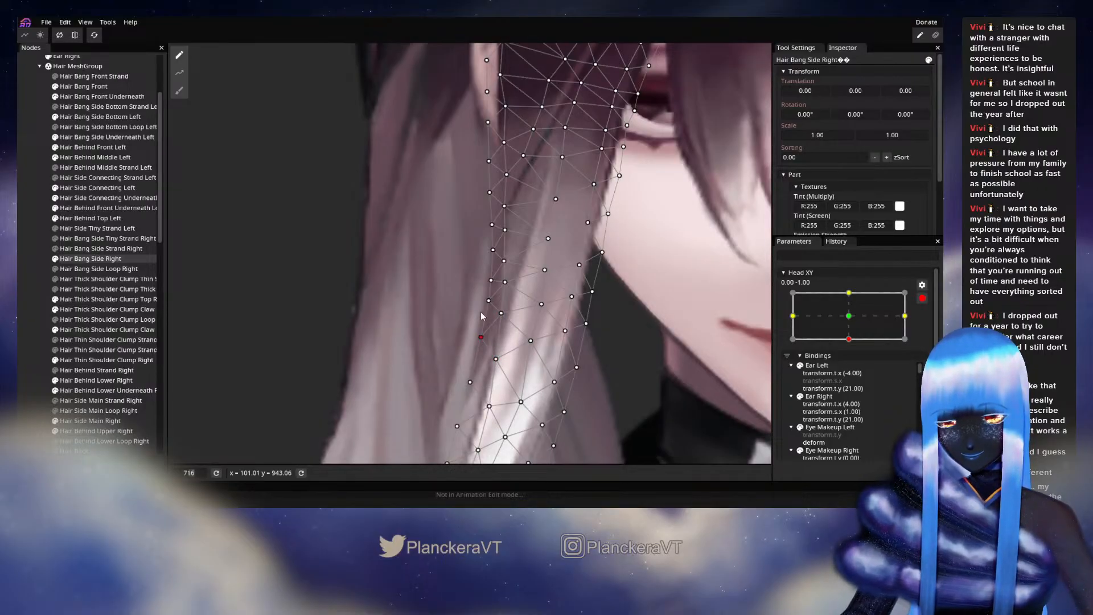
{"action": "left_click_drag", "start_coordinate": [490, 281], "coordinate": [491, 249]}
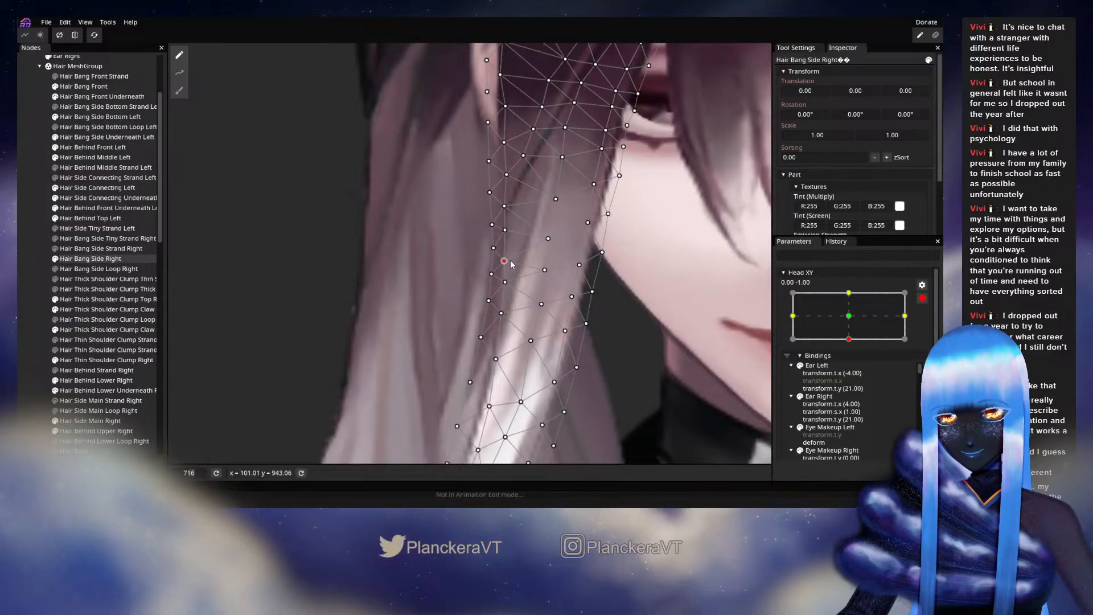
- Adjust the outer-edge vertices of Hair Bang Side Right upward from below the earlobe to beside the ear
{"action": "left_click_drag", "start_coordinate": [516, 263], "coordinate": [493, 328]}
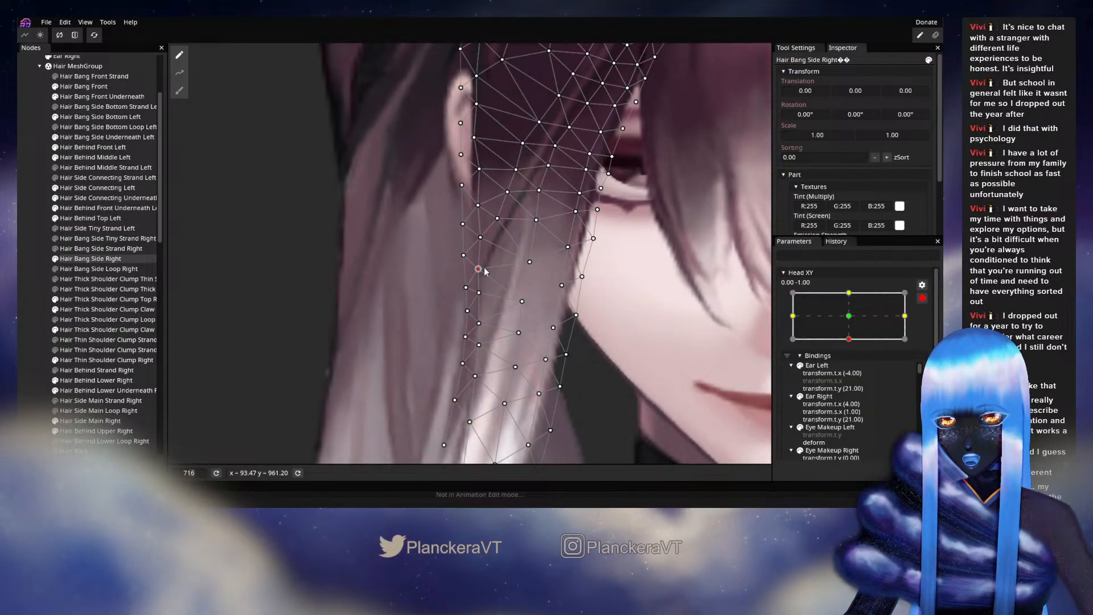
{"action": "left_click_drag", "start_coordinate": [490, 271], "coordinate": [487, 248]}
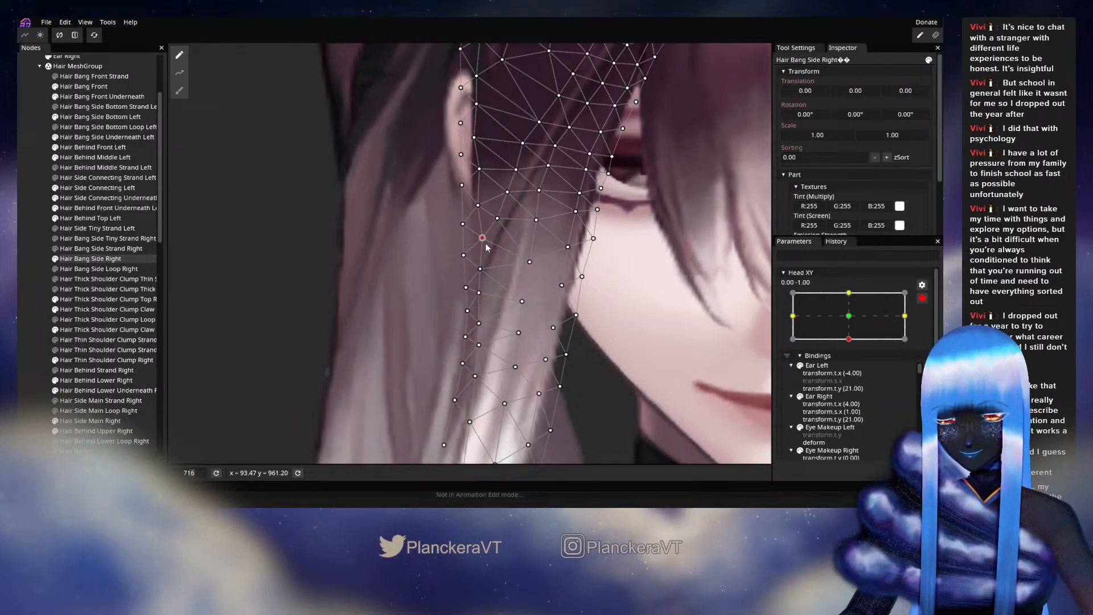
{"action": "left_click_drag", "start_coordinate": [500, 226], "coordinate": [487, 295]}
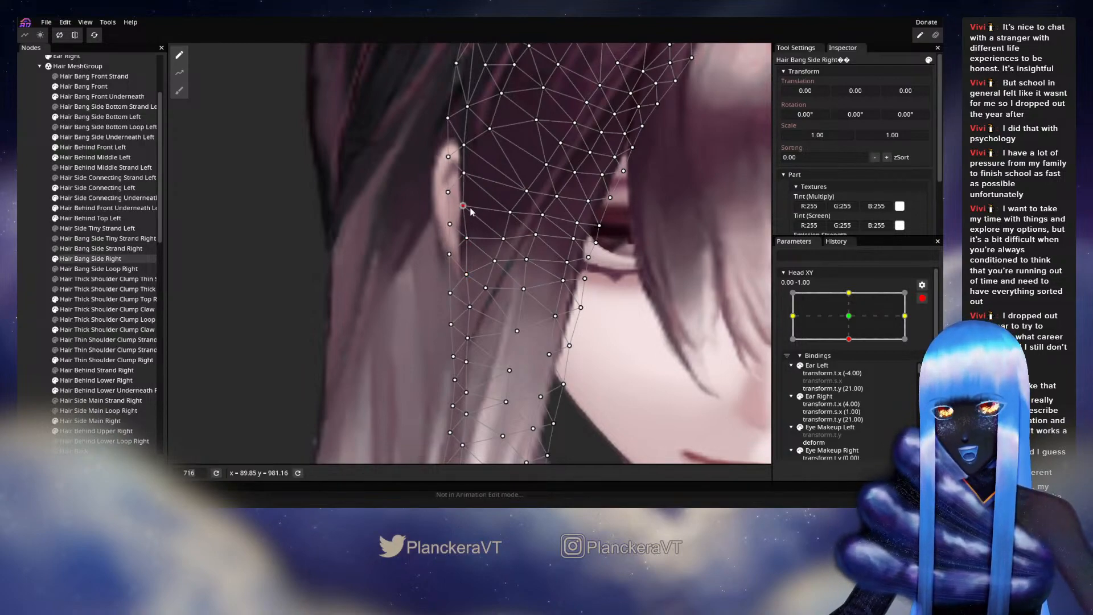
{"action": "left_click_drag", "start_coordinate": [481, 243], "coordinate": [476, 324]}
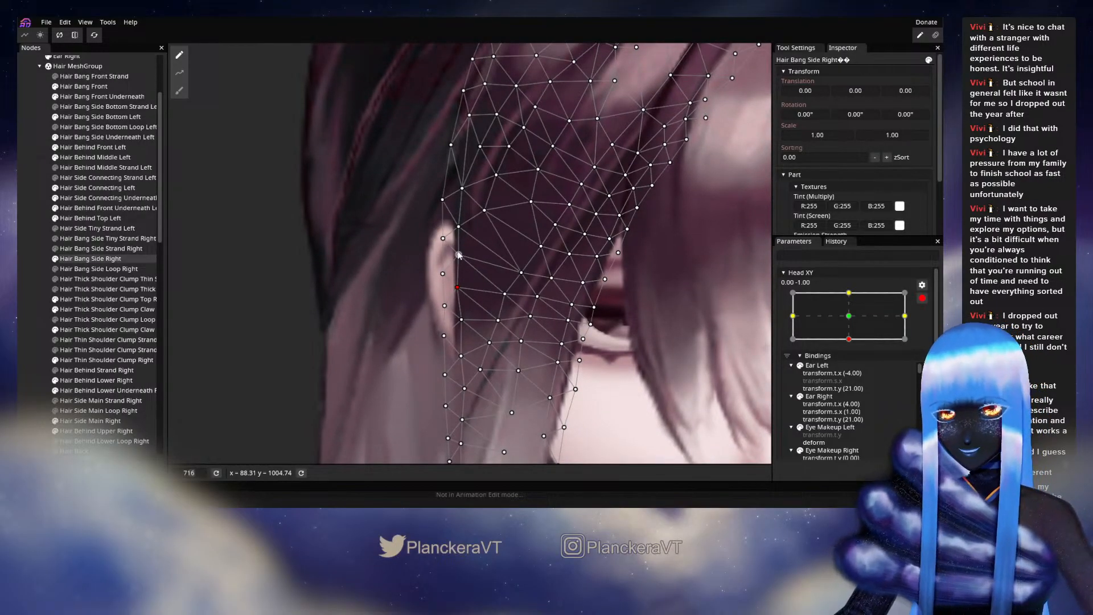
- Refine the outer-edge vertices of Hair Bang Side Right from below the ear down along the white section of the strand
{"action": "left_click_drag", "start_coordinate": [475, 429], "coordinate": [500, 276]}
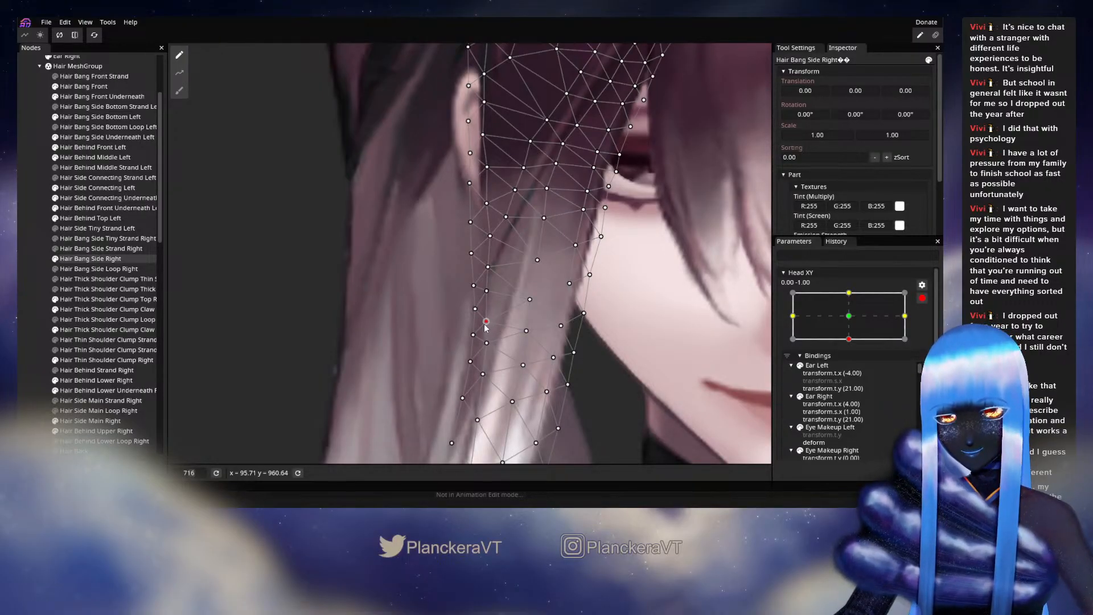
{"action": "left_click_drag", "start_coordinate": [511, 346], "coordinate": [502, 302]}
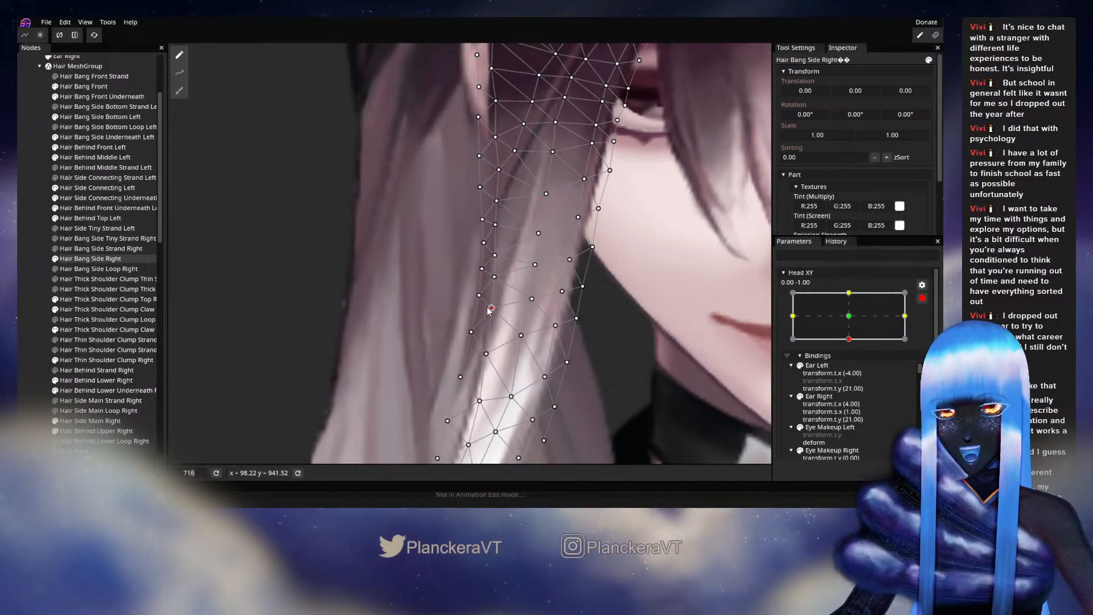
{"action": "left_click_drag", "start_coordinate": [502, 363], "coordinate": [505, 287]}
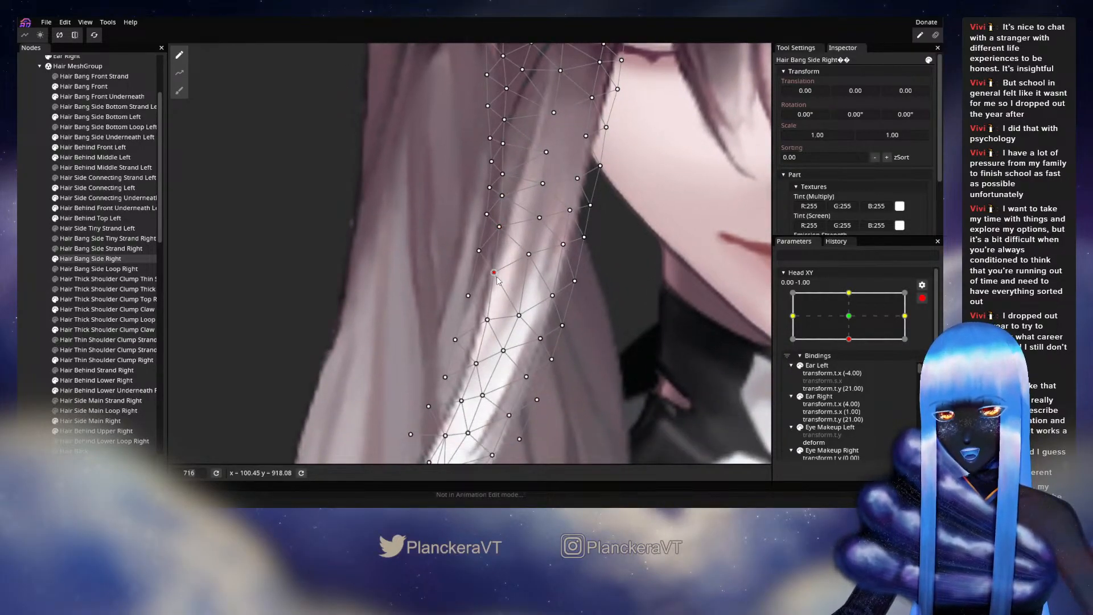
{"action": "left_click_drag", "start_coordinate": [486, 320], "coordinate": [508, 276]}
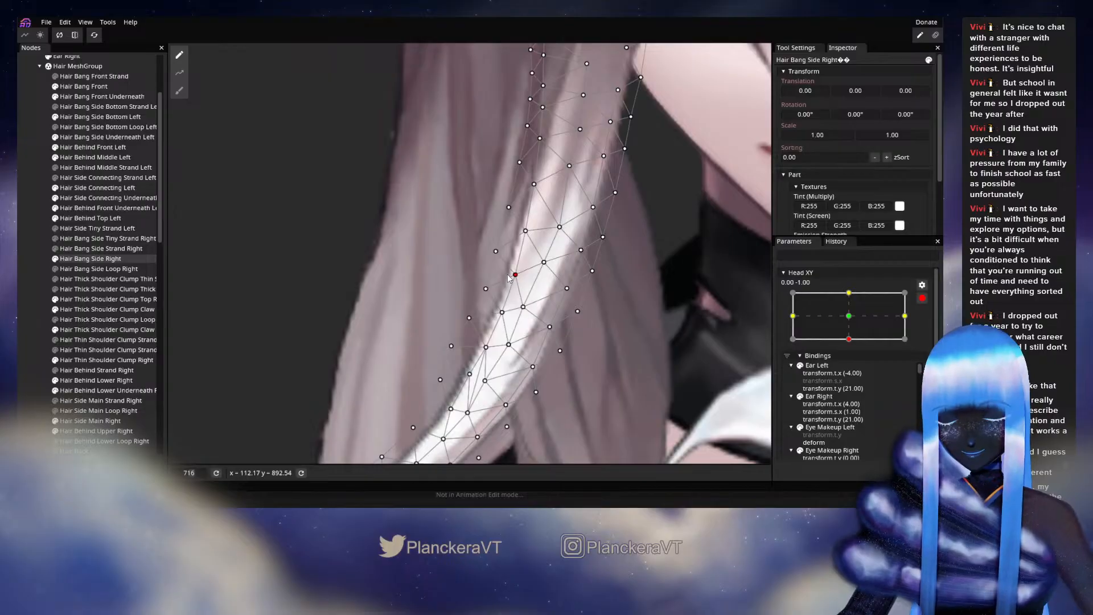
{"action": "left_click_drag", "start_coordinate": [506, 318], "coordinate": [514, 308]}
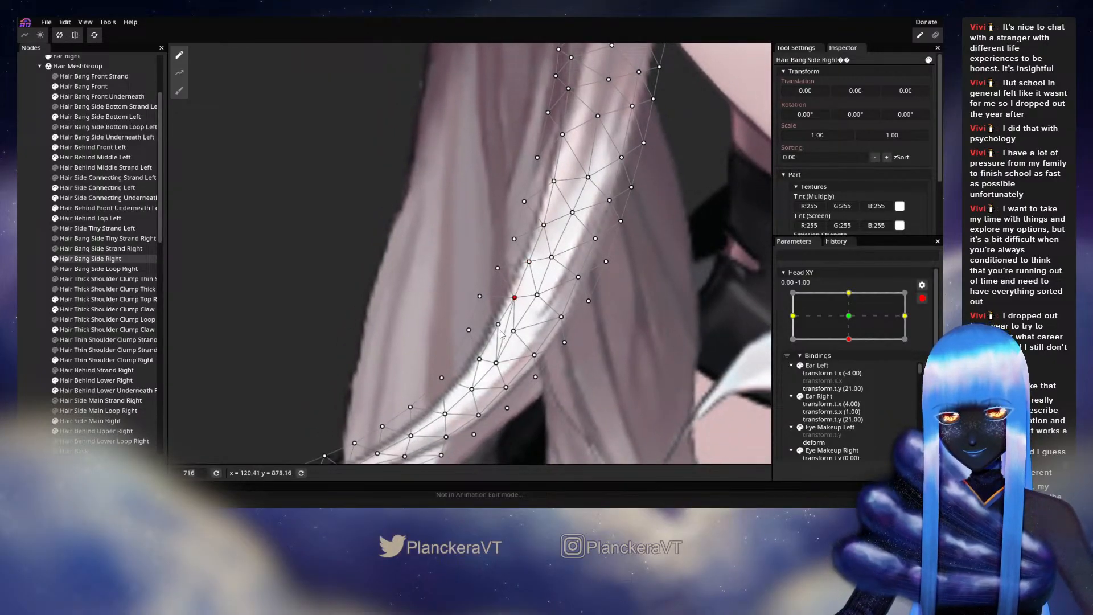
- Adjust the Hair Bang Side Right vertices on the curved lower end near the shoulder, and deselect the mesh
{"action": "left_click", "coordinate": [479, 359]}
{"action": "mouse_move", "coordinate": [479, 359]}
{"action": "left_mouse_down"}
{"action": "mouse_move", "coordinate": [538, 277]}
{"action": "mouse_move", "coordinate": [459, 350]}
{"action": "left_mouse_up"}
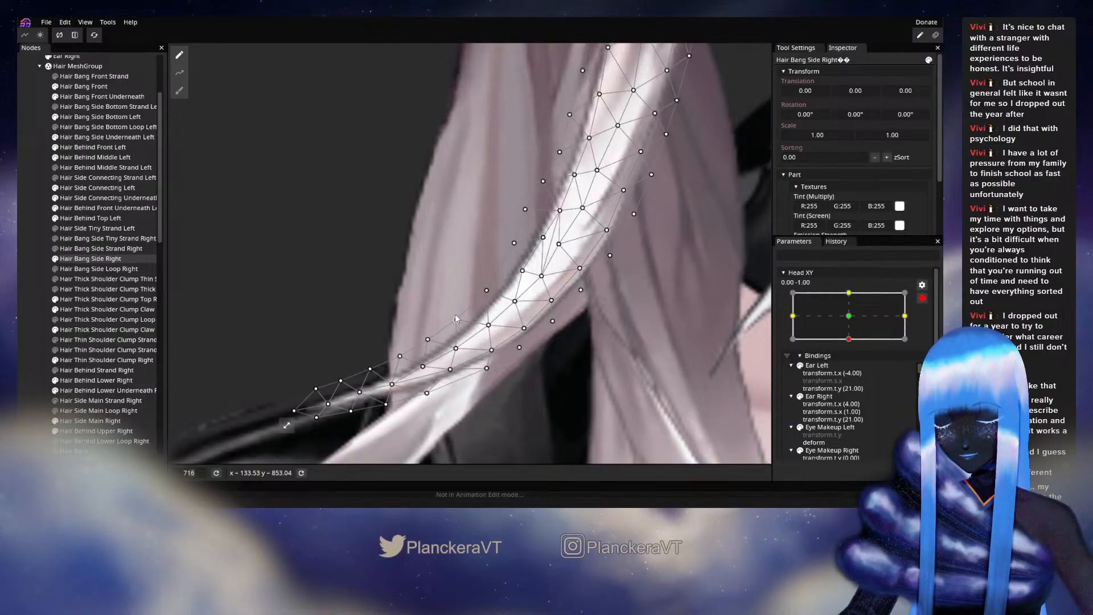
{"action": "left_click", "coordinate": [422, 366]}
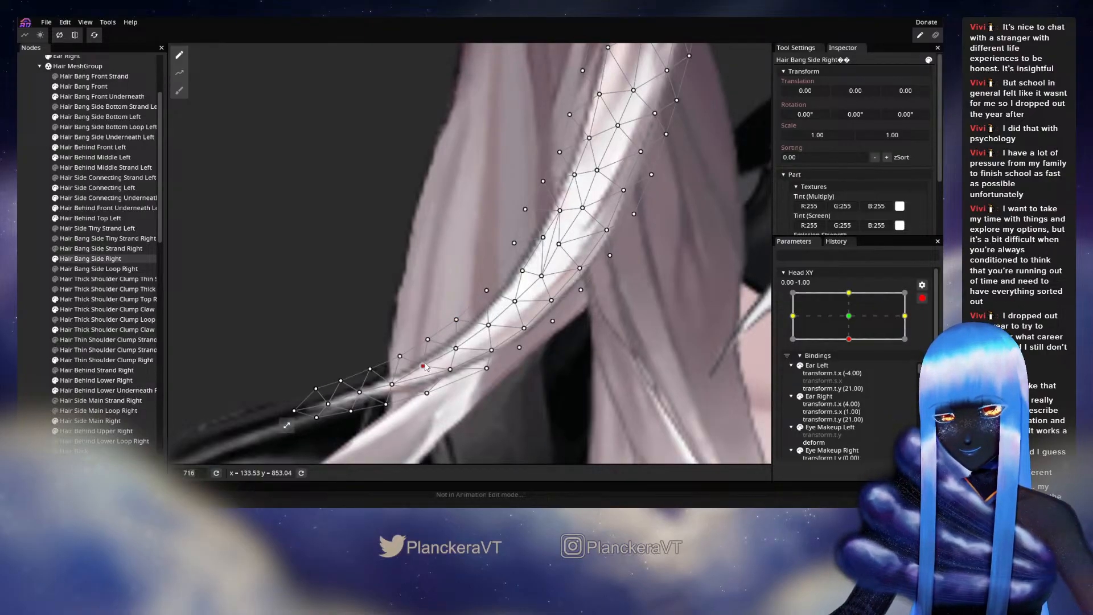
{"action": "left_click_drag", "start_coordinate": [407, 268], "coordinate": [375, 381]}
{"action": "left_click_drag", "start_coordinate": [405, 228], "coordinate": [388, 289]}
{"action": "scroll", "coordinate": [388, 292], "scroll_direction": "down", "scroll_amount": 5}
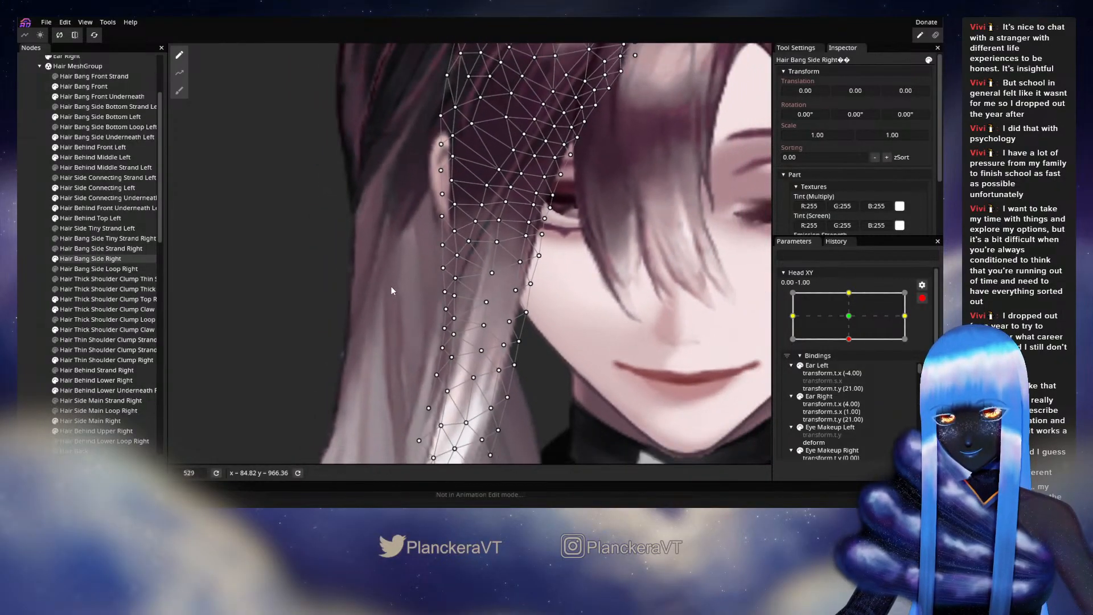
{"action": "scroll", "coordinate": [394, 294], "scroll_direction": "down", "scroll_amount": 3}
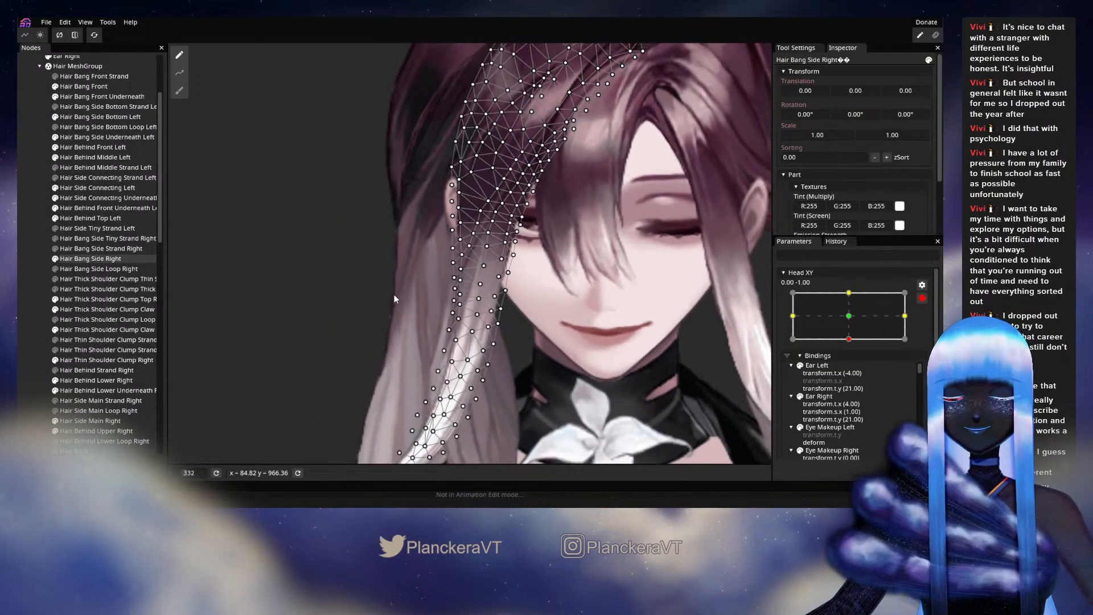
{"action": "left_click", "coordinate": [194, 312]}
- Check the reshaped side bang by moving Head XY near the bottom, and resume editing the 0.00, -1.00 keypoint
{"action": "scroll", "coordinate": [688, 323], "scroll_direction": "down", "scroll_amount": 2}
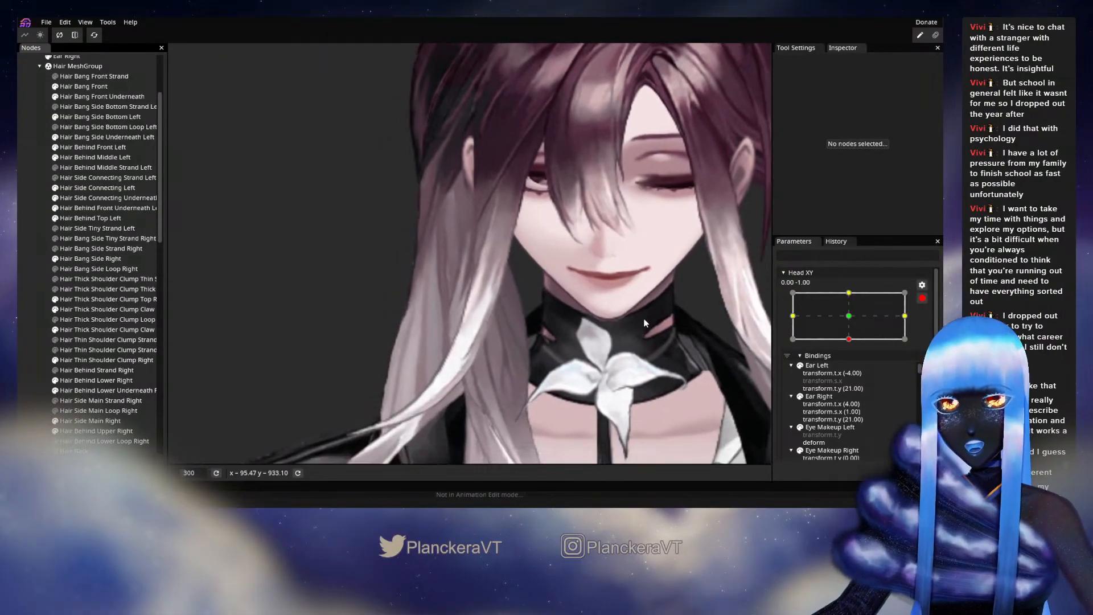
{"action": "scroll", "coordinate": [646, 335], "scroll_direction": "down", "scroll_amount": 2}
{"action": "left_click", "coordinate": [922, 298]}
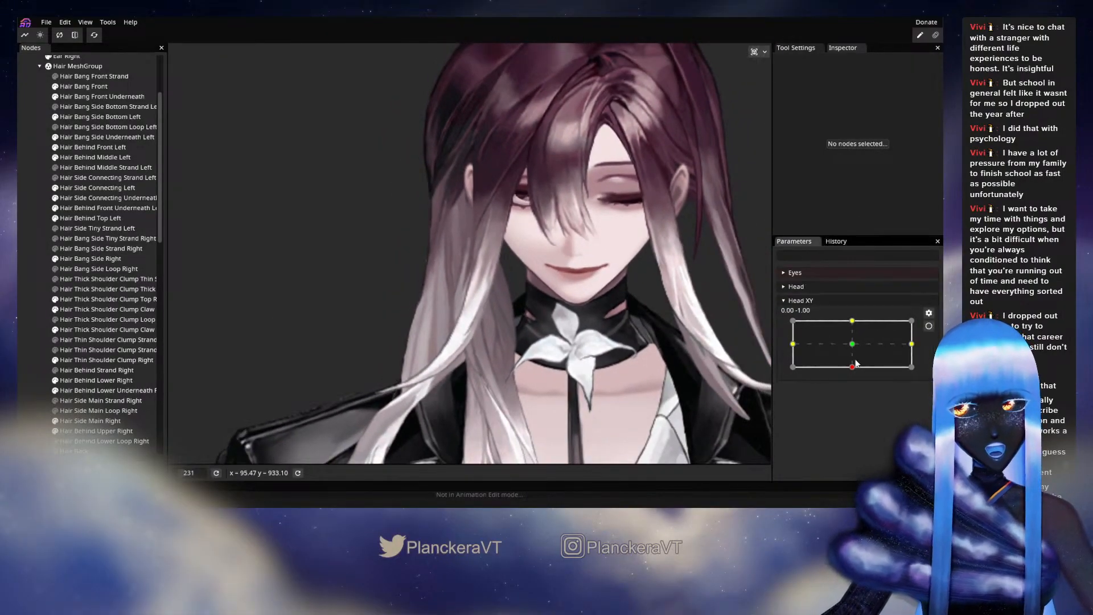
{"action": "mouse_move", "coordinate": [852, 369]}
{"action": "left_mouse_down"}
{"action": "mouse_move", "coordinate": [853, 341]}
{"action": "mouse_move", "coordinate": [852, 371]}
{"action": "left_mouse_up"}
{"action": "left_click", "coordinate": [929, 326]}
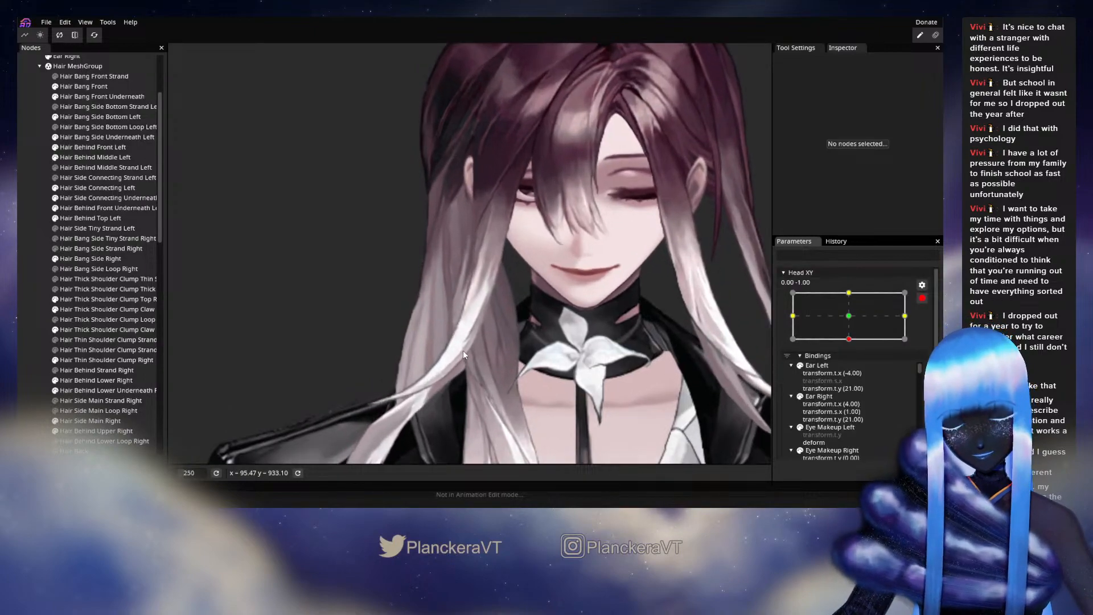
- Reshape the lower bend of the Hair Bang Side Right mesh with the Circle Brush and deselect the mesh
{"action": "scroll", "coordinate": [463, 350], "scroll_direction": "up", "scroll_amount": 3}
{"action": "left_click", "coordinate": [96, 259]}
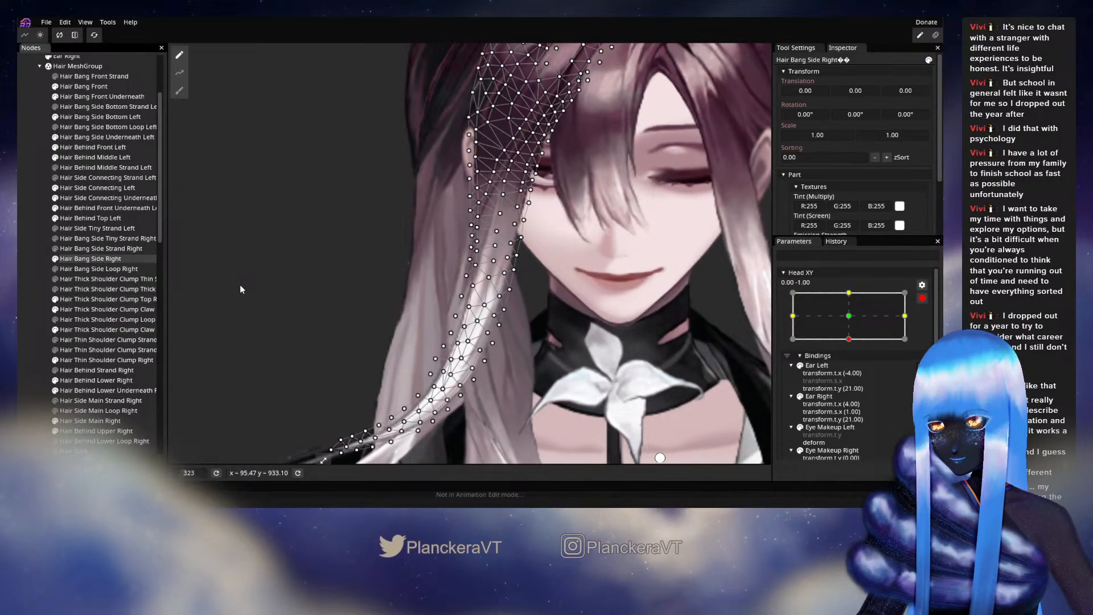
{"action": "left_click", "coordinate": [179, 91]}
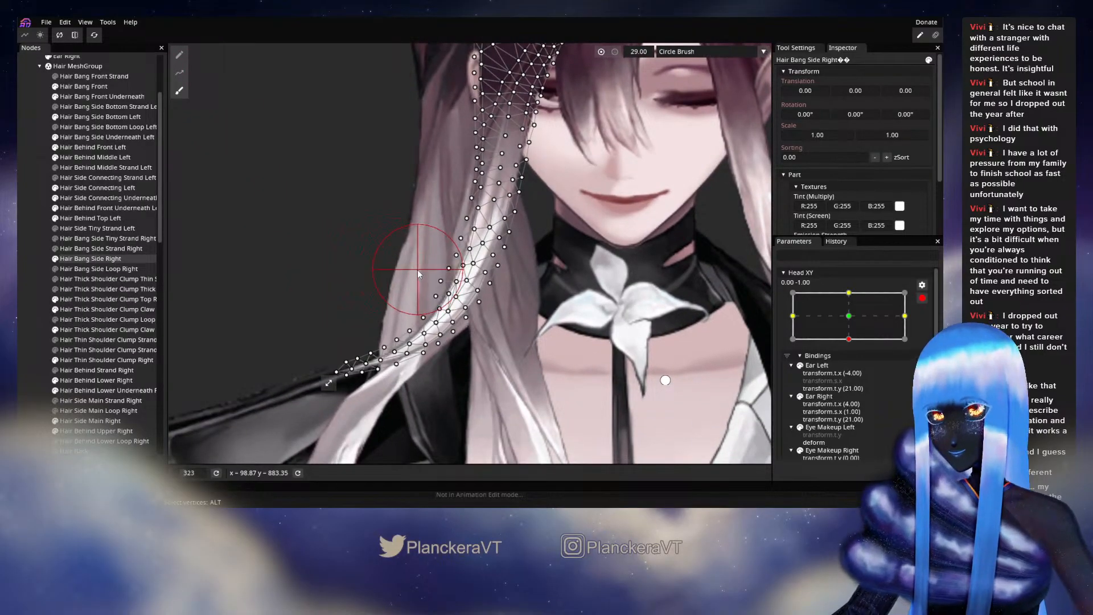
{"action": "left_click_drag", "start_coordinate": [436, 256], "coordinate": [442, 239]}
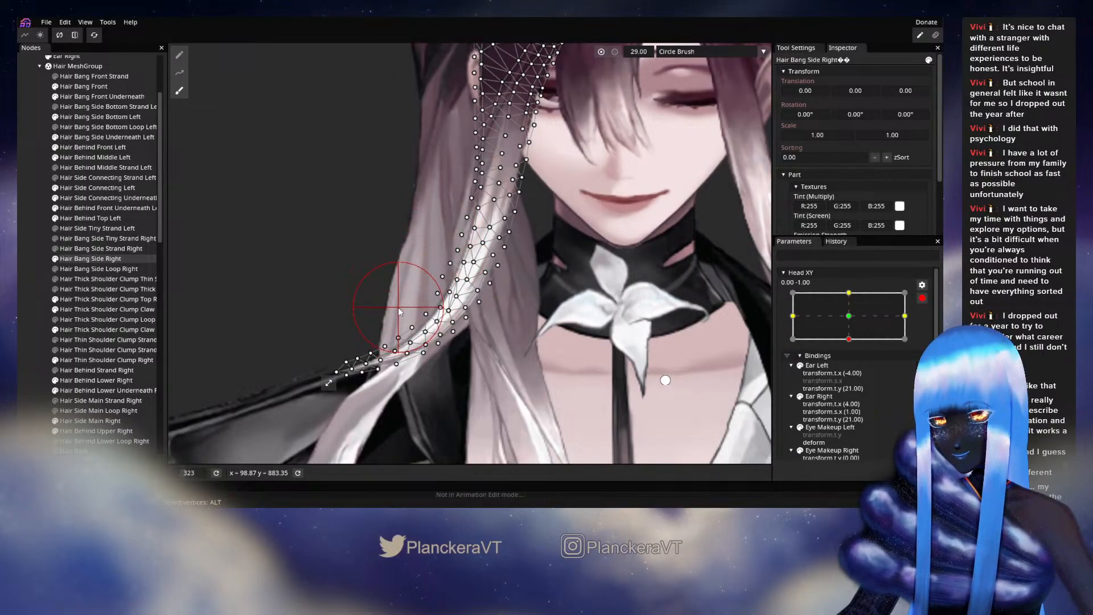
{"action": "left_click", "coordinate": [35, 268]}
- Check the side bang's motion by moving Head XY between centre and bottom, and resume editing the 0.00, -1.00 keypoint
{"action": "scroll", "coordinate": [594, 275], "scroll_direction": "down", "scroll_amount": 2}
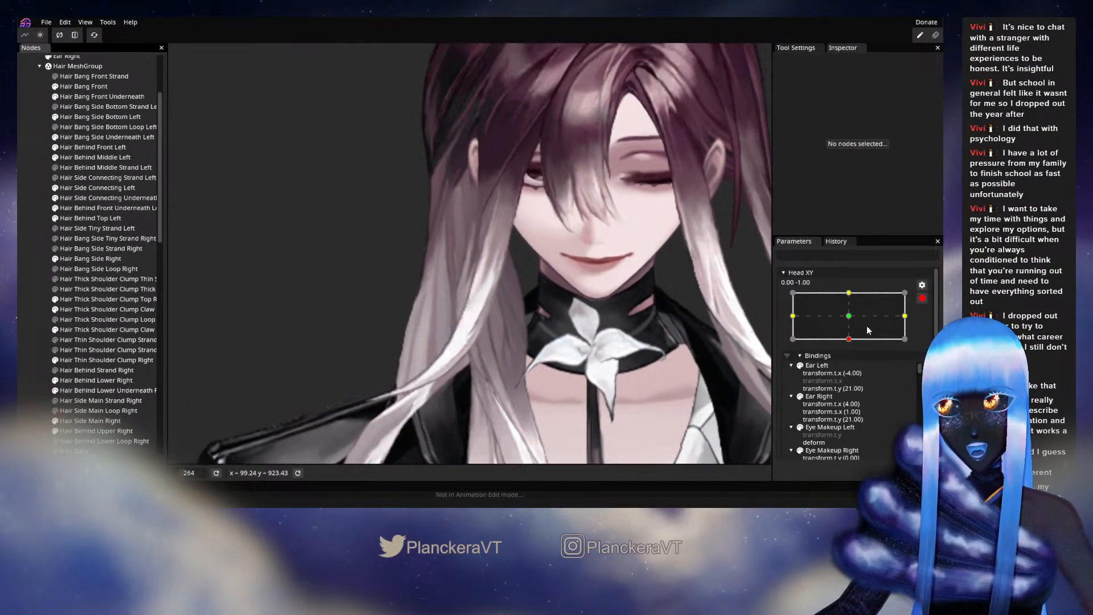
{"action": "left_click", "coordinate": [922, 298]}
{"action": "left_click_drag", "start_coordinate": [851, 370], "coordinate": [853, 350]}
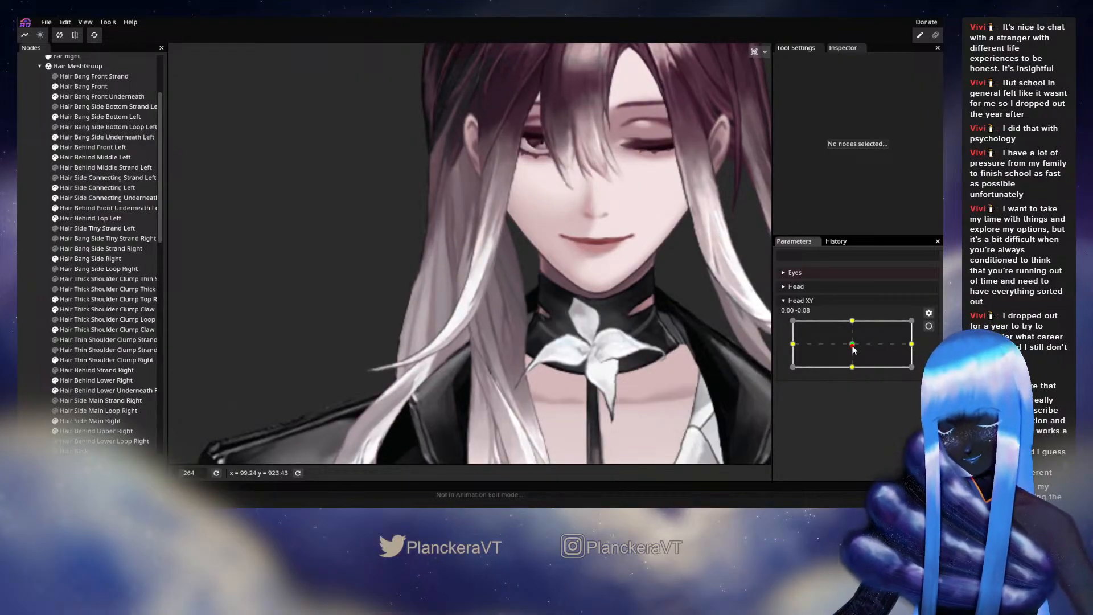
{"action": "left_click_drag", "start_coordinate": [854, 350], "coordinate": [852, 368]}
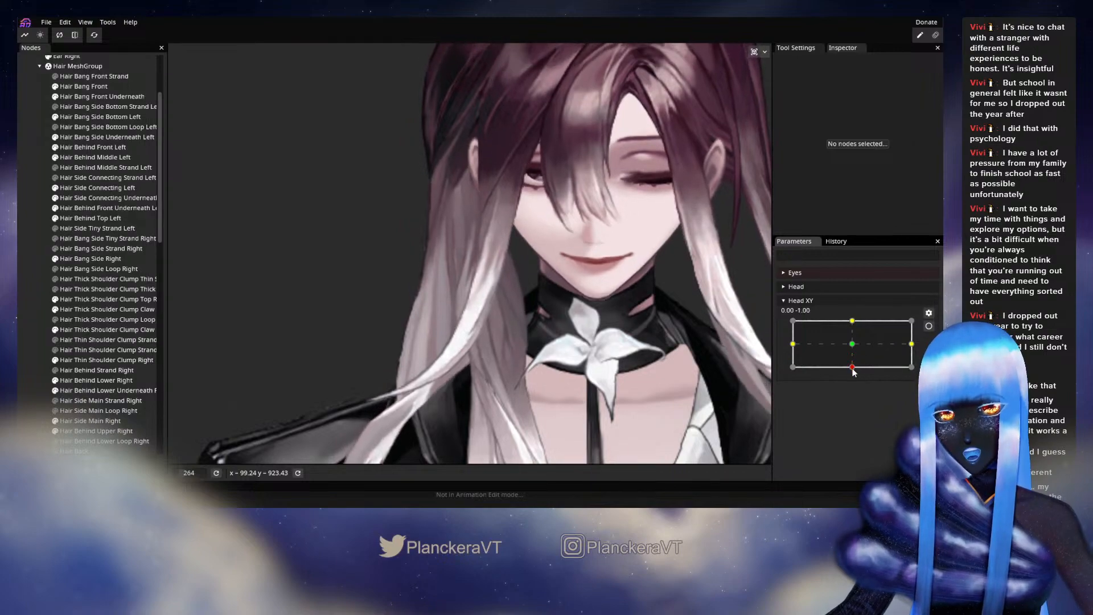
{"action": "left_click", "coordinate": [928, 327]}
- Smooth the middle and lower curve of Hair Bang Side Right with further Circle Brush strokes, and deselect the mesh
{"action": "scroll", "coordinate": [484, 361], "scroll_direction": "up", "scroll_amount": 5}
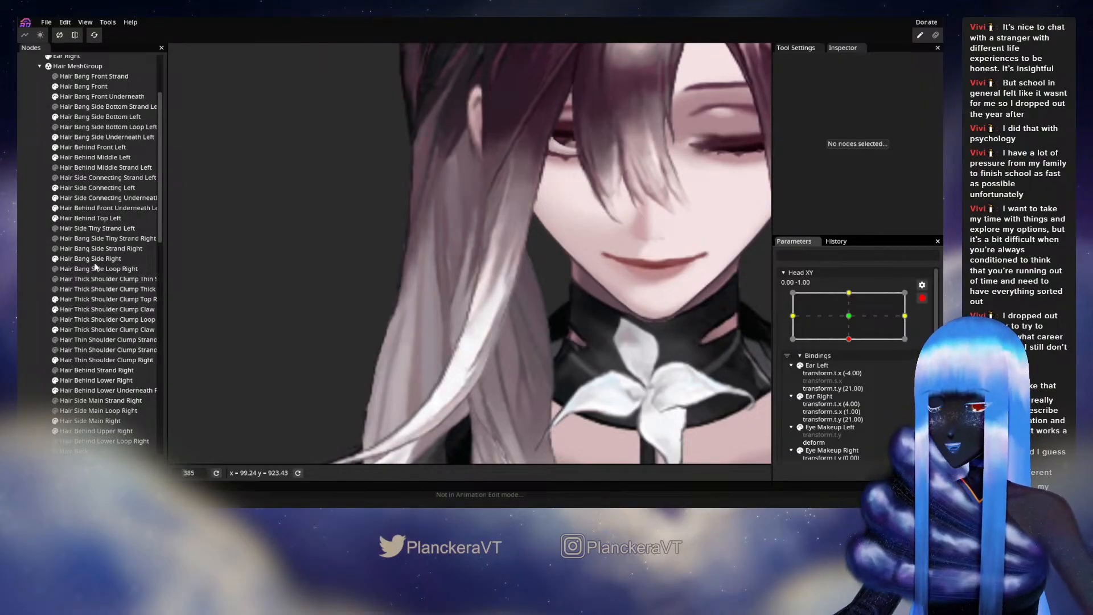
{"action": "left_click", "coordinate": [84, 218]}
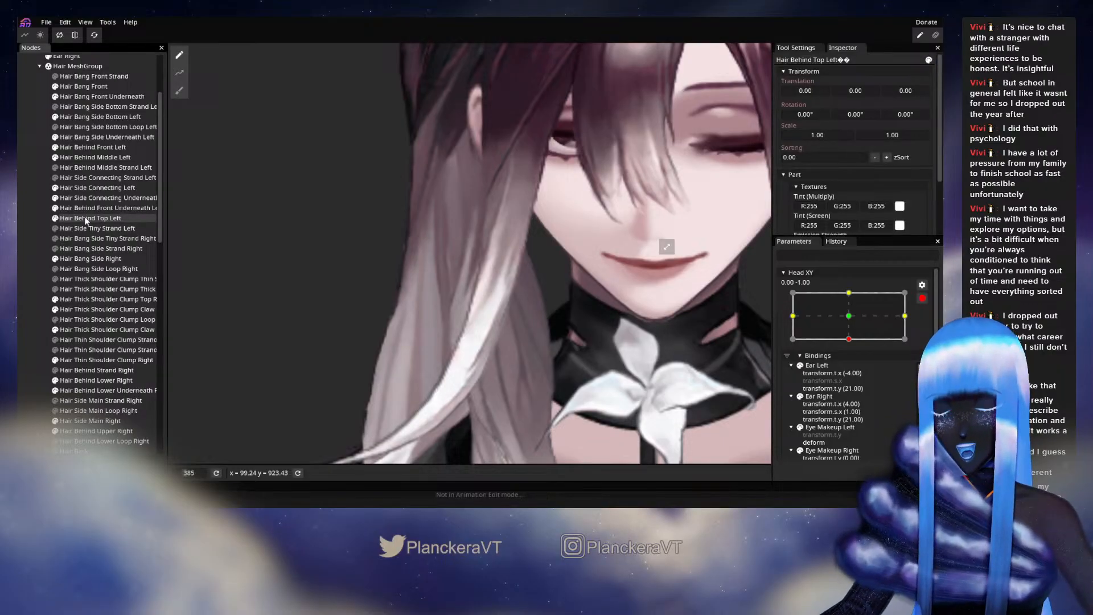
{"action": "left_click", "coordinate": [85, 259]}
{"action": "left_click", "coordinate": [179, 90]}
{"action": "mouse_move", "coordinate": [452, 275]}
{"action": "left_mouse_down"}
{"action": "mouse_move", "coordinate": [455, 252]}
{"action": "mouse_move", "coordinate": [437, 334]}
{"action": "mouse_move", "coordinate": [449, 334]}
{"action": "left_mouse_up"}
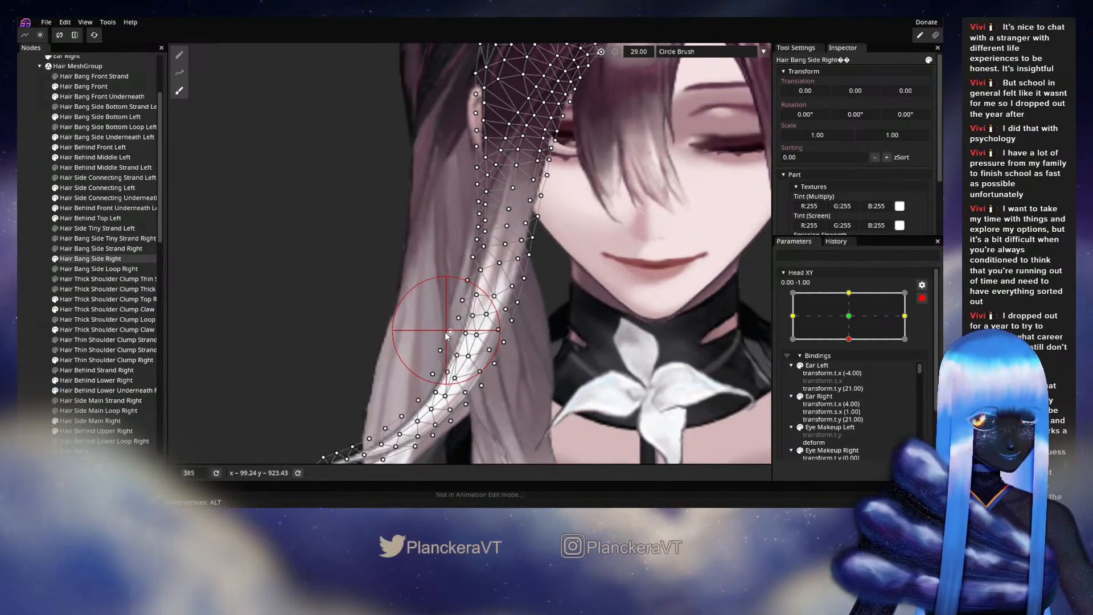
{"action": "left_click_drag", "start_coordinate": [414, 371], "coordinate": [417, 367]}
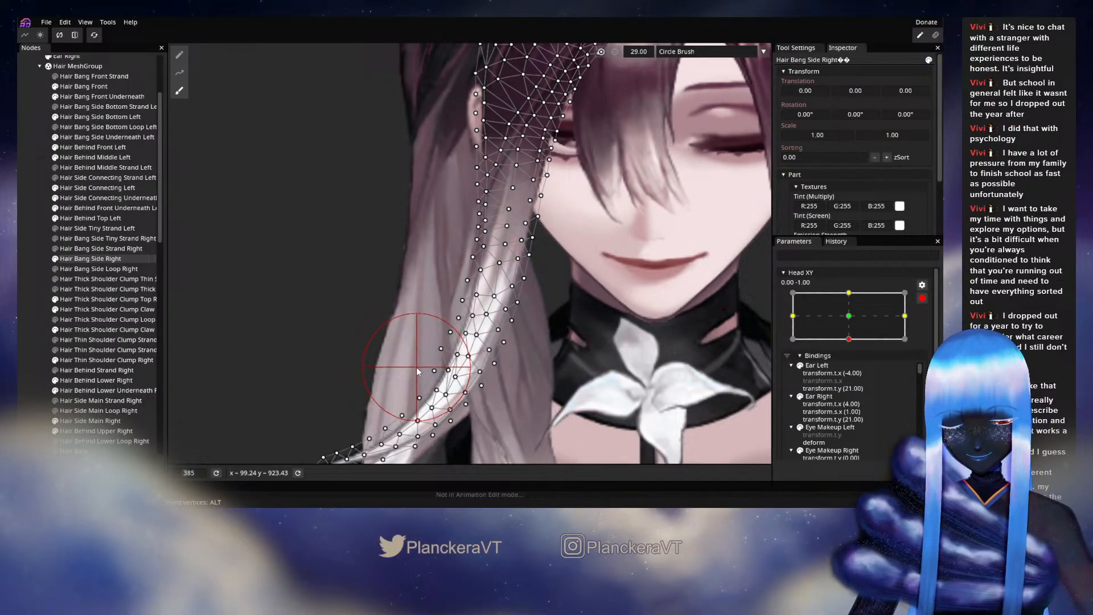
{"action": "left_click", "coordinate": [20, 320]}
- Stop editing the keypoint and check the smoothed Hair Bang Side Right curve by moving Head XY around the bottom
{"action": "scroll", "coordinate": [557, 311], "scroll_direction": "down", "scroll_amount": 2}
{"action": "scroll", "coordinate": [602, 311], "scroll_direction": "down", "scroll_amount": 1}
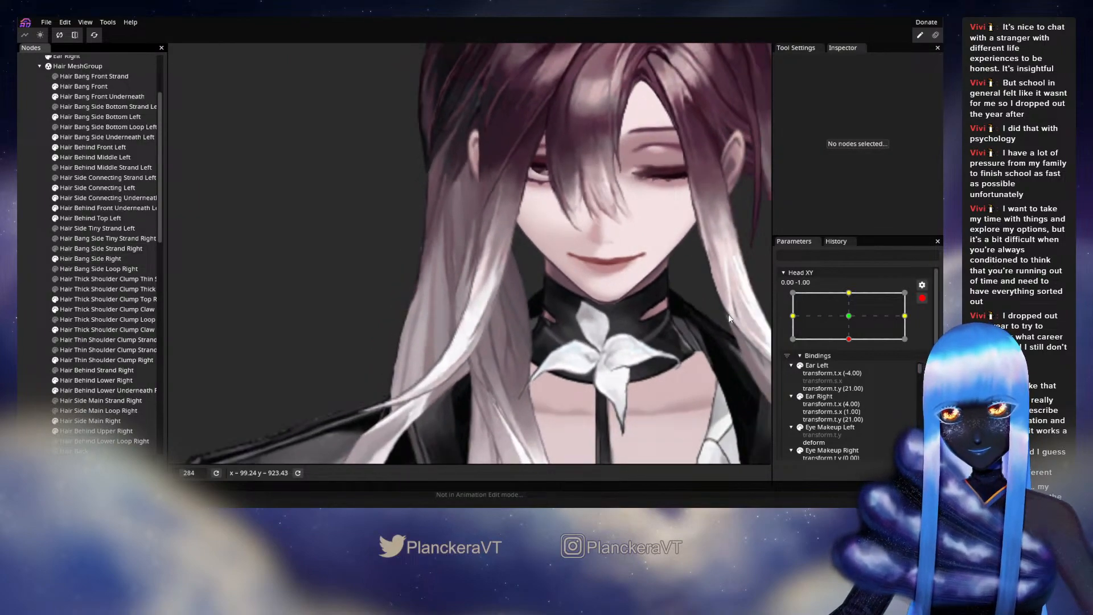
{"action": "left_click", "coordinate": [922, 298]}
{"action": "left_click_drag", "start_coordinate": [851, 367], "coordinate": [852, 371]}
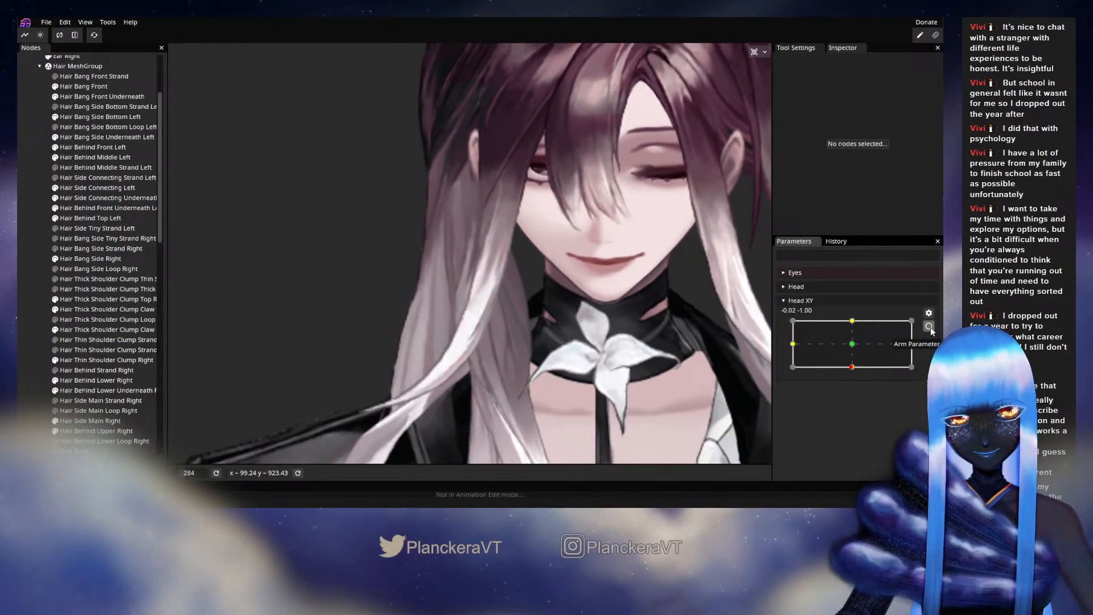
{"action": "left_click_drag", "start_coordinate": [851, 367], "coordinate": [849, 355]}
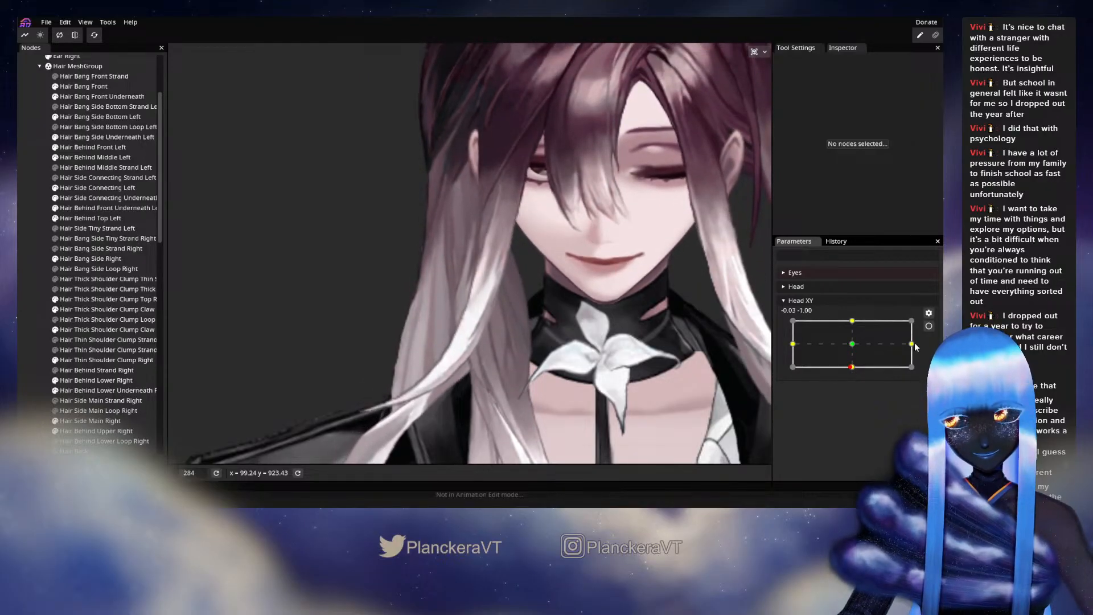
- Edit the Head XY 0.00, -1.00 keypoint, refine Hair Bang Side Right's middle and lower curve with the Circle Brush, and deselect the mesh
{"action": "left_click", "coordinate": [928, 326]}
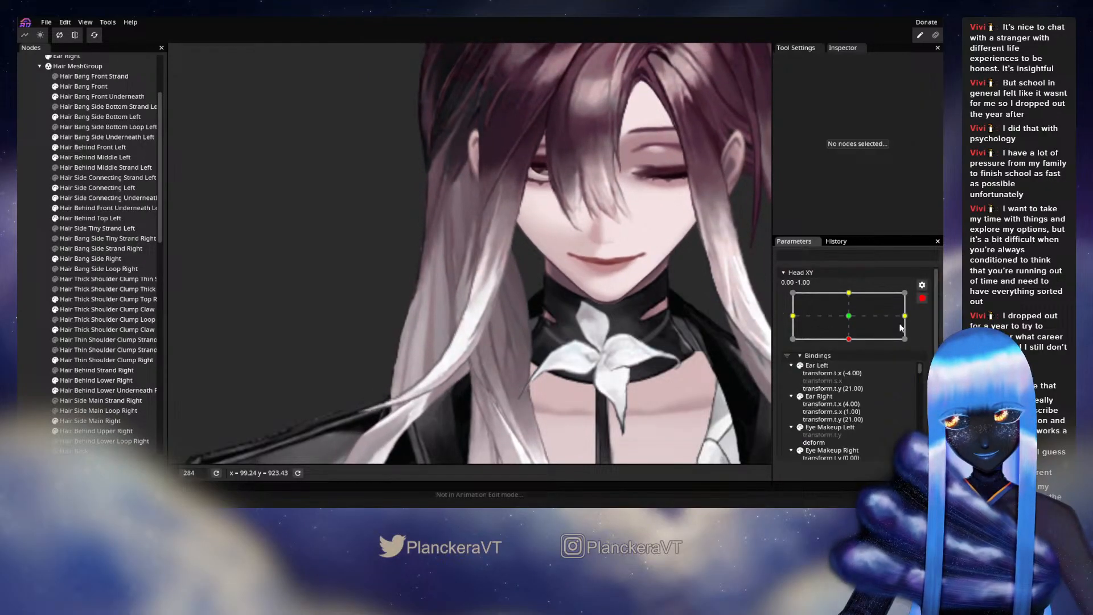
{"action": "left_click", "coordinate": [78, 259]}
{"action": "left_click", "coordinate": [177, 92]}
{"action": "scroll", "coordinate": [415, 235], "scroll_direction": "up", "scroll_amount": 5}
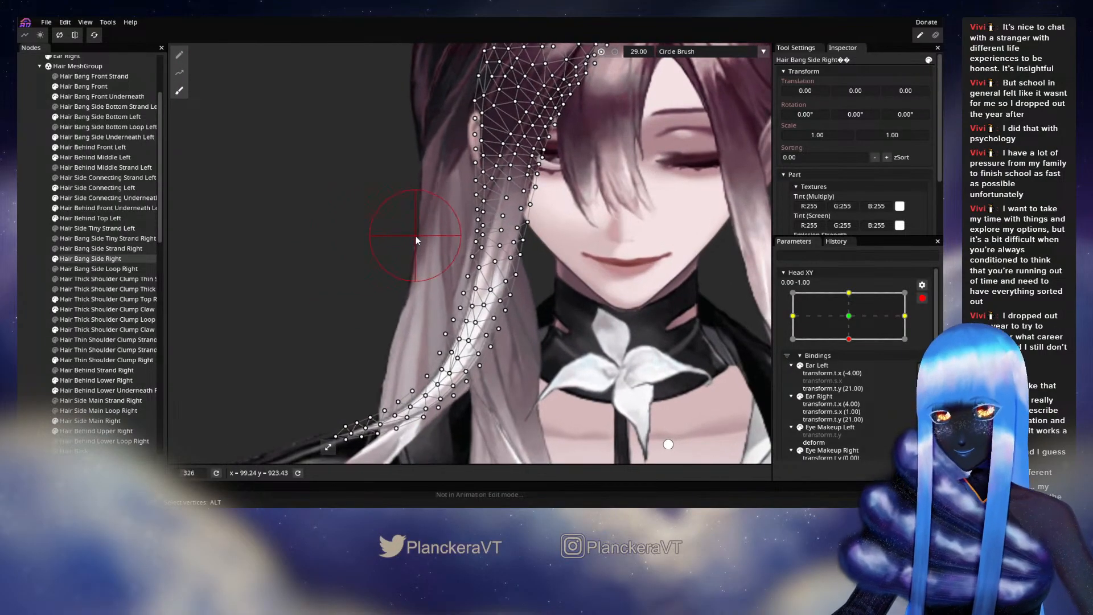
{"action": "left_click_drag", "start_coordinate": [450, 234], "coordinate": [453, 234]}
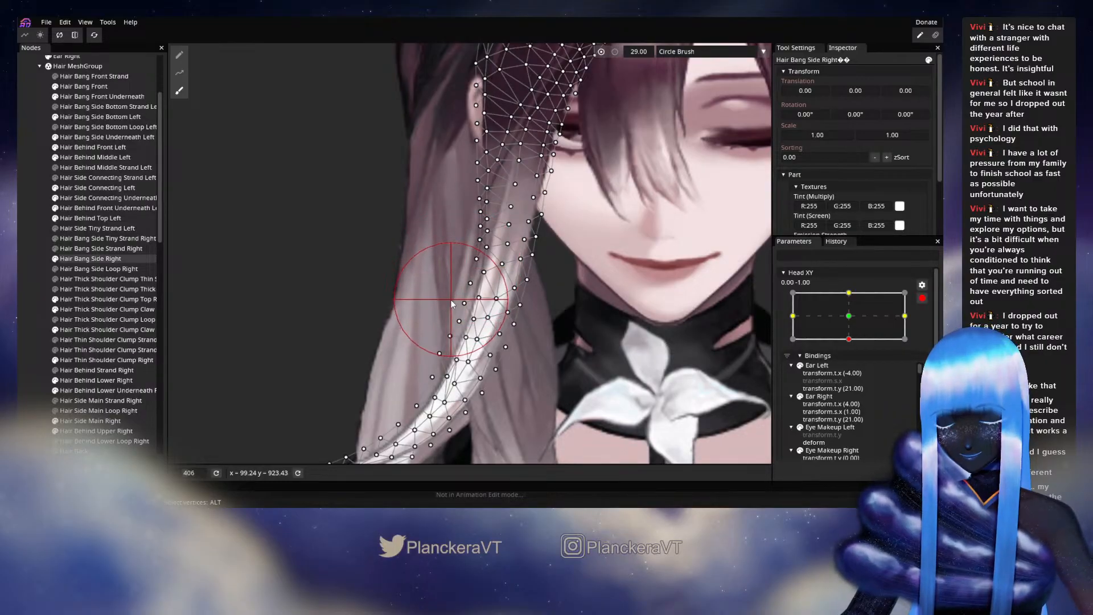
{"action": "left_click_drag", "start_coordinate": [428, 323], "coordinate": [432, 327]}
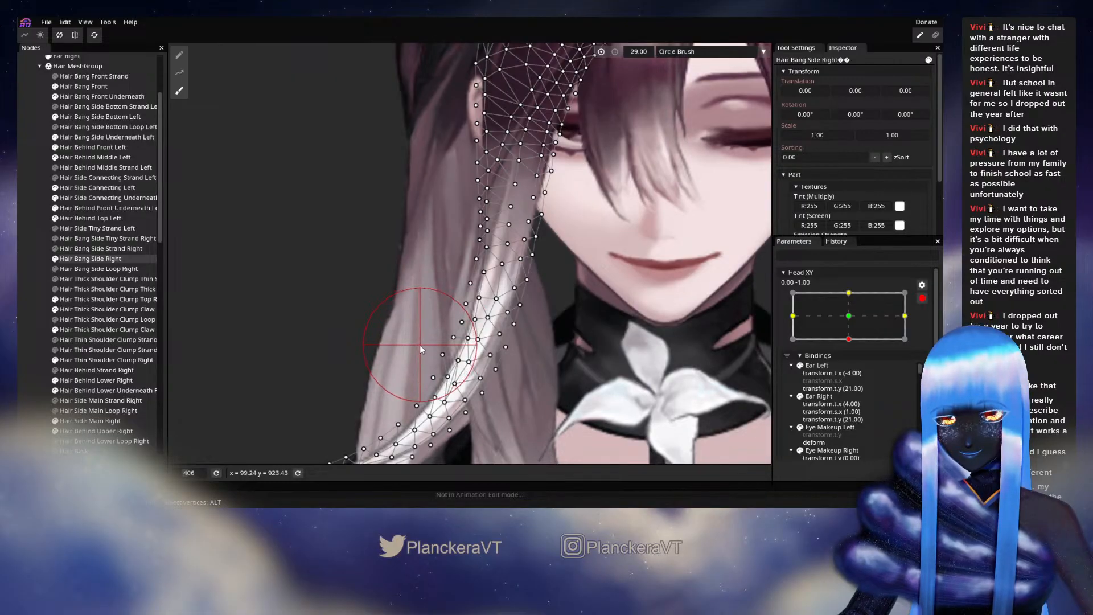
{"action": "left_click_drag", "start_coordinate": [568, 231], "coordinate": [539, 292]}
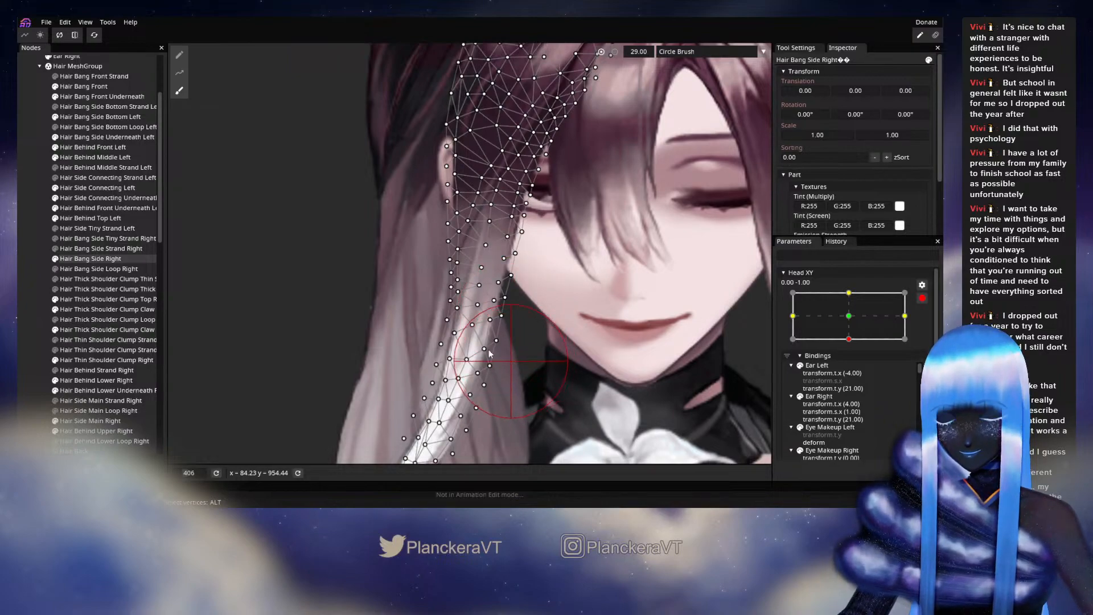
{"action": "left_click", "coordinate": [40, 297]}
{"action": "scroll", "coordinate": [591, 329], "scroll_direction": "down", "scroll_amount": 1}
{"action": "scroll", "coordinate": [592, 329], "scroll_direction": "down", "scroll_amount": 4}
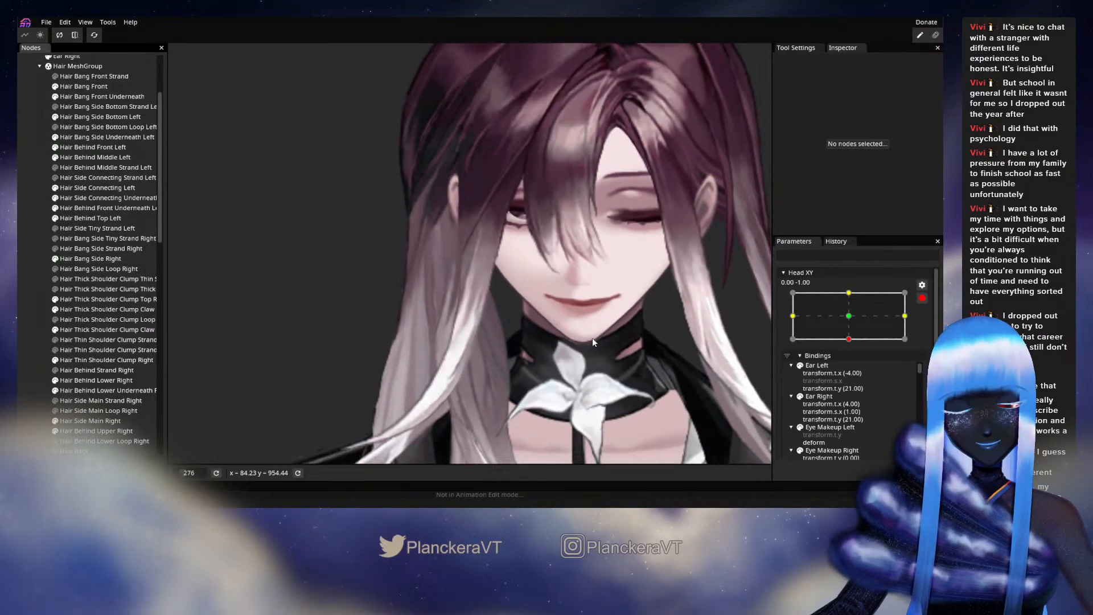
- Check the reshaped side bang by moving Head XY around the bottom, and resume editing the 0.00, -1.00 keypoint
{"action": "left_click", "coordinate": [921, 299]}
{"action": "mouse_move", "coordinate": [856, 367]}
{"action": "left_mouse_down"}
{"action": "mouse_move", "coordinate": [854, 353]}
{"action": "mouse_move", "coordinate": [852, 368]}
{"action": "left_mouse_up"}
{"action": "left_click", "coordinate": [928, 325]}
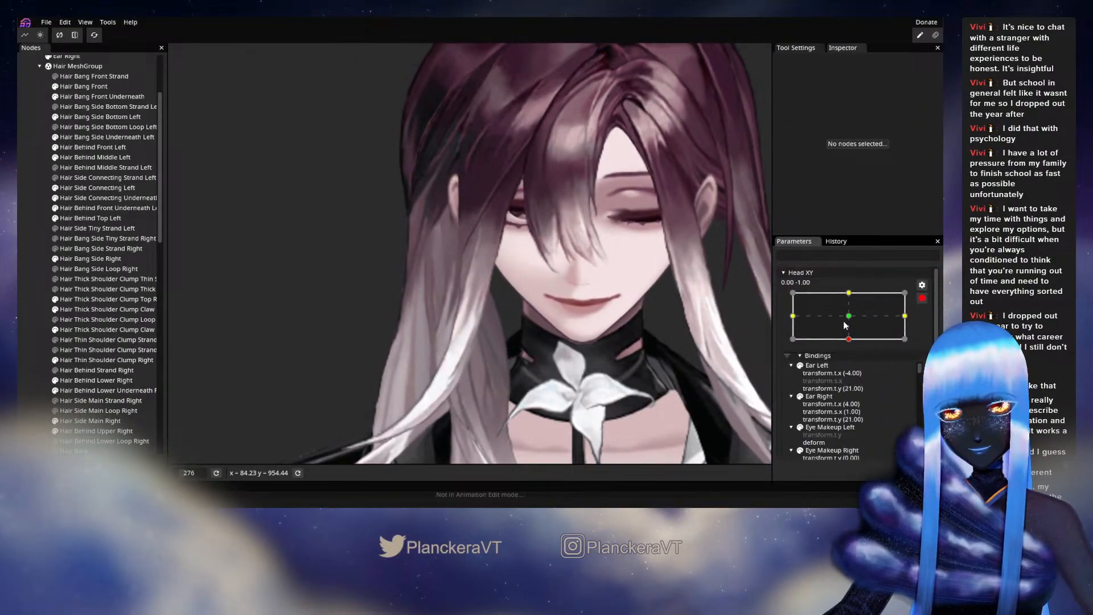
- Adjust individual vertices along the cheek-side edge of the Hair Bang Side Right mesh
{"action": "scroll", "coordinate": [514, 340], "scroll_direction": "up", "scroll_amount": 4}
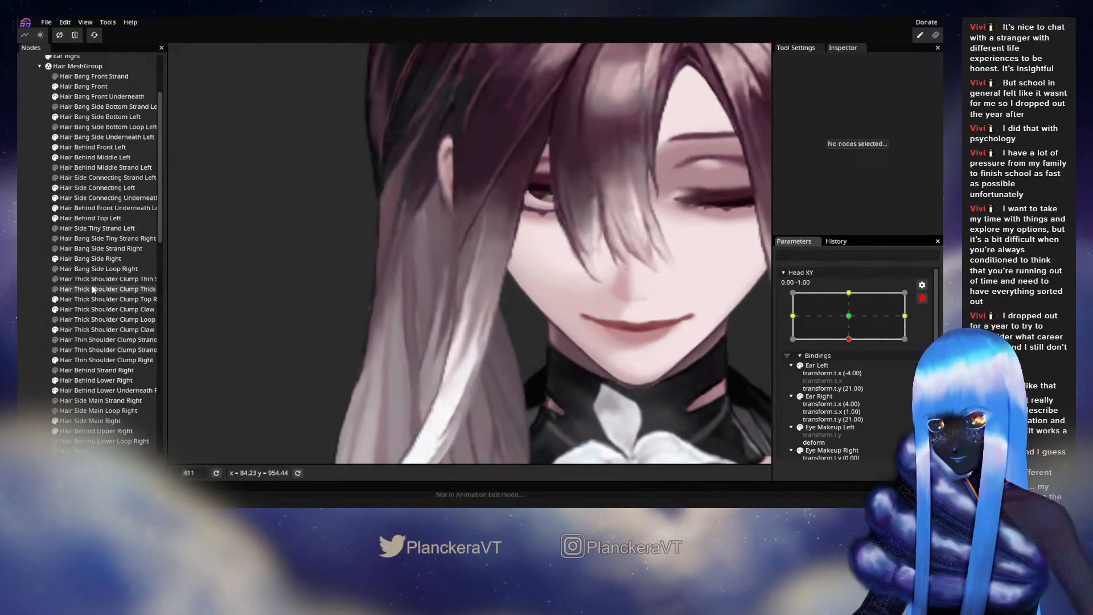
{"action": "left_click", "coordinate": [91, 258]}
{"action": "scroll", "coordinate": [548, 345], "scroll_direction": "up", "scroll_amount": 3}
{"action": "scroll", "coordinate": [551, 348], "scroll_direction": "up", "scroll_amount": 1}
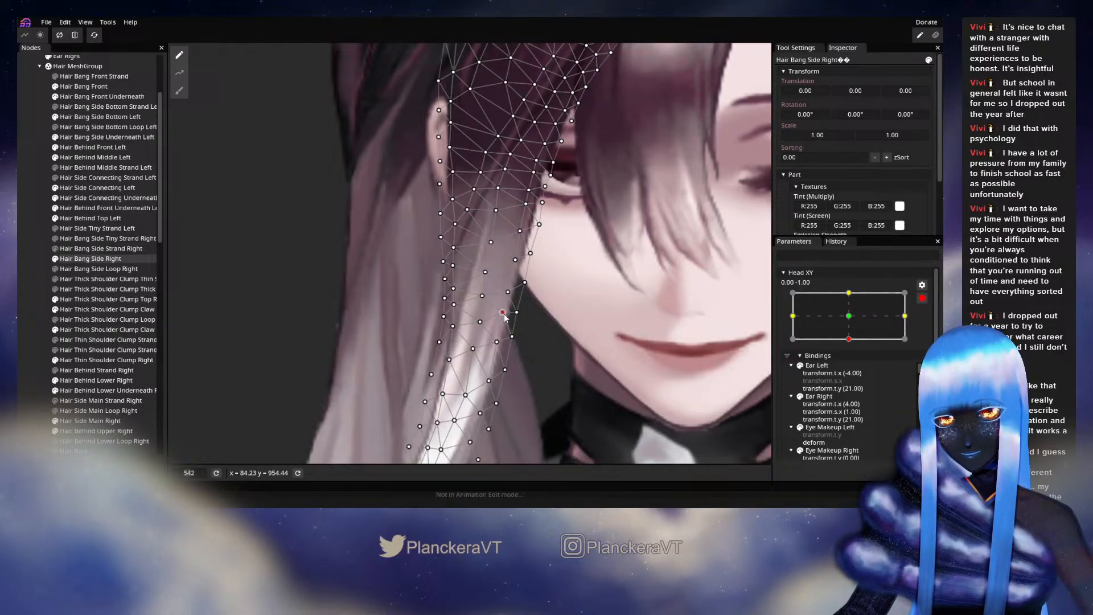
{"action": "left_click_drag", "start_coordinate": [508, 289], "coordinate": [509, 283]}
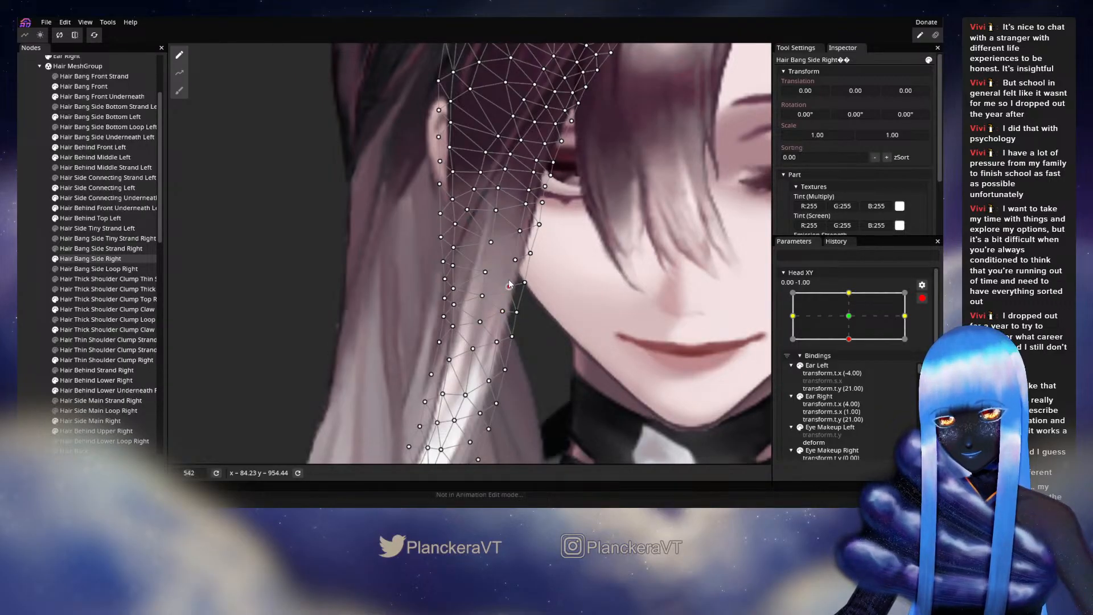
{"action": "left_click", "coordinate": [483, 294]}
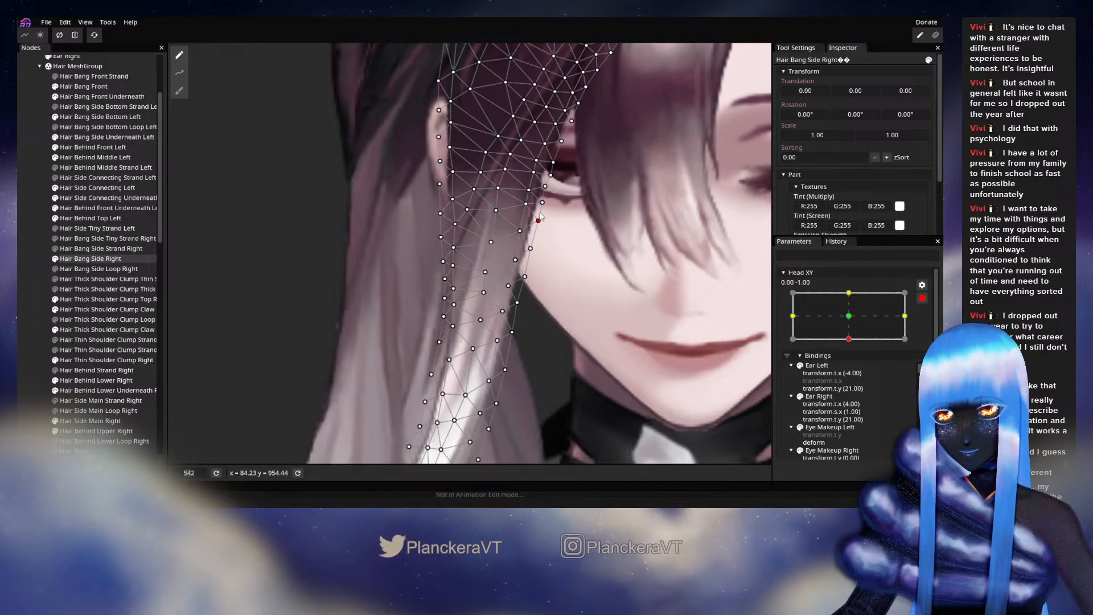
{"action": "left_click_drag", "start_coordinate": [551, 242], "coordinate": [555, 209]}
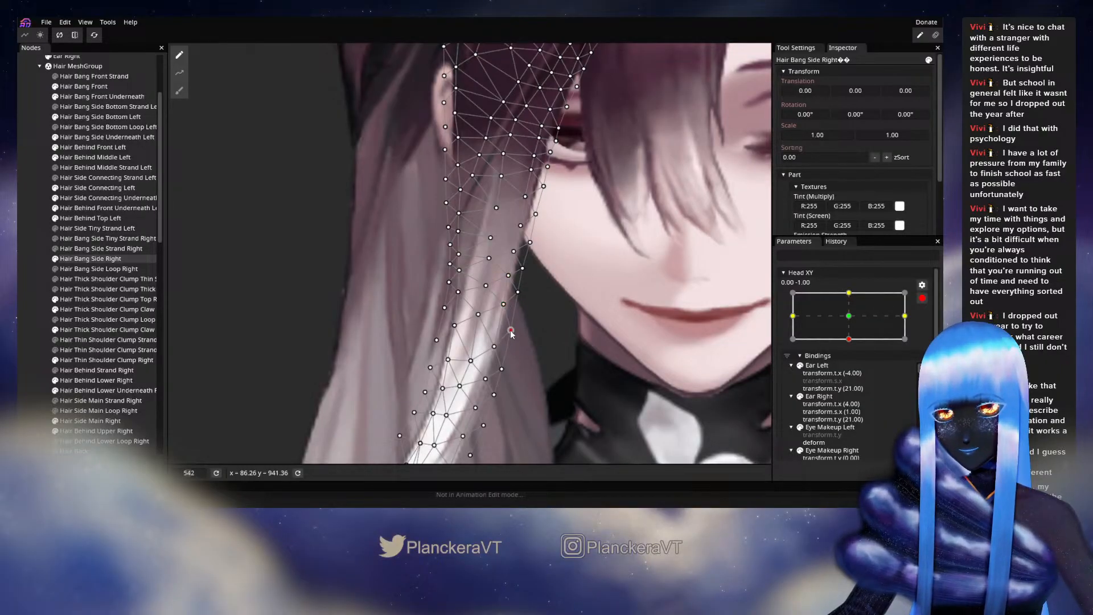
- Nudge individual vertices along the lower neck-side edge of Hair Bang Side Right to even its curve, and deselect the mesh
{"action": "left_click_drag", "start_coordinate": [507, 368], "coordinate": [467, 301]}
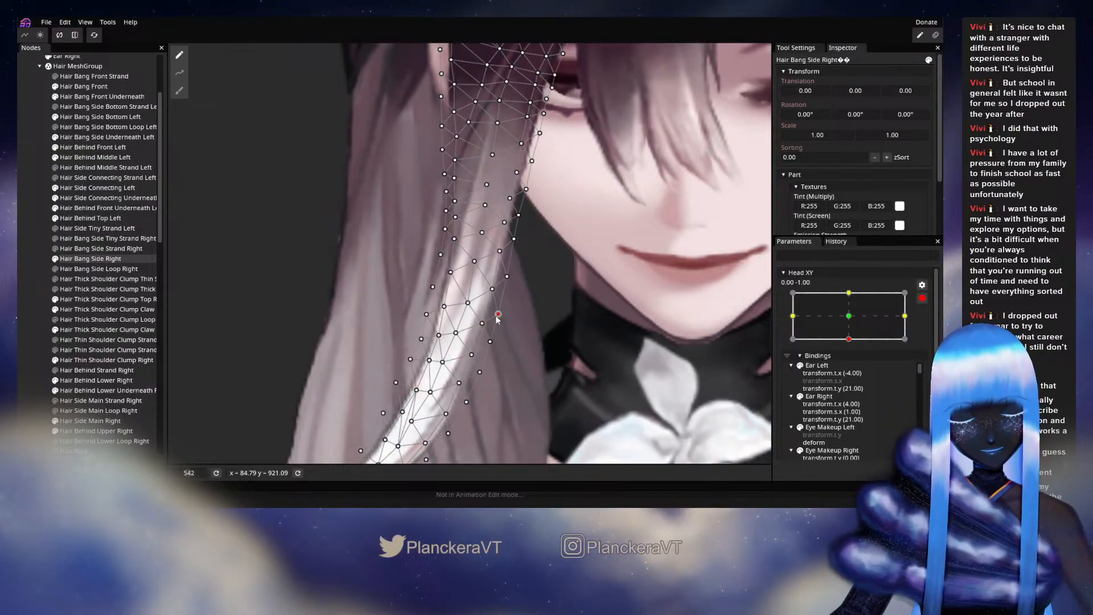
{"action": "left_click", "coordinate": [489, 342]}
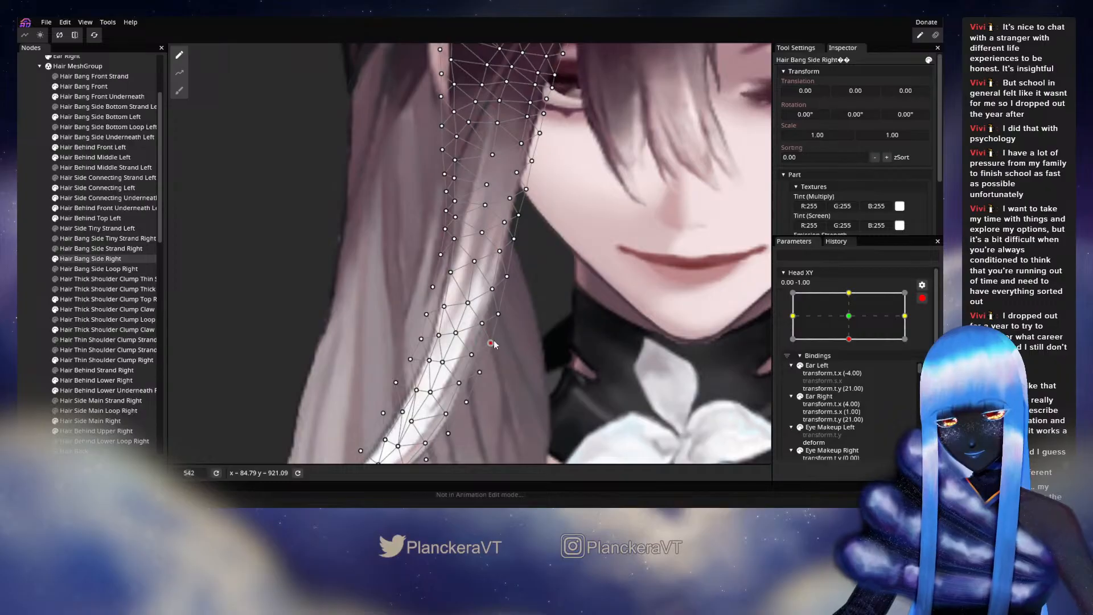
{"action": "left_click_drag", "start_coordinate": [494, 344], "coordinate": [516, 307]}
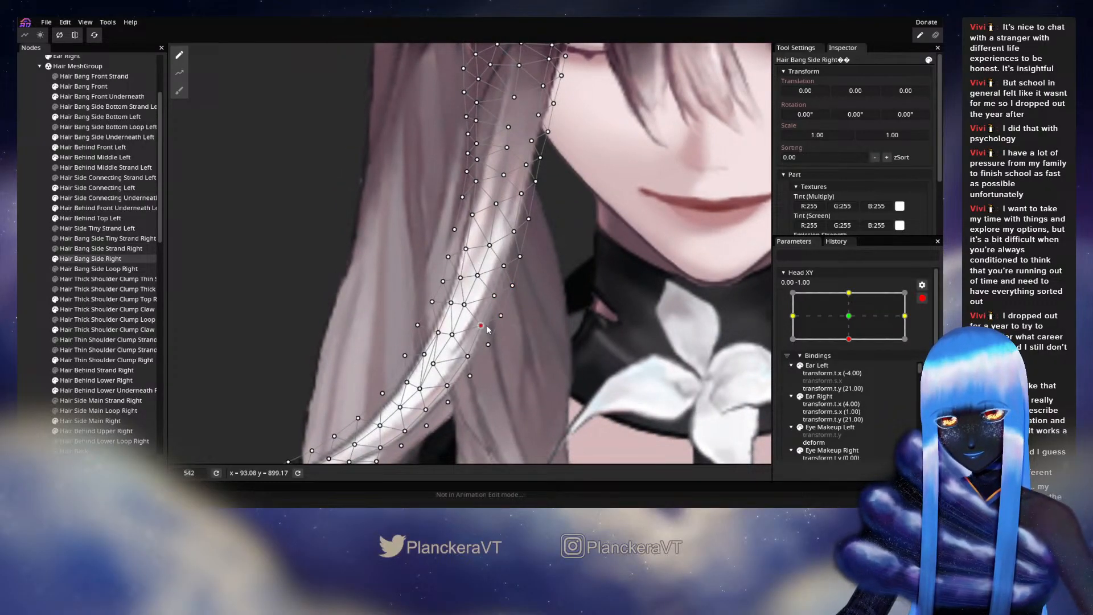
{"action": "left_click", "coordinate": [488, 344]}
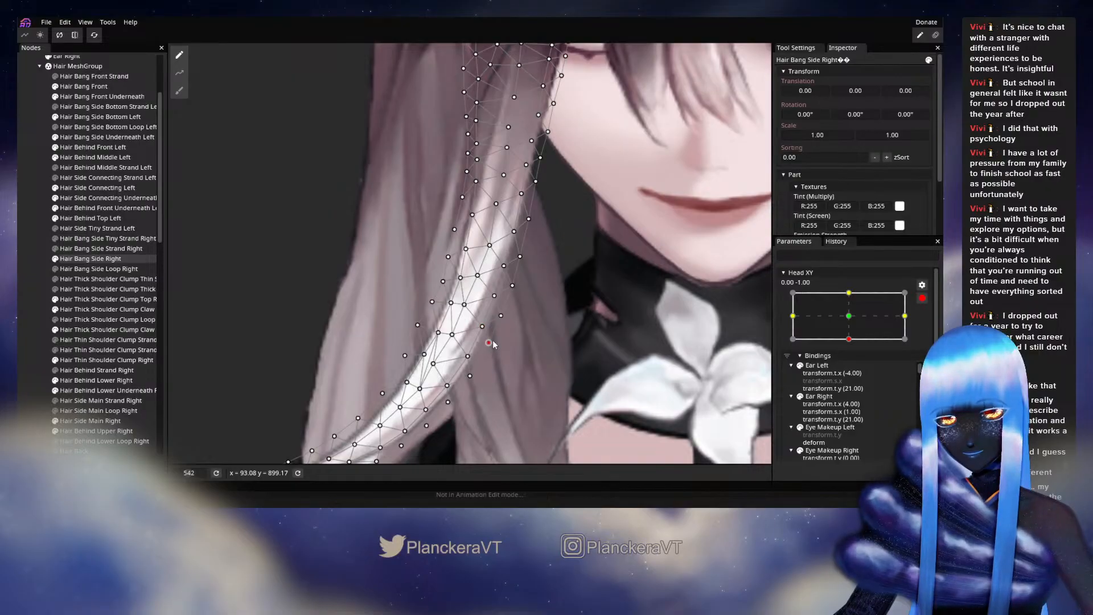
{"action": "left_click", "coordinate": [36, 348]}
{"action": "scroll", "coordinate": [596, 344], "scroll_direction": "down", "scroll_amount": 4}
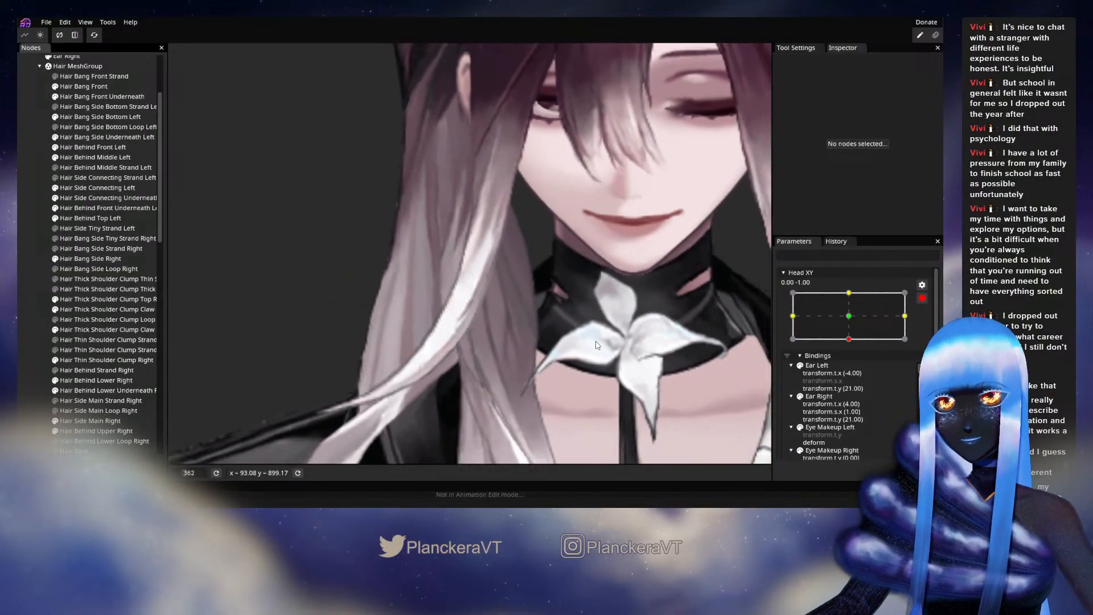
{"action": "scroll", "coordinate": [595, 342], "scroll_direction": "down", "scroll_amount": 4}
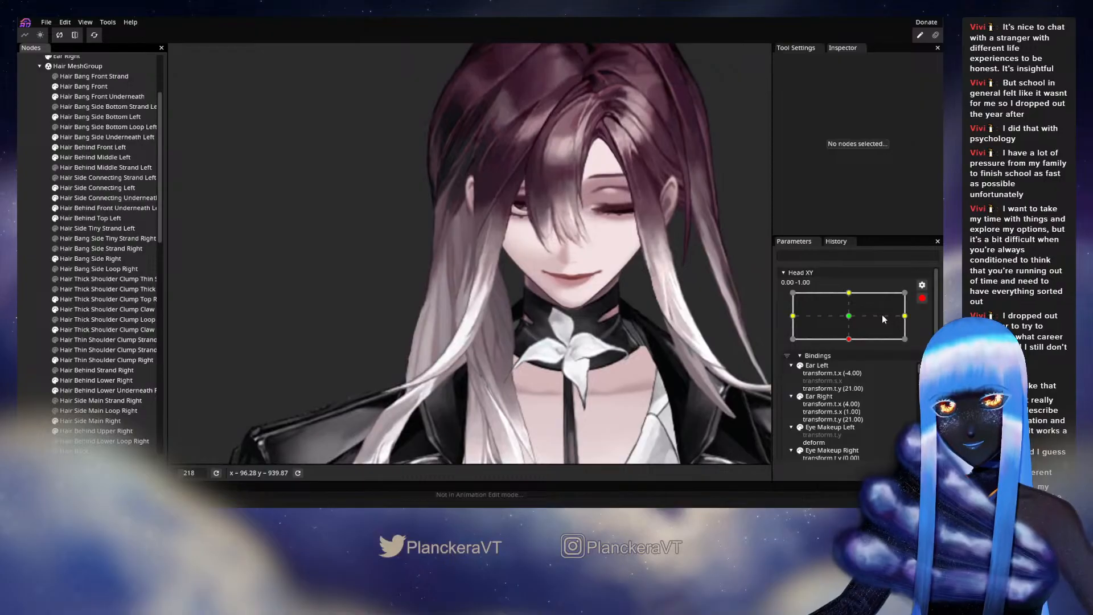
- Stop editing the keypoint, preview the side bang by moving Head XY near the bottom, and reopen the 0.00, -1.00 keypoint for editing
{"action": "left_click", "coordinate": [922, 298]}
{"action": "mouse_move", "coordinate": [852, 367]}
{"action": "left_mouse_down"}
{"action": "mouse_move", "coordinate": [854, 351]}
{"action": "mouse_move", "coordinate": [851, 366]}
{"action": "left_mouse_up"}
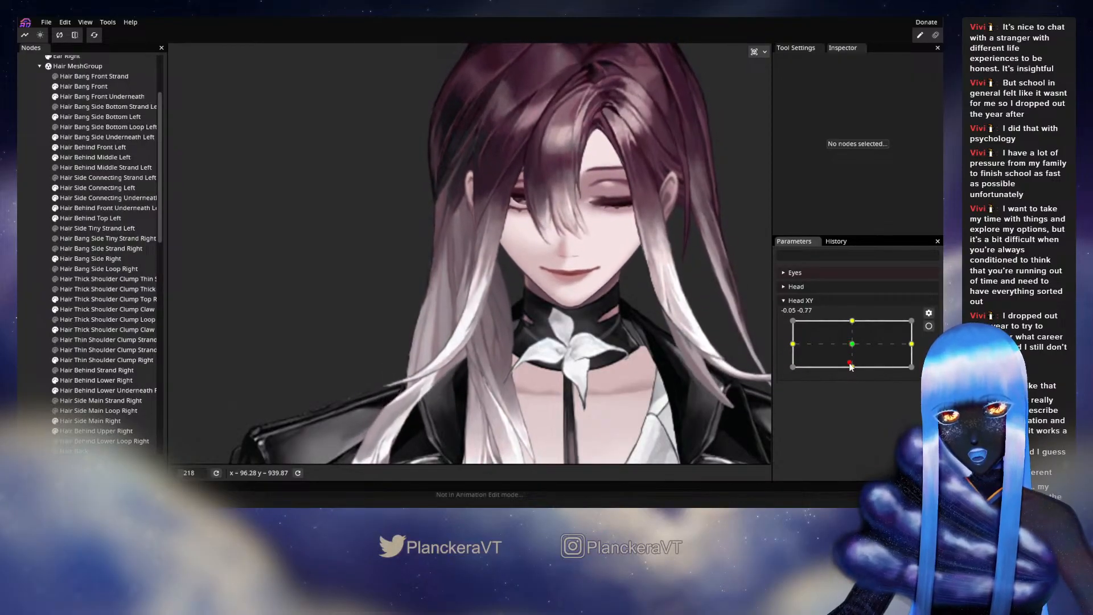
{"action": "left_click", "coordinate": [929, 326]}
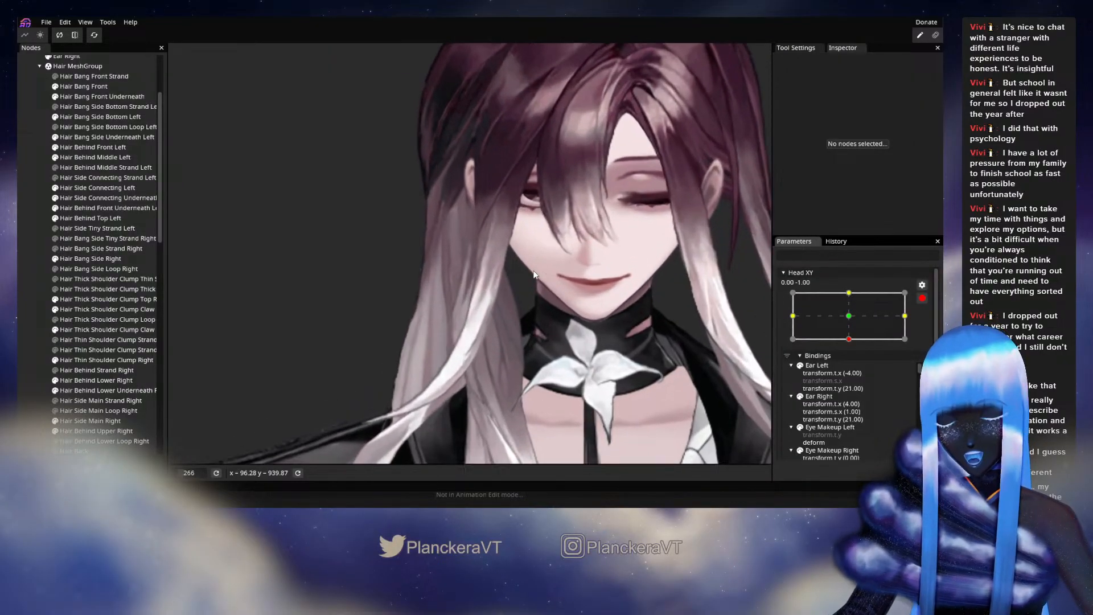
- Reposition individual interior and outer-edge vertices in the section of Hair Bang Side Right just below the ear
{"action": "scroll", "coordinate": [533, 272], "scroll_direction": "up", "scroll_amount": 5}
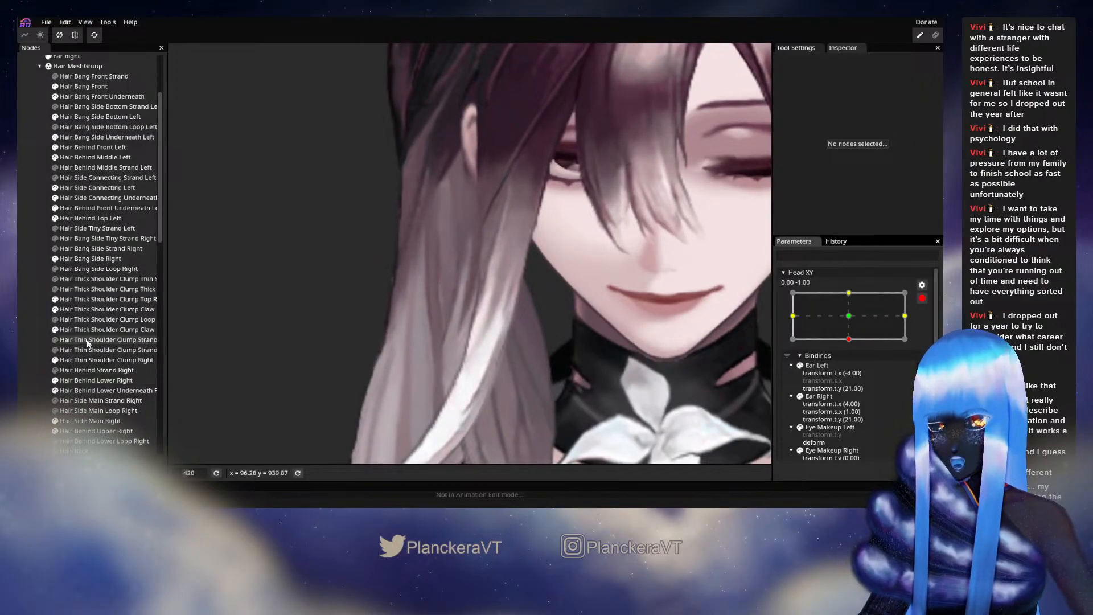
{"action": "left_click", "coordinate": [87, 259]}
{"action": "scroll", "coordinate": [526, 260], "scroll_direction": "up", "scroll_amount": 3}
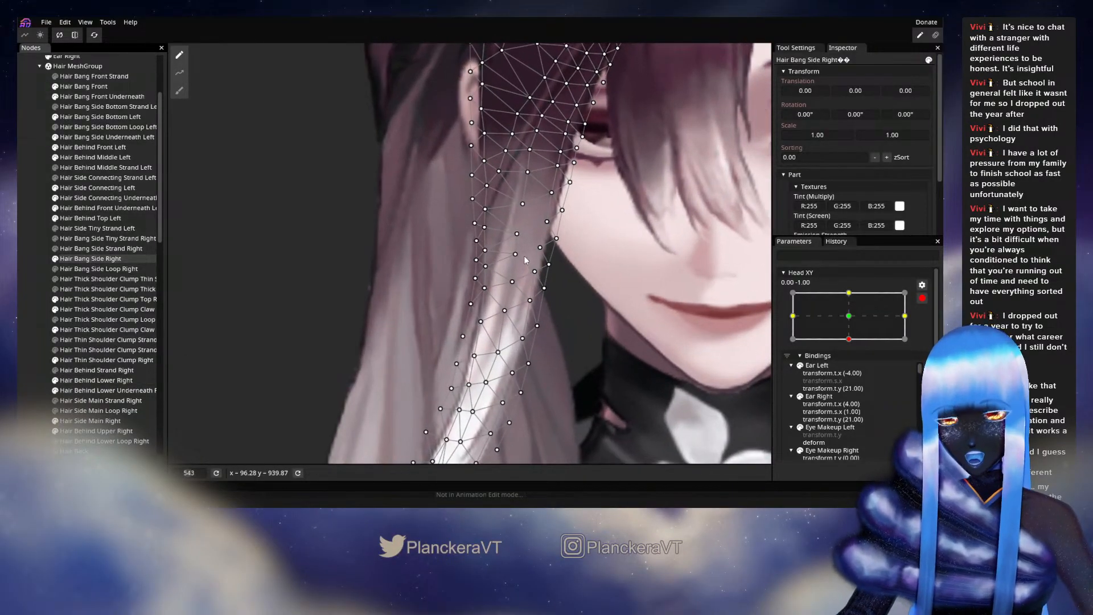
{"action": "left_click_drag", "start_coordinate": [520, 260], "coordinate": [517, 245]}
{"action": "left_click_drag", "start_coordinate": [513, 282], "coordinate": [486, 273]}
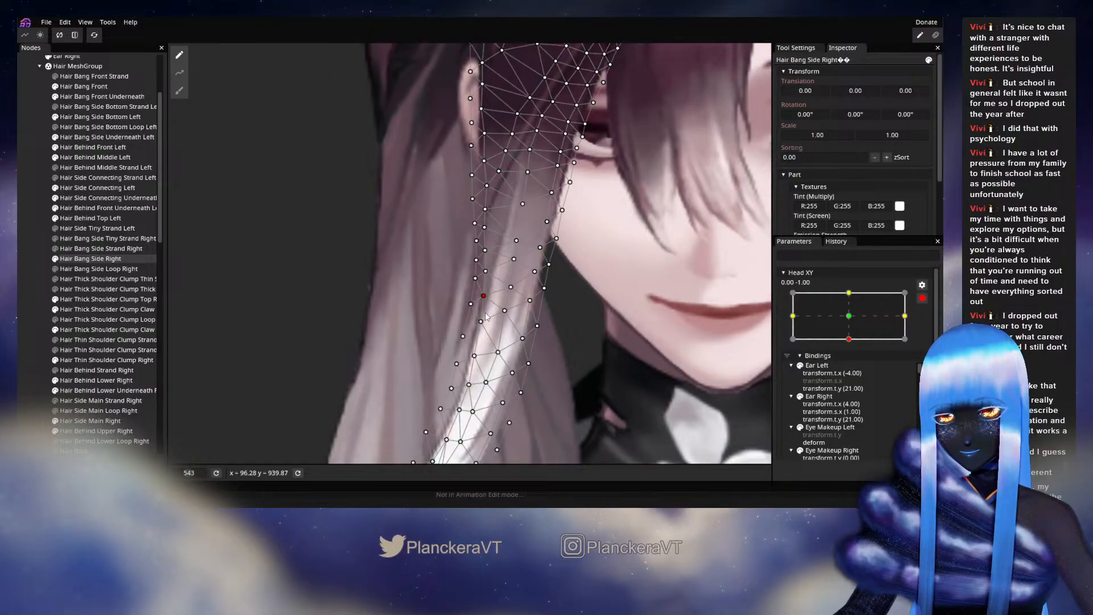
{"action": "left_click_drag", "start_coordinate": [471, 309], "coordinate": [470, 313]}
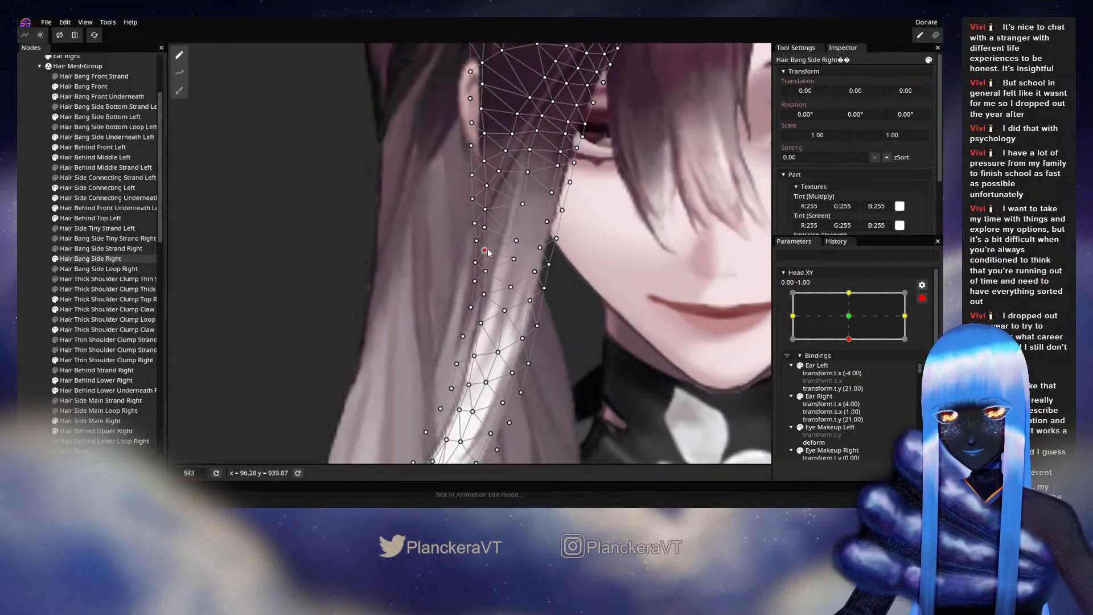
{"action": "left_click", "coordinate": [489, 210]}
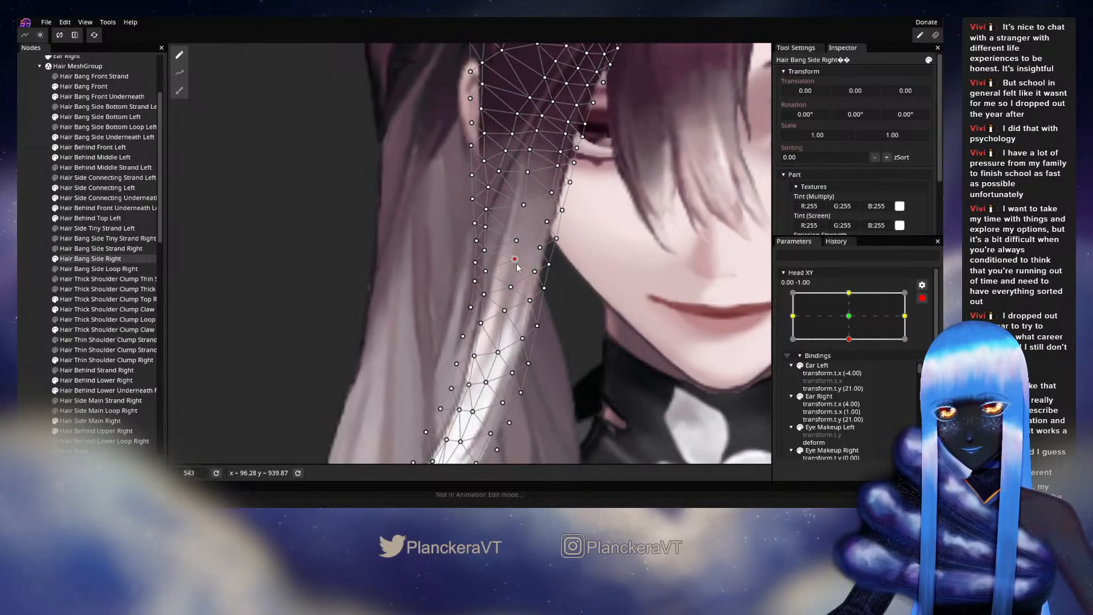
{"action": "left_click", "coordinate": [507, 289]}
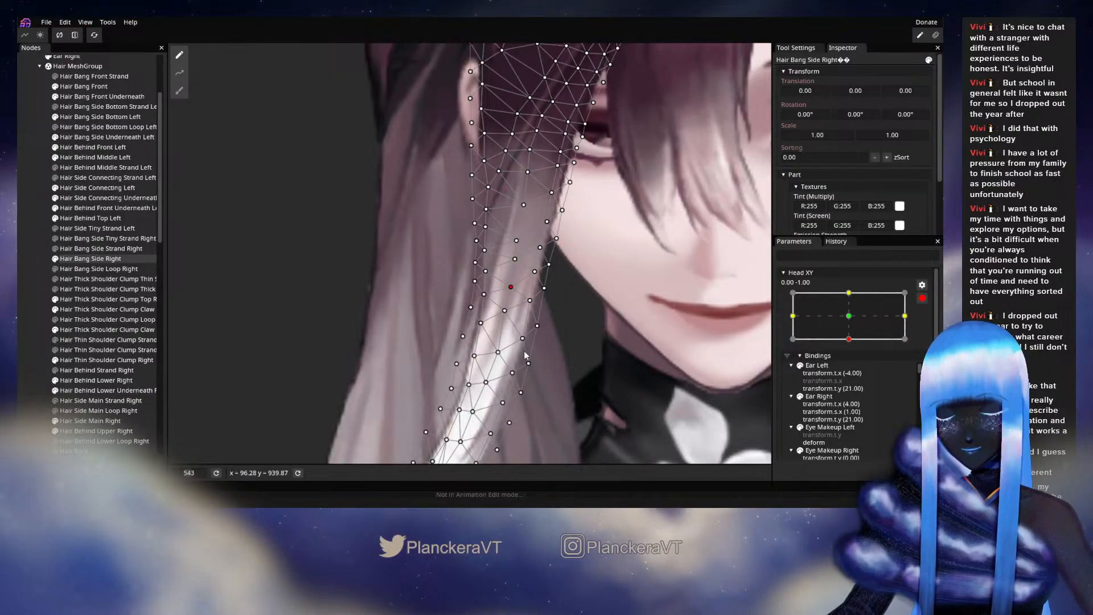
- Fine-tune the remaining vertices in the middle and outer edge of Hair Bang Side Right, and deselect the mesh
{"action": "left_click_drag", "start_coordinate": [512, 340], "coordinate": [507, 294]}
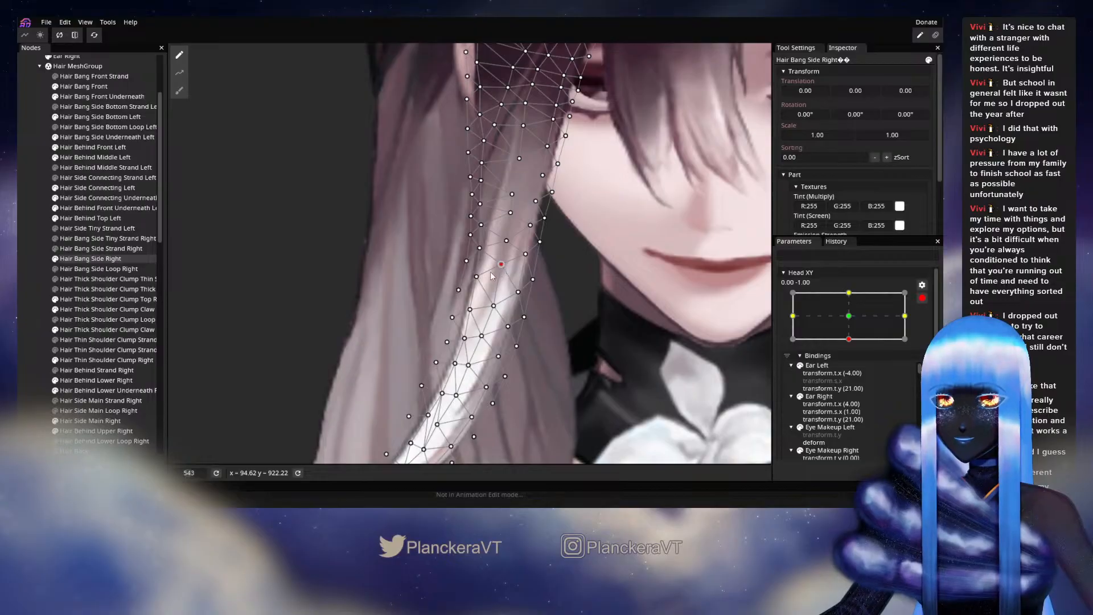
{"action": "left_click", "coordinate": [481, 225]}
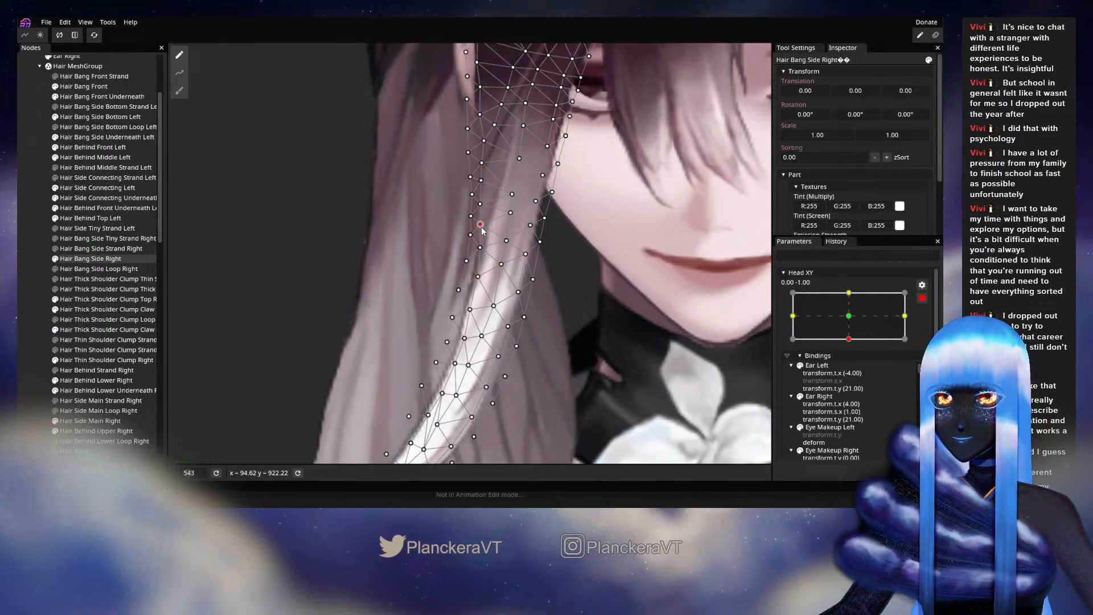
{"action": "left_click", "coordinate": [479, 205]}
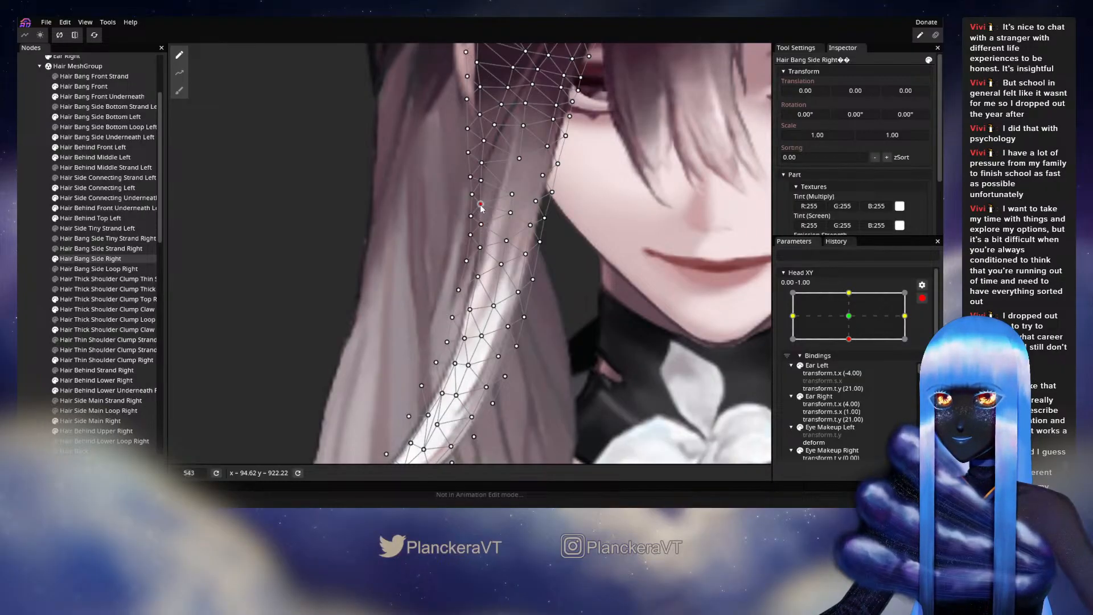
{"action": "scroll", "coordinate": [604, 285], "scroll_direction": "down", "scroll_amount": 3}
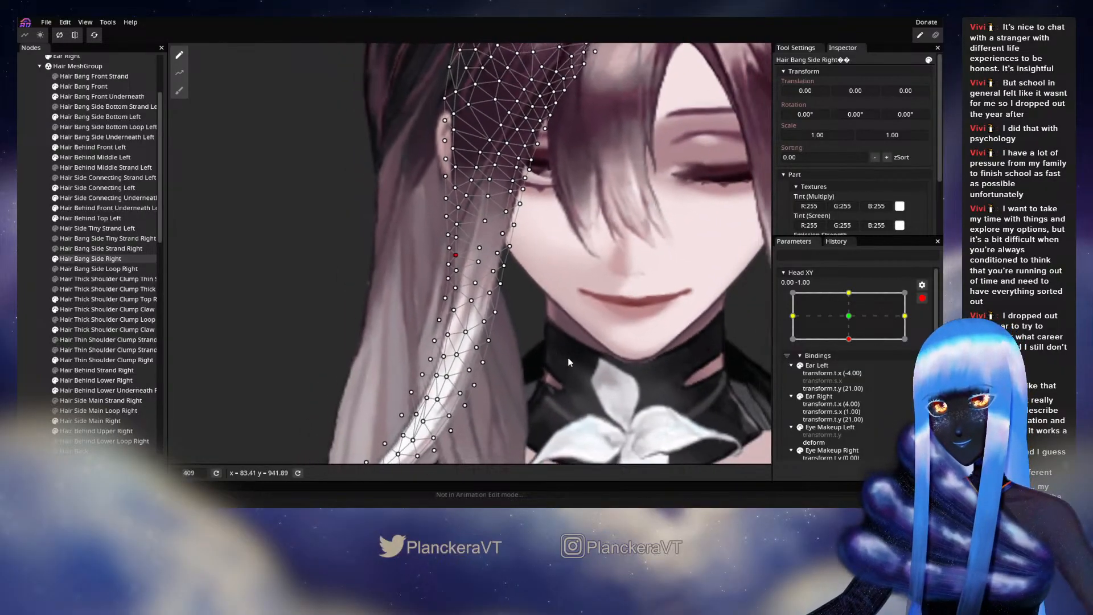
{"action": "scroll", "coordinate": [568, 360], "scroll_direction": "down", "scroll_amount": 4}
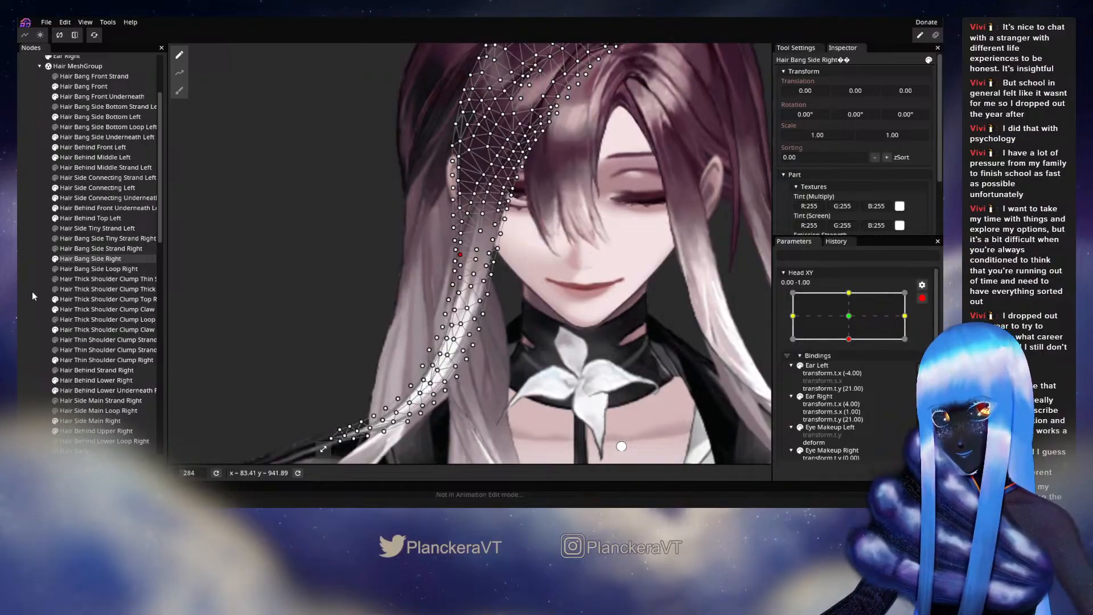
{"action": "left_click", "coordinate": [32, 293]}
{"action": "scroll", "coordinate": [546, 307], "scroll_direction": "down", "scroll_amount": 1}
{"action": "left_click_drag", "start_coordinate": [558, 319], "coordinate": [573, 303]}
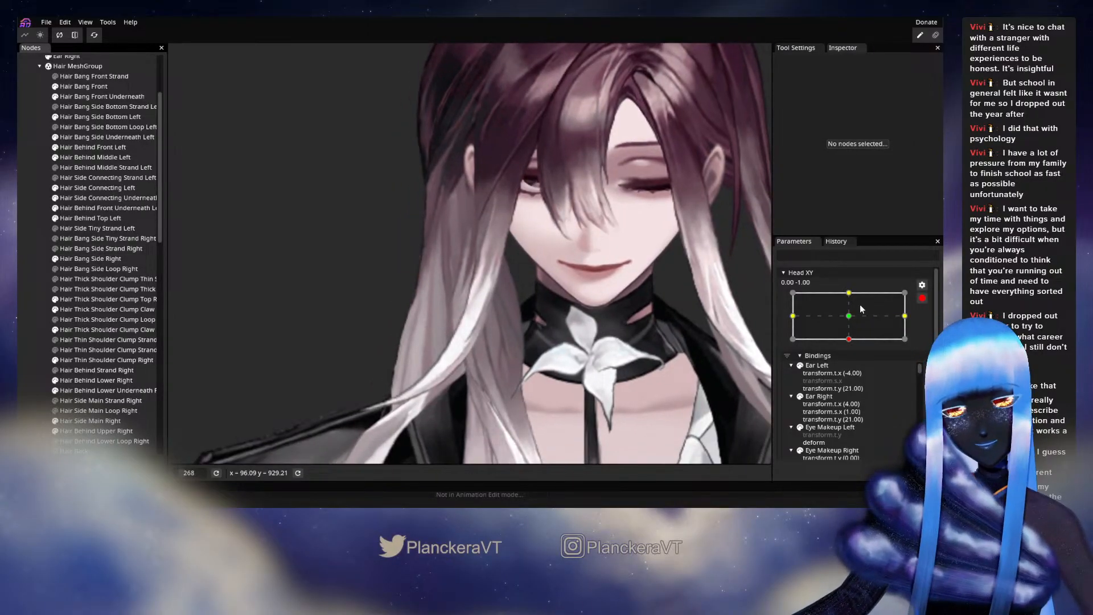
- Check the vertex adjustments by moving Head XY along the bottom, and resume editing the 0.00, -1.00 keypoint around the shoulder strands
{"action": "left_click", "coordinate": [921, 300]}
{"action": "mouse_move", "coordinate": [854, 372]}
{"action": "left_mouse_down"}
{"action": "mouse_move", "coordinate": [843, 370]}
{"action": "mouse_move", "coordinate": [858, 370]}
{"action": "mouse_move", "coordinate": [848, 370]}
{"action": "mouse_move", "coordinate": [849, 347]}
{"action": "mouse_move", "coordinate": [846, 370]}
{"action": "left_mouse_up"}
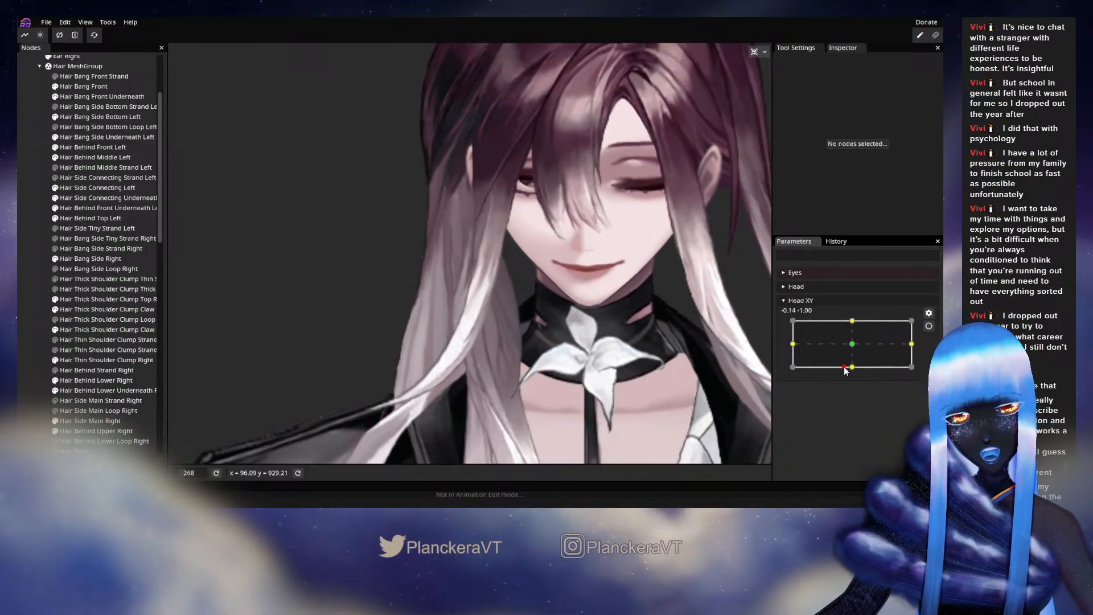
{"action": "left_click", "coordinate": [929, 327]}
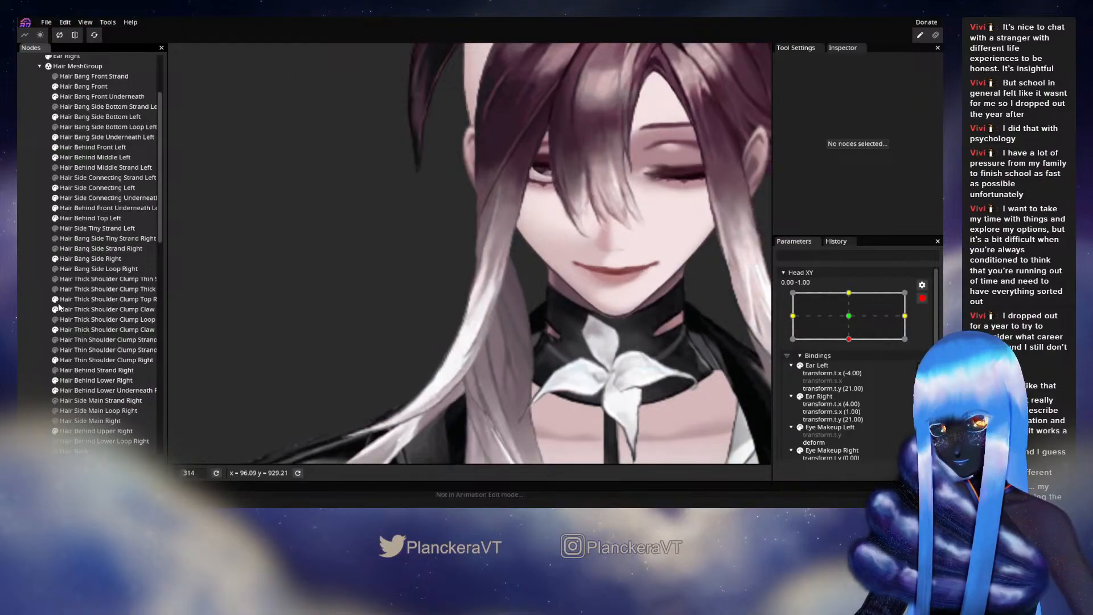
{"action": "left_click_drag", "start_coordinate": [412, 312], "coordinate": [410, 221]}
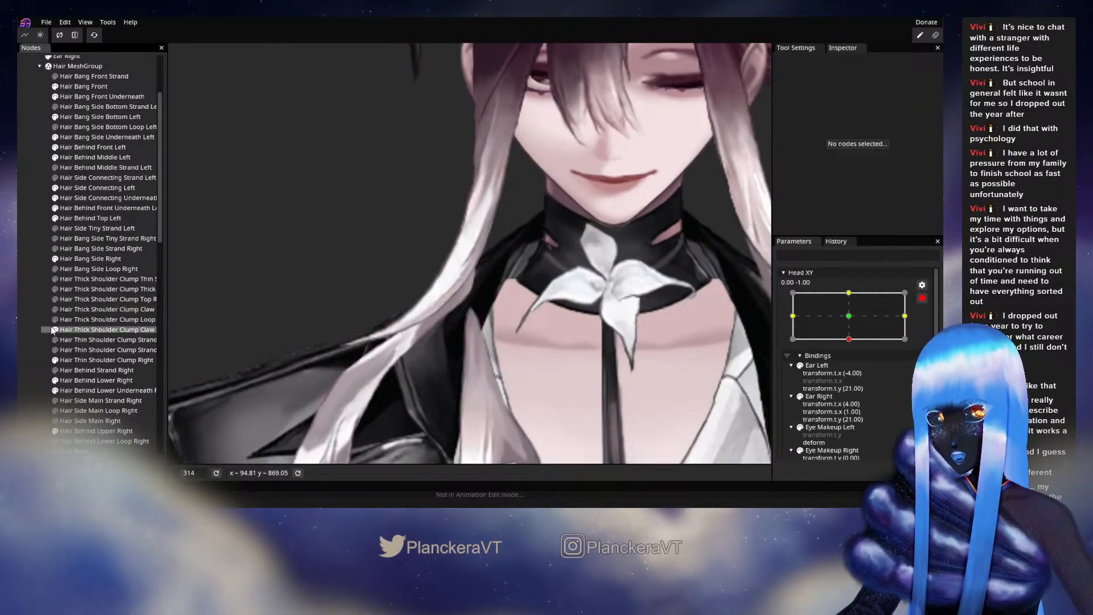
- Leave keypoint editing, preview the side bang by moving Head XY around 0.00, -1.00, and reopen that keypoint for editing
{"action": "left_click", "coordinate": [57, 358]}
{"action": "left_click_drag", "start_coordinate": [483, 278], "coordinate": [474, 342]}
{"action": "scroll", "coordinate": [530, 322], "scroll_direction": "up", "scroll_amount": 1}
{"action": "scroll", "coordinate": [566, 313], "scroll_direction": "down", "scroll_amount": 4}
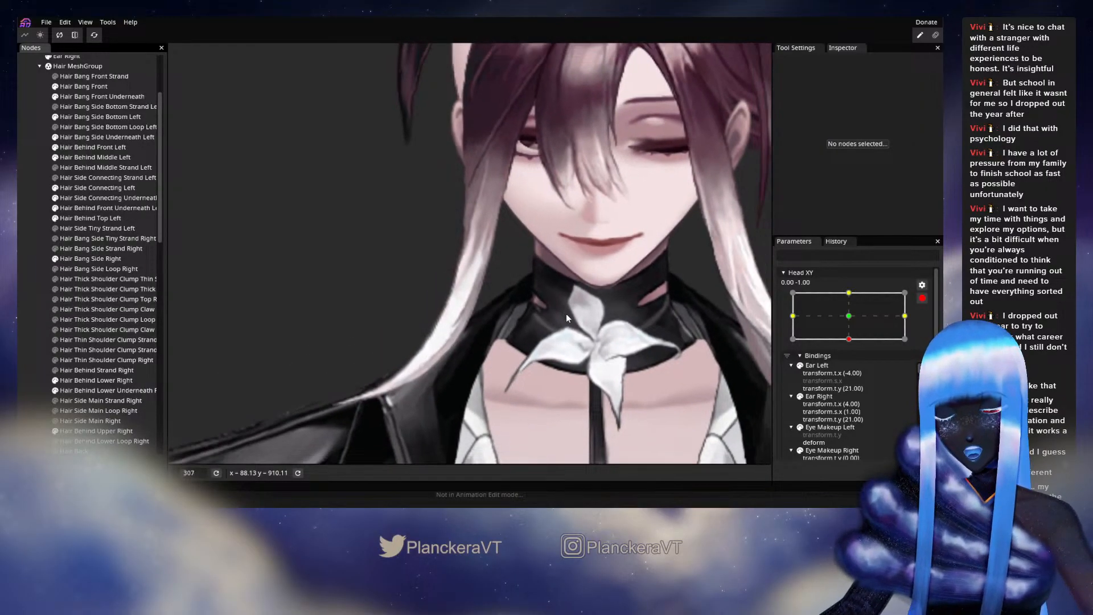
{"action": "left_click", "coordinate": [922, 297]}
{"action": "left_click", "coordinate": [851, 367]}
{"action": "mouse_move", "coordinate": [853, 371]}
{"action": "left_mouse_down"}
{"action": "mouse_move", "coordinate": [852, 322]}
{"action": "mouse_move", "coordinate": [853, 349]}
{"action": "left_mouse_up"}
{"action": "mouse_move", "coordinate": [851, 365]}
{"action": "left_mouse_down"}
{"action": "mouse_move", "coordinate": [852, 344]}
{"action": "mouse_move", "coordinate": [847, 371]}
{"action": "left_mouse_up"}
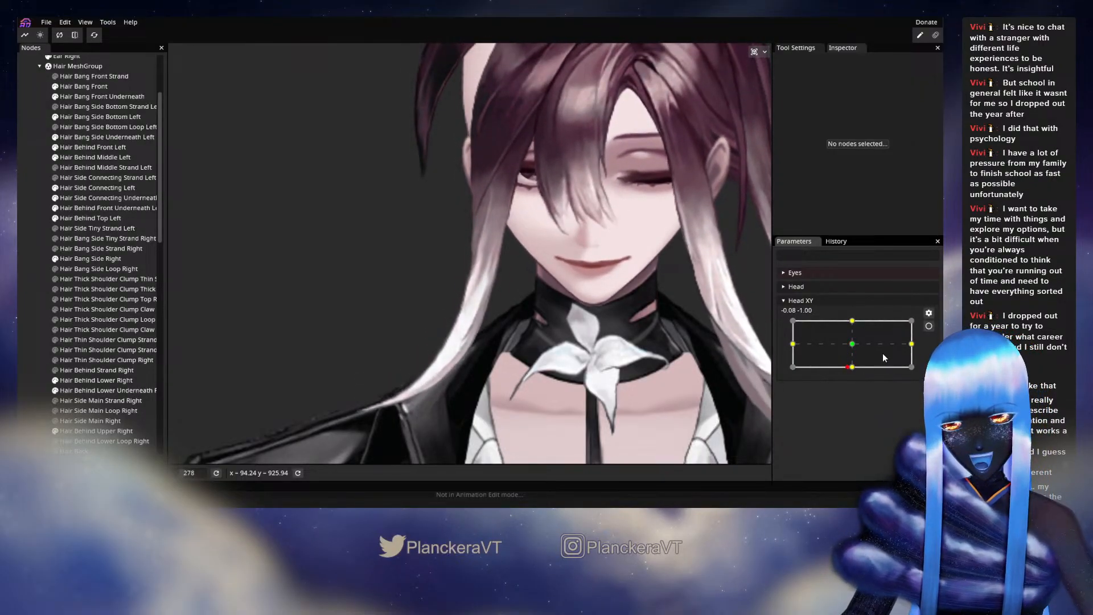
{"action": "left_click", "coordinate": [928, 326]}
{"action": "scroll", "coordinate": [498, 320], "scroll_direction": "up", "scroll_amount": 3}
{"action": "scroll", "coordinate": [499, 324], "scroll_direction": "up", "scroll_amount": 2}
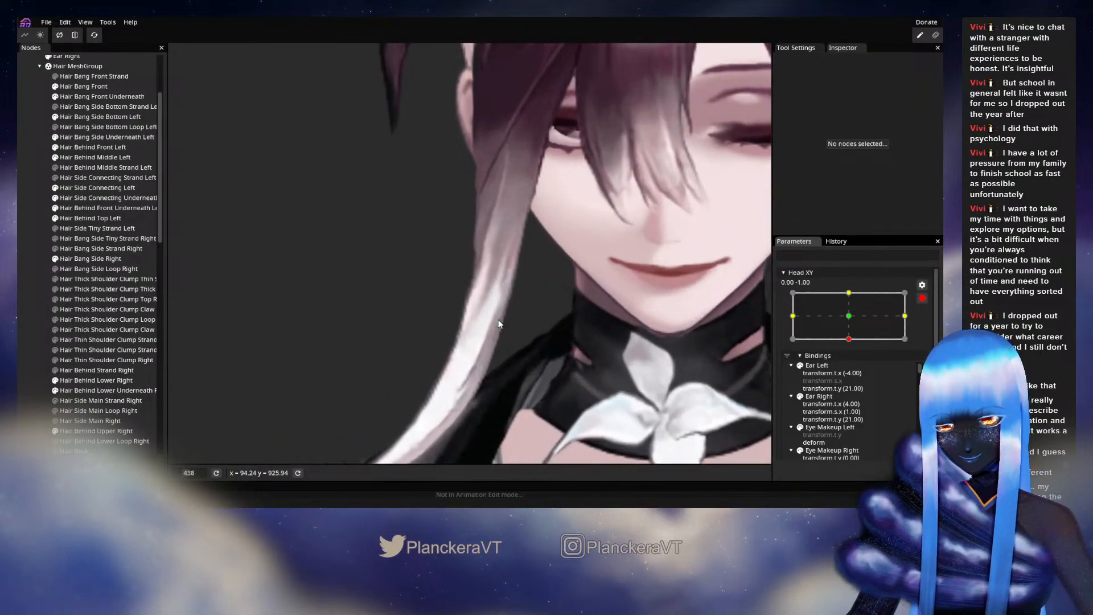
- Adjust an outer-edge vertex of Hair Bang Side Right at mouth height, and deselect the mesh to view the whole head
{"action": "left_click", "coordinate": [85, 260]}
{"action": "scroll", "coordinate": [477, 271], "scroll_direction": "up", "scroll_amount": 2}
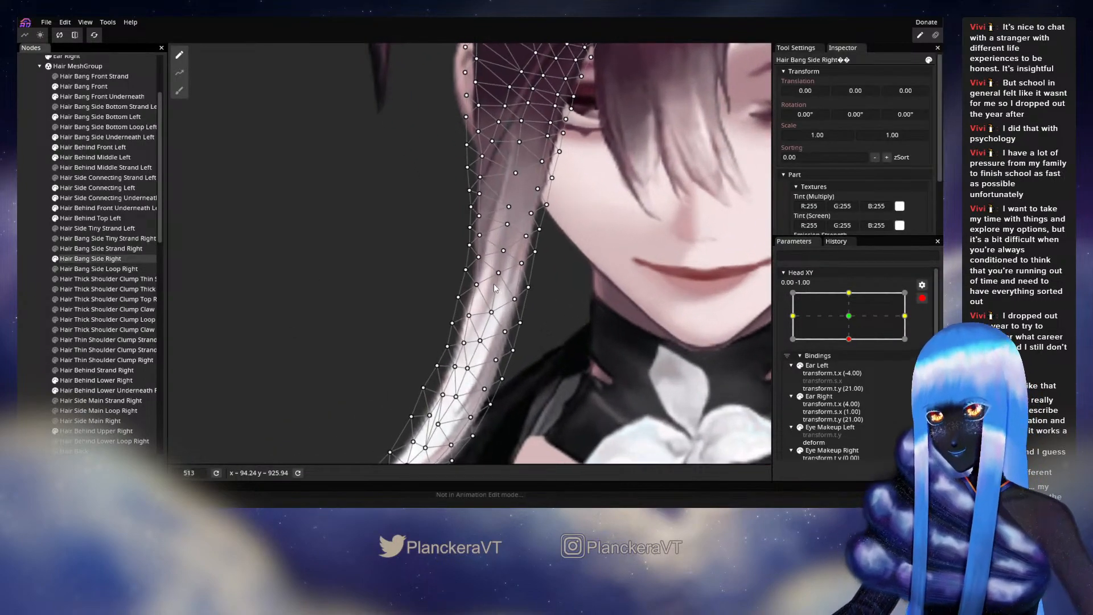
{"action": "left_click_drag", "start_coordinate": [478, 271], "coordinate": [476, 302]}
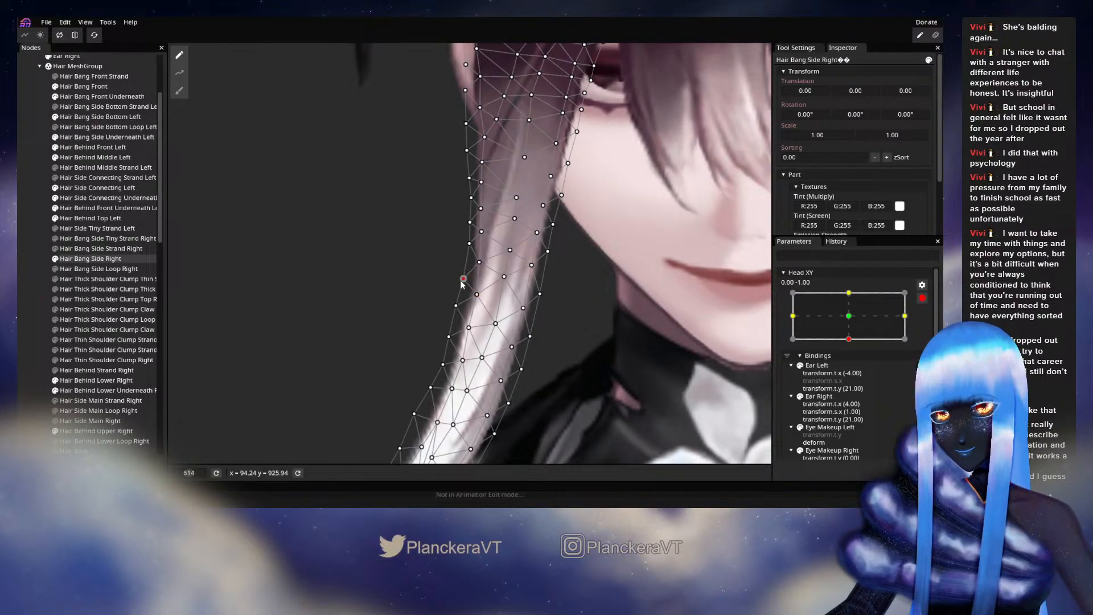
{"action": "scroll", "coordinate": [370, 329], "scroll_direction": "down", "scroll_amount": 6}
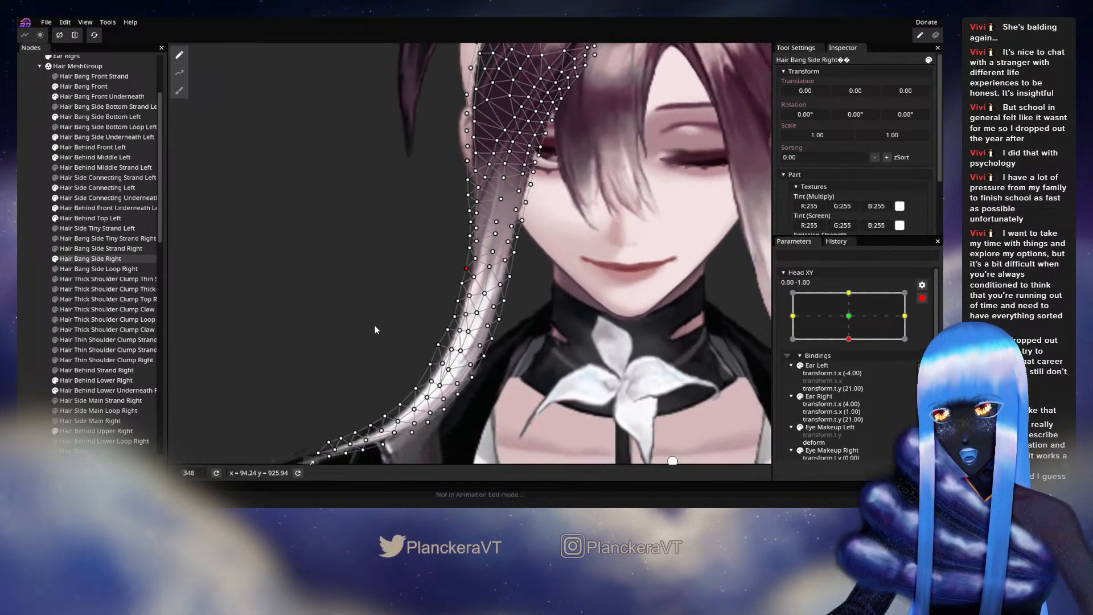
{"action": "scroll", "coordinate": [376, 328], "scroll_direction": "down", "scroll_amount": 3}
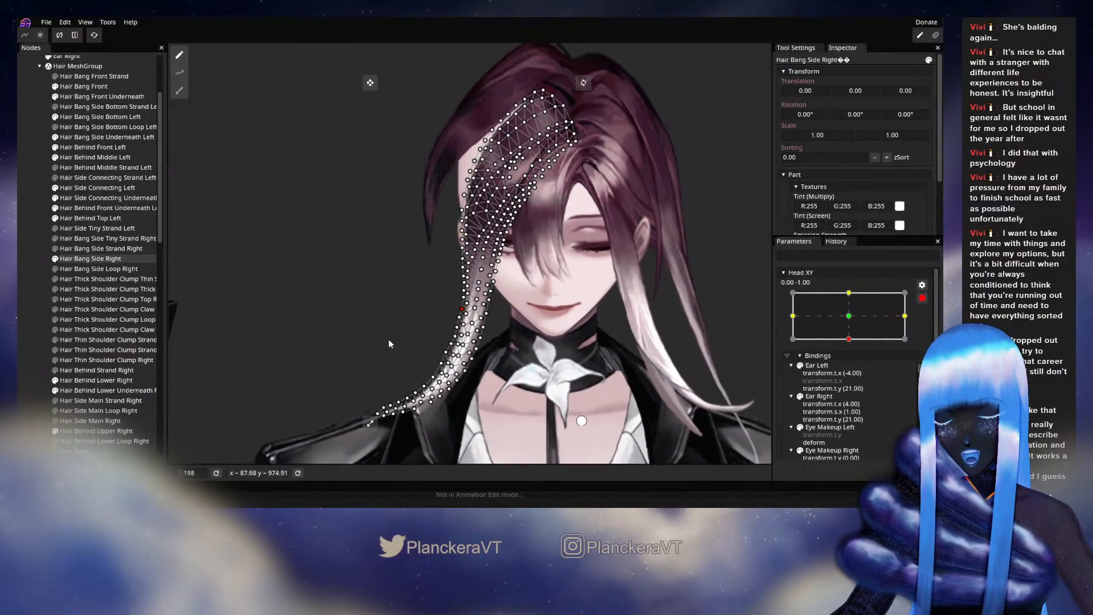
{"action": "left_click", "coordinate": [219, 323]}
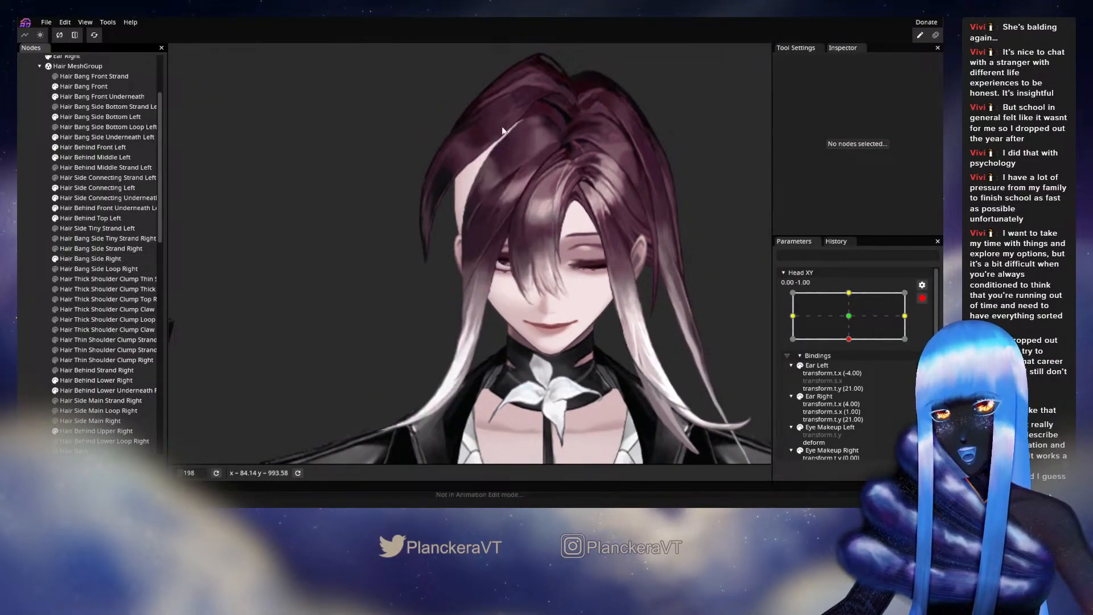
- Reselect Hair Bang Side Right and shift interior vertices upward in the section between the eye and the mouth
{"action": "scroll", "coordinate": [502, 386], "scroll_direction": "up", "scroll_amount": 5}
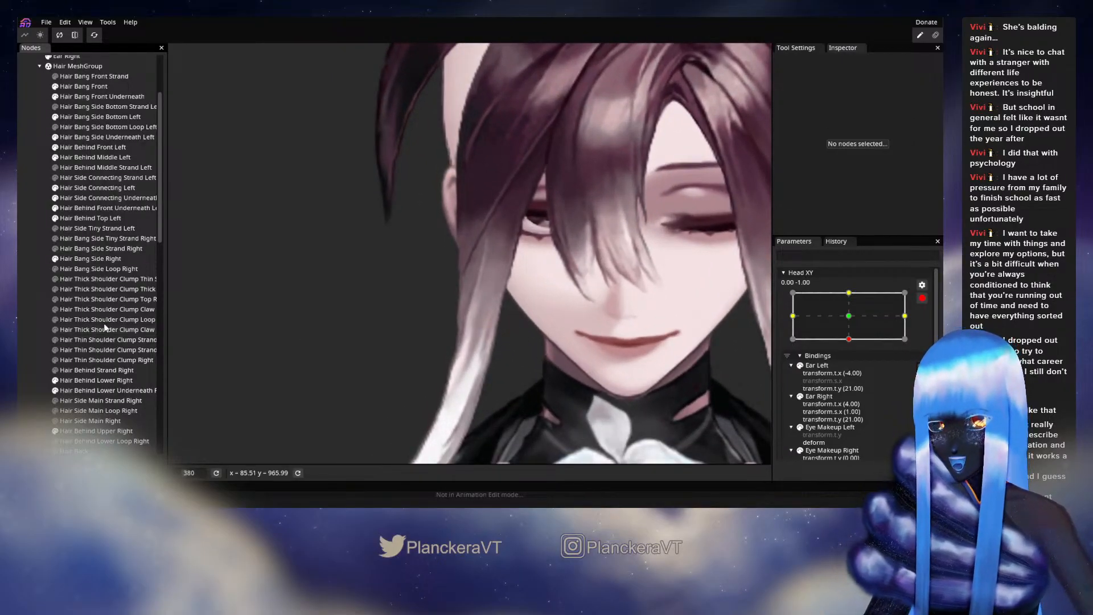
{"action": "left_click", "coordinate": [91, 259]}
{"action": "scroll", "coordinate": [584, 358], "scroll_direction": "up", "scroll_amount": 2}
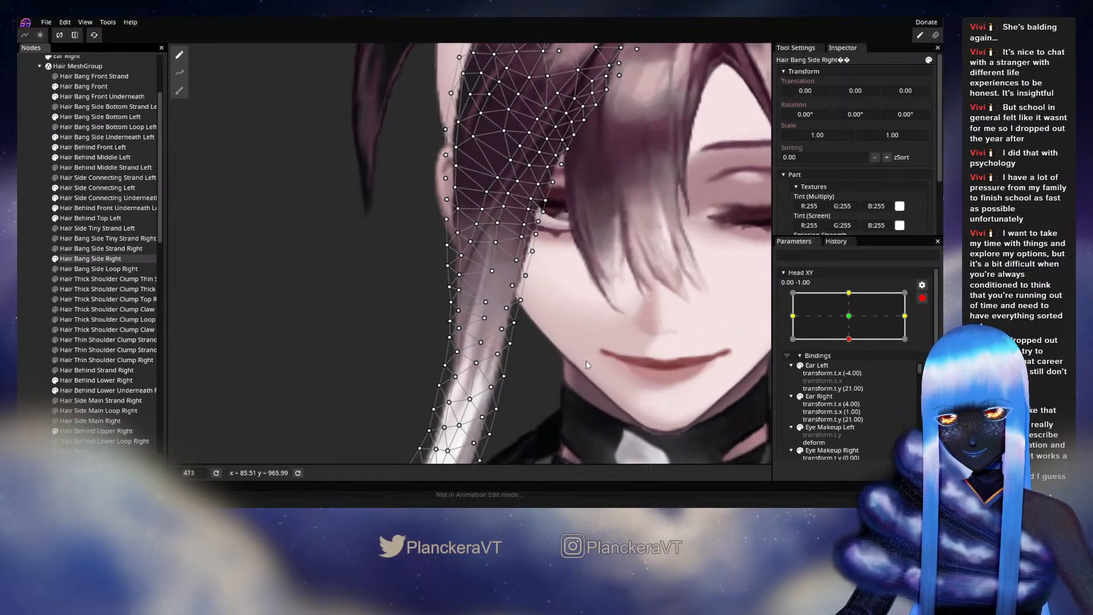
{"action": "scroll", "coordinate": [504, 328], "scroll_direction": "up", "scroll_amount": 1}
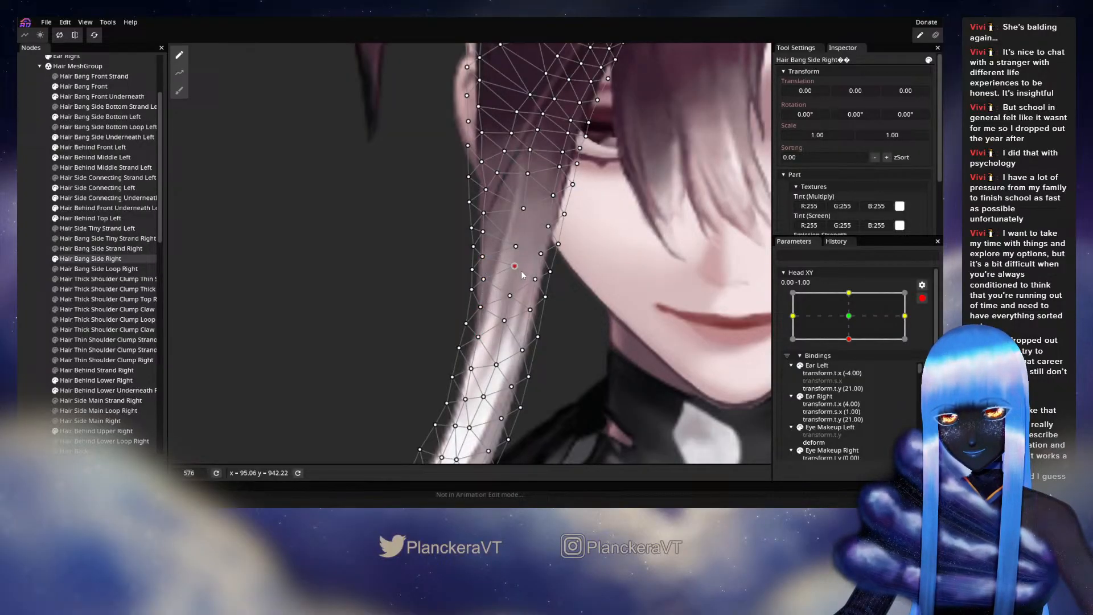
{"action": "left_click_drag", "start_coordinate": [515, 268], "coordinate": [516, 254]}
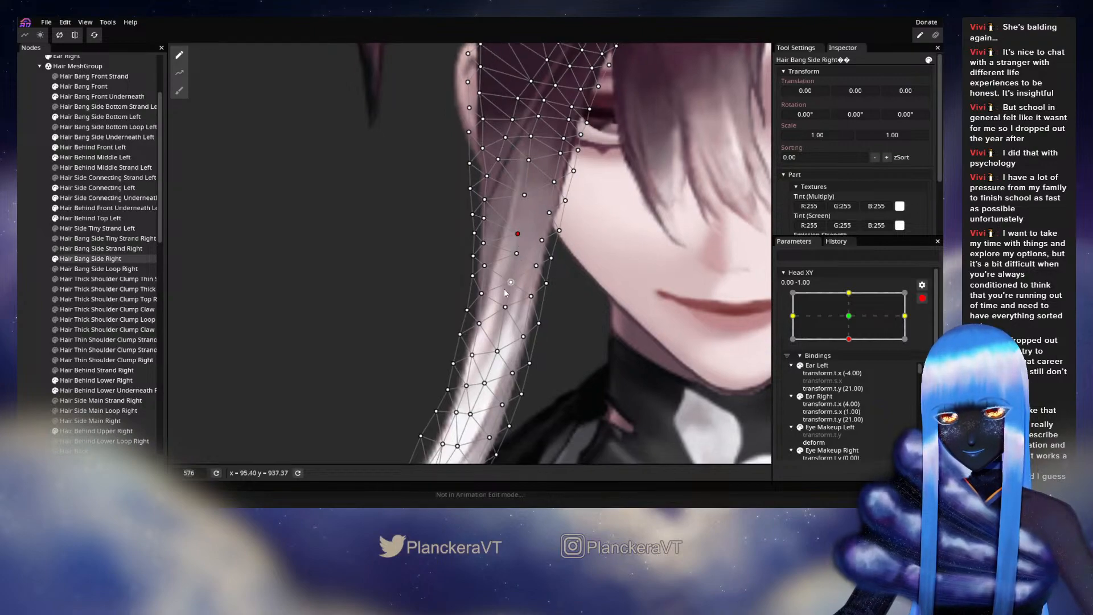
{"action": "left_click_drag", "start_coordinate": [498, 317], "coordinate": [517, 255]}
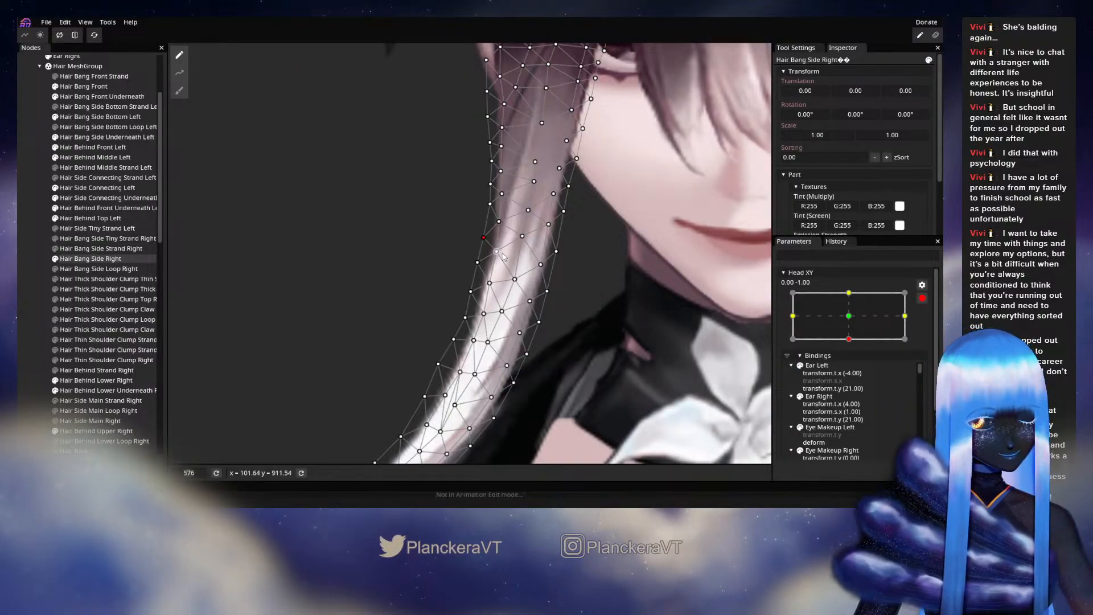
- Nudge the outer-edge and neighbouring interior vertices of Hair Bang Side Right at chin and collar height, and deselect the mesh
{"action": "left_click_drag", "start_coordinate": [497, 251], "coordinate": [517, 290]}
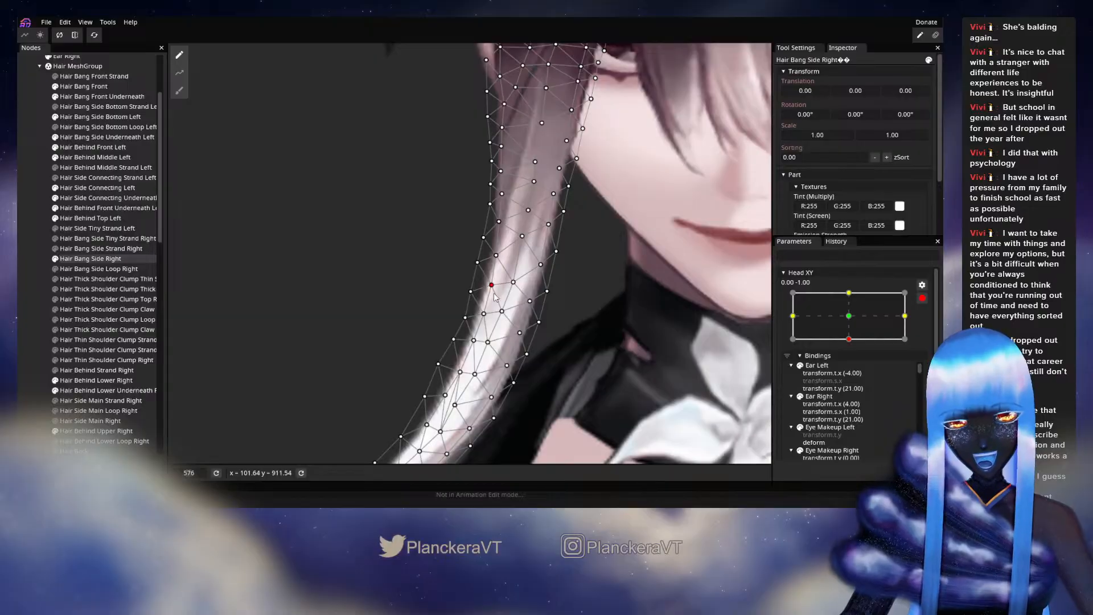
{"action": "left_click_drag", "start_coordinate": [494, 295], "coordinate": [495, 297]}
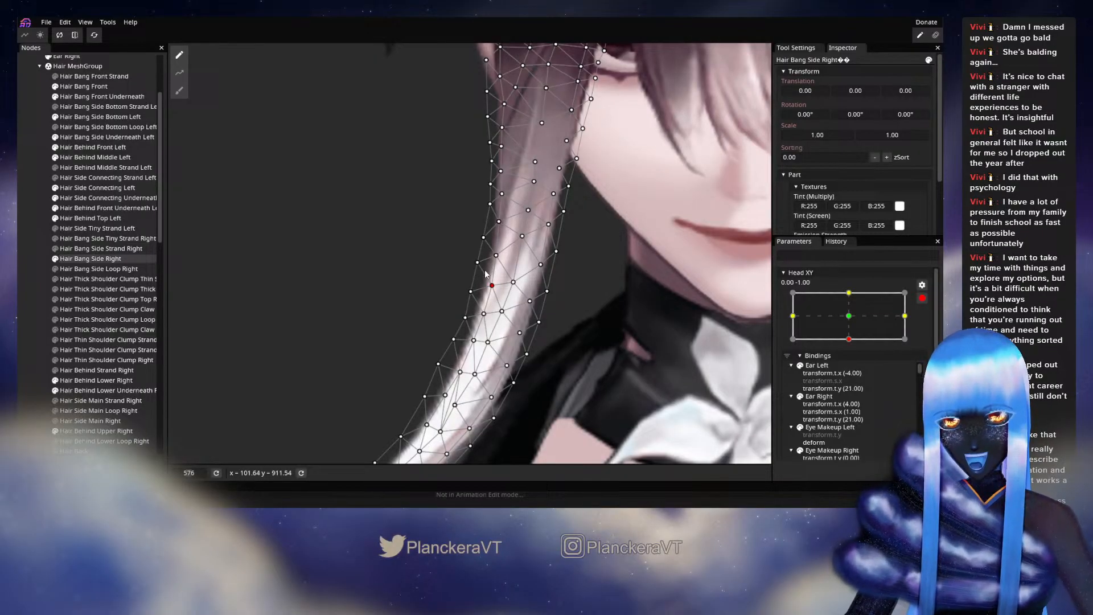
{"action": "left_click", "coordinate": [501, 311]}
{"action": "left_click_drag", "start_coordinate": [500, 316], "coordinate": [502, 320]}
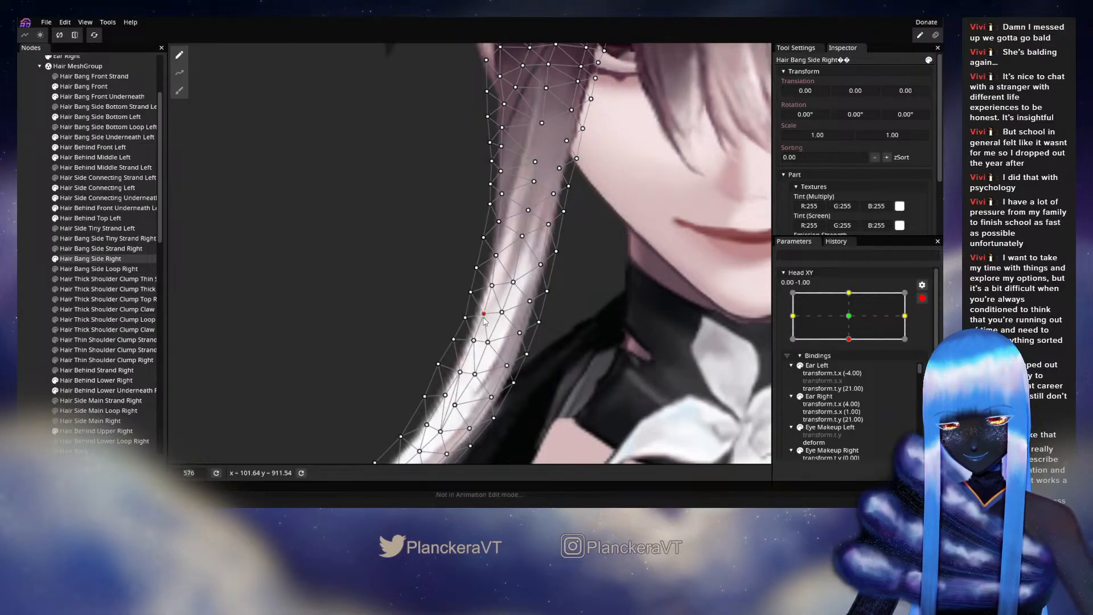
{"action": "left_click", "coordinate": [558, 356]}
- Stop editing the keypoint, test the side bang's motion with small Head XY movements near 0.00, -1.00, and resume editing there
{"action": "scroll", "coordinate": [559, 356], "scroll_direction": "down", "scroll_amount": 4}
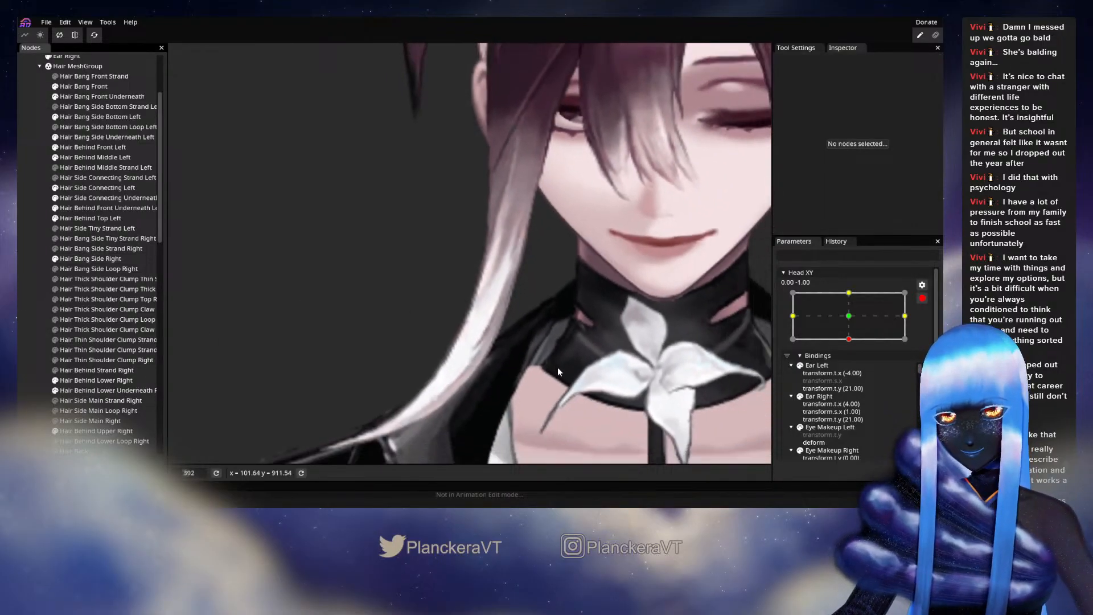
{"action": "scroll", "coordinate": [557, 366], "scroll_direction": "down", "scroll_amount": 5}
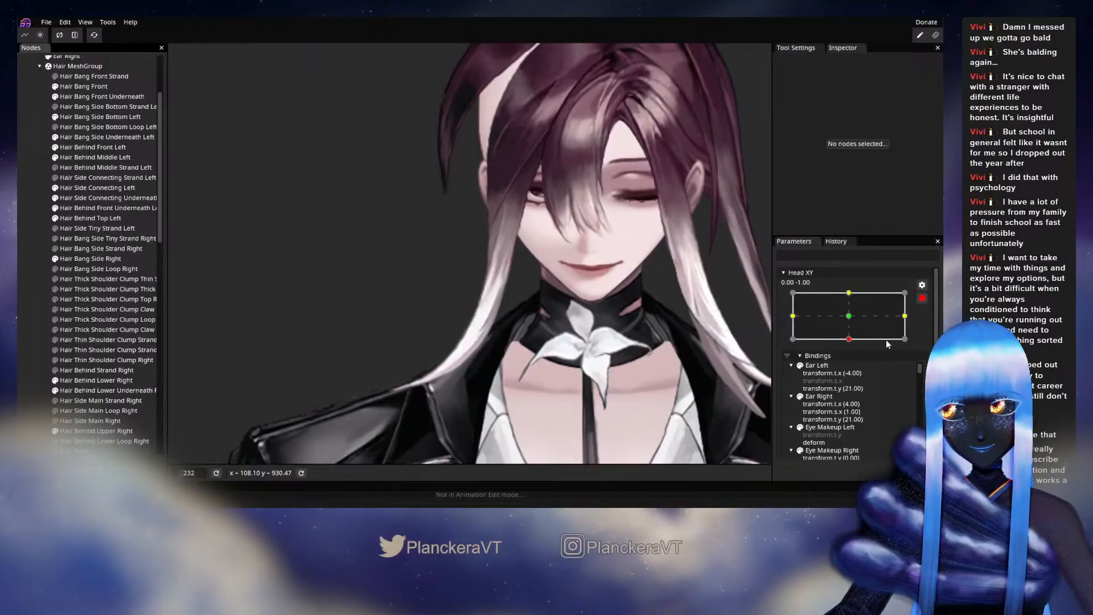
{"action": "left_click", "coordinate": [922, 297]}
{"action": "mouse_move", "coordinate": [852, 371]}
{"action": "left_mouse_down"}
{"action": "mouse_move", "coordinate": [854, 344]}
{"action": "mouse_move", "coordinate": [851, 373]}
{"action": "left_mouse_up"}
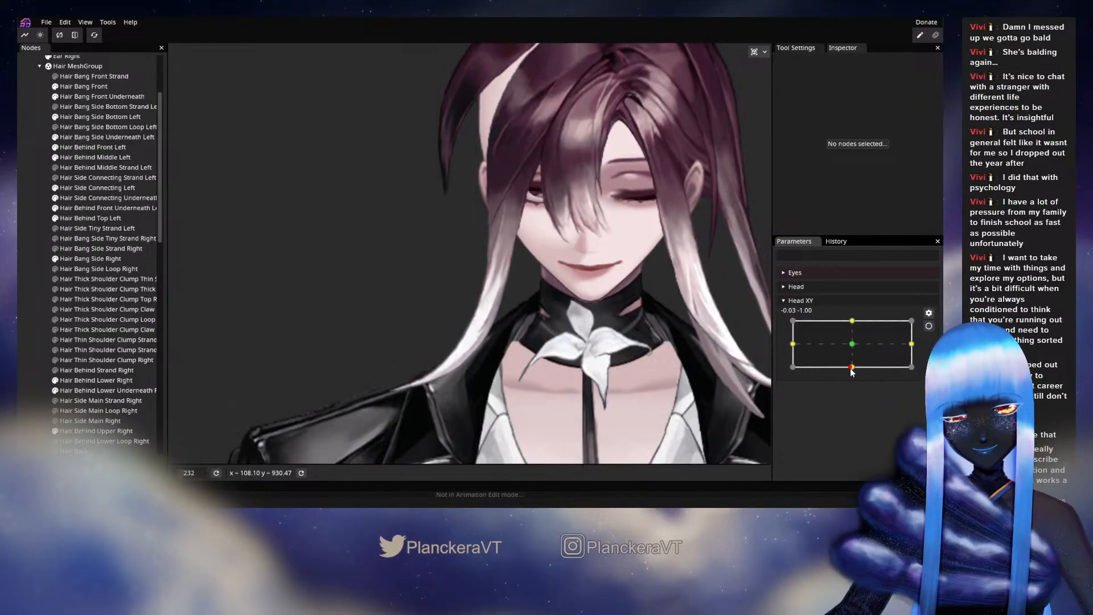
{"action": "left_click", "coordinate": [928, 325]}
- Select Hair Bang Side Right and fine-tune its outer and central vertices along the stretch from the mouth to the collar
{"action": "scroll", "coordinate": [555, 301], "scroll_direction": "up", "scroll_amount": 6}
{"action": "scroll", "coordinate": [556, 300], "scroll_direction": "up", "scroll_amount": 4}
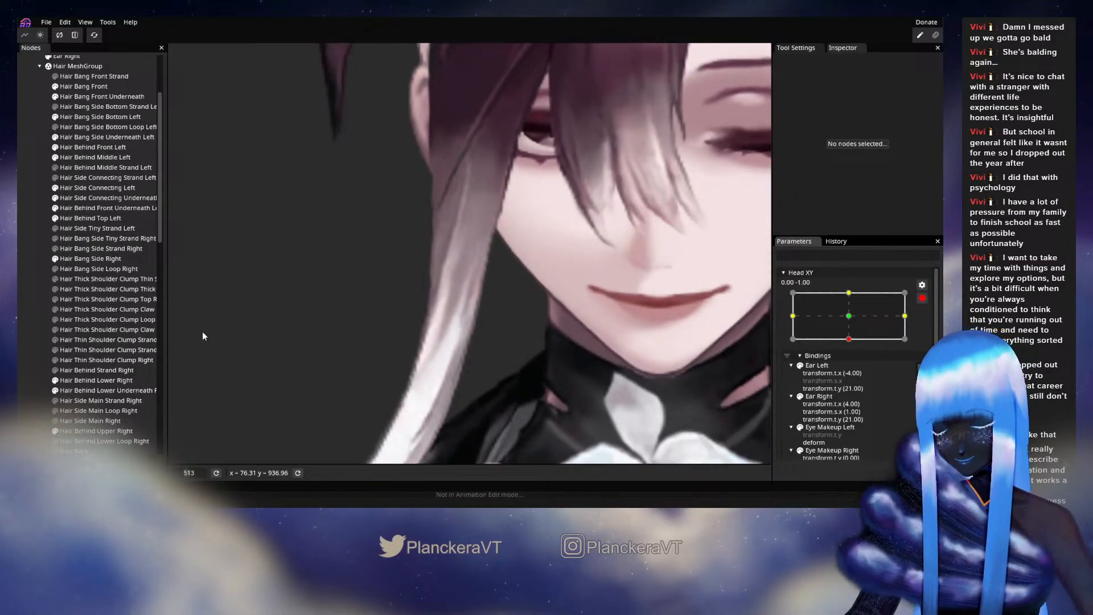
{"action": "left_click", "coordinate": [83, 377]}
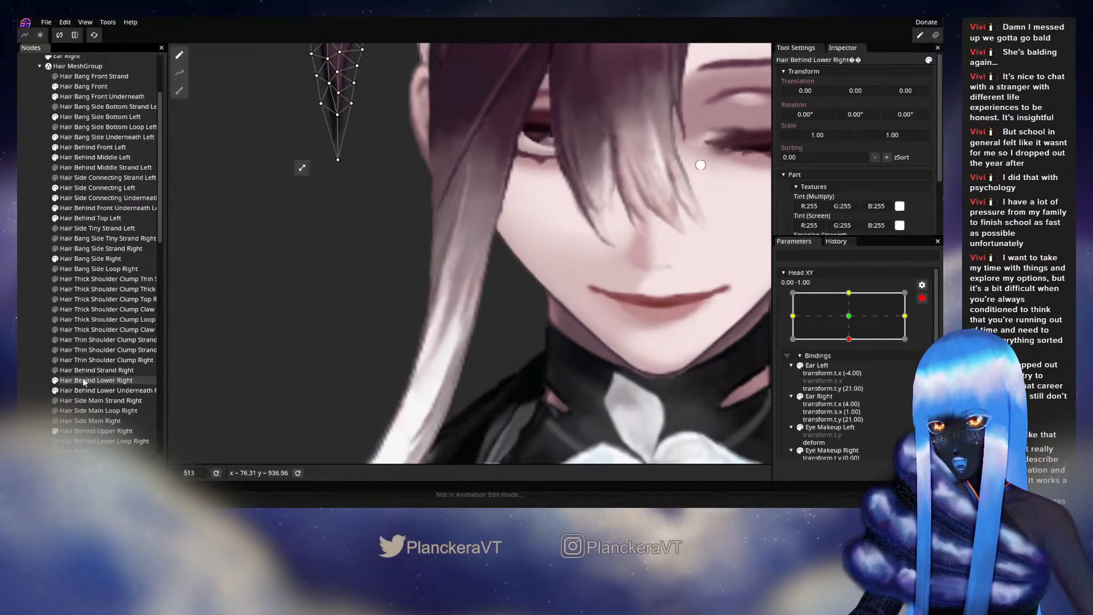
{"action": "left_click", "coordinate": [90, 259]}
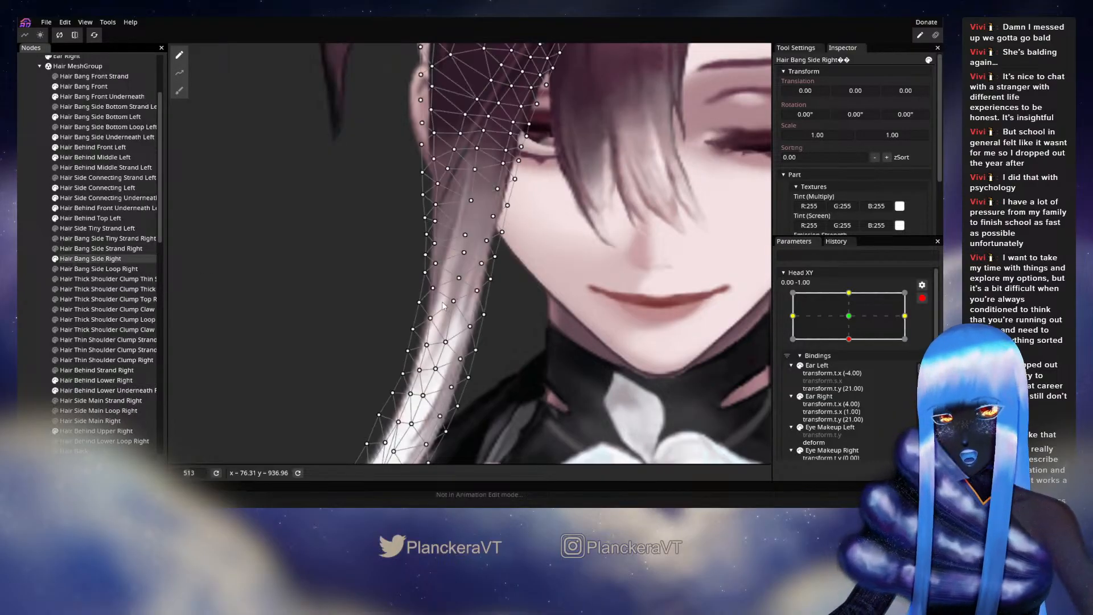
{"action": "scroll", "coordinate": [449, 262], "scroll_direction": "up", "scroll_amount": 2}
{"action": "left_click", "coordinate": [449, 259]}
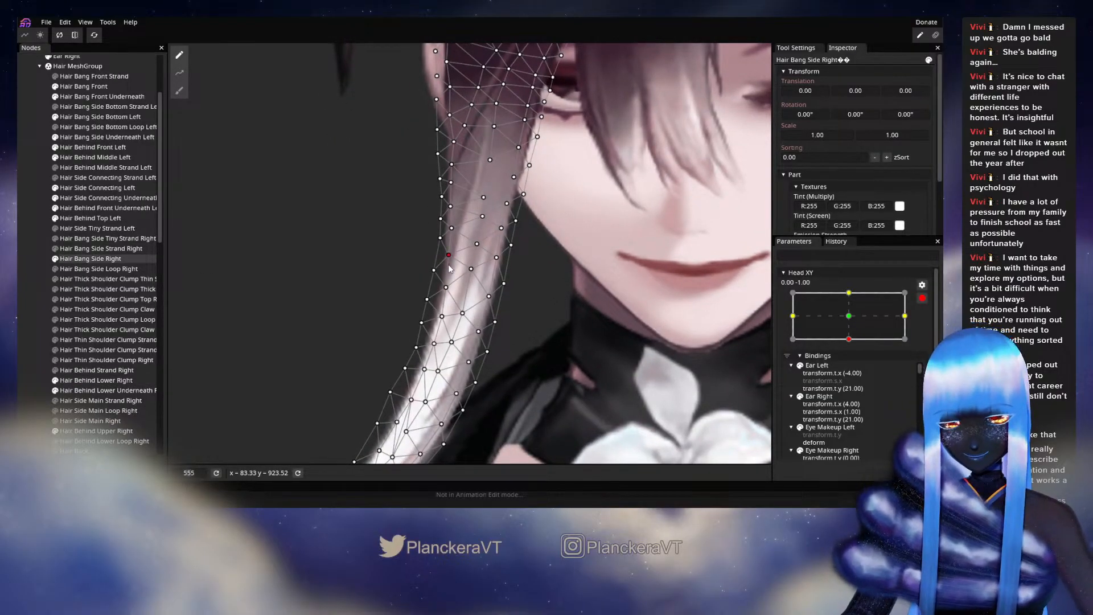
{"action": "left_click", "coordinate": [470, 272]}
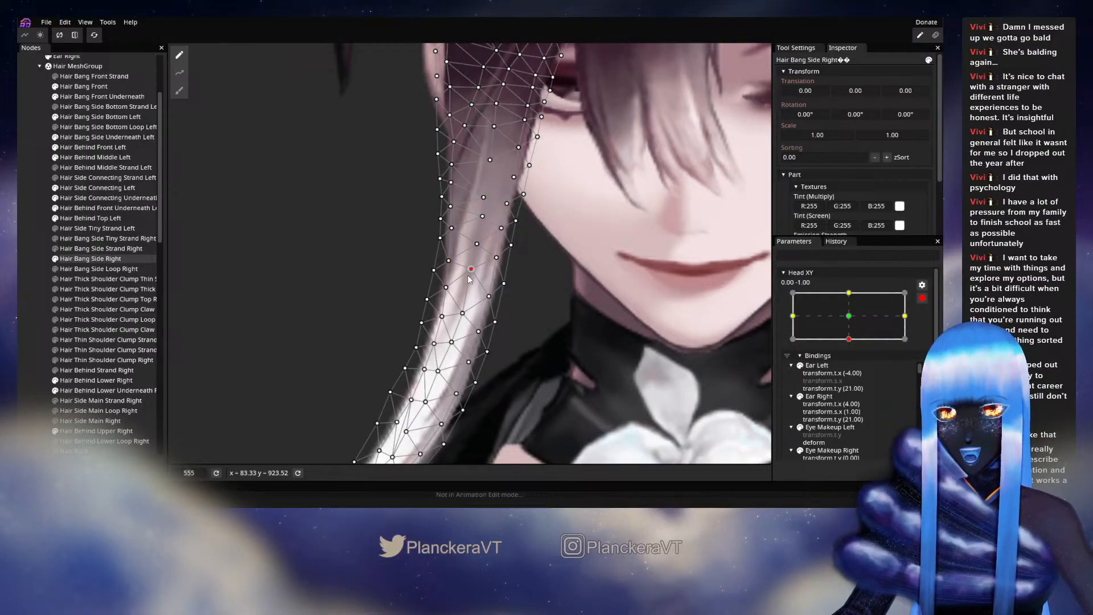
{"action": "left_click", "coordinate": [450, 228]}
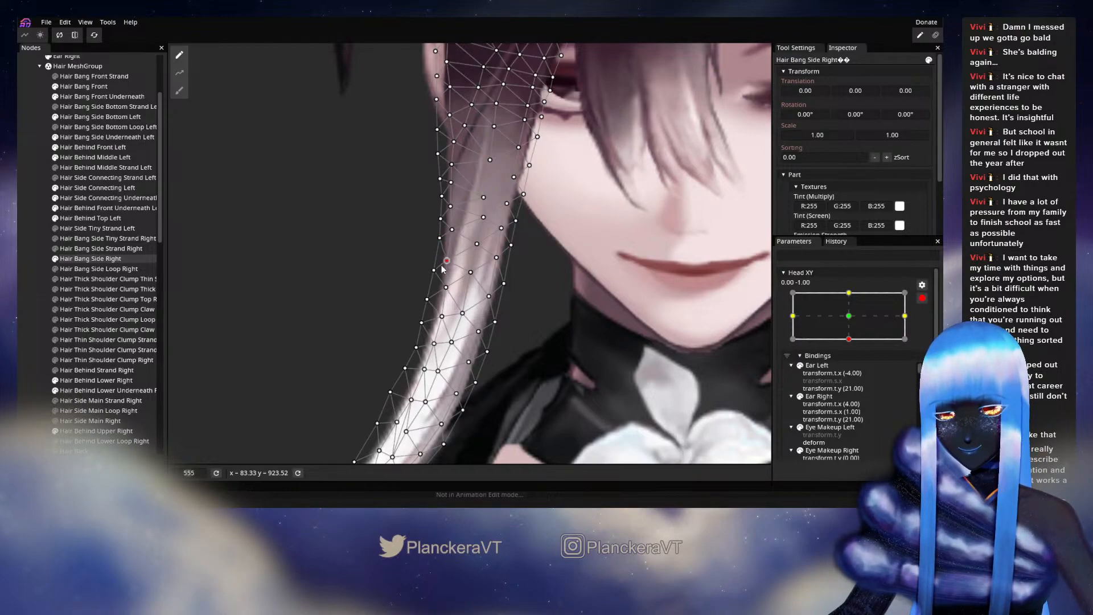
{"action": "left_click", "coordinate": [442, 316]}
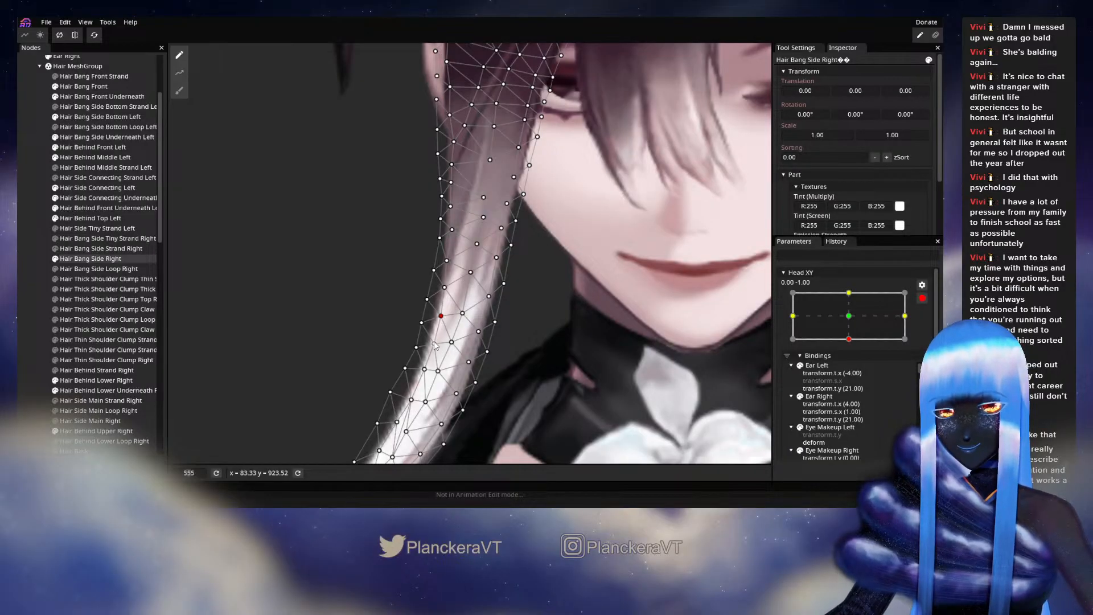
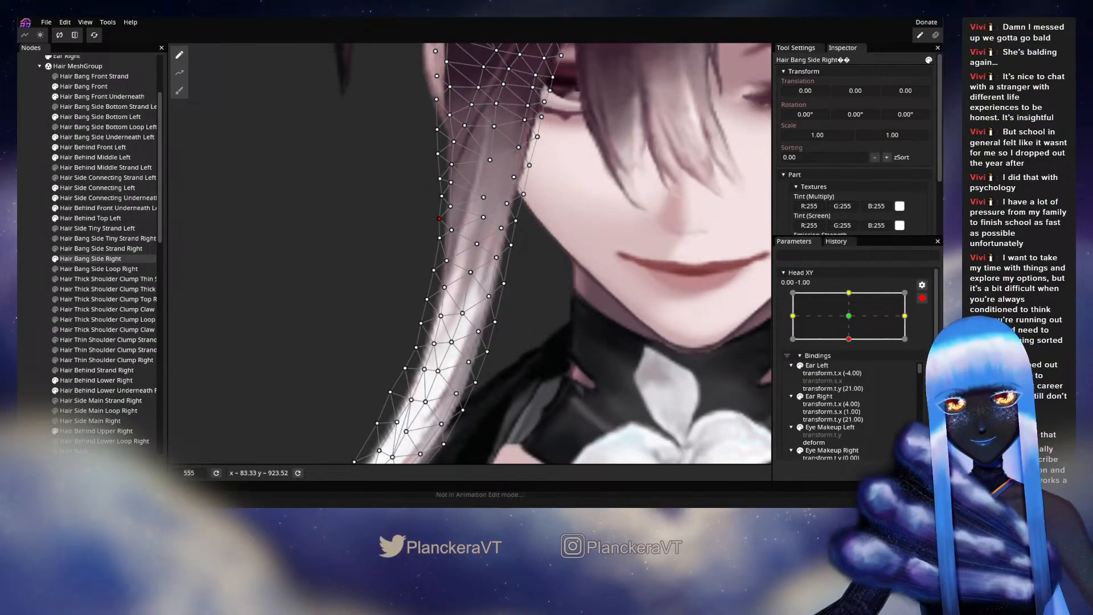
- Refine the outer-edge vertices of Hair Bang Side Right just below the ear, and deselect the mesh
{"action": "left_click", "coordinate": [438, 239]}
{"action": "left_click_drag", "start_coordinate": [450, 207], "coordinate": [444, 254]}
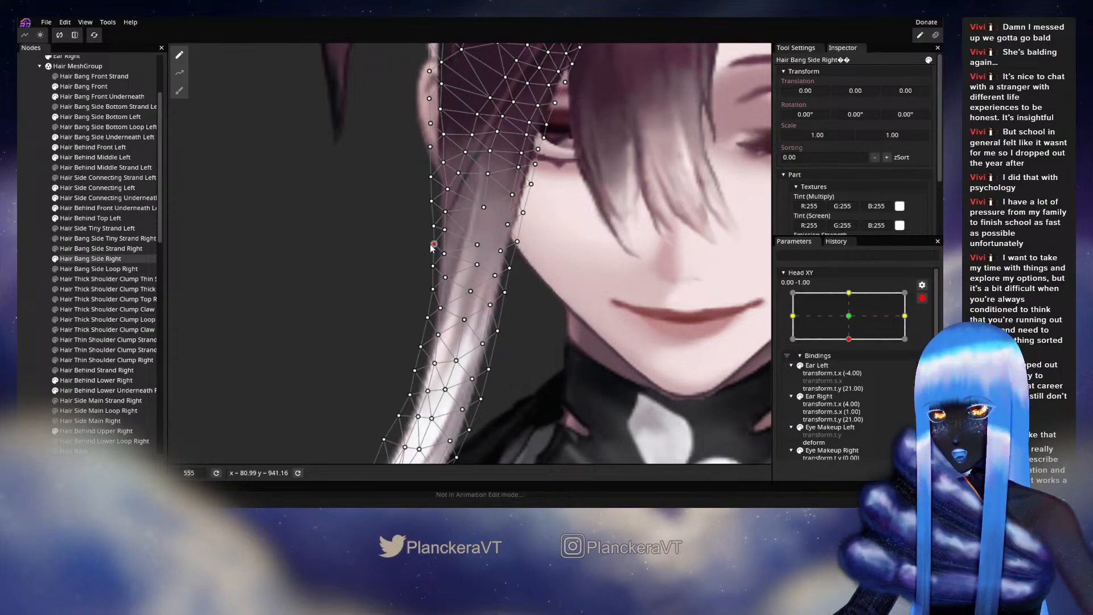
{"action": "left_click", "coordinate": [18, 288]}
- Check the refined bang outline by moving Head XY slightly to both sides of 0.00, -1.00, and reopen the keypoint for editing
{"action": "scroll", "coordinate": [569, 337], "scroll_direction": "down", "scroll_amount": 3}
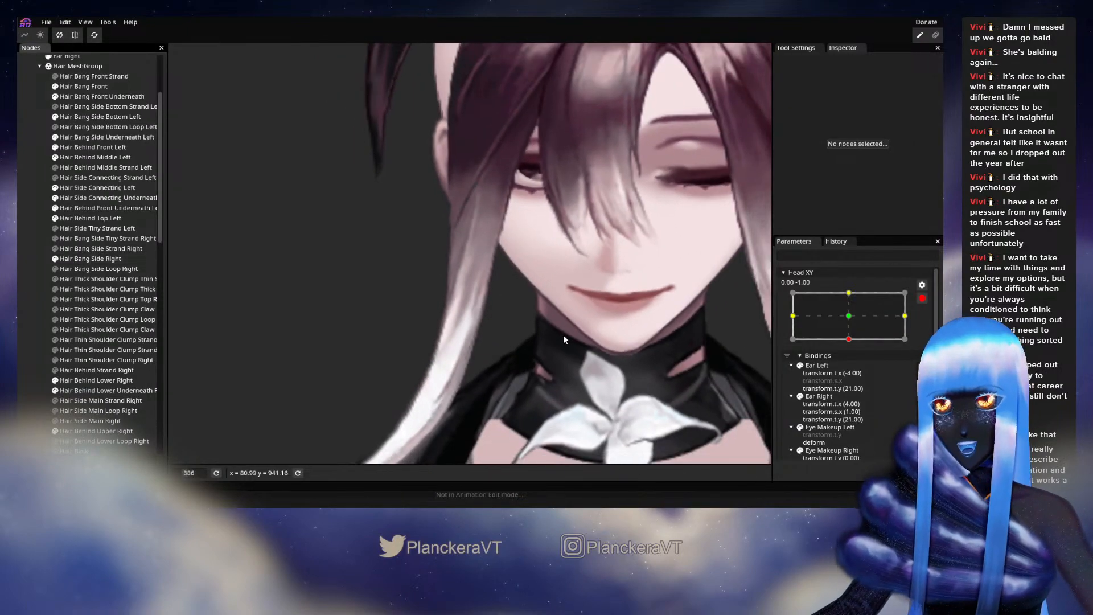
{"action": "scroll", "coordinate": [563, 334], "scroll_direction": "down", "scroll_amount": 2}
{"action": "left_click", "coordinate": [921, 297]}
{"action": "mouse_move", "coordinate": [849, 373]}
{"action": "left_mouse_down"}
{"action": "mouse_move", "coordinate": [851, 344]}
{"action": "mouse_move", "coordinate": [847, 368]}
{"action": "left_mouse_up"}
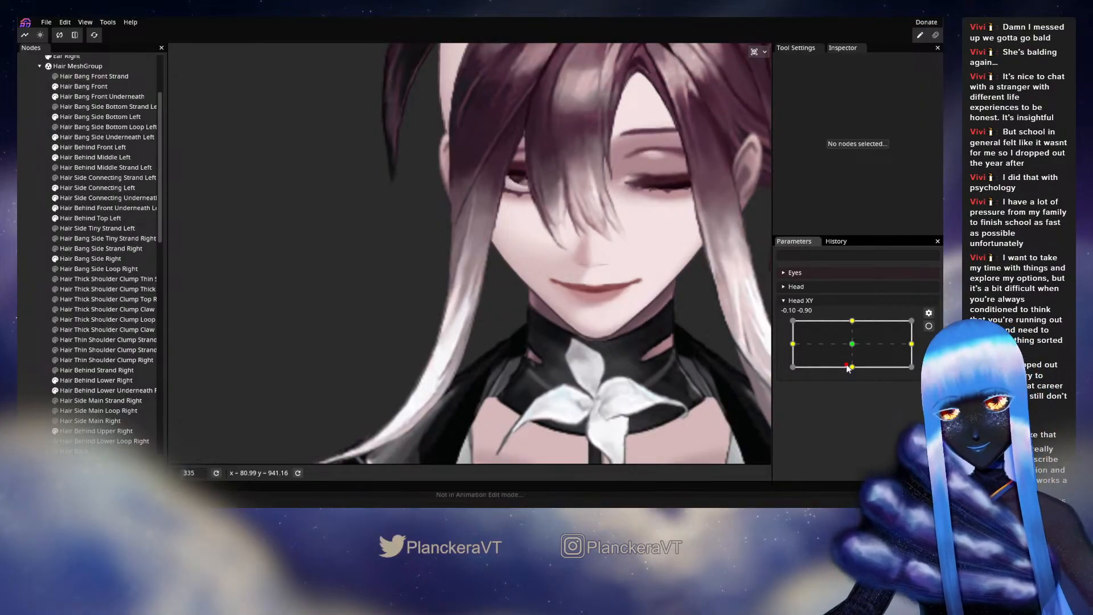
{"action": "mouse_move", "coordinate": [848, 367]}
{"action": "left_mouse_down"}
{"action": "mouse_move", "coordinate": [853, 350]}
{"action": "mouse_move", "coordinate": [854, 372]}
{"action": "left_mouse_up"}
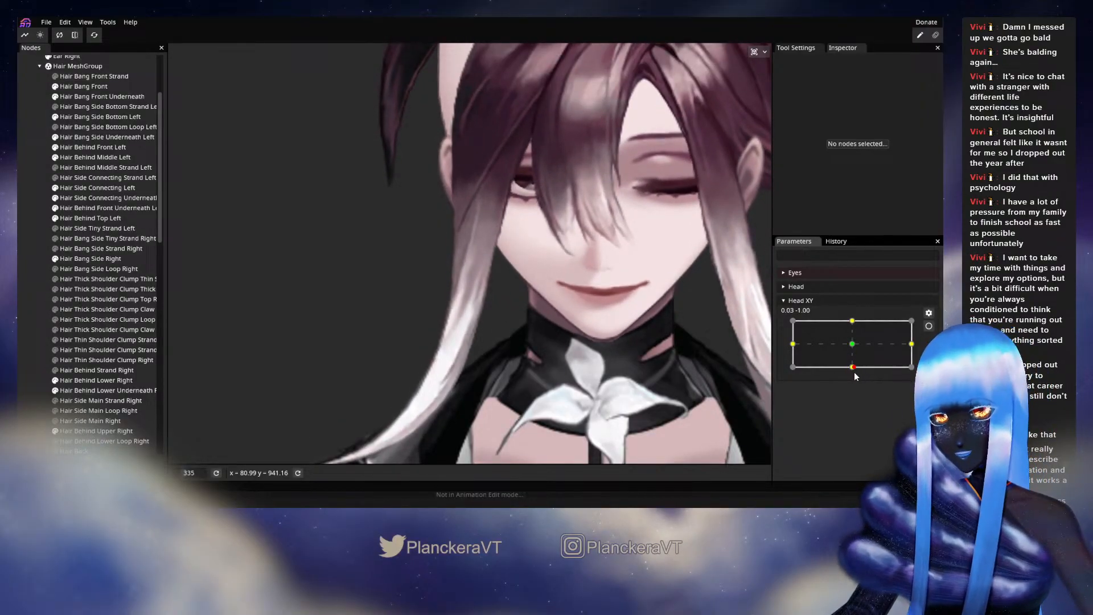
{"action": "left_click", "coordinate": [927, 327]}
- Select Hair Bang Side Right, nudge its outer and central vertices between the mouth and the collar, and deselect the mesh
{"action": "scroll", "coordinate": [430, 368], "scroll_direction": "up", "scroll_amount": 5}
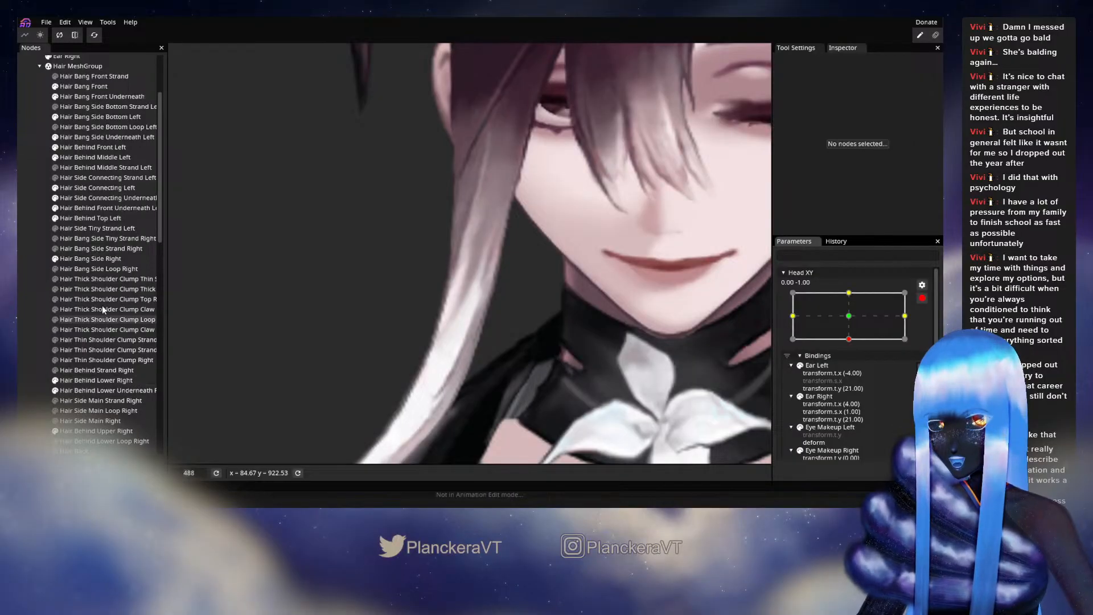
{"action": "left_click", "coordinate": [91, 259]}
{"action": "scroll", "coordinate": [488, 276], "scroll_direction": "up", "scroll_amount": 2}
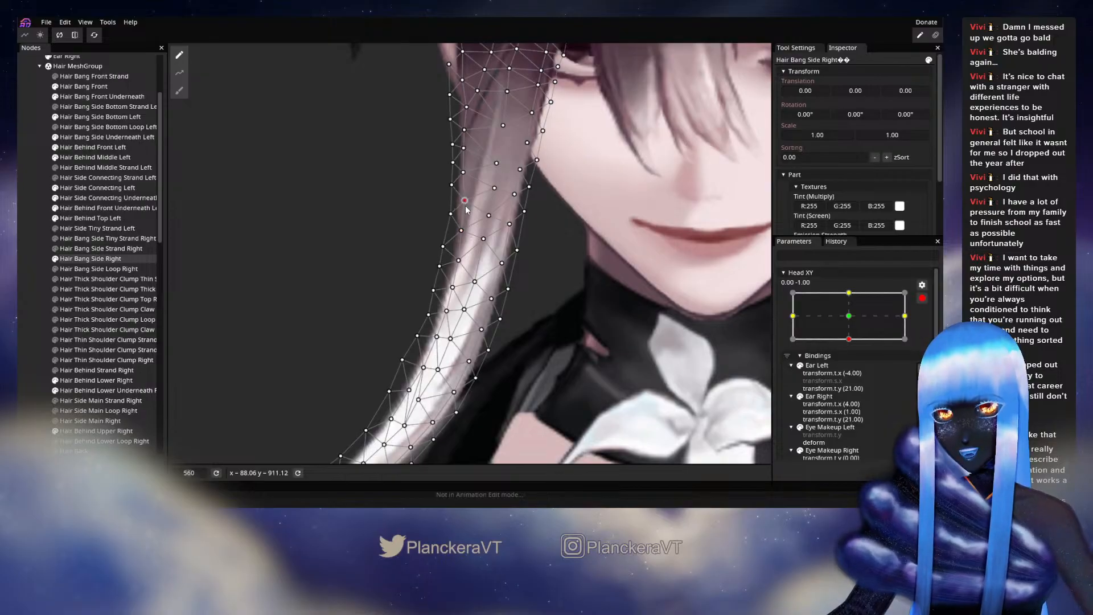
{"action": "left_click_drag", "start_coordinate": [579, 305], "coordinate": [598, 272]}
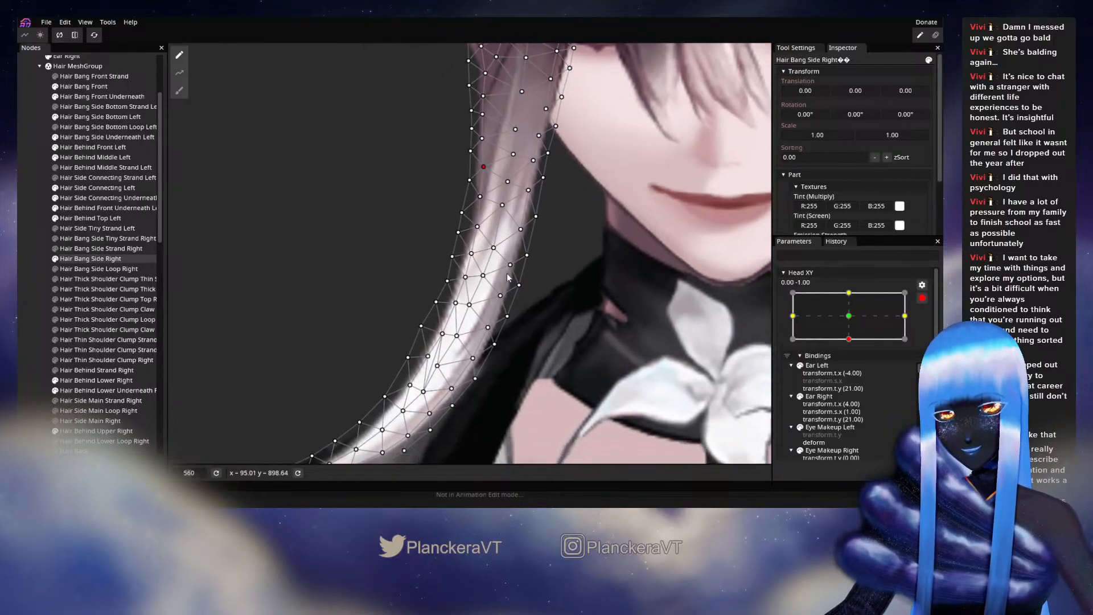
{"action": "left_click_drag", "start_coordinate": [460, 237], "coordinate": [459, 241]}
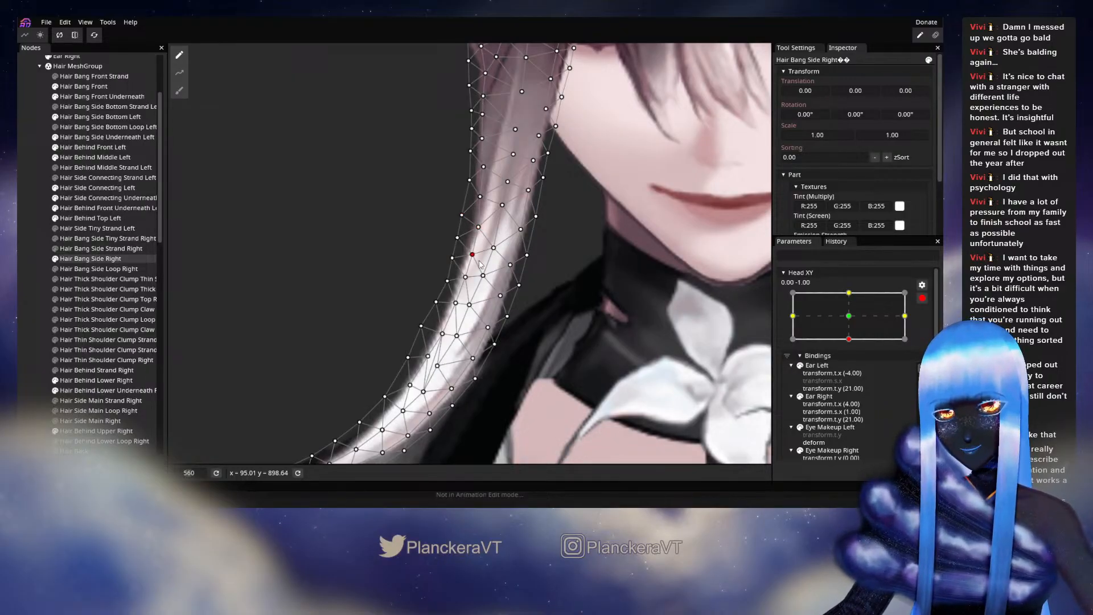
{"action": "left_click", "coordinate": [549, 320]}
- Stop editing the keypoint, test the side bang's motion between neutral and Head XY 0.00, -1.00, and resume editing there
{"action": "scroll", "coordinate": [618, 322], "scroll_direction": "down", "scroll_amount": 5}
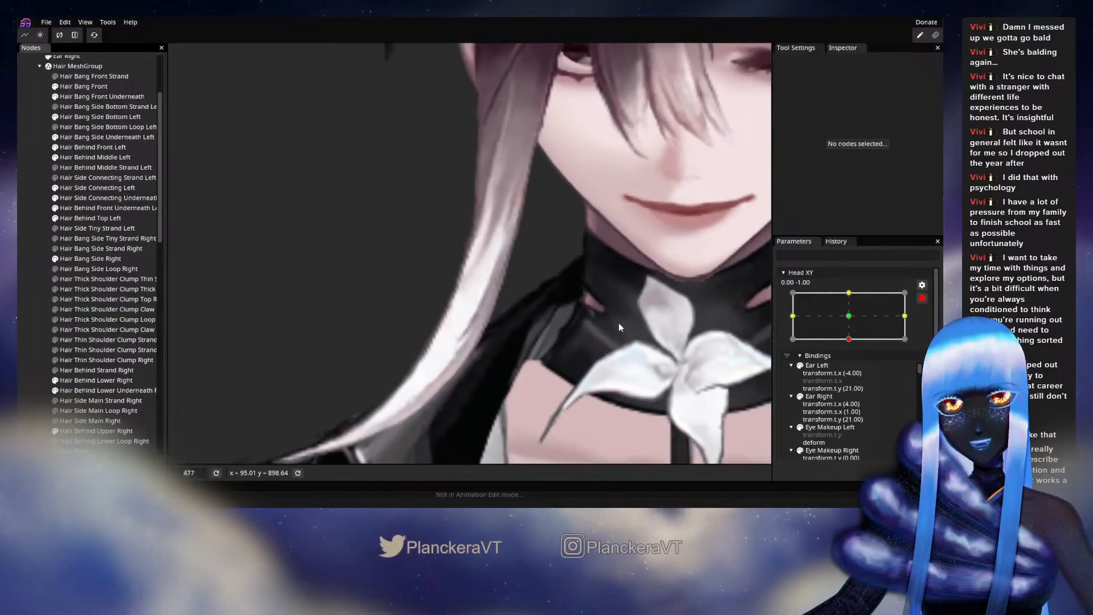
{"action": "left_click", "coordinate": [922, 298]}
{"action": "mouse_move", "coordinate": [852, 369]}
{"action": "left_mouse_down"}
{"action": "mouse_move", "coordinate": [852, 350]}
{"action": "mouse_move", "coordinate": [853, 365]}
{"action": "left_mouse_up"}
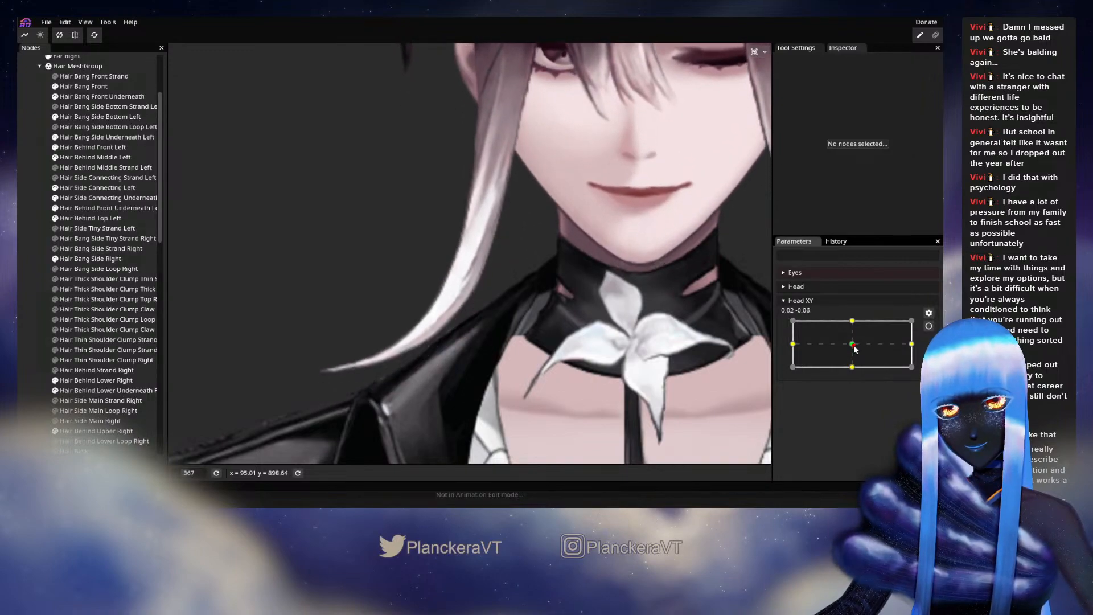
{"action": "left_click", "coordinate": [928, 327]}
- Reselect Hair Bang Side Right, refine its outer-edge vertices level with the mouth, and deselect the mesh
{"action": "scroll", "coordinate": [497, 292], "scroll_direction": "up", "scroll_amount": 5}
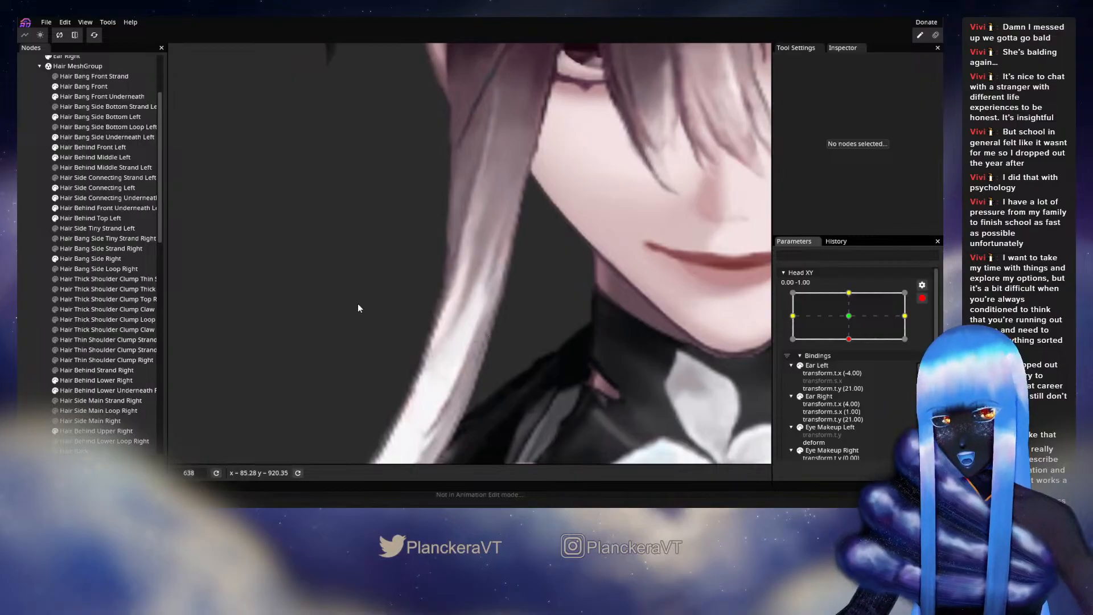
{"action": "left_click", "coordinate": [70, 260]}
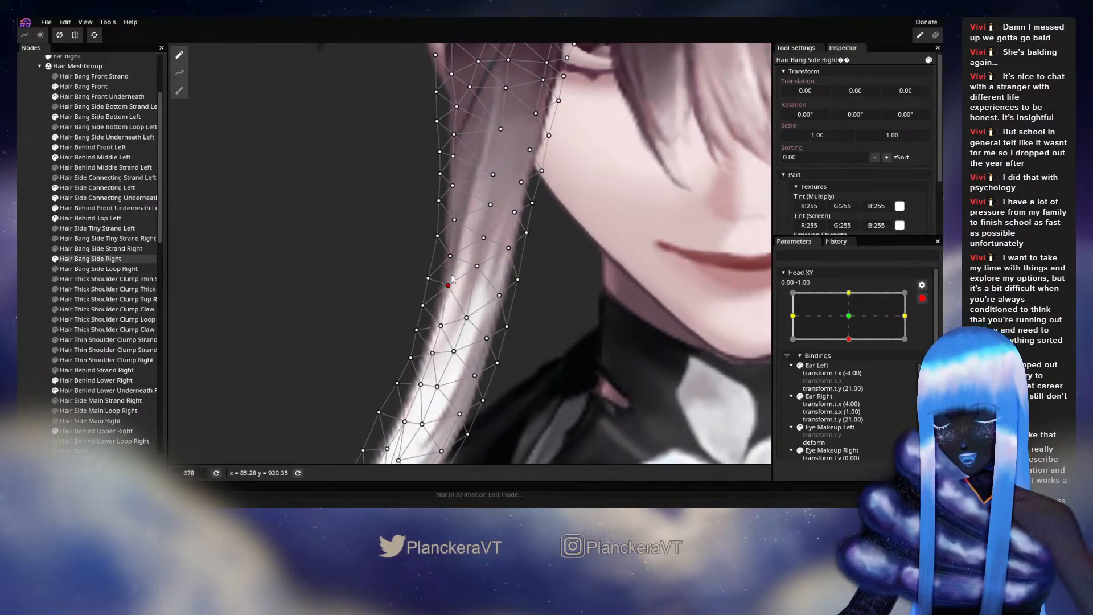
{"action": "left_click_drag", "start_coordinate": [453, 257], "coordinate": [433, 263]}
{"action": "left_click", "coordinate": [438, 235]}
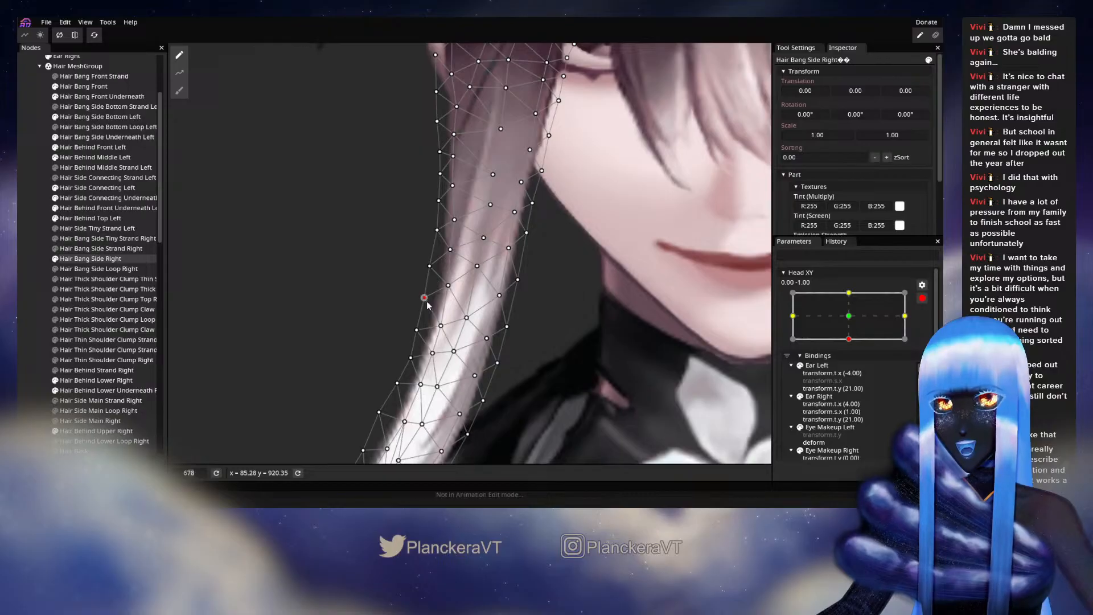
{"action": "left_click", "coordinate": [39, 270]}
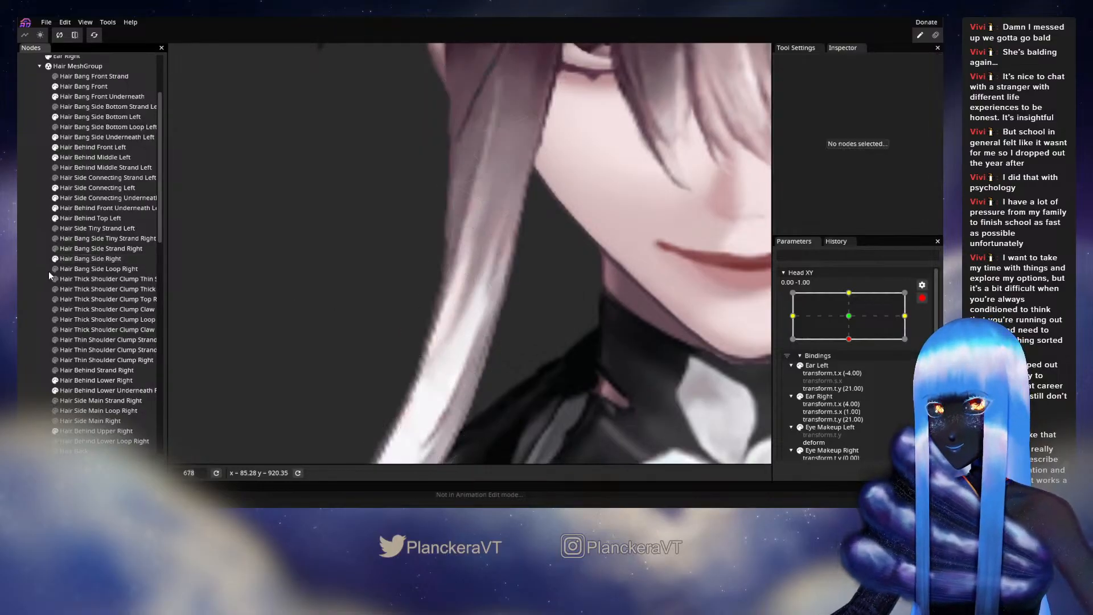
- Preview the adjusted side bang by moving Head XY around 0.00, -1.00, and reopen that keypoint for editing
{"action": "scroll", "coordinate": [611, 342], "scroll_direction": "down", "scroll_amount": 9}
{"action": "scroll", "coordinate": [604, 336], "scroll_direction": "down", "scroll_amount": 4}
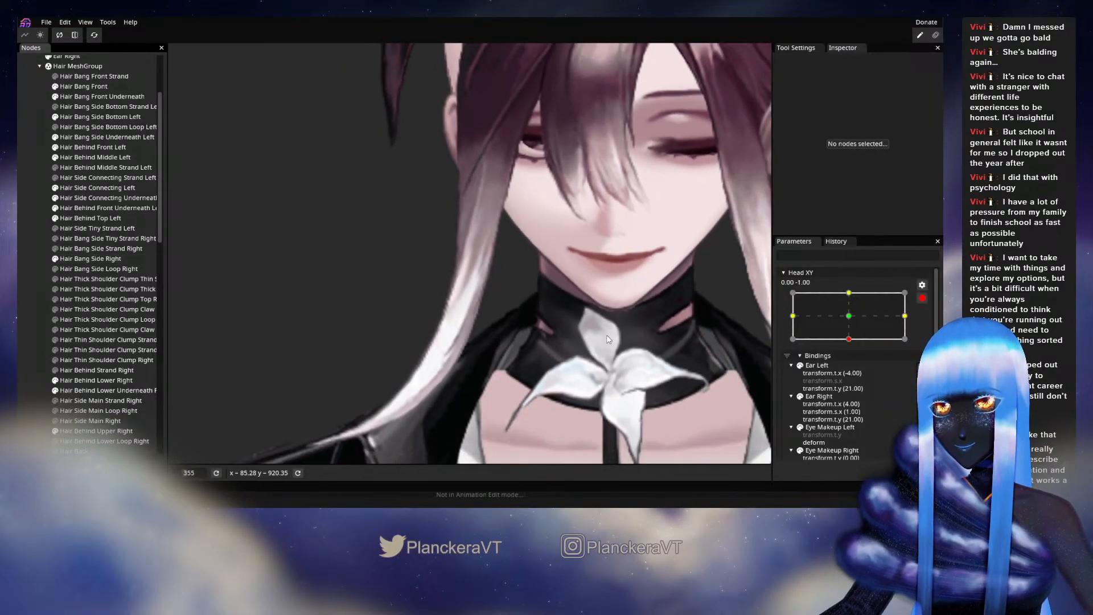
{"action": "left_click", "coordinate": [922, 298]}
{"action": "mouse_move", "coordinate": [858, 375]}
{"action": "left_mouse_down"}
{"action": "mouse_move", "coordinate": [854, 347]}
{"action": "mouse_move", "coordinate": [851, 368]}
{"action": "left_mouse_up"}
{"action": "left_click", "coordinate": [929, 325]}
- Select Hair Bang Side Right, smooth its outer edge and adjacent inner vertices from the cheek down to the collar, and deselect it
{"action": "scroll", "coordinate": [483, 303], "scroll_direction": "up", "scroll_amount": 6}
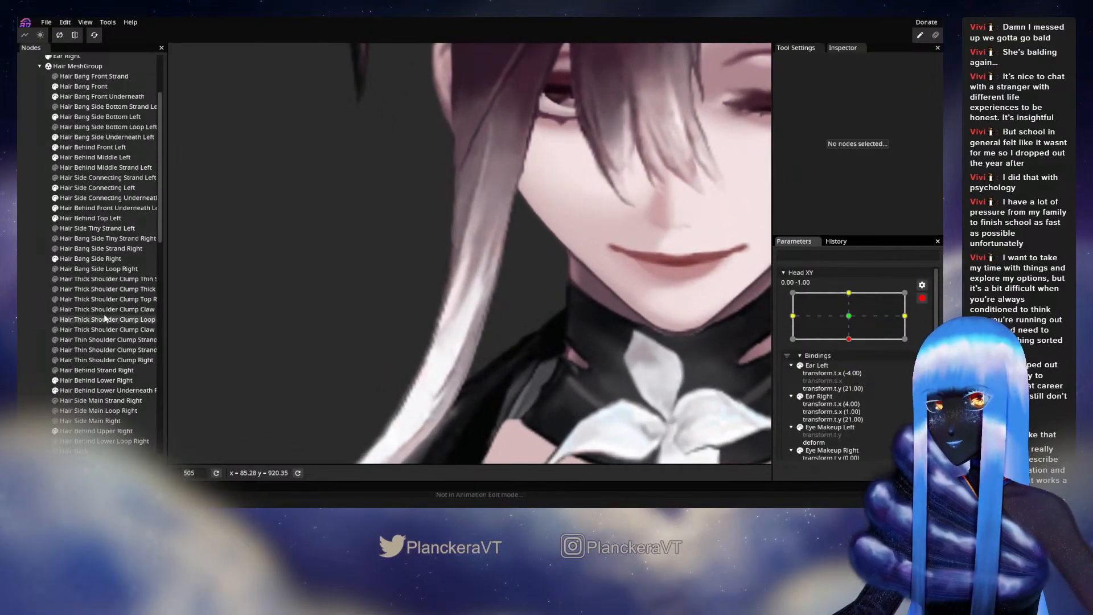
{"action": "left_click", "coordinate": [515, 311]}
{"action": "scroll", "coordinate": [524, 312], "scroll_direction": "up", "scroll_amount": 1}
{"action": "scroll", "coordinate": [524, 312], "scroll_direction": "up", "scroll_amount": 2}
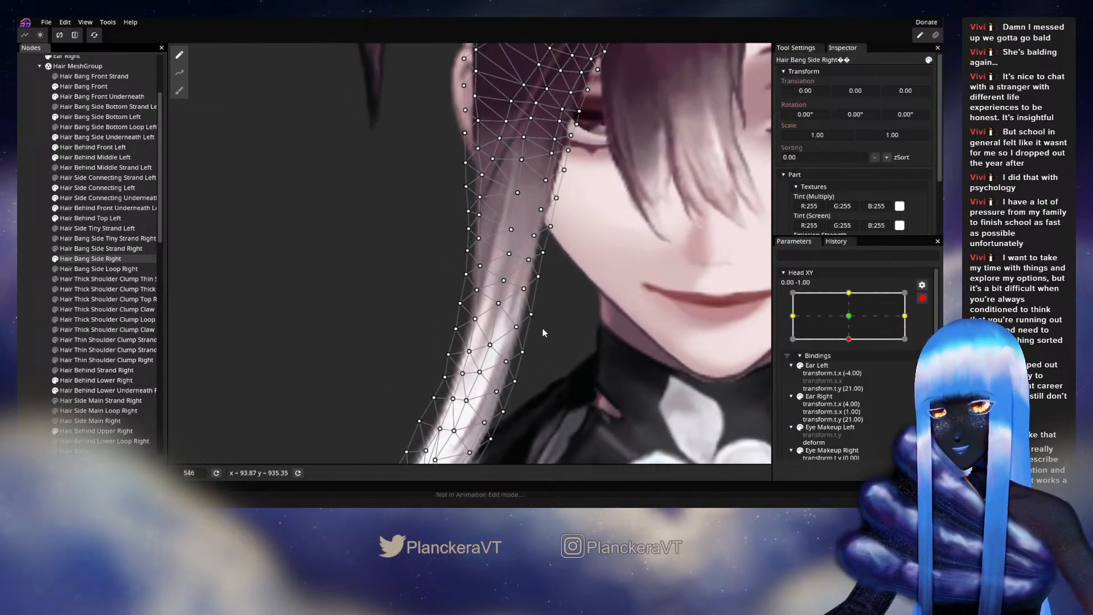
{"action": "left_click_drag", "start_coordinate": [478, 293], "coordinate": [484, 264]}
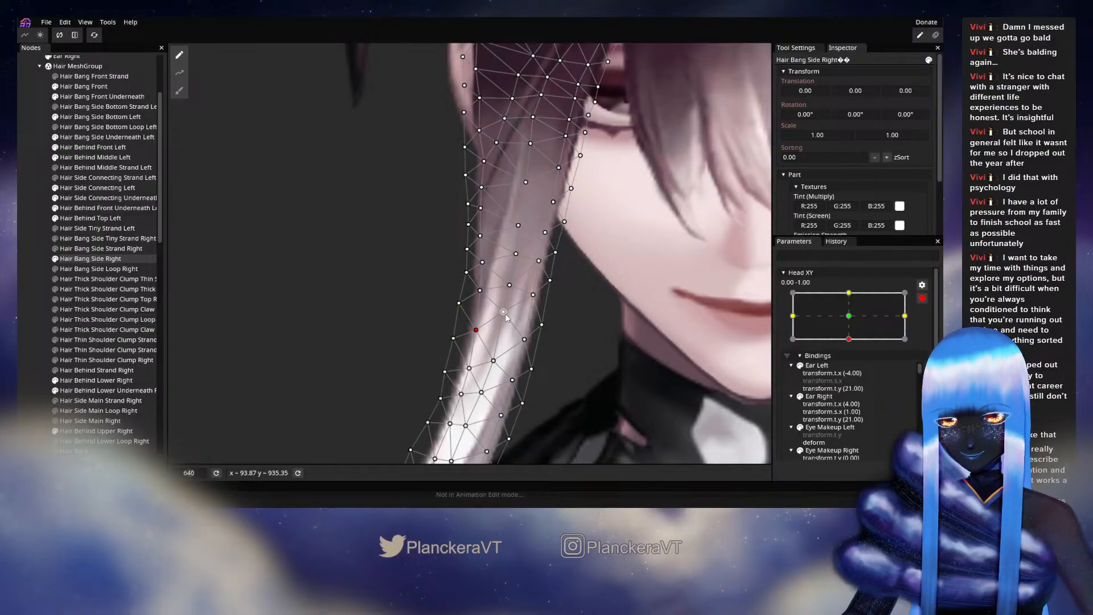
{"action": "left_click", "coordinate": [467, 249]}
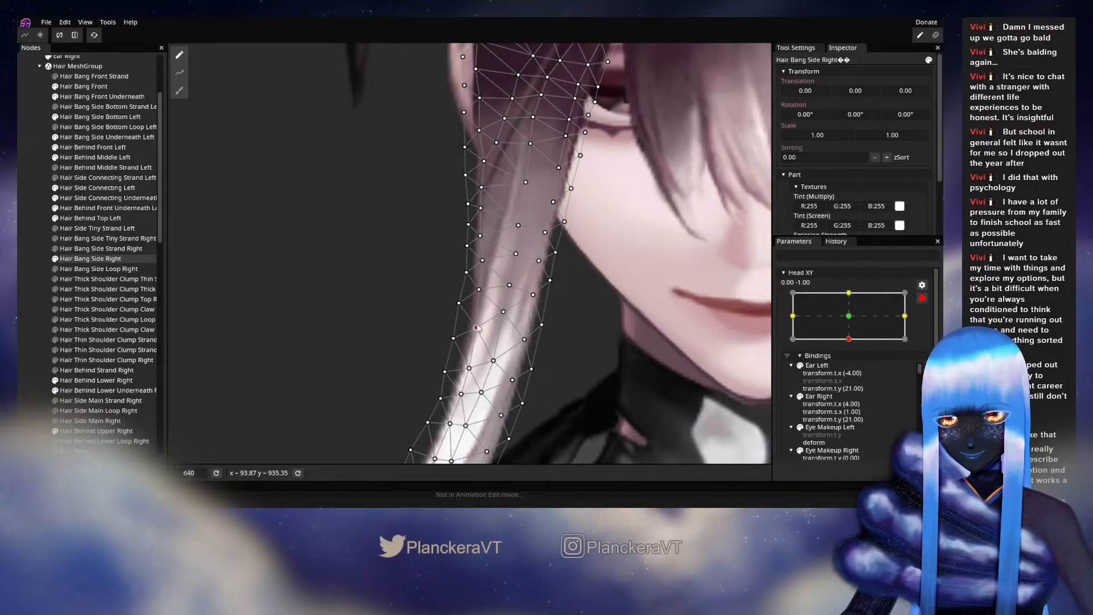
{"action": "left_click", "coordinate": [454, 336]}
{"action": "scroll", "coordinate": [456, 342], "scroll_direction": "down", "scroll_amount": 3}
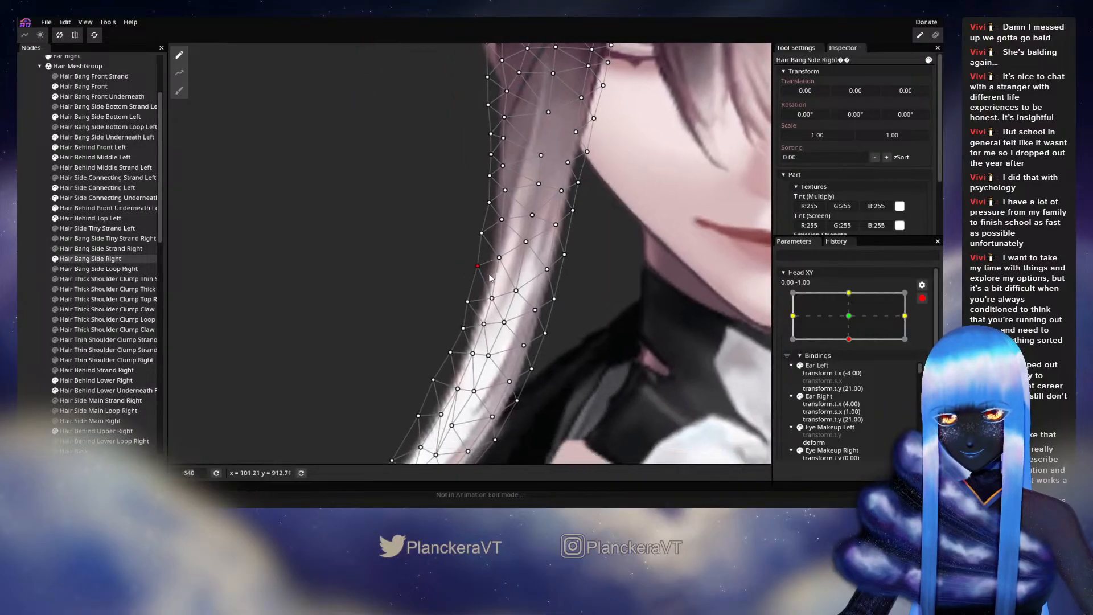
{"action": "left_click", "coordinate": [492, 289]}
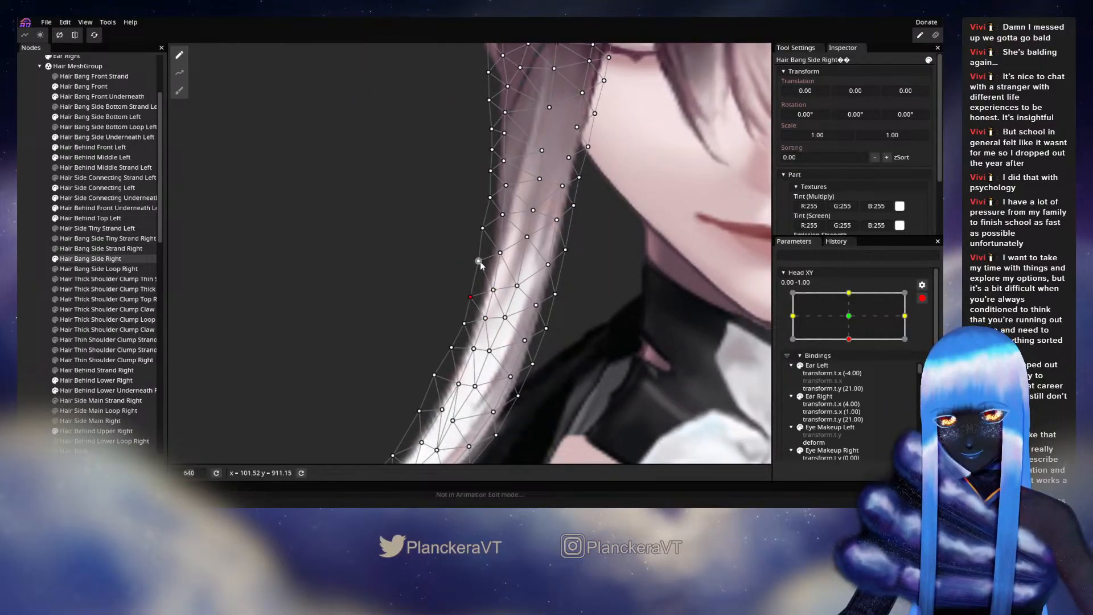
{"action": "left_click", "coordinate": [477, 265]}
{"action": "left_click", "coordinate": [27, 275]}
- Check the smoothed side bang against the whole face with small Head XY moves, and return to editing 0.00, -1.00
{"action": "scroll", "coordinate": [625, 345], "scroll_direction": "down", "scroll_amount": 2}
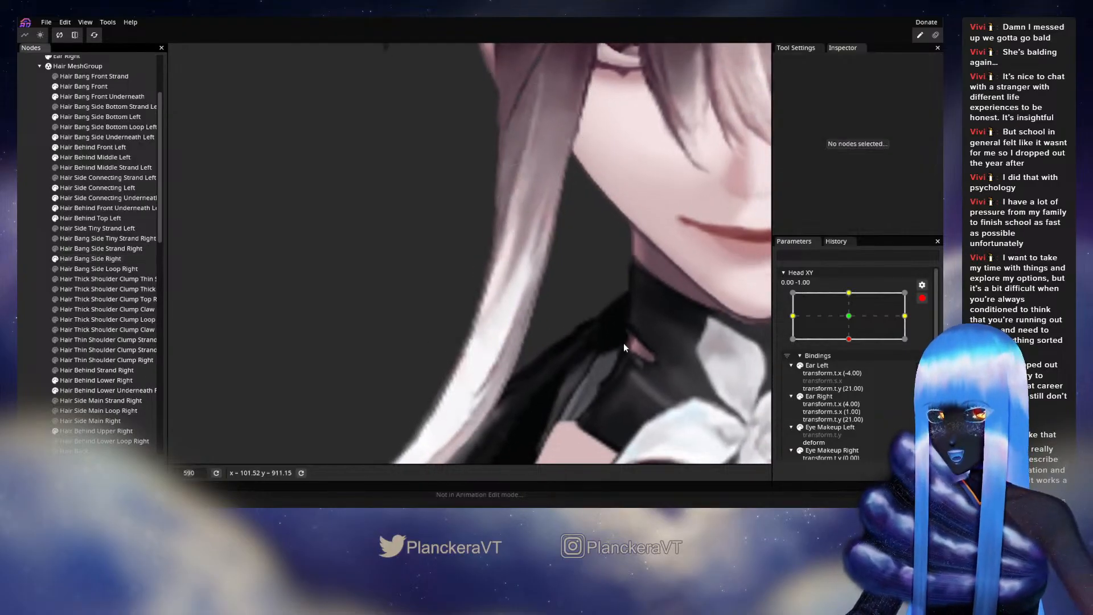
{"action": "scroll", "coordinate": [610, 342], "scroll_direction": "down", "scroll_amount": 3}
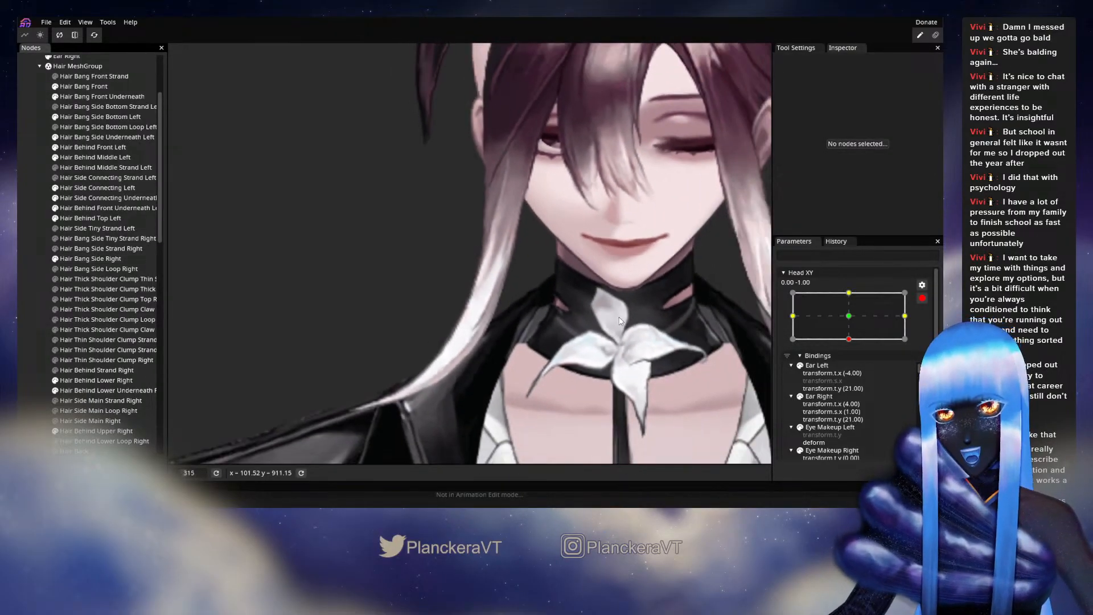
{"action": "left_click_drag", "start_coordinate": [613, 336], "coordinate": [628, 352]}
{"action": "left_click", "coordinate": [922, 299]}
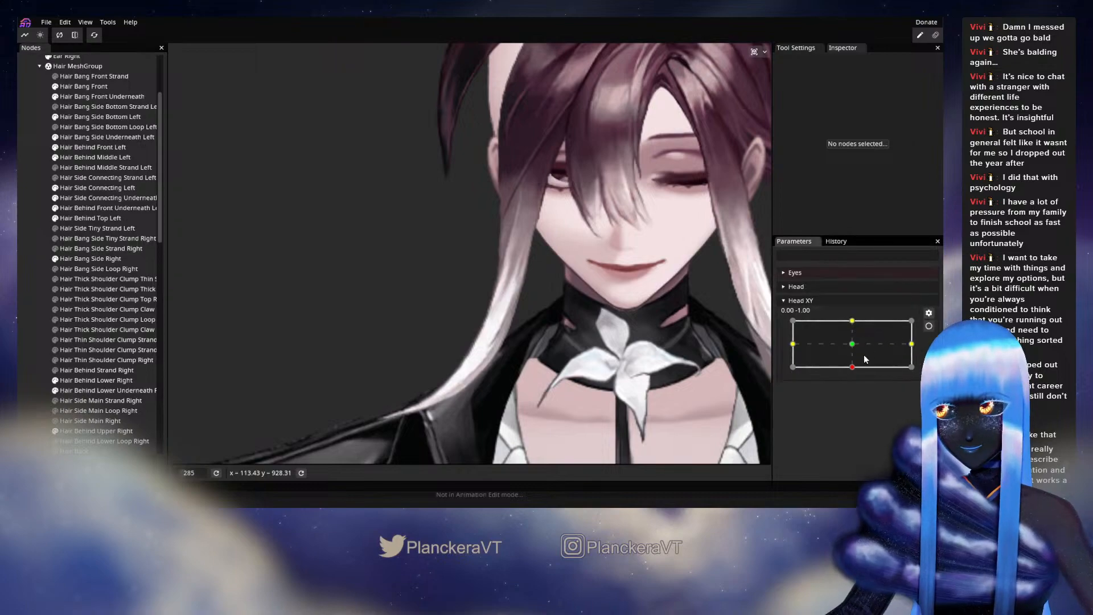
{"action": "mouse_move", "coordinate": [853, 373]}
{"action": "left_mouse_down"}
{"action": "mouse_move", "coordinate": [853, 344]}
{"action": "mouse_move", "coordinate": [854, 373]}
{"action": "left_mouse_up"}
{"action": "left_click", "coordinate": [929, 326]}
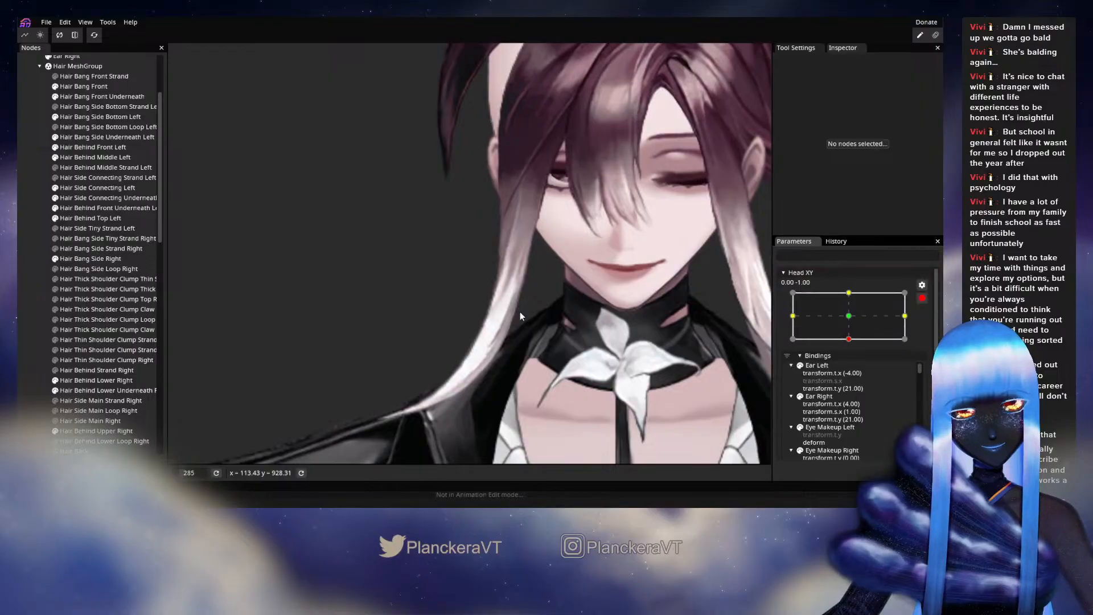
- Select Hair Bang Side Right, shift its outer and central vertices between the eye and the mouth, and save the project
{"action": "scroll", "coordinate": [518, 309], "scroll_direction": "up", "scroll_amount": 5}
{"action": "scroll", "coordinate": [592, 310], "scroll_direction": "up", "scroll_amount": 2}
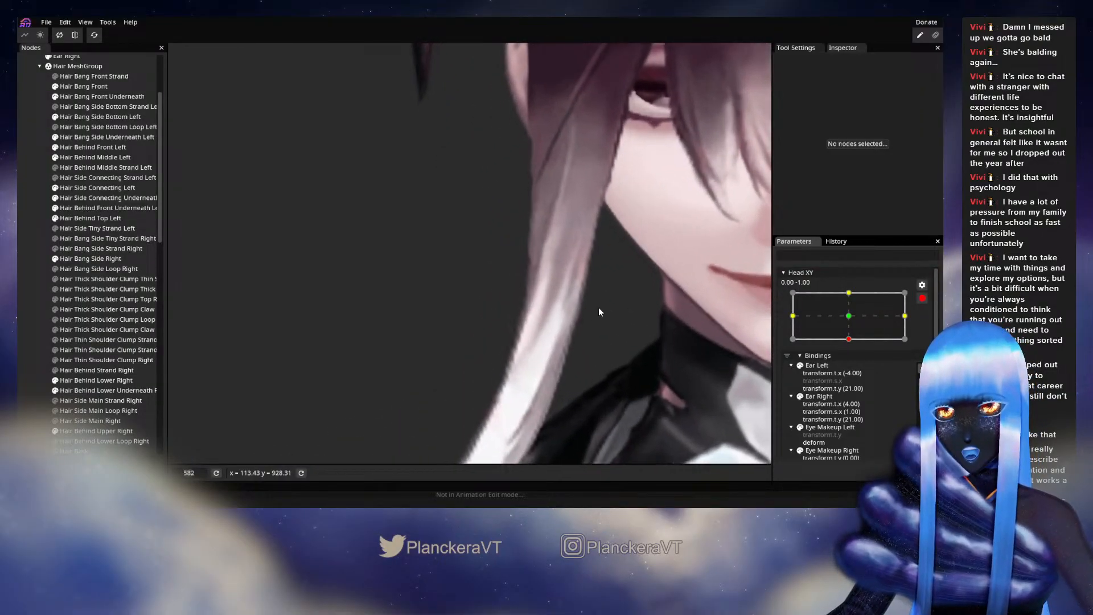
{"action": "left_click", "coordinate": [90, 258]}
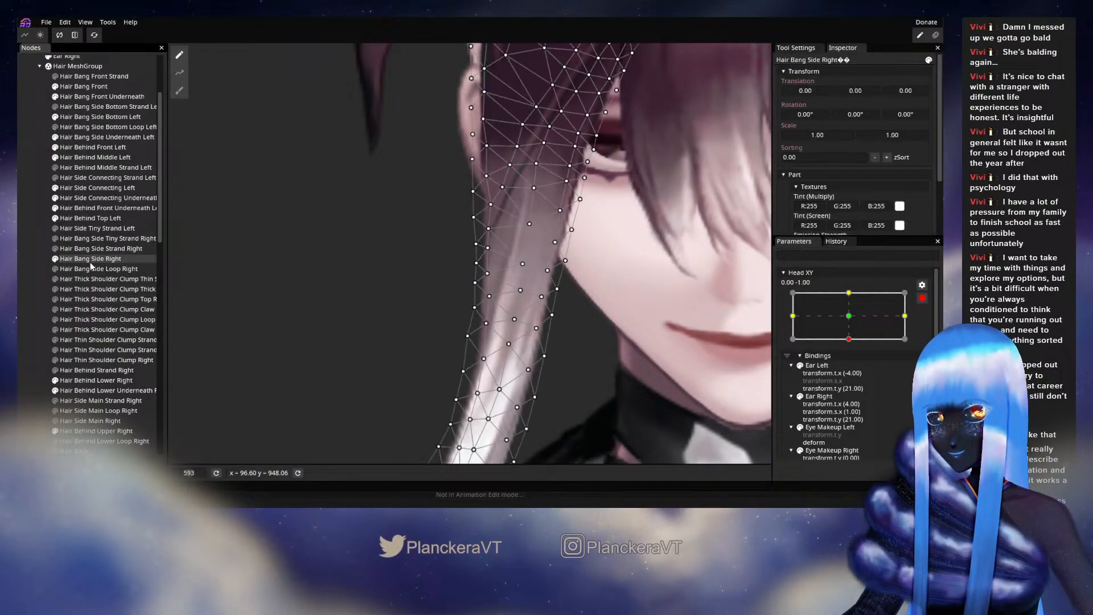
{"action": "scroll", "coordinate": [503, 309], "scroll_direction": "up", "scroll_amount": 2}
{"action": "left_click_drag", "start_coordinate": [496, 281], "coordinate": [496, 249]}
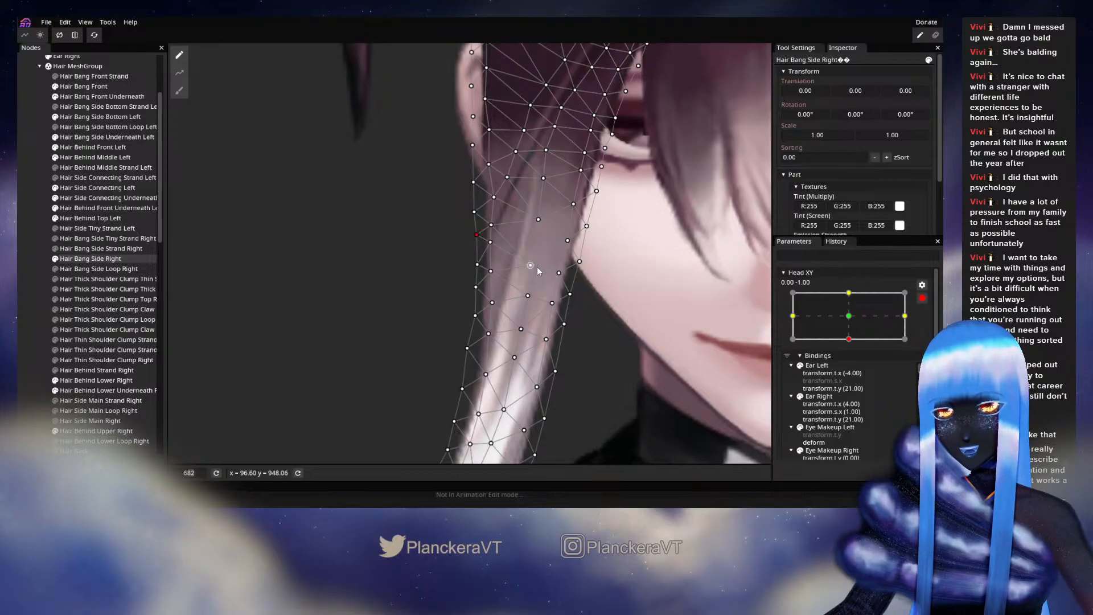
{"action": "left_click_drag", "start_coordinate": [537, 266], "coordinate": [534, 259]}
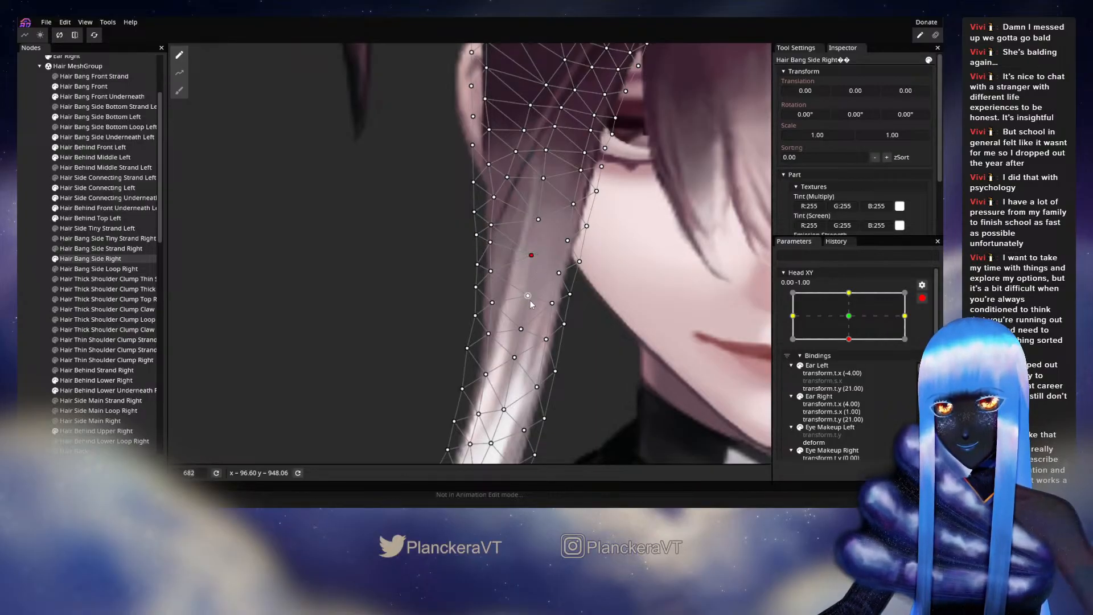
{"action": "left_click_drag", "start_coordinate": [525, 279], "coordinate": [524, 277]}
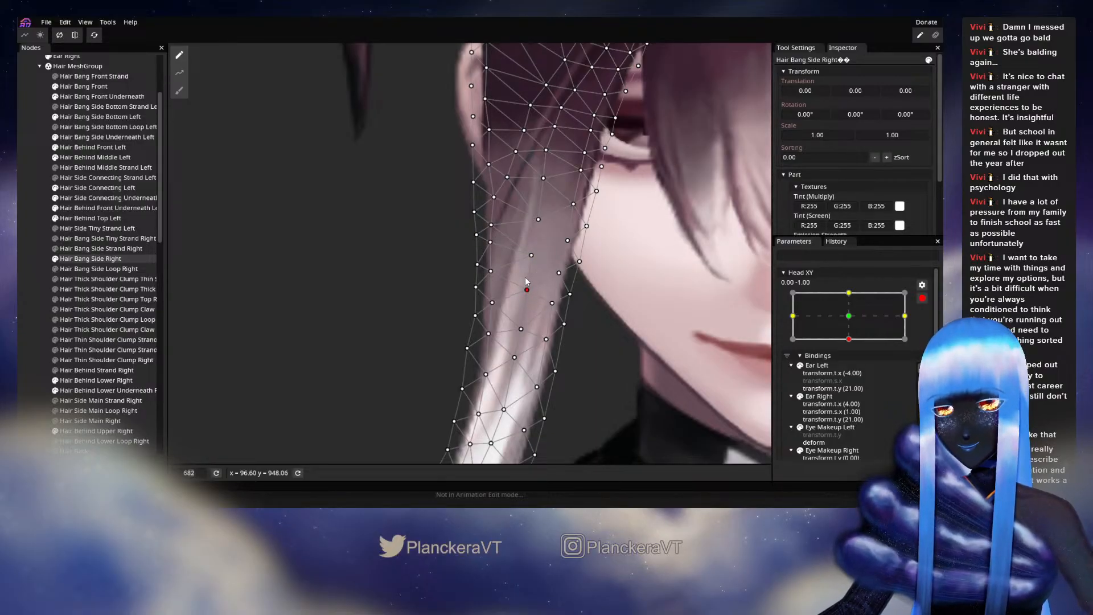
{"action": "key", "text": "ctrl+s"}
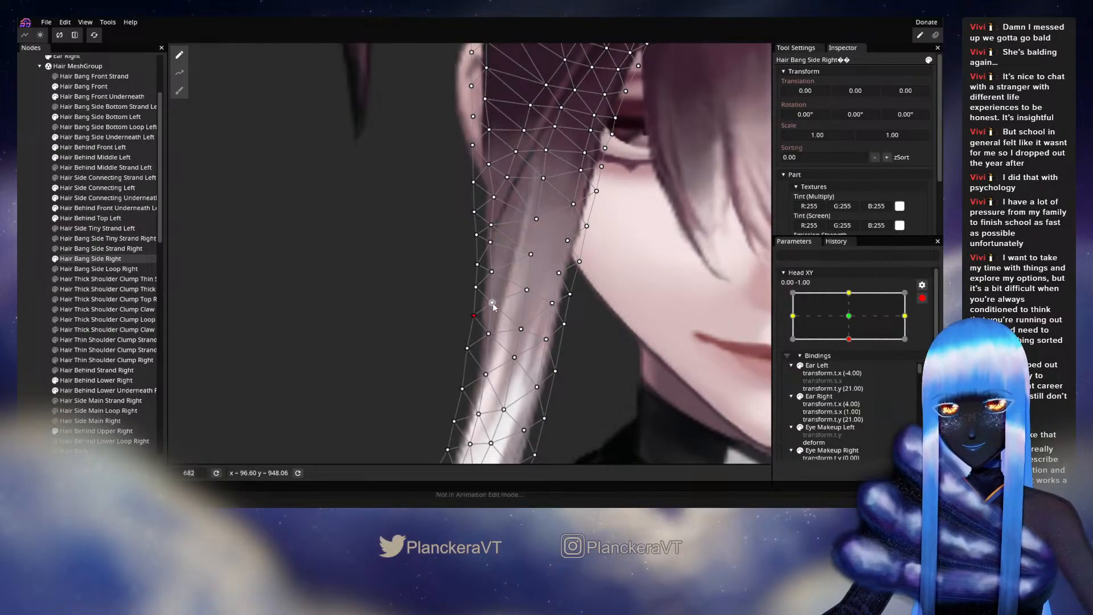
- Adjust the lower vertices of Hair Bang Side Right from the mouth down to the shoulder, and deselect the mesh
{"action": "left_click", "coordinate": [489, 334]}
{"action": "left_click_drag", "start_coordinate": [495, 385], "coordinate": [517, 290]}
{"action": "left_click", "coordinate": [501, 312]}
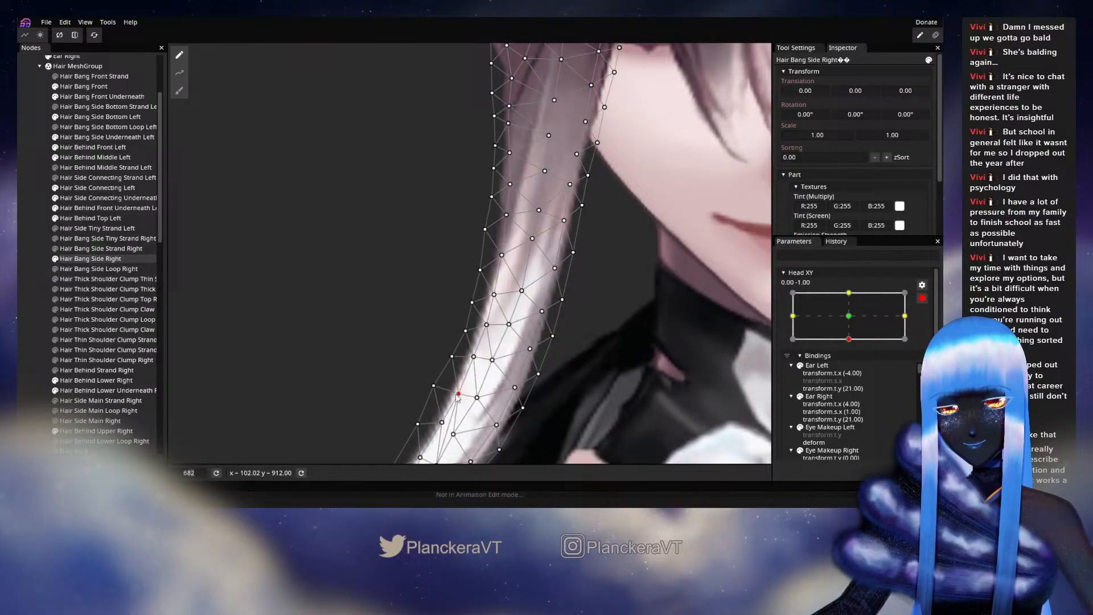
{"action": "left_click", "coordinate": [34, 310]}
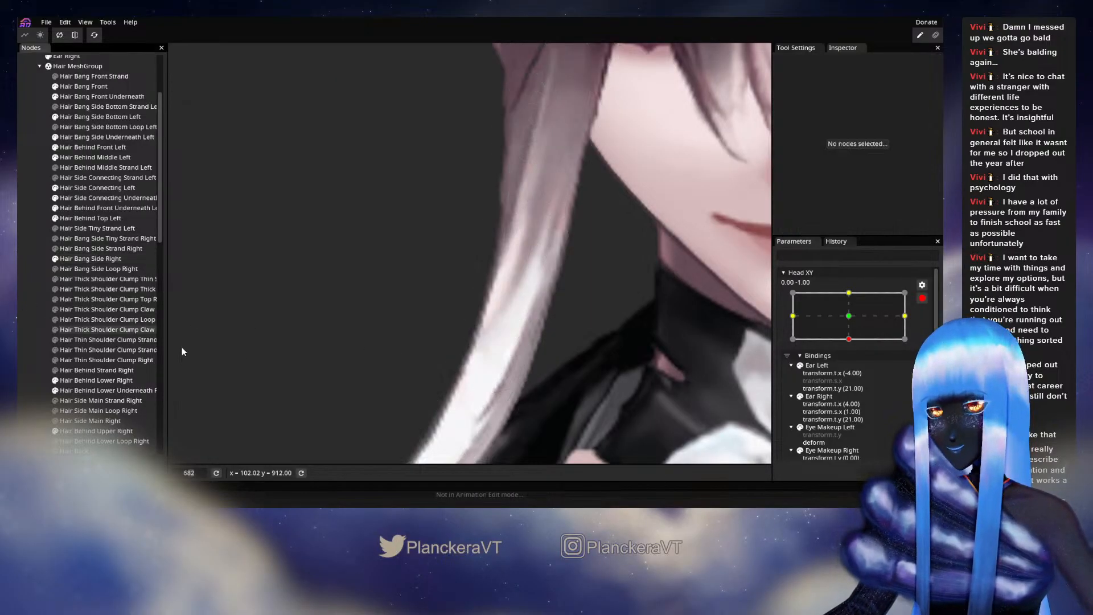
- Stop editing the keypoint and test the side bang by moving Head XY slightly sideways and up to neutral
{"action": "scroll", "coordinate": [528, 365], "scroll_direction": "down", "scroll_amount": 6}
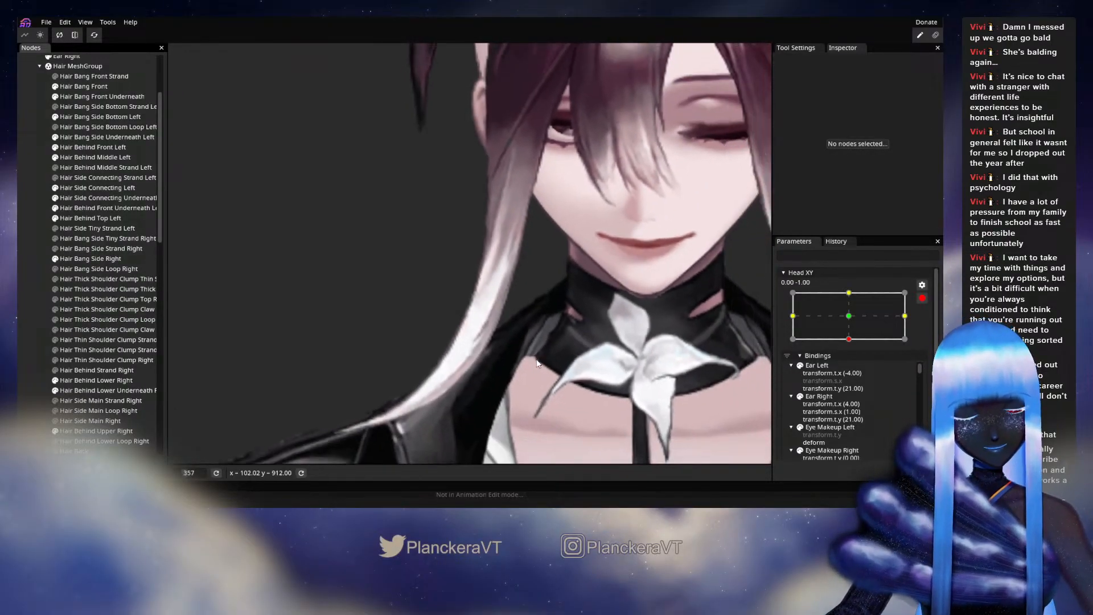
{"action": "scroll", "coordinate": [536, 363], "scroll_direction": "down", "scroll_amount": 3}
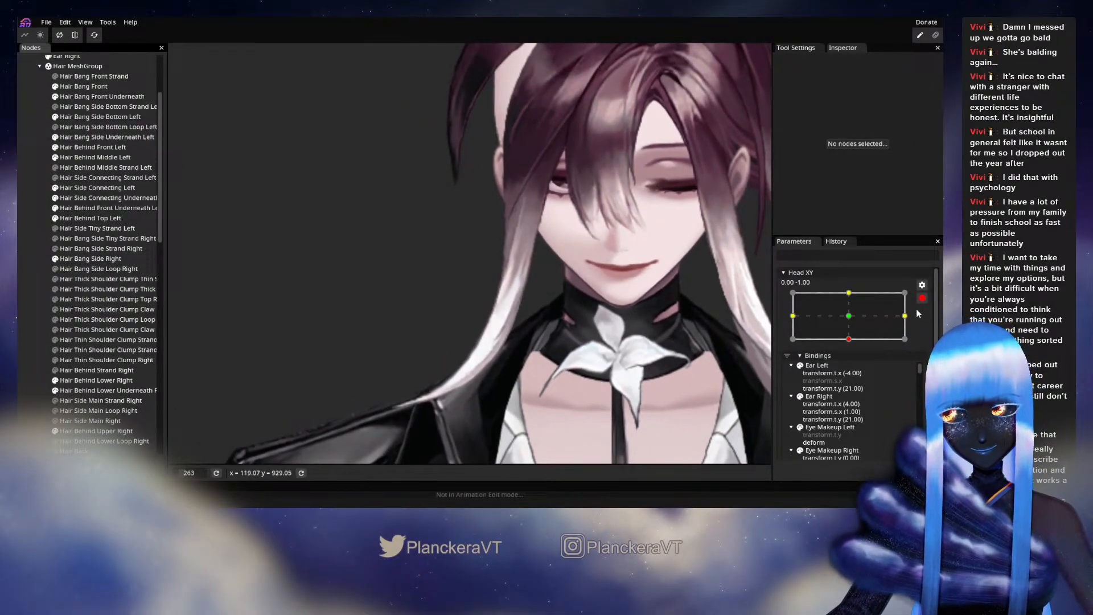
{"action": "left_click", "coordinate": [922, 298]}
{"action": "mouse_move", "coordinate": [853, 367]}
{"action": "left_mouse_down"}
{"action": "mouse_move", "coordinate": [854, 350]}
{"action": "mouse_move", "coordinate": [852, 367]}
{"action": "left_mouse_up"}
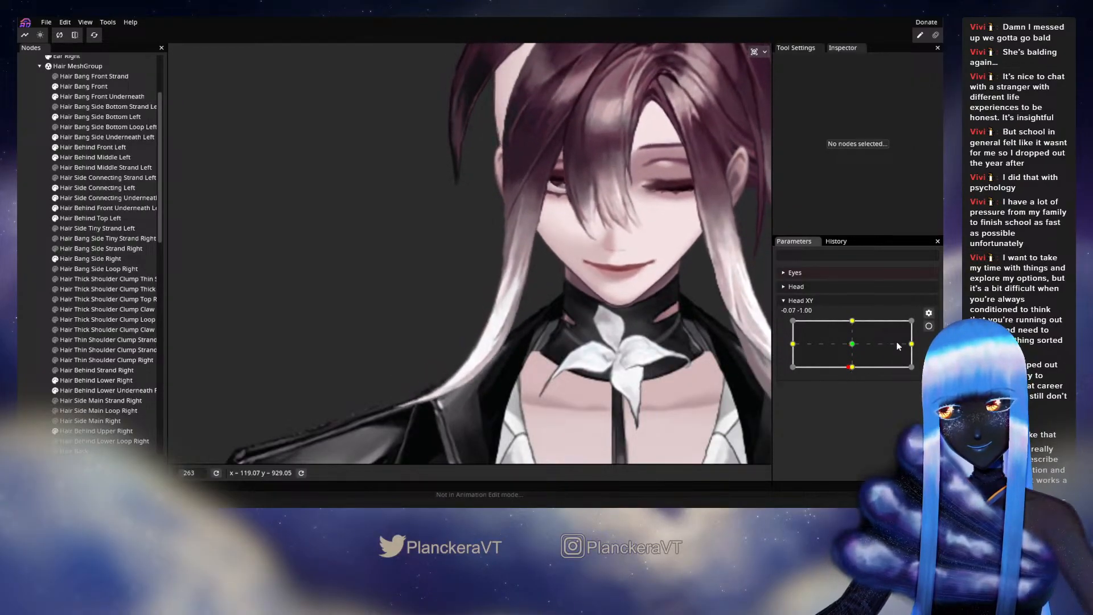
{"action": "left_click_drag", "start_coordinate": [850, 367], "coordinate": [851, 346]}
- Examine the crown hair and the side bang while moving Head XY between neutral and the area around 0.00, -1.00
{"action": "left_click_drag", "start_coordinate": [672, 188], "coordinate": [633, 384]}
{"action": "scroll", "coordinate": [640, 373], "scroll_direction": "up", "scroll_amount": 4}
{"action": "scroll", "coordinate": [644, 353], "scroll_direction": "up", "scroll_amount": 6}
{"action": "left_click_drag", "start_coordinate": [851, 344], "coordinate": [853, 372]}
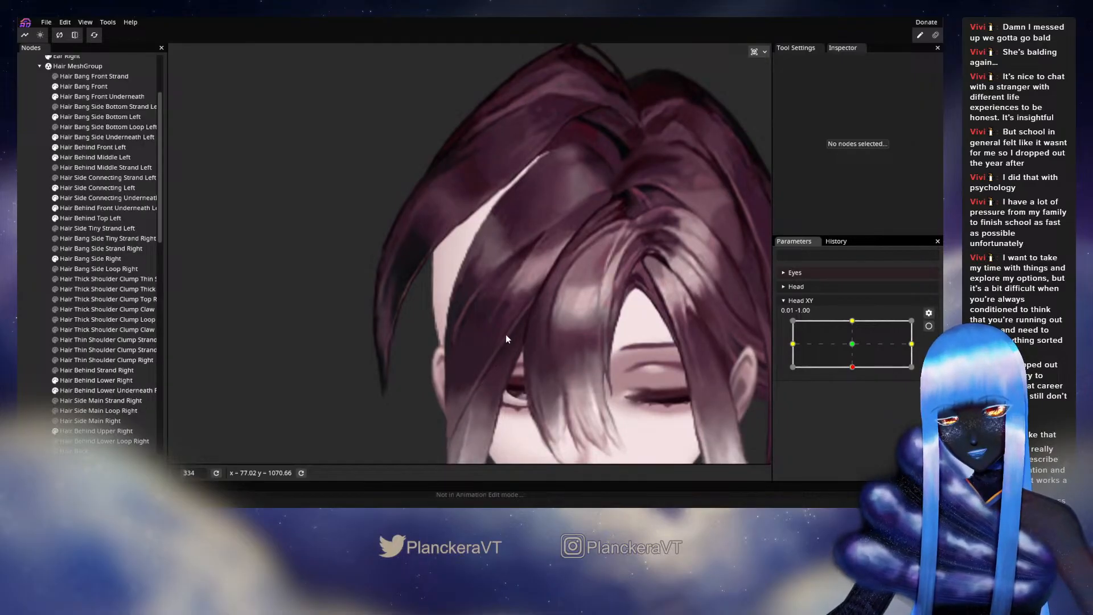
{"action": "mouse_move", "coordinate": [853, 367]}
{"action": "left_mouse_down"}
{"action": "mouse_move", "coordinate": [852, 345]}
{"action": "mouse_move", "coordinate": [847, 366]}
{"action": "left_mouse_up"}
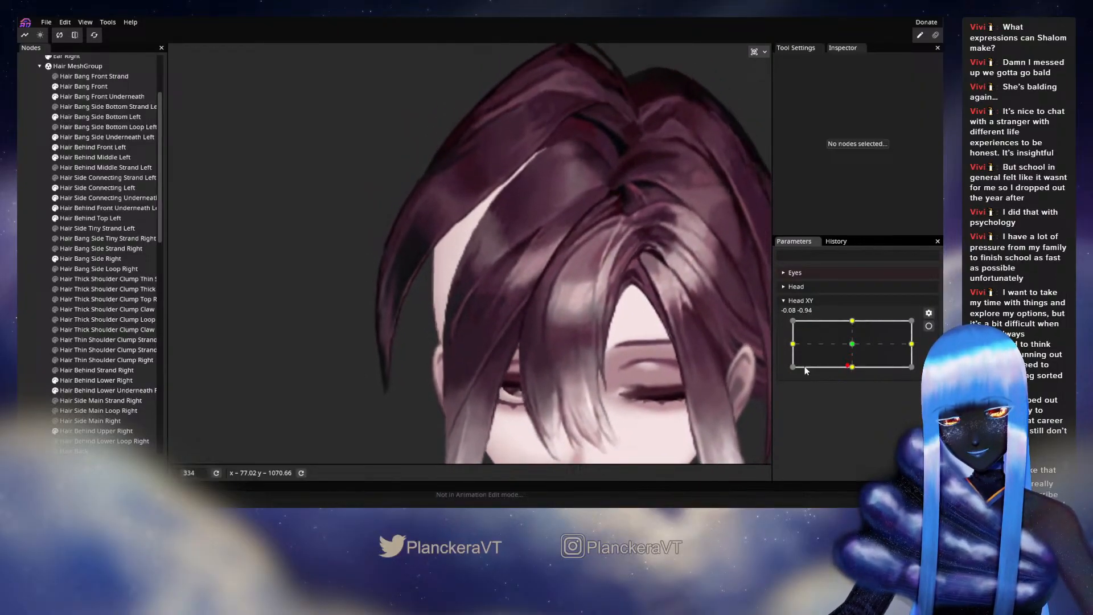
{"action": "left_click_drag", "start_coordinate": [558, 356], "coordinate": [595, 304]}
{"action": "mouse_move", "coordinate": [852, 370]}
{"action": "left_mouse_down"}
{"action": "mouse_move", "coordinate": [854, 350]}
{"action": "mouse_move", "coordinate": [851, 369]}
{"action": "left_mouse_up"}
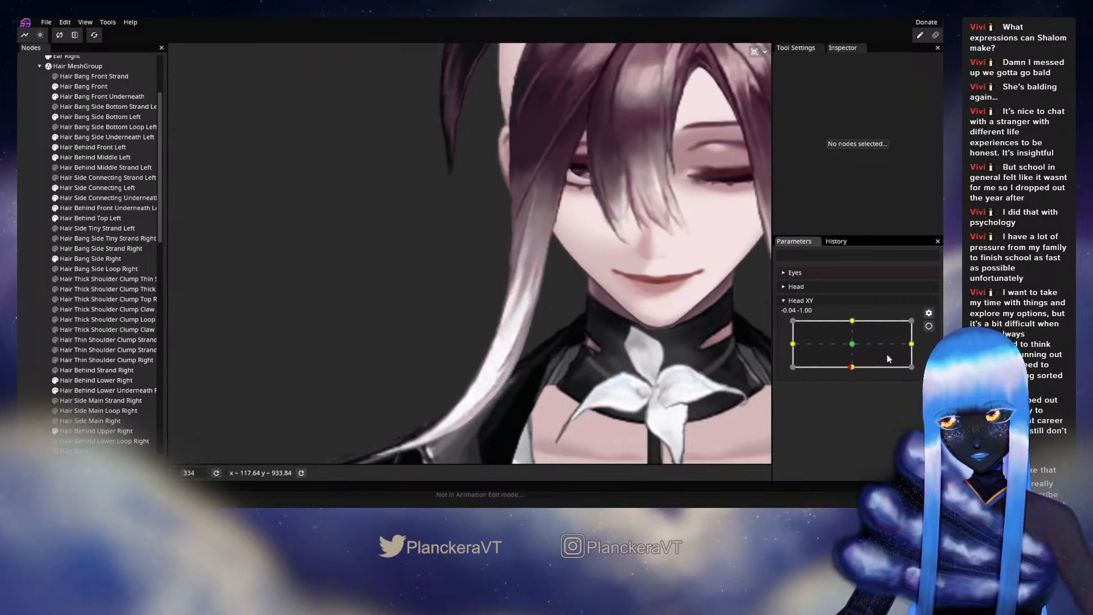
- At the Head XY 0.00, -1.00 keypoint, push Hair Bang Side Right's lower inner edge towards the jacket with the 29.00 Circle Brush, and deselect the mesh
{"action": "left_click", "coordinate": [929, 327]}
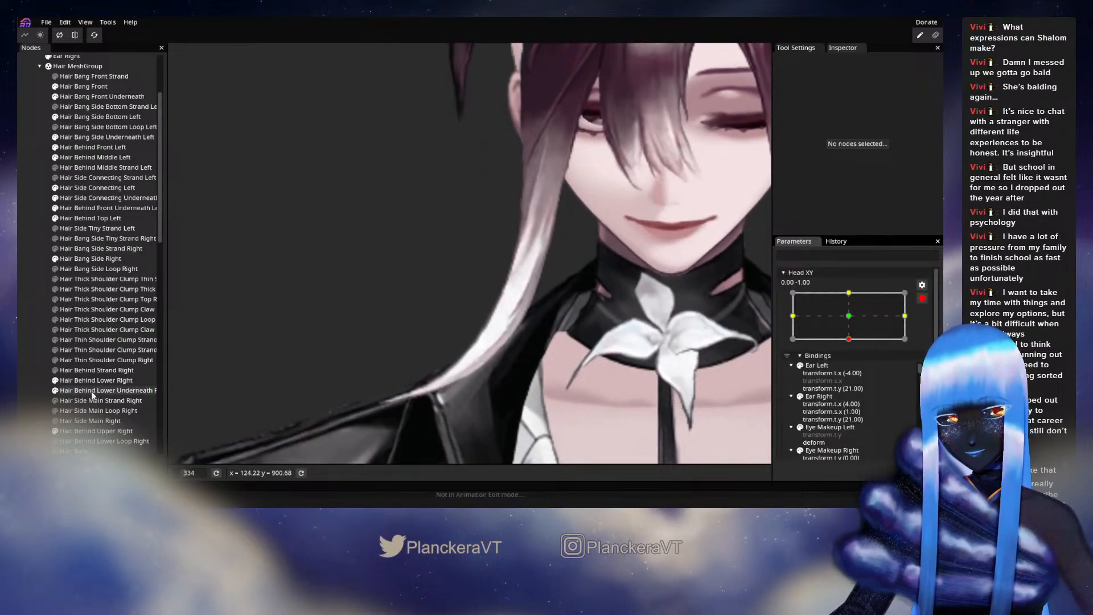
{"action": "left_click", "coordinate": [82, 258]}
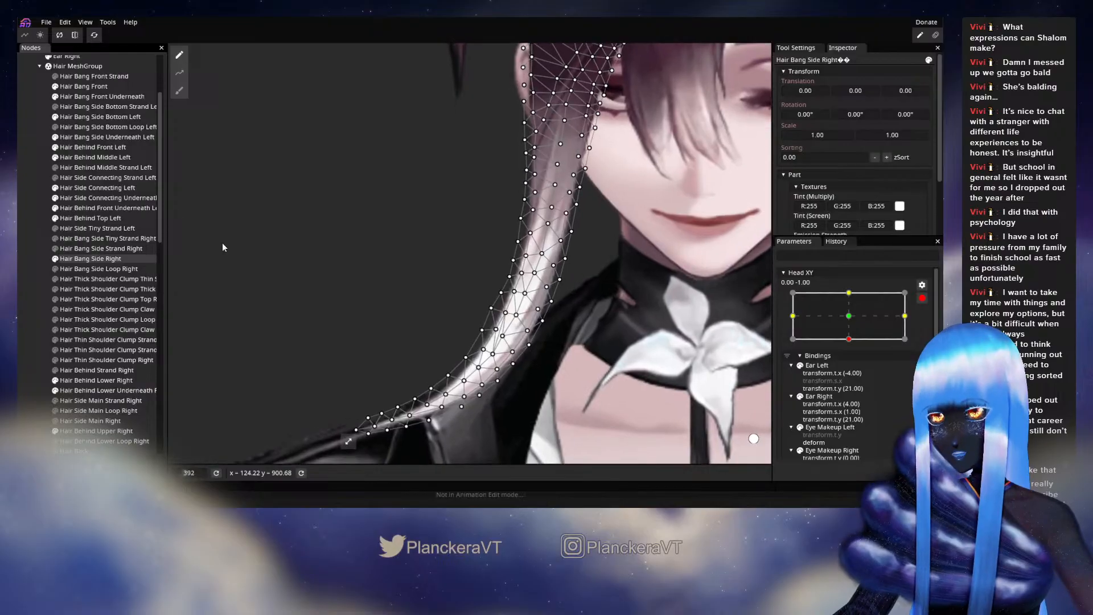
{"action": "left_click", "coordinate": [179, 91]}
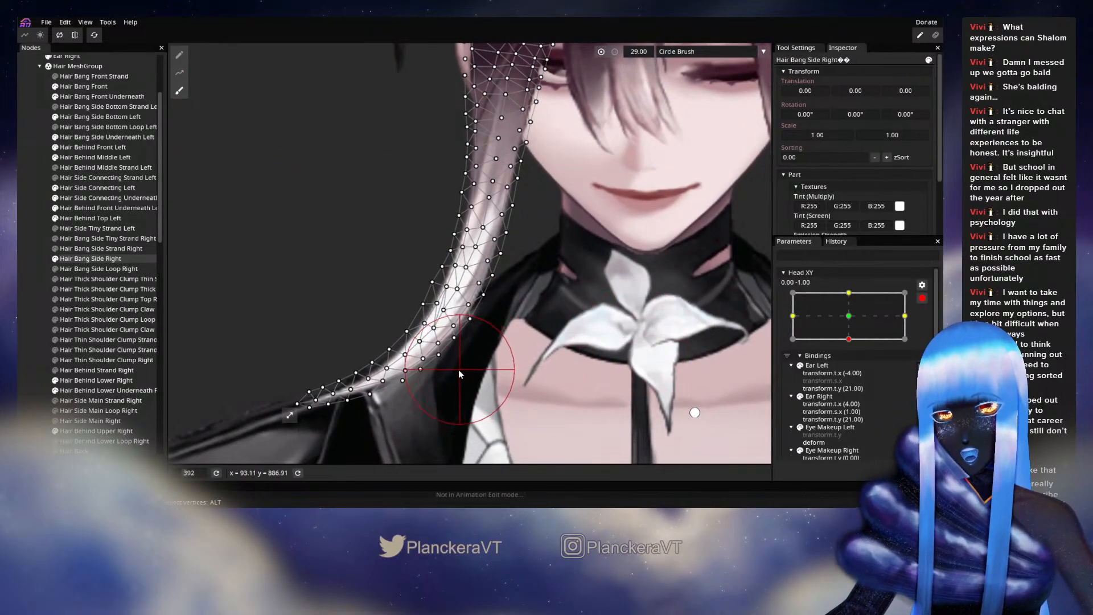
{"action": "left_click_drag", "start_coordinate": [453, 374], "coordinate": [463, 353]}
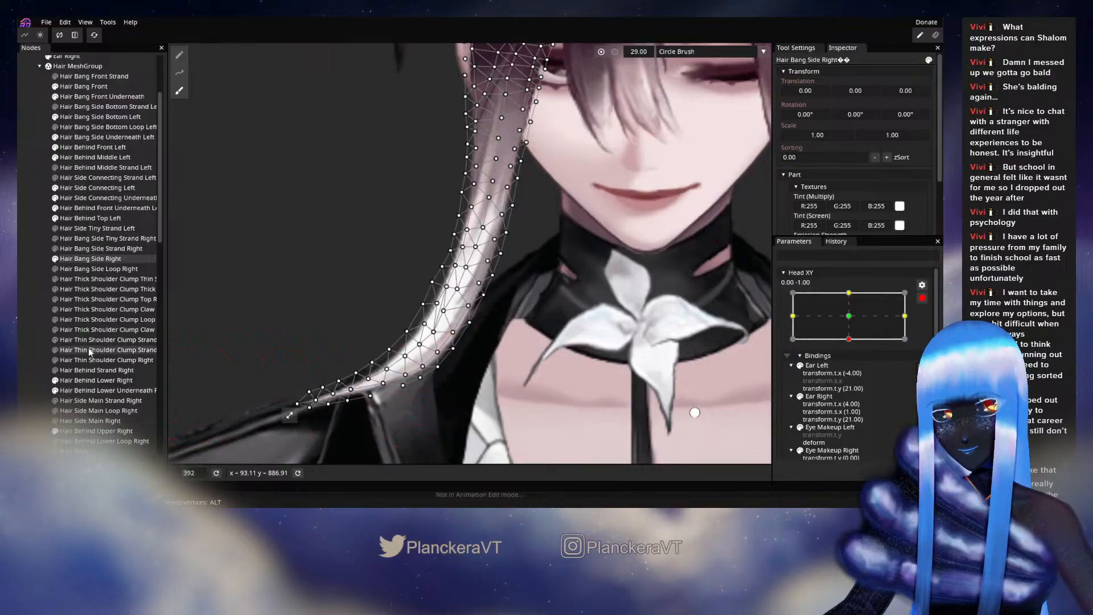
{"action": "left_click", "coordinate": [34, 340]}
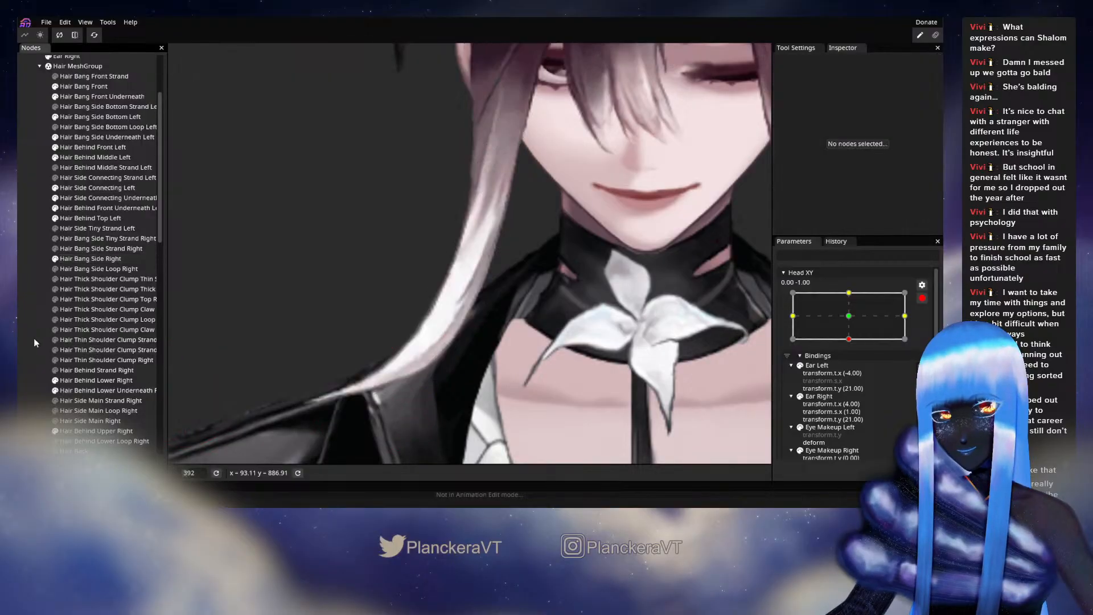
- Examine the reshaped side bang around Head XY 0.00, -1.00, both outside and inside keypoint editing, and leave keypoint editing
{"action": "left_click", "coordinate": [922, 298]}
{"action": "left_click", "coordinate": [854, 366]}
{"action": "mouse_move", "coordinate": [854, 368]}
{"action": "left_mouse_down"}
{"action": "mouse_move", "coordinate": [855, 344]}
{"action": "mouse_move", "coordinate": [853, 371]}
{"action": "left_mouse_up"}
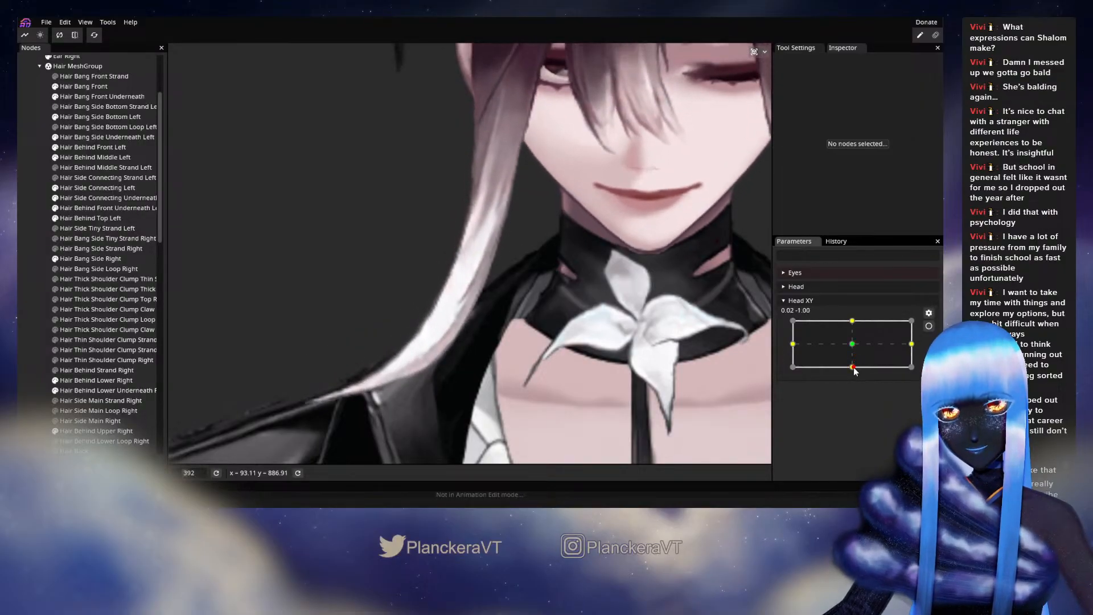
{"action": "left_click", "coordinate": [928, 326]}
{"action": "scroll", "coordinate": [507, 378], "scroll_direction": "up", "scroll_amount": 3}
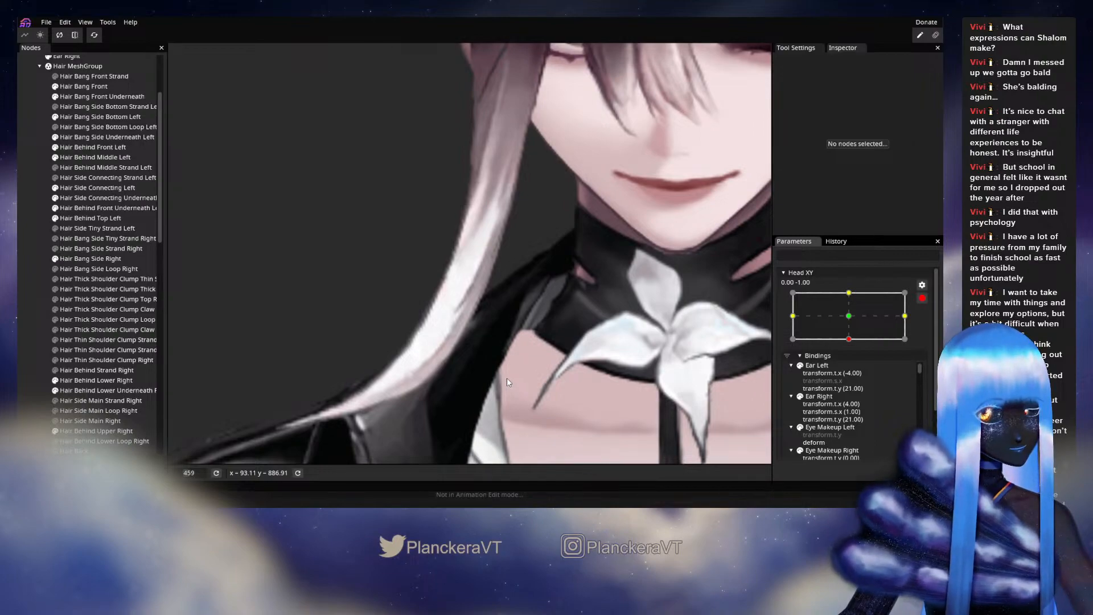
{"action": "scroll", "coordinate": [507, 378], "scroll_direction": "down", "scroll_amount": 6}
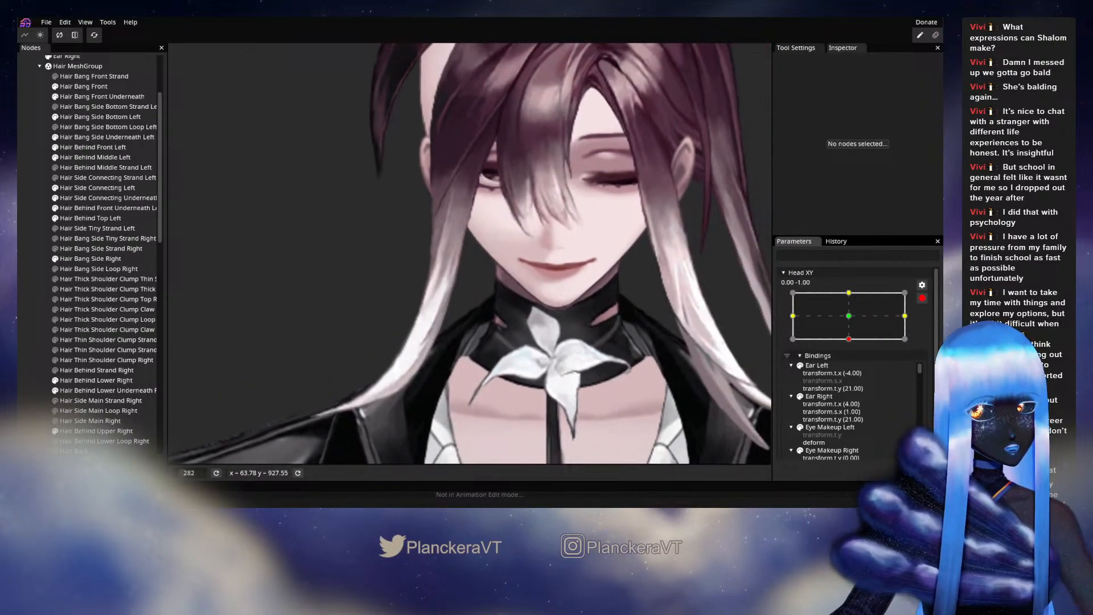
{"action": "left_click", "coordinate": [922, 297]}
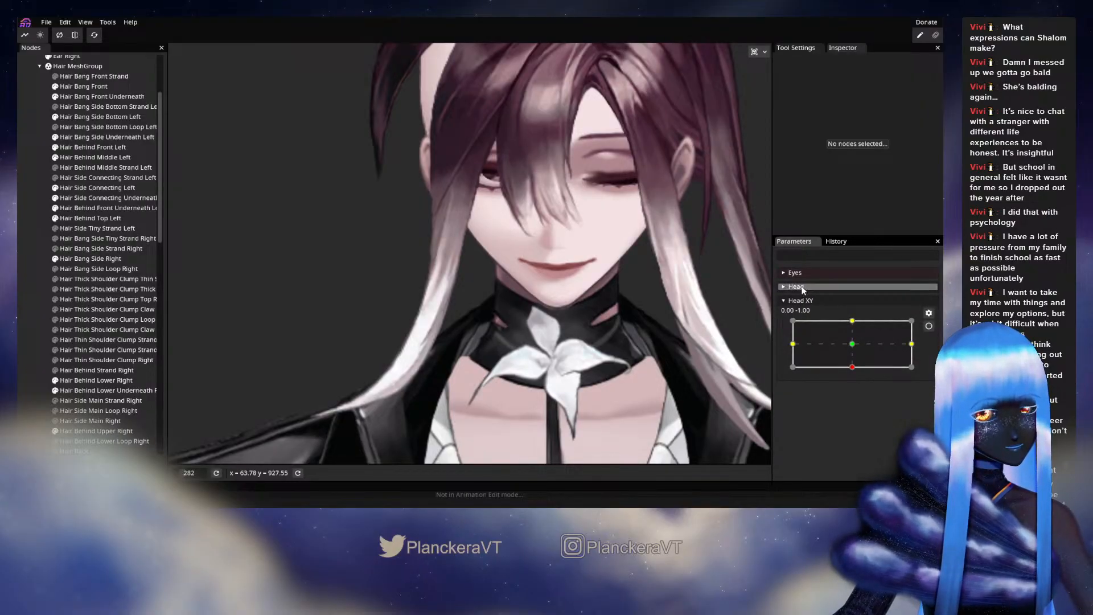
- Open the left eye with L Eye Blink at 1.00 and test its gaze with L Eye Move in the head-down pose
{"action": "left_click", "coordinate": [802, 287]}
{"action": "left_click", "coordinate": [807, 272]}
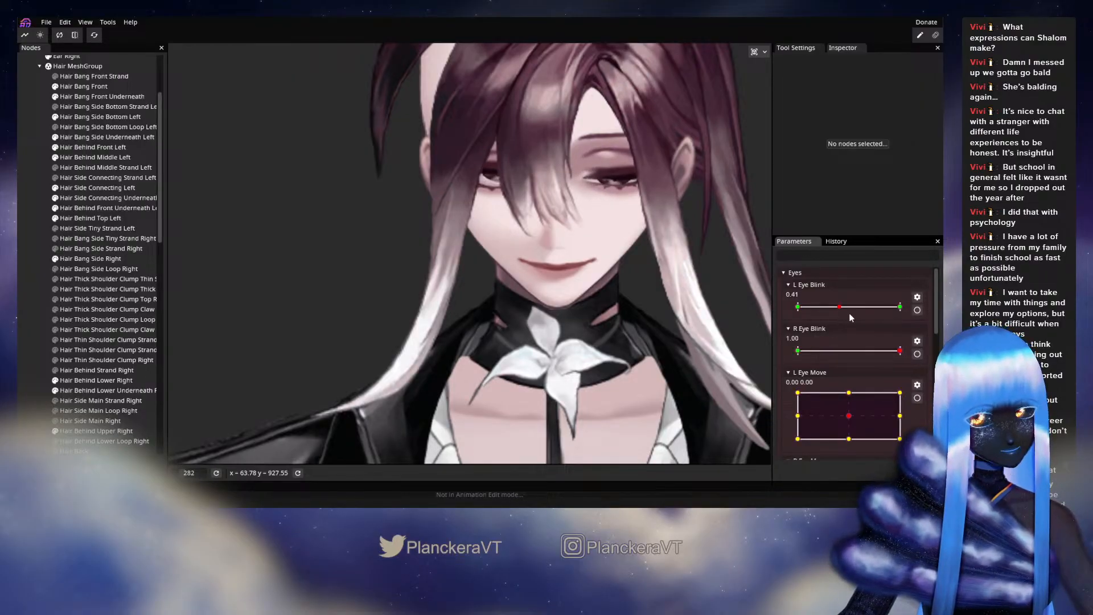
{"action": "mouse_move", "coordinate": [837, 399]}
{"action": "left_mouse_down"}
{"action": "mouse_move", "coordinate": [804, 407]}
{"action": "mouse_move", "coordinate": [832, 408]}
{"action": "mouse_move", "coordinate": [836, 383]}
{"action": "left_mouse_up"}
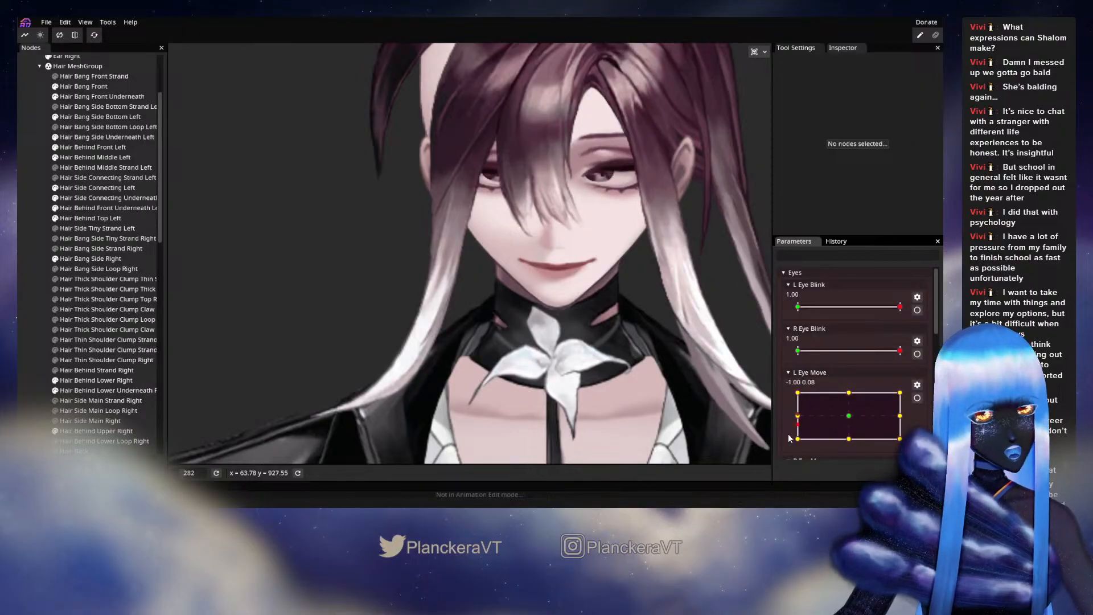
{"action": "left_click_drag", "start_coordinate": [781, 428], "coordinate": [852, 458]}
{"action": "scroll", "coordinate": [876, 367], "scroll_direction": "down", "scroll_amount": 5}
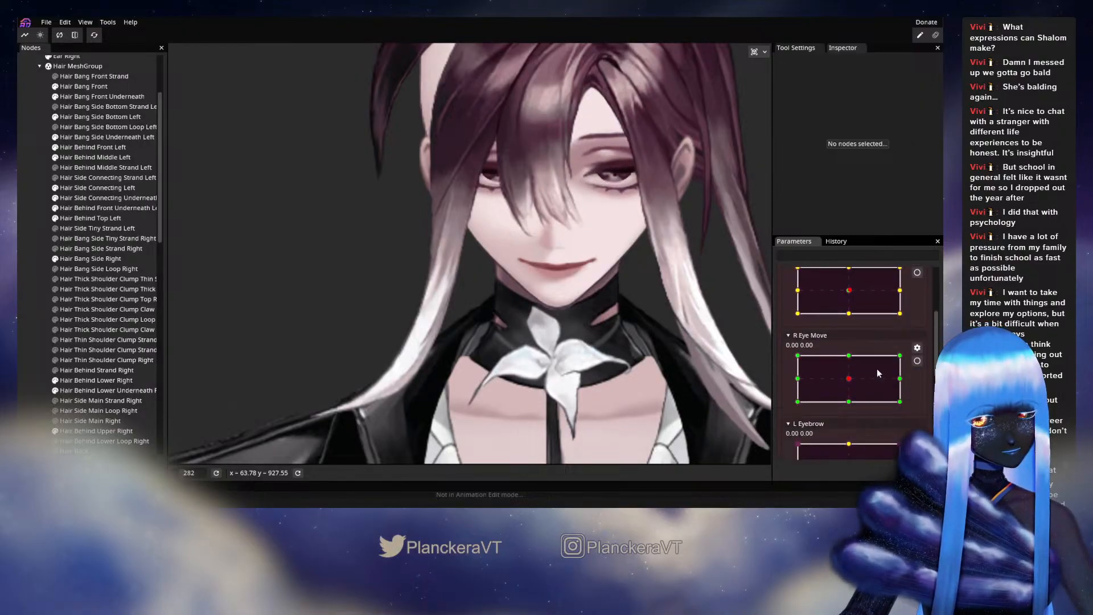
- Test the left eyebrow's range by moving L Eyebrow through its extremes and back near the centre
{"action": "scroll", "coordinate": [666, 297], "scroll_direction": "down", "scroll_amount": 1}
{"action": "mouse_move", "coordinate": [847, 344]}
{"action": "left_mouse_down"}
{"action": "mouse_move", "coordinate": [793, 330]}
{"action": "mouse_move", "coordinate": [819, 368]}
{"action": "mouse_move", "coordinate": [884, 357]}
{"action": "mouse_move", "coordinate": [846, 336]}
{"action": "mouse_move", "coordinate": [838, 365]}
{"action": "mouse_move", "coordinate": [839, 326]}
{"action": "mouse_move", "coordinate": [828, 351]}
{"action": "left_mouse_up"}
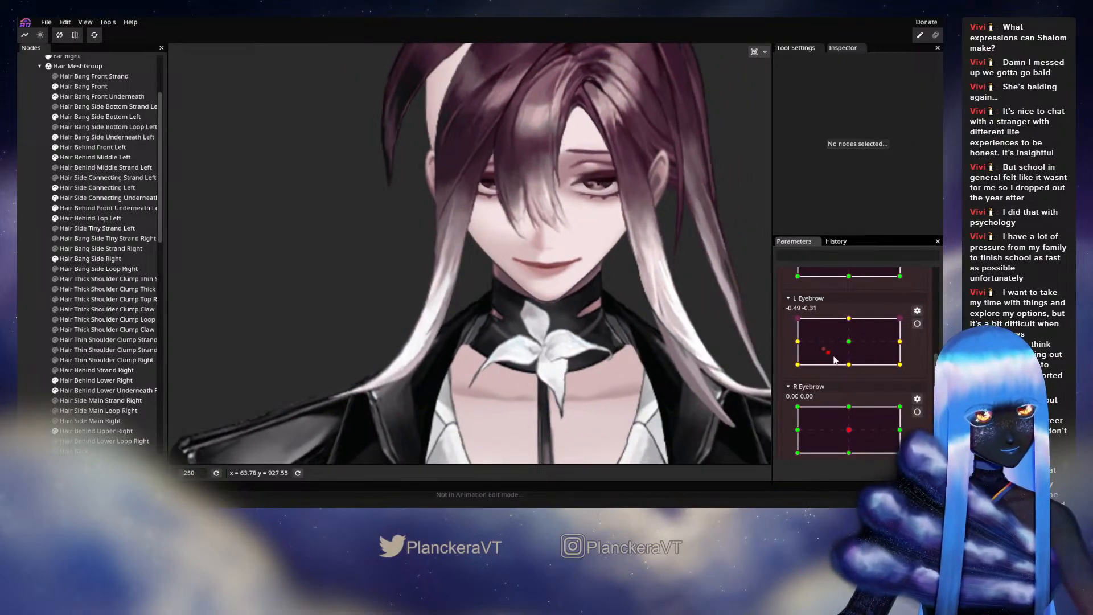
{"action": "mouse_move", "coordinate": [898, 357]}
{"action": "left_mouse_down"}
{"action": "mouse_move", "coordinate": [827, 361]}
{"action": "mouse_move", "coordinate": [888, 362]}
{"action": "left_mouse_up"}
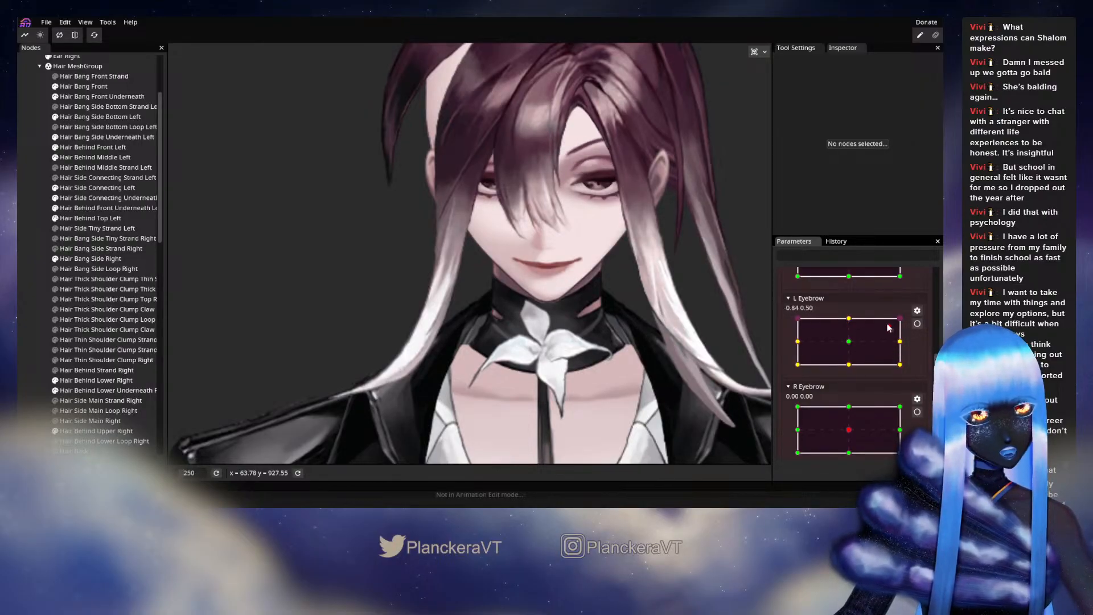
{"action": "left_click_drag", "start_coordinate": [843, 329], "coordinate": [841, 322]}
{"action": "left_click_drag", "start_coordinate": [832, 367], "coordinate": [858, 324]}
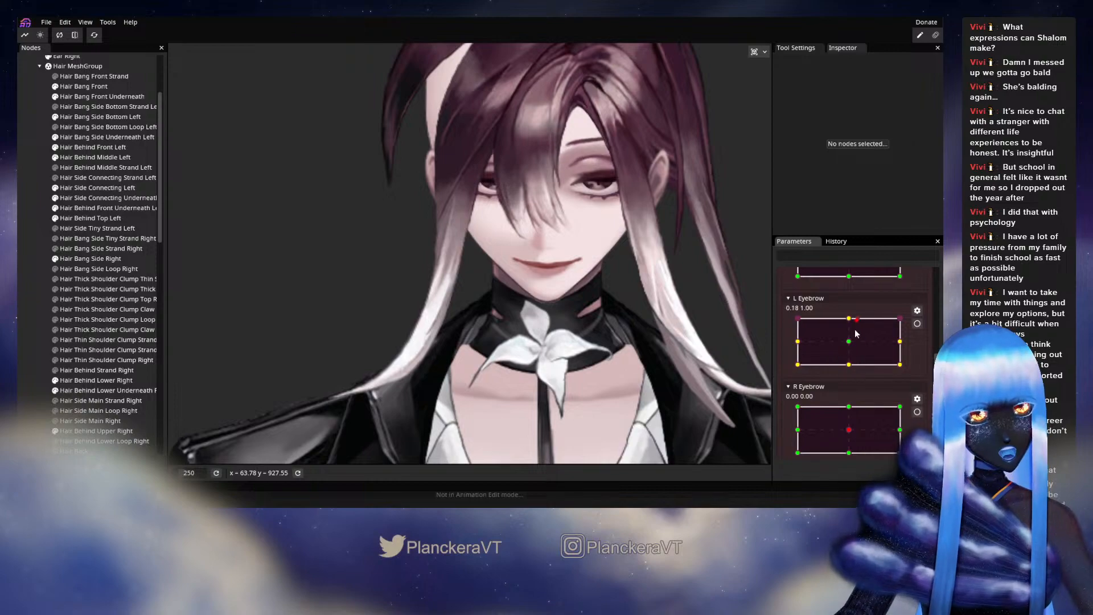
{"action": "left_click_drag", "start_coordinate": [810, 318], "coordinate": [860, 347]}
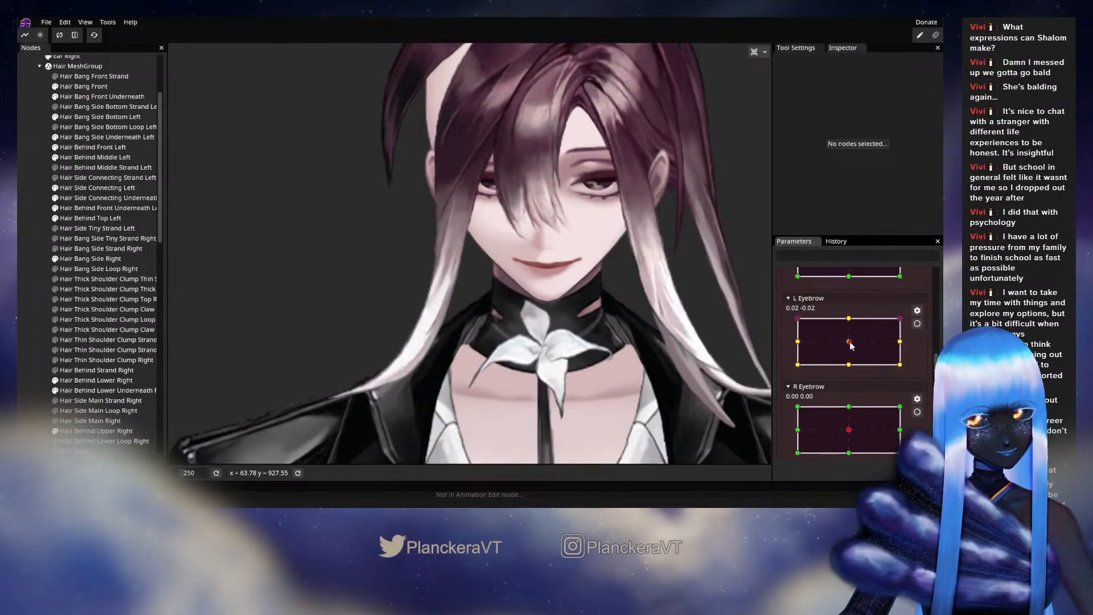
{"action": "scroll", "coordinate": [850, 345], "scroll_direction": "up", "scroll_amount": 5}
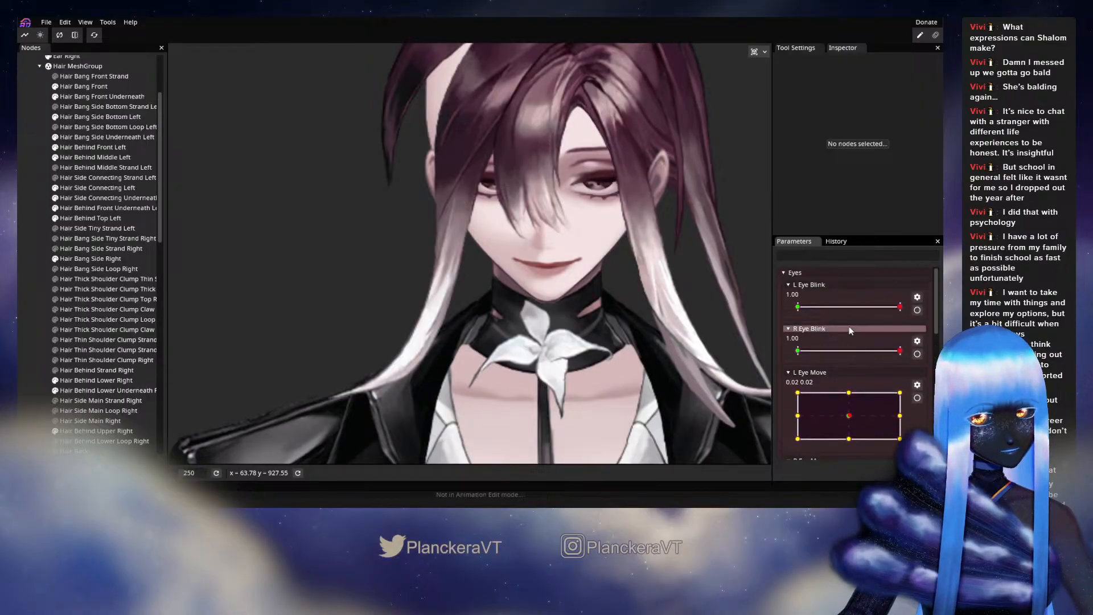
- Test the Mouth, Mouth Funnel and Mouth X parameters on the head-down face
{"action": "left_click", "coordinate": [811, 269]}
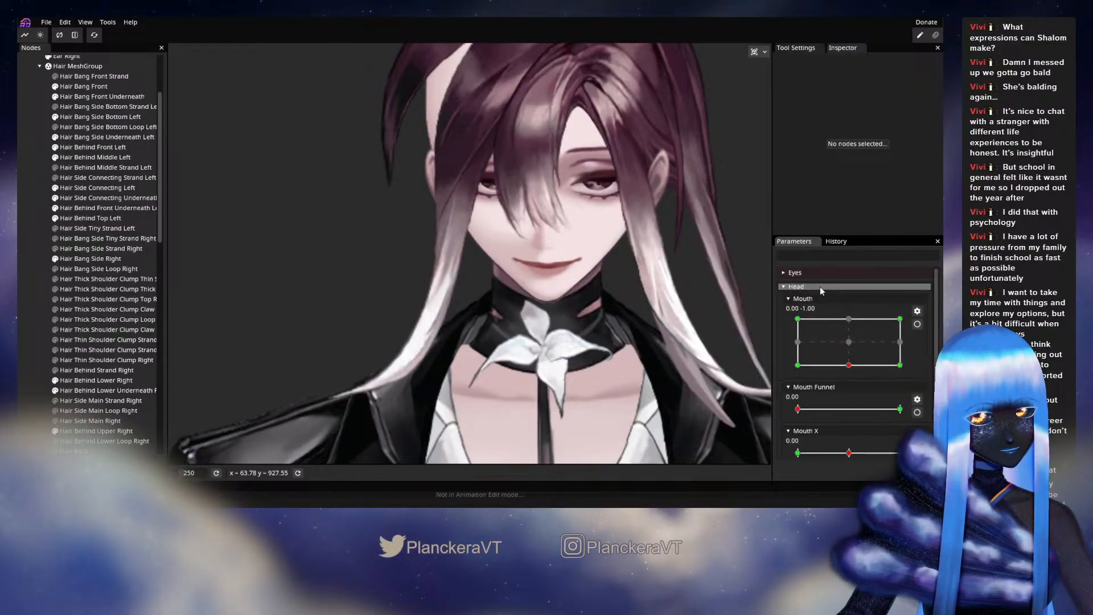
{"action": "left_click_drag", "start_coordinate": [841, 354], "coordinate": [848, 374]}
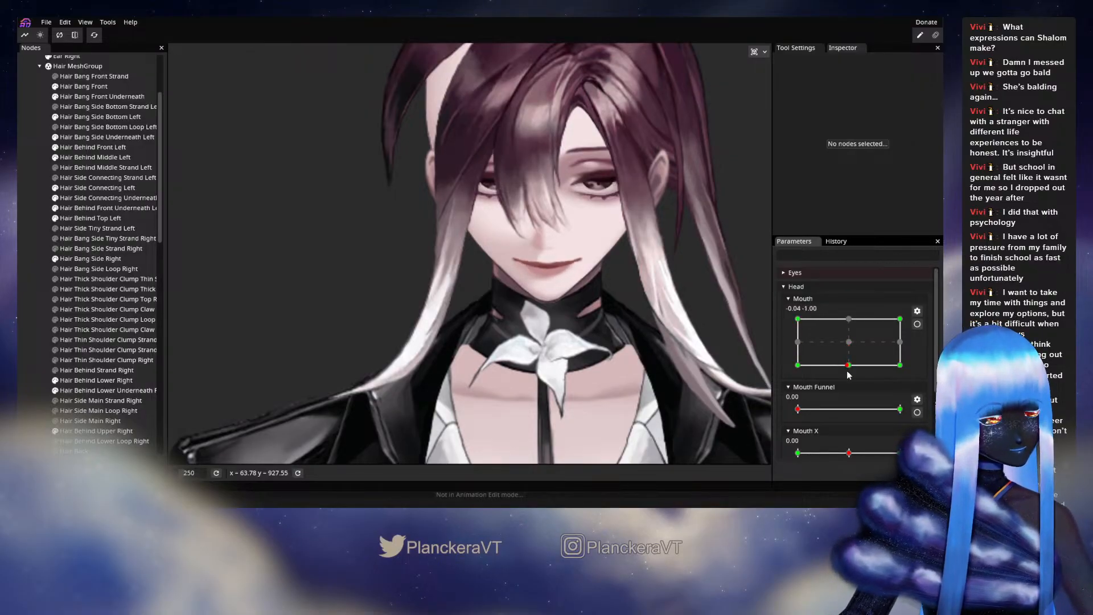
{"action": "scroll", "coordinate": [869, 380], "scroll_direction": "down", "scroll_amount": 1}
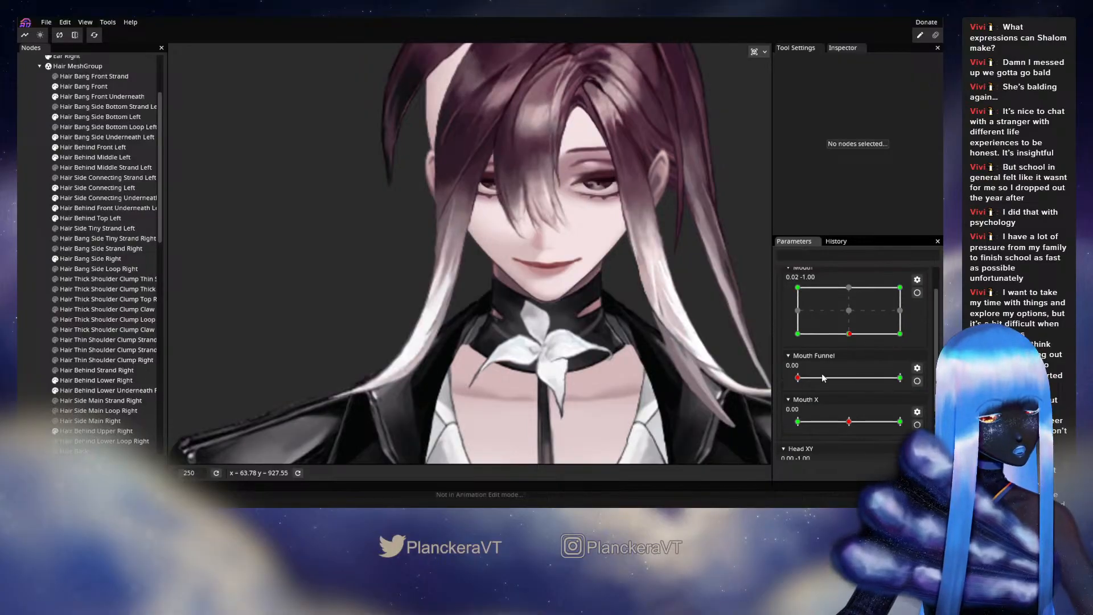
{"action": "left_click_drag", "start_coordinate": [797, 378], "coordinate": [867, 381]}
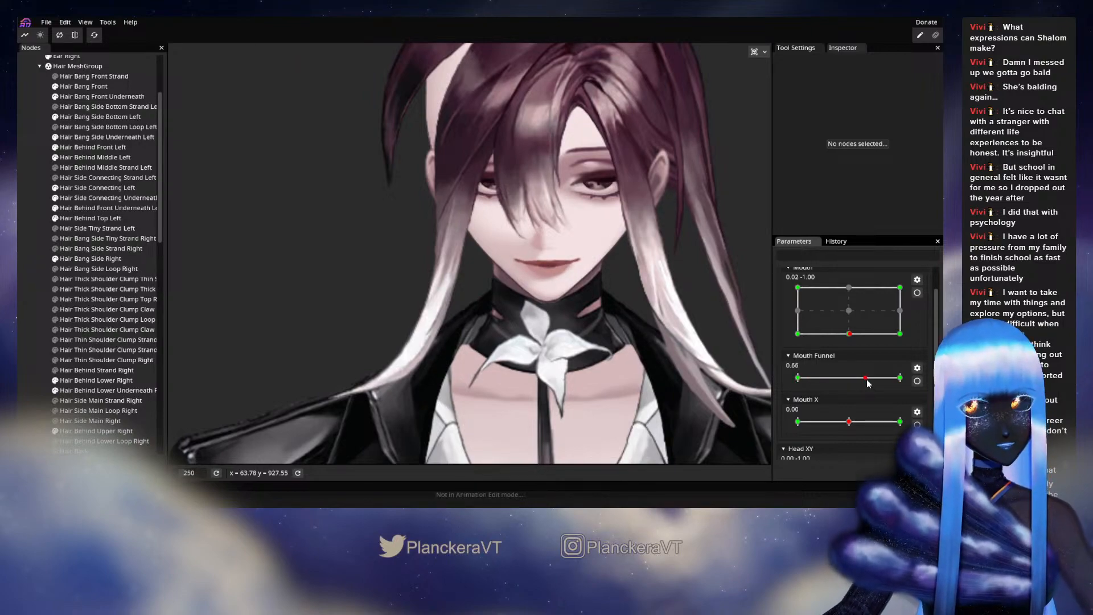
{"action": "left_click_drag", "start_coordinate": [868, 379], "coordinate": [932, 383]}
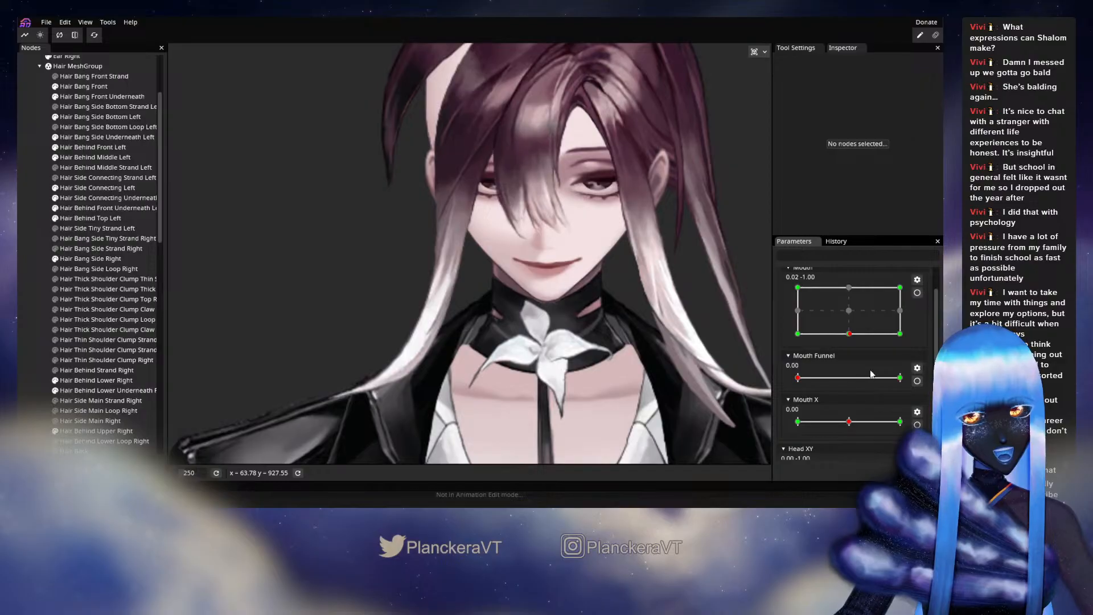
{"action": "scroll", "coordinate": [871, 393], "scroll_direction": "down", "scroll_amount": 1}
{"action": "left_click_drag", "start_coordinate": [870, 398], "coordinate": [800, 391]}
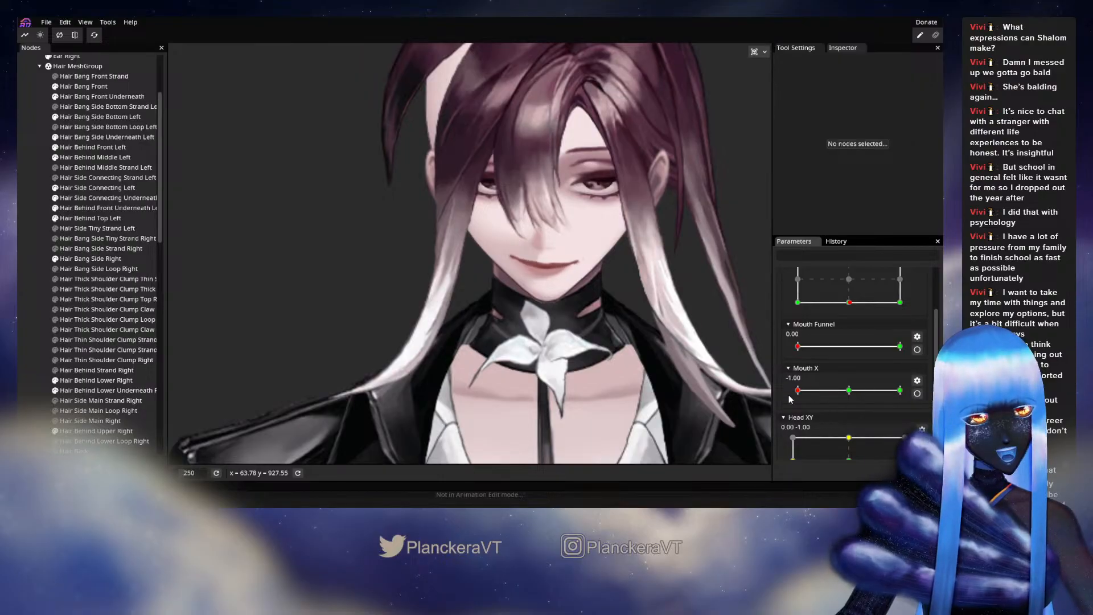
{"action": "left_click_drag", "start_coordinate": [798, 390], "coordinate": [850, 391]}
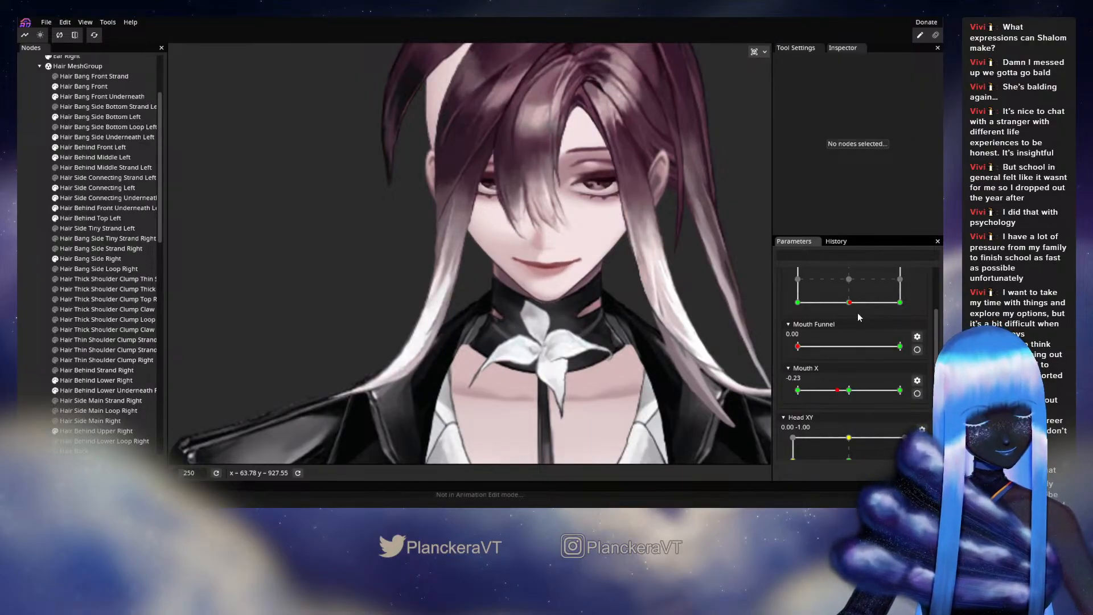
- Reset all parameters and examine the hair while moving Head XY from neutral down to 0.00, -1.00
{"action": "left_click", "coordinate": [94, 35]}
{"action": "scroll", "coordinate": [867, 334], "scroll_direction": "up", "scroll_amount": 5}
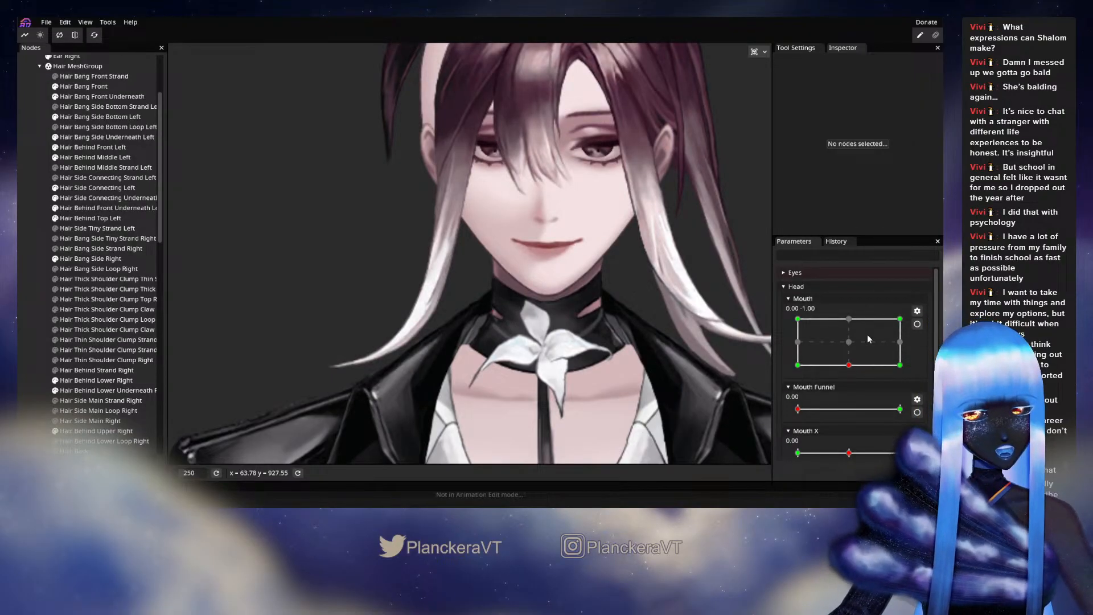
{"action": "left_click", "coordinate": [807, 286]}
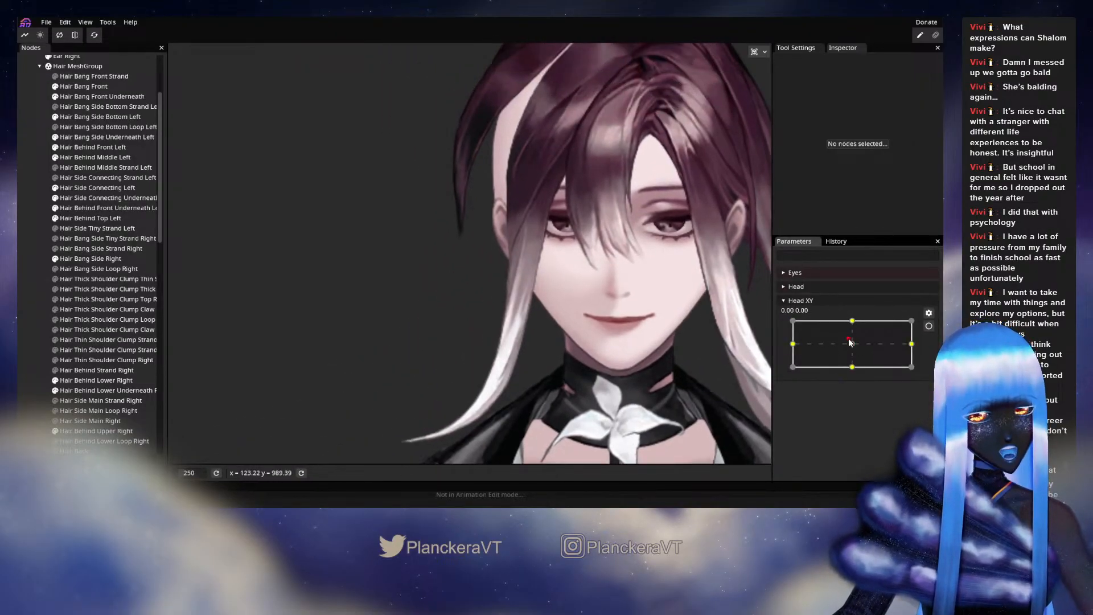
{"action": "left_click_drag", "start_coordinate": [852, 343], "coordinate": [852, 368]}
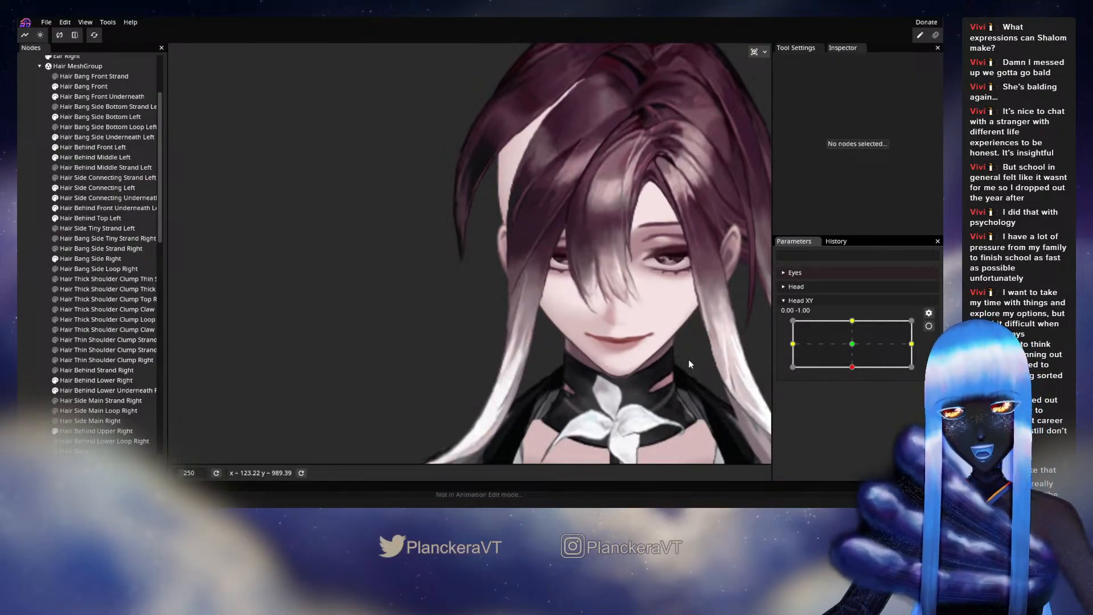
{"action": "left_click_drag", "start_coordinate": [552, 337], "coordinate": [640, 311]}
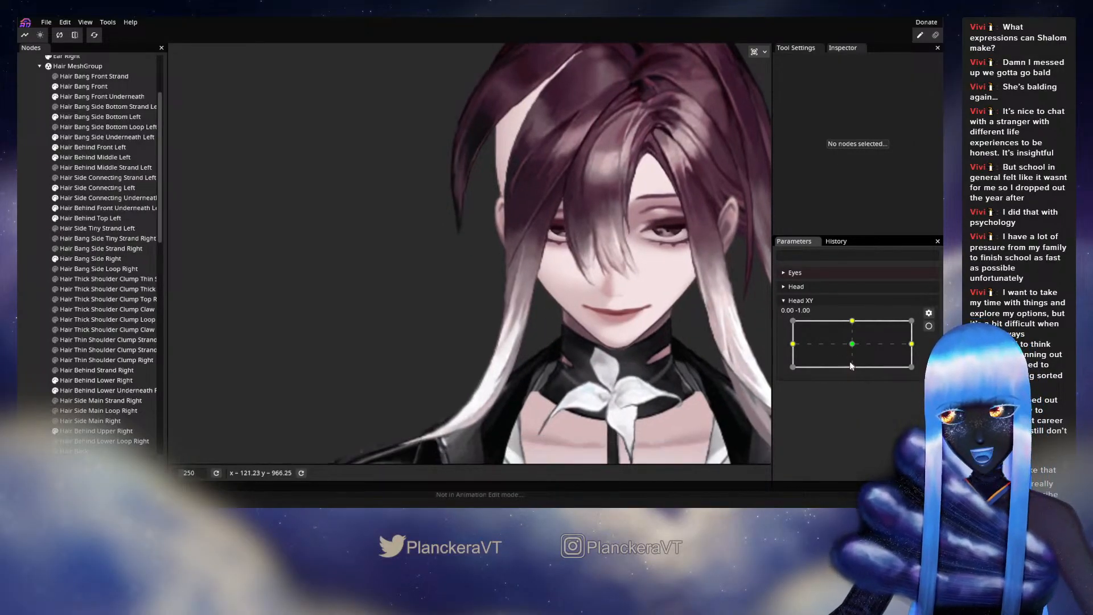
{"action": "mouse_move", "coordinate": [851, 366]}
{"action": "left_mouse_down"}
{"action": "mouse_move", "coordinate": [847, 343]}
{"action": "mouse_move", "coordinate": [854, 373]}
{"action": "left_mouse_up"}
- Arm Head XY at 0.00, -1.00 and nudge the mid-strand mesh points of Hair Bang Side Right beside the cheek
{"action": "left_click", "coordinate": [928, 326]}
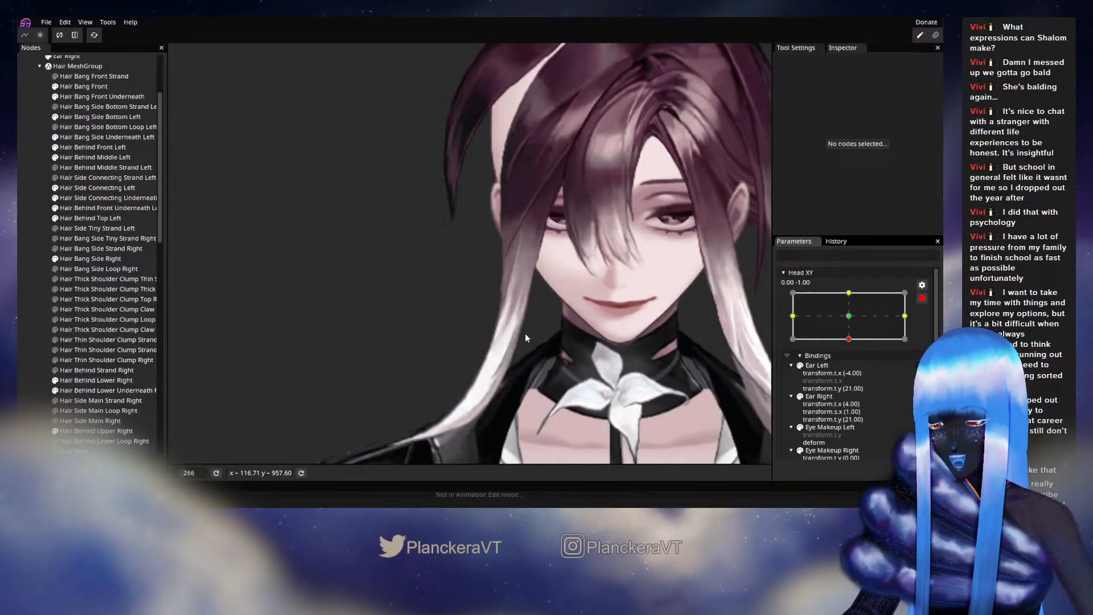
{"action": "left_click_drag", "start_coordinate": [527, 349], "coordinate": [560, 312]}
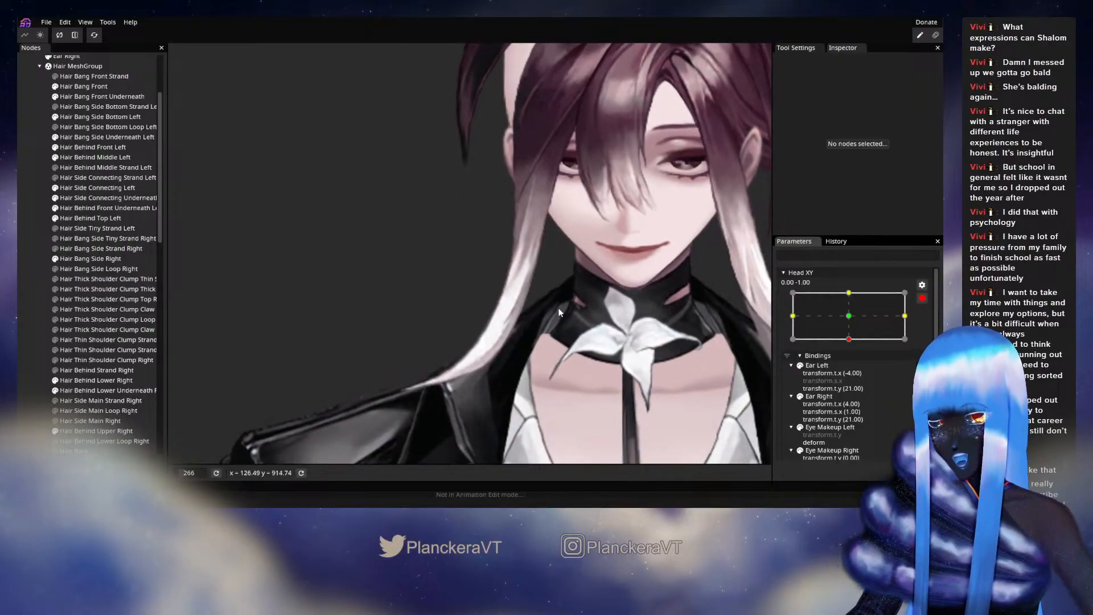
{"action": "left_click", "coordinate": [90, 258]}
{"action": "scroll", "coordinate": [593, 286], "scroll_direction": "up", "scroll_amount": 2}
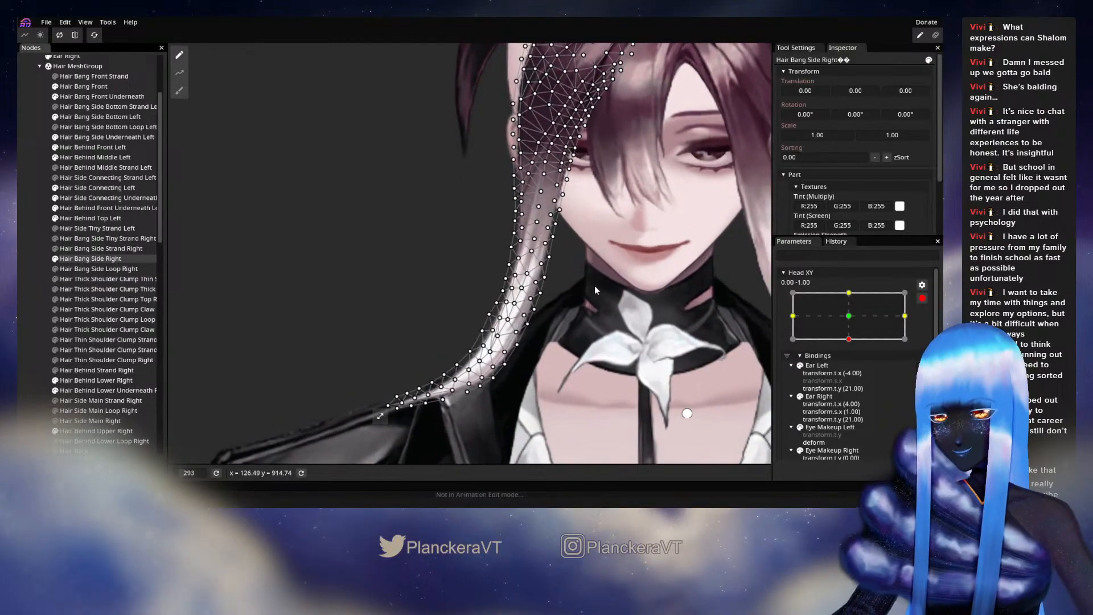
{"action": "left_click_drag", "start_coordinate": [603, 279], "coordinate": [582, 311]}
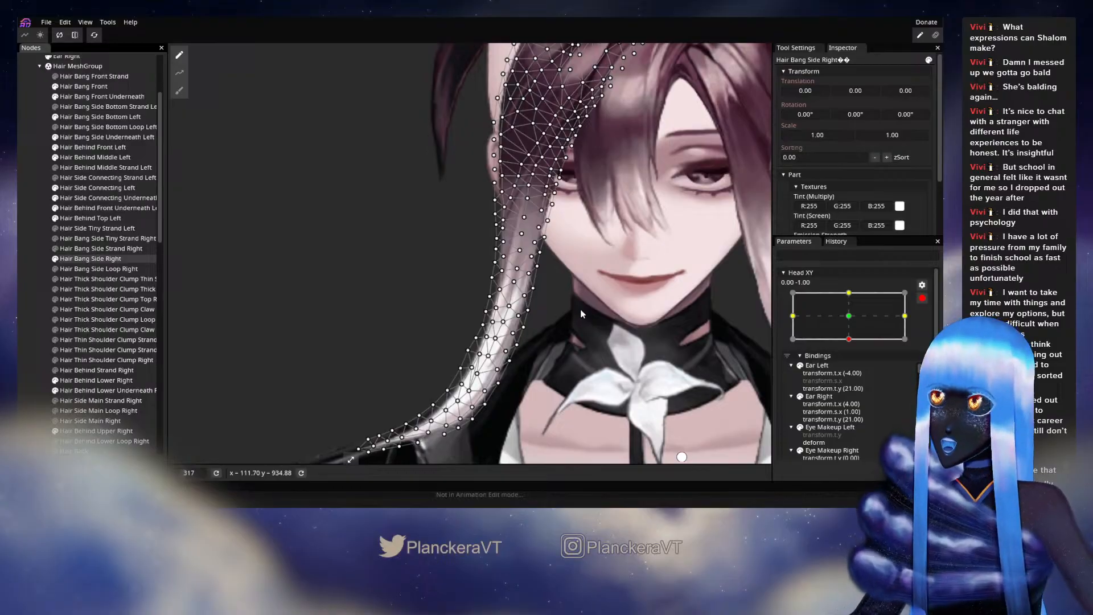
{"action": "scroll", "coordinate": [580, 308], "scroll_direction": "up", "scroll_amount": 2}
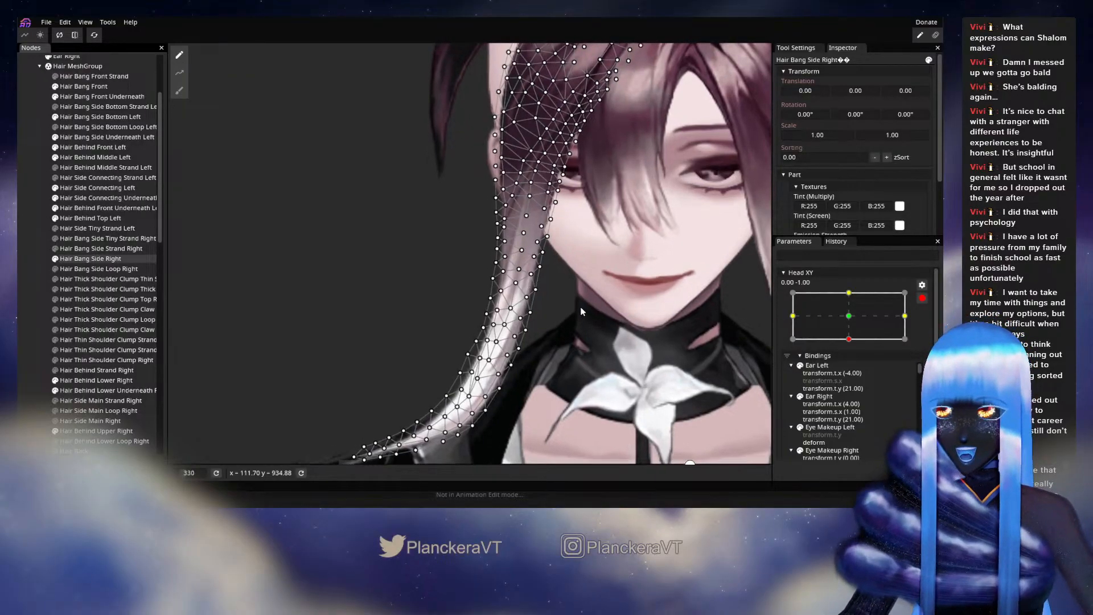
{"action": "left_click", "coordinate": [523, 265]}
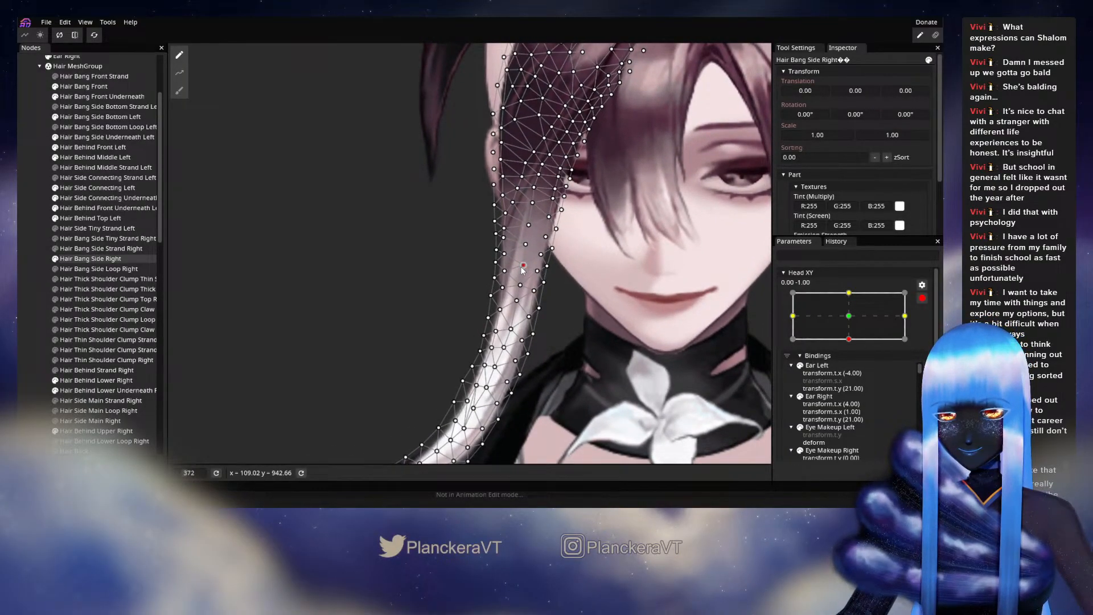
{"action": "left_click", "coordinate": [504, 239]}
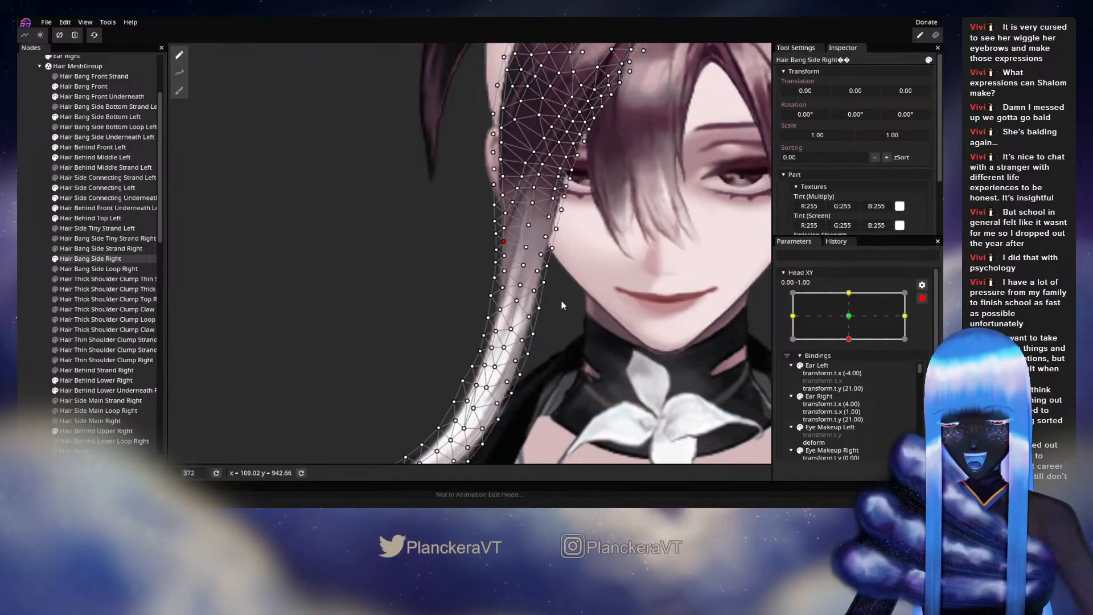
{"action": "left_click", "coordinate": [29, 305]}
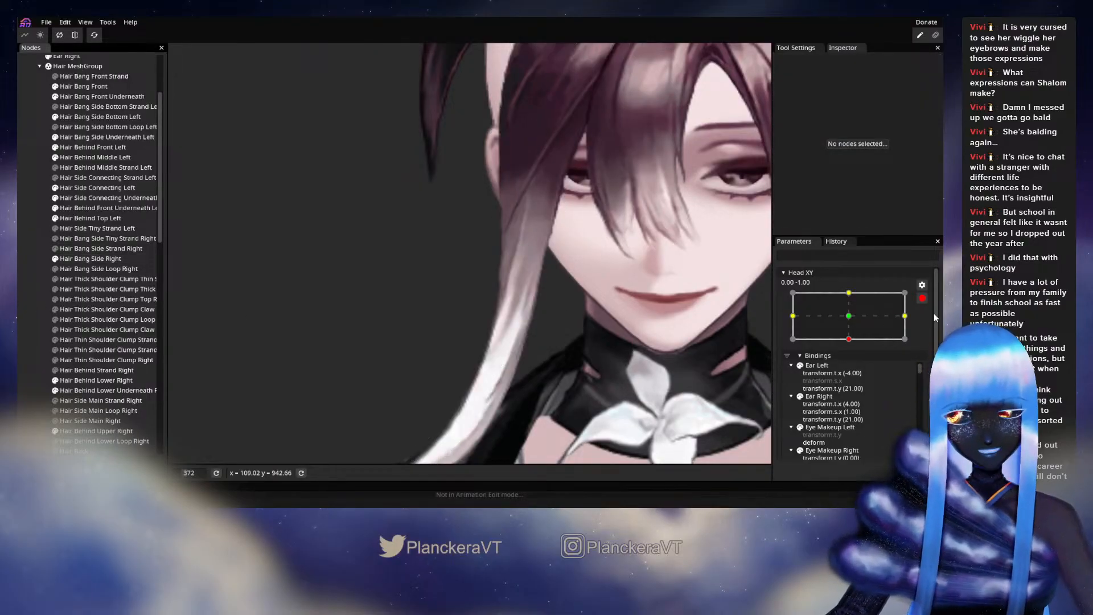
- Disarm Head XY to test the reshaped side bang's movement, and rearm it at 0.00, -1.00
{"action": "left_click", "coordinate": [922, 298]}
{"action": "mouse_move", "coordinate": [852, 366]}
{"action": "left_mouse_down"}
{"action": "mouse_move", "coordinate": [847, 345]}
{"action": "mouse_move", "coordinate": [852, 373]}
{"action": "left_mouse_up"}
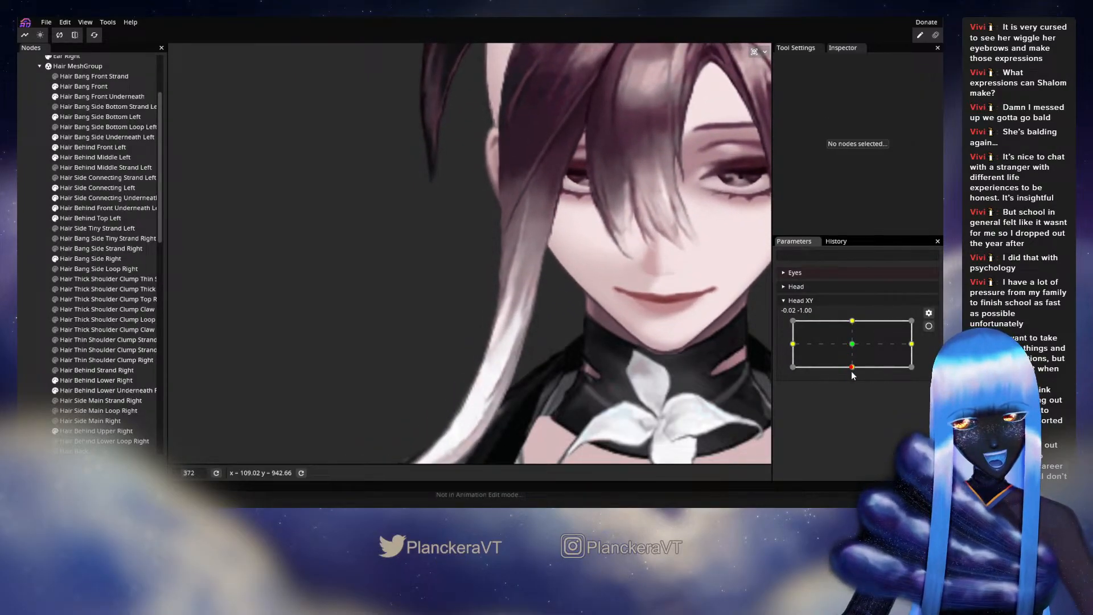
{"action": "left_click", "coordinate": [928, 326]}
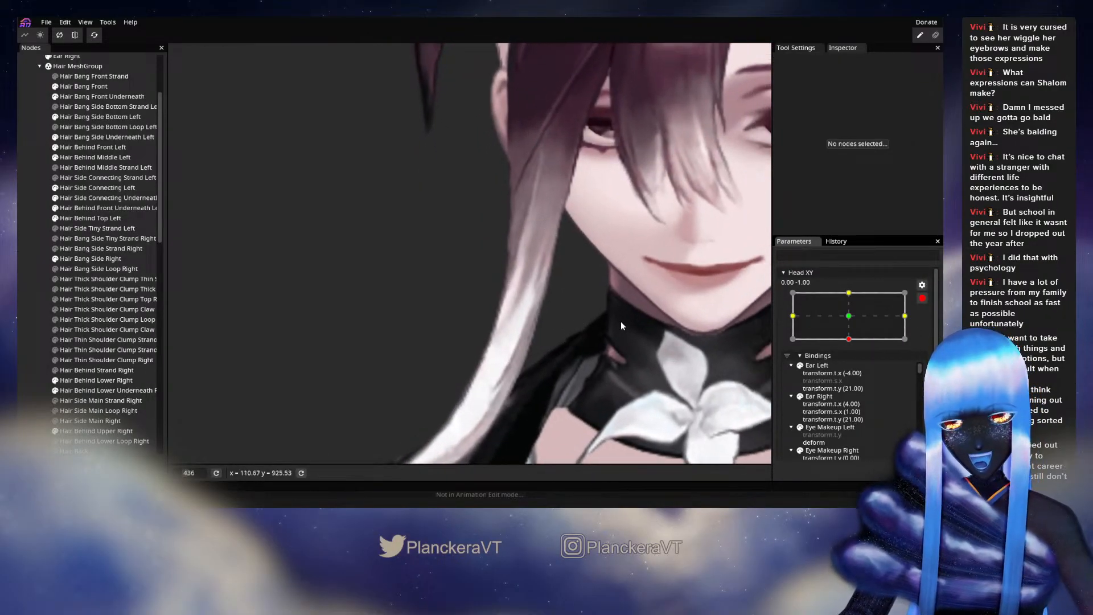
- Move the inner and outer-edge mesh points of Hair Bang Side Right at jaw height to smooth the strand's curve
{"action": "left_click", "coordinate": [74, 258]}
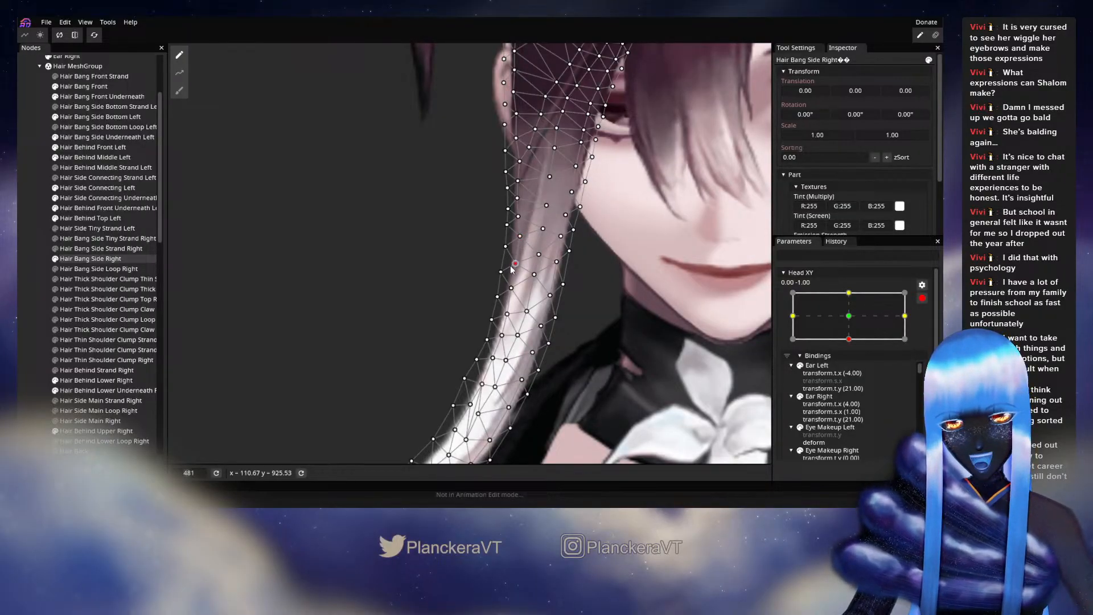
{"action": "left_click_drag", "start_coordinate": [539, 254], "coordinate": [542, 228]}
{"action": "left_click_drag", "start_coordinate": [576, 298], "coordinate": [577, 289]}
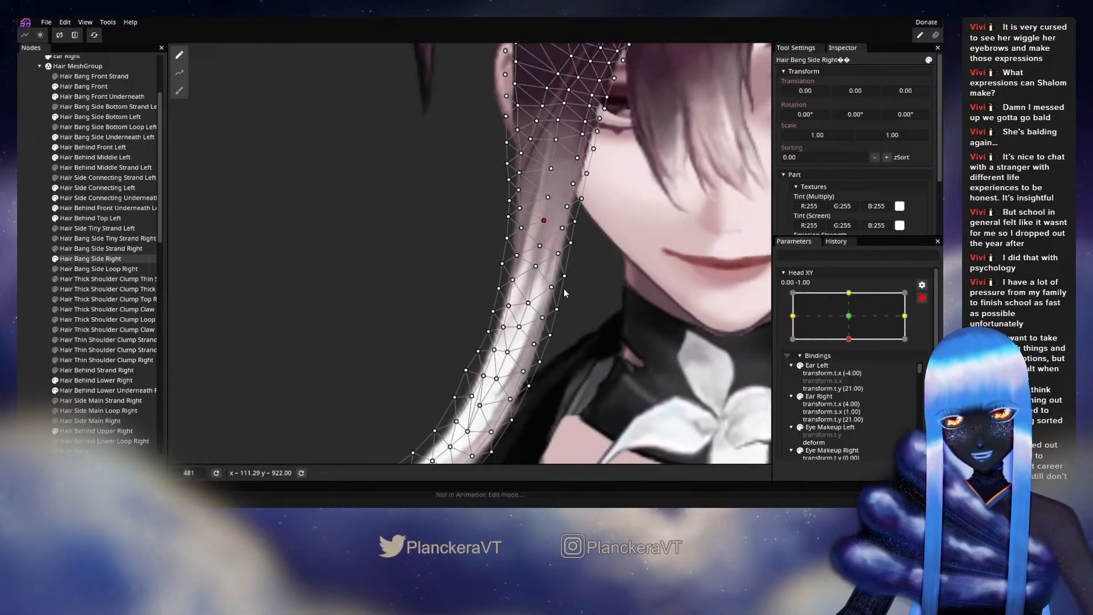
{"action": "left_click", "coordinate": [513, 283]}
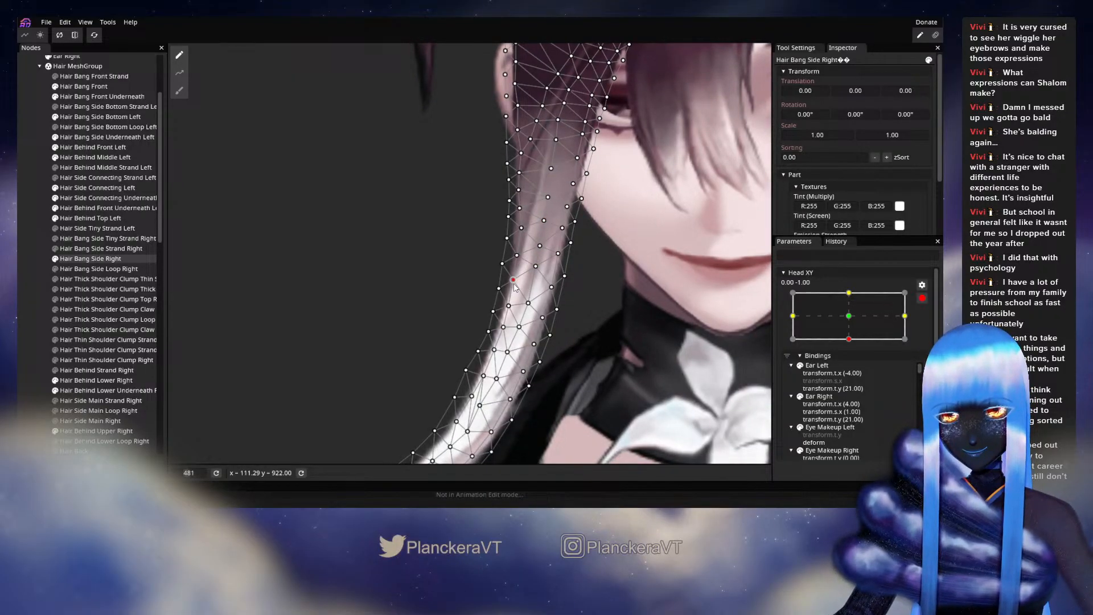
{"action": "left_click_drag", "start_coordinate": [502, 265], "coordinate": [503, 267]}
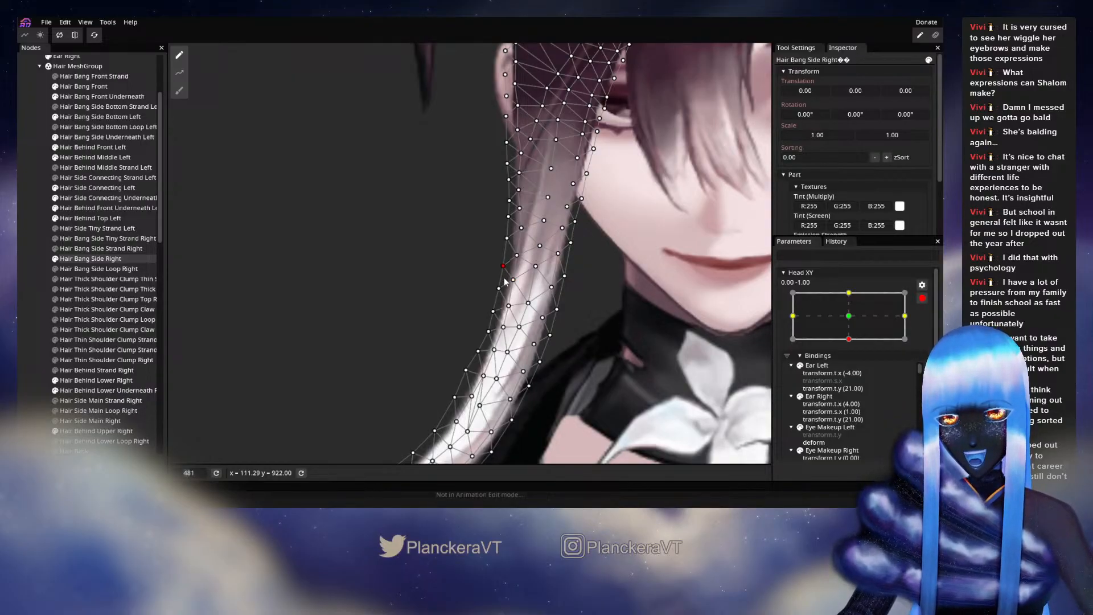
{"action": "left_click", "coordinate": [19, 289]}
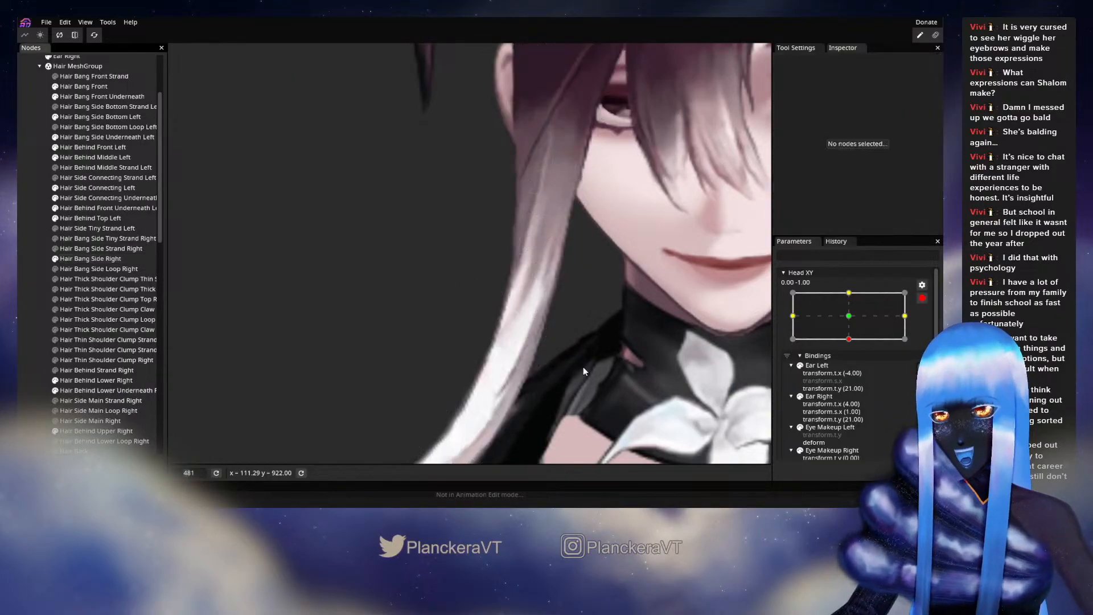
- Check the smoothed strand by moving Head XY with recording disarmed, and rearm the 0.00, -1.00 keypoint
{"action": "scroll", "coordinate": [583, 371], "scroll_direction": "down", "scroll_amount": 5}
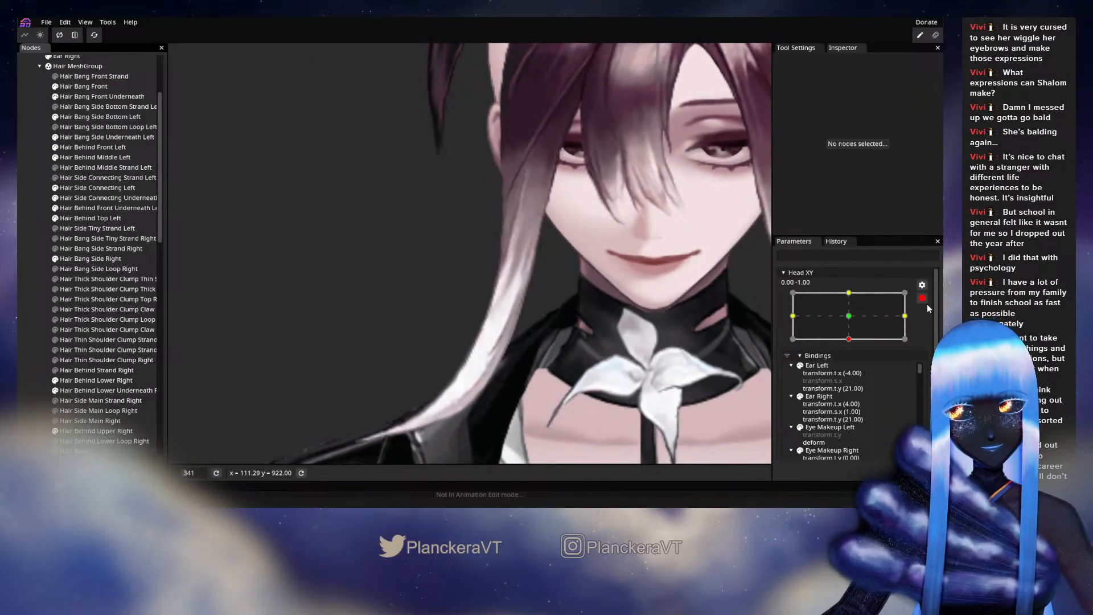
{"action": "left_click", "coordinate": [922, 298]}
{"action": "mouse_move", "coordinate": [860, 359]}
{"action": "left_mouse_down"}
{"action": "mouse_move", "coordinate": [850, 349]}
{"action": "mouse_move", "coordinate": [846, 371]}
{"action": "left_mouse_up"}
{"action": "left_click", "coordinate": [928, 326]}
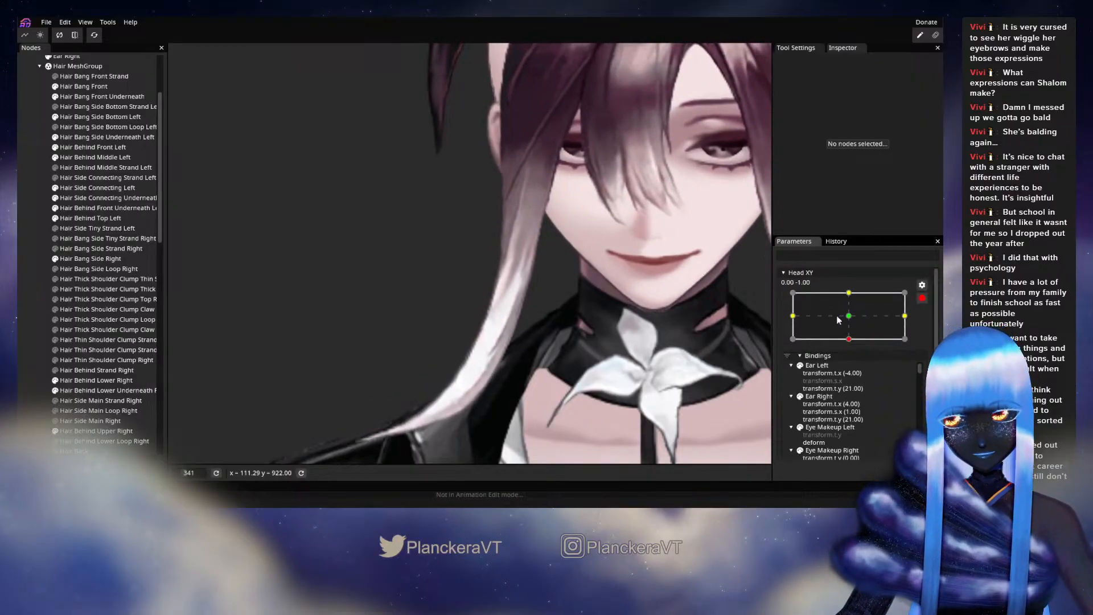
- Fine-tune the central mesh points of Hair Bang Side Right between the eye and mouth level
{"action": "scroll", "coordinate": [517, 300], "scroll_direction": "up", "scroll_amount": 4}
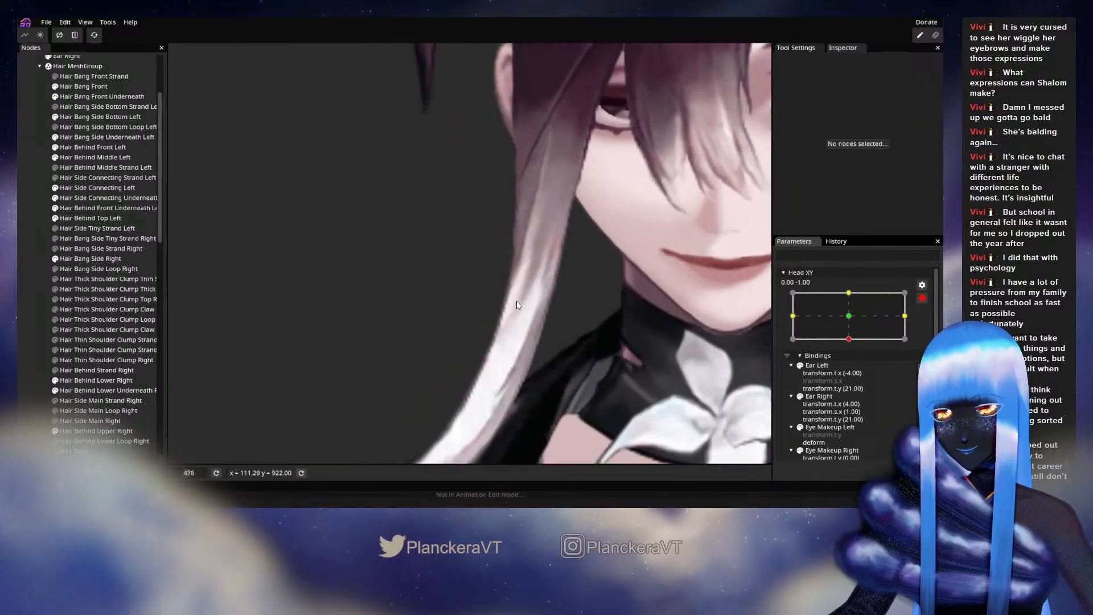
{"action": "left_click", "coordinate": [76, 260]}
{"action": "scroll", "coordinate": [521, 250], "scroll_direction": "up", "scroll_amount": 1}
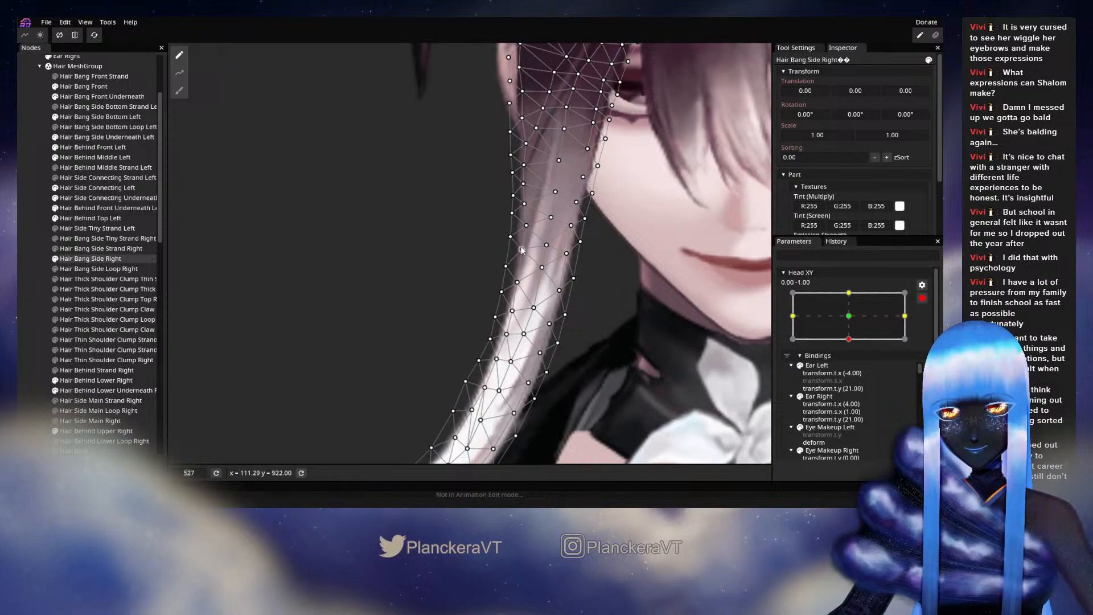
{"action": "left_click_drag", "start_coordinate": [526, 225], "coordinate": [526, 224]}
{"action": "left_click", "coordinate": [547, 241]}
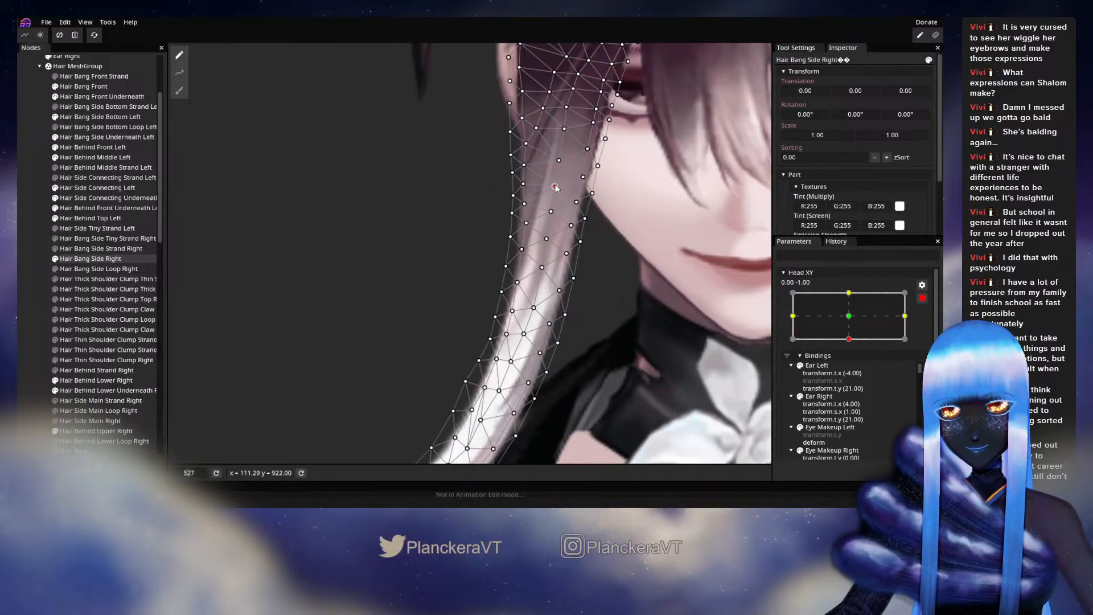
{"action": "left_click", "coordinate": [18, 332]}
- Test the fine-tuned bang by moving Head XY around its lower extreme, and rearm the parameter at 0.00, -1.00
{"action": "scroll", "coordinate": [625, 384], "scroll_direction": "down", "scroll_amount": 3}
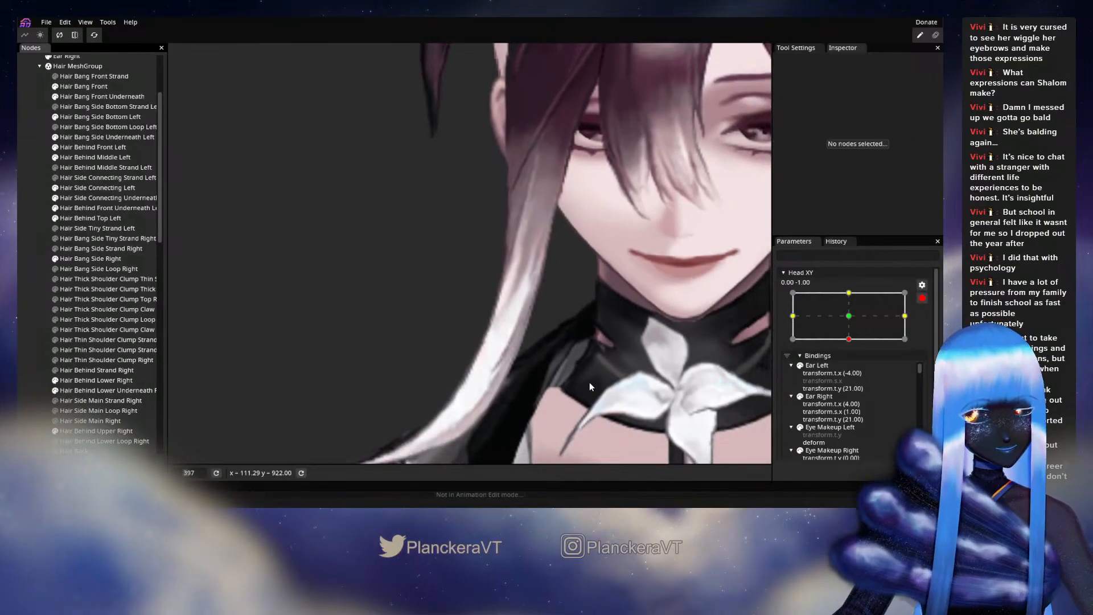
{"action": "left_click", "coordinate": [922, 298]}
{"action": "mouse_move", "coordinate": [852, 367]}
{"action": "left_mouse_down"}
{"action": "mouse_move", "coordinate": [853, 346]}
{"action": "mouse_move", "coordinate": [852, 368]}
{"action": "left_mouse_up"}
{"action": "left_click", "coordinate": [928, 325]}
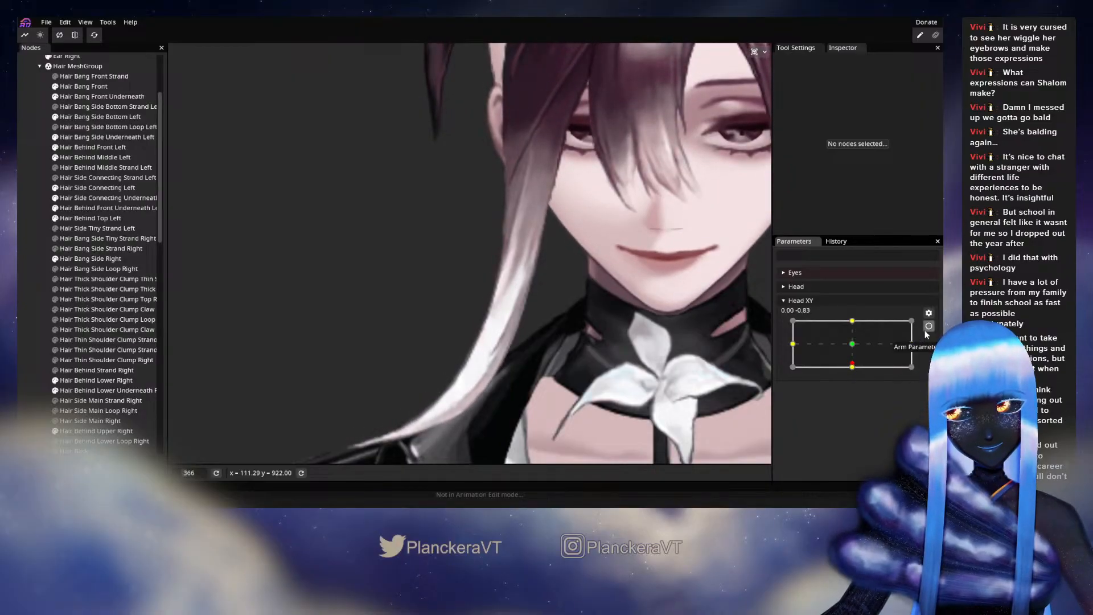
- Adjust the outer-edge mesh points of Hair Bang Side Right below the ear to even out the strand's outline
{"action": "scroll", "coordinate": [509, 262], "scroll_direction": "up", "scroll_amount": 1}
{"action": "scroll", "coordinate": [509, 262], "scroll_direction": "up", "scroll_amount": 4}
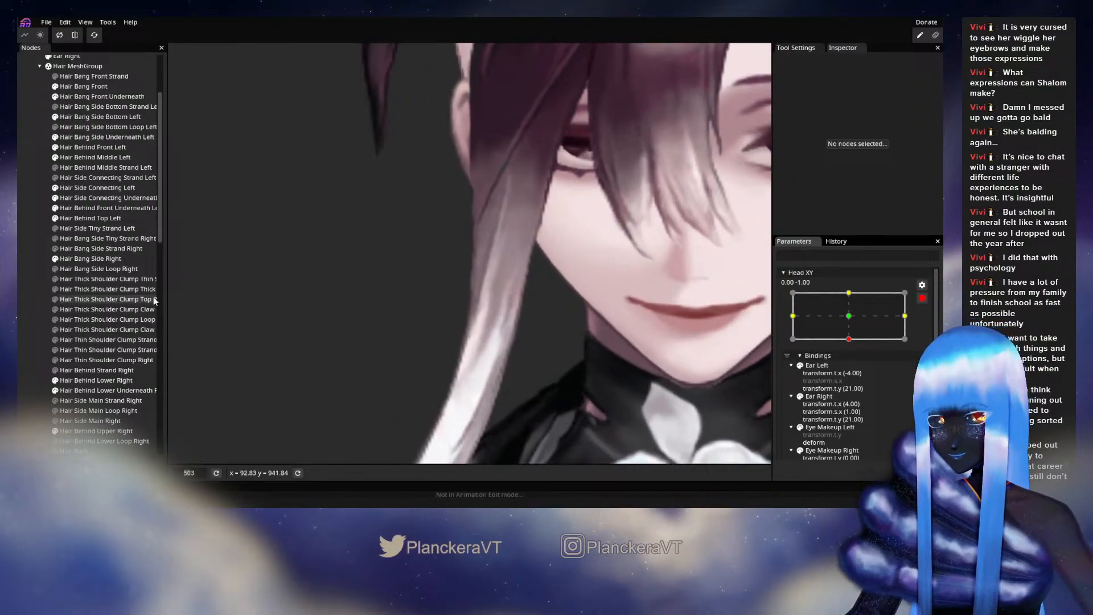
{"action": "left_click", "coordinate": [90, 261]}
{"action": "scroll", "coordinate": [479, 285], "scroll_direction": "up", "scroll_amount": 1}
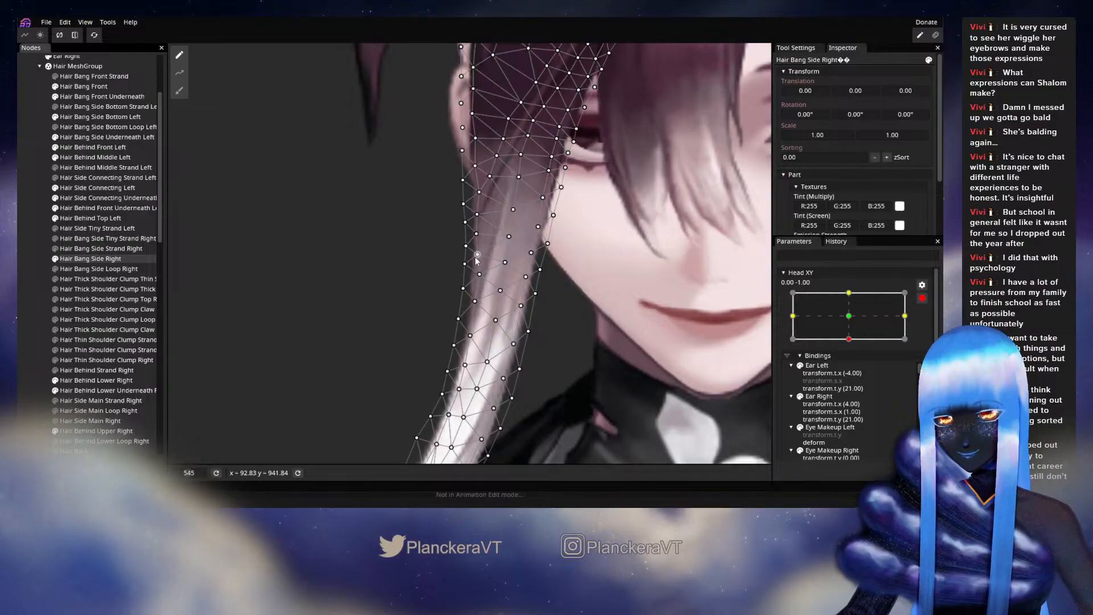
{"action": "left_click_drag", "start_coordinate": [477, 255], "coordinate": [482, 232]}
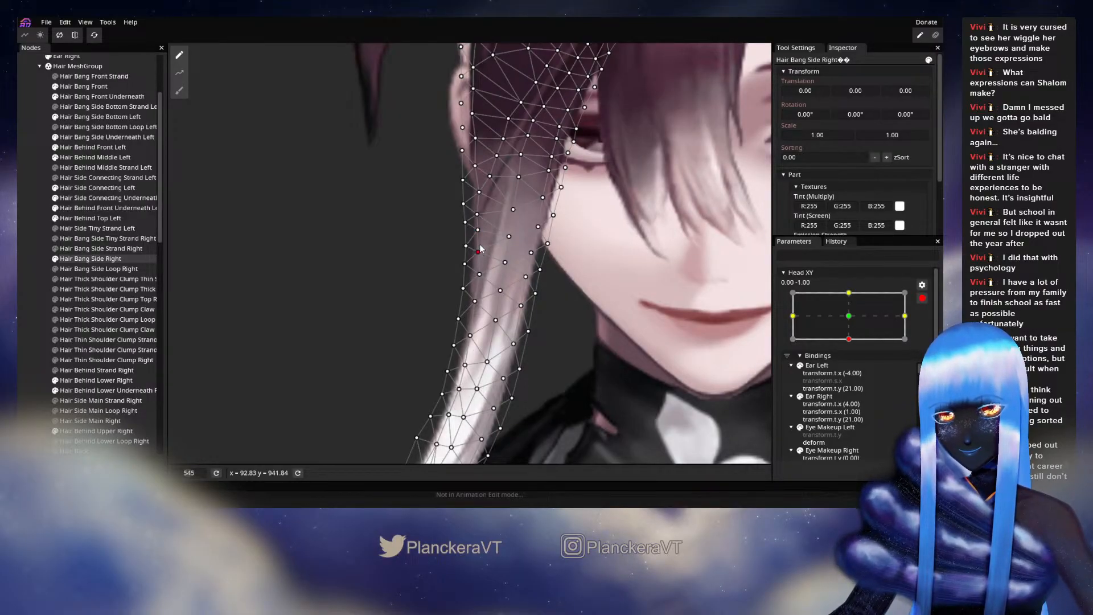
{"action": "left_click", "coordinate": [481, 274]}
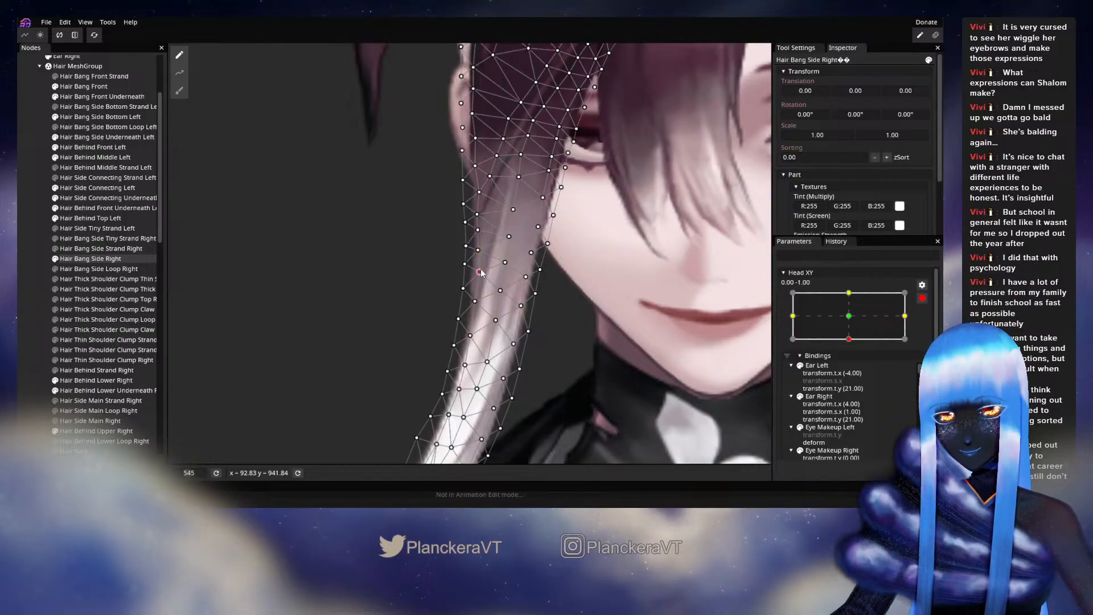
{"action": "left_click_drag", "start_coordinate": [464, 263], "coordinate": [464, 259]}
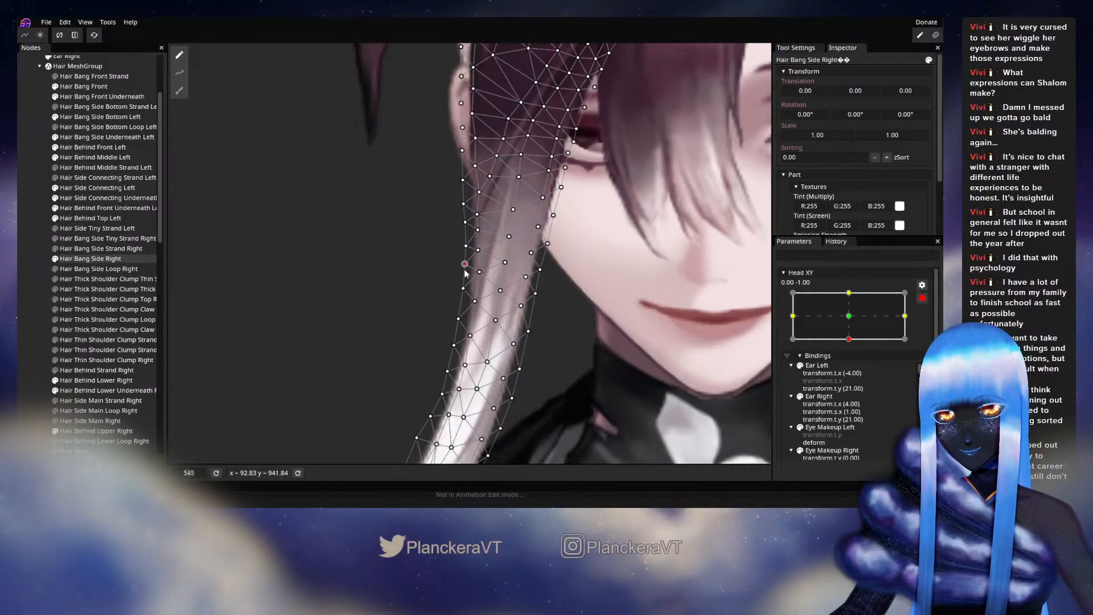
{"action": "left_click", "coordinate": [465, 246]}
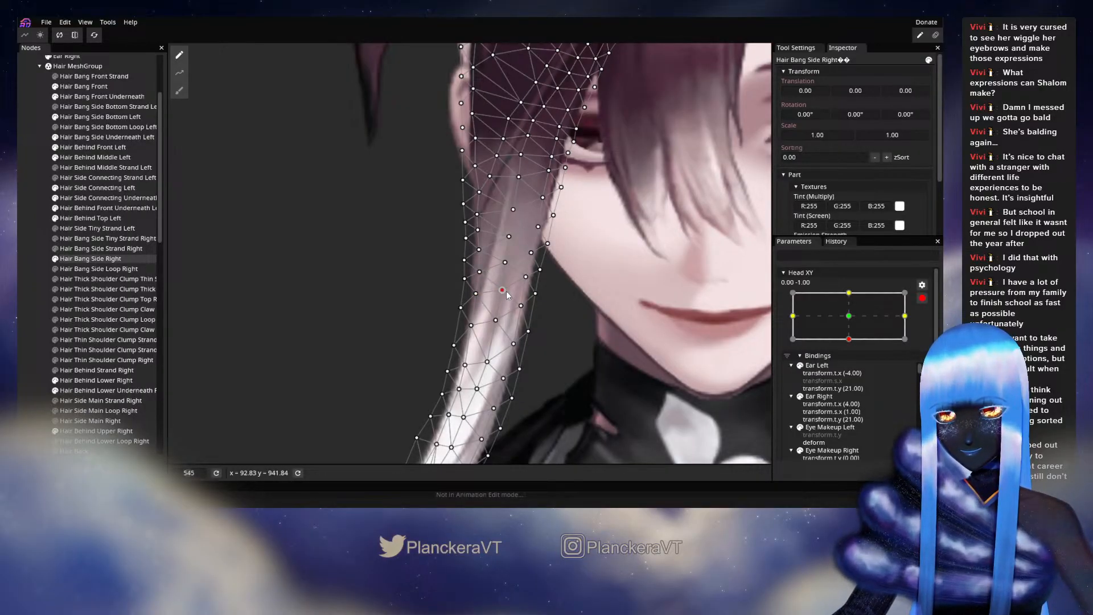
{"action": "left_click", "coordinate": [612, 347]}
- Disarm Head XY and move it from 0.00, -1.00 back near the centre to check the whole hair motion
{"action": "scroll", "coordinate": [612, 347], "scroll_direction": "down", "scroll_amount": 3}
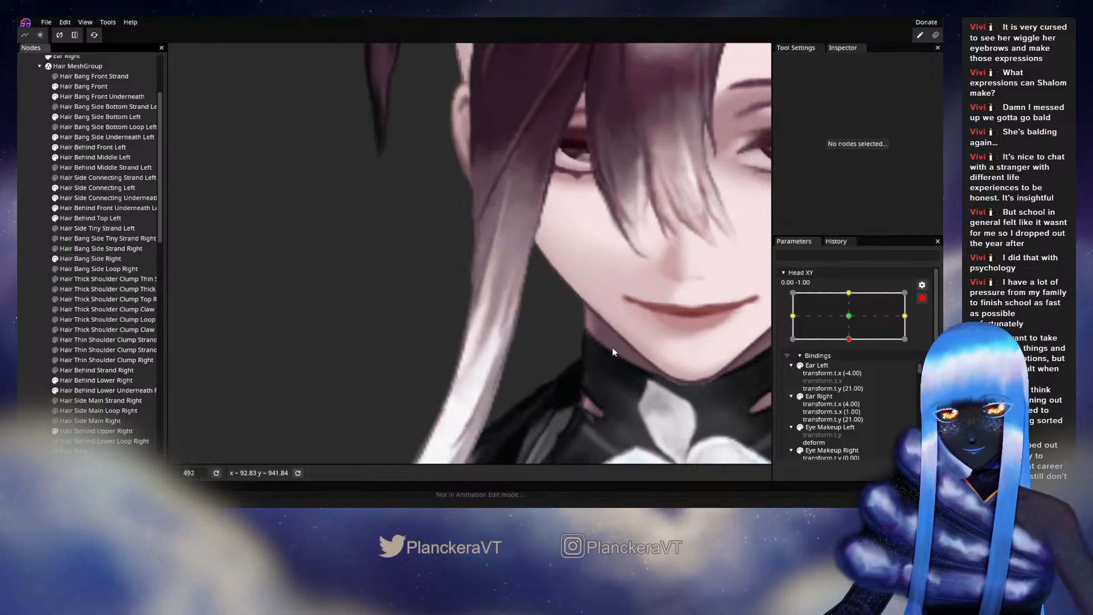
{"action": "scroll", "coordinate": [601, 352], "scroll_direction": "down", "scroll_amount": 3}
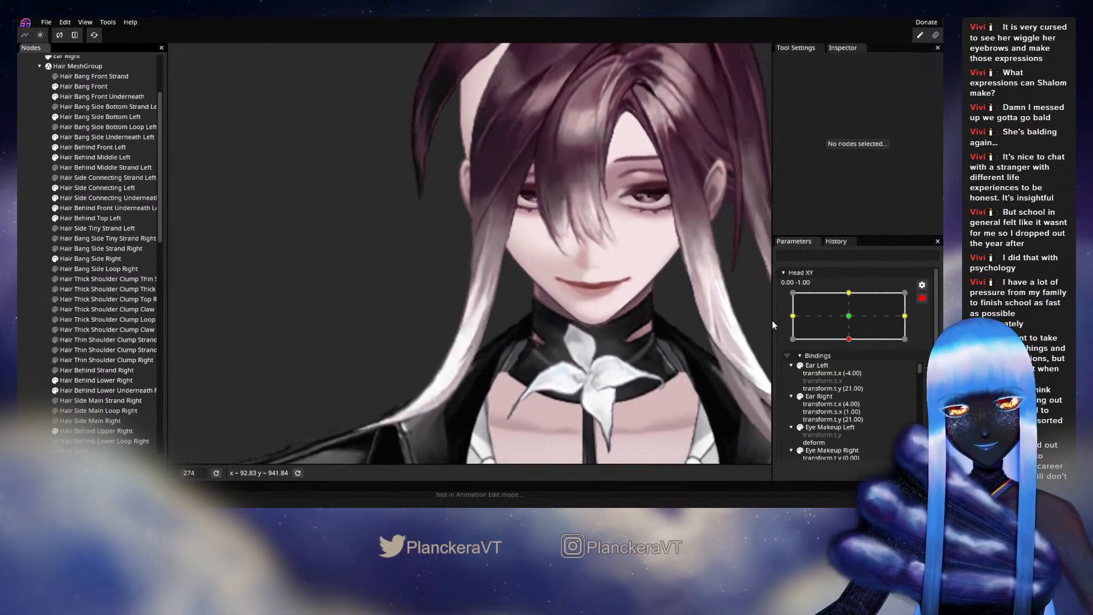
{"action": "left_click", "coordinate": [922, 297]}
{"action": "left_click_drag", "start_coordinate": [852, 367], "coordinate": [851, 344]}
- Save the model project to its existing file
{"action": "scroll", "coordinate": [639, 354], "scroll_direction": "down", "scroll_amount": 2}
{"action": "scroll", "coordinate": [639, 357], "scroll_direction": "down", "scroll_amount": 4}
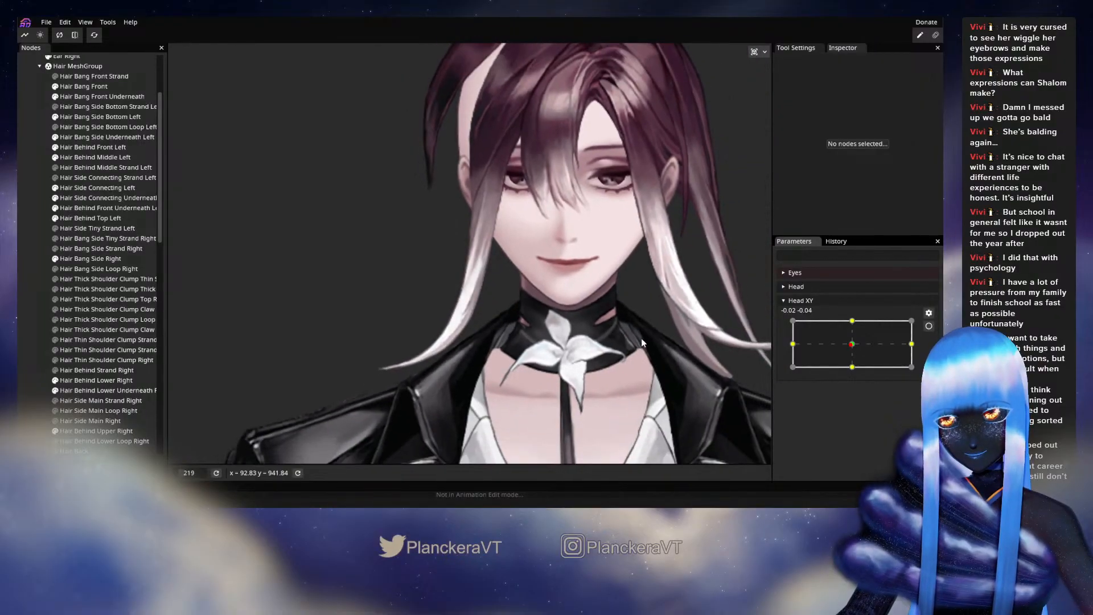
{"action": "left_click_drag", "start_coordinate": [639, 336], "coordinate": [635, 374]}
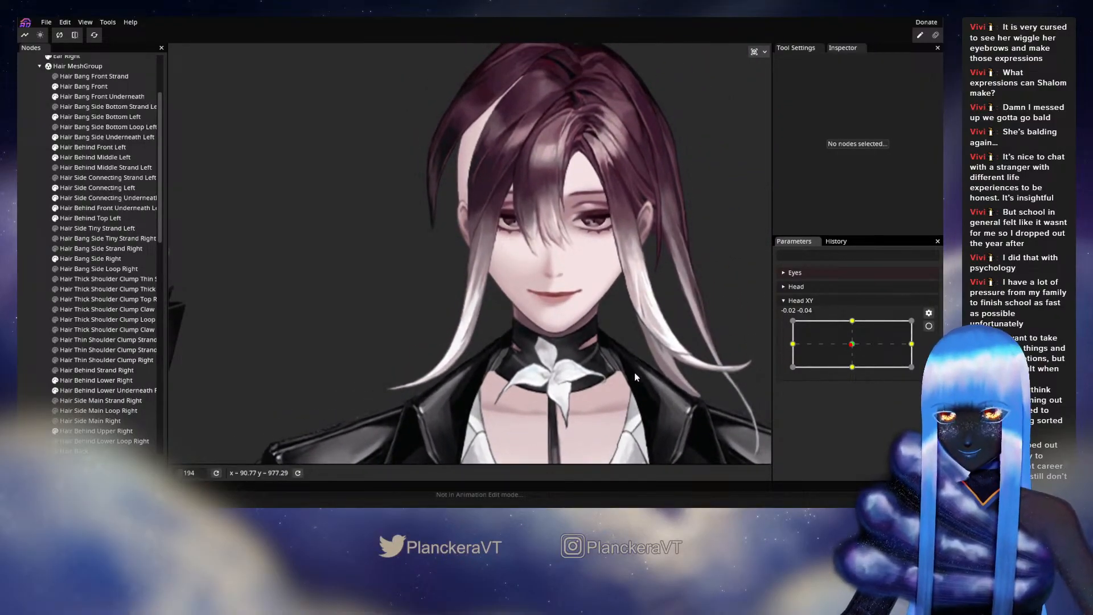
{"action": "left_click", "coordinate": [45, 23]}
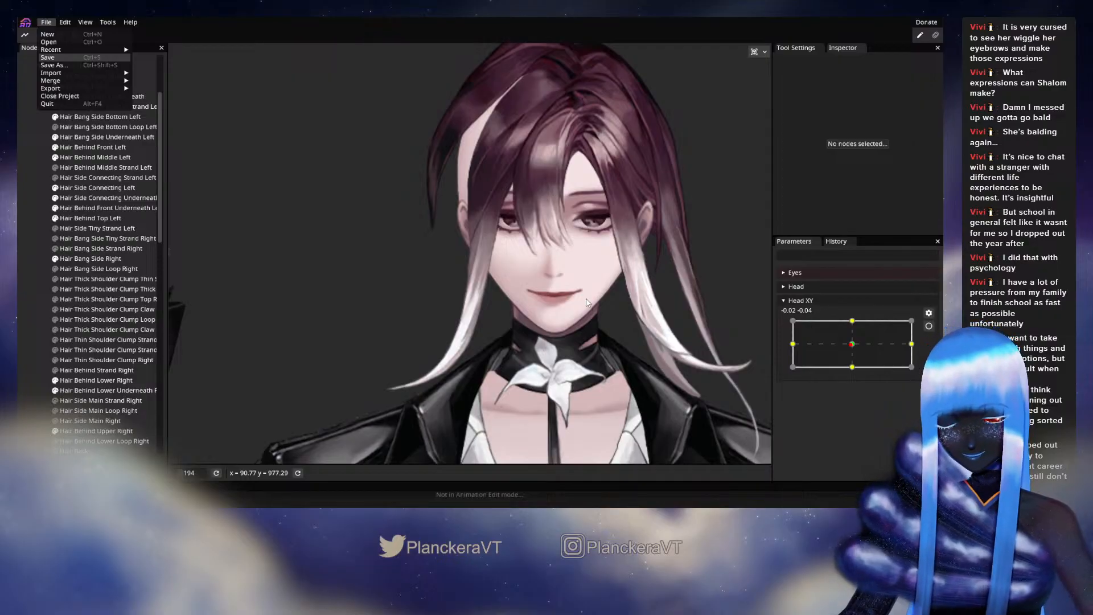
{"action": "key", "text": "ctrl+s"}
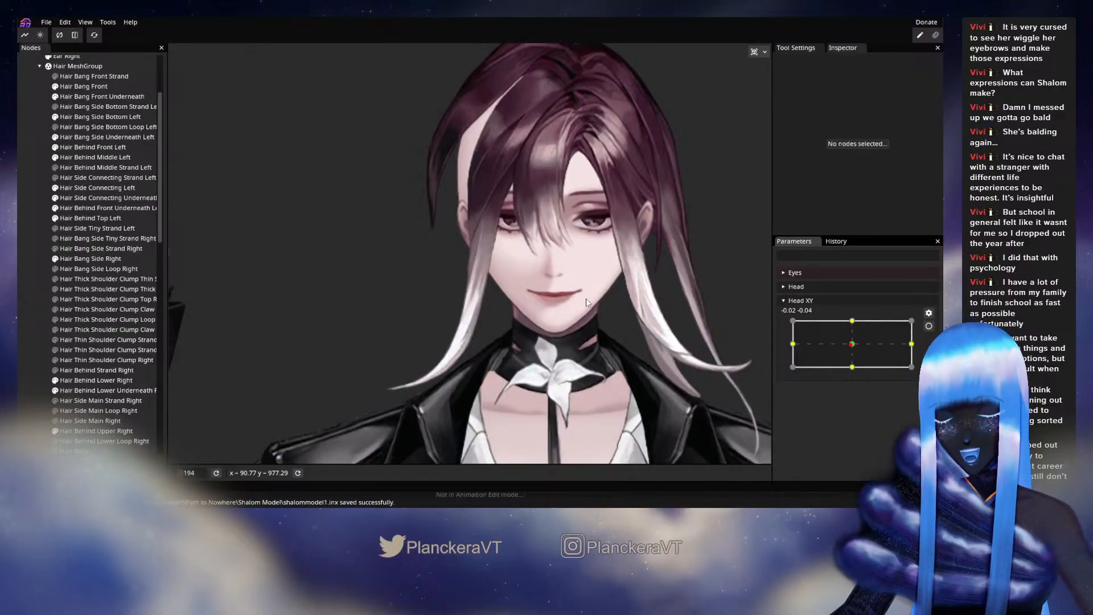